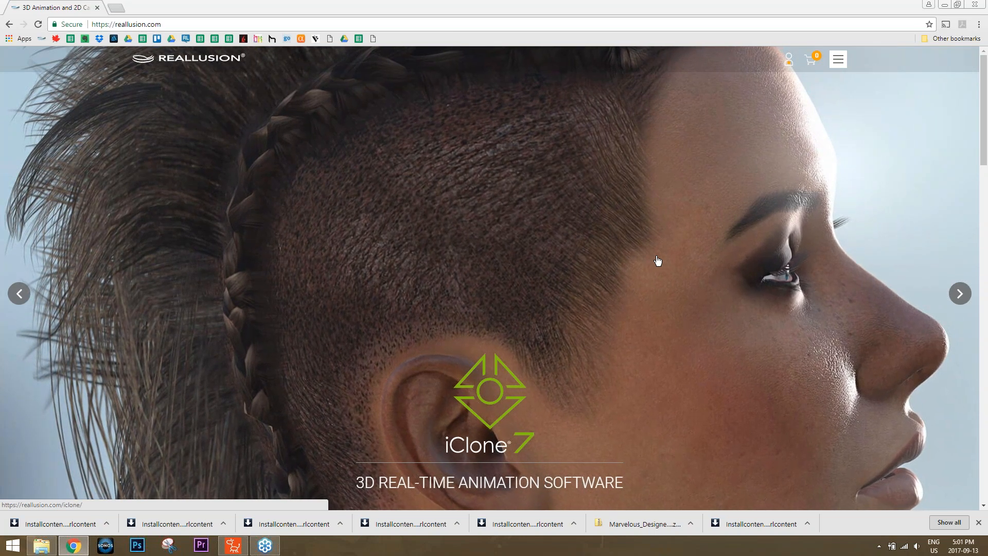
Switch to CrazyTalk Animator and frame the whole boy character from head to shoes inside the stage.
click(239, 542)
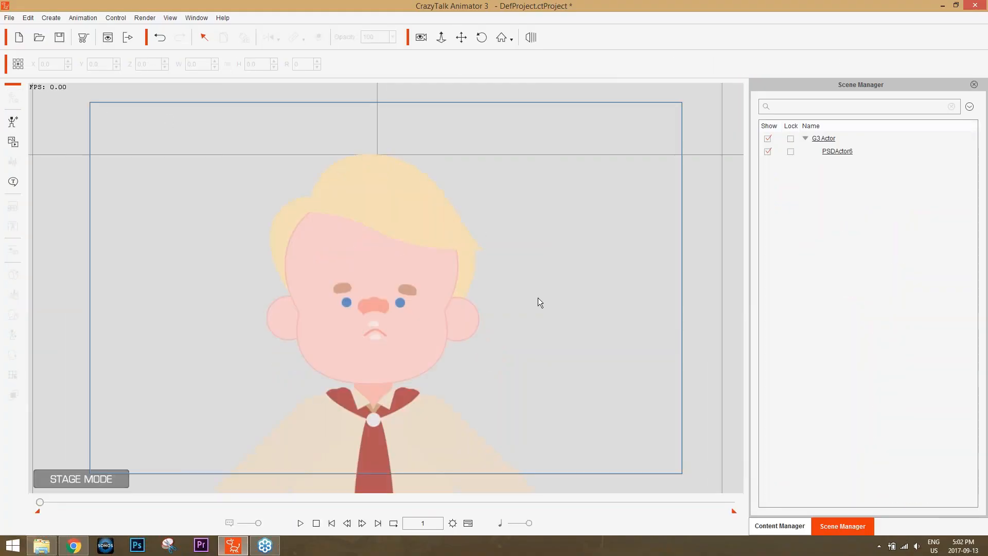
drag(515, 366, 567, 254)
scroll(571, 290, down, 5)
scroll(386, 288, down, 1)
drag(386, 289, 380, 259)
scroll(386, 288, down, 3)
drag(578, 392, 565, 373)
scroll(565, 373, down, 1)
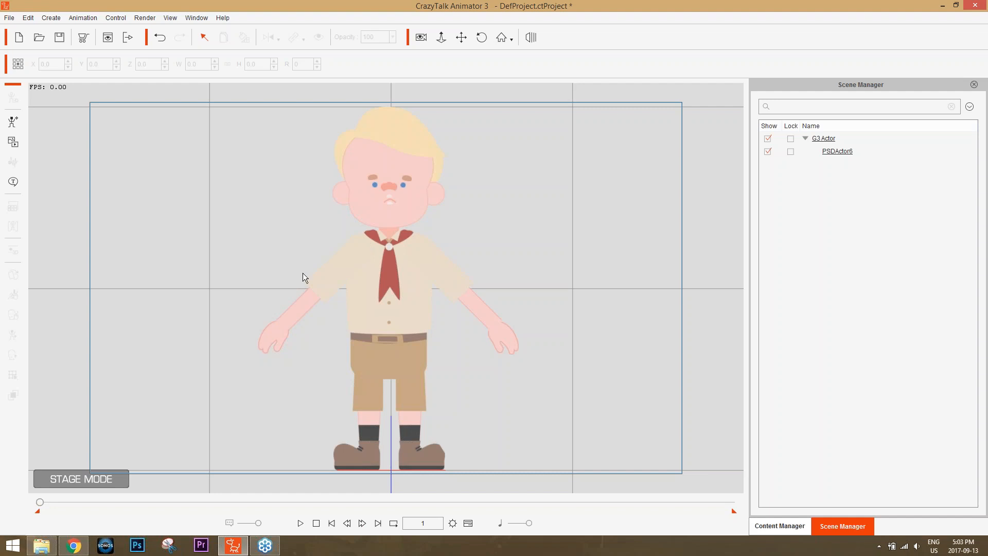
Switch to Chrome and open the Reallusion account's registration page, going to its list of registered products.
click(74, 546)
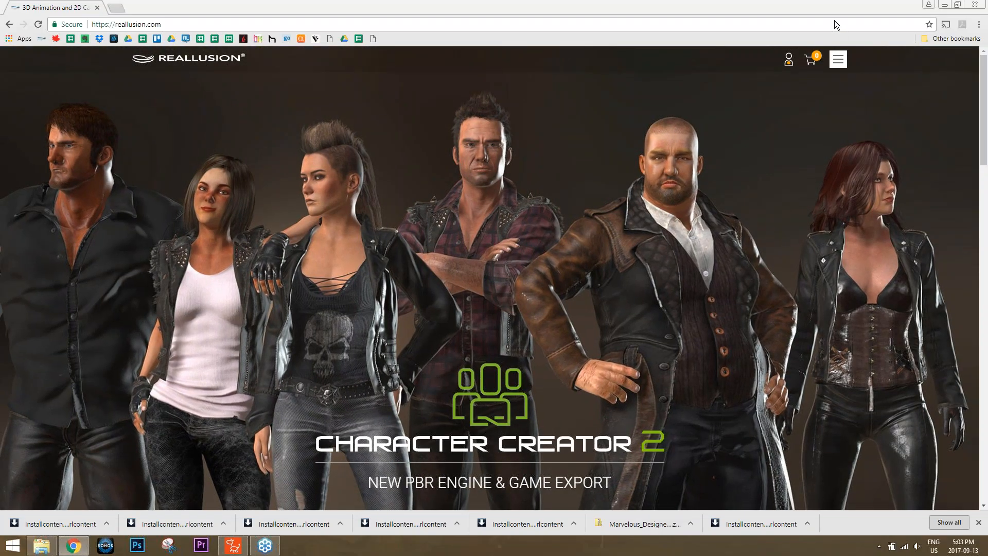
mouse_move(790, 58)
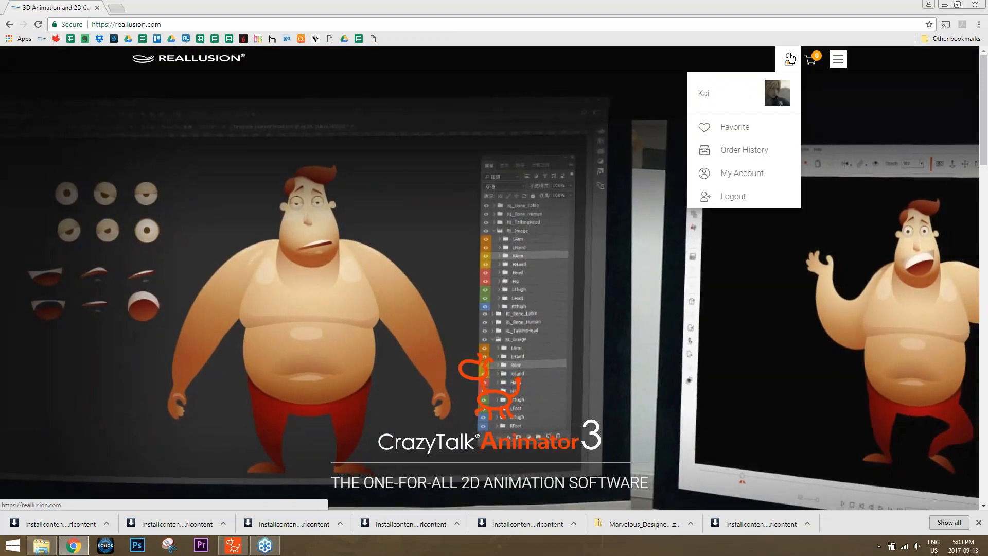
click(746, 173)
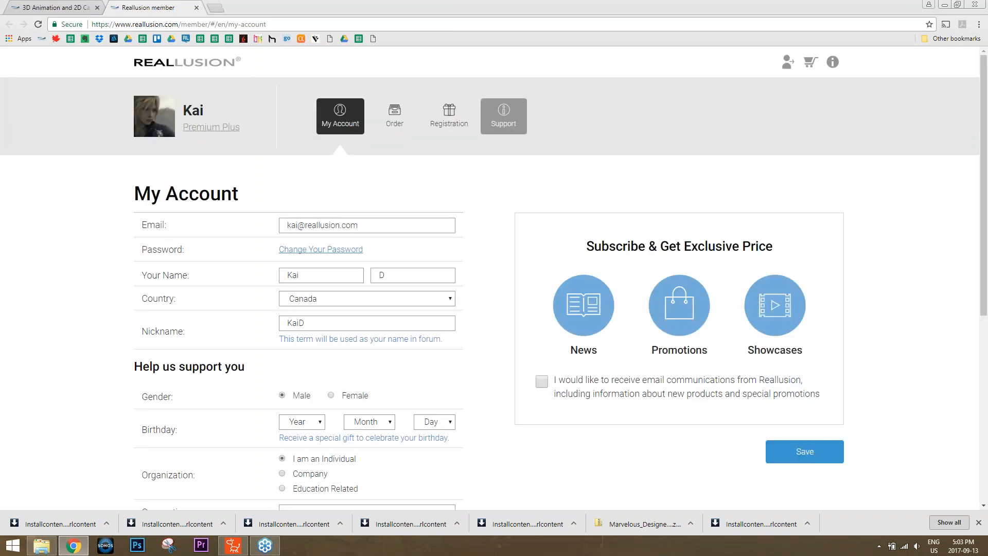
click(453, 116)
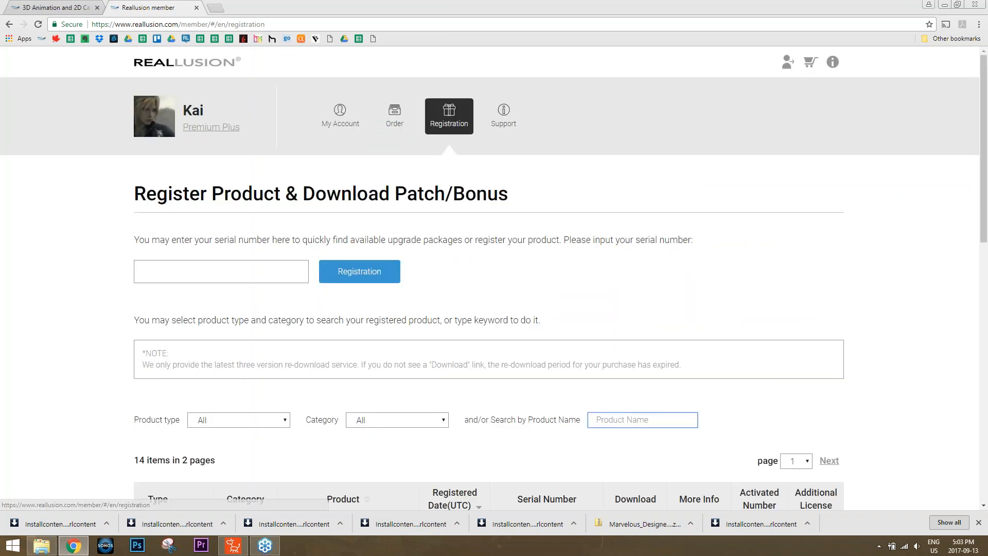
scroll(489, 278, down, 6)
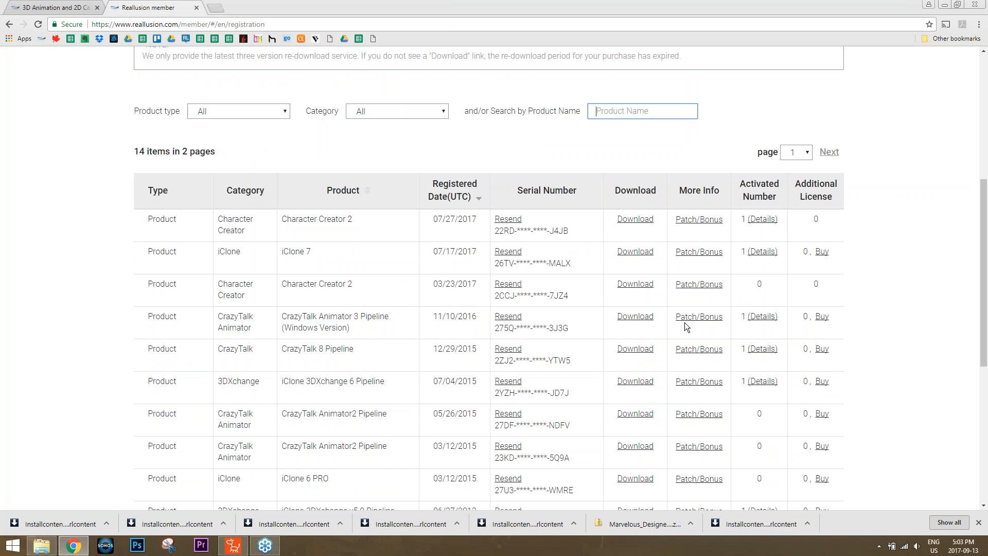
Review the patch and bonus downloads for CrazyTalk Animator 3 Pipeline (Windows Version), and close the product information.
click(701, 320)
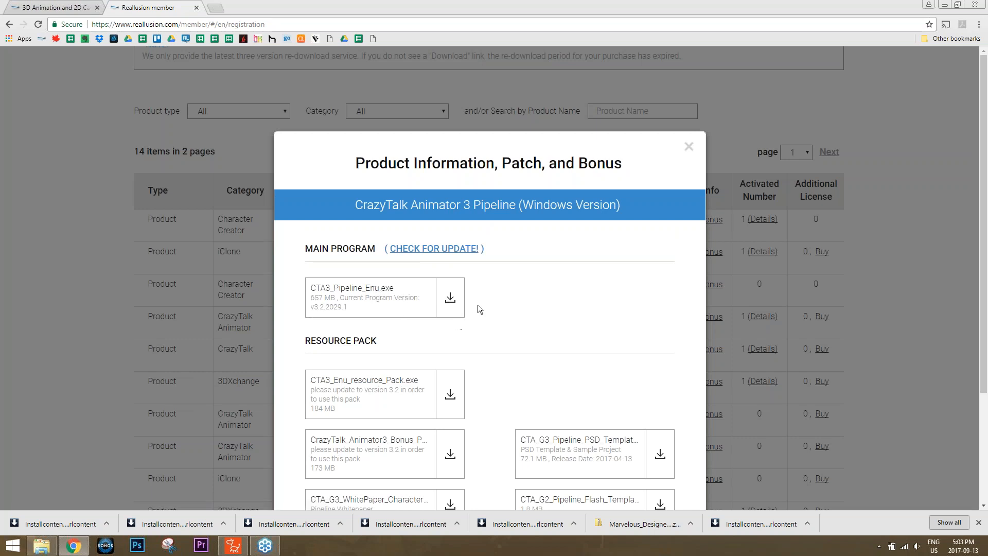
scroll(490, 310, down, 2)
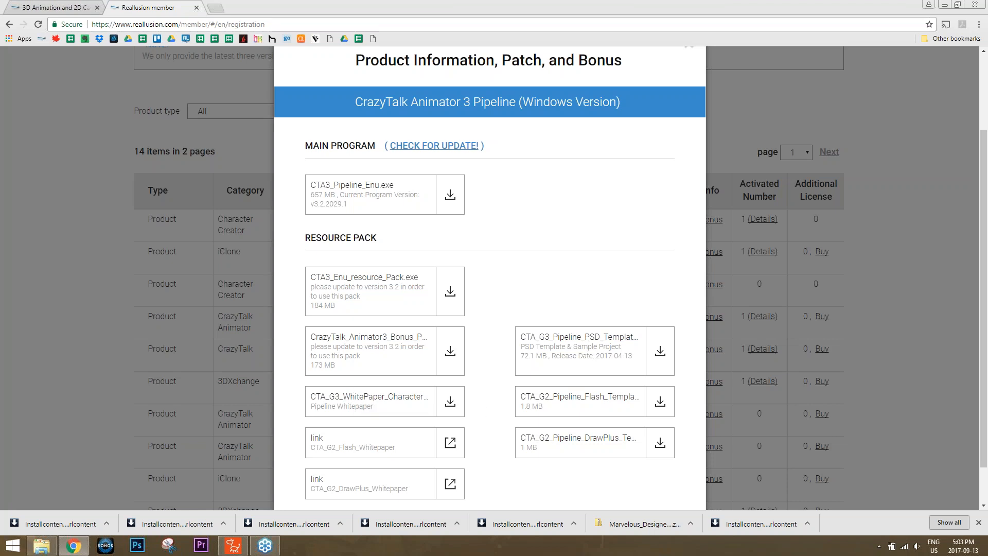
scroll(438, 247, up, 2)
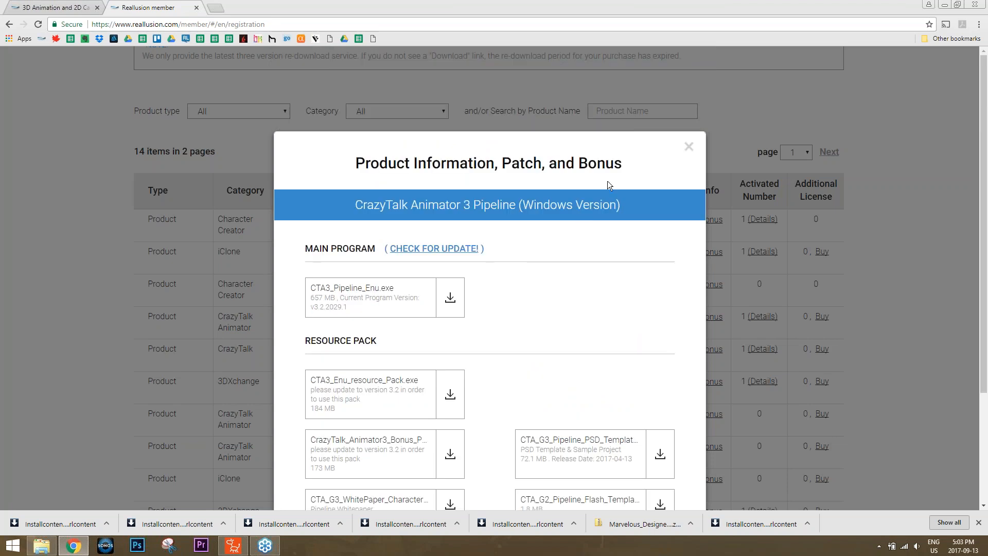
click(690, 147)
Load developer.reallusion.com in a new browser tab and open its CrazyTalk Animator resource page.
key(ctrl+t)
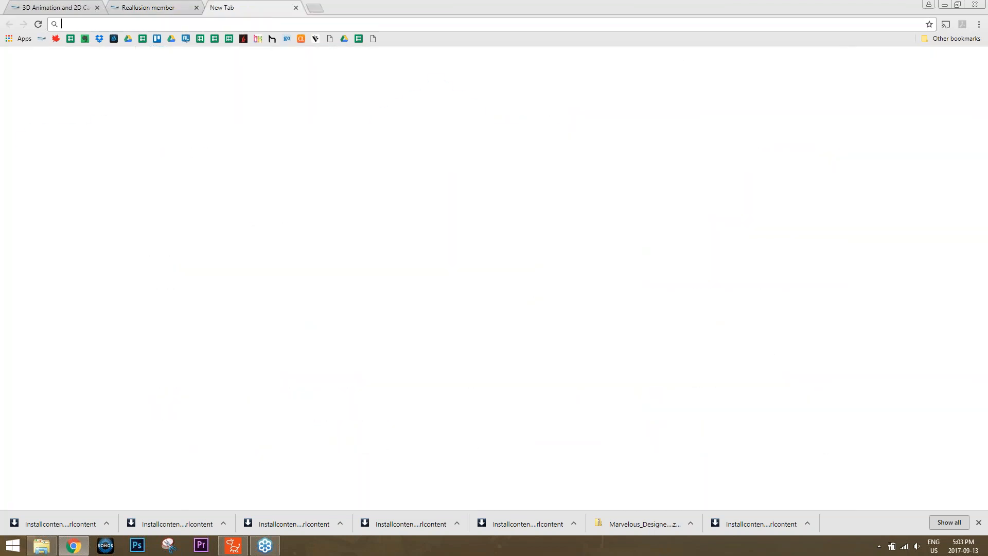
text(de)
key(Return)
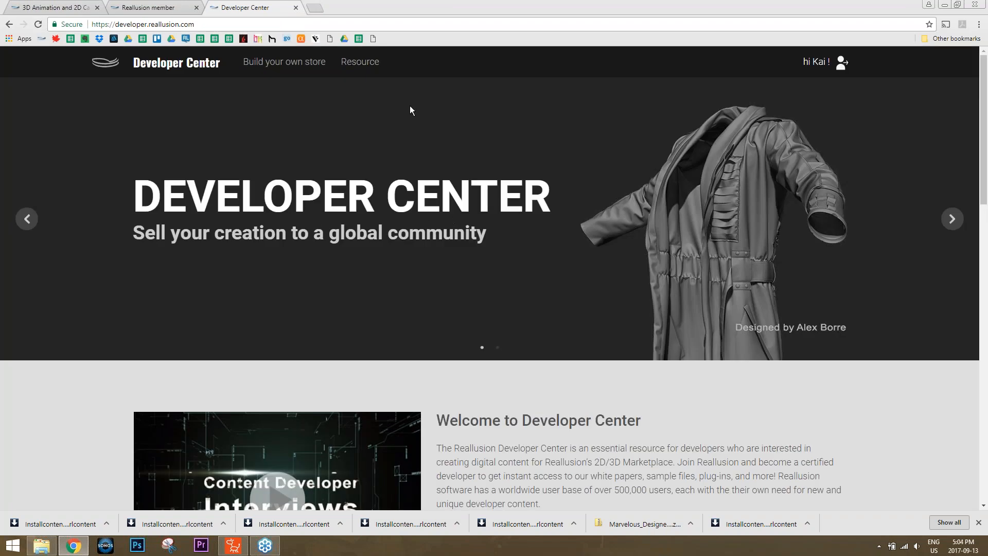
mouse_move(360, 62)
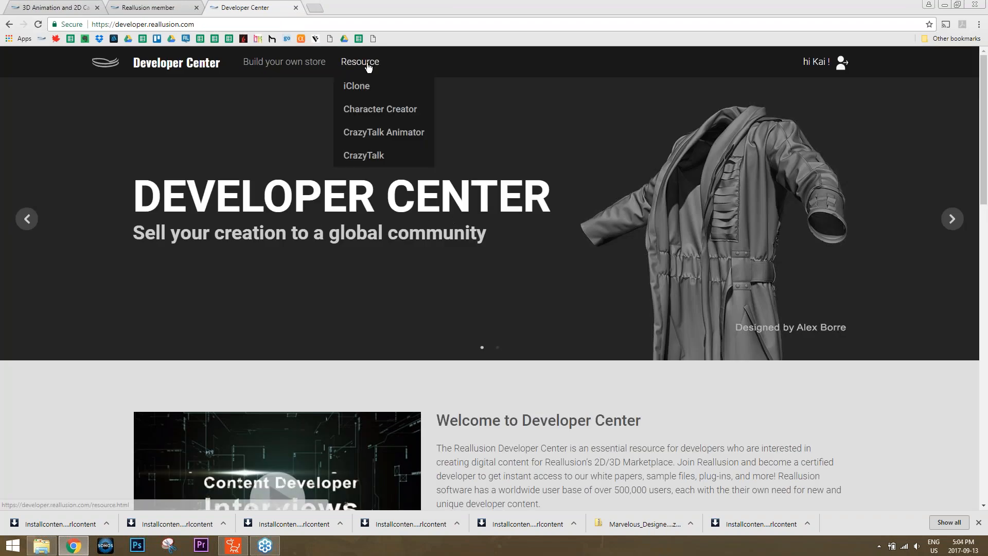
click(375, 132)
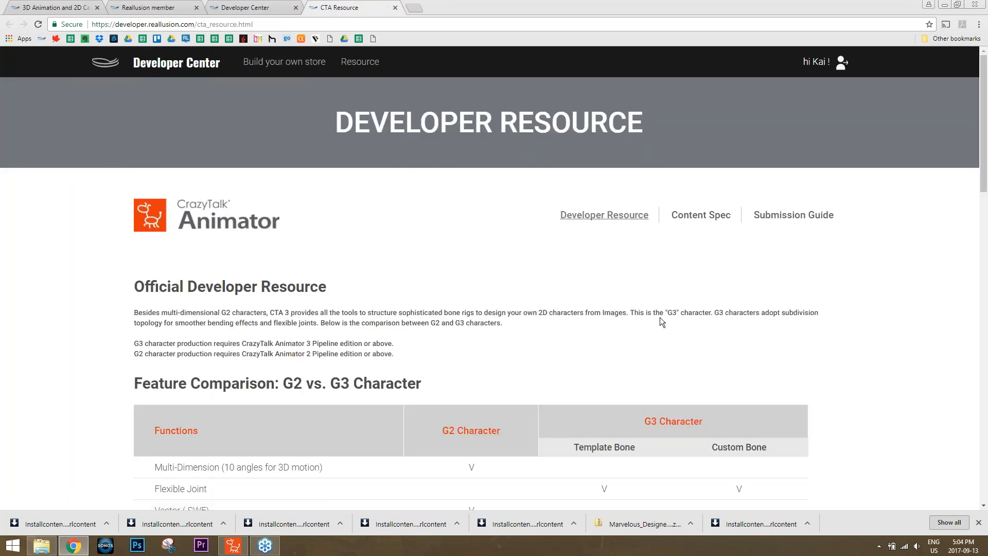
Examine the G2 vs. G3 character feature comparison and the whitepaper, PSD template and tutorial links below it.
scroll(661, 315, down, 5)
scroll(662, 315, up, 3)
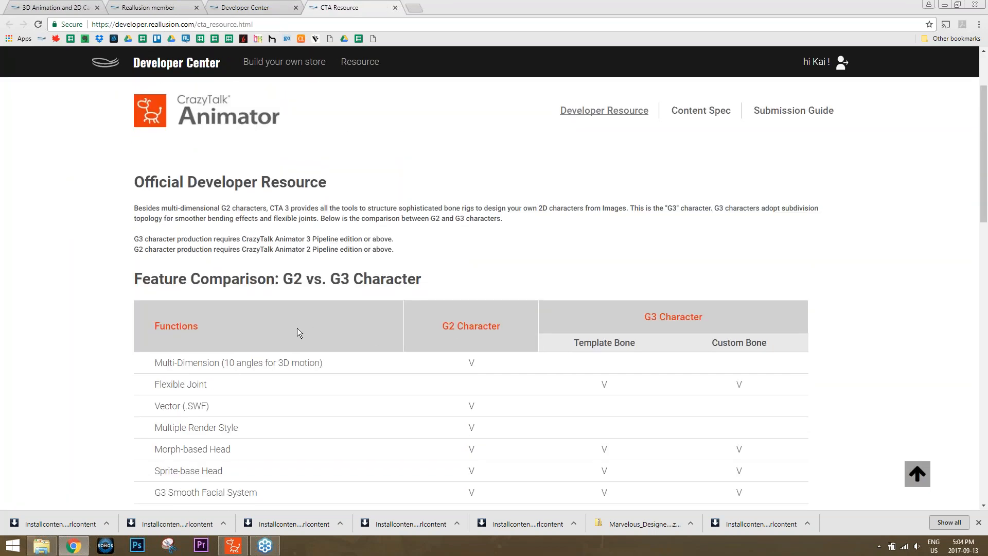
scroll(303, 257, down, 4)
scroll(298, 185, up, 1)
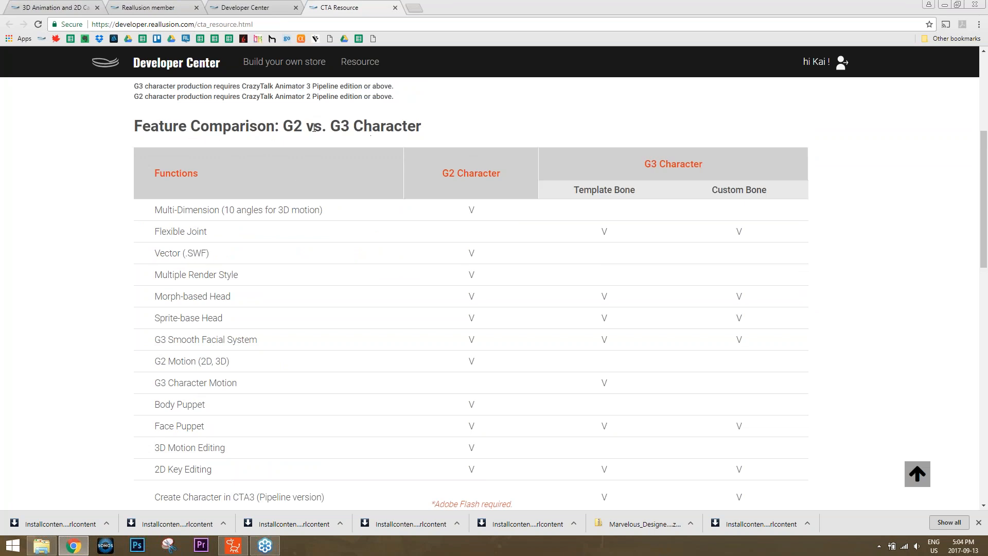
scroll(762, 302, down, 5)
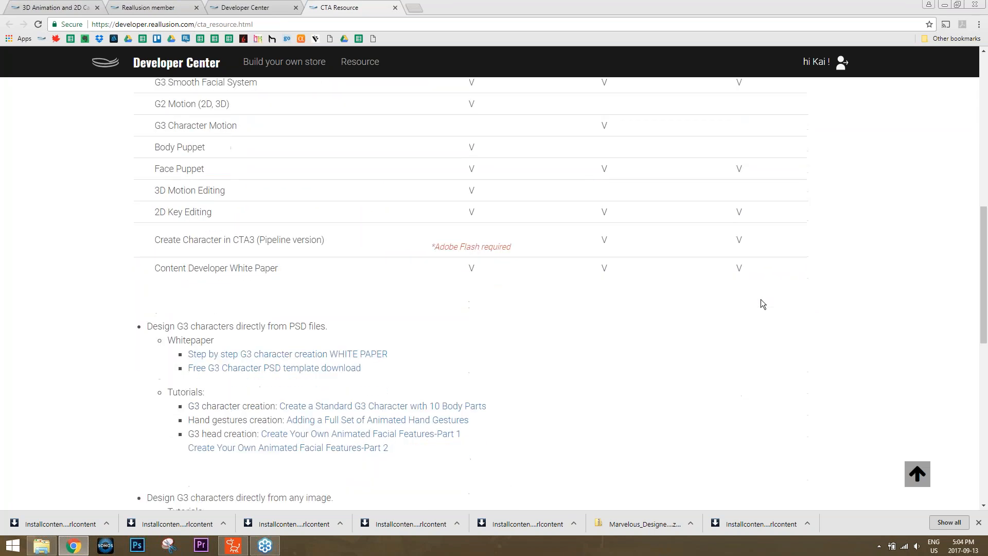
scroll(761, 304, down, 1)
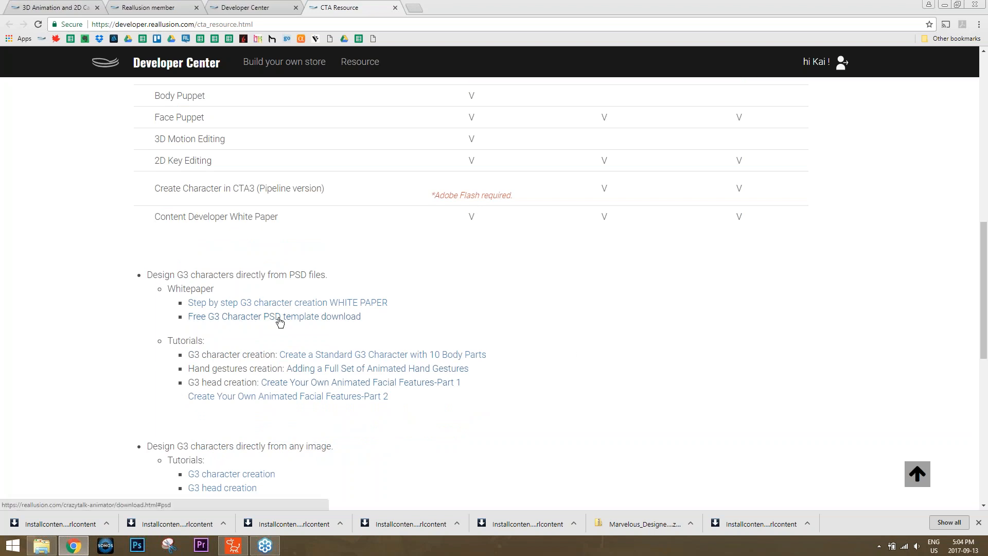
From the Reallusion home page, go to the CrazyTalk Animator product site and open its PSD Pipeline Feature page.
click(54, 7)
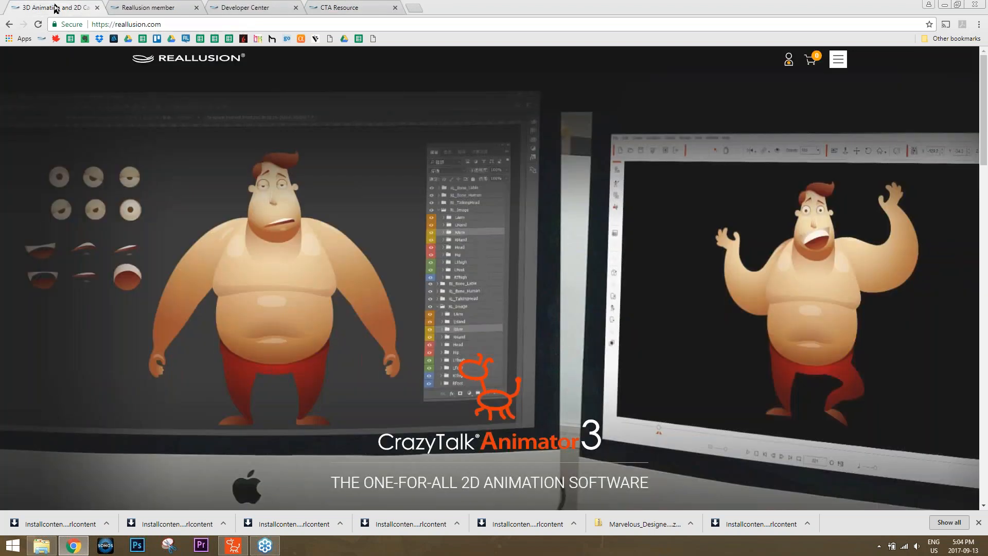
click(839, 61)
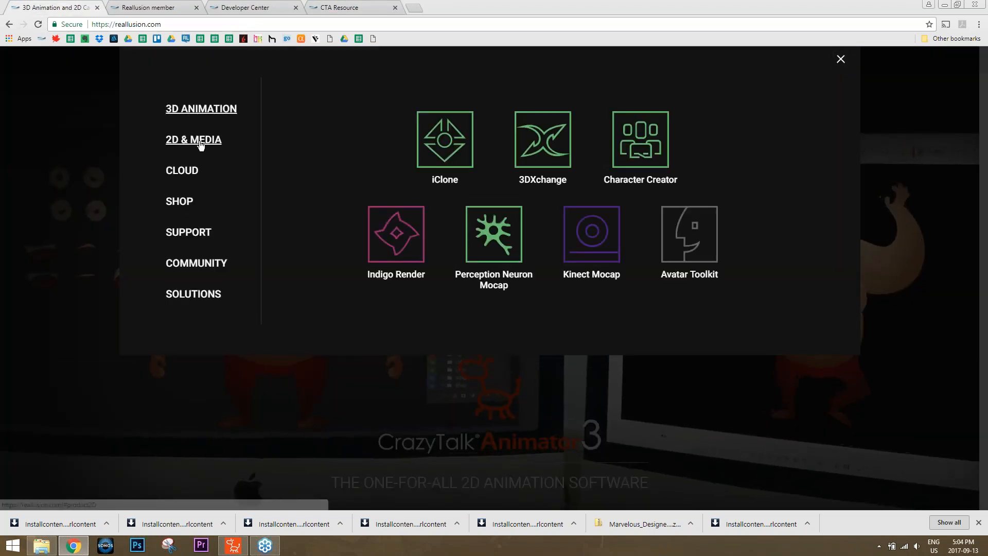
click(203, 143)
click(463, 199)
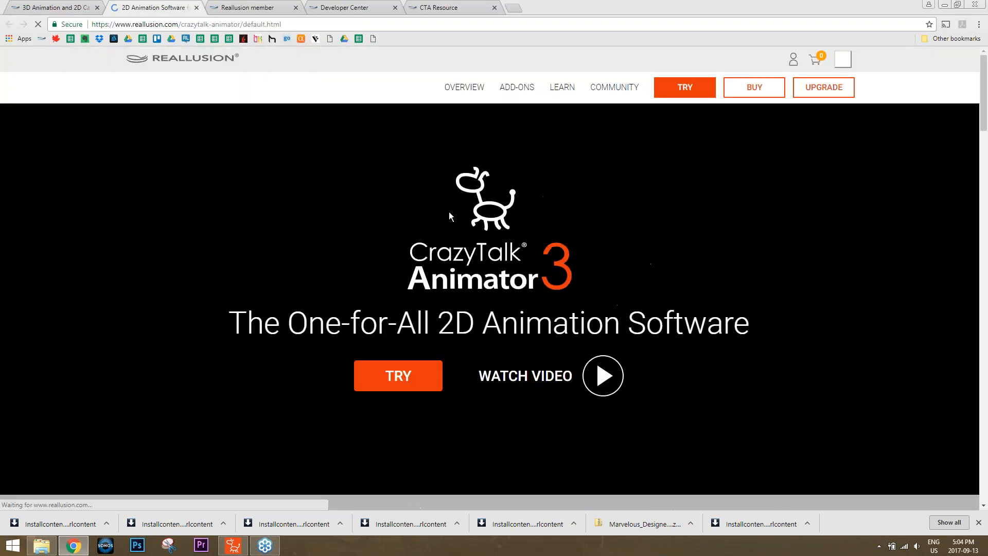
mouse_move(456, 88)
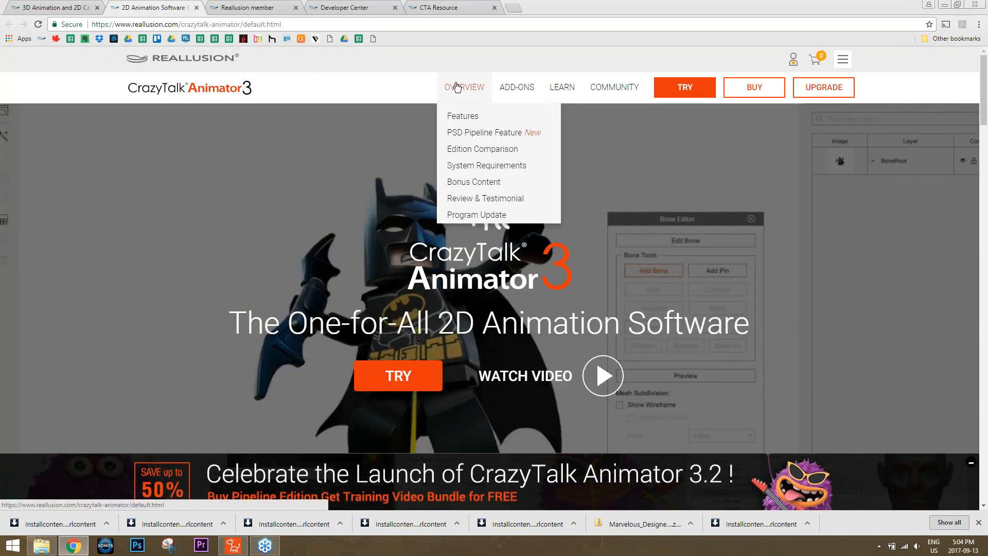
click(475, 136)
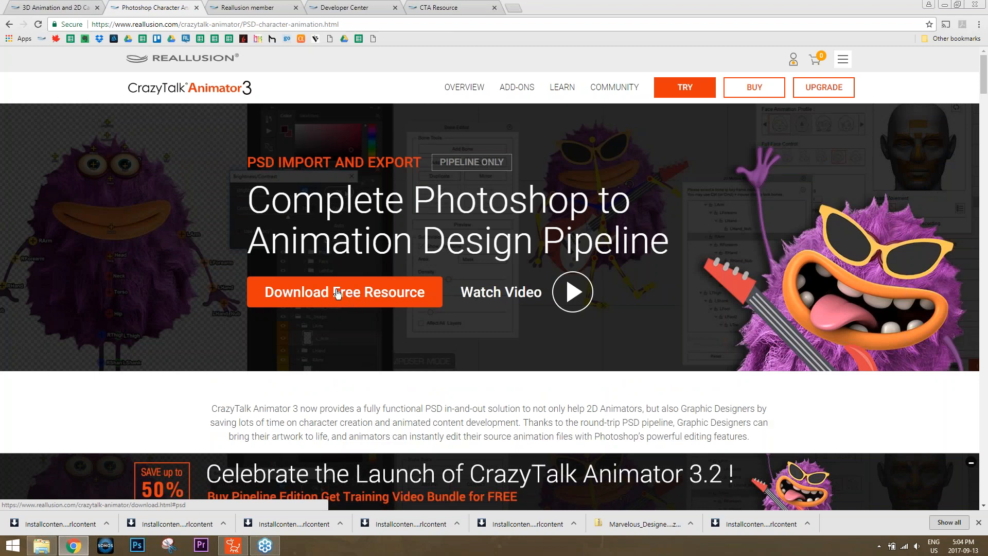
Open YouTube in a new browser tab, search for "reallusion" and open the Reallusion channel.
click(519, 9)
text(you)
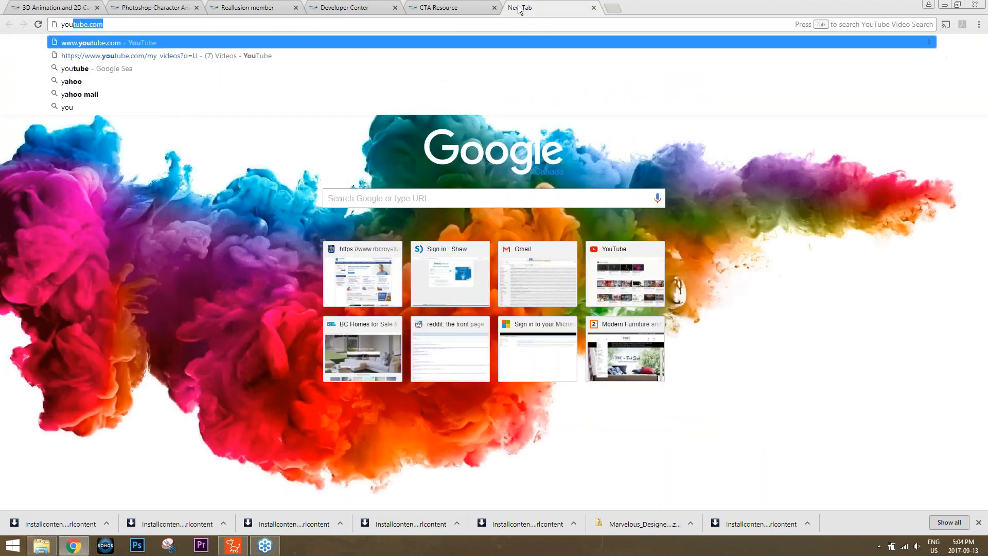
key(Return)
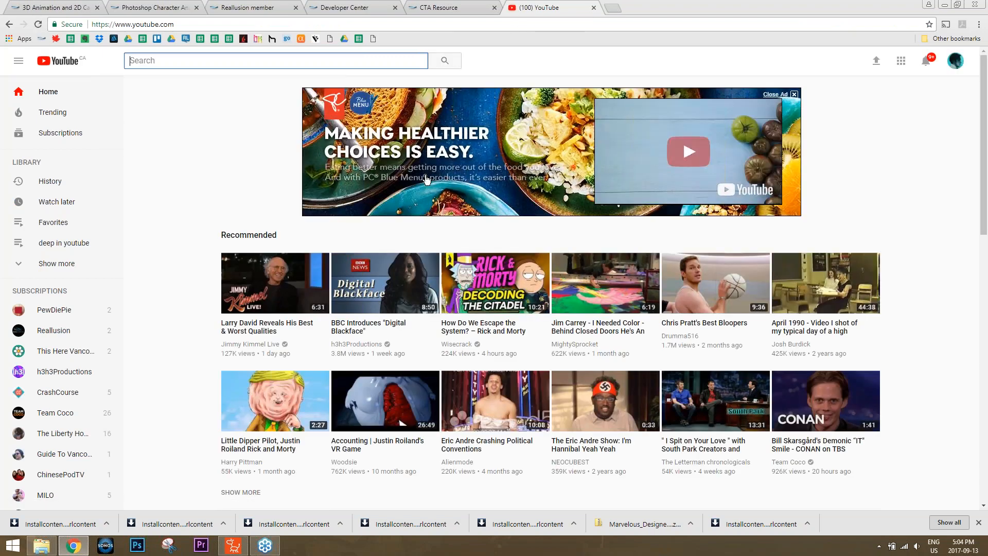
text(reallusion)
key(Return)
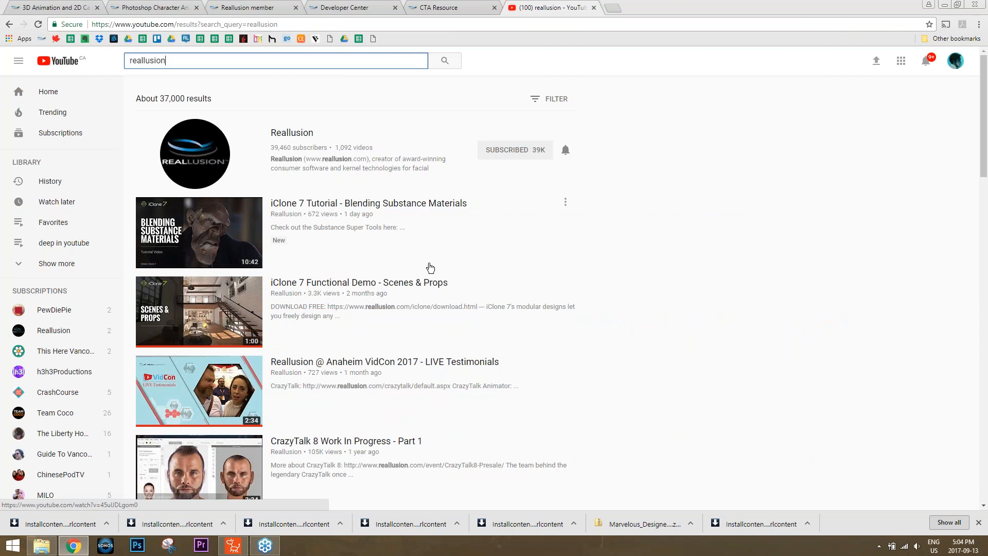
click(308, 134)
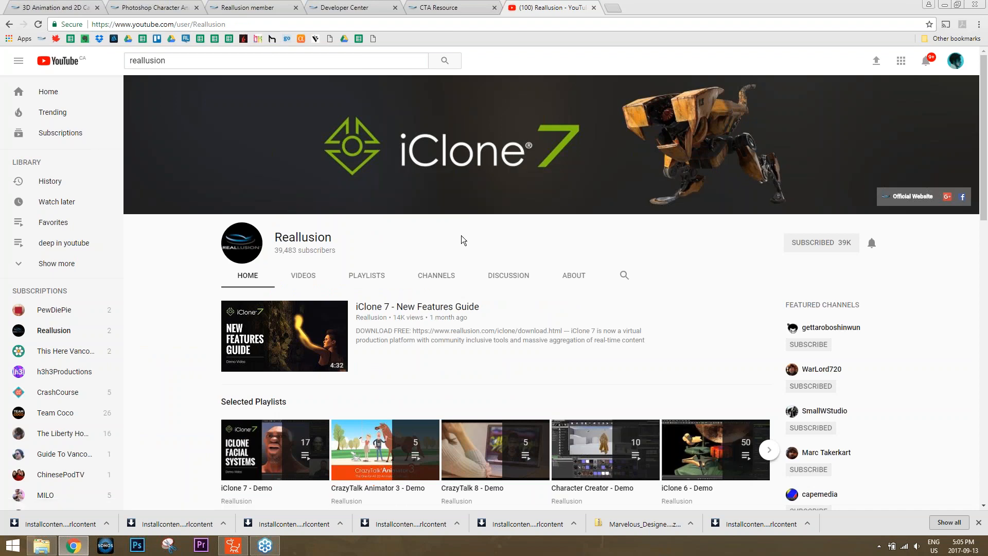
Open the channel's "CrazyTalk Animator 3 Photoshop Pipeline Tutorial" playlist and pause its first video.
scroll(363, 286, down, 3)
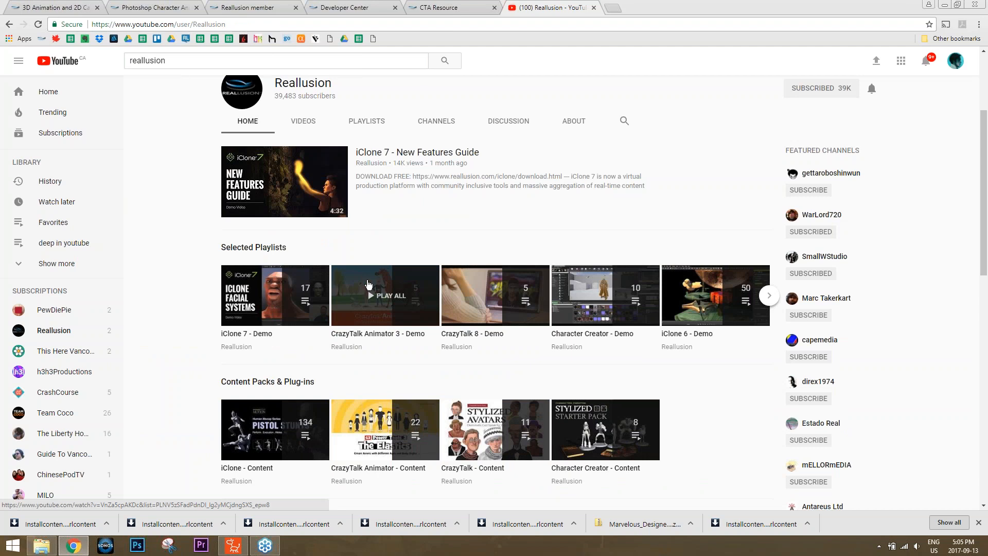
click(371, 124)
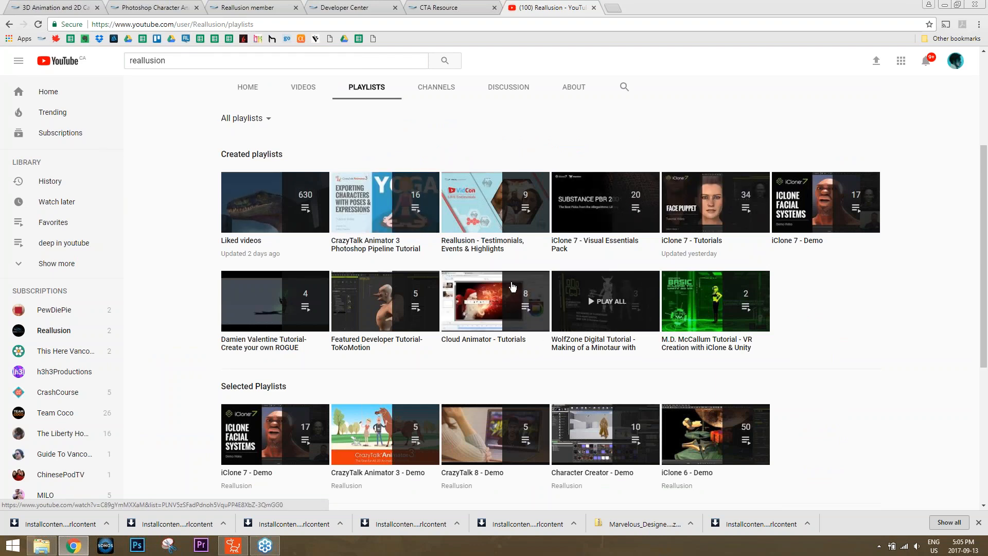
click(374, 249)
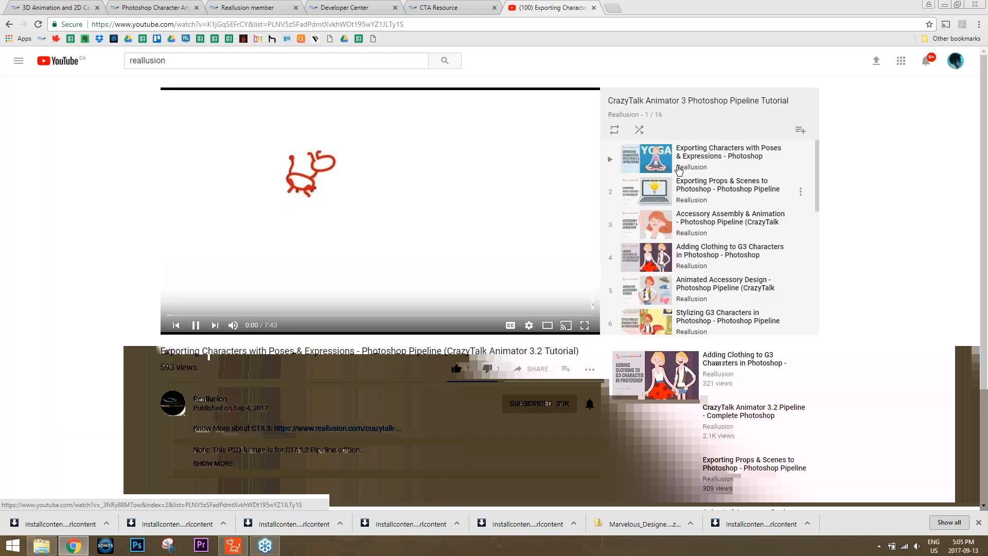
click(196, 326)
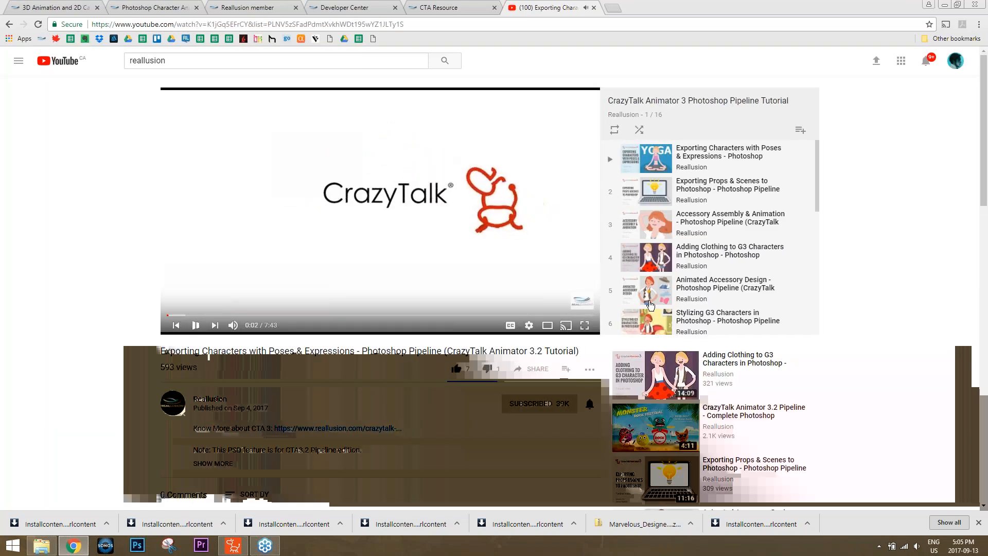
Look through the tutorials in the Photoshop pipeline playlist, especially the CrazyTalk Animator 3.1 Pipeline ones, and return to the channel's playlists.
drag(817, 166, 827, 298)
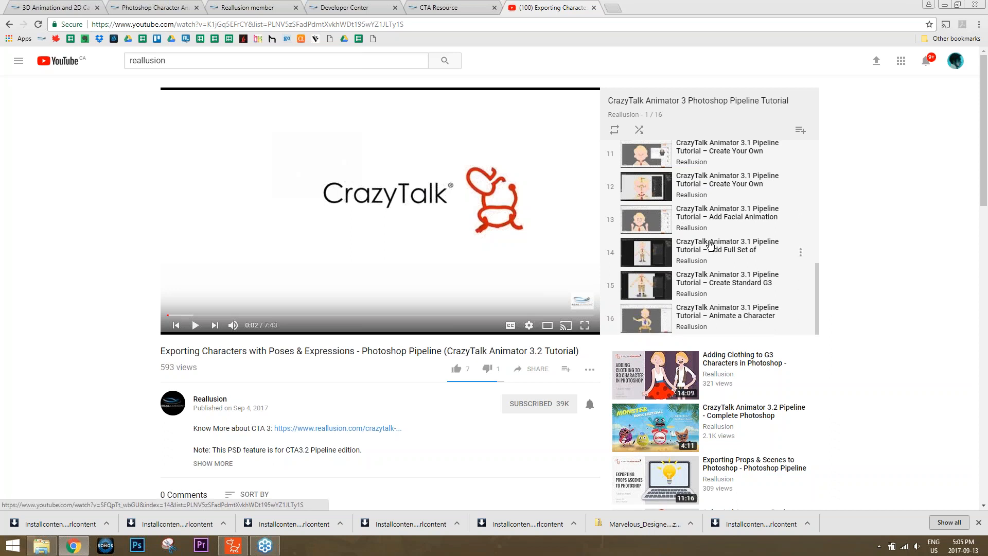
scroll(726, 283, up, 3)
scroll(728, 288, down, 2)
scroll(727, 283, down, 3)
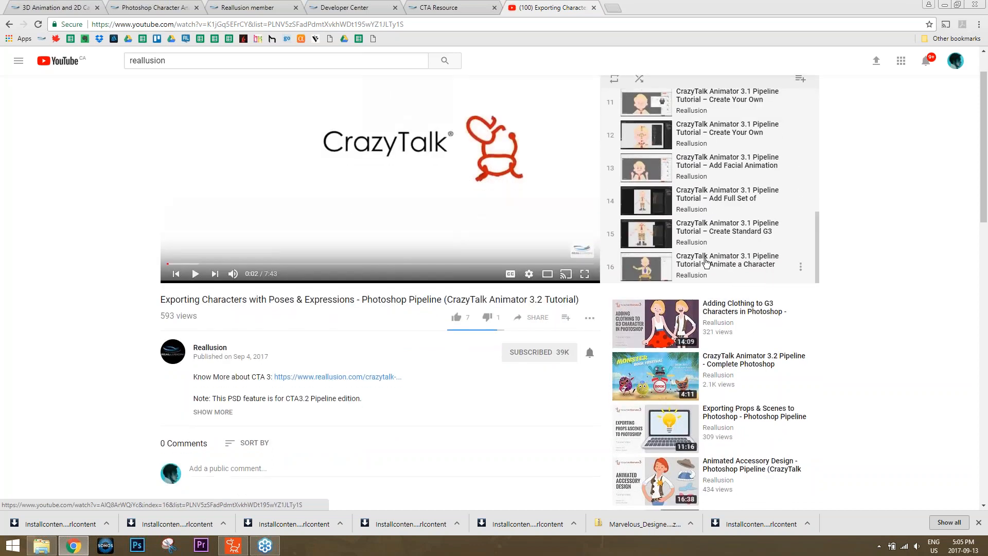
scroll(706, 262, up, 2)
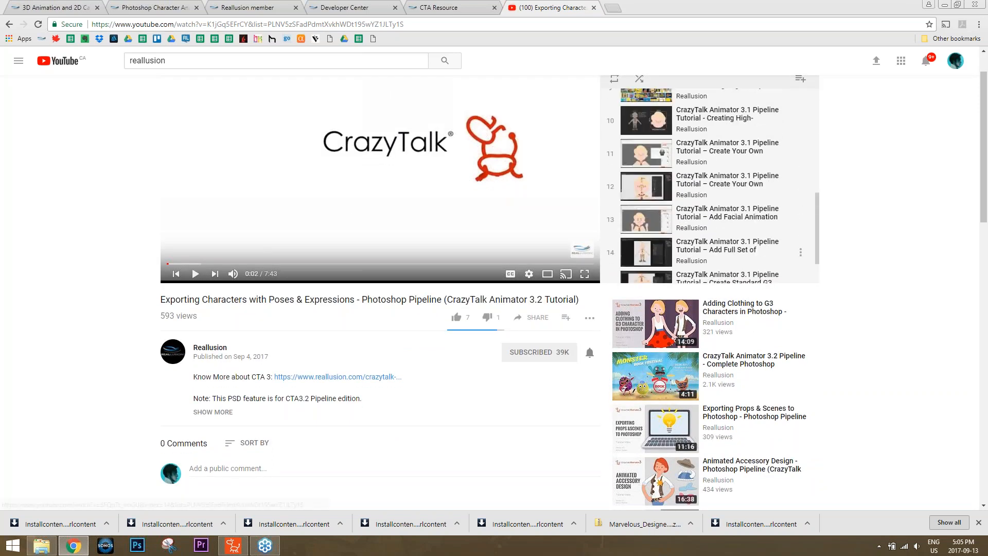
click(8, 25)
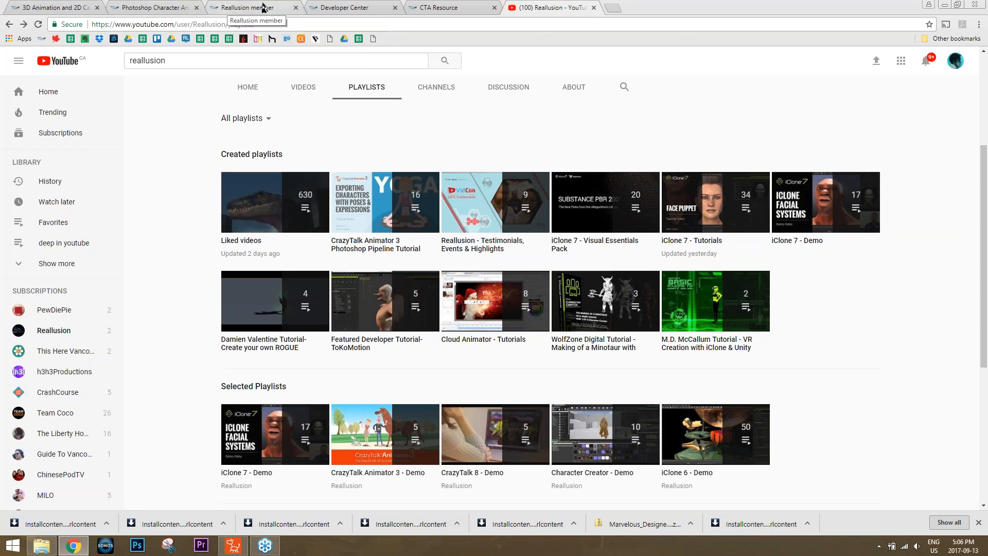
Switch to CrazyTalk Animator 3 and select the boy character on the stage.
click(612, 8)
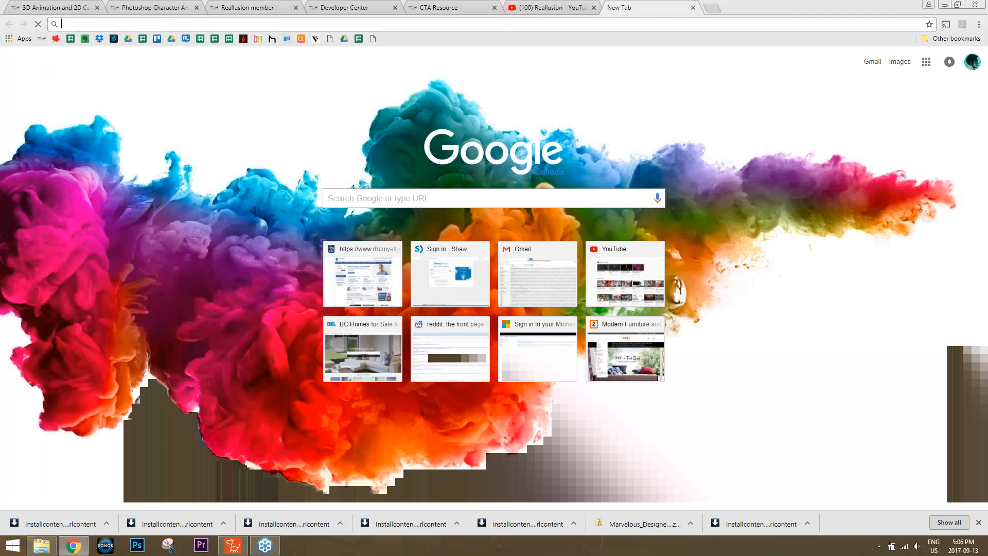
click(693, 8)
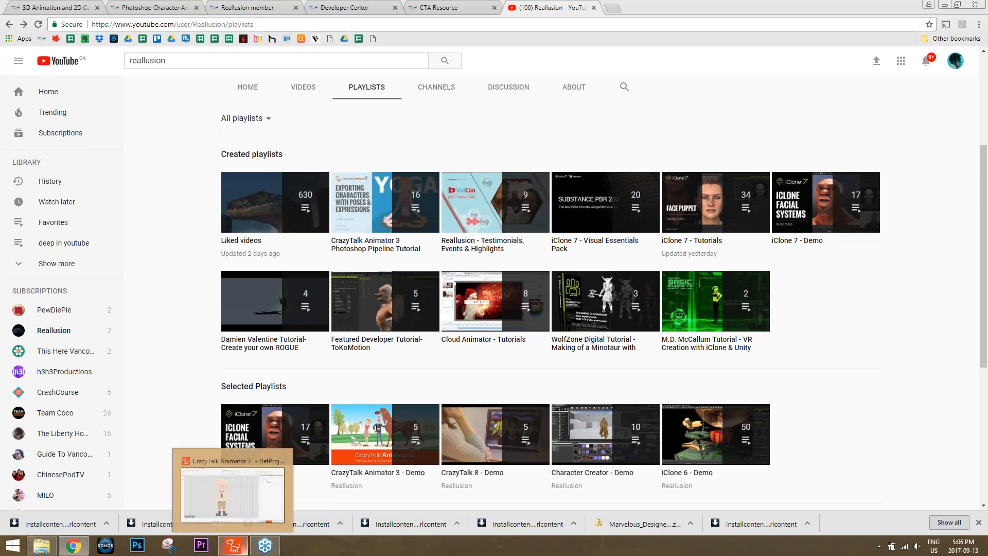
click(233, 545)
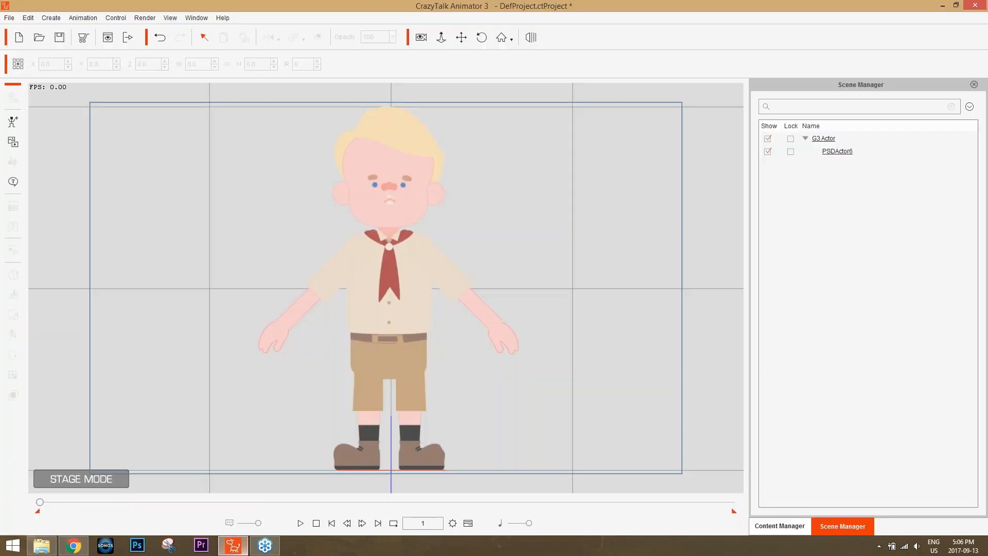
click(418, 260)
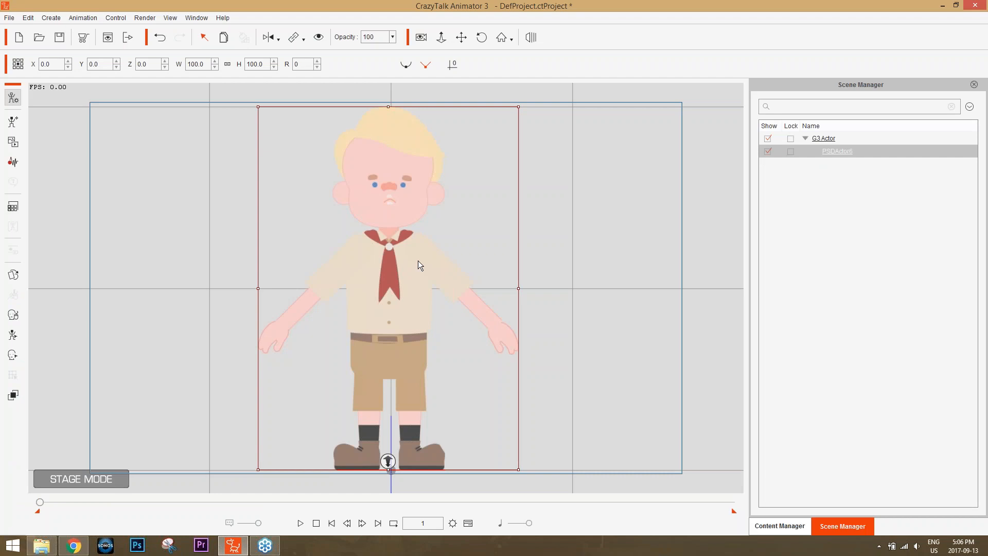
Switch to File Explorer, look through the G3 pipeline PSD template sample project folders and return to the CTA Templates folder.
click(41, 545)
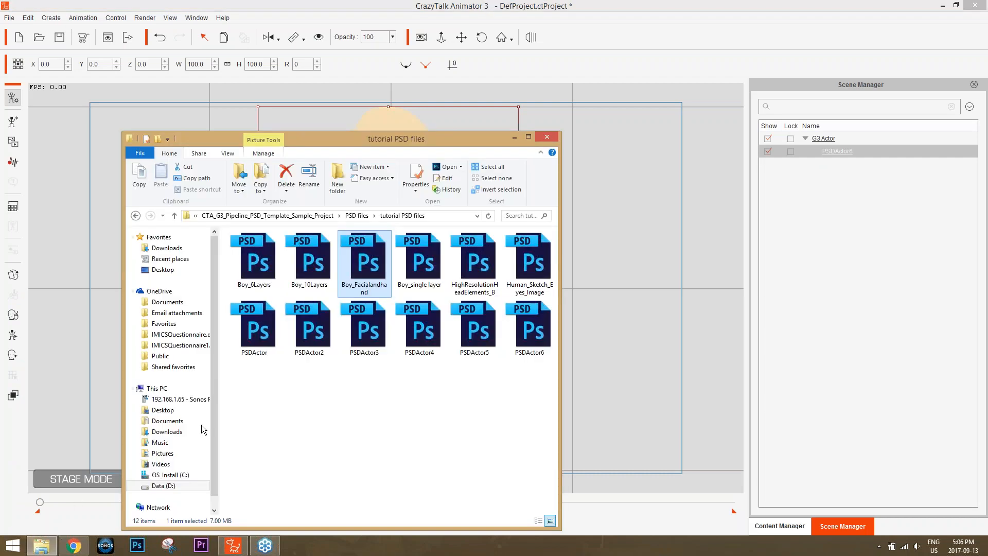
click(236, 216)
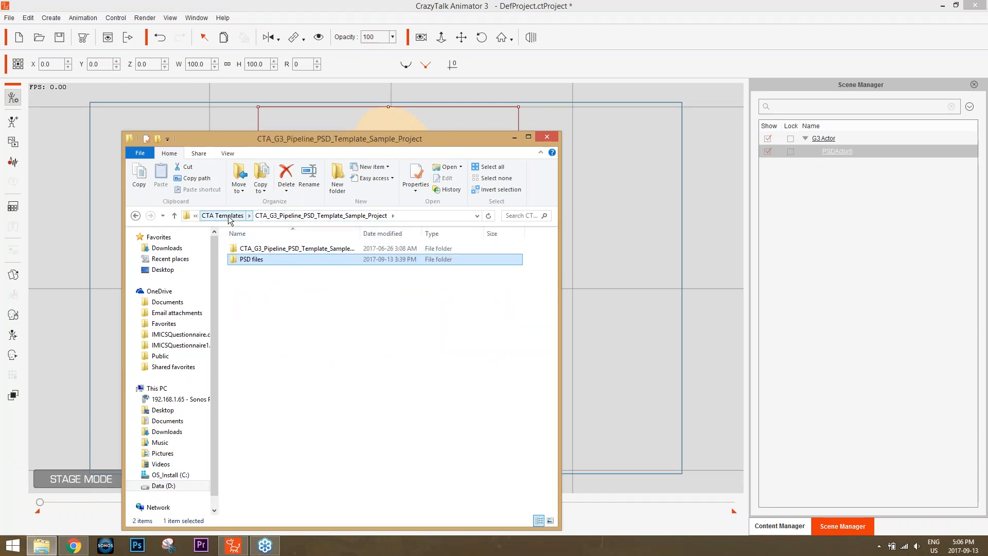
click(229, 220)
double_click(284, 251)
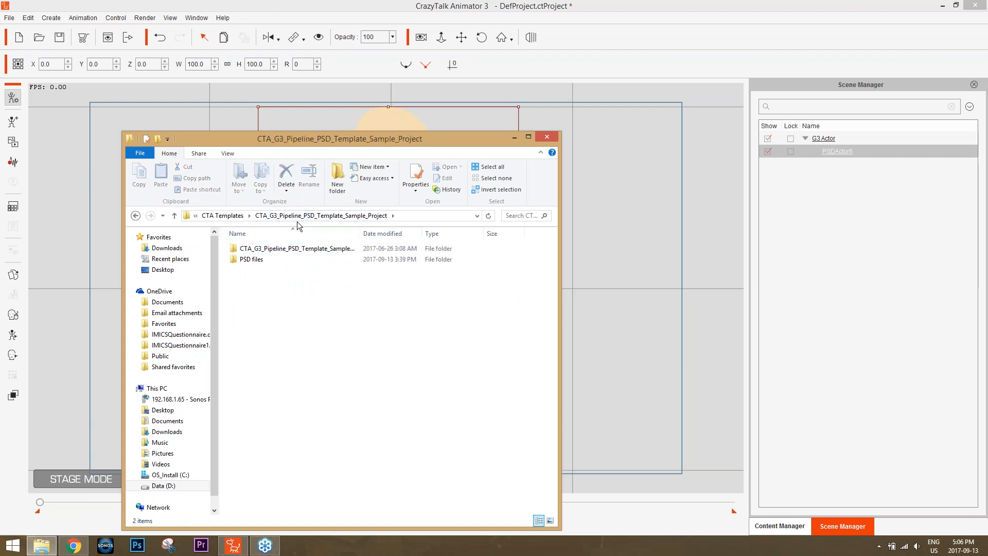
double_click(308, 248)
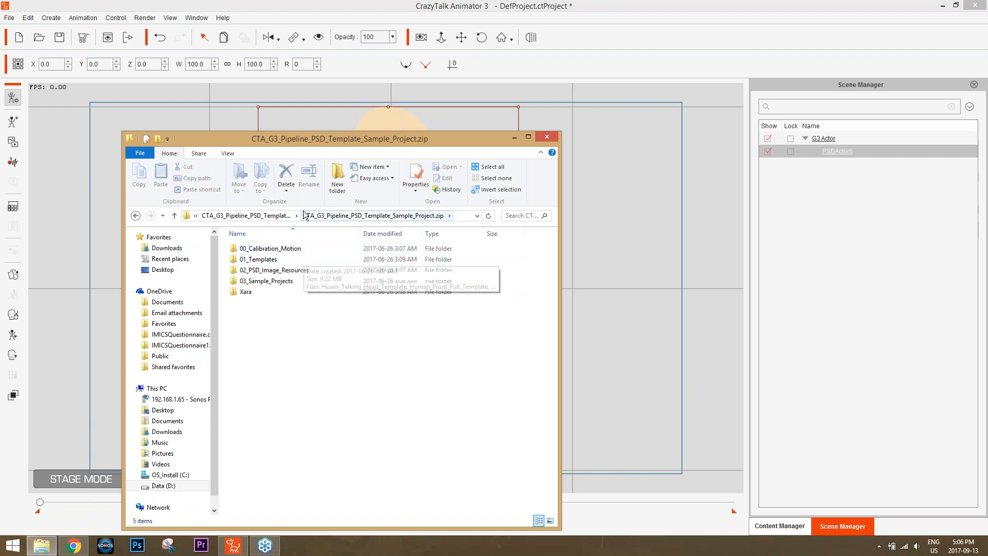
click(272, 216)
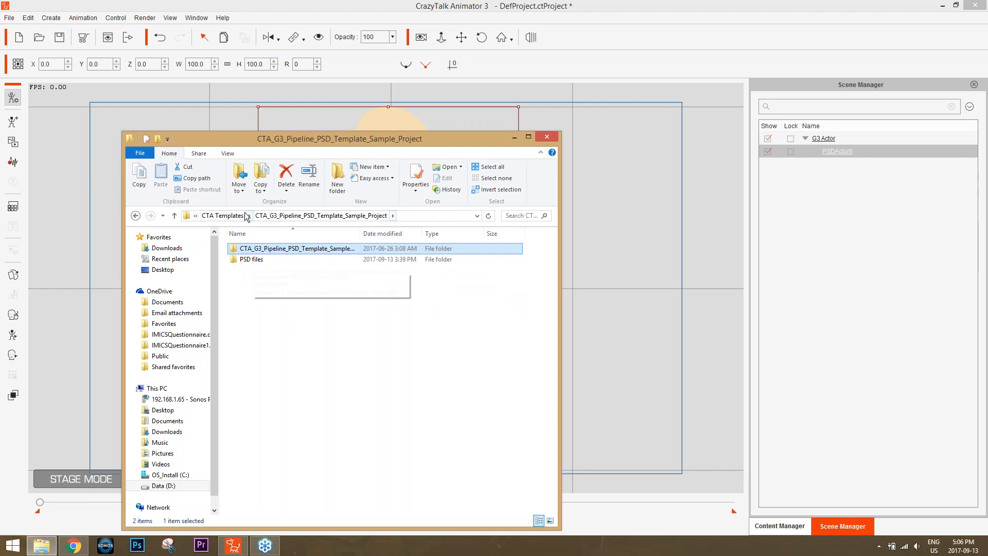
click(223, 216)
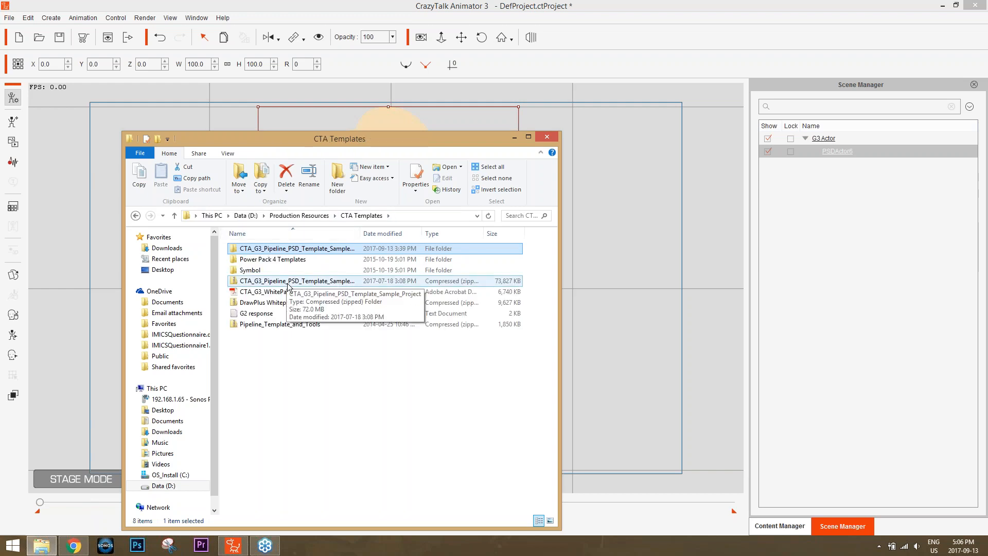
Go to the 01_Templates folder of the sample project and open Huam_Talking_Head_Template in Photoshop.
double_click(279, 249)
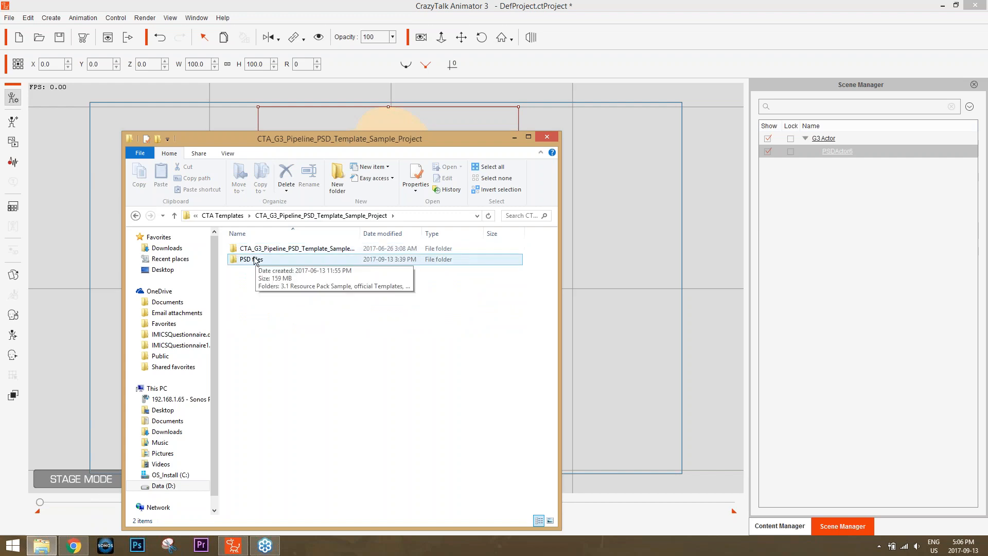
double_click(257, 250)
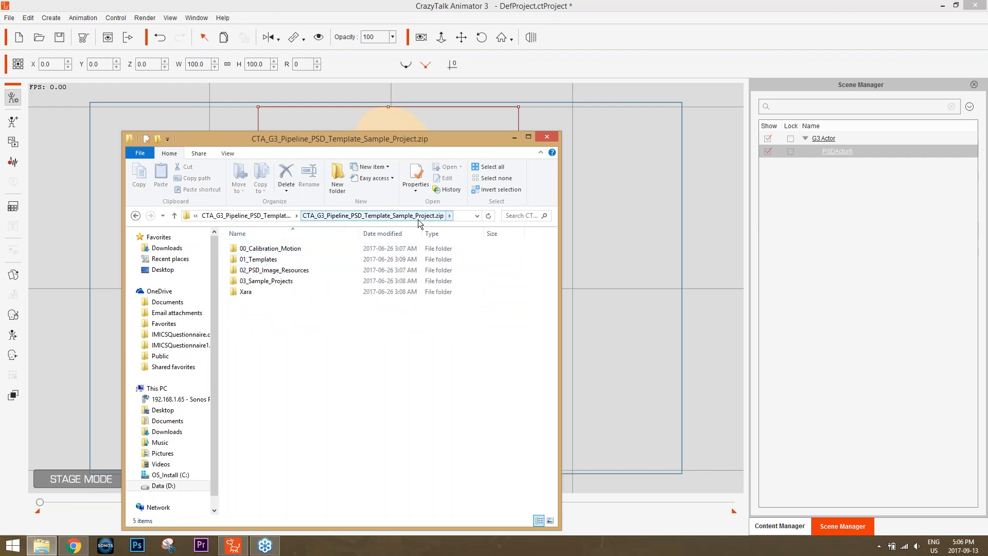
double_click(258, 259)
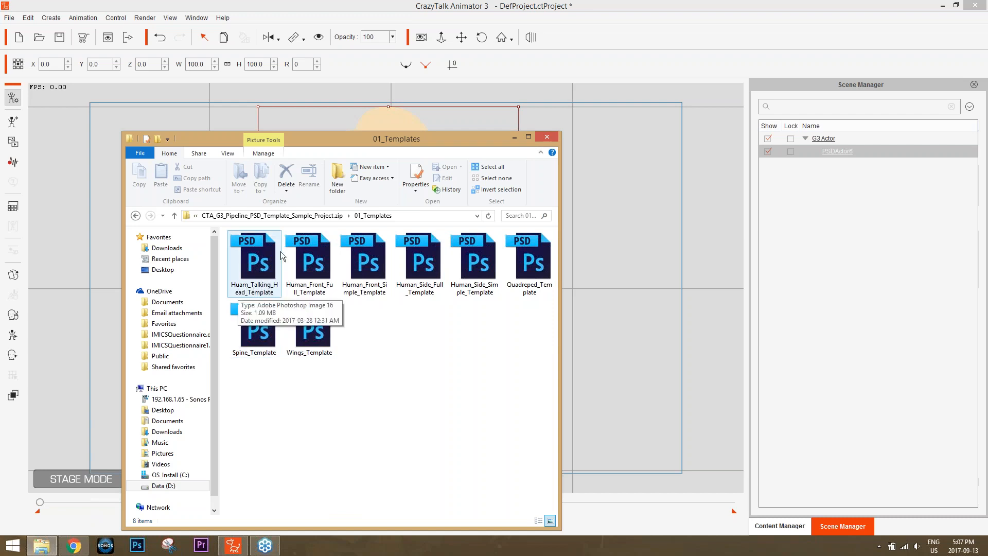
double_click(257, 266)
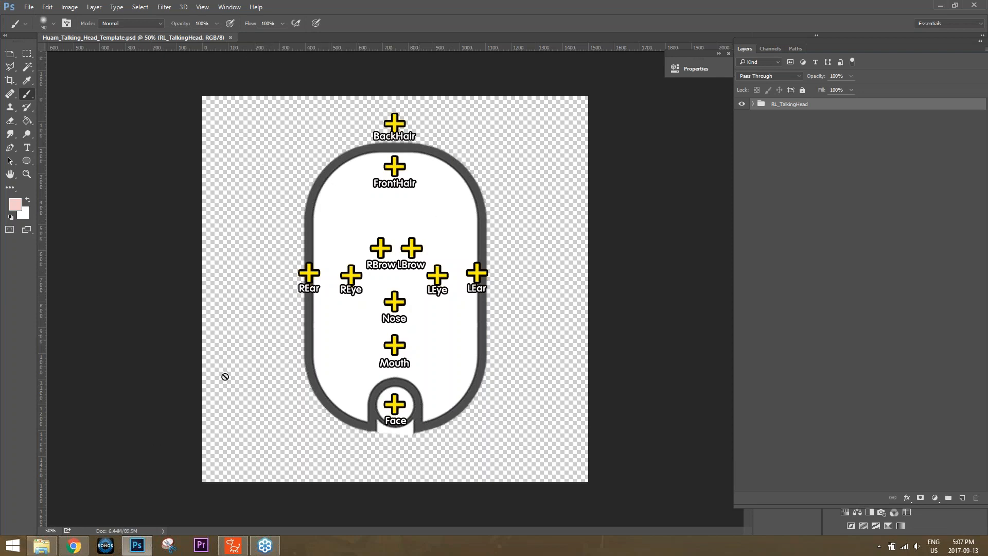
Open Human_Front_Full_Template from the 01_Templates folder and close the talking head template document.
click(41, 546)
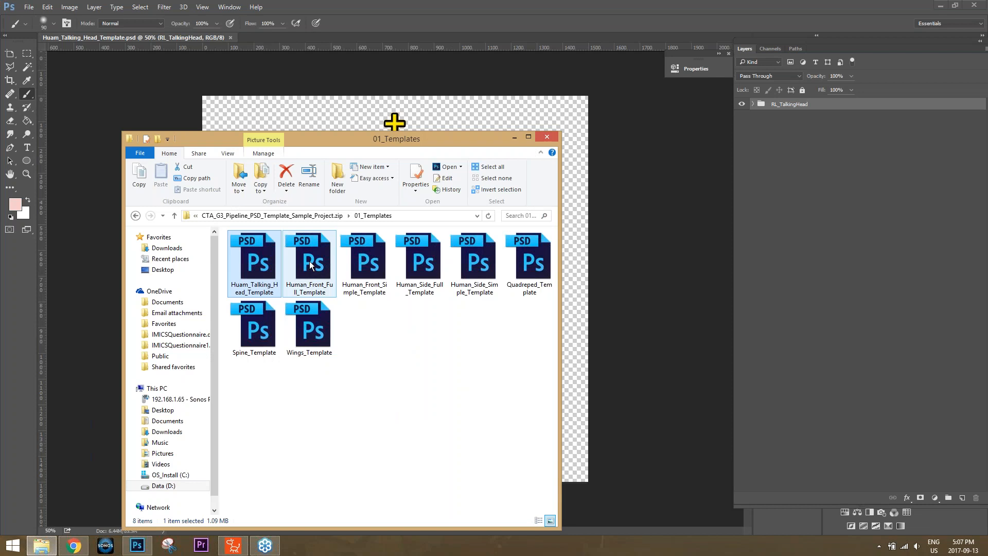
click(311, 265)
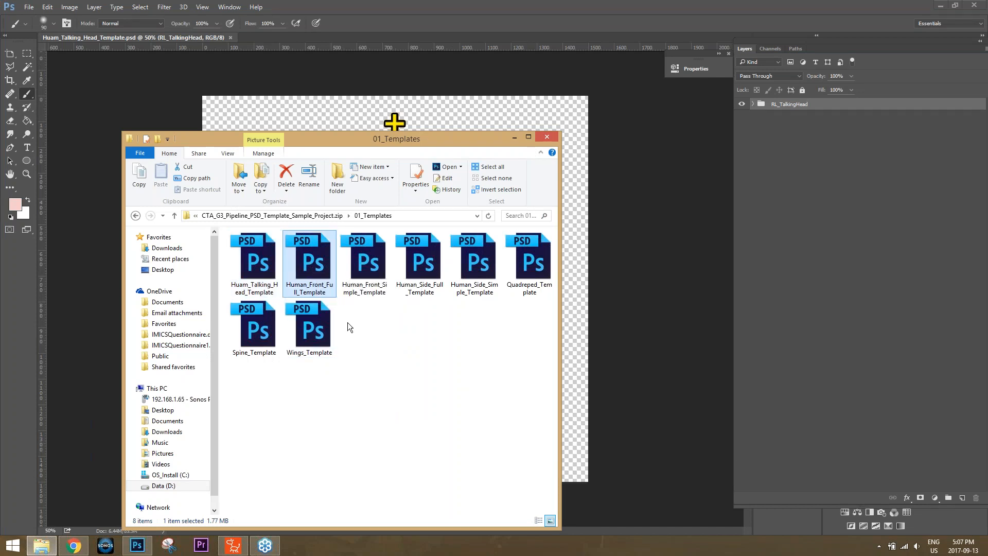
double_click(311, 264)
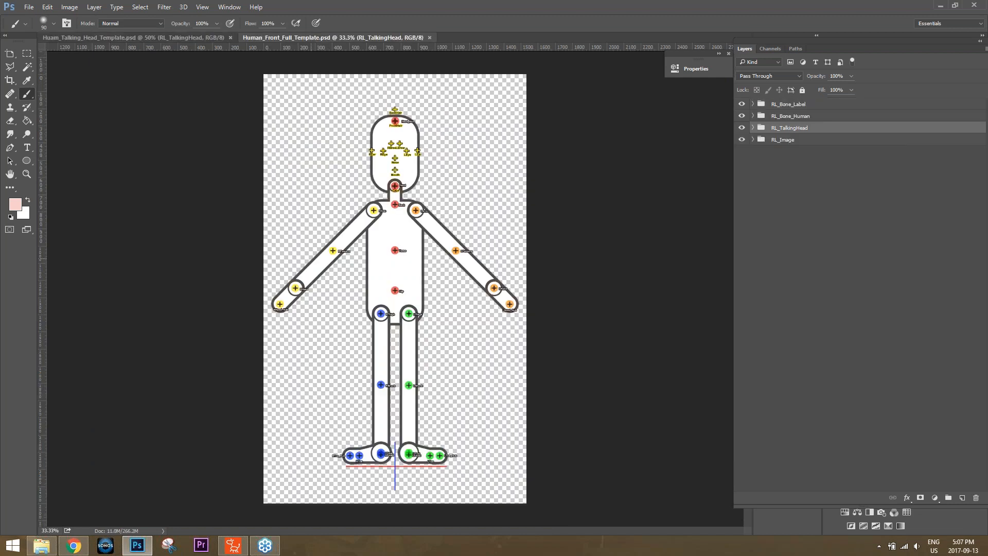
click(230, 37)
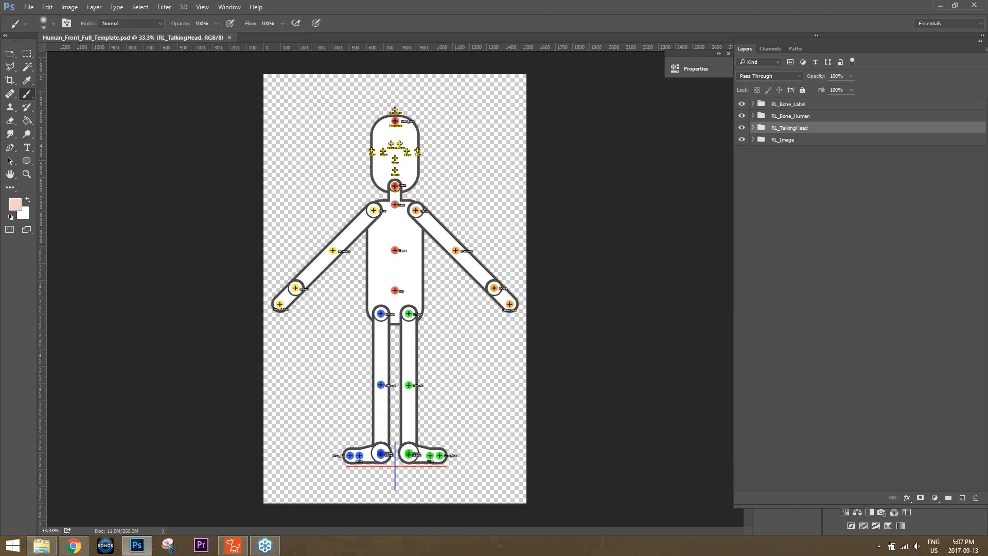
Open Elastic_Folks_Front from the sample project's 02_PSD_Image_Resources, 01_Human folder.
click(41, 546)
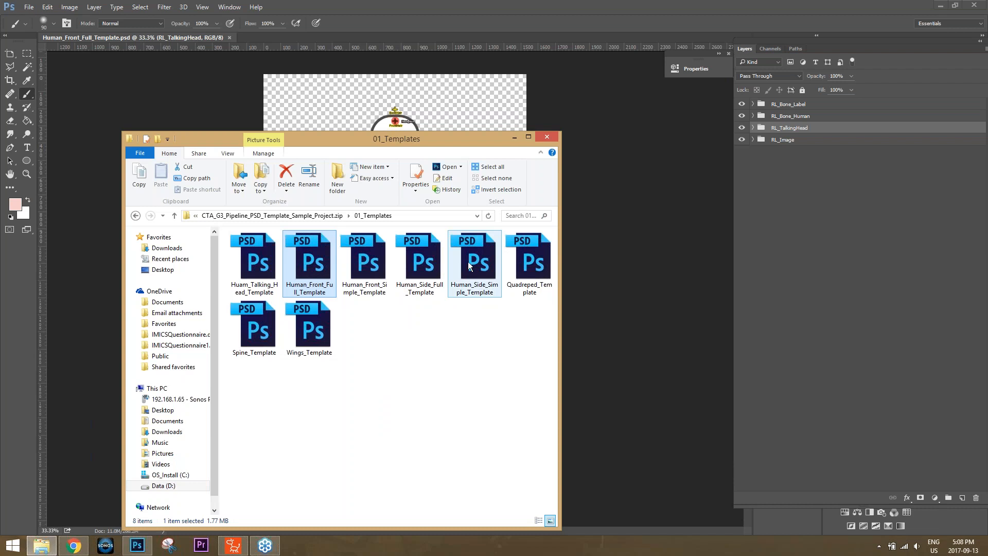
click(328, 216)
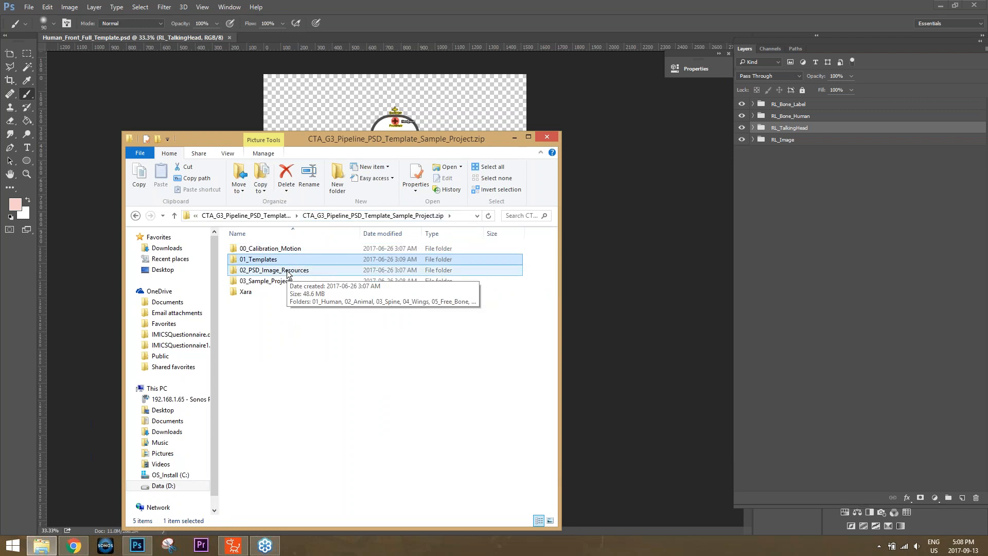
double_click(288, 272)
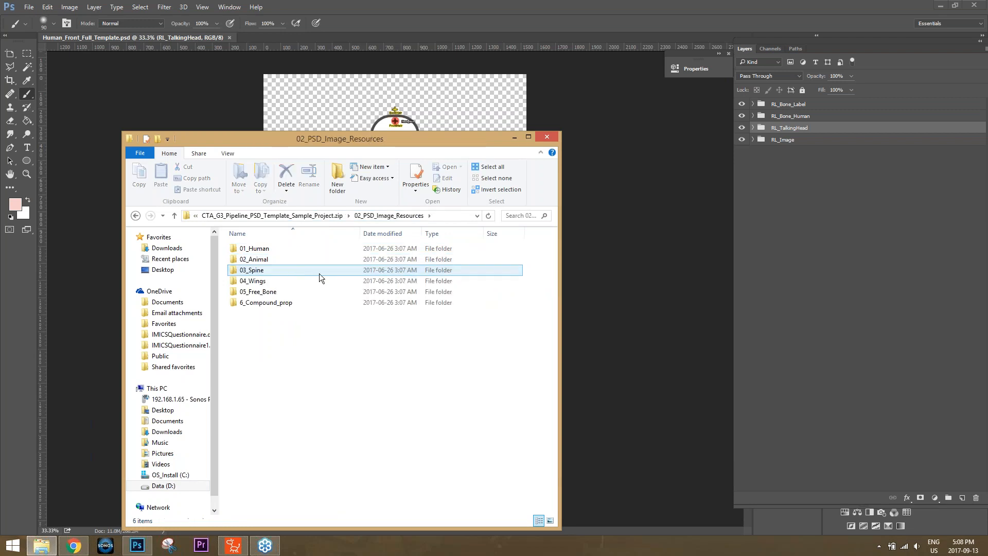
double_click(309, 248)
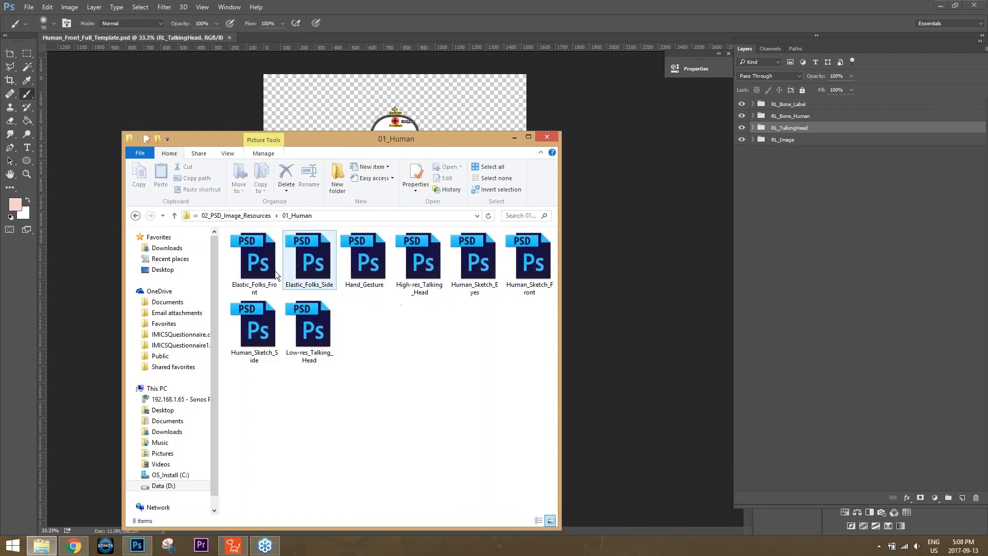
double_click(251, 269)
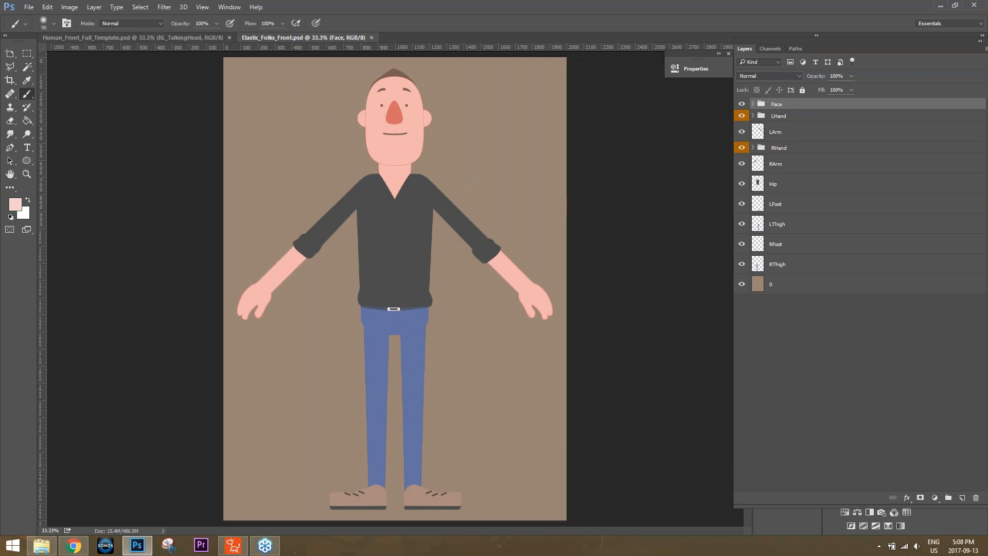
Try moving the RArm and Hip layers away from the body with the Move tool, undoing each move.
click(769, 165)
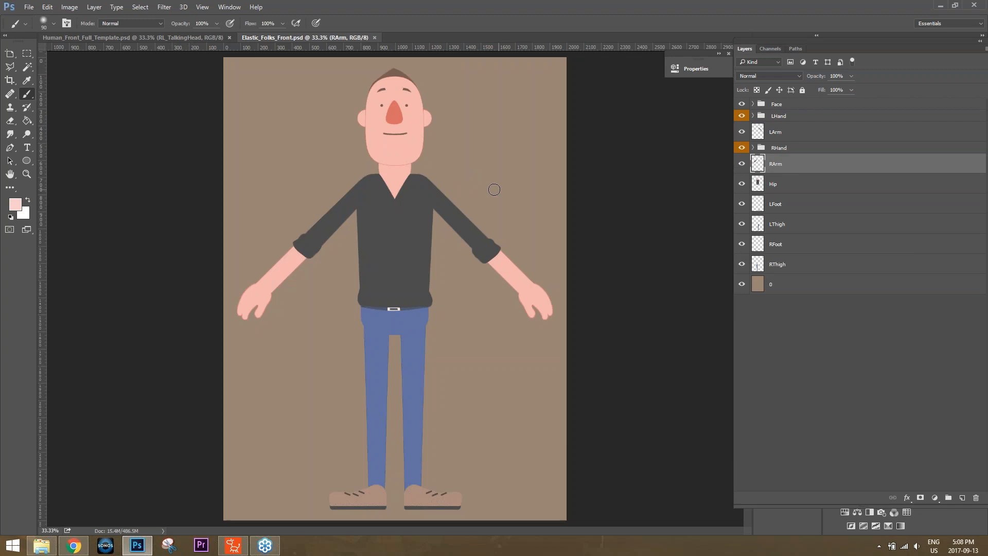
key(v)
mouse_move(378, 198)
mouse_down()
mouse_move(375, 218)
mouse_move(332, 185)
mouse_up()
key(ctrl+z)
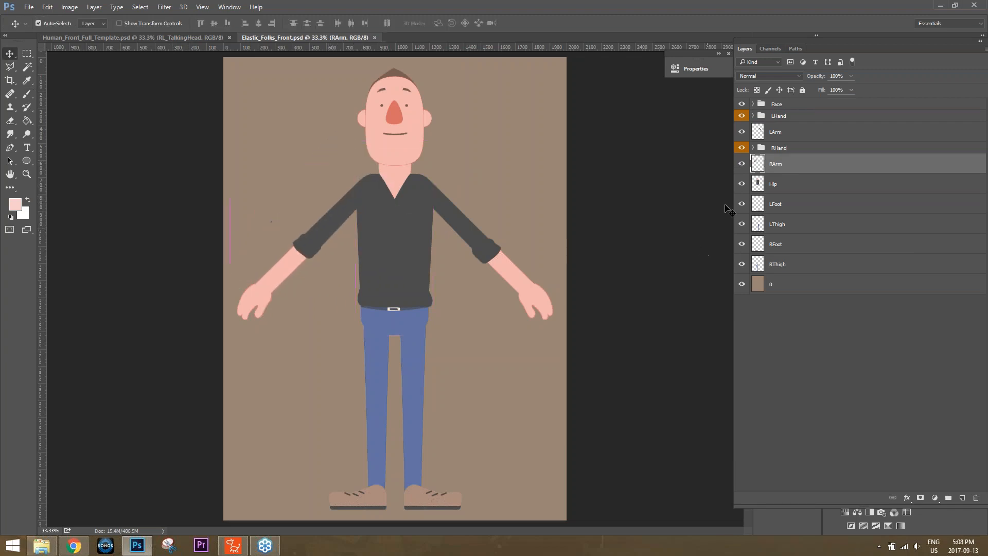
click(783, 183)
drag(413, 240, 345, 228)
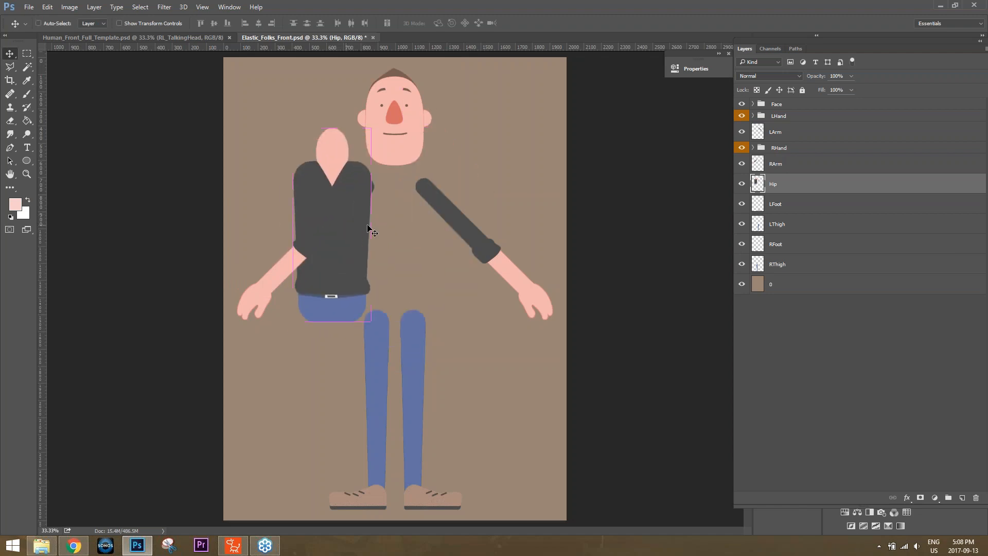
key(ctrl+z)
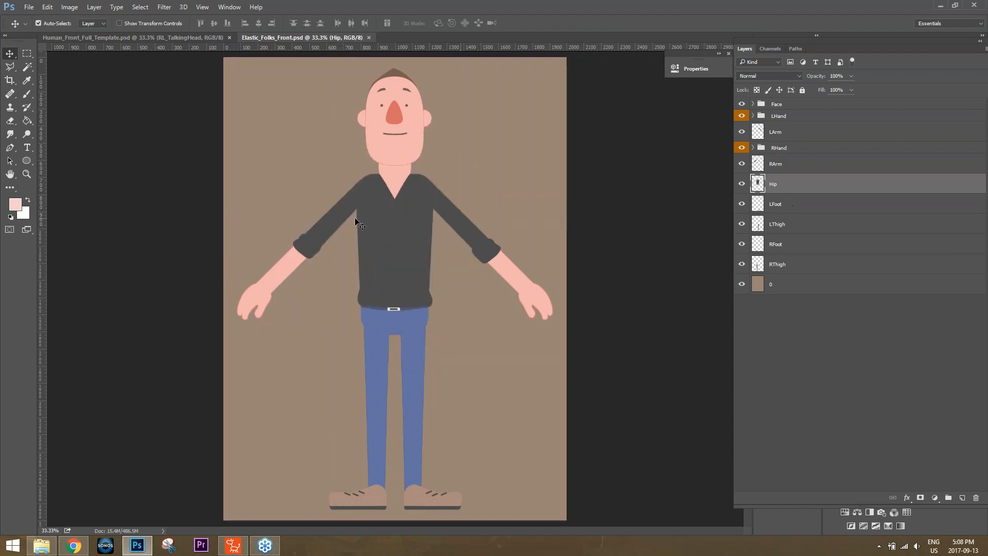
Try moving the RThigh and LFoot layers out of place, undoing each move.
drag(418, 346, 344, 373)
key(ctrl+z)
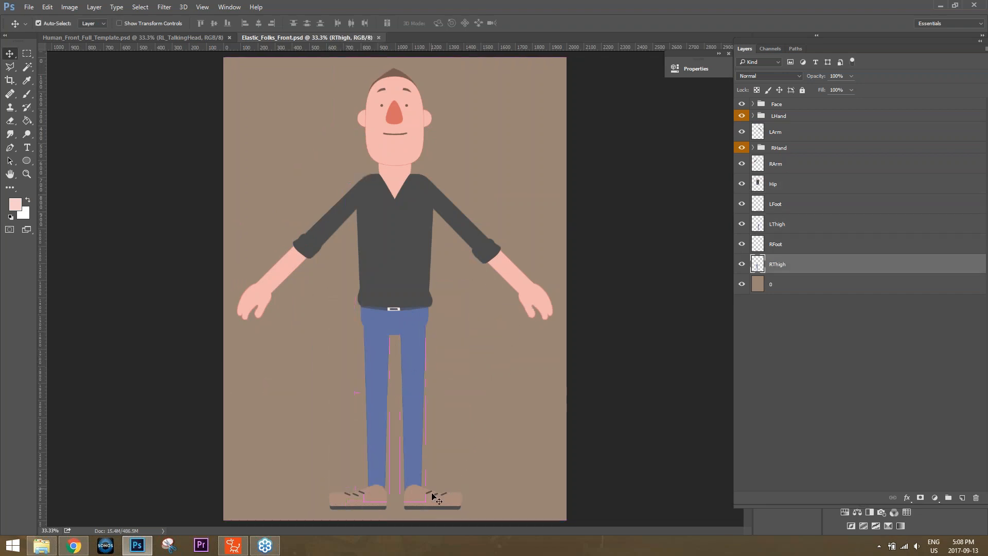
drag(435, 500, 461, 466)
key(ctrl+z)
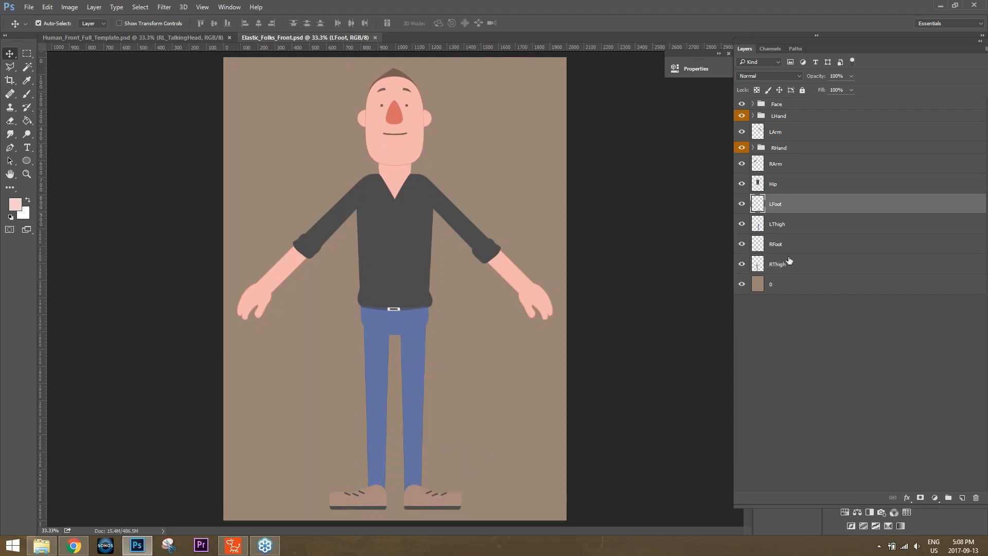
Preview the 01_Victory and 02_Seven hand sprites in the RHand group, restore 00_Relaxed as the visible one and collapse the group.
click(754, 148)
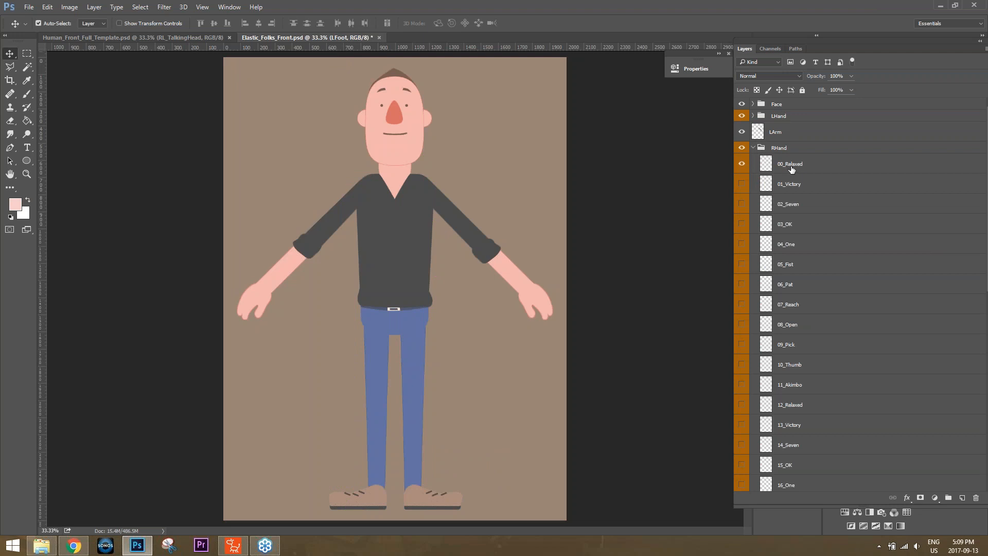
click(791, 168)
click(742, 164)
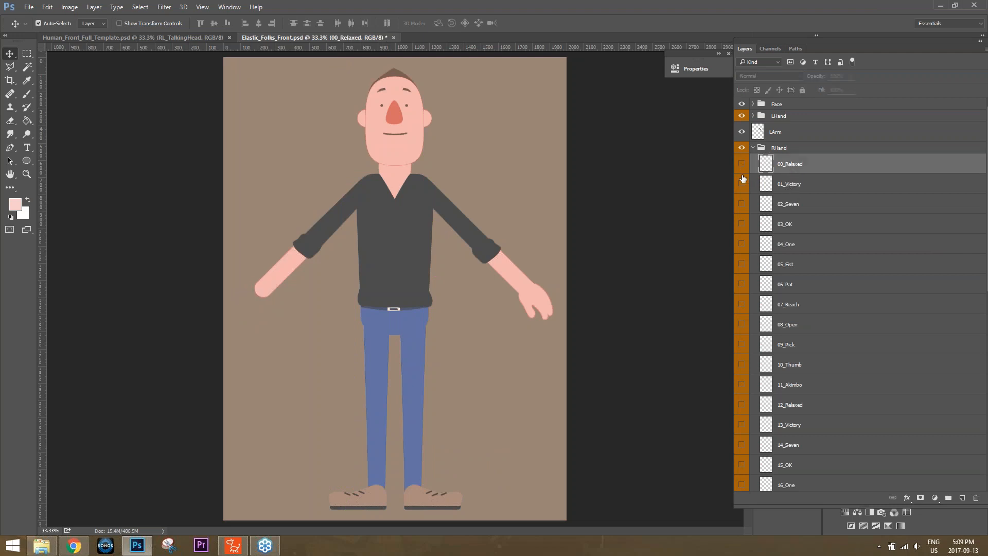
click(742, 183)
click(743, 184)
click(742, 204)
click(742, 205)
click(742, 185)
click(742, 165)
click(743, 185)
click(753, 148)
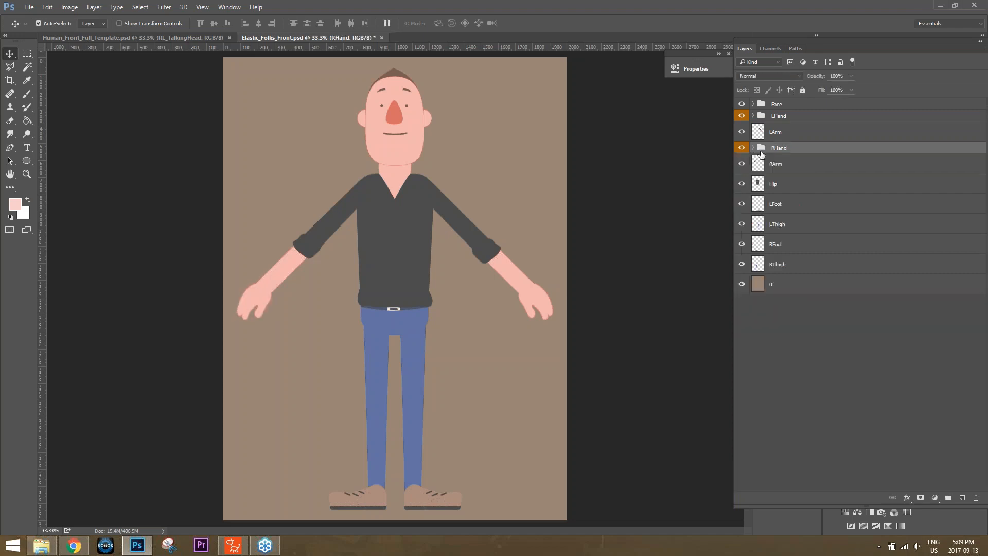
Examine the facial feature layers in the Face group, collapse it and select the LArm and RArm layers in turn.
click(753, 105)
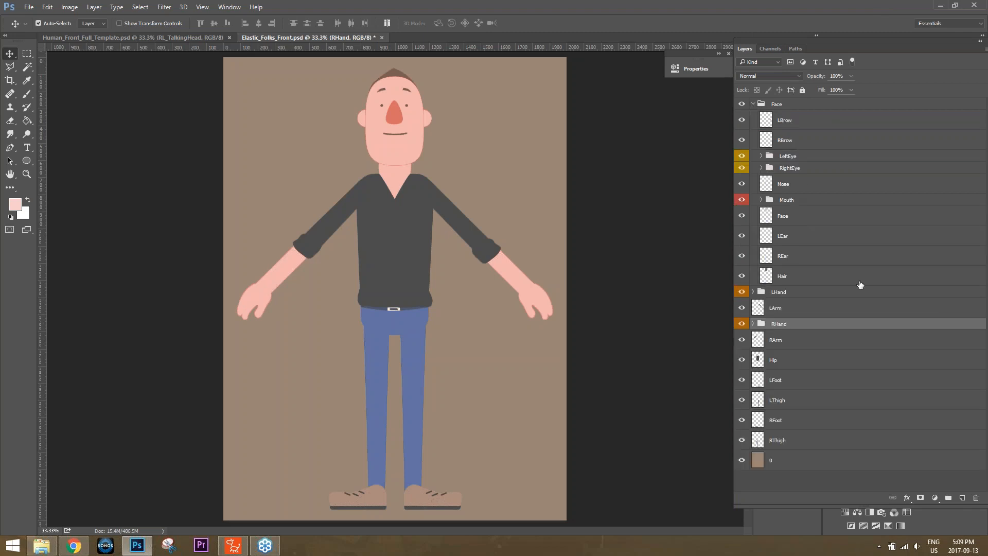
click(753, 104)
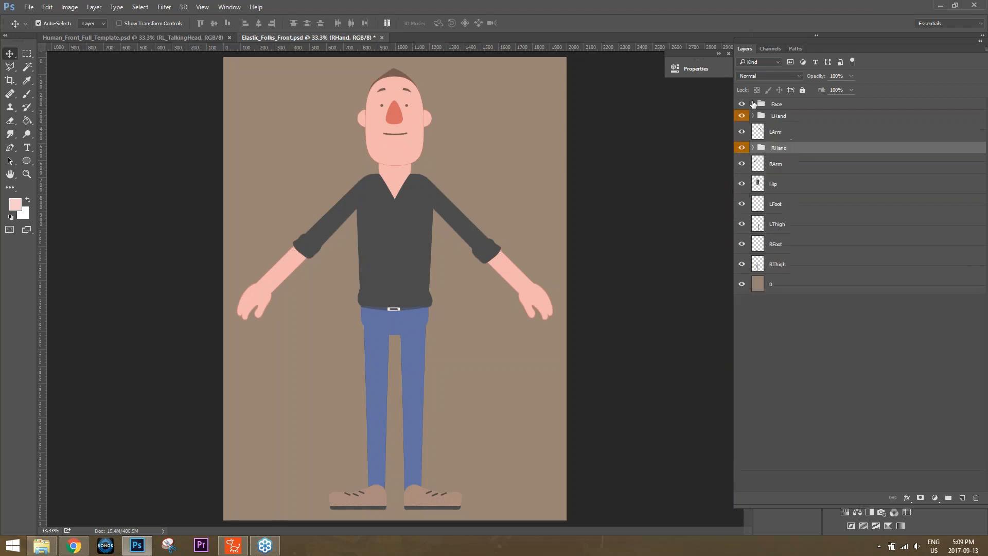
click(777, 135)
click(793, 166)
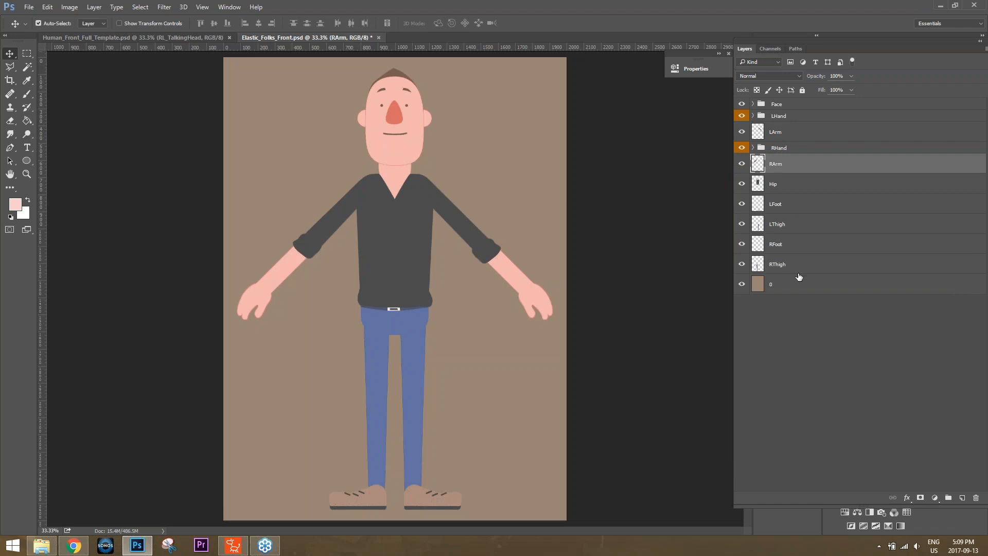
Switch to File Explorer and open Boy_10Layers.psd from the project's PSD files > tutorial PSD files folder.
click(136, 37)
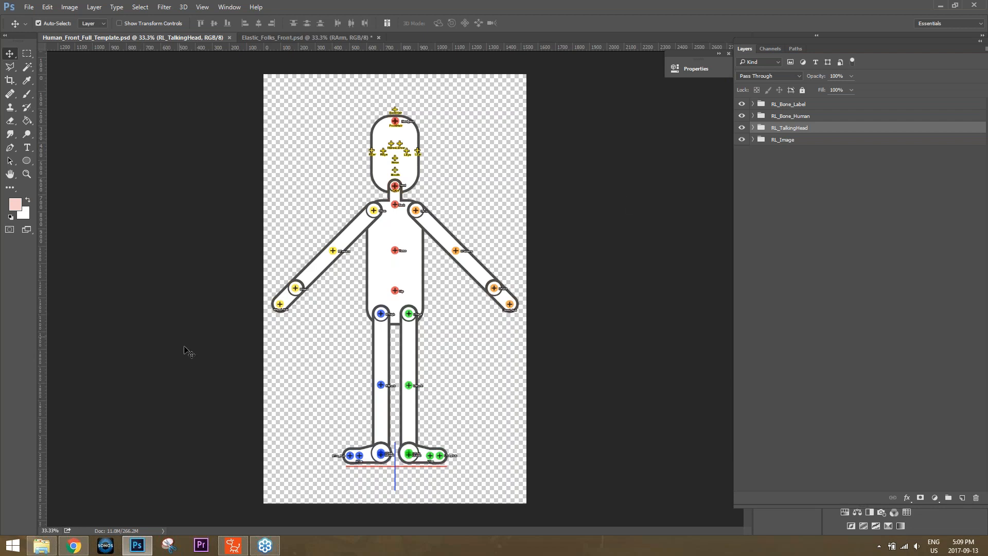
click(264, 546)
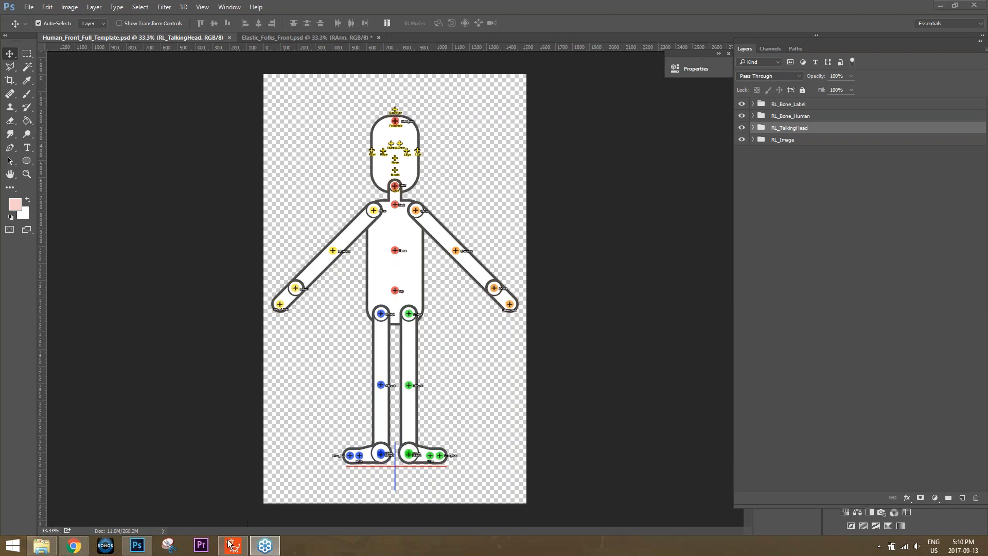
click(41, 545)
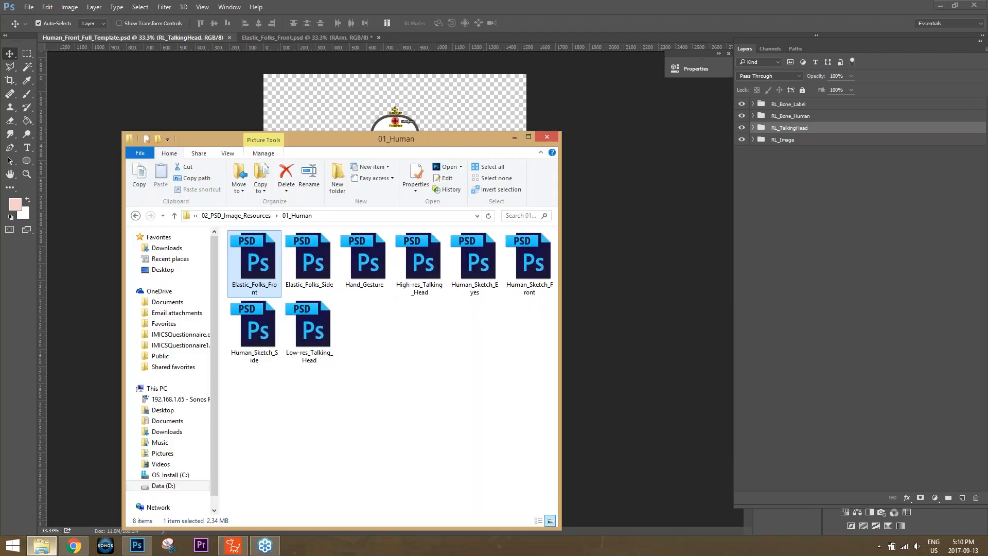
click(242, 217)
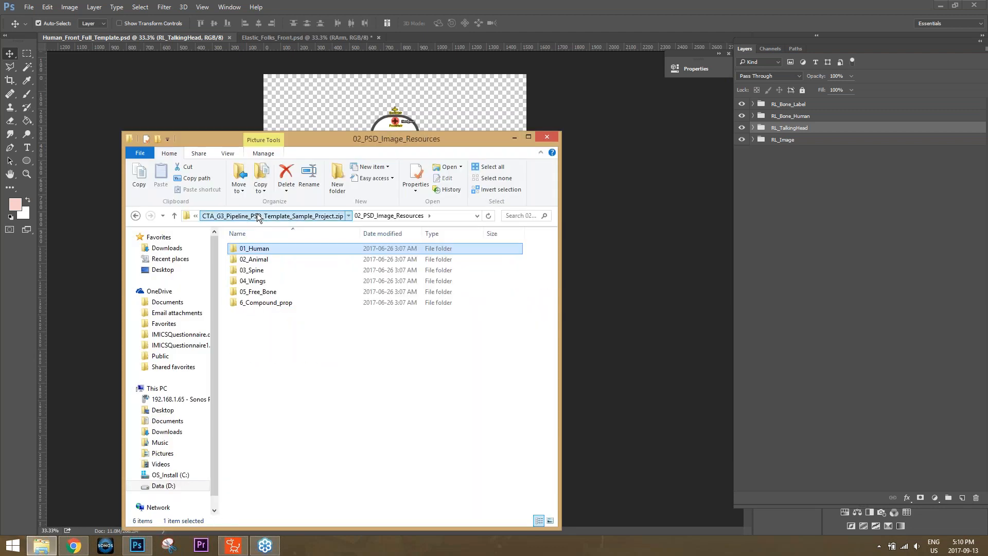
click(257, 214)
click(257, 215)
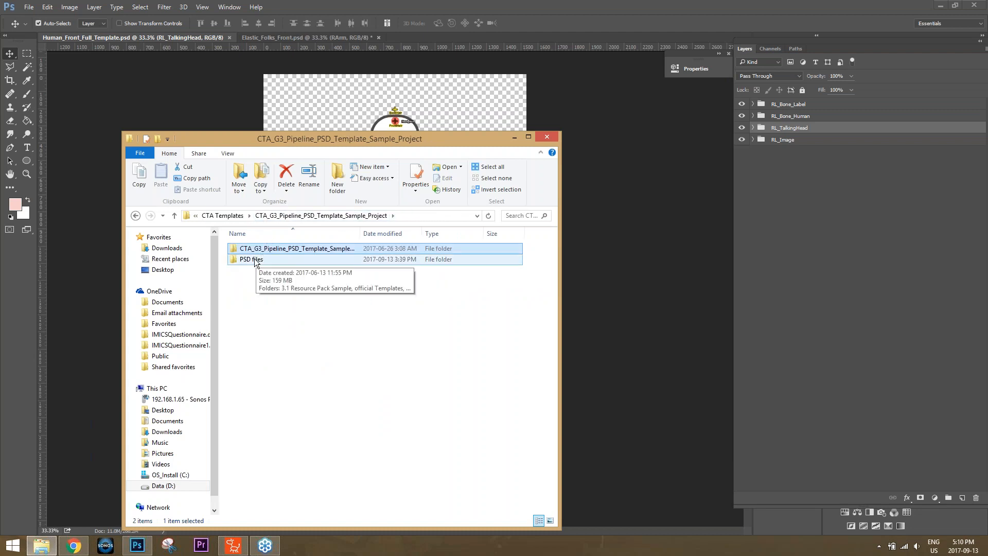
click(255, 262)
double_click(256, 261)
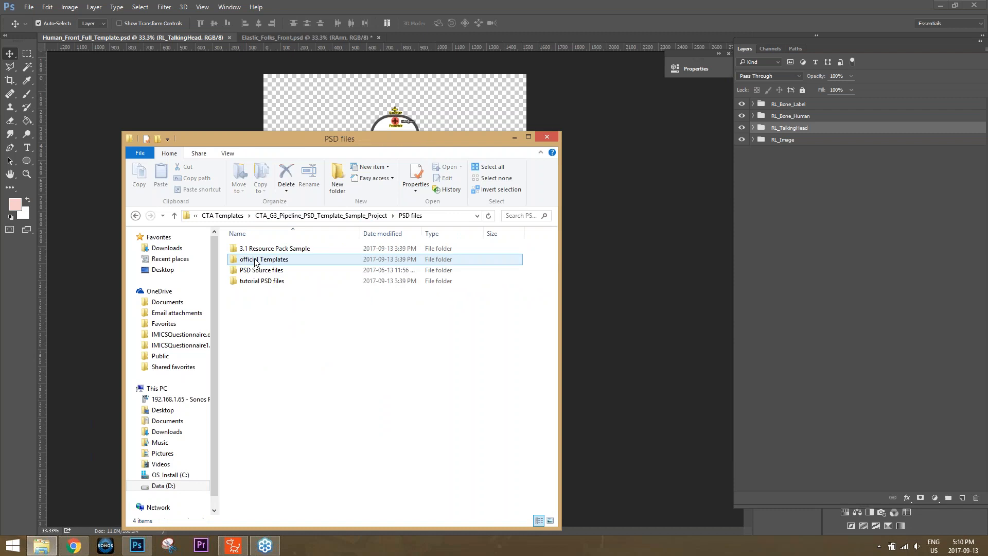
double_click(254, 281)
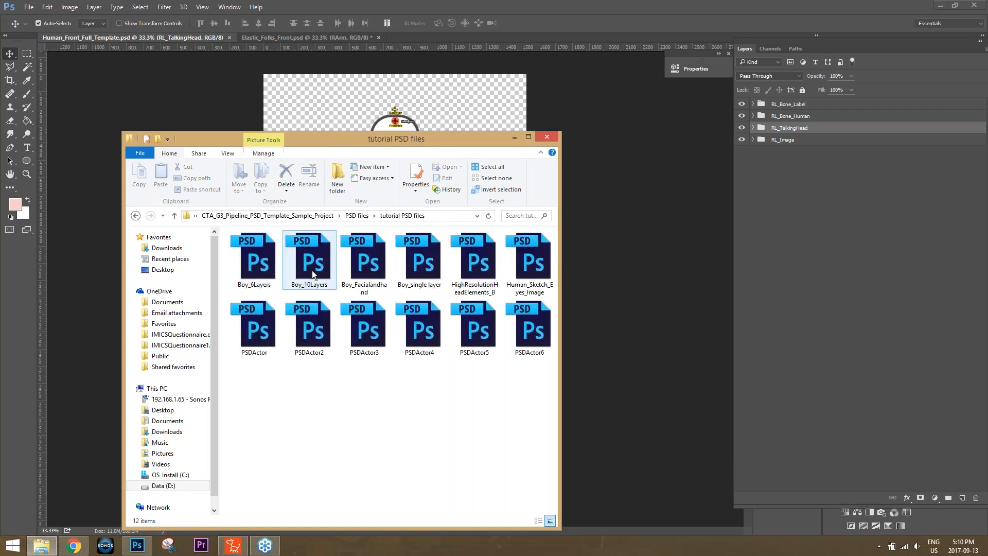
double_click(311, 270)
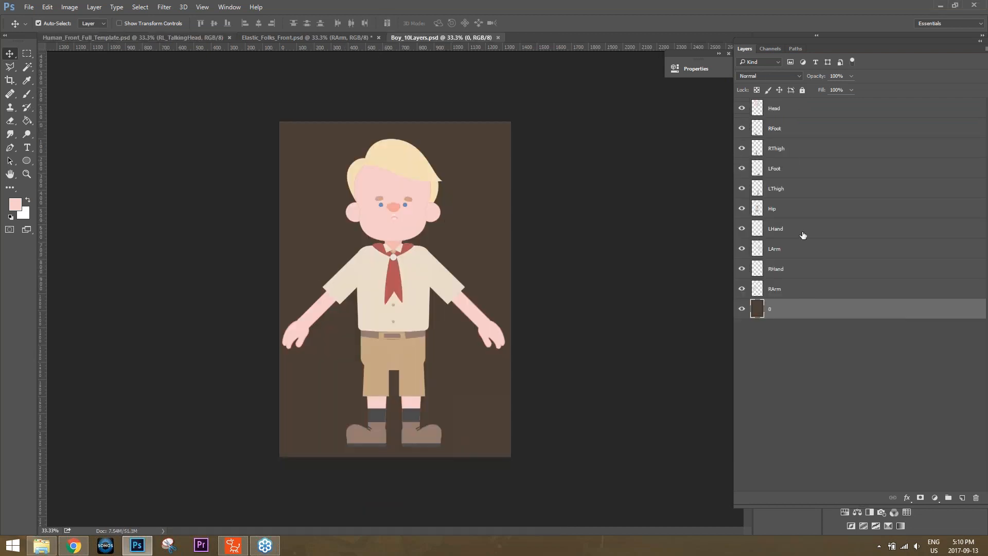
Compare Elastic_Folks_Front.psd with Boy_10Layers.psd and close Elastic_Folks_Front.psd.
click(317, 37)
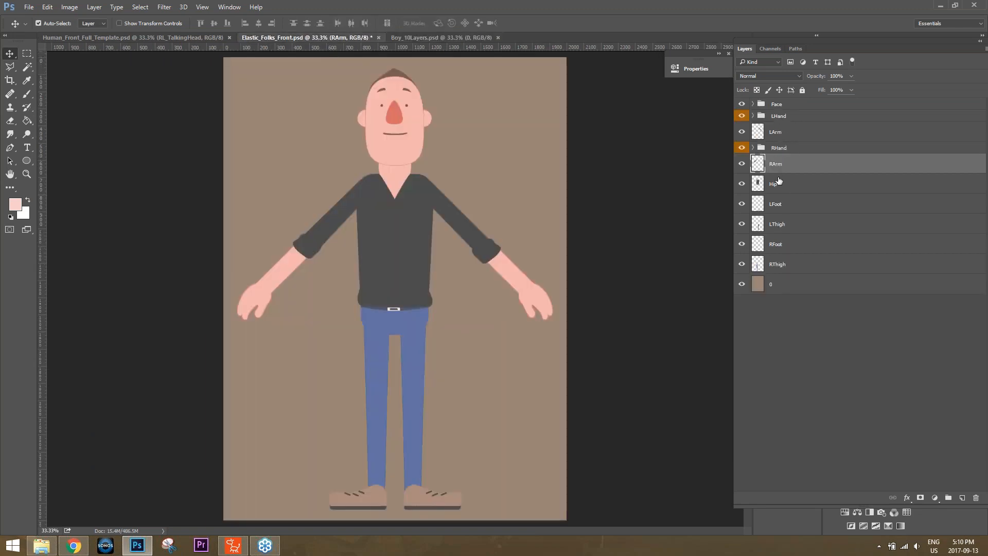
click(432, 37)
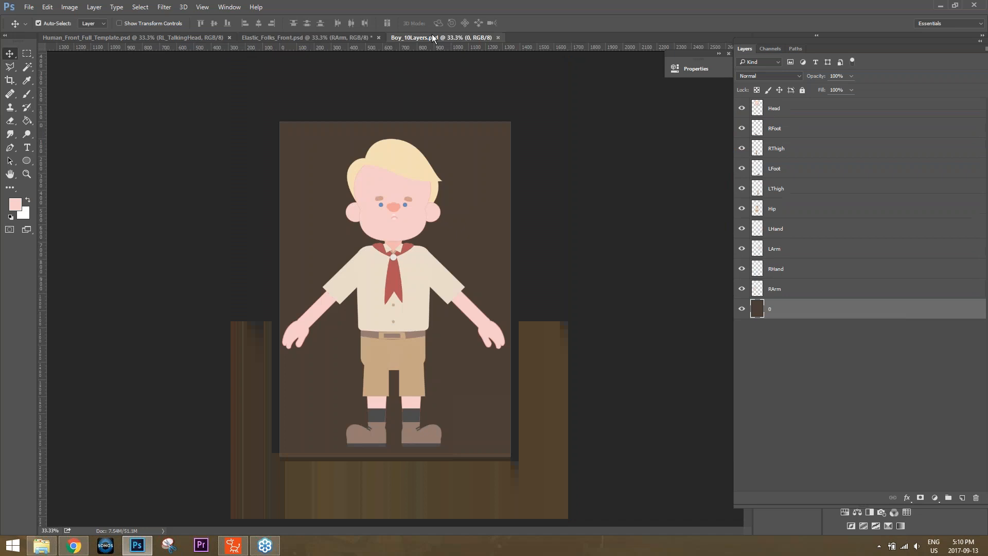
click(319, 37)
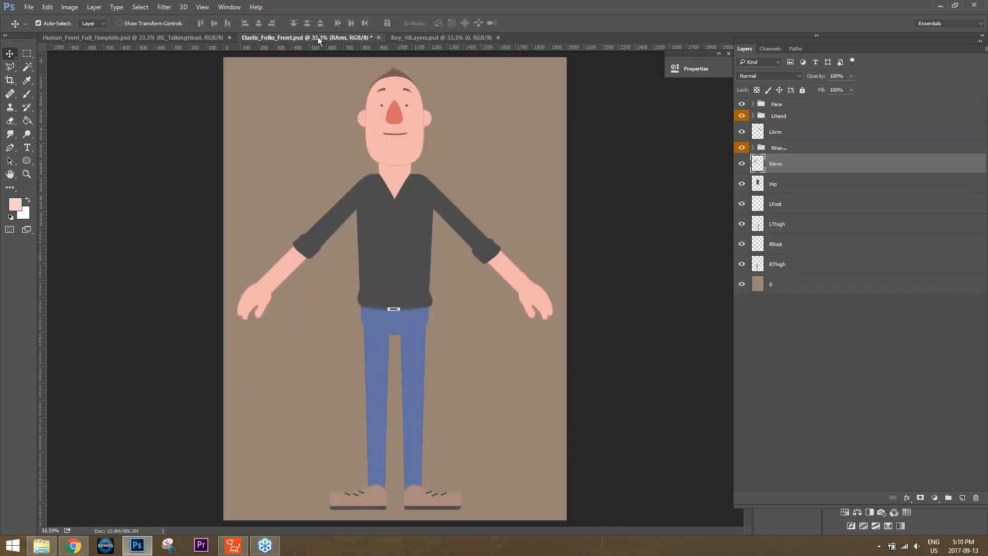
click(378, 37)
click(496, 207)
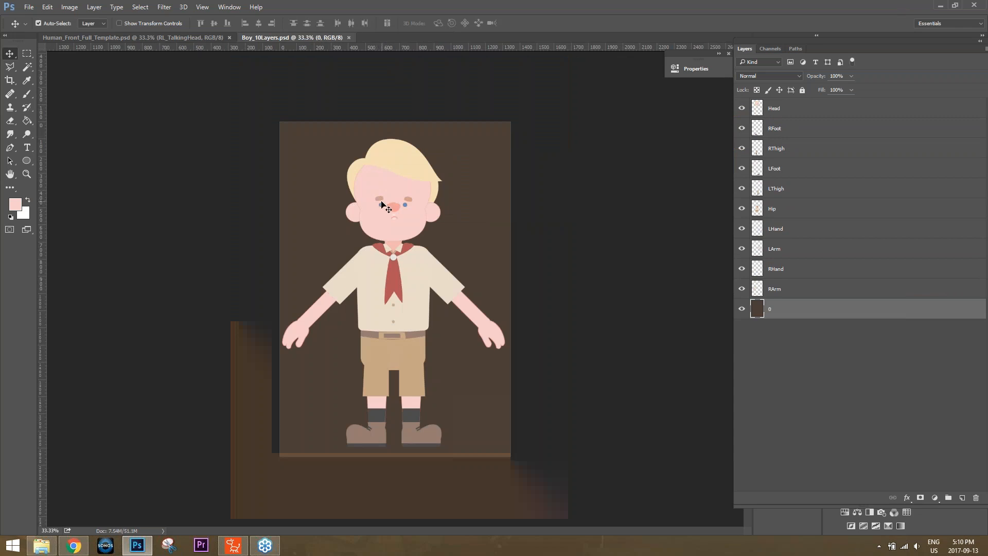
In Human_Front_Full_Template.psd, toggle the RL_Bone_Label group to examine the bone names on the dummy, leaving the group hidden.
click(145, 38)
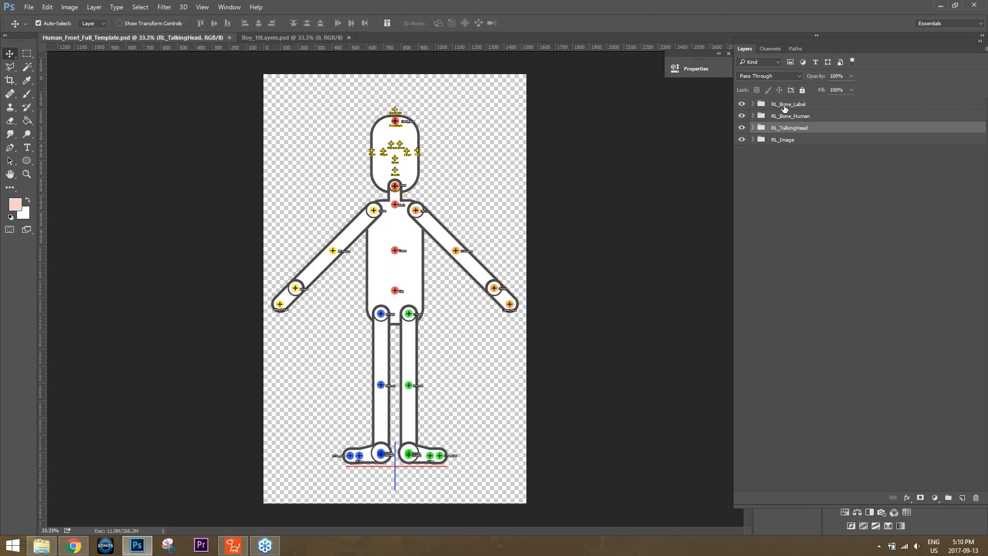
click(743, 105)
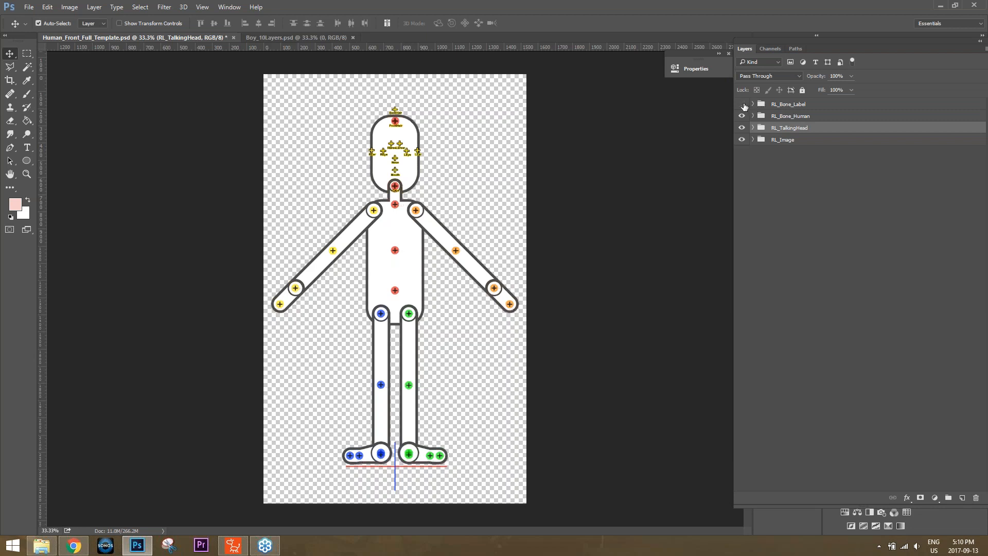
click(743, 105)
click(743, 105)
click(743, 105)
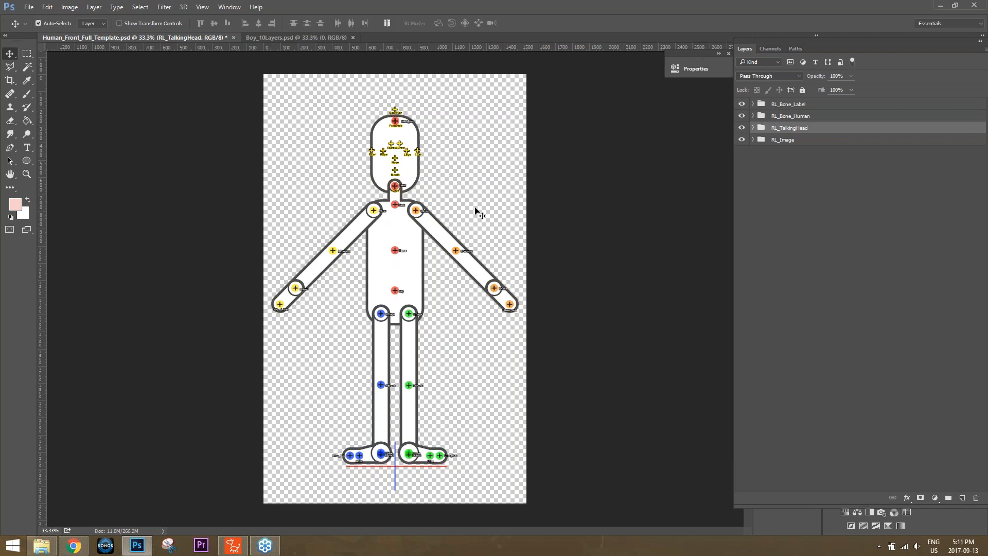
scroll(513, 269, up, 3)
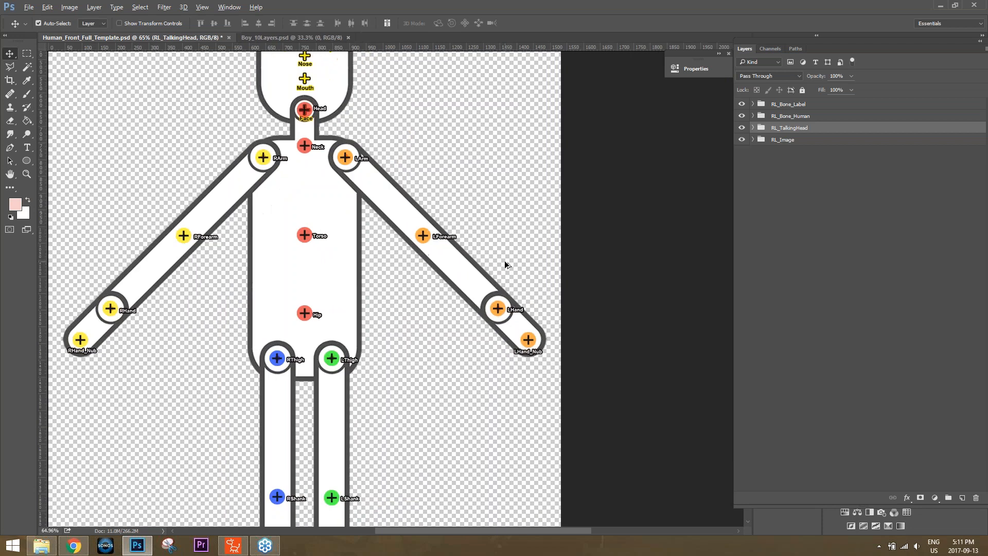
scroll(504, 261, up, 1)
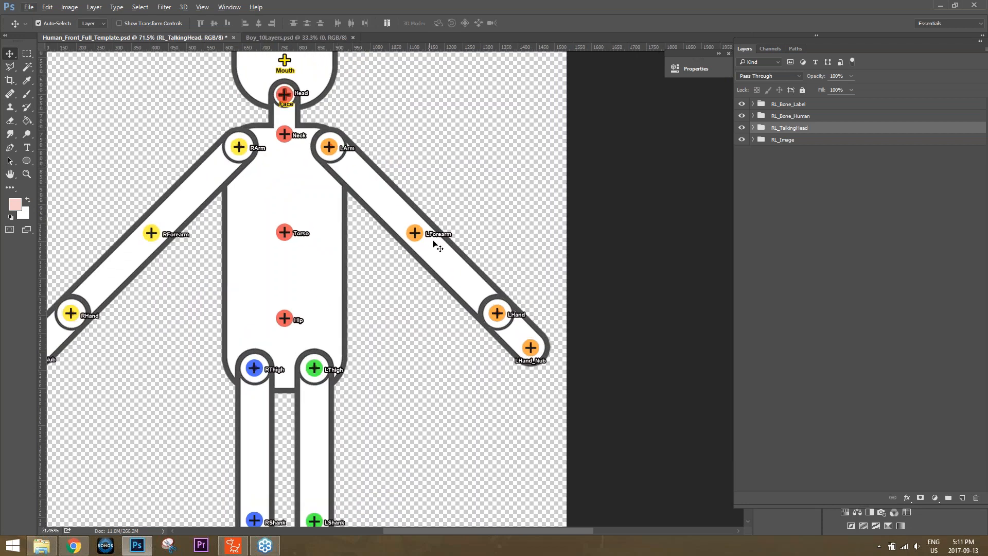
click(742, 104)
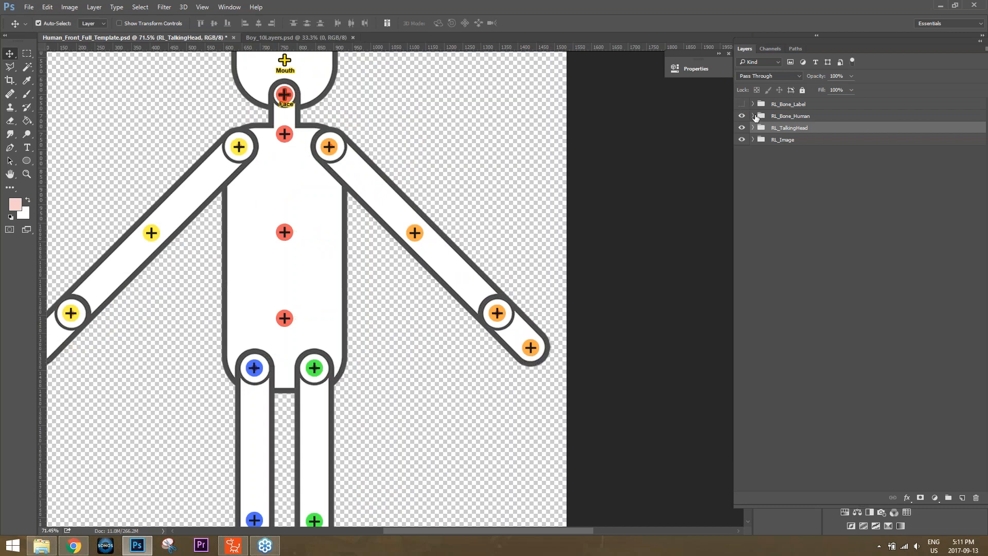
Hide and reshow the RL_Bone_Human group to examine the coloured bone pivots on the dummy.
click(742, 117)
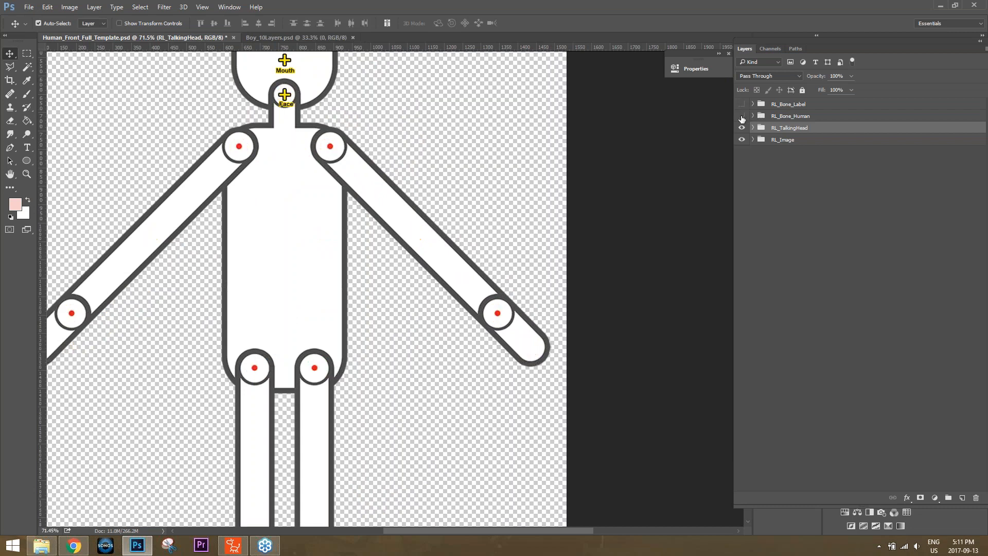
click(741, 117)
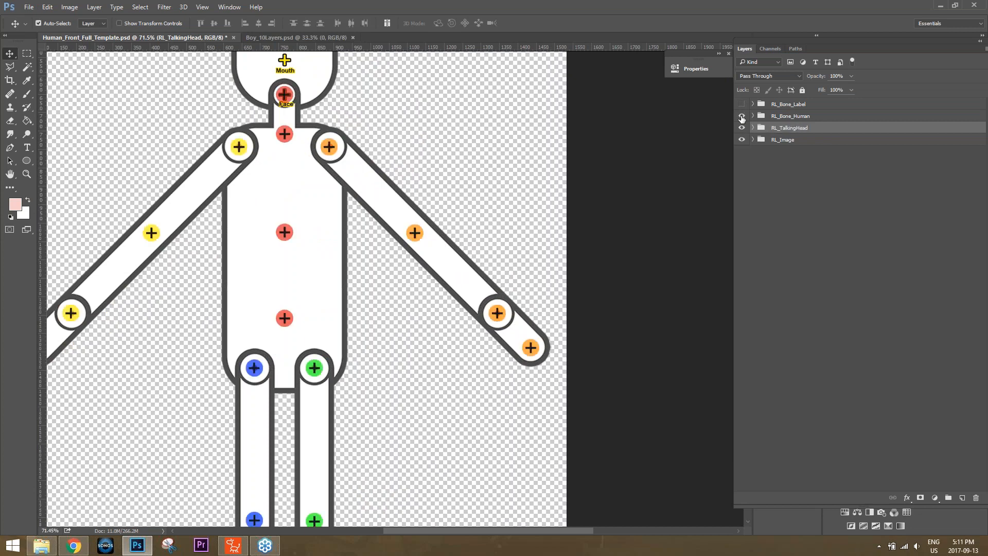
click(742, 118)
click(741, 118)
Hide and reshow the RL_TalkingHead group to examine the facial feature markers on the dummy's head.
drag(415, 101, 463, 265)
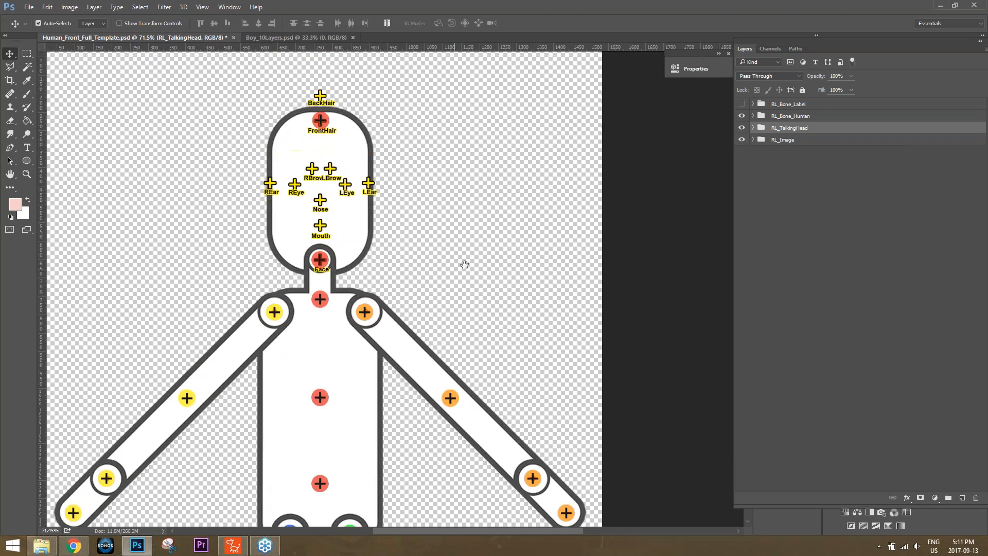
click(742, 129)
click(742, 128)
click(743, 128)
click(743, 128)
Toggle the visibility of the RL_Image and RL_TalkingHead groups to distinguish the dummy artwork from the facial markers, leaving both visible.
click(743, 139)
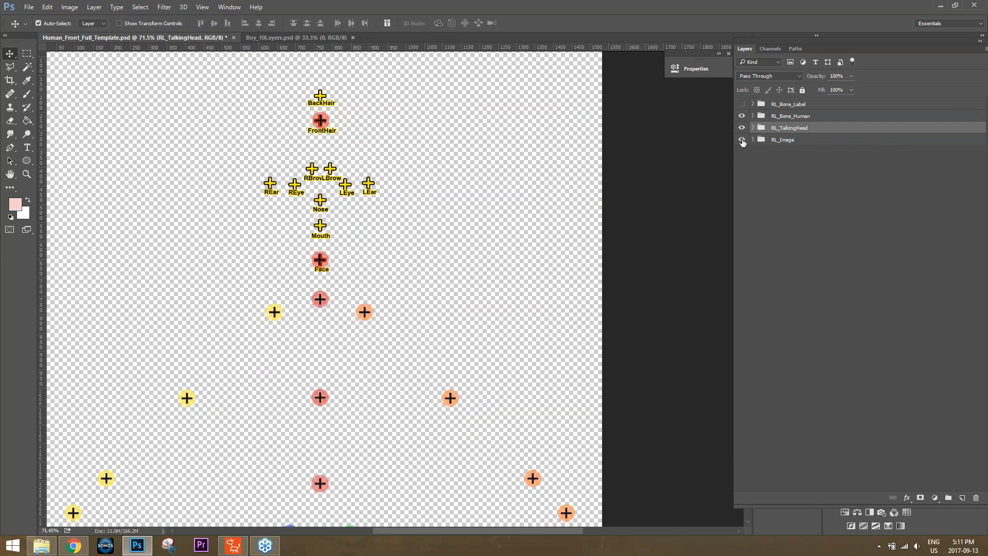
click(743, 141)
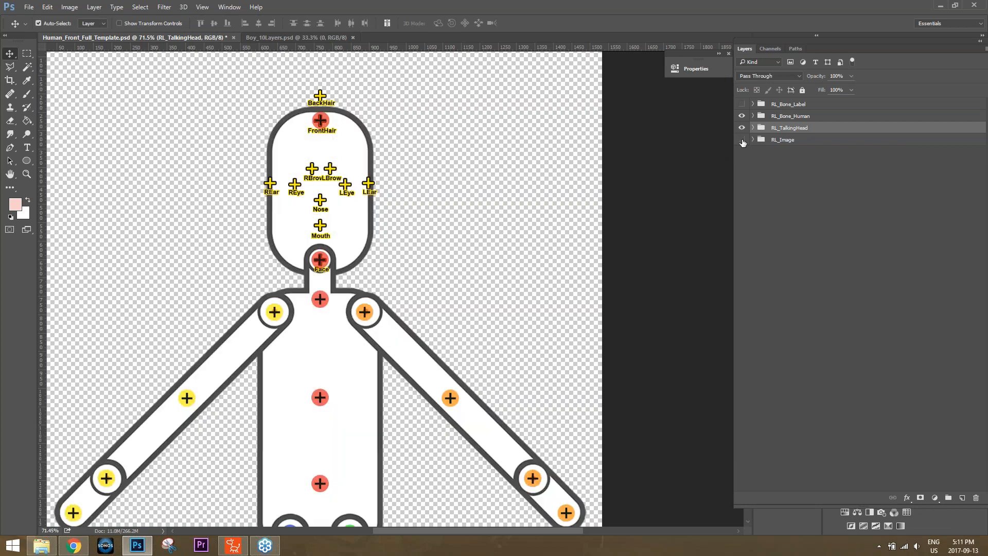
click(742, 141)
click(742, 141)
click(743, 128)
click(742, 128)
click(741, 128)
click(741, 128)
Peek into the RL_TalkingHead group and expand the RL_Image group to show its body-part subgroups alongside the full dummy.
click(754, 129)
click(753, 128)
click(753, 139)
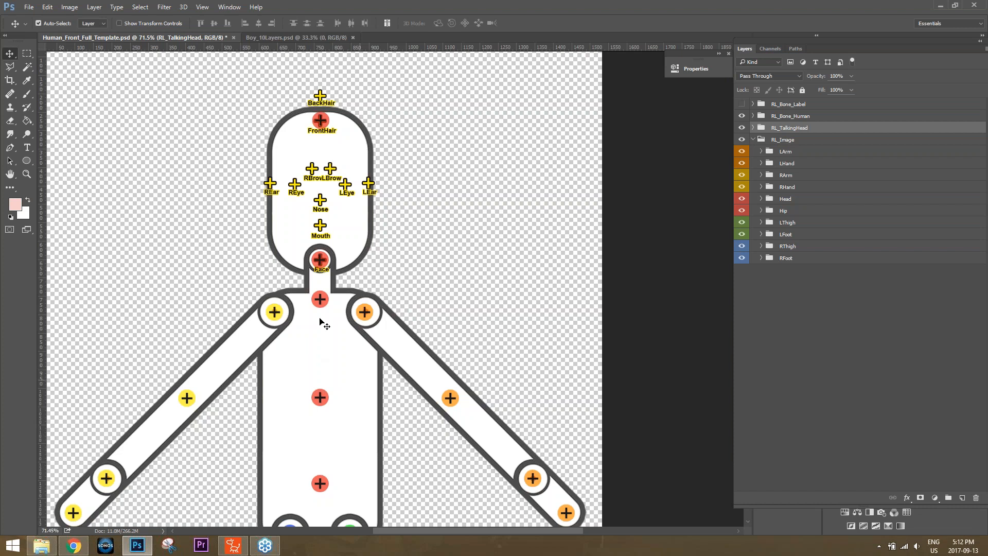
scroll(404, 311, down, 5)
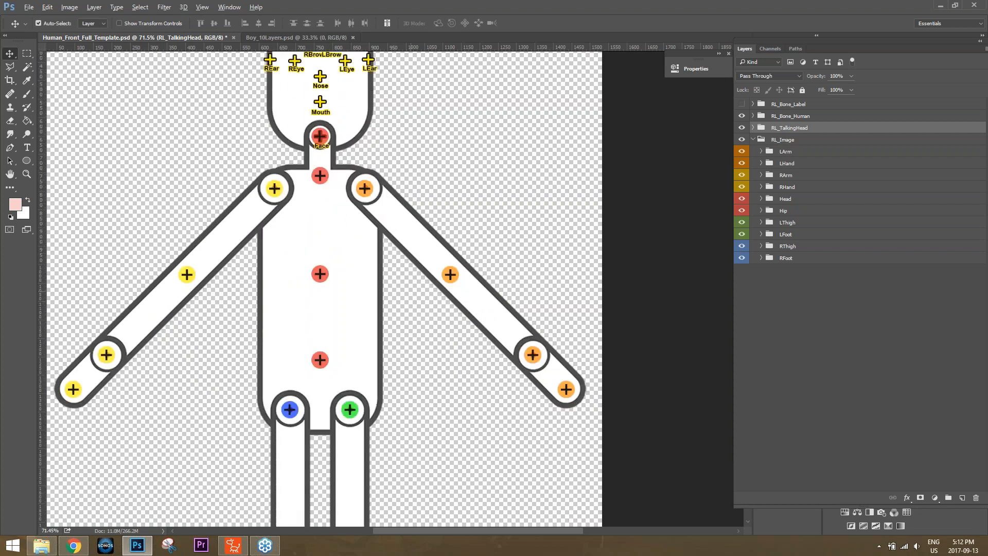
scroll(407, 309, down, 2)
scroll(407, 309, down, 1)
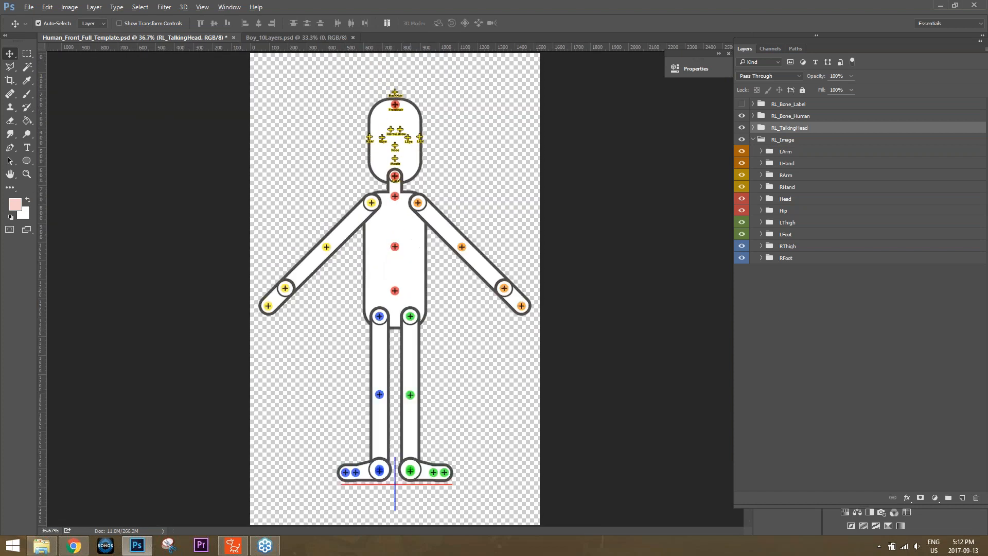
Inspect the Hip layer inside the Hip subgroup by hiding and reshowing it, and collapse the subgroup.
click(762, 210)
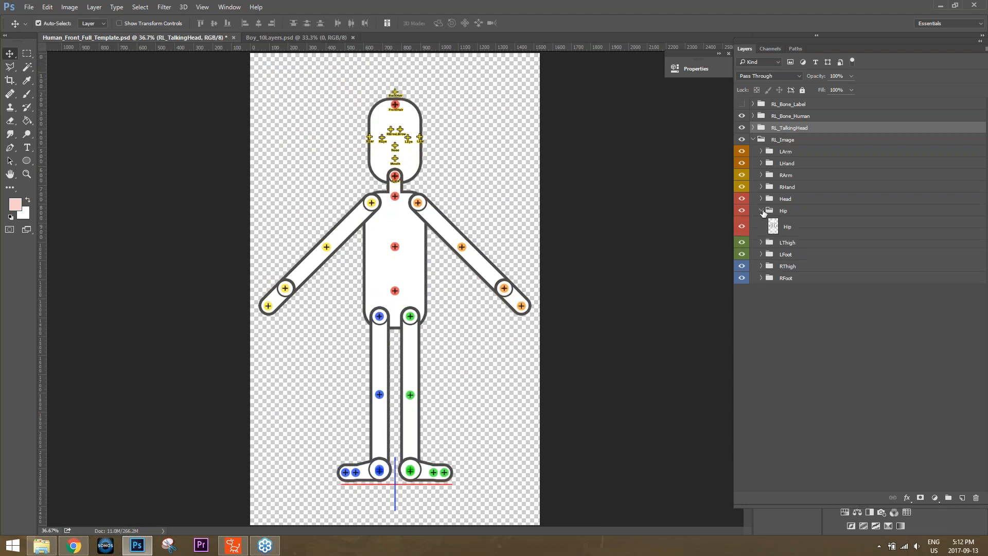
click(794, 228)
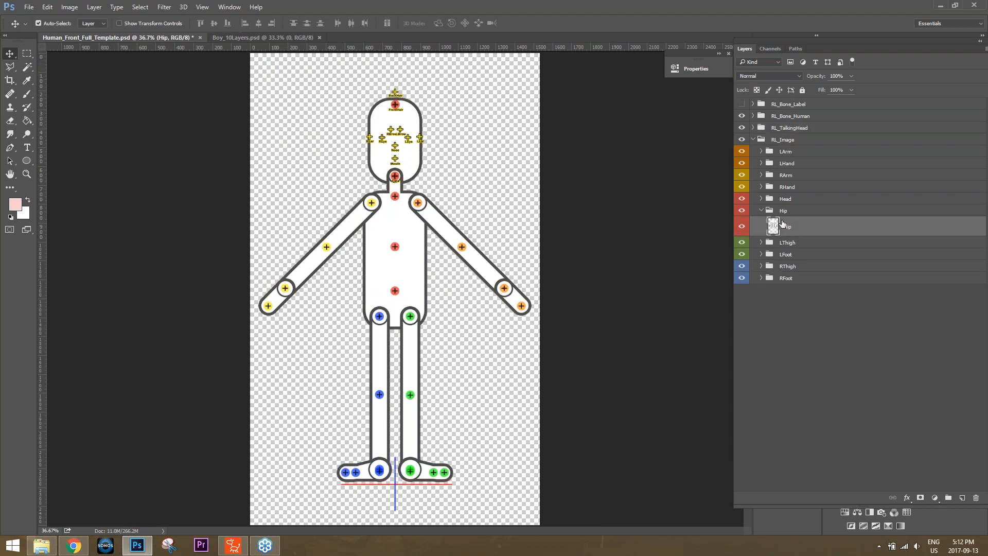
click(743, 227)
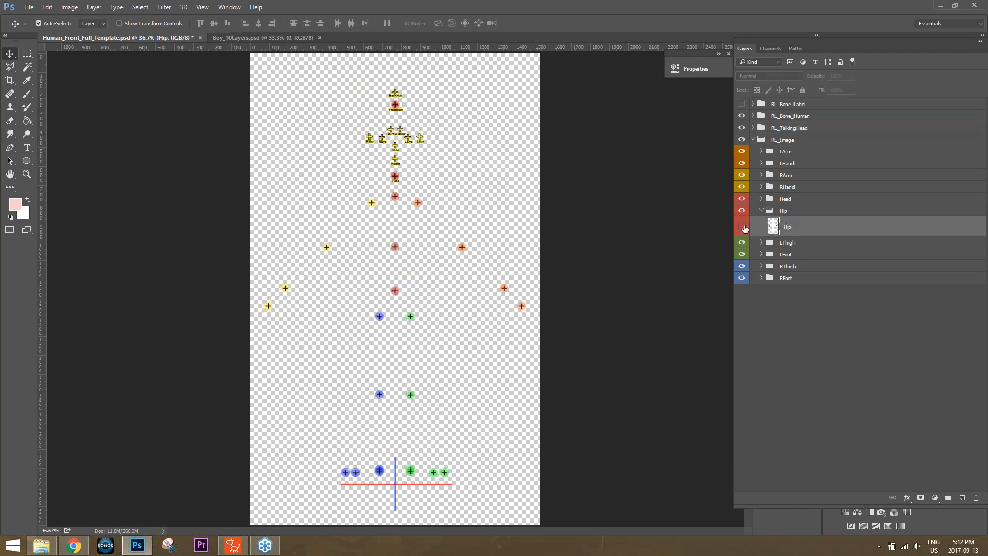
click(743, 227)
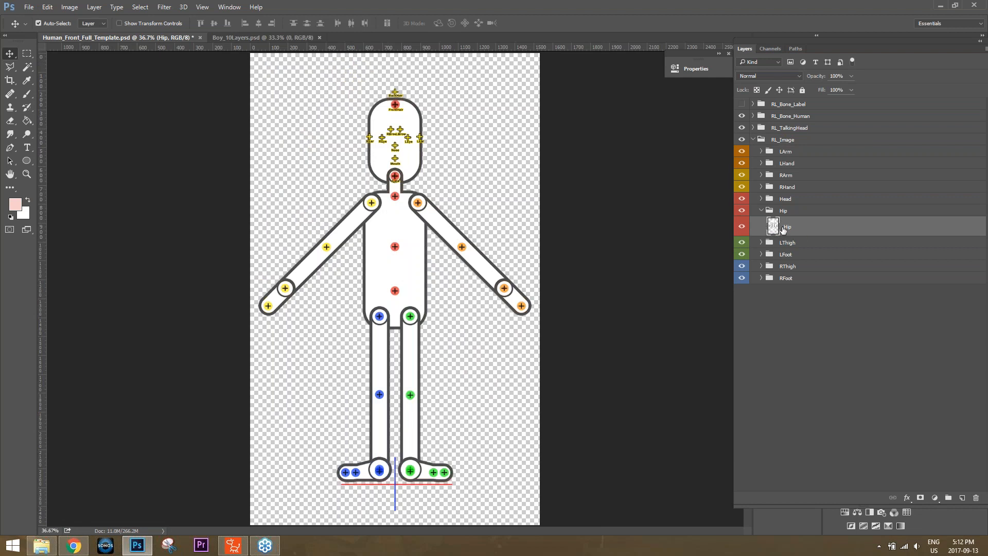
click(762, 210)
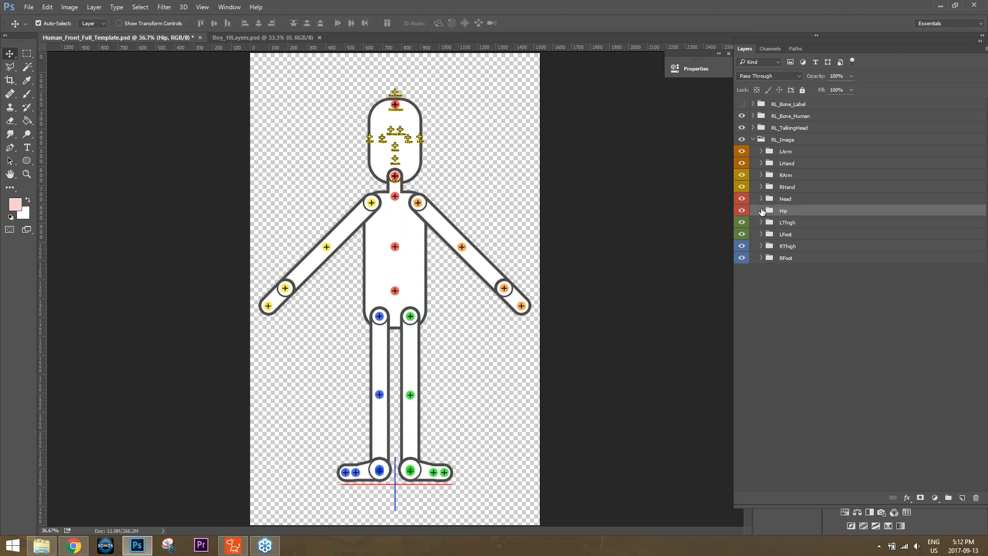
Compare the layers of Boy_10Layers.psd with the template's RL_Image subgroups, clear the template's layer selection and return to Boy_10Layers.psd.
click(256, 37)
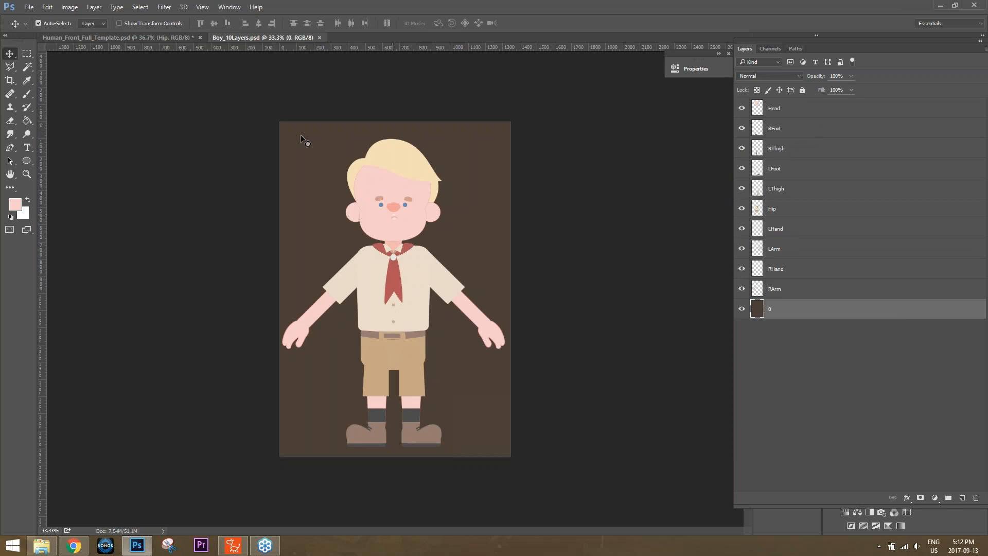
click(119, 38)
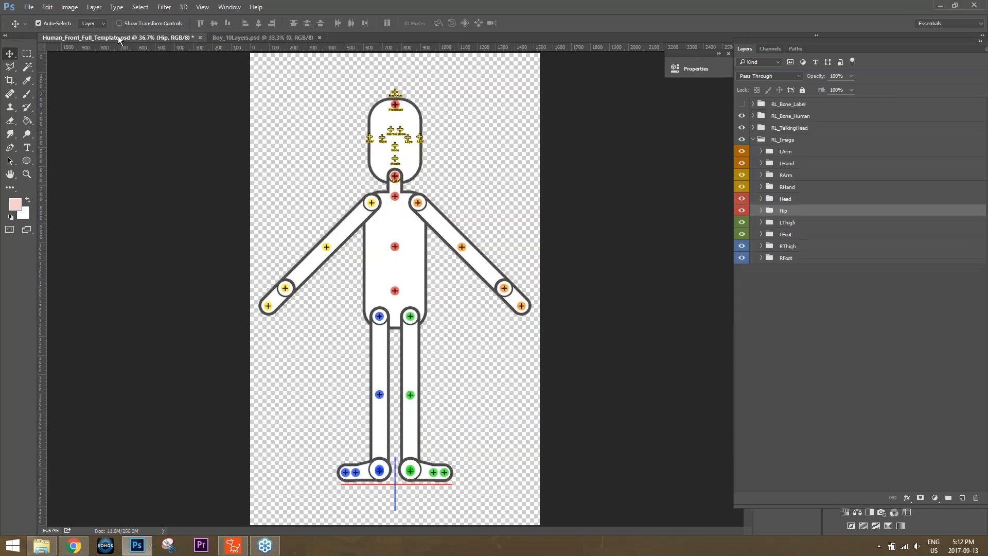
click(244, 38)
click(153, 39)
click(854, 326)
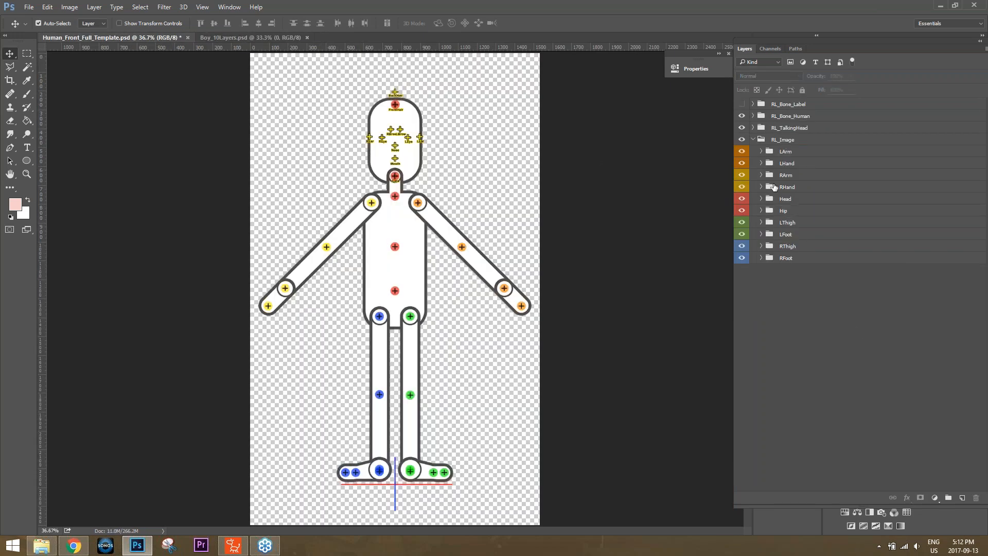
click(251, 41)
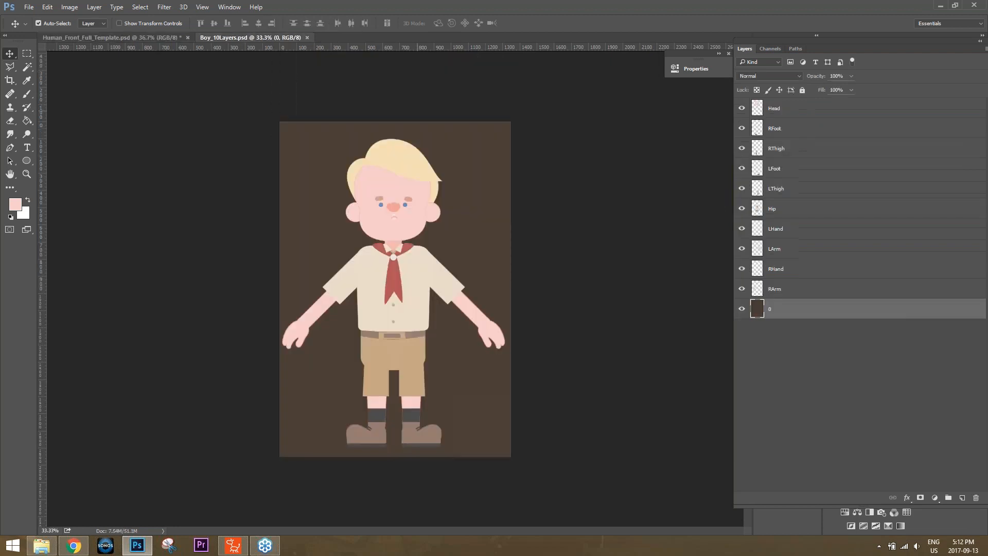
Select the ten body-part layers from Head through RArm to single them out, and clear the selection.
click(777, 109)
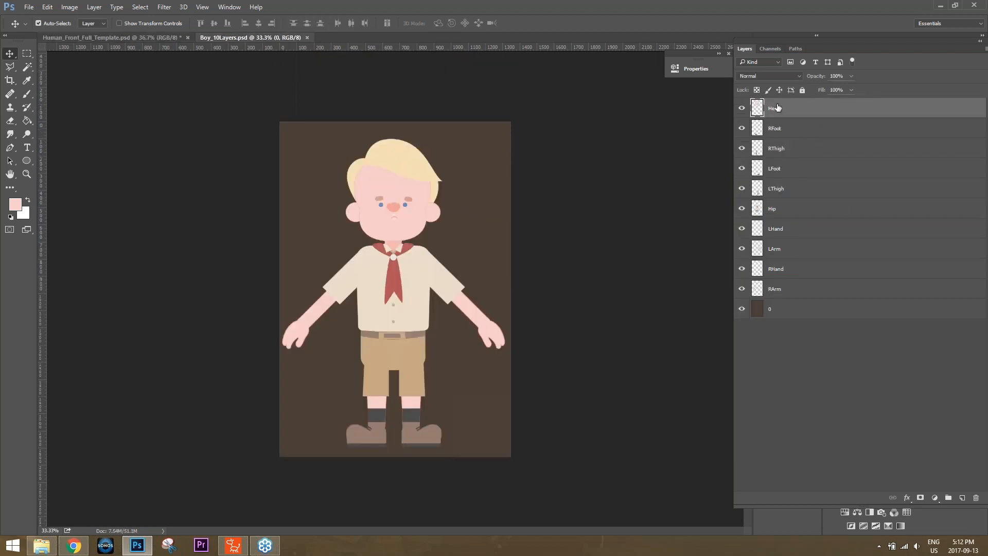
shift+click(795, 289)
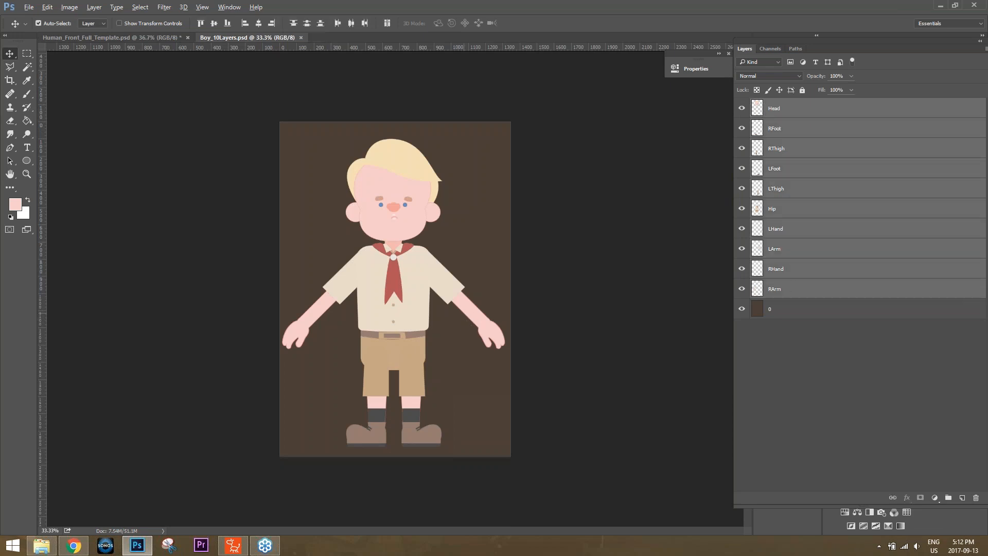
key(ctrl+plus)
scroll(573, 287, up, 1)
click(600, 253)
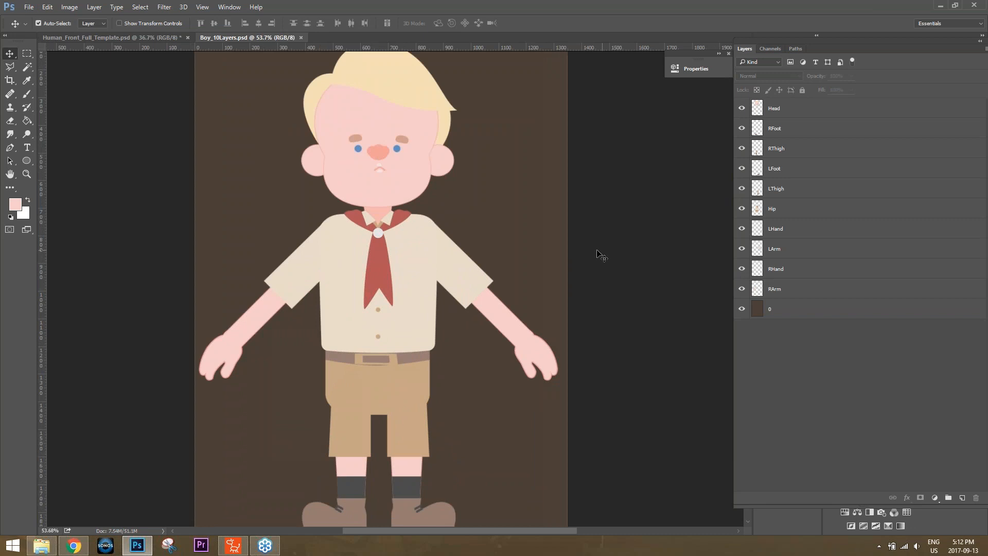
Pull the LArm and RArm artwork away from the torso to show their separate pieces, undoing each move.
drag(457, 259, 502, 238)
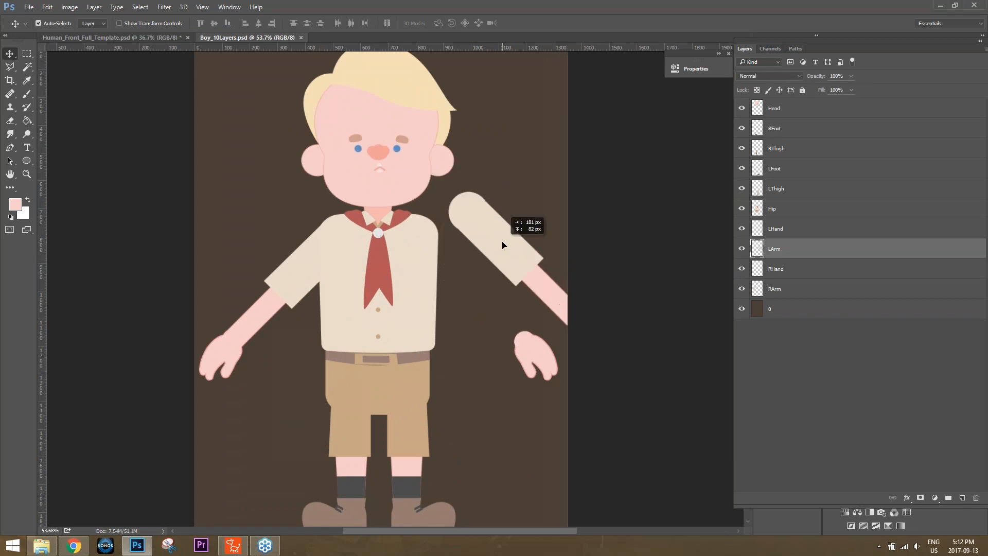
key(ctrl+z)
drag(296, 288, 249, 238)
key(ctrl+z)
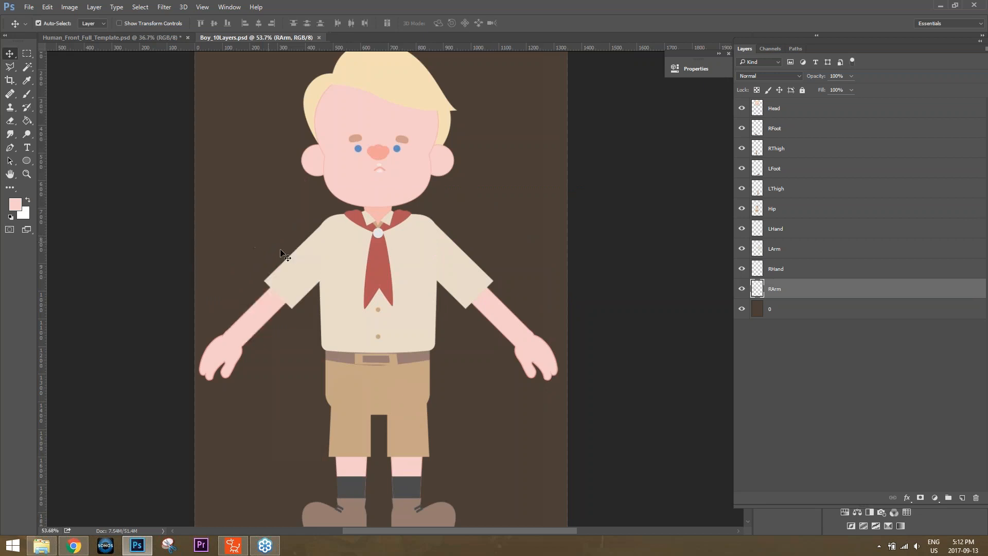
Shift the LThigh, RThigh and Head artwork out of place one at a time, undoing each move.
drag(416, 455, 478, 404)
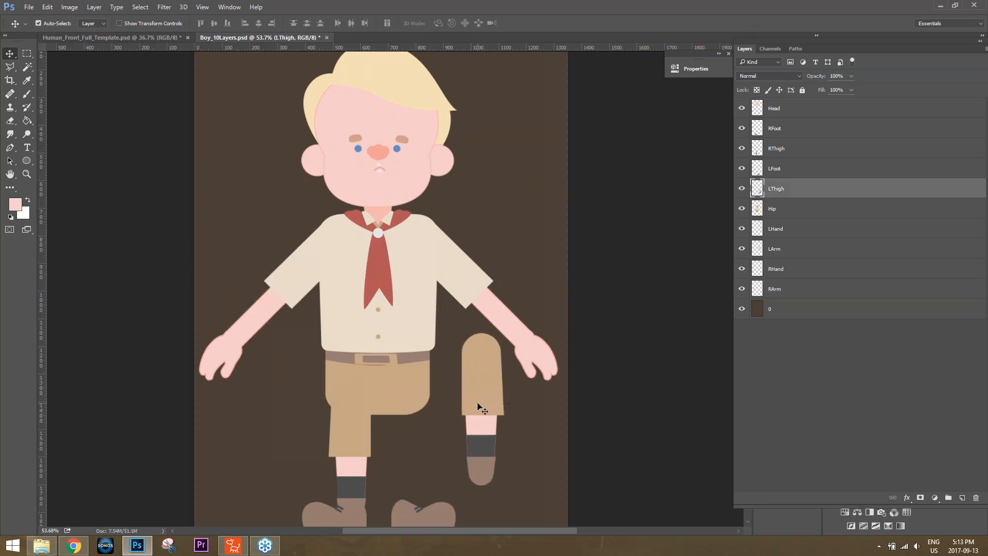
key(ctrl+z)
drag(354, 436, 302, 401)
key(ctrl+z)
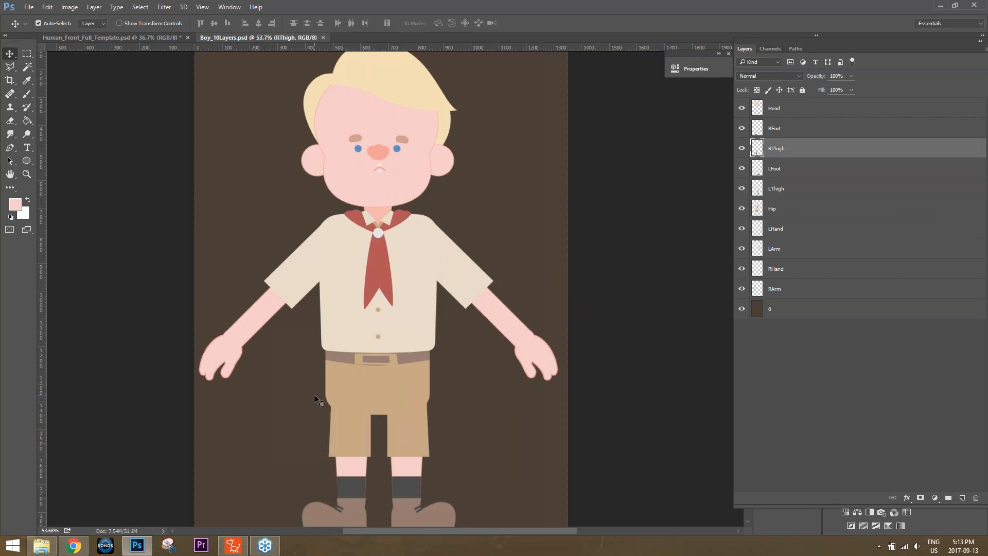
drag(415, 181, 442, 184)
key(ctrl+z)
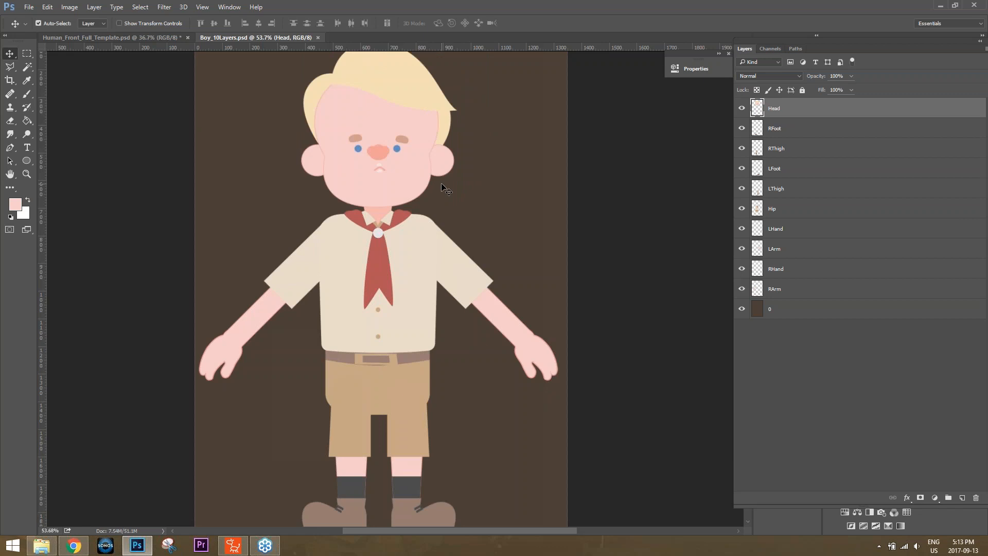
Hide and reshow background layer 0, and select all ten body-part layers from Head through RArm.
click(742, 309)
click(741, 309)
shift+click(784, 288)
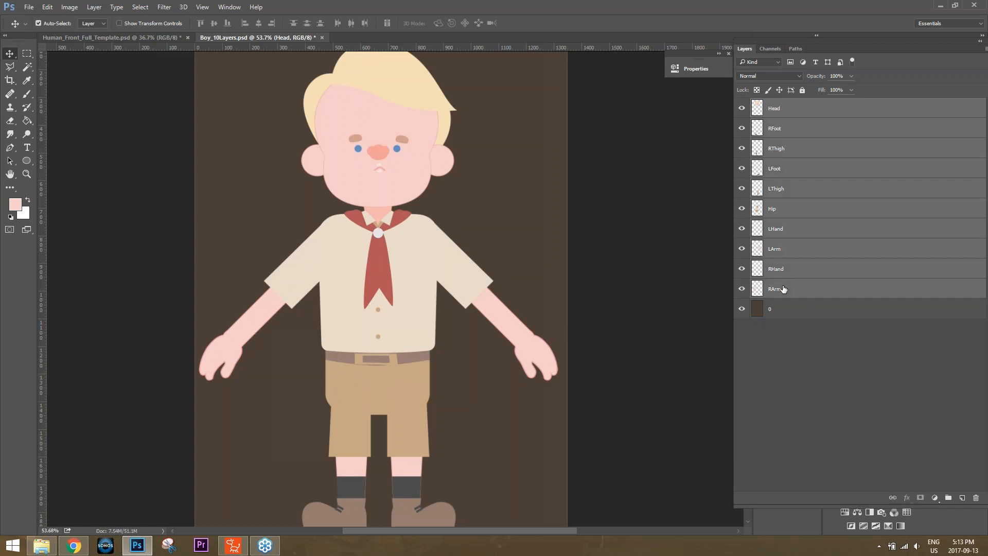
Float Boy_10Layers.psd and Human_Front_Full_Template.psd as separate windows arranged side by side.
drag(235, 34, 364, 103)
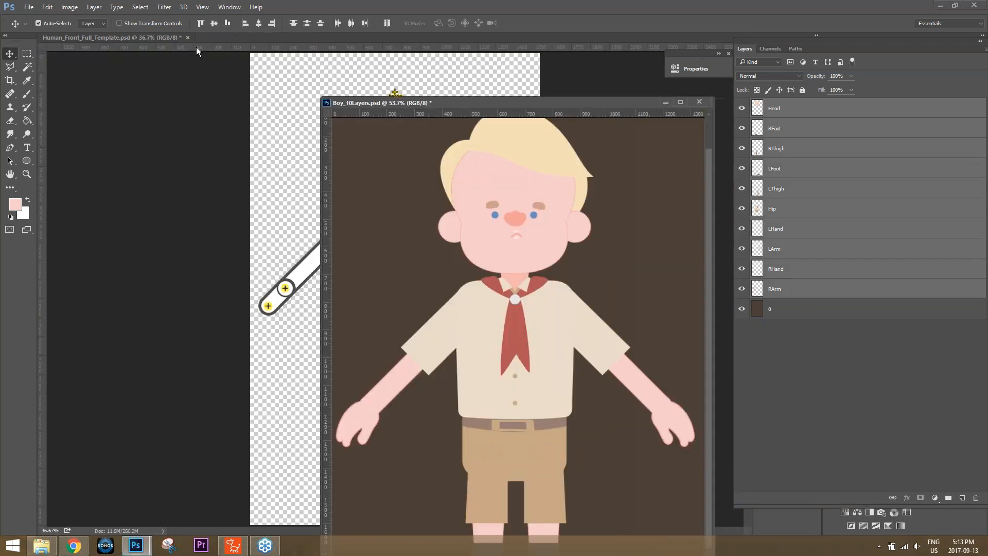
drag(122, 36, 139, 99)
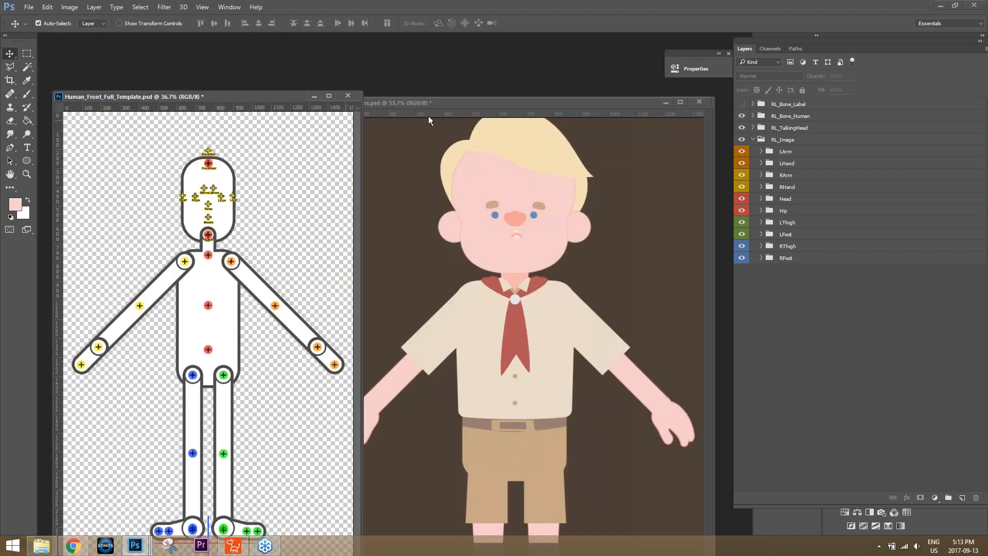
drag(466, 106, 484, 64)
drag(251, 95, 248, 68)
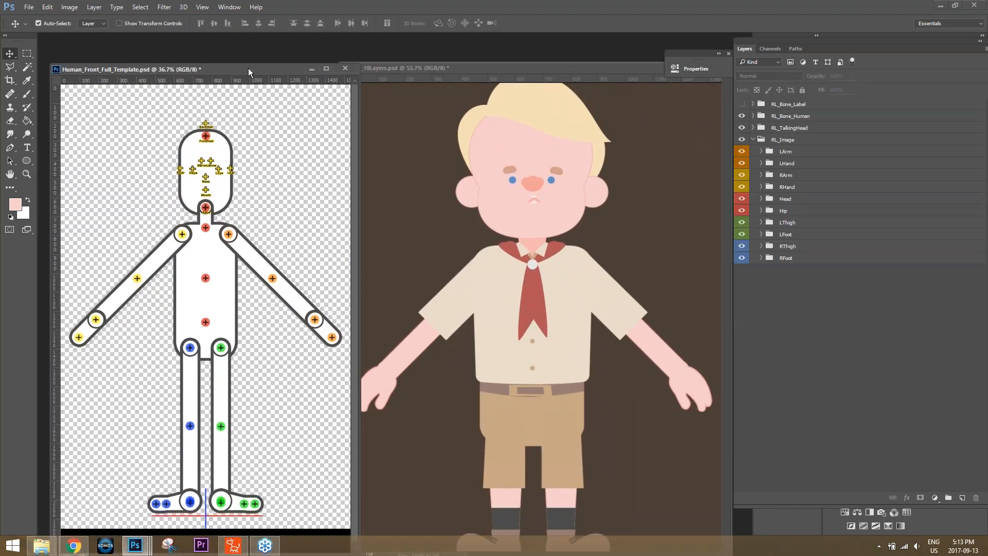
Copy the ten selected boy layers into Human_Front_Full_Template.psd and close Boy_10Layers.psd without saving.
click(582, 67)
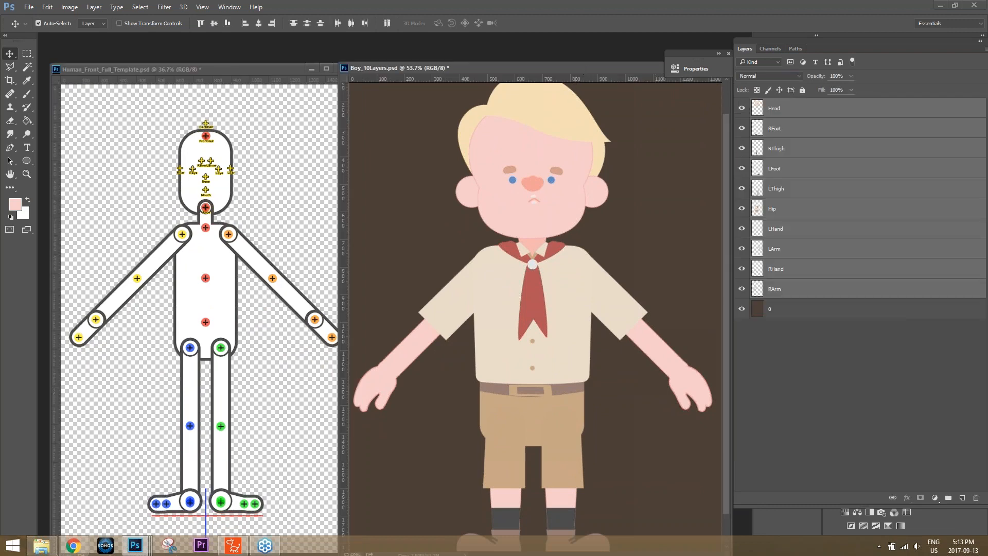
drag(814, 109, 210, 259)
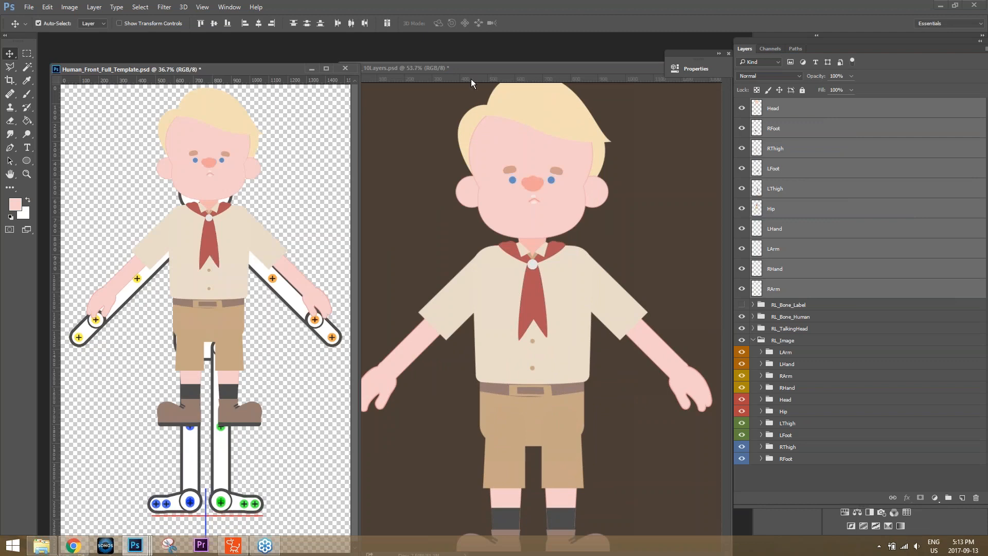
click(487, 69)
drag(644, 67, 582, 66)
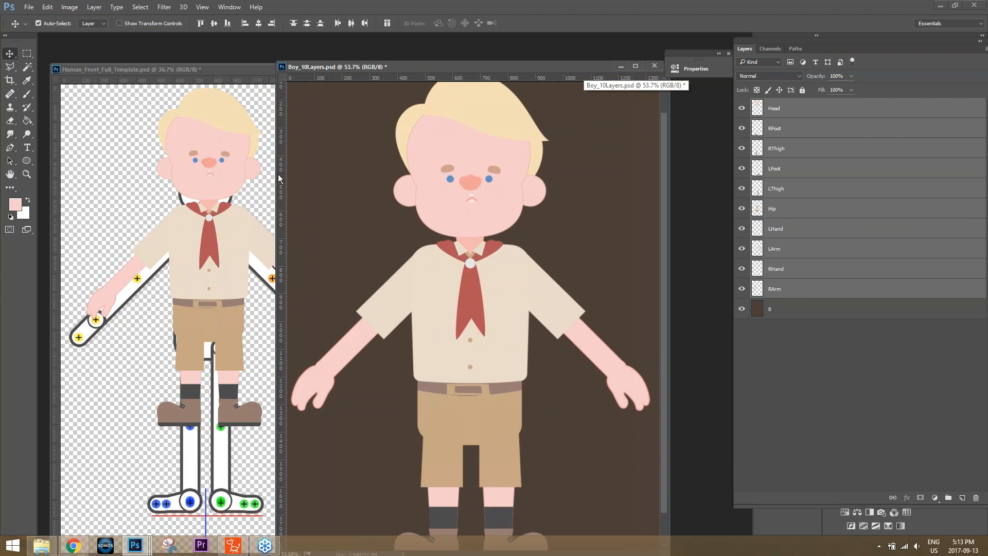
click(653, 68)
click(496, 206)
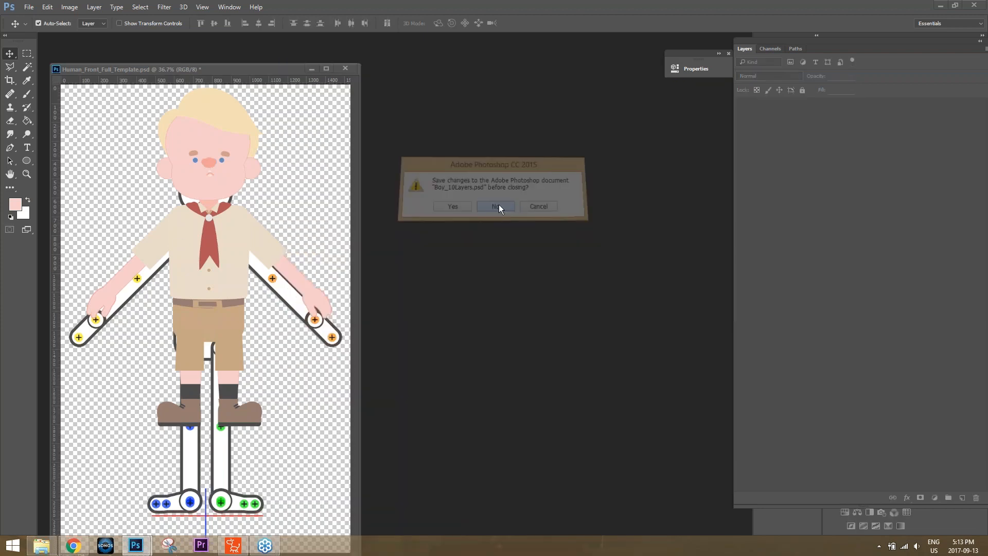
Center the template window in the workspace and move the boy about 25 px left and 98 px down over the dummy.
drag(301, 69, 481, 68)
mouse_move(407, 186)
mouse_down()
mouse_move(435, 213)
mouse_move(408, 197)
mouse_move(397, 207)
mouse_move(435, 166)
mouse_move(447, 167)
mouse_move(368, 193)
mouse_move(443, 185)
mouse_move(403, 201)
mouse_up()
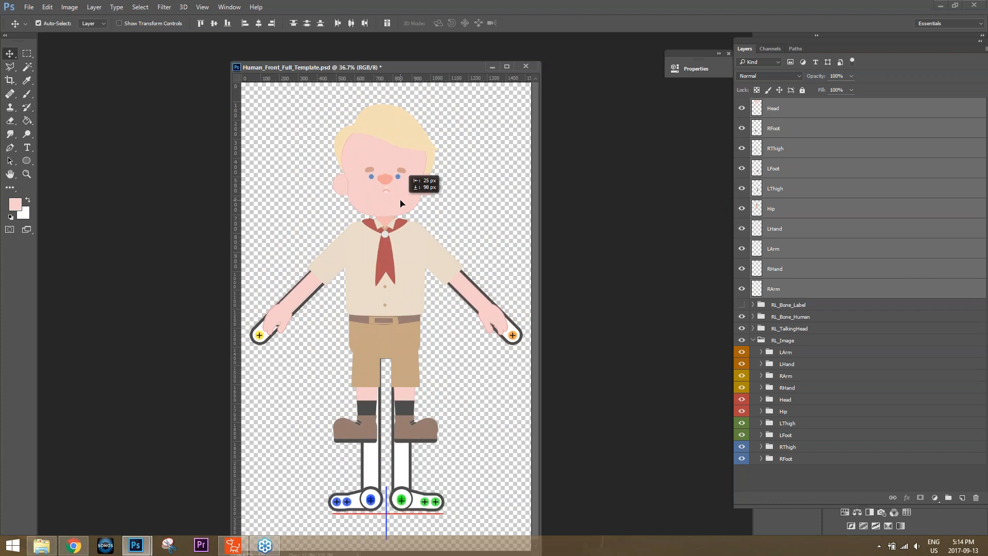
drag(403, 203, 404, 203)
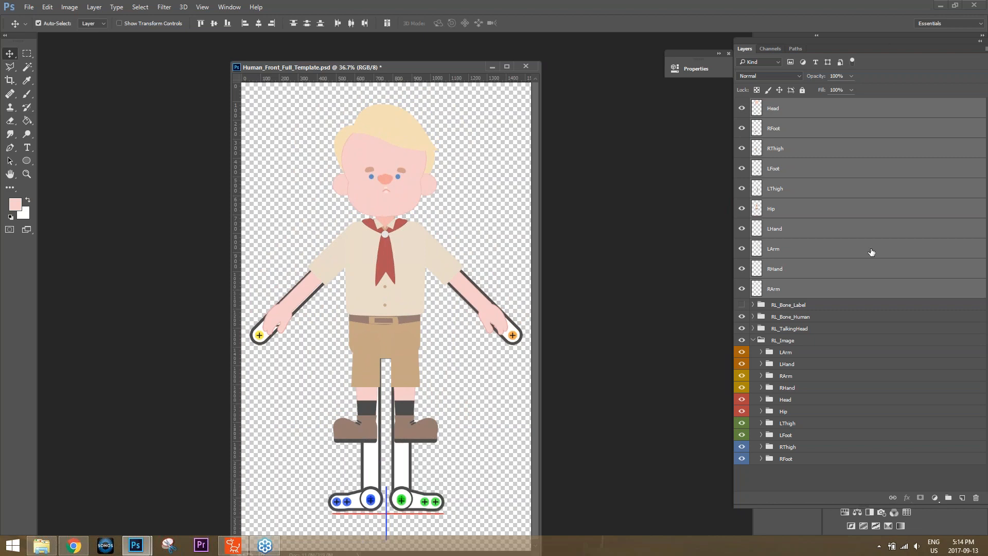
Move the boy's Hip layer into the Hip subgroup of RL_Image.
click(781, 174)
click(784, 189)
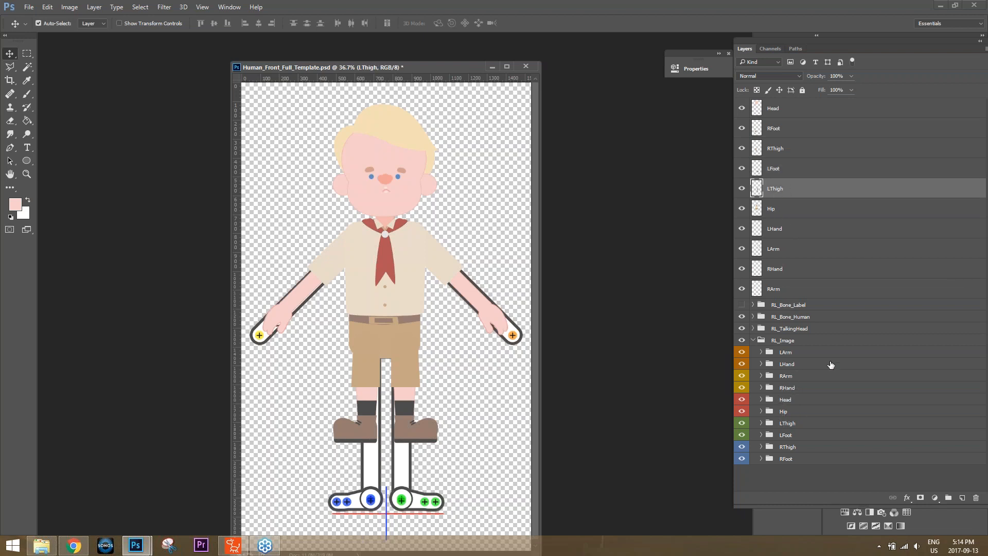
click(775, 211)
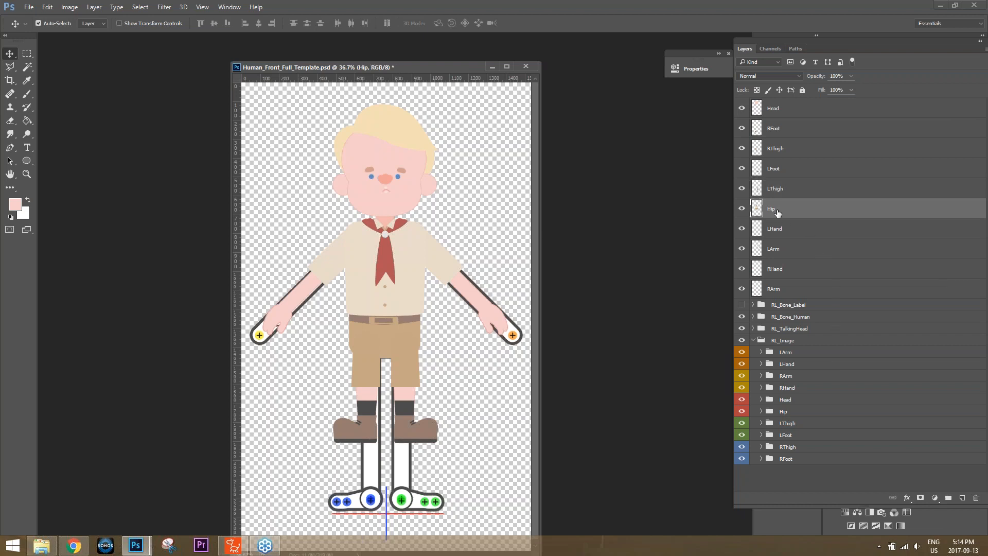
drag(776, 212, 790, 411)
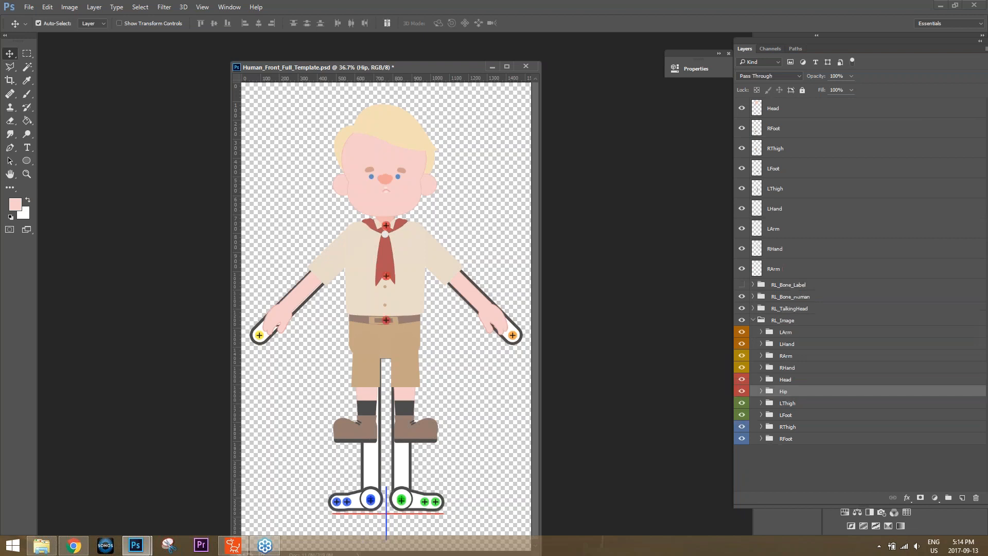
Compare the two layers in the Hip subgroup by toggling their visibility, delete the lower dummy Hip layer and collapse the subgroup.
click(762, 391)
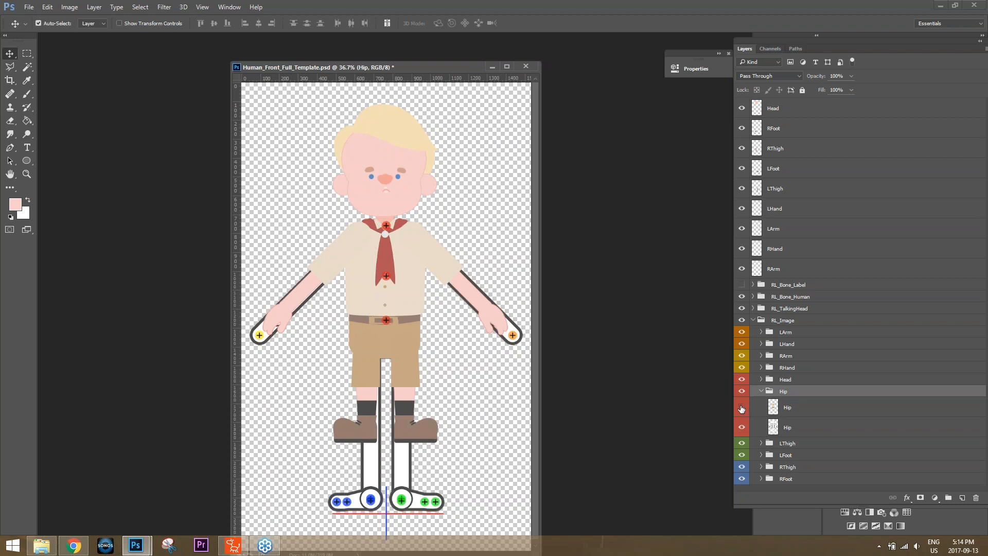
click(741, 408)
click(742, 407)
click(742, 427)
click(742, 428)
click(803, 432)
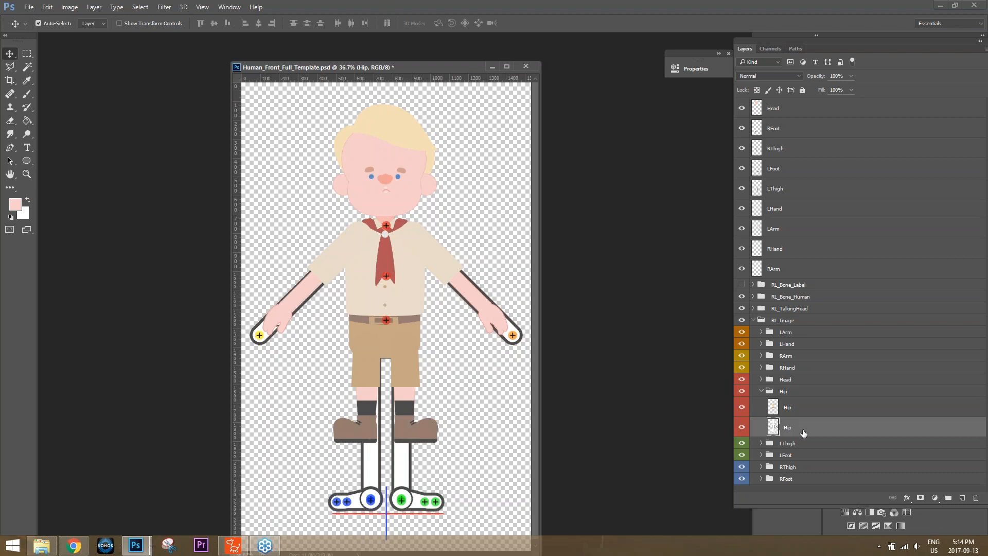
key(Delete)
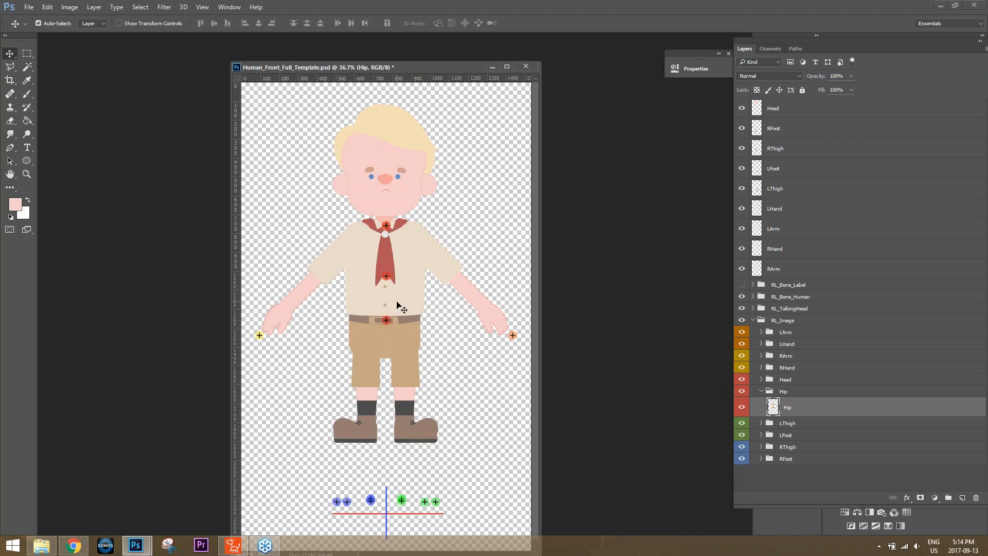
click(763, 392)
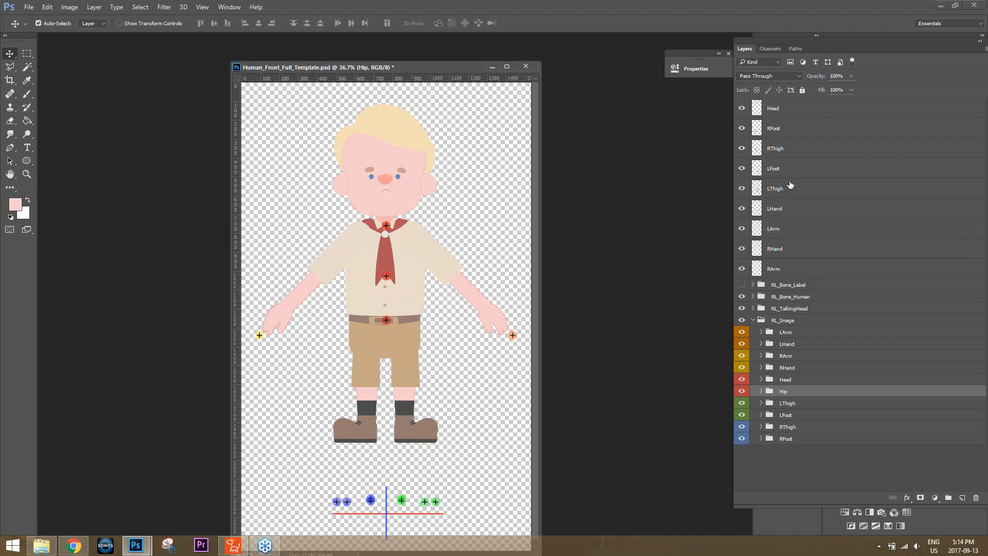
Move the boy's Head, RFoot, RThigh and LFoot layers into their matching subgroups within RL_Image.
click(780, 151)
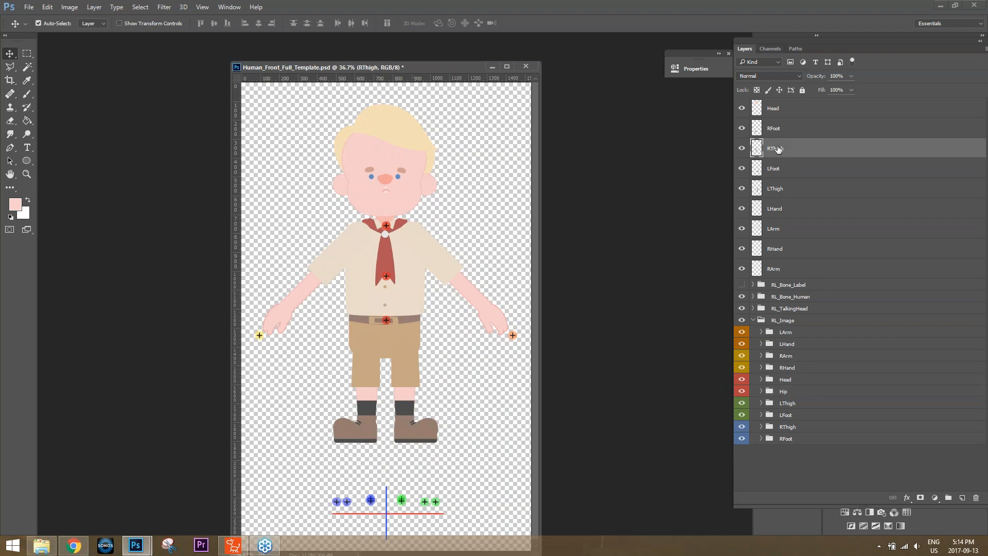
click(778, 113)
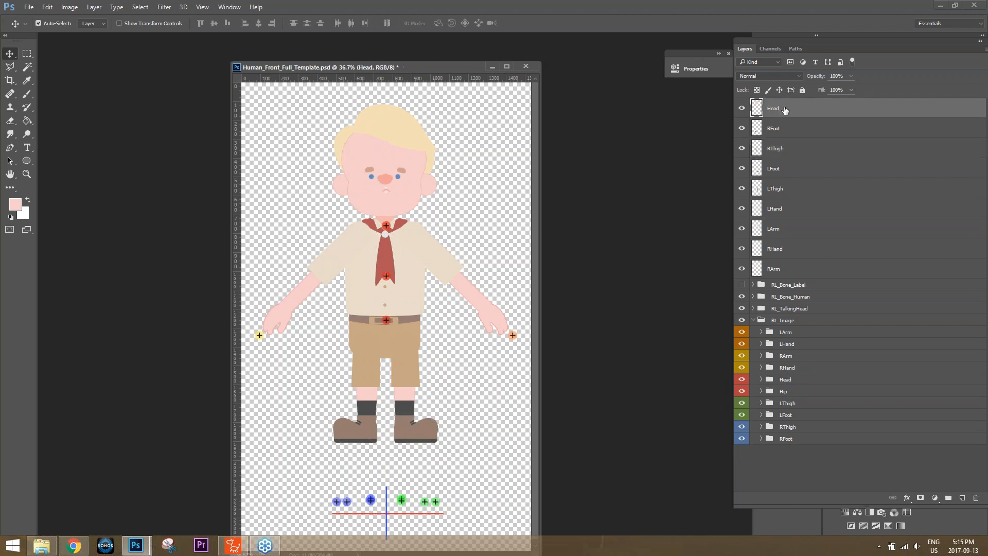
click(812, 379)
drag(783, 107, 813, 419)
drag(783, 108, 807, 387)
drag(774, 116, 793, 355)
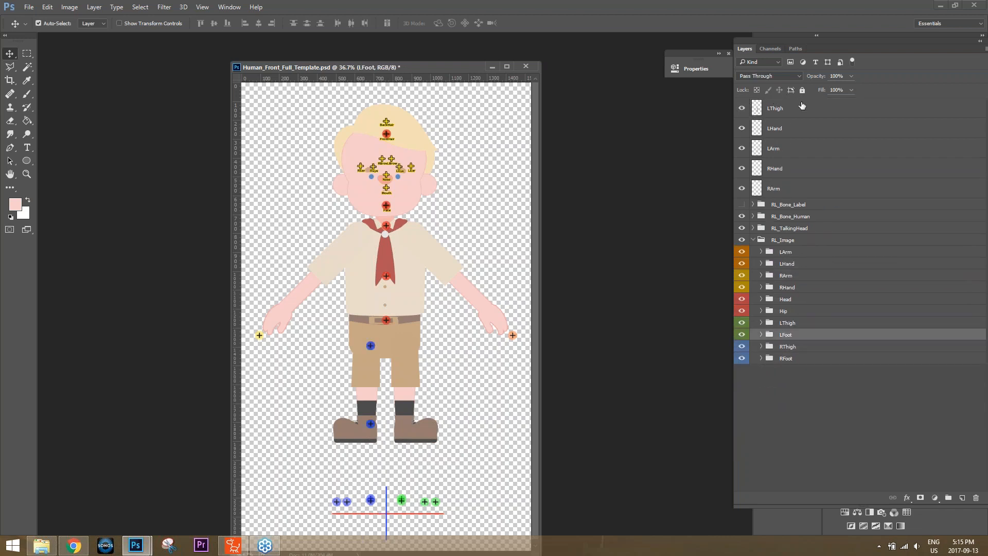
Move the boy's LThigh, LHand and LArm layers into their matching subgroups within RL_Image.
click(783, 109)
drag(783, 109, 809, 326)
drag(778, 112, 800, 302)
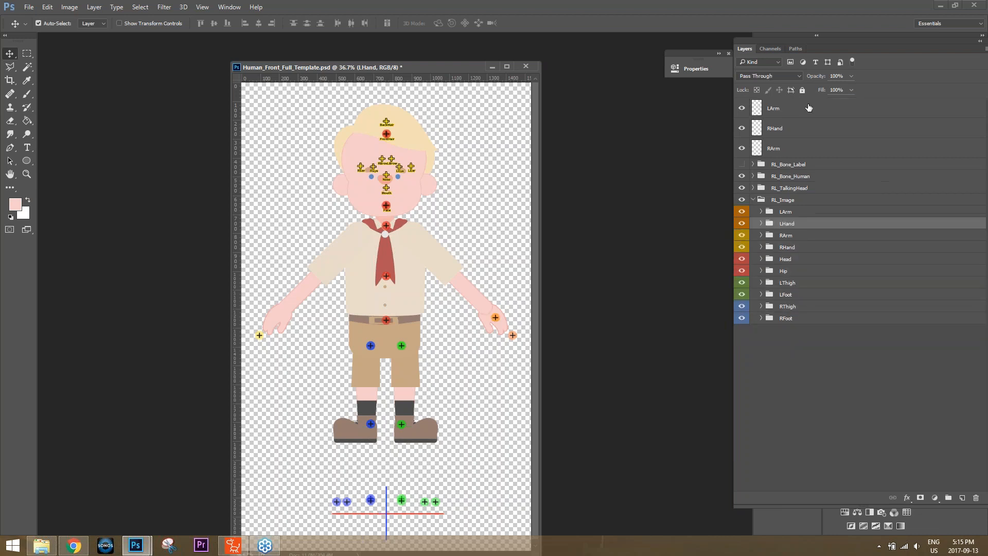
click(815, 109)
drag(778, 109, 797, 212)
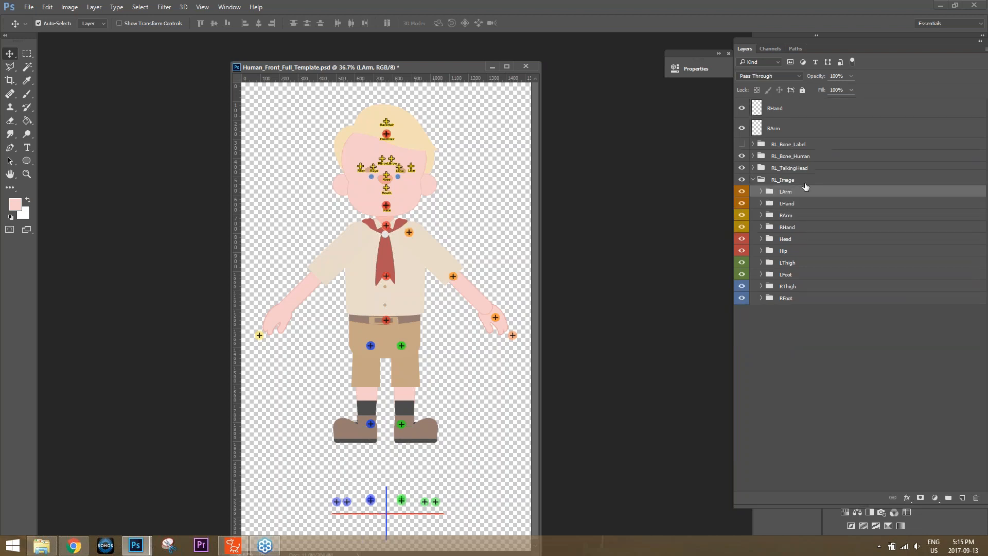
Move the boy's RHand and RArm layers into their matching subgroups within RL_Image.
click(801, 109)
drag(776, 110, 797, 226)
click(783, 110)
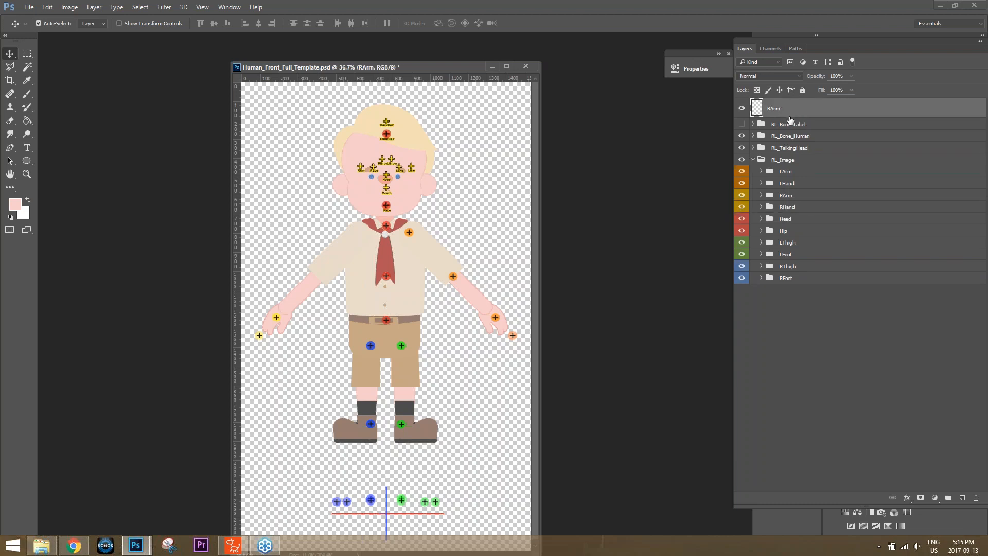
drag(773, 111, 784, 196)
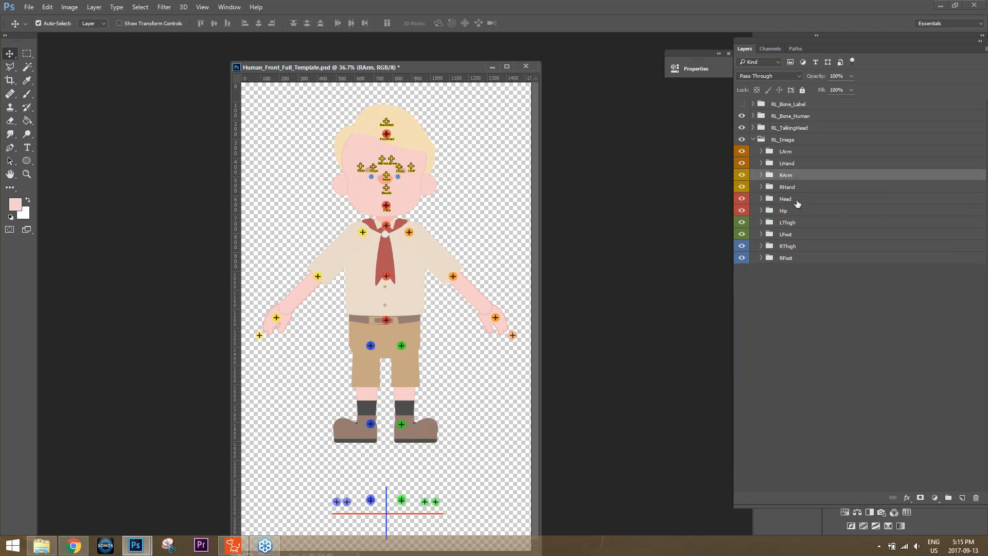
Check the contents of the RArm, RHand, Head and Hip subgroups in RL_Image by expanding them, and collapse them again.
click(761, 176)
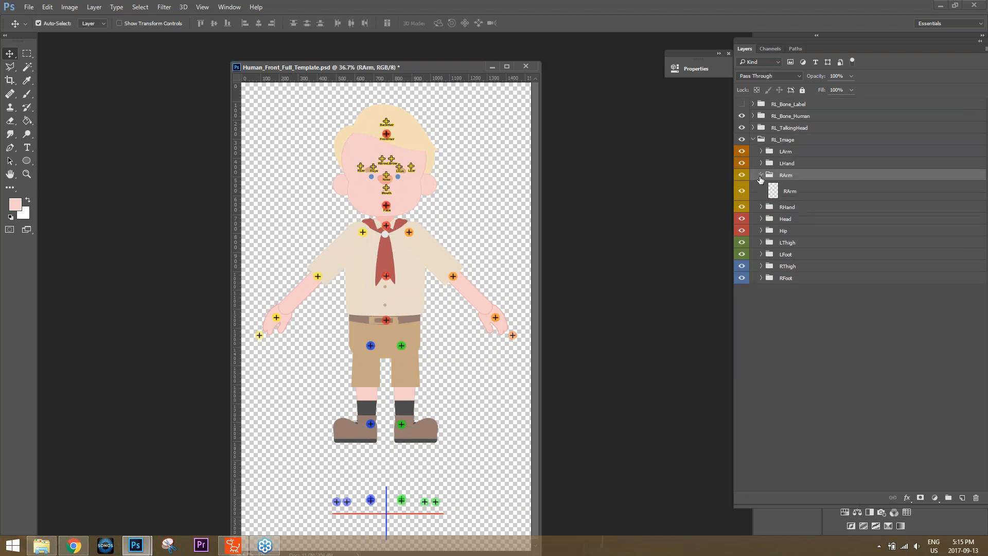
click(761, 207)
click(761, 238)
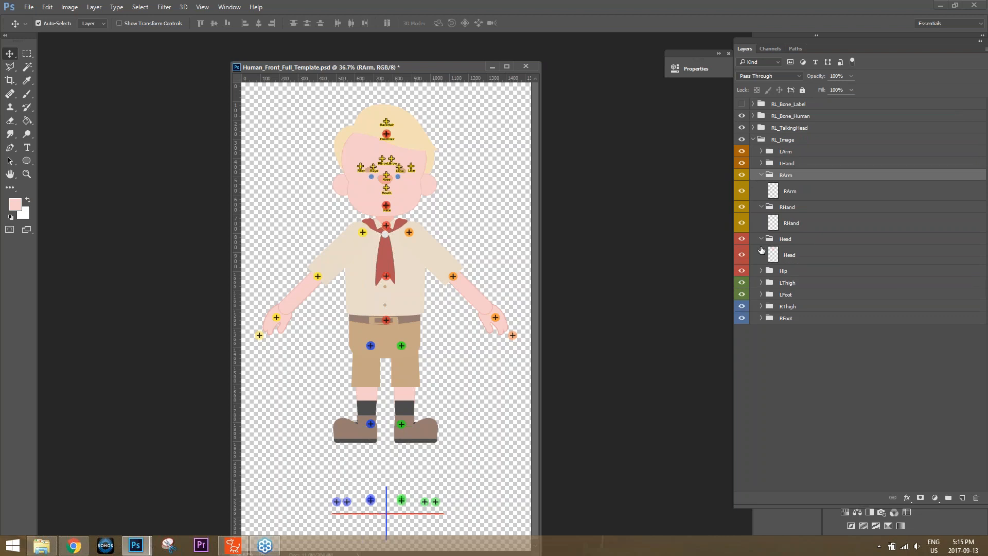
click(761, 271)
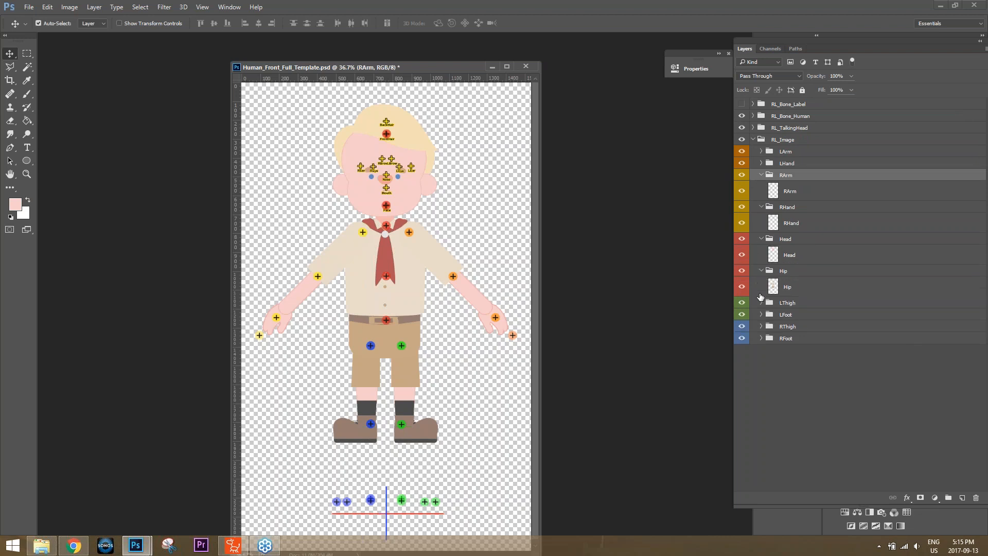
click(761, 175)
click(761, 187)
click(761, 199)
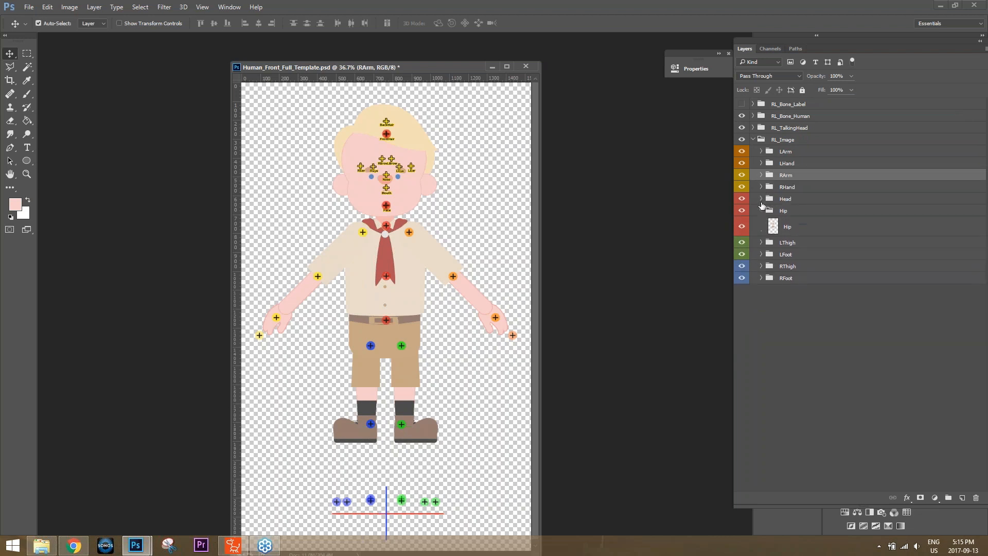
click(762, 211)
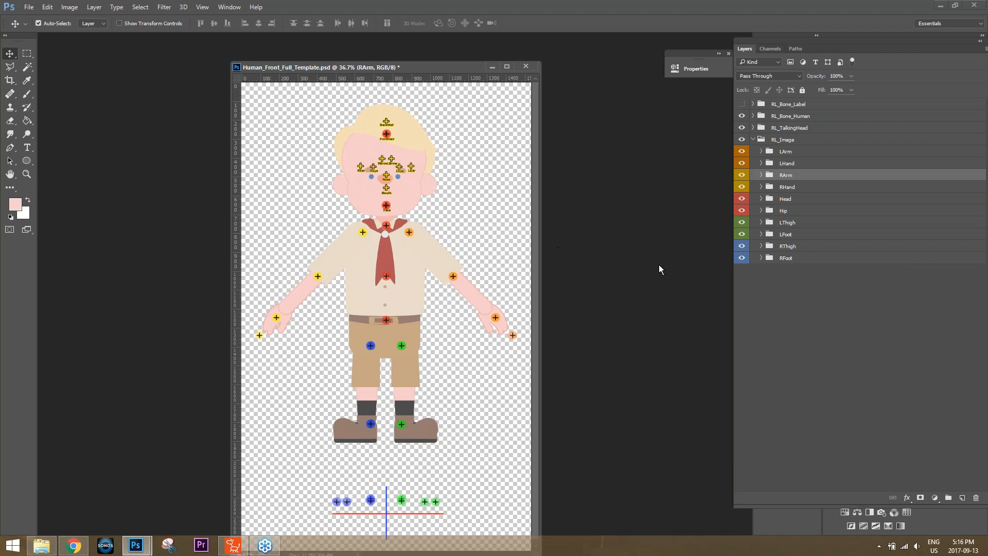
Expand the RL_Bone_Human group, collapse RL_Image, hide RL_TalkingHead and show RL_Bone_Label.
click(753, 116)
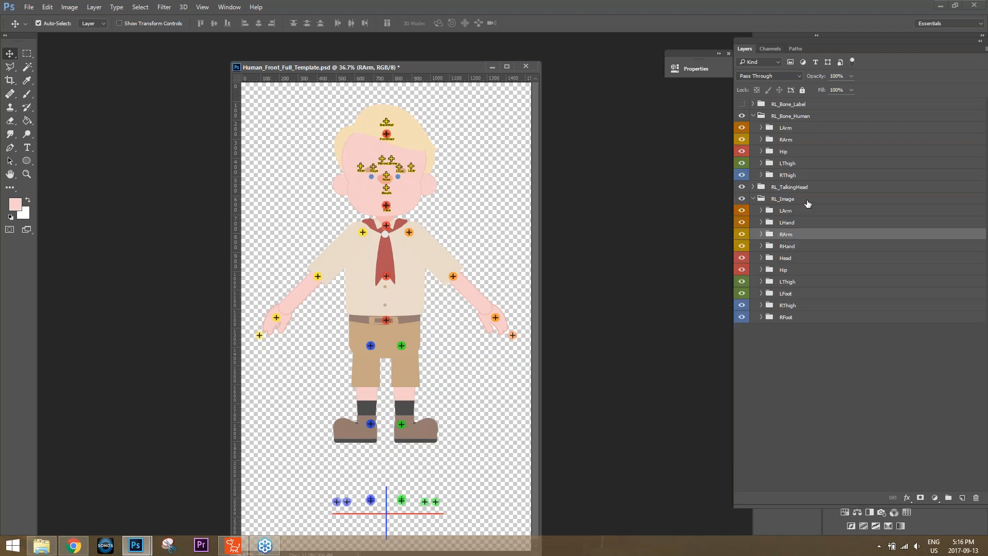
click(754, 199)
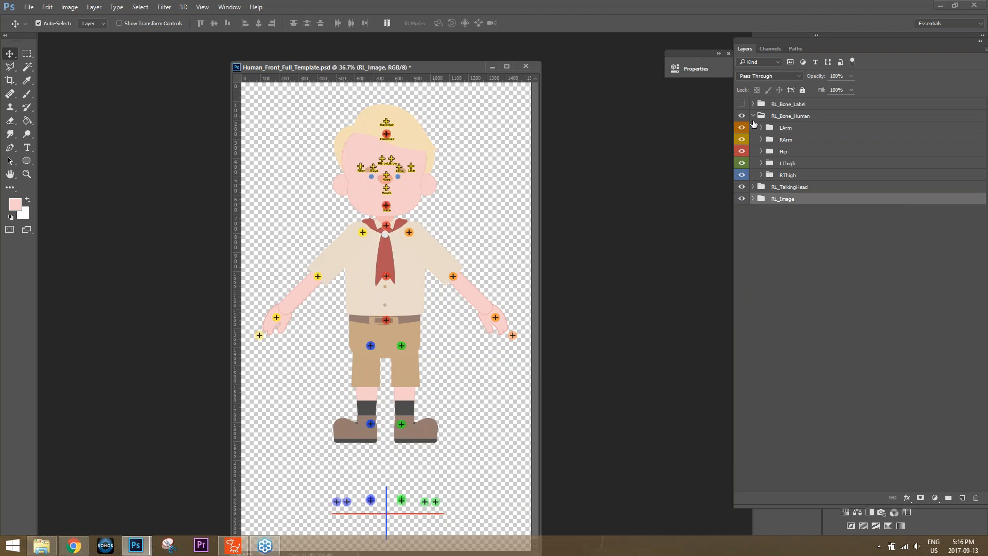
click(743, 188)
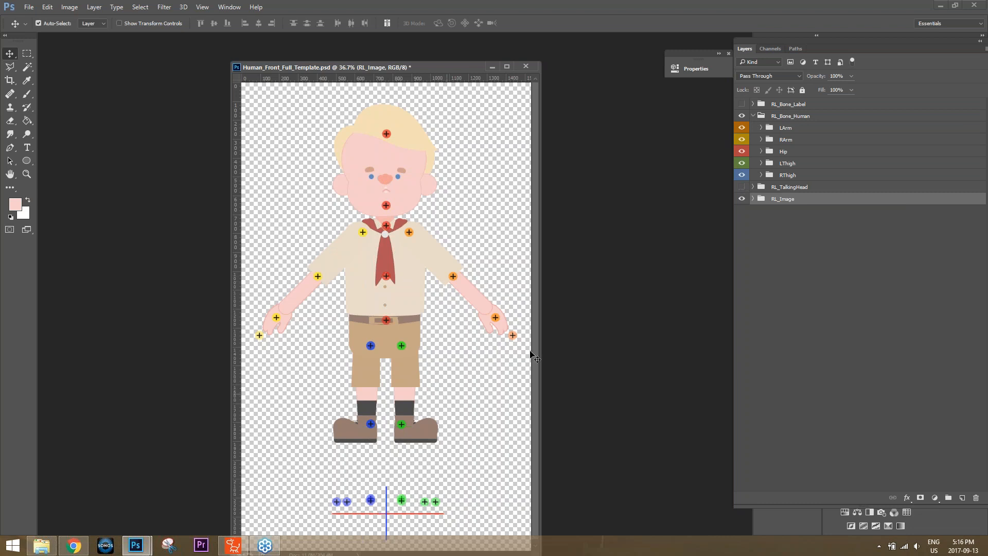
click(741, 105)
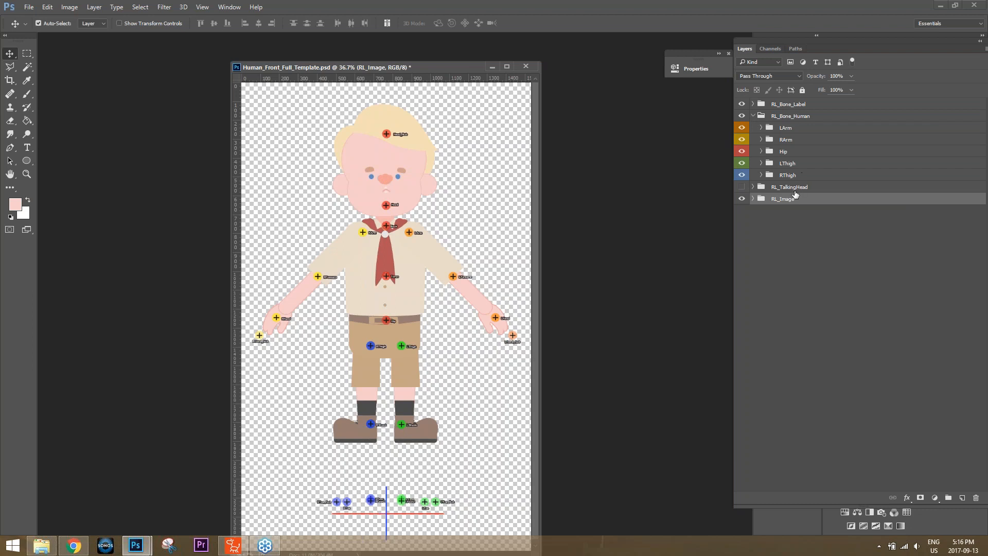
Hide the Hip subgroup inside RL_Image so the limbs are uncovered, and collapse RL_Image.
click(786, 128)
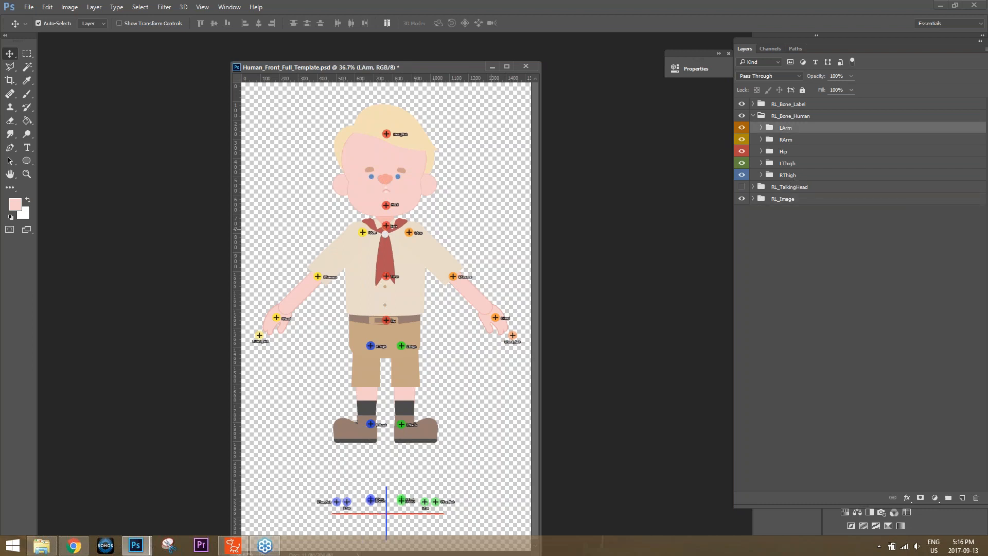
click(752, 199)
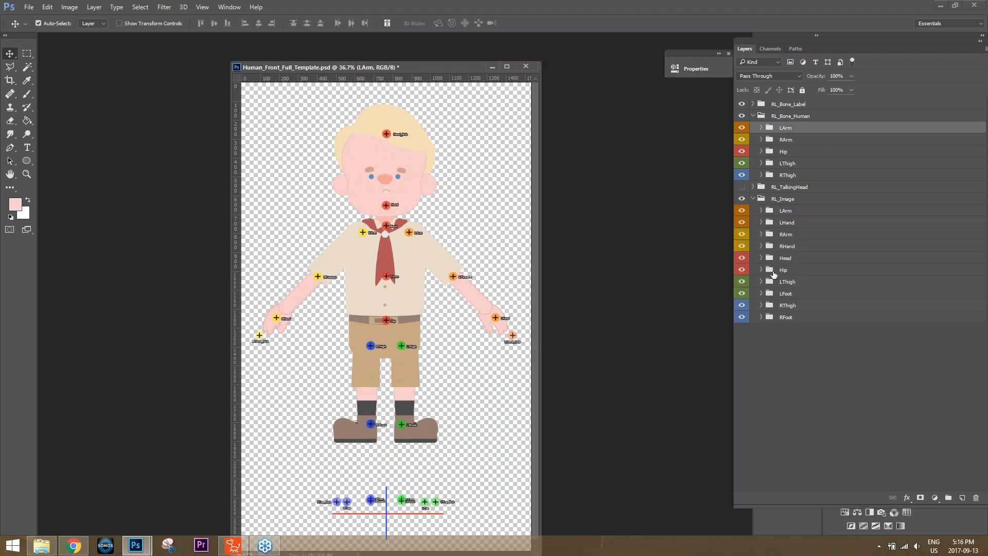
click(742, 270)
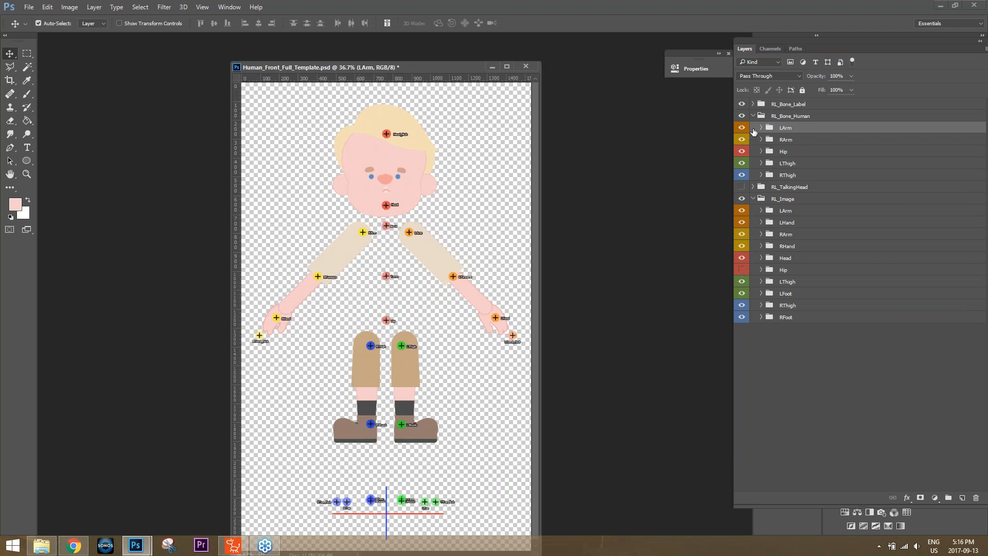
click(753, 199)
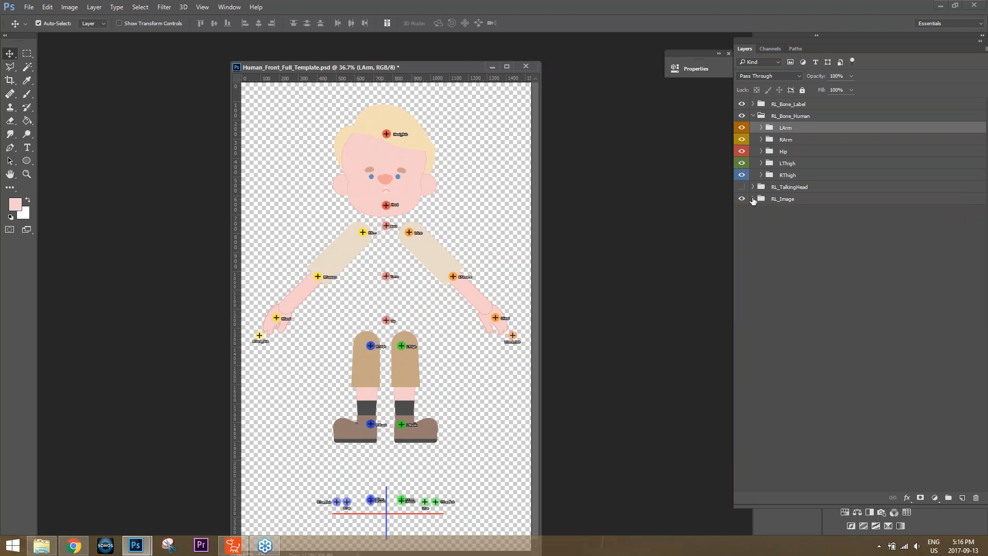
Widen the document window around the boy's left arm and move the LArm bone to the centre of the rounded shoulder.
click(761, 128)
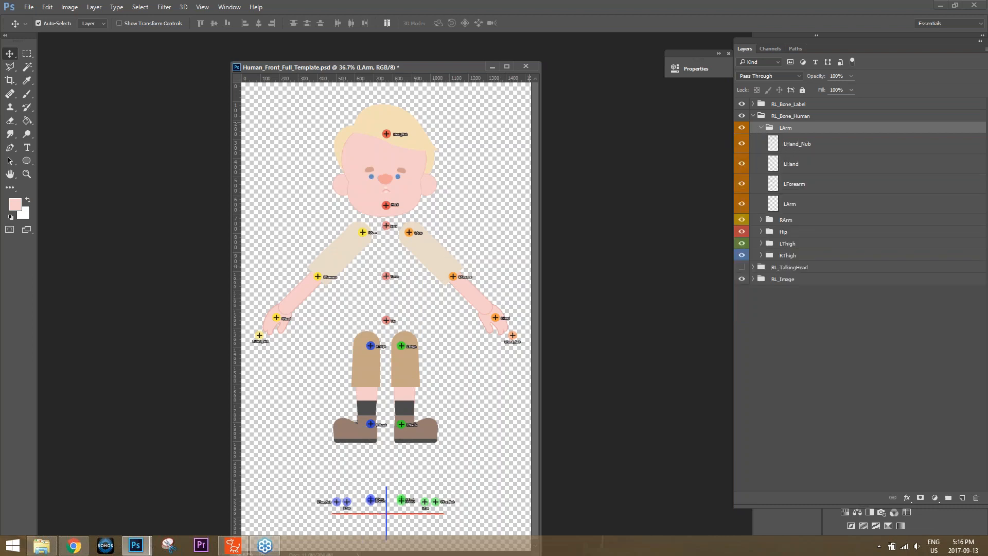
scroll(406, 252, up, 10)
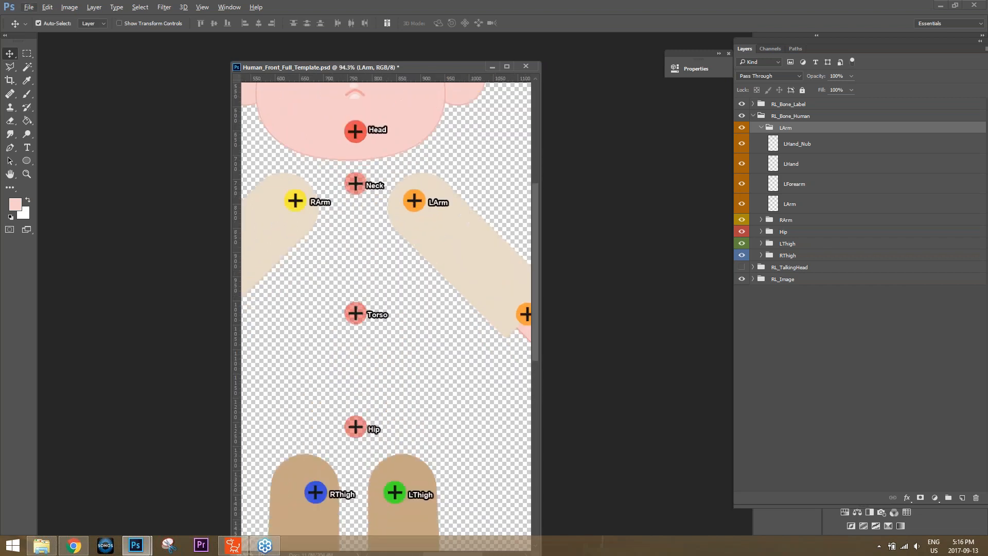
click(506, 66)
mouse_move(420, 325)
mouse_down()
mouse_move(425, 298)
mouse_move(423, 320)
mouse_up()
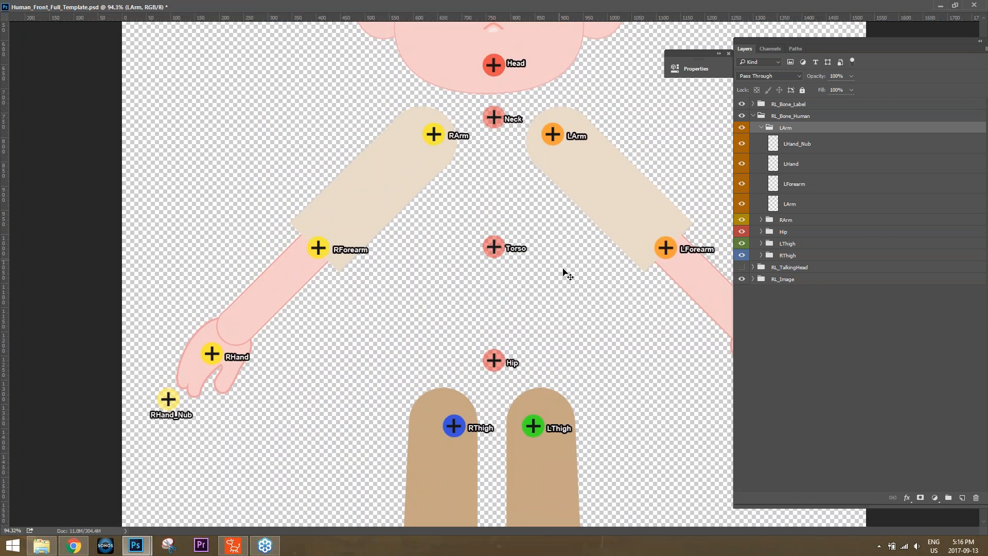
click(956, 6)
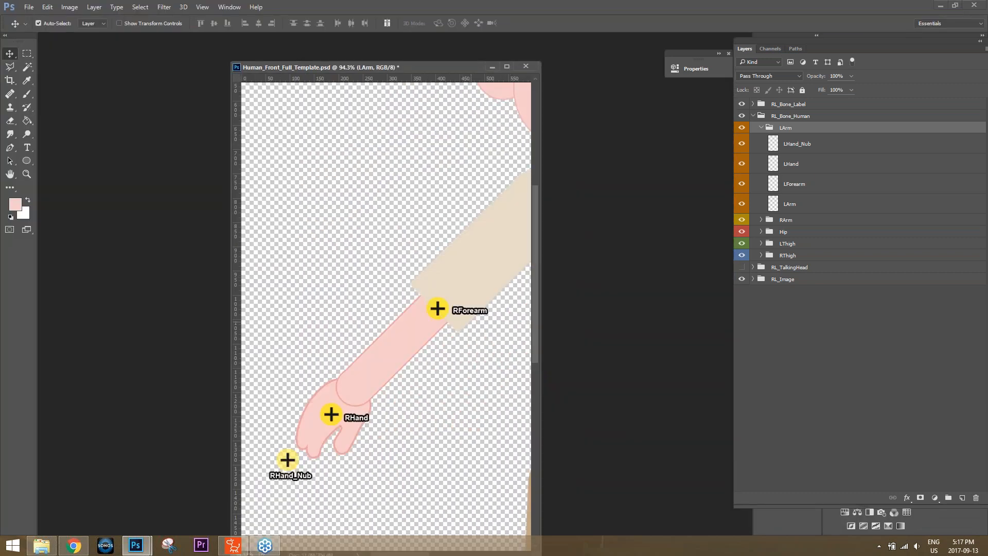
drag(472, 317, 329, 296)
mouse_move(466, 278)
mouse_down()
mouse_move(419, 269)
mouse_move(463, 266)
mouse_up()
drag(540, 278, 637, 269)
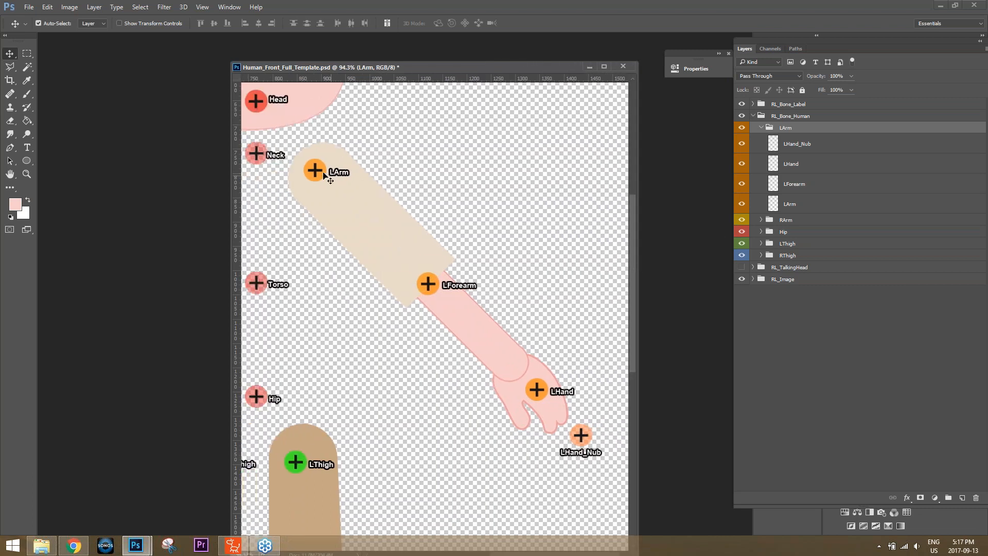
click(803, 209)
mouse_move(316, 173)
mouse_down()
mouse_move(358, 162)
mouse_move(319, 177)
mouse_up()
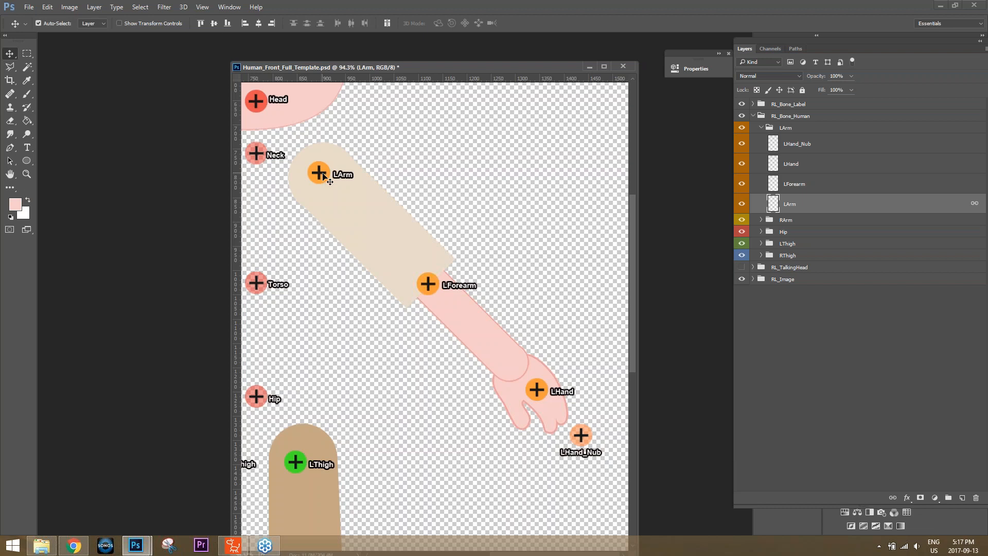
drag(324, 177, 326, 178)
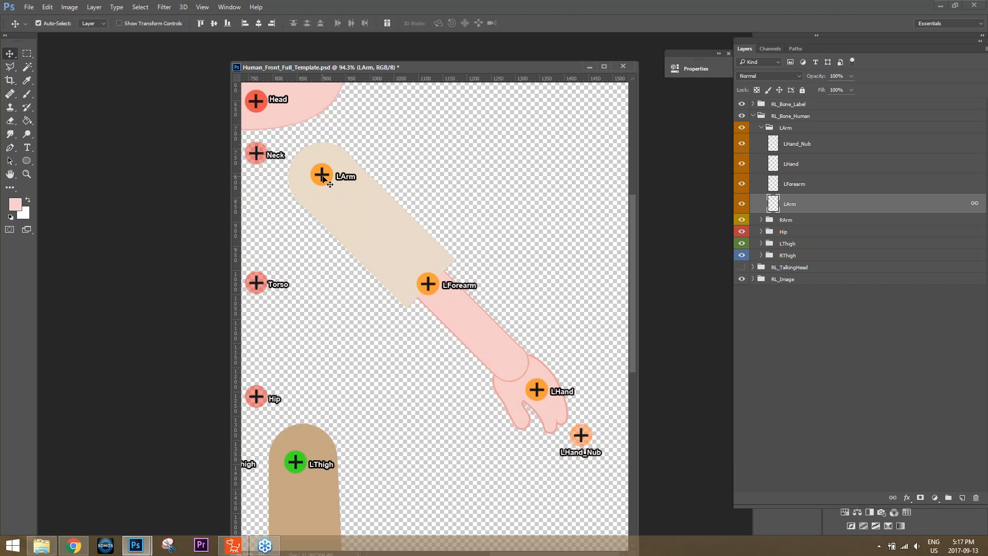
Move the LForearm bone to the elbow, the LHand bone to the wrist and the LHand_Nub bone to the fingertips.
click(803, 187)
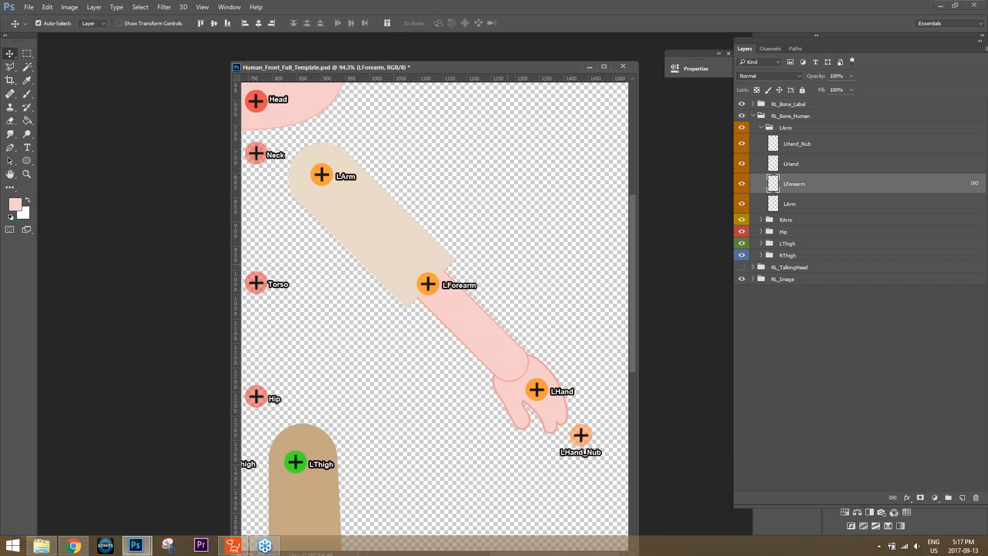
drag(428, 287, 419, 279)
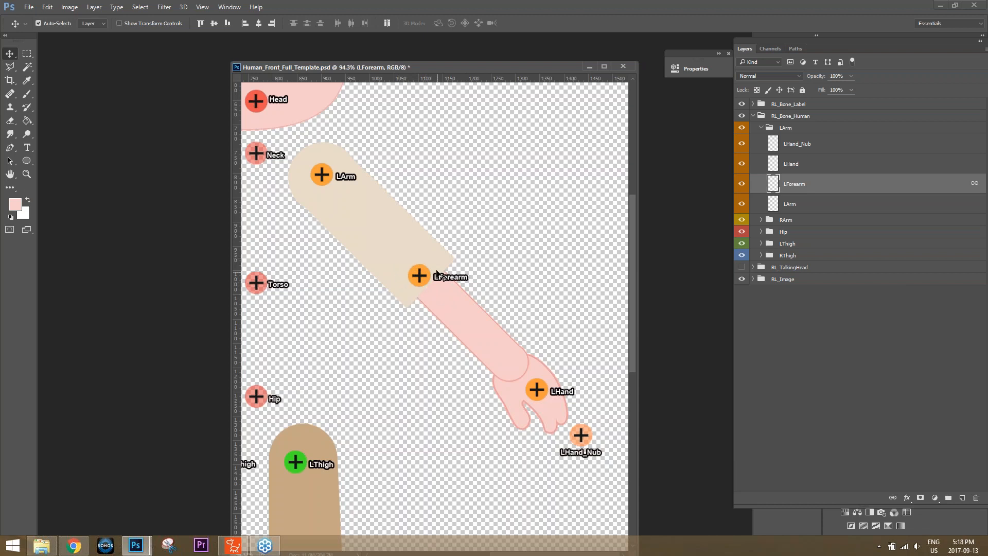
click(797, 165)
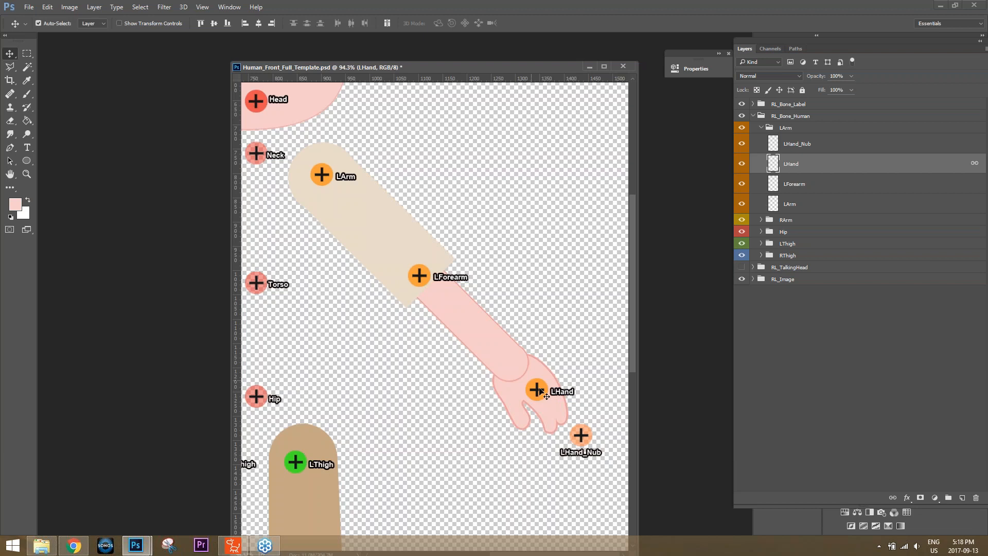
drag(529, 386, 508, 365)
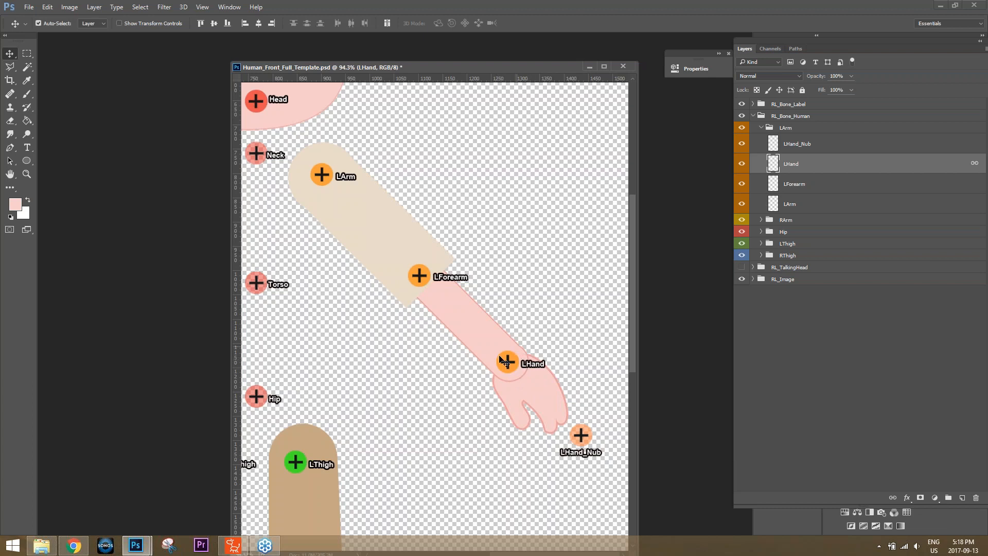
click(808, 145)
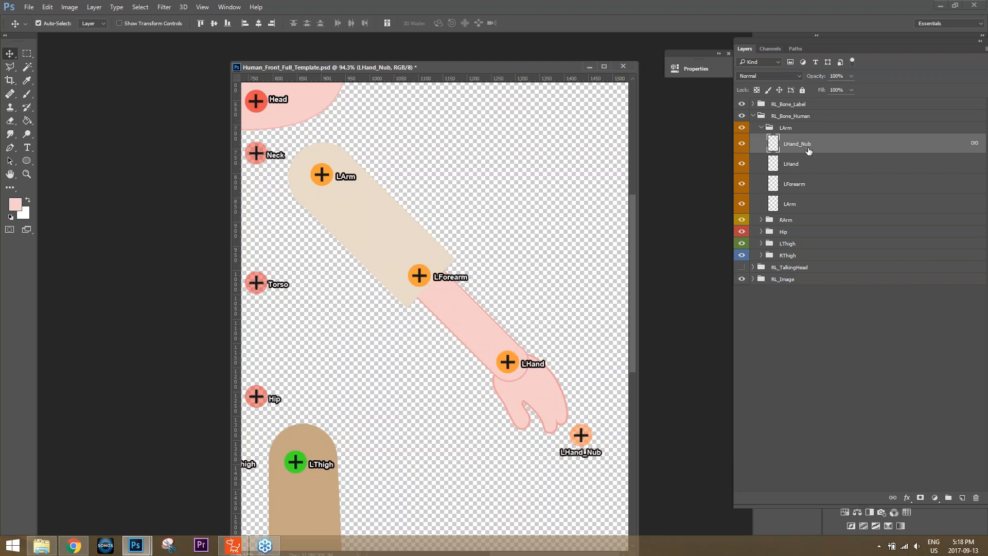
drag(581, 437, 561, 421)
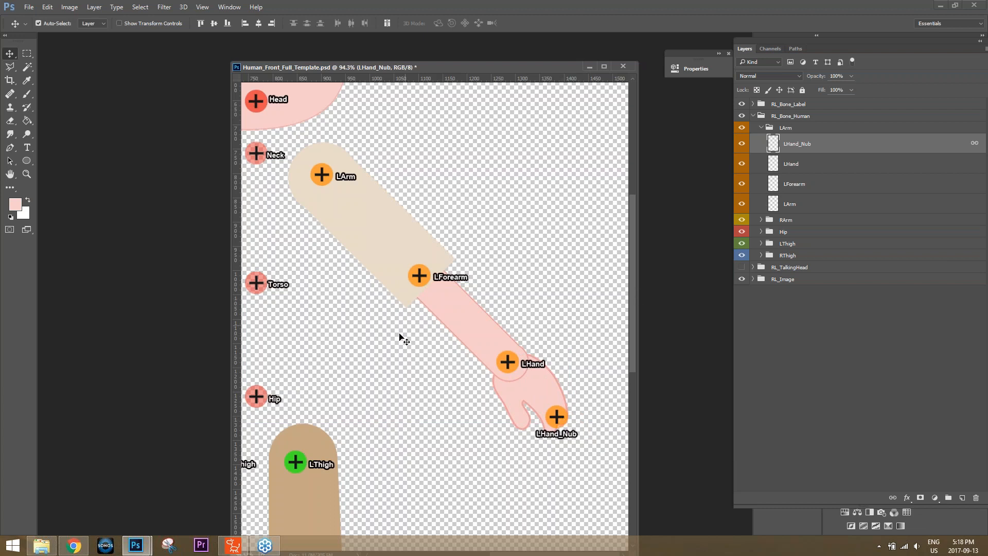
Move the RArm bone to the centre of the right shoulder and the RForearm bone to the right elbow.
key(space)
drag(355, 335, 571, 332)
drag(428, 331, 508, 319)
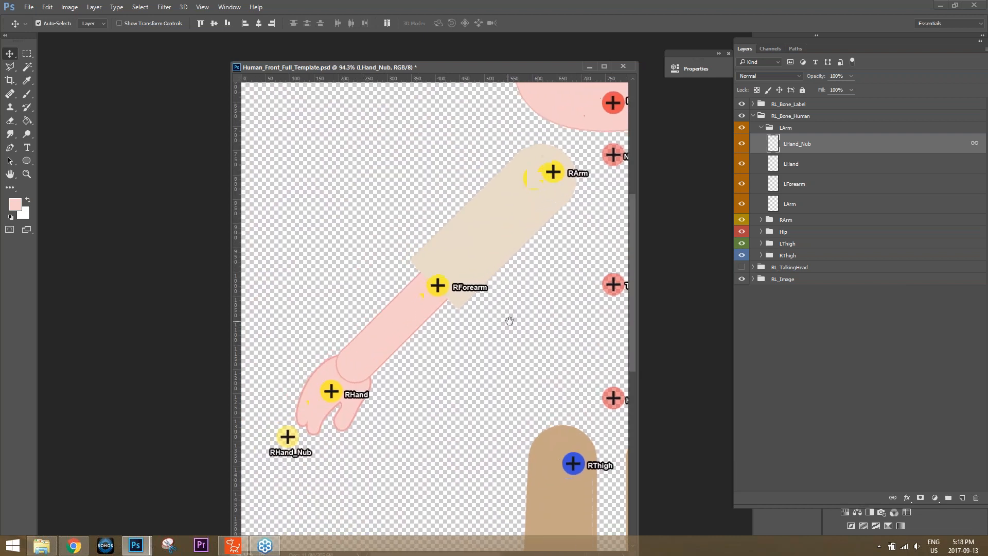
click(762, 128)
click(762, 139)
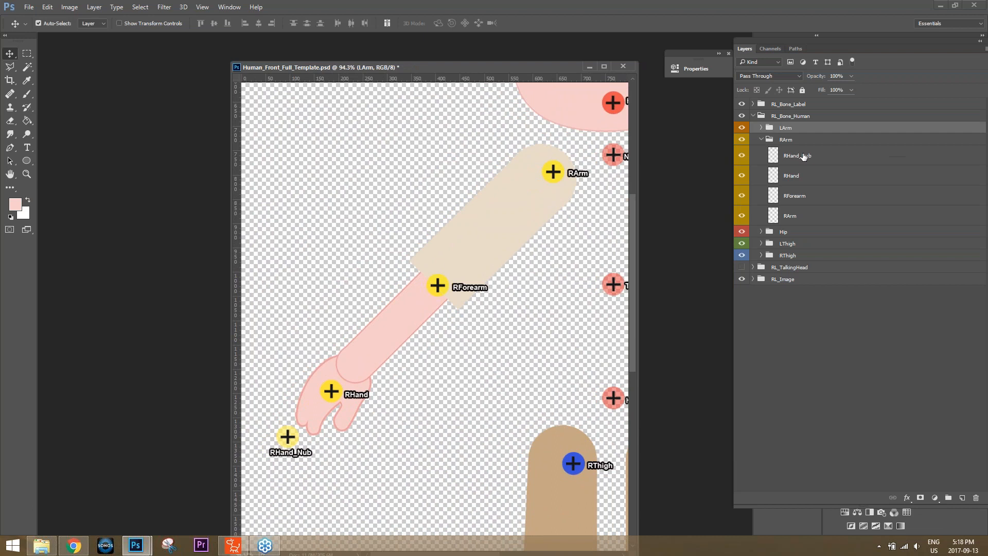
click(786, 217)
drag(564, 173, 554, 174)
click(808, 200)
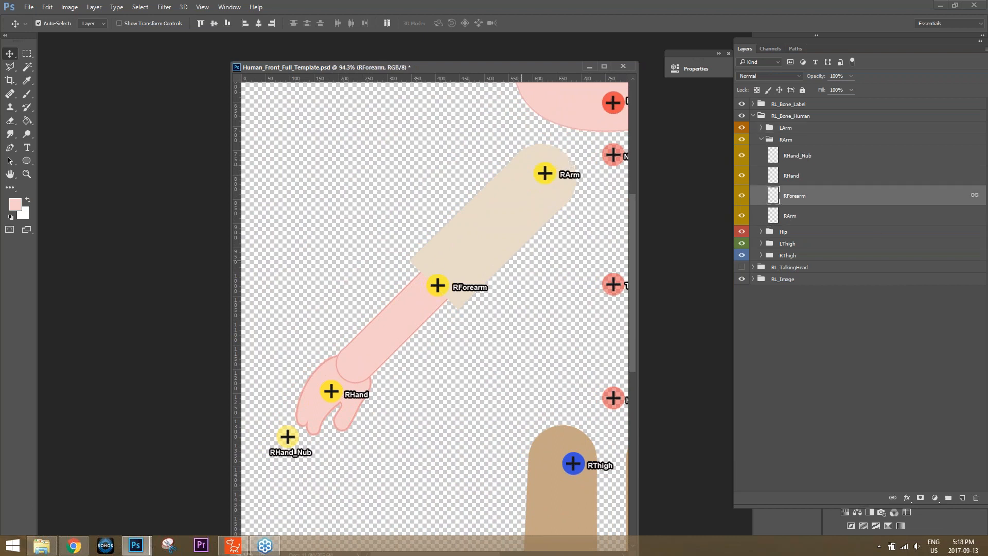
drag(437, 285, 445, 279)
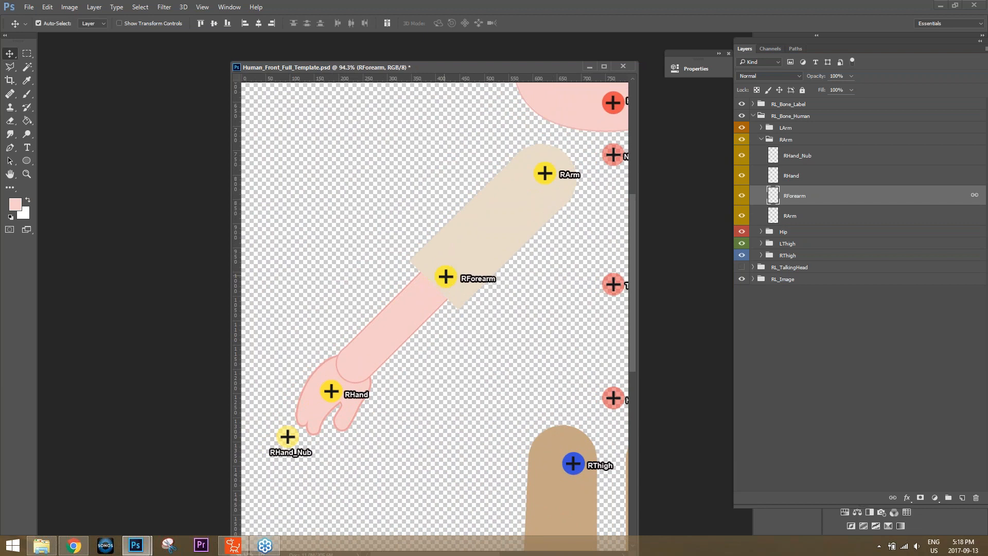
Move the RHand bone to the right wrist and the RHand_Nub bone to the fingertips, and collapse the RArm bone subgroup.
click(801, 177)
drag(334, 397, 358, 369)
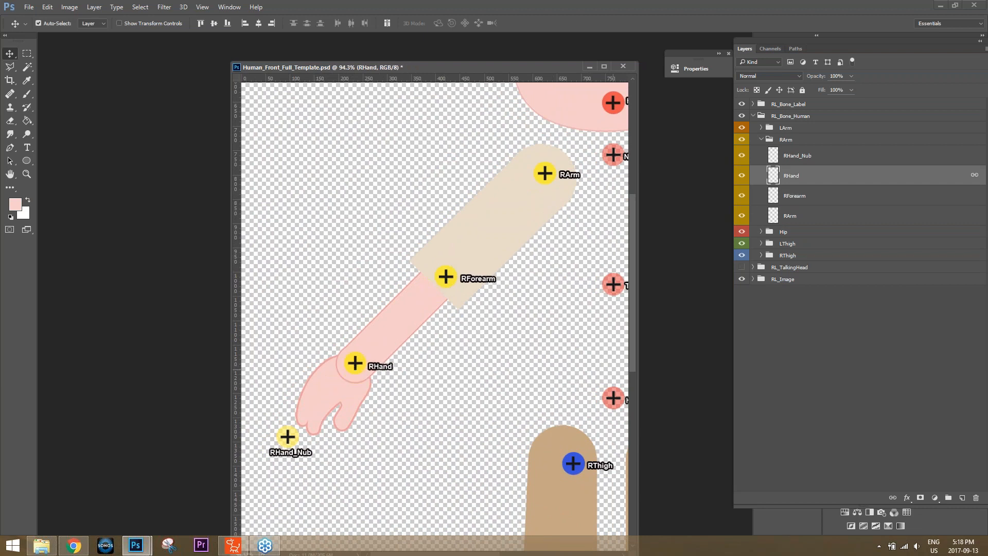
click(804, 155)
drag(289, 443, 307, 417)
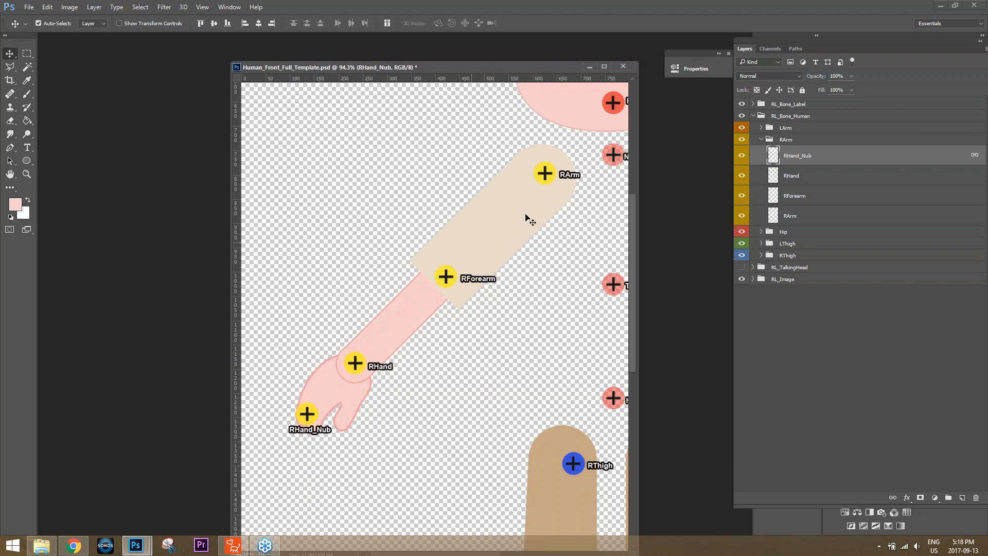
click(762, 139)
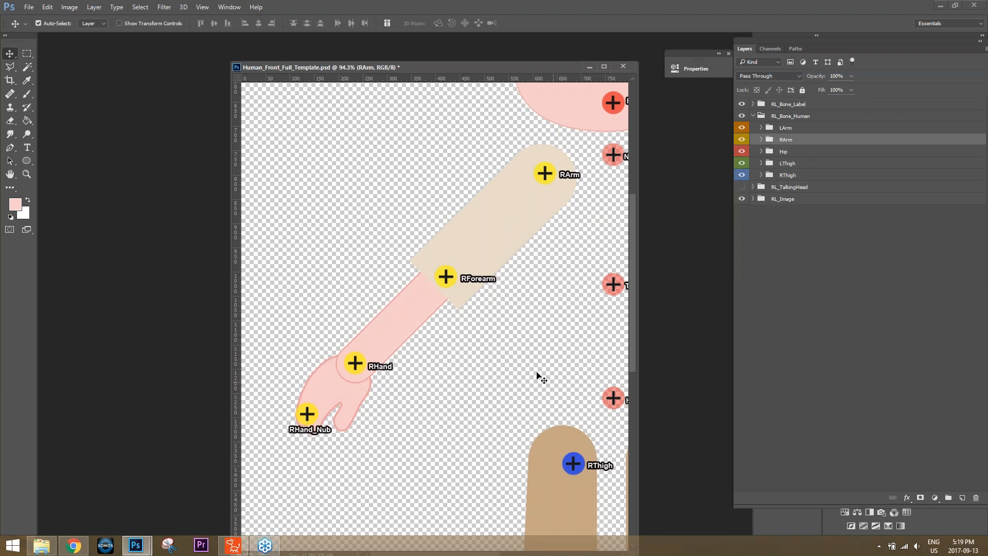
Move the RThigh bone to the centre of the right thigh's rounded top and the RShank bone to the right knee.
scroll(536, 375, down, 2)
scroll(532, 368, down, 8)
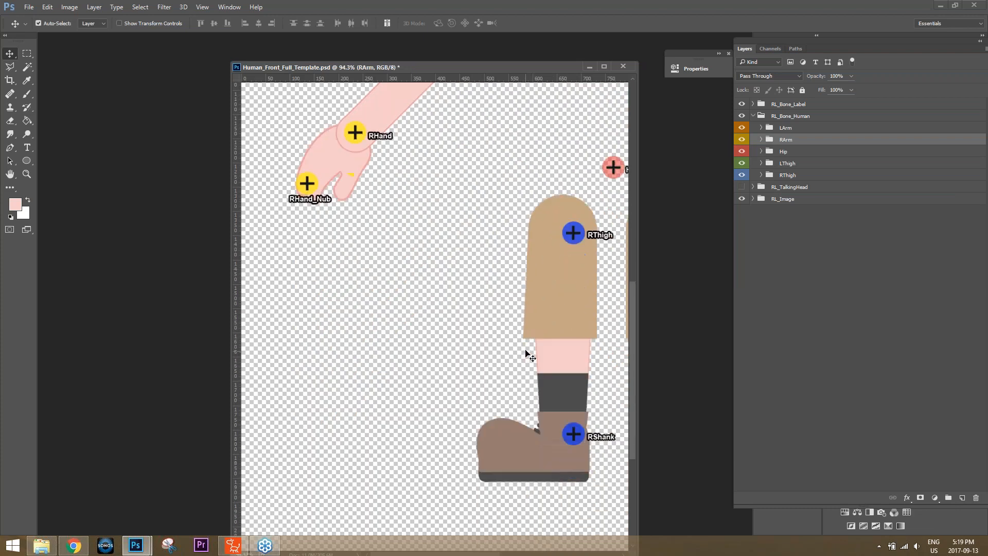
scroll(529, 354, down, 2)
scroll(529, 350, down, 3)
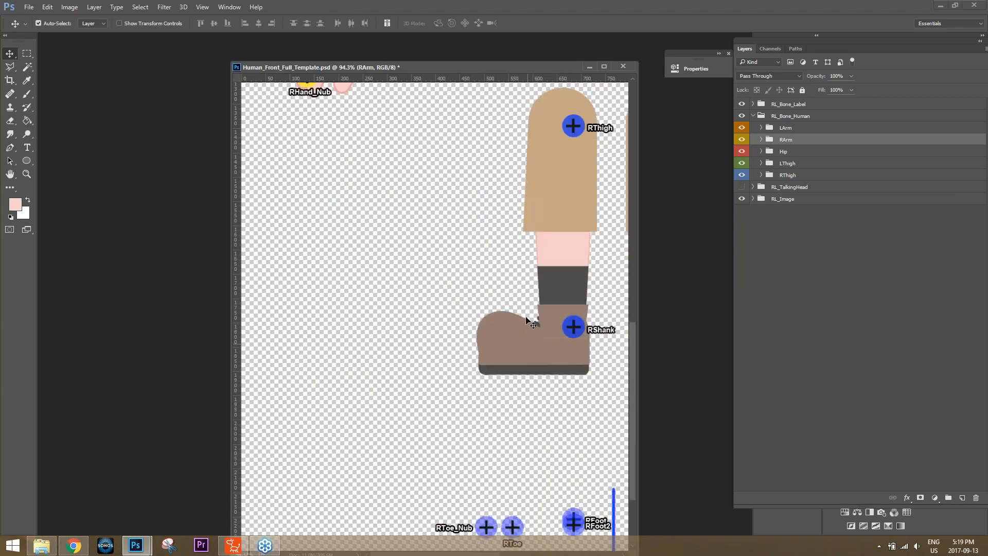
drag(503, 262, 424, 257)
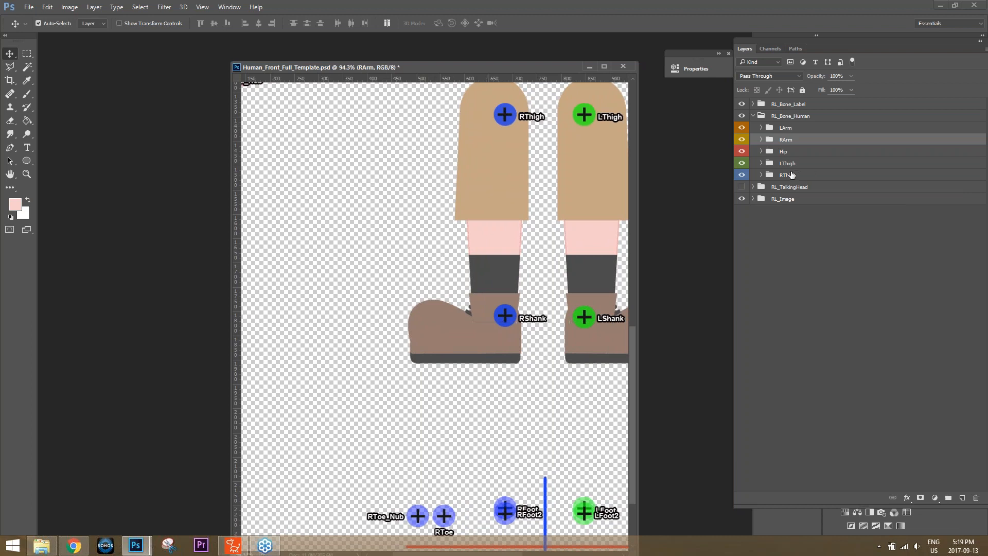
click(761, 175)
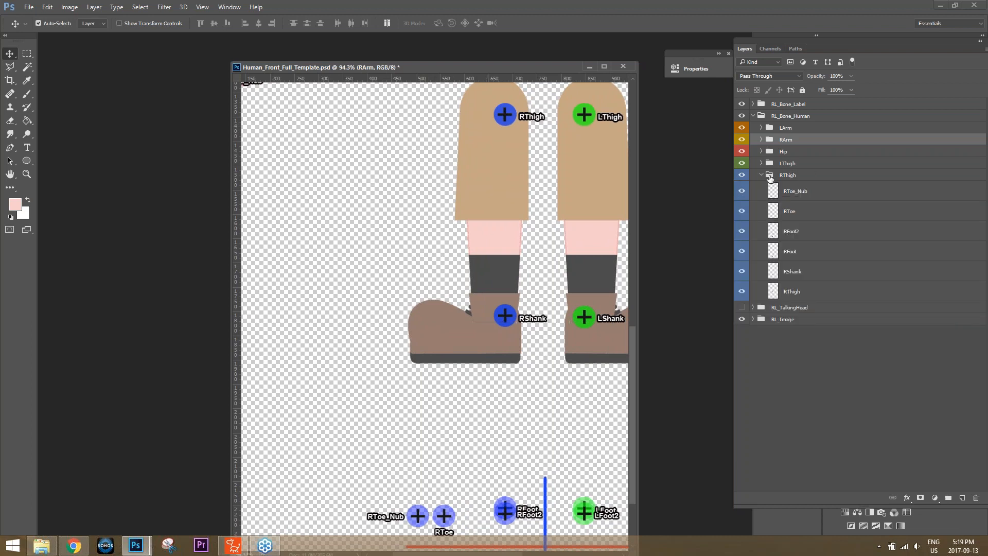
click(797, 293)
scroll(531, 159, up, 2)
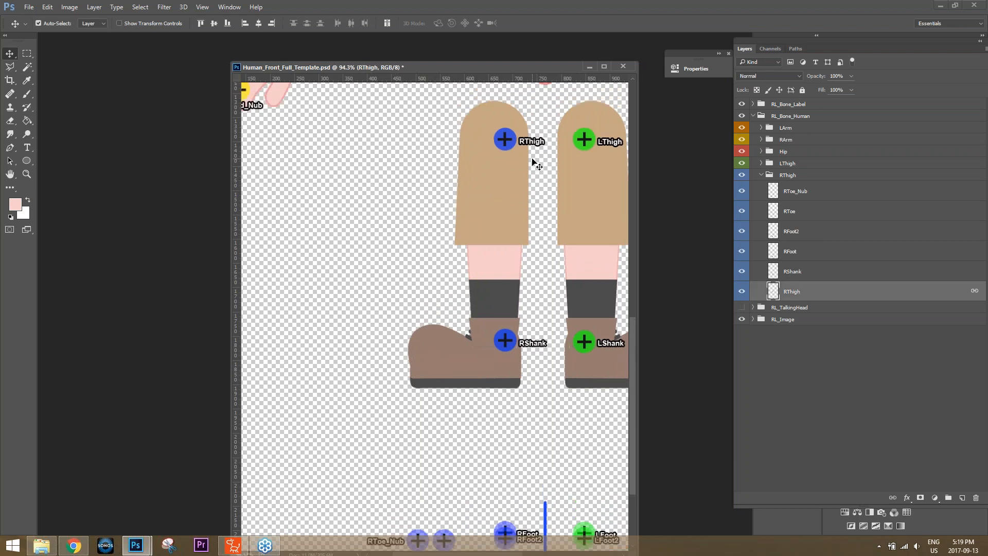
drag(510, 147, 499, 134)
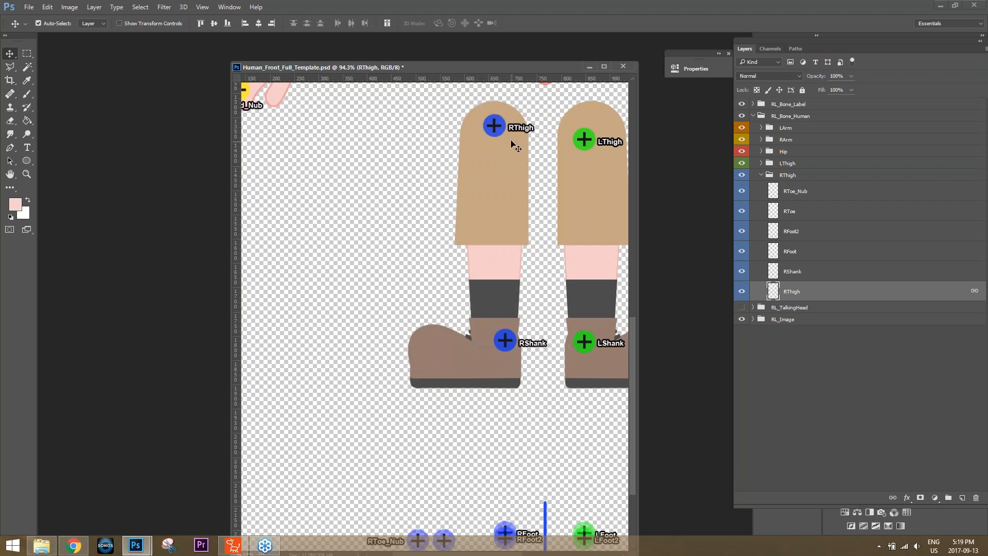
click(803, 272)
drag(508, 343, 495, 230)
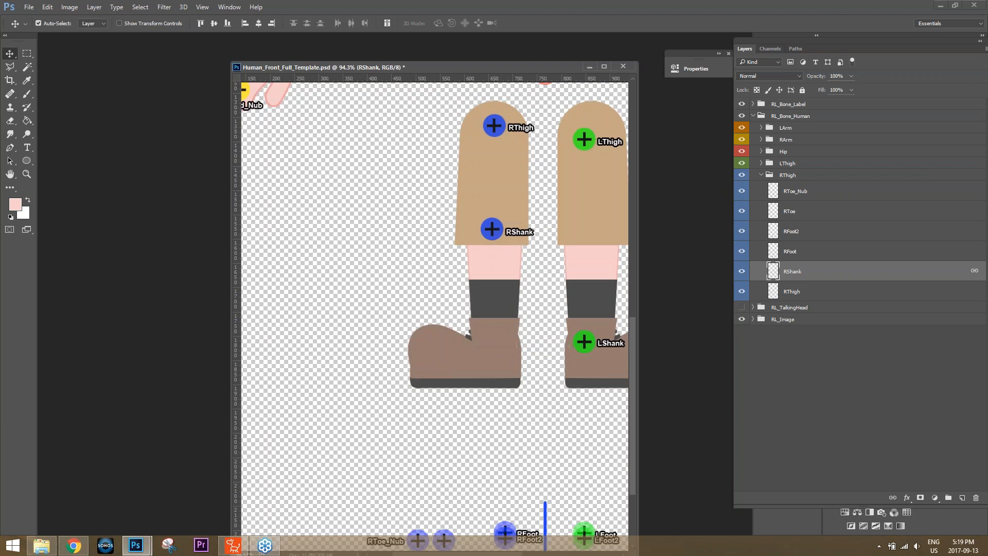
Move the RFoot, RFoot2, RToe and RToe_Nub bones together up onto the right boot, with RFoot at the heel.
click(804, 254)
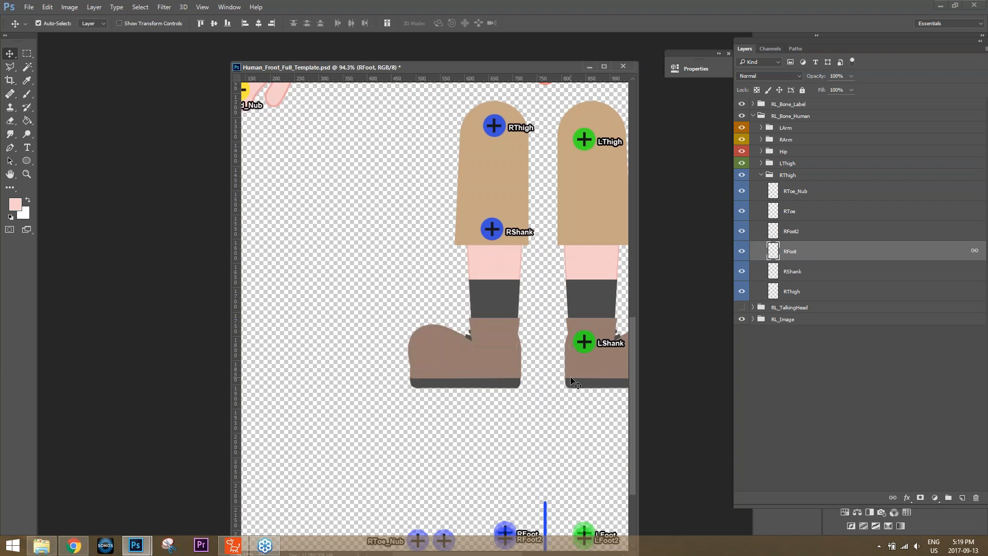
scroll(572, 381, down, 1)
scroll(572, 381, down, 5)
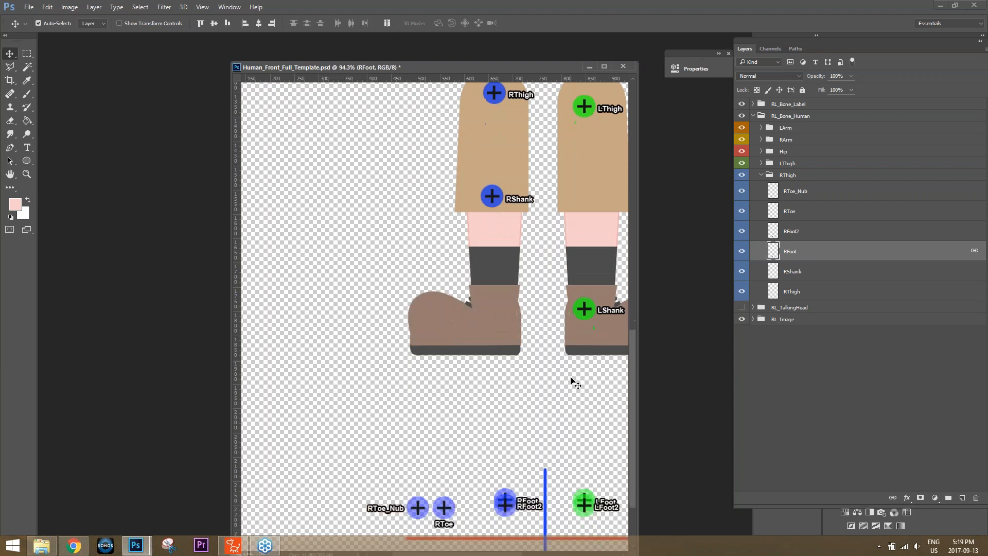
shift+click(803, 191)
mouse_move(510, 487)
mouse_down()
mouse_move(511, 290)
mouse_move(513, 305)
mouse_up()
Pull the RFoot2 bone away from the RFoot bone and put it back over RFoot at the right heel.
click(797, 234)
click(802, 252)
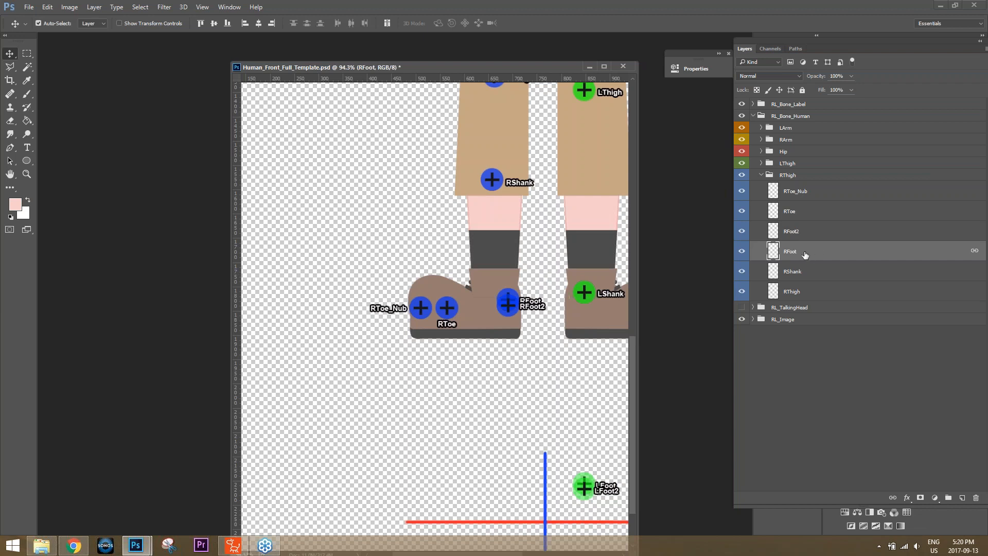
drag(508, 298, 526, 254)
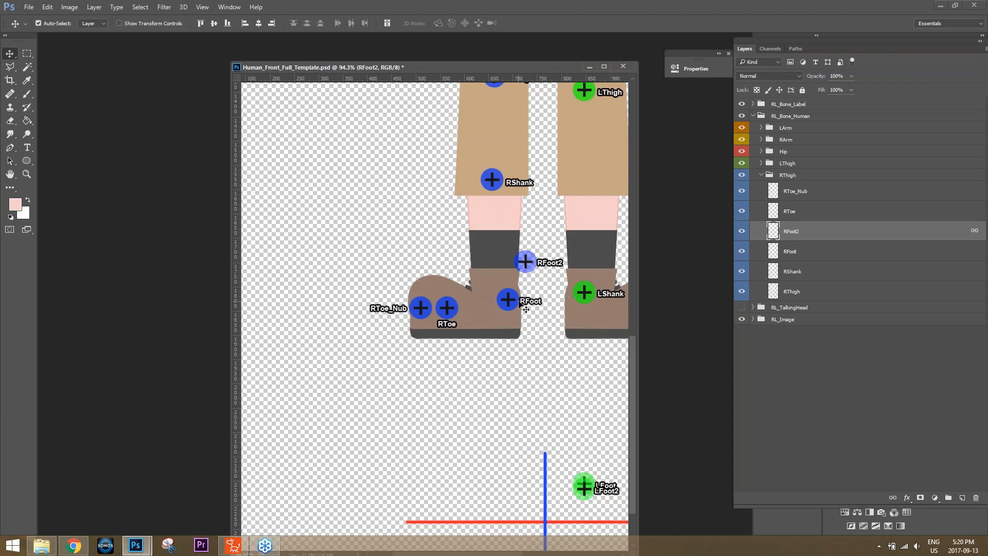
mouse_move(527, 263)
mouse_down()
mouse_move(509, 300)
mouse_move(546, 264)
mouse_up()
click(804, 253)
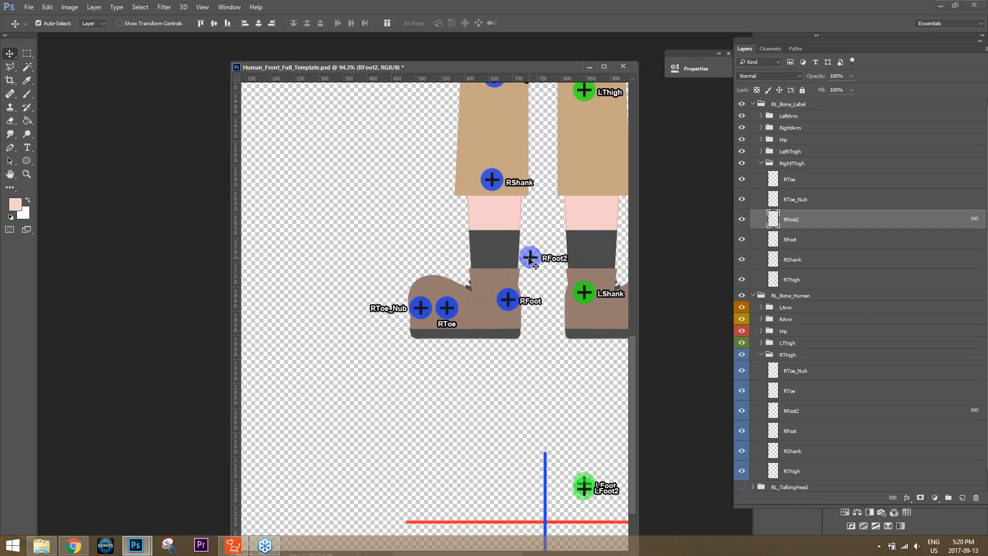
drag(530, 258, 508, 307)
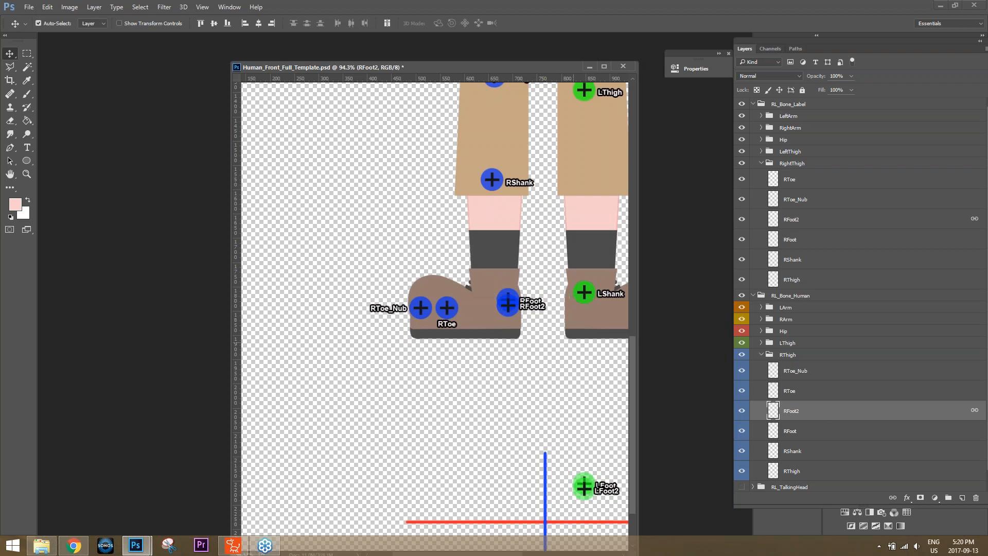
Nudge the RFoot and RFoot2 bones up slightly together, move RToe_Nub to the tip of the right boot, and collapse the RThigh bone subgroup.
ctrl+click(798, 431)
drag(512, 308, 512, 305)
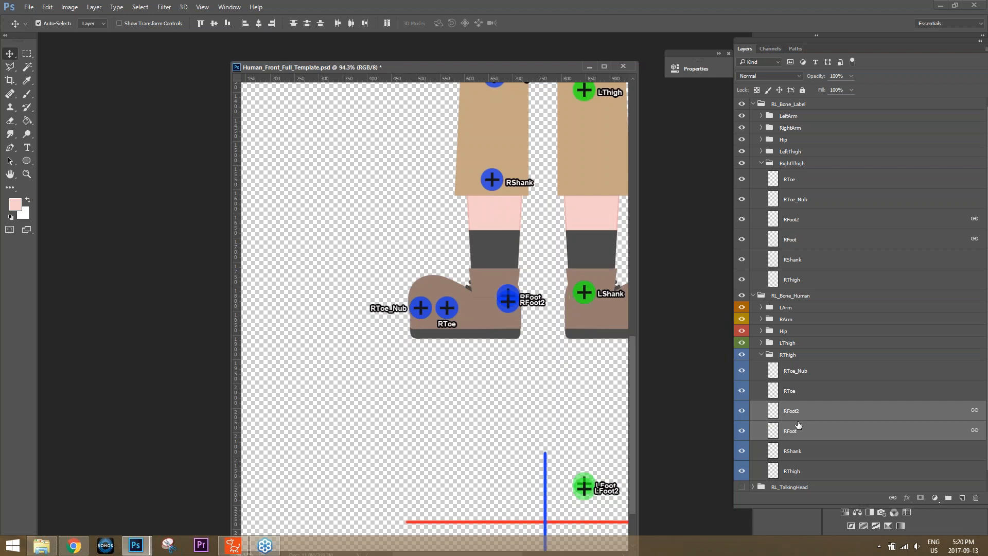
click(795, 392)
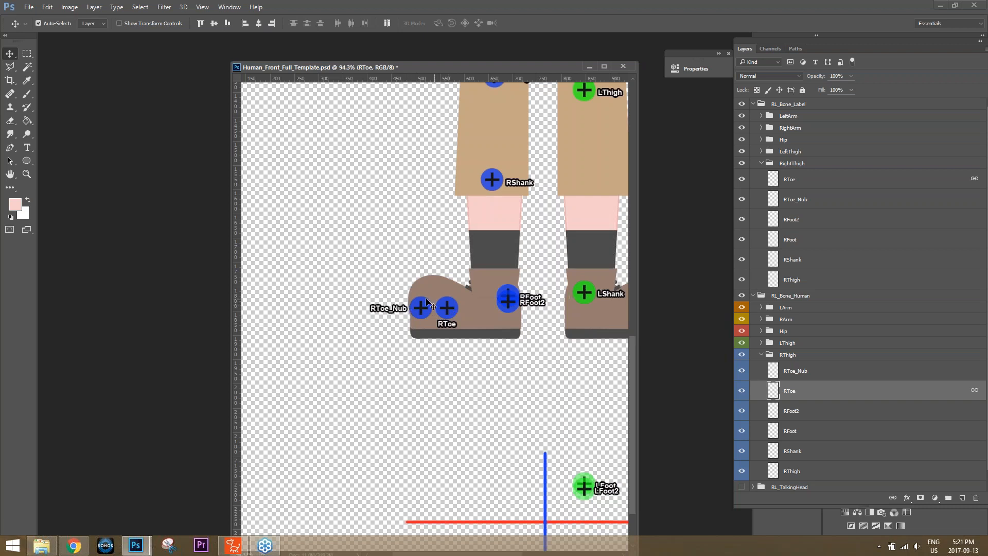
click(797, 373)
drag(425, 312, 414, 312)
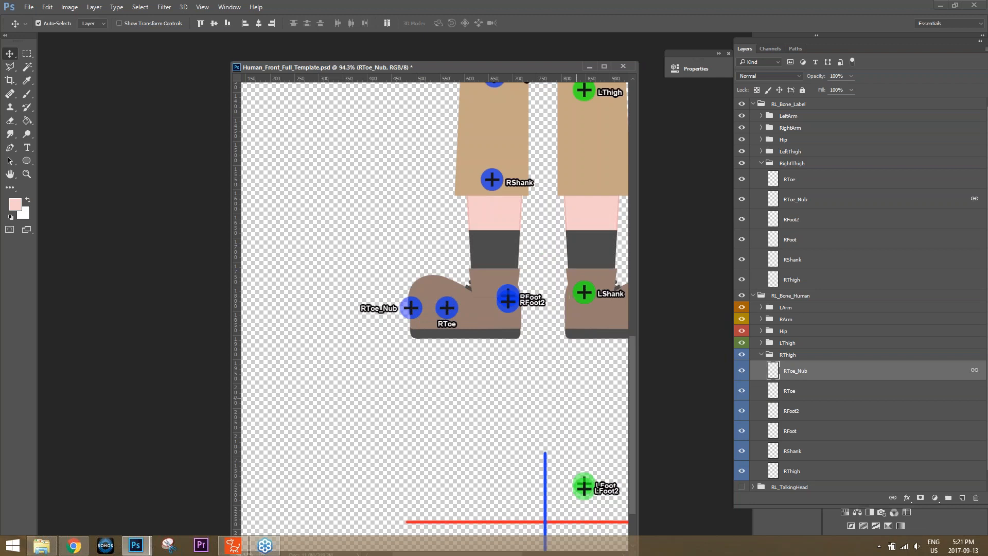
click(761, 354)
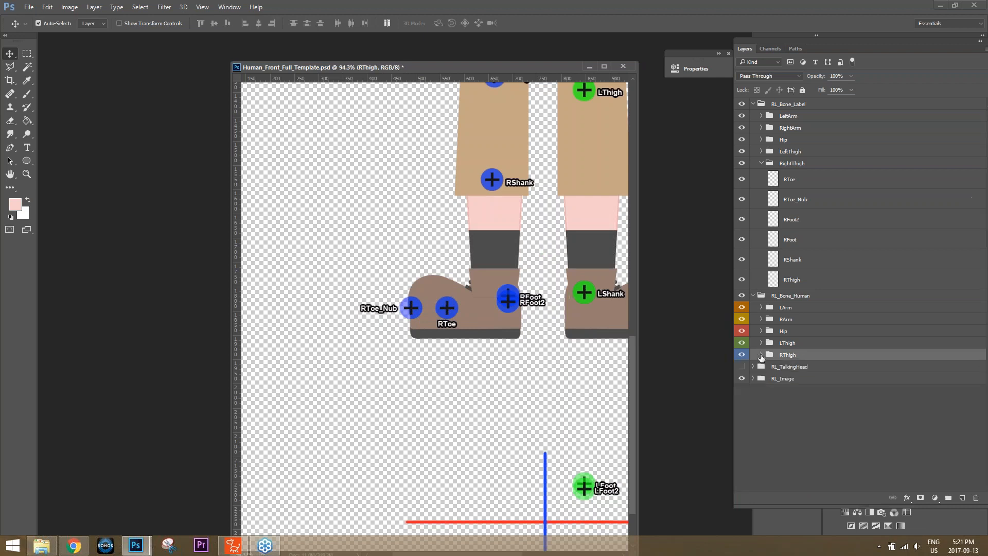
Move the LThigh bone to the centre of the left thigh's rounded top and the LShank bone to the left knee.
click(761, 343)
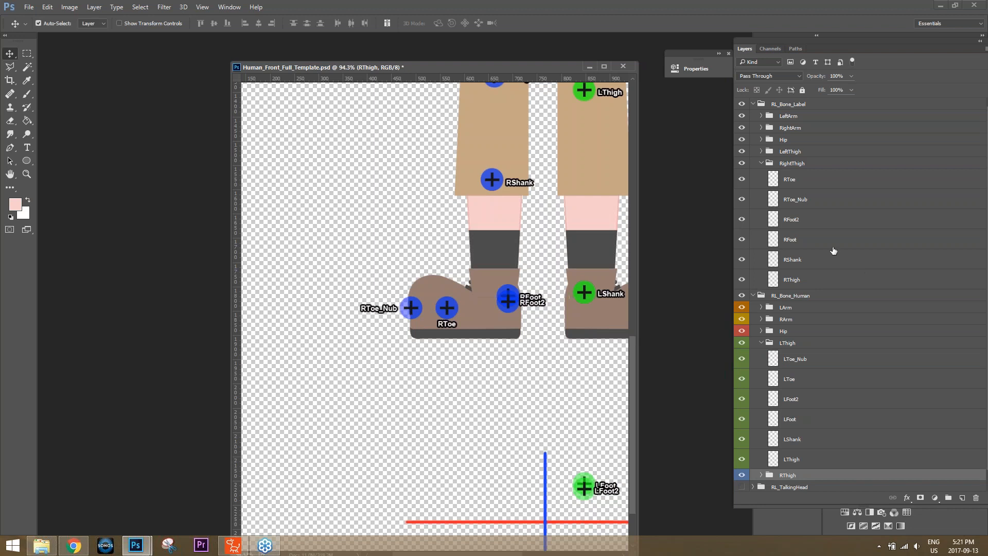
drag(586, 338, 457, 375)
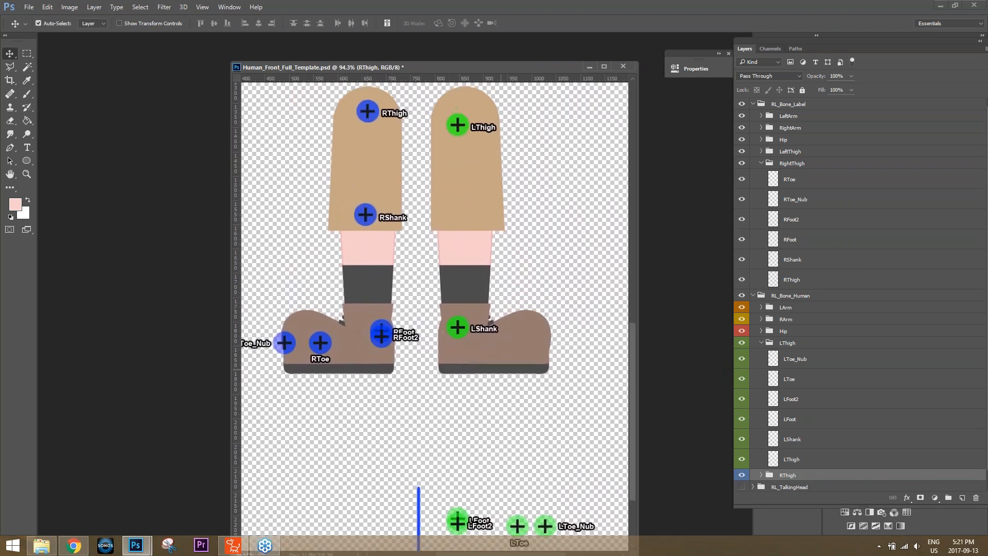
click(829, 465)
drag(458, 125, 468, 111)
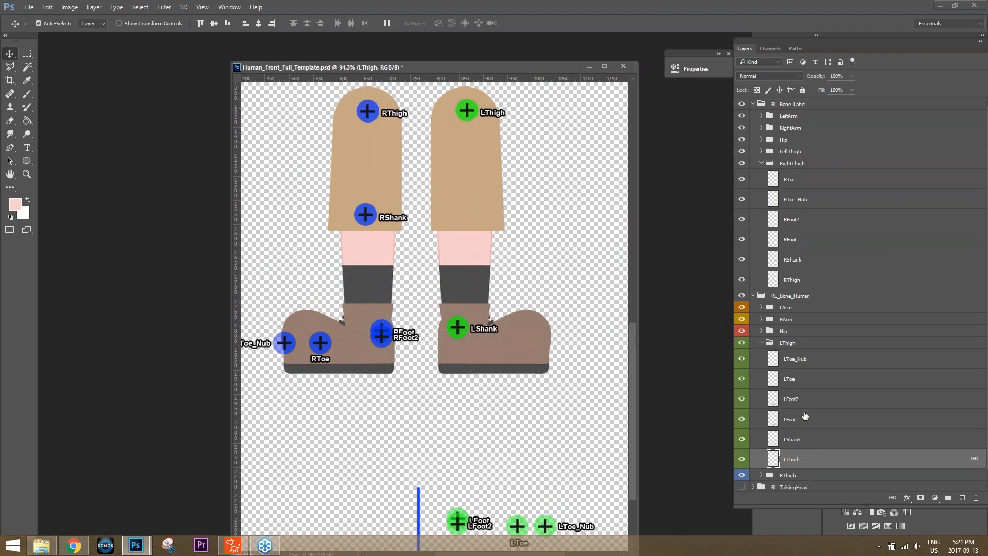
click(791, 442)
mouse_move(455, 331)
mouse_down()
mouse_move(472, 209)
mouse_move(456, 212)
mouse_move(466, 216)
mouse_up()
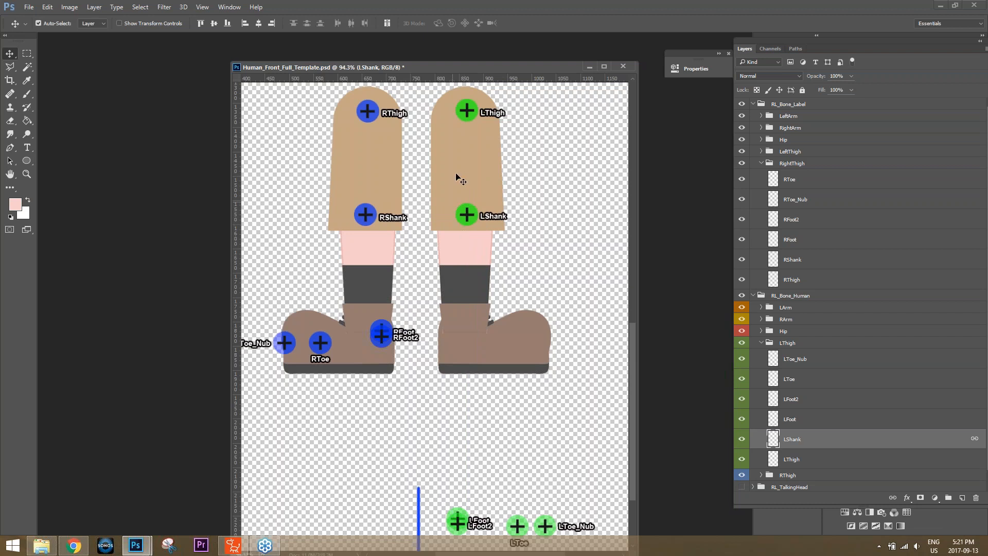
Move the LFoot, LFoot2, LToe and LToe_Nub bones together onto the left boot, and shift LToe_Nub to the boot's tip.
click(799, 423)
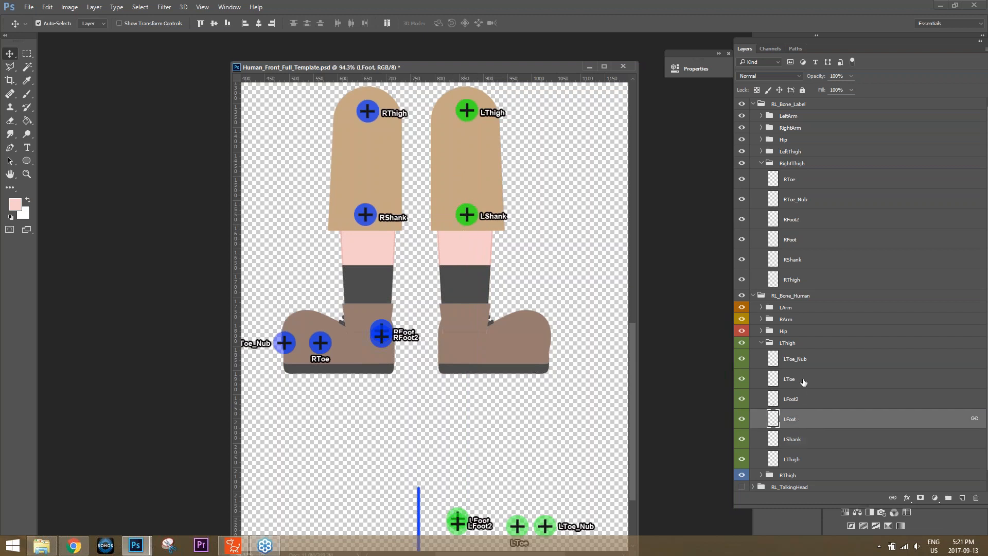
shift+click(802, 360)
scroll(546, 416, down, 2)
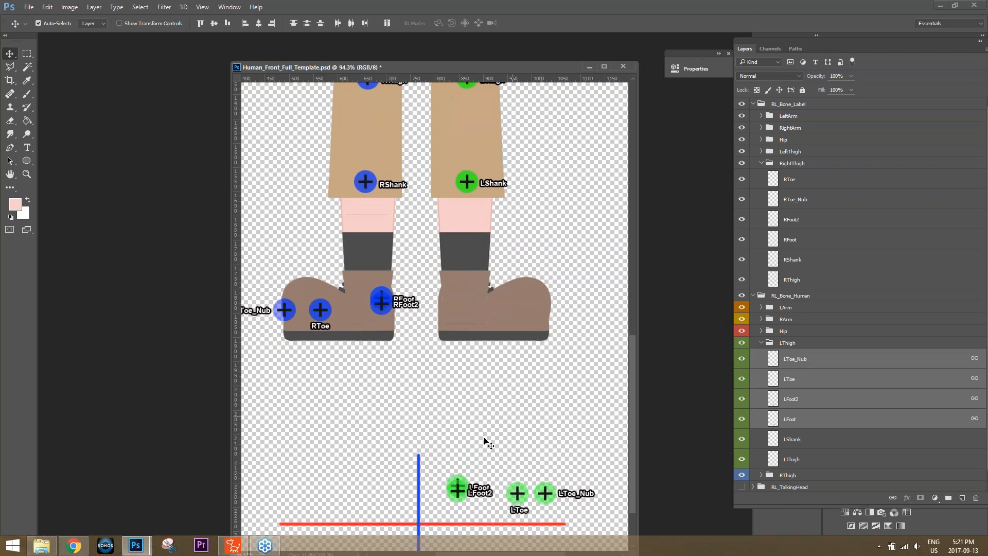
drag(457, 490, 449, 306)
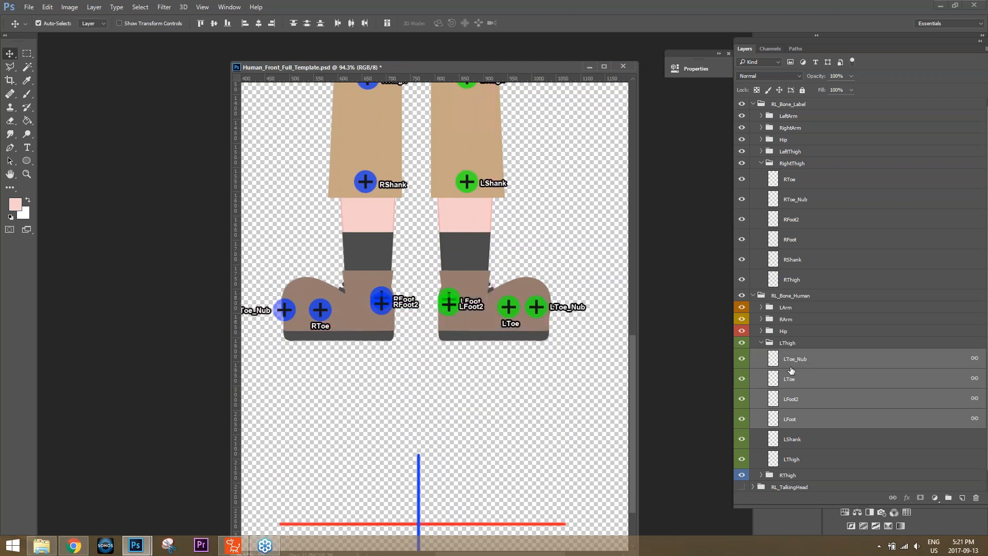
click(802, 420)
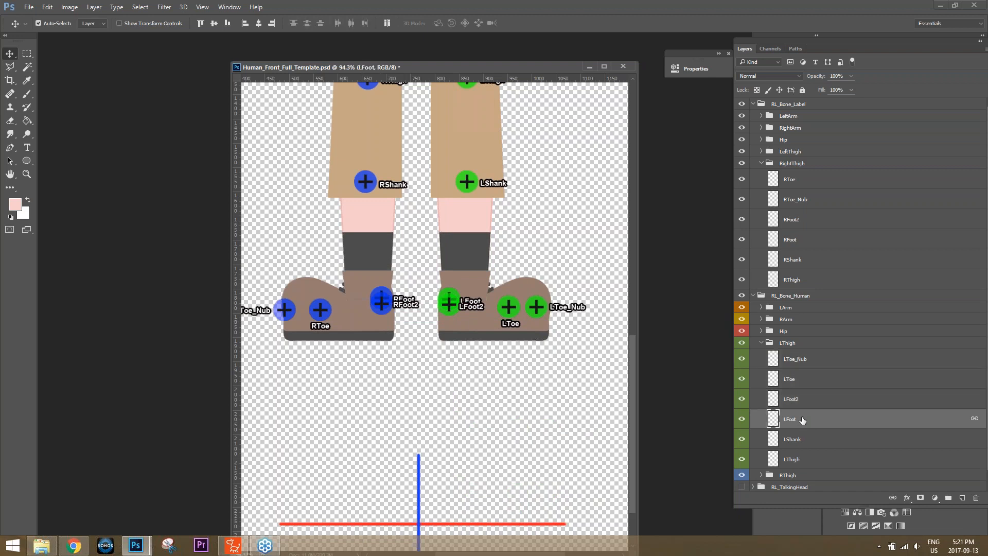
click(803, 359)
drag(537, 311, 550, 313)
Collapse the LThigh bone subgroup and move the ObjectPivot layer straight up about 377 px so its red line meets the boot soles.
scroll(556, 329, up, 4)
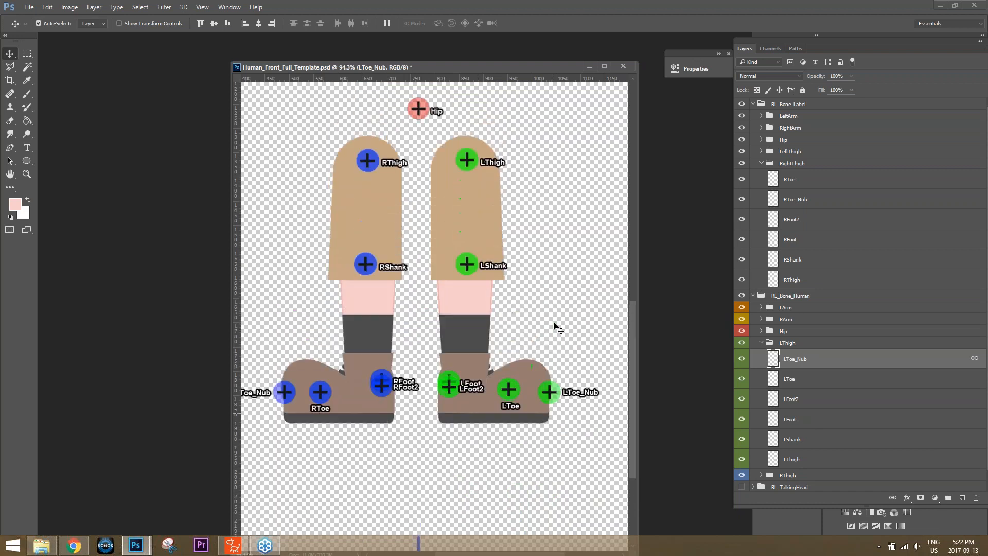
scroll(558, 329, down, 5)
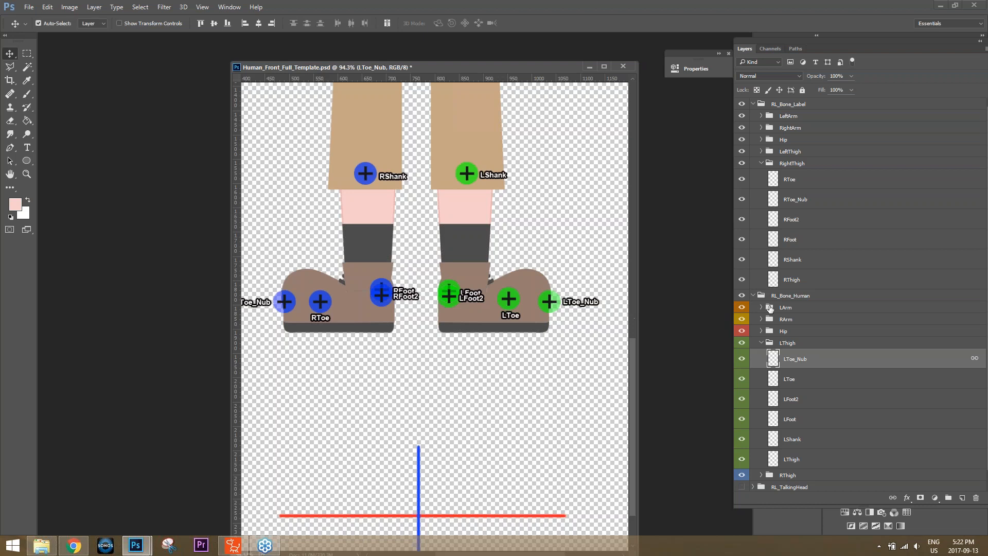
scroll(465, 463, down, 3)
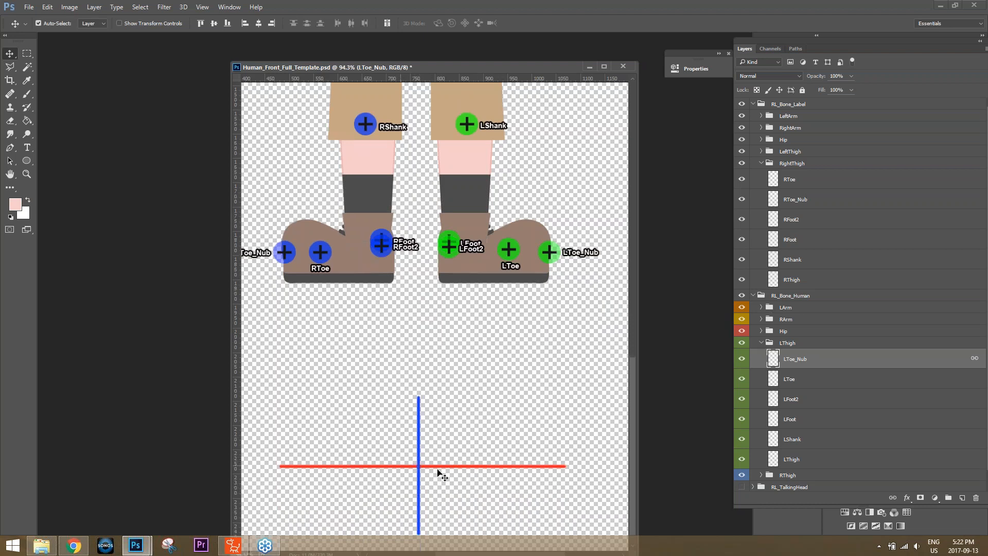
click(762, 343)
click(761, 331)
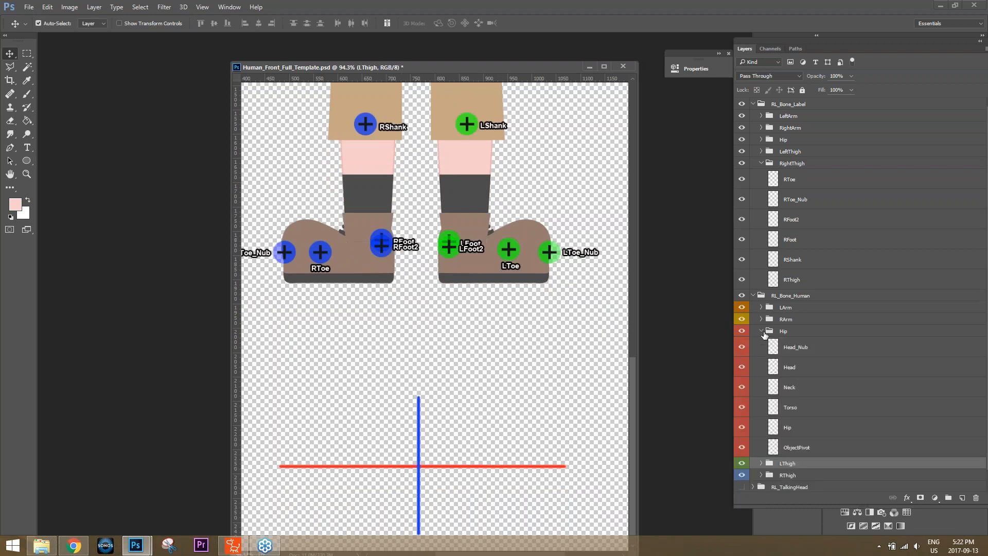
click(795, 447)
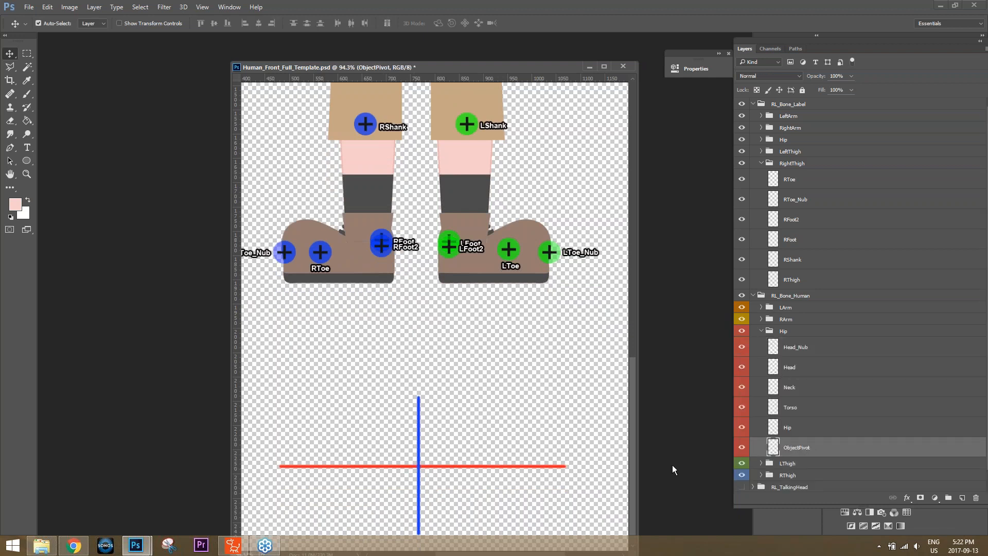
scroll(420, 470, down, 1)
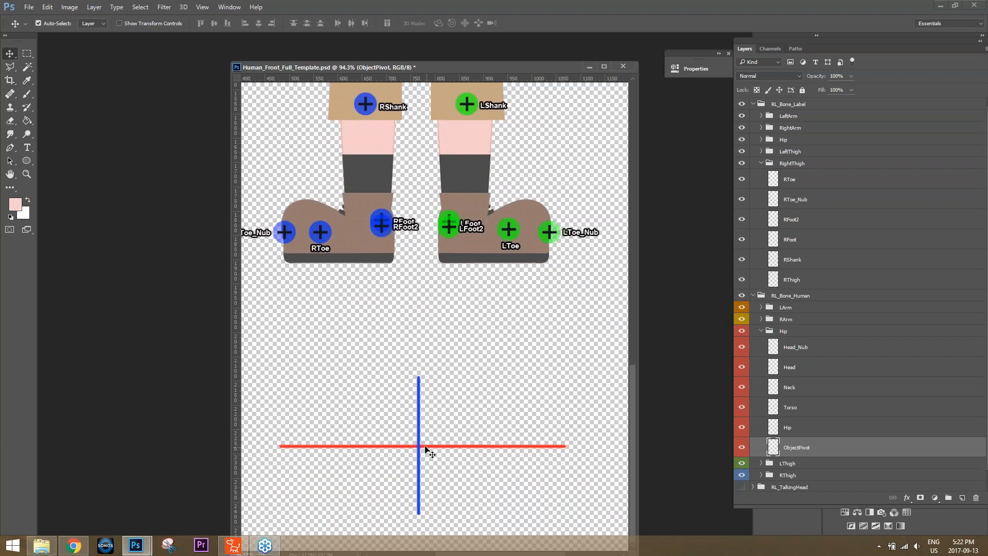
drag(424, 448, 443, 266)
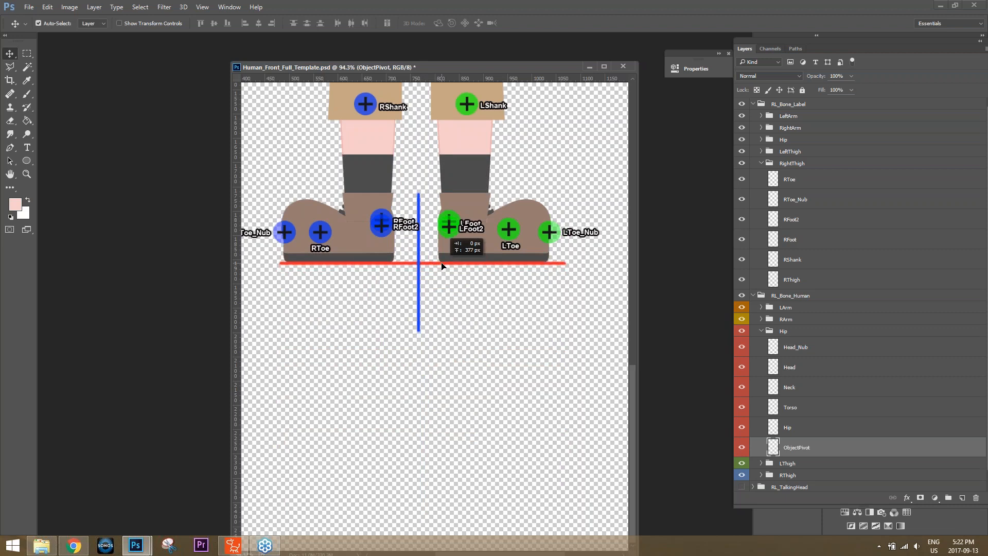
drag(441, 264, 441, 264)
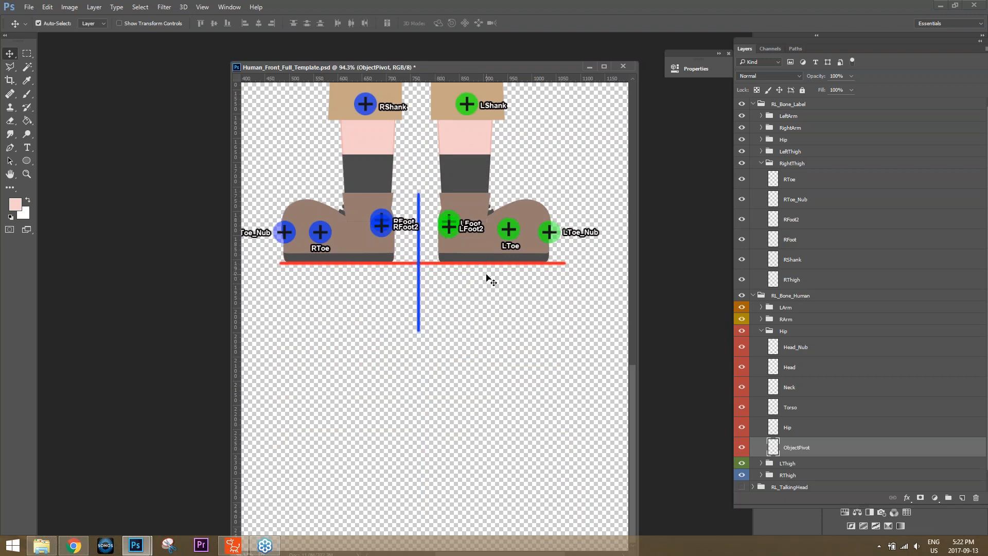
scroll(563, 342, up, 5)
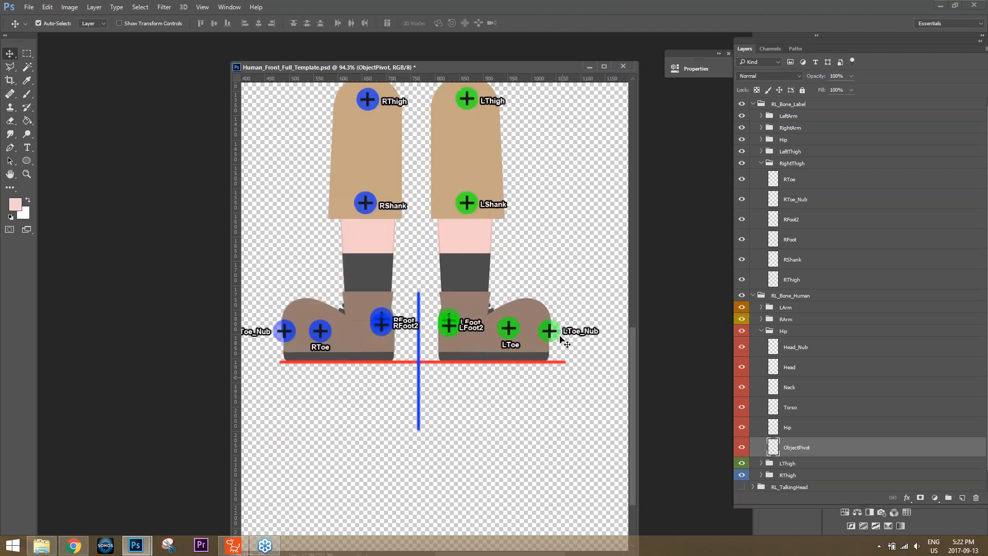
scroll(563, 342, up, 1)
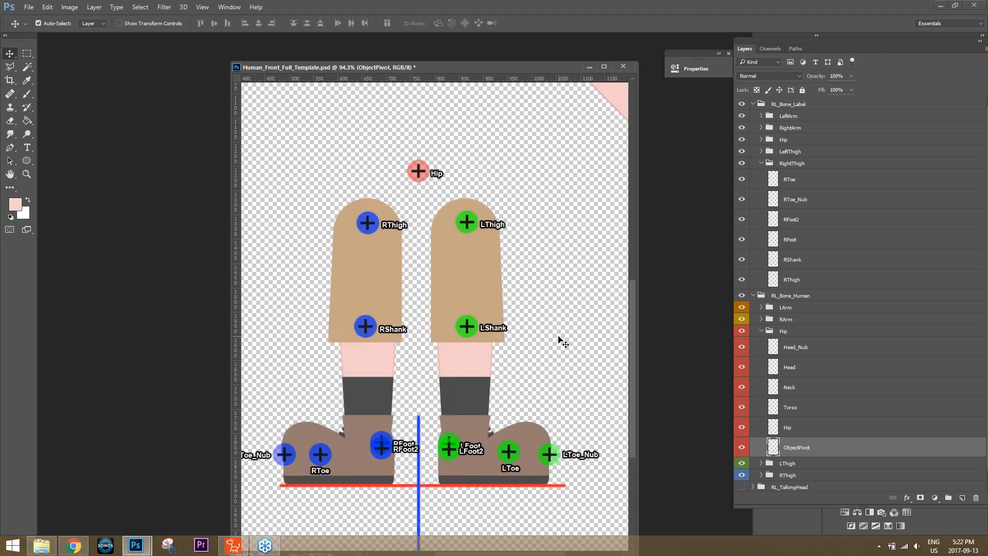
Collapse the RightThigh label subgroup, show the torso artwork in RL_Image's Hip group again, and collapse that group.
click(761, 163)
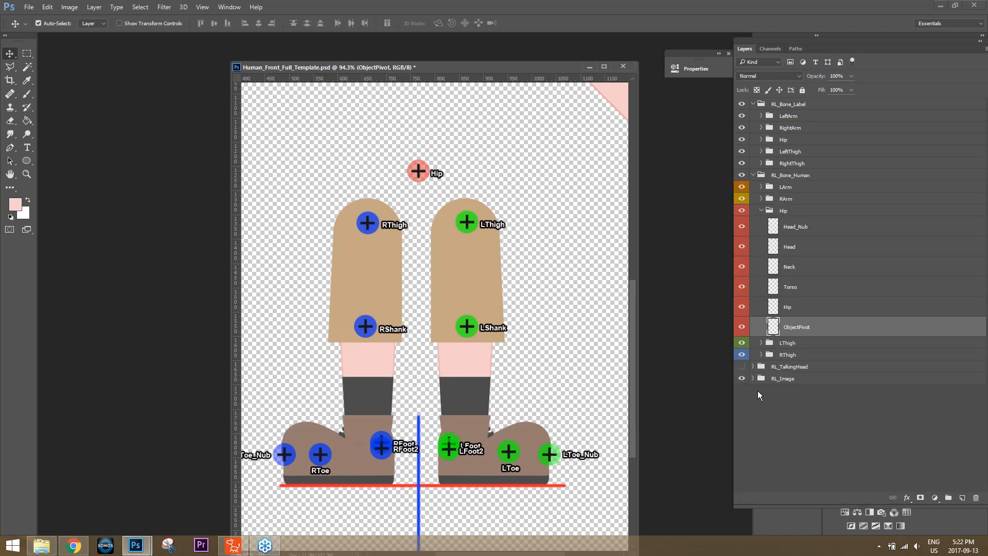
click(753, 379)
click(761, 438)
click(742, 418)
scroll(597, 306, up, 8)
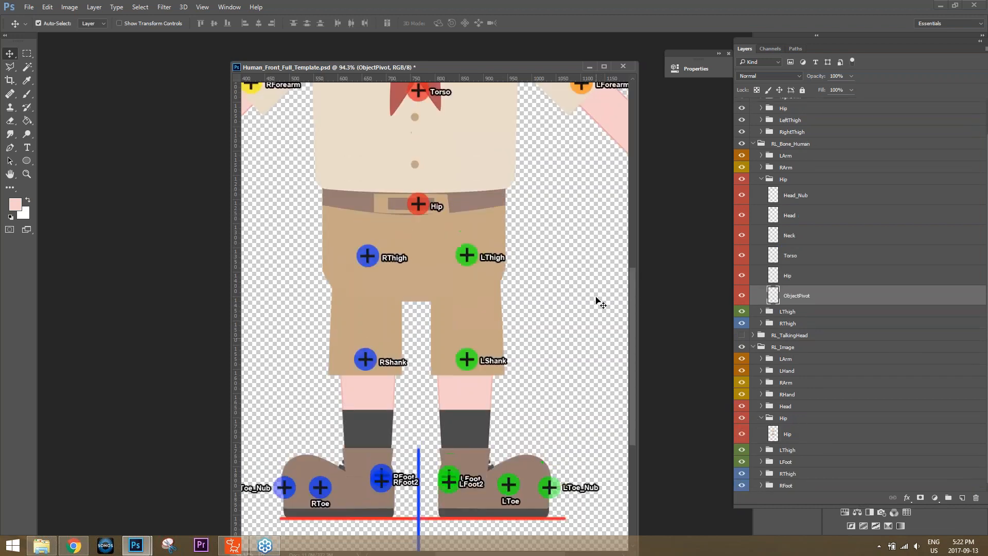
scroll(597, 306, up, 1)
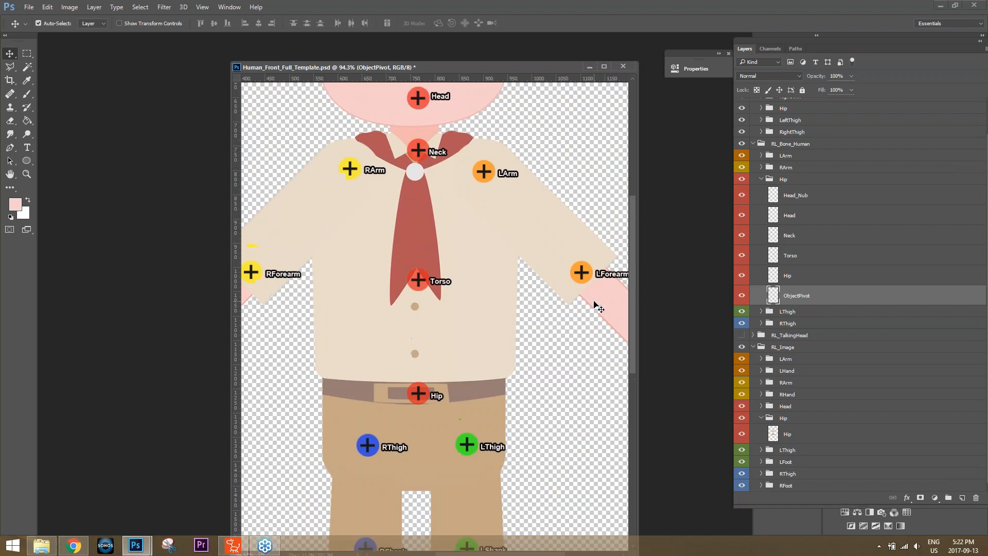
scroll(566, 288, down, 2)
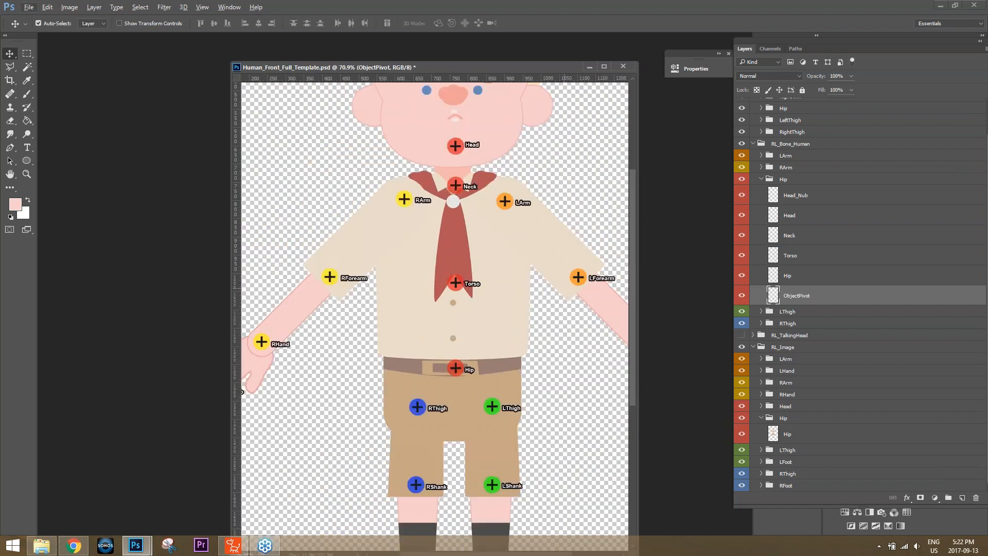
scroll(631, 243, up, 2)
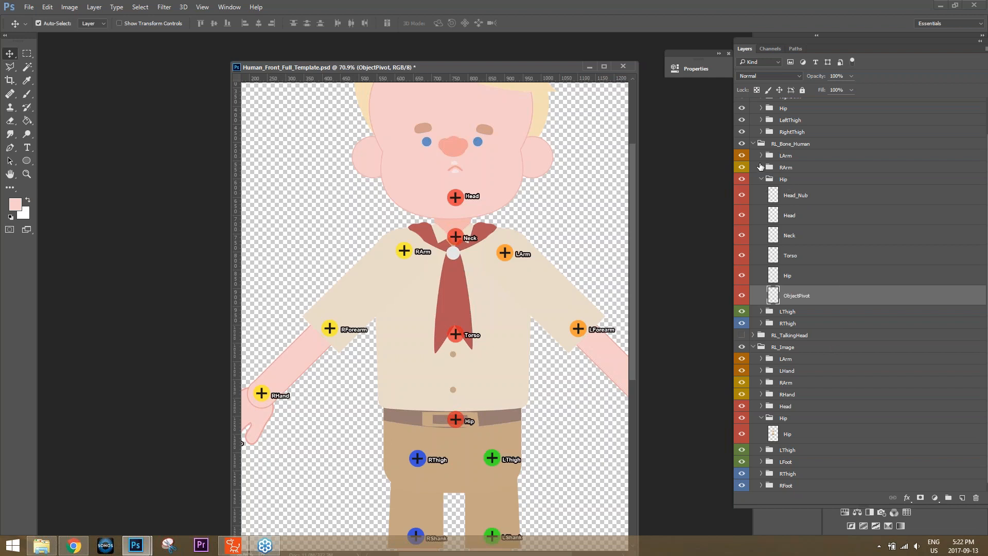
click(762, 419)
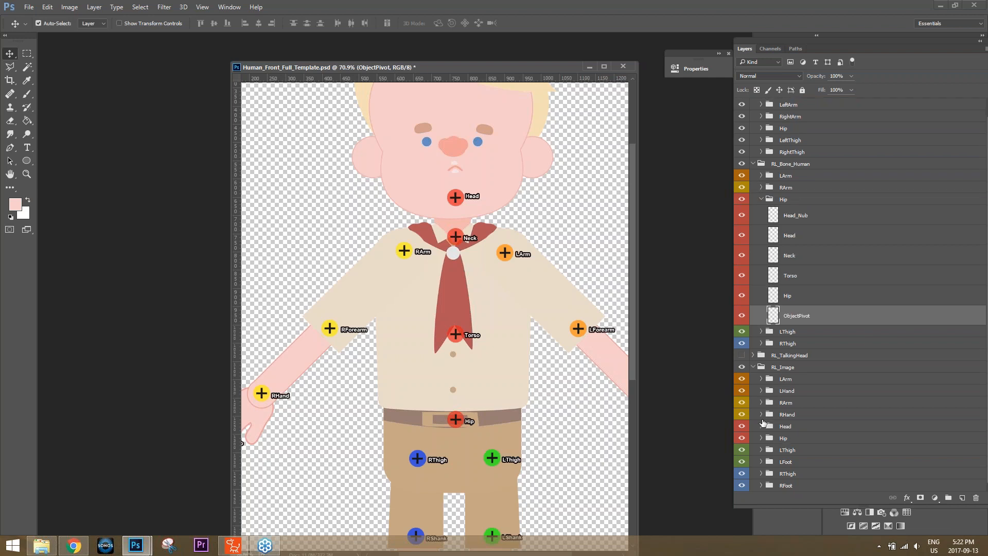
Move the Hip bone down below the belt between the thigh bones and the Torso bone straight down to just above the belt.
click(789, 299)
scroll(461, 432, down, 1)
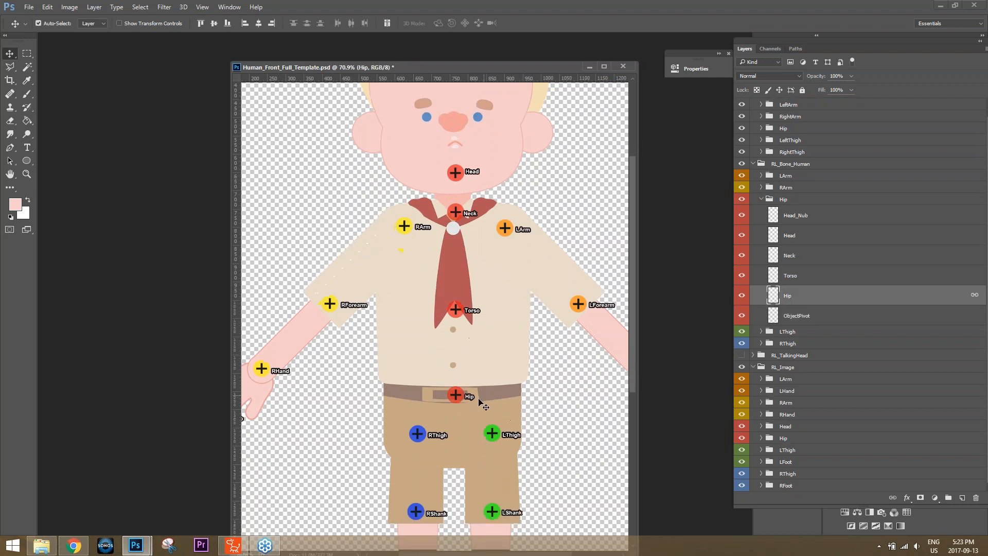
scroll(487, 397, down, 1)
drag(462, 364, 459, 393)
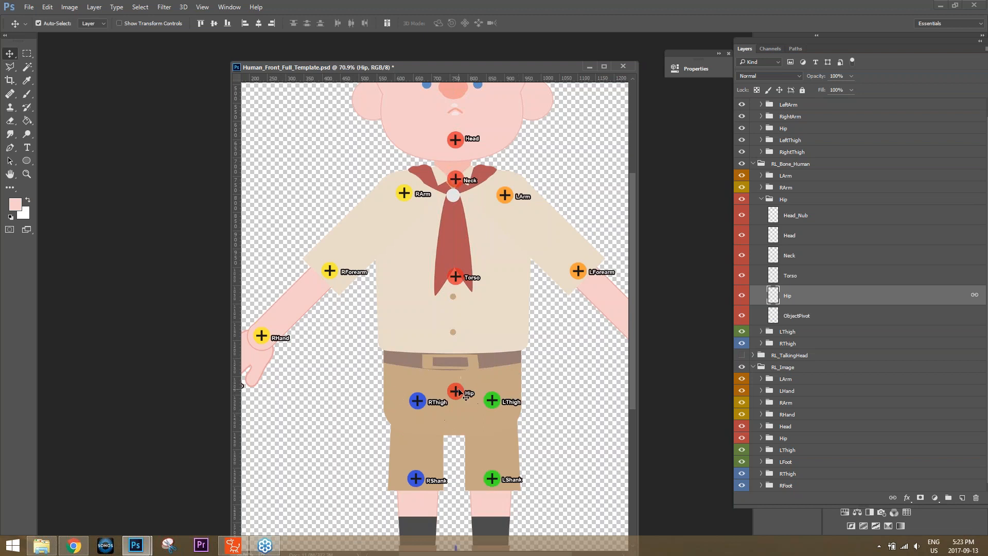
click(791, 279)
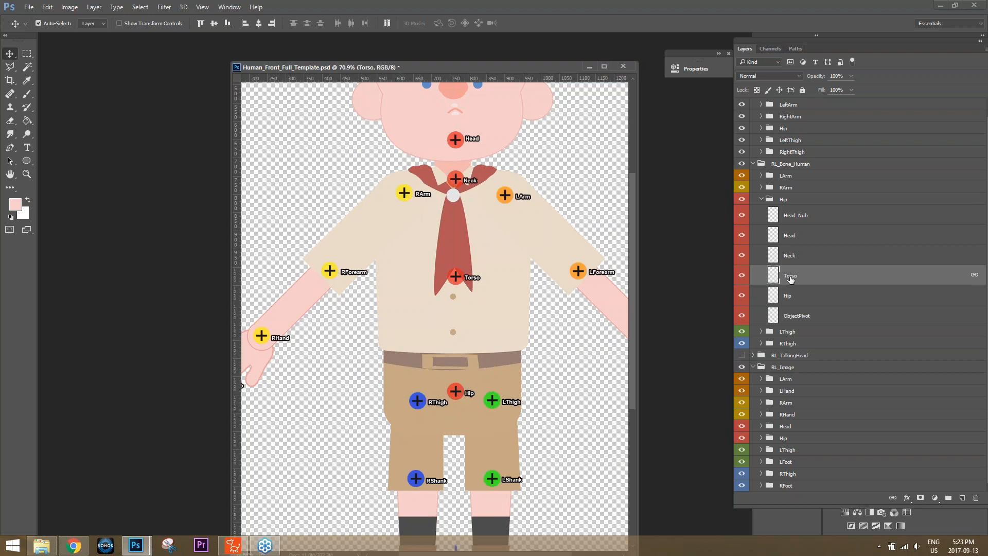
drag(456, 281, 455, 338)
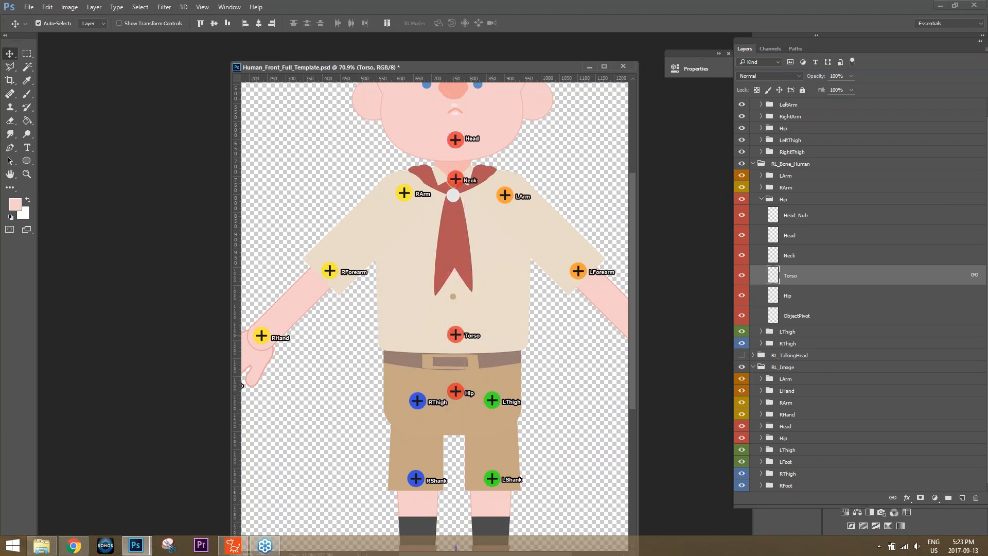
Nudge the Neck bone slightly down at the collar and the Head bone about 5 px down at the chin.
click(802, 260)
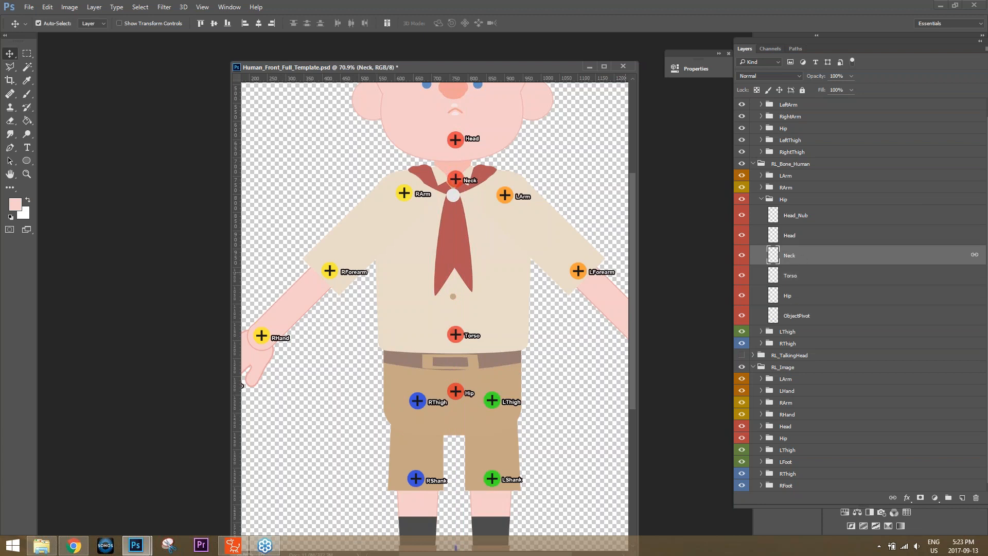
scroll(535, 319, up, 3)
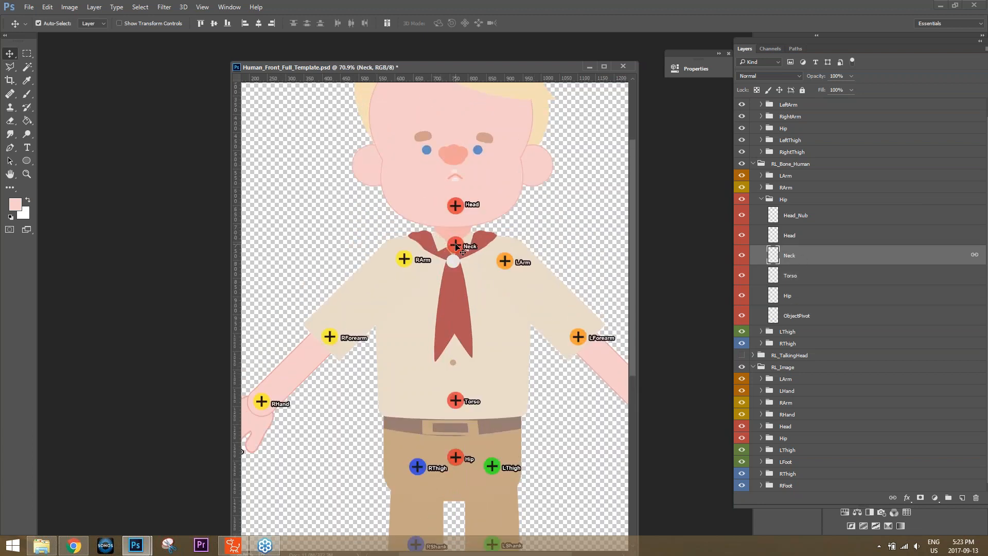
drag(455, 246, 455, 249)
click(791, 235)
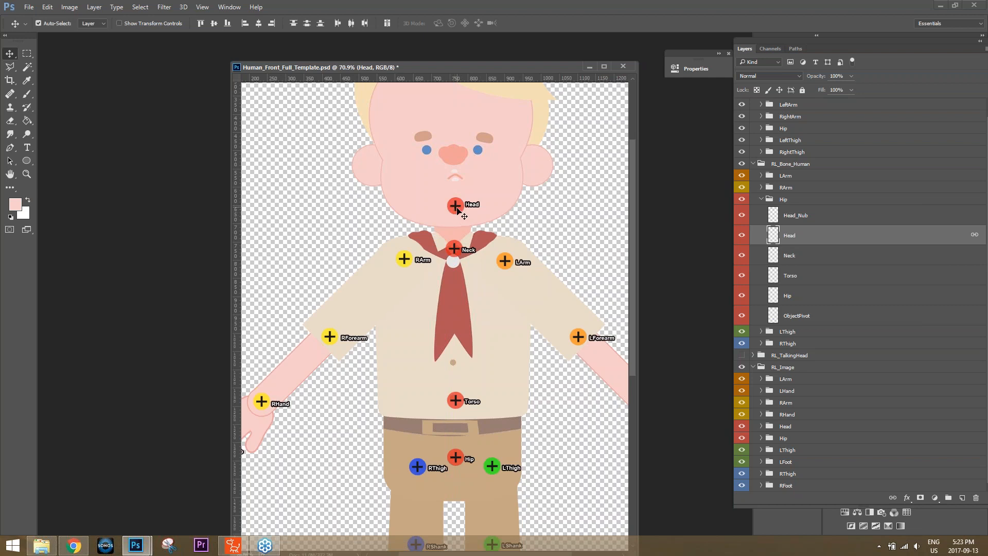
drag(455, 205, 455, 207)
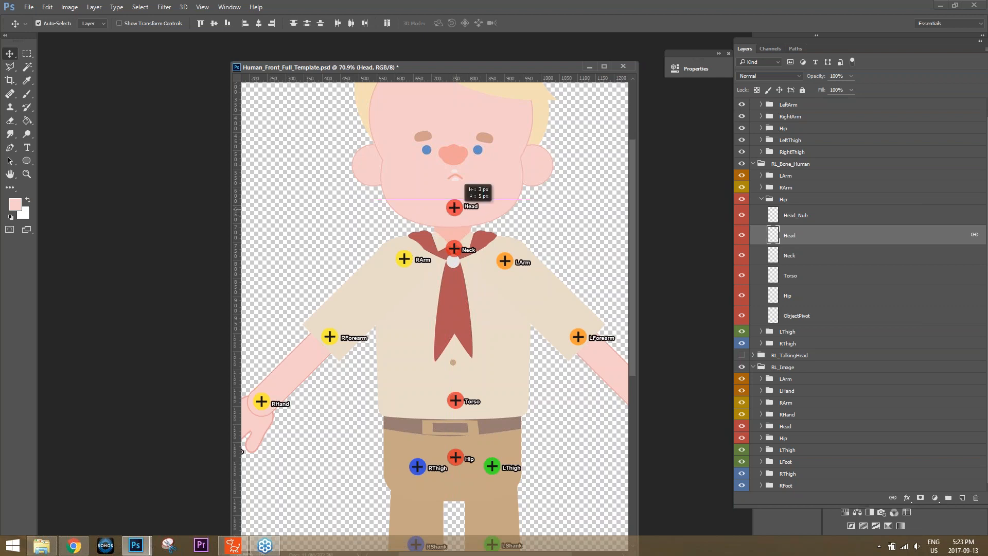
Move the Head_Nub bone up into the hair near the top of the head and collapse the Hip bone subgroup.
scroll(552, 308, up, 4)
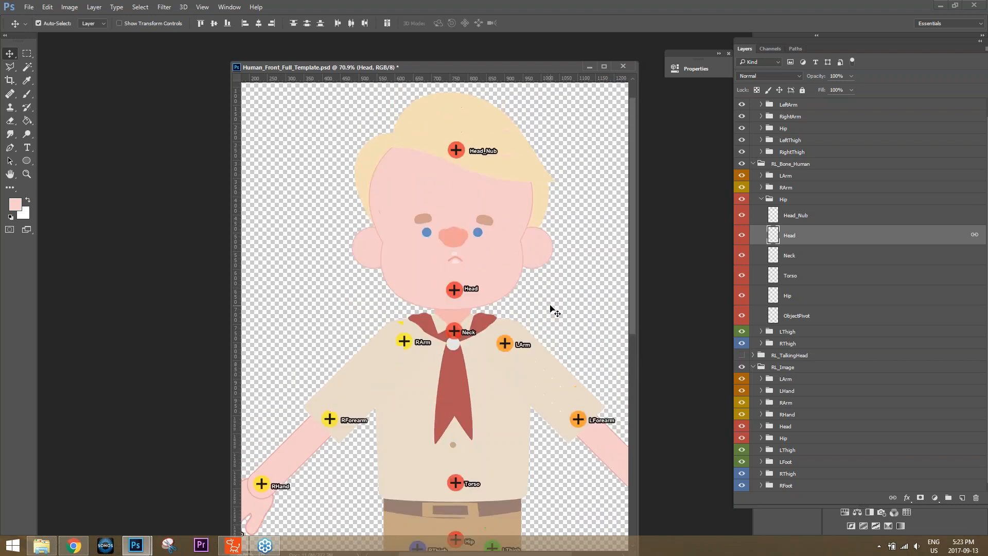
scroll(552, 309, up, 1)
click(802, 216)
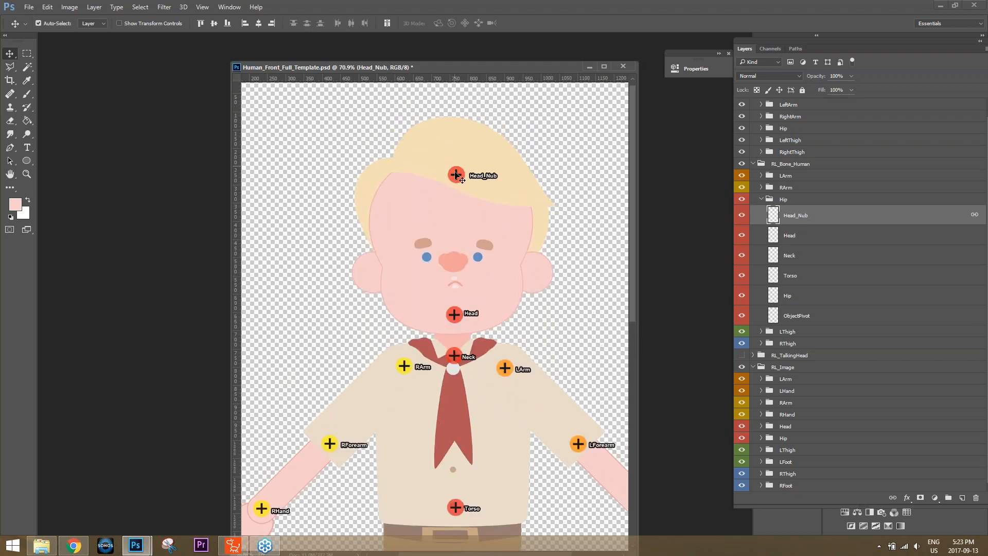
drag(455, 175, 457, 144)
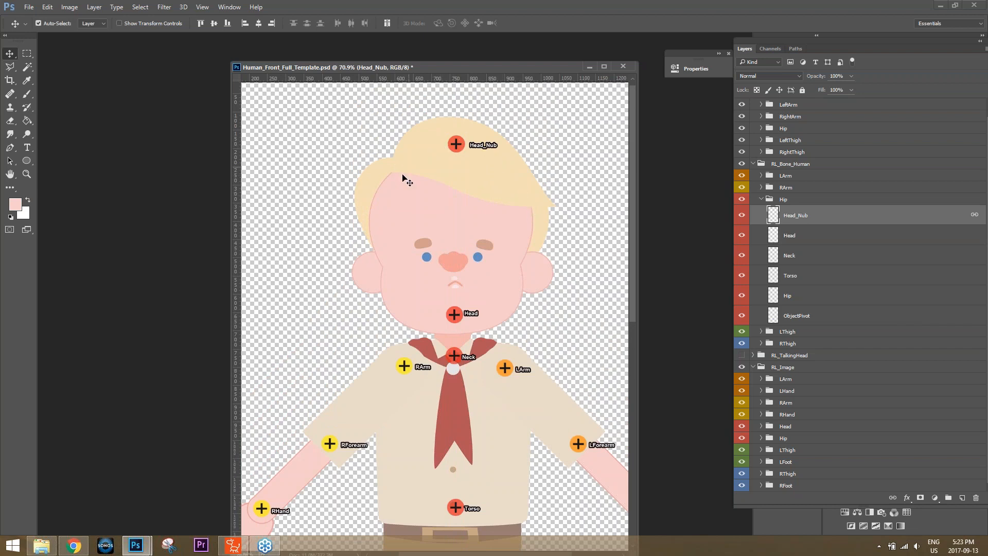
scroll(558, 273, down, 3)
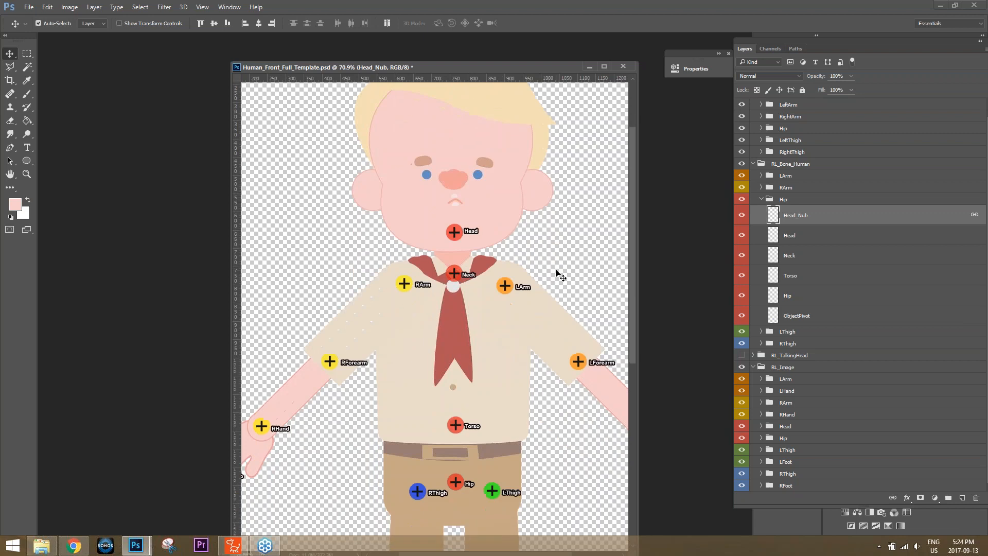
scroll(542, 244, down, 5)
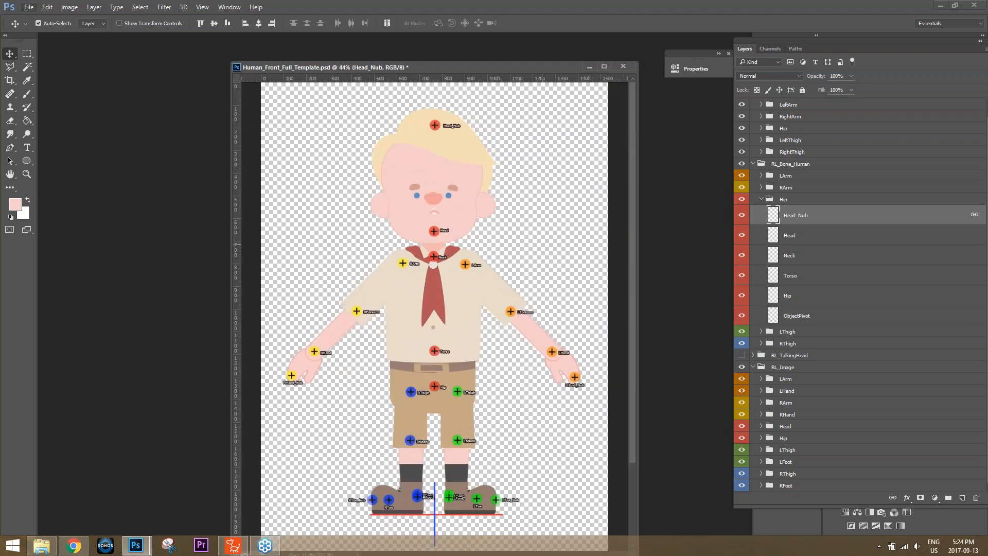
click(762, 199)
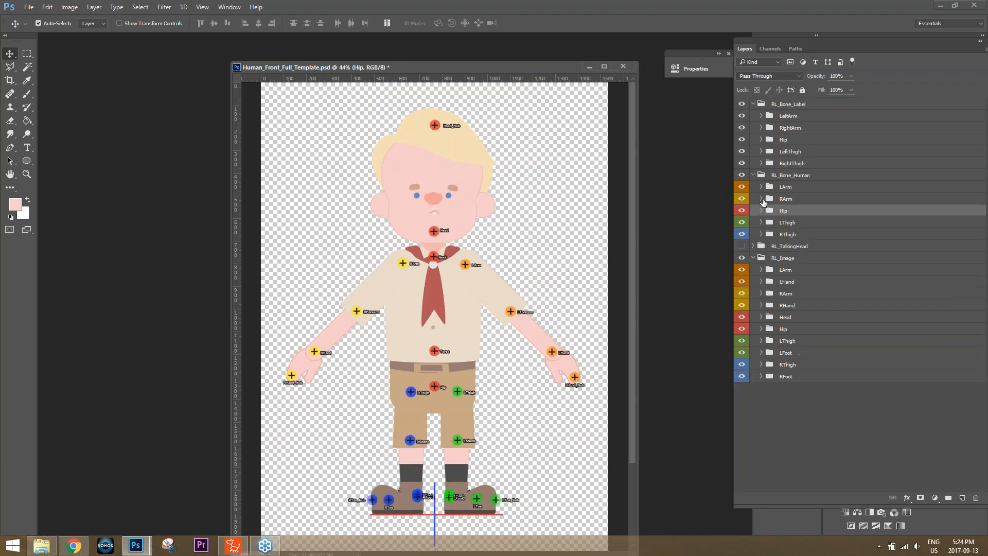
Save the document to the Desktop as a PSD named "basic dude" with layers and Maximize Compatibility kept on.
click(28, 7)
click(46, 124)
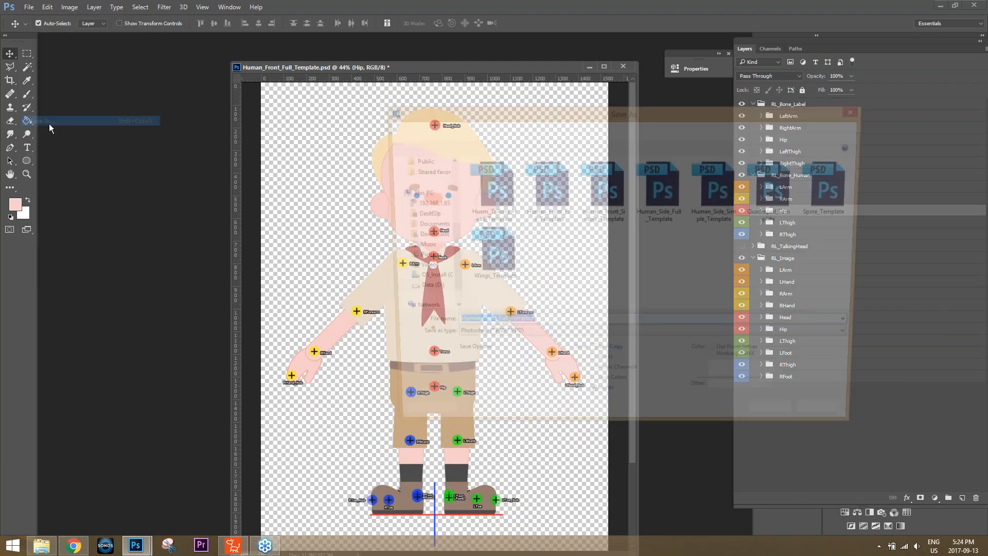
drag(446, 227, 446, 170)
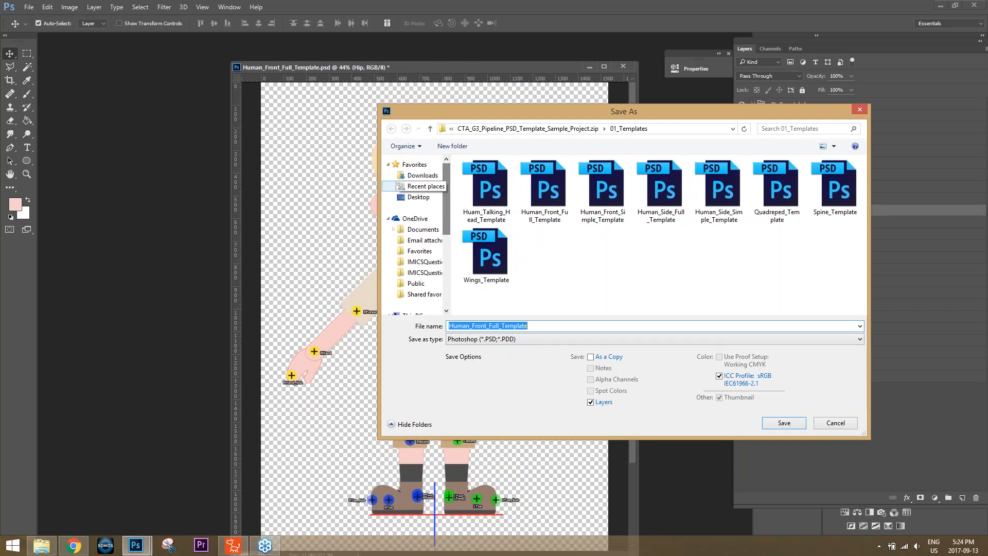
click(418, 197)
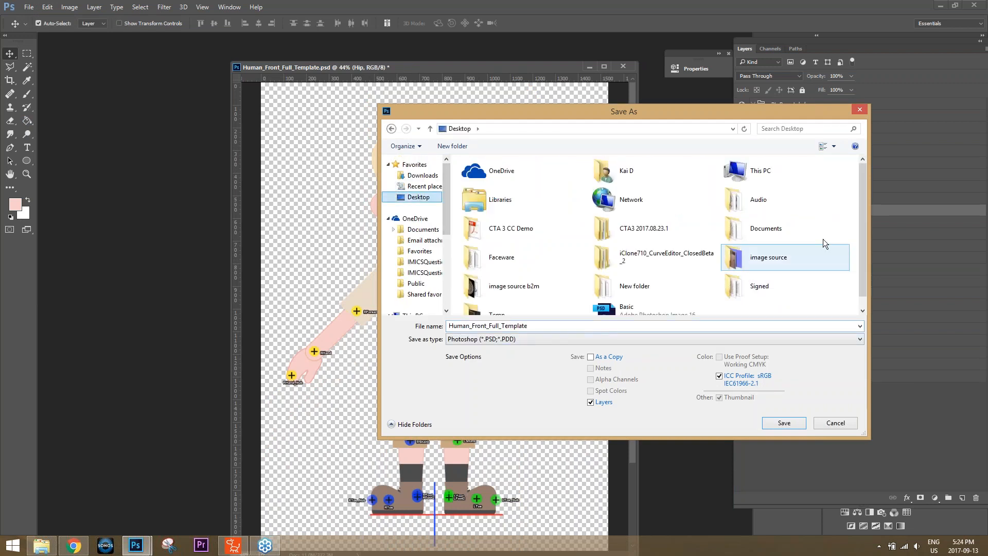
drag(863, 216, 869, 242)
double_click(489, 326)
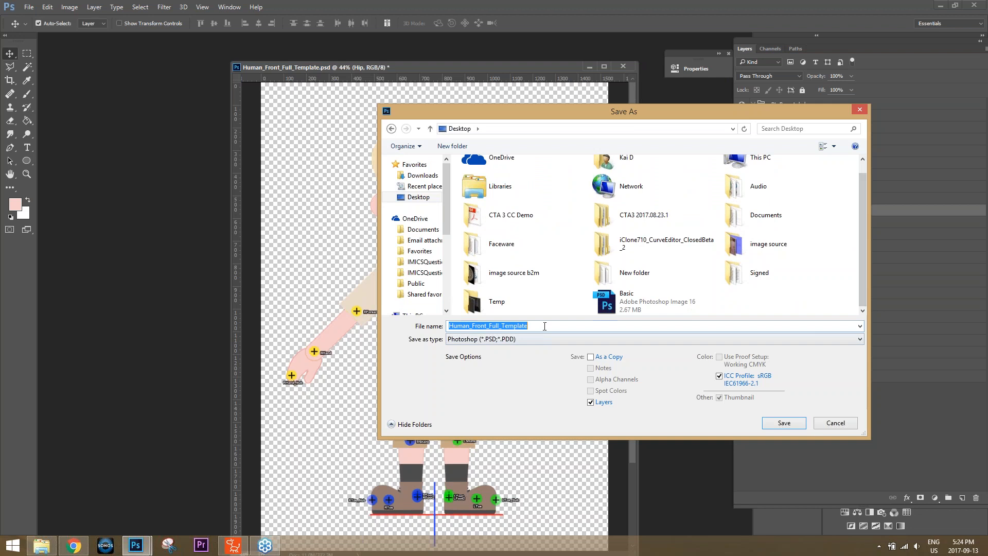
text(basic d)
text(emo)
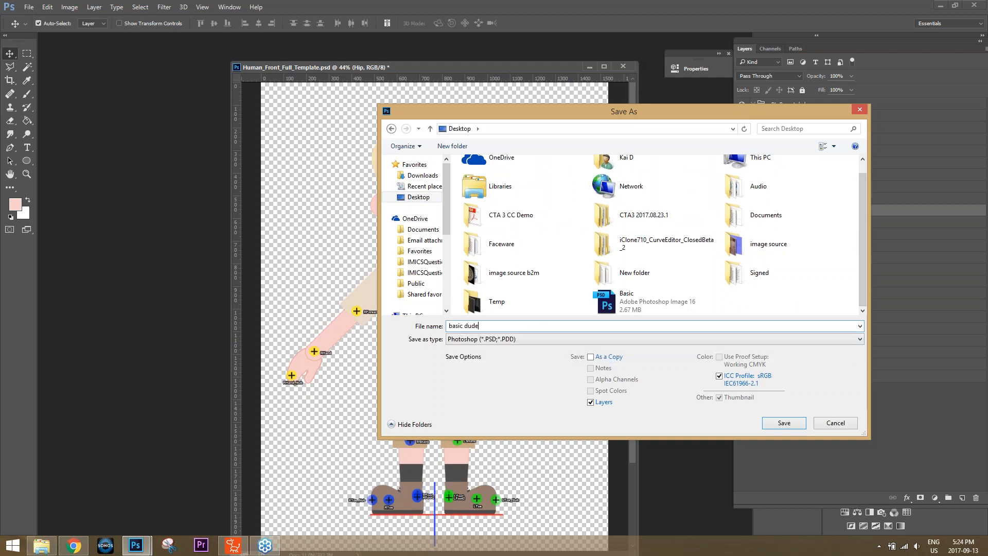
key(Return)
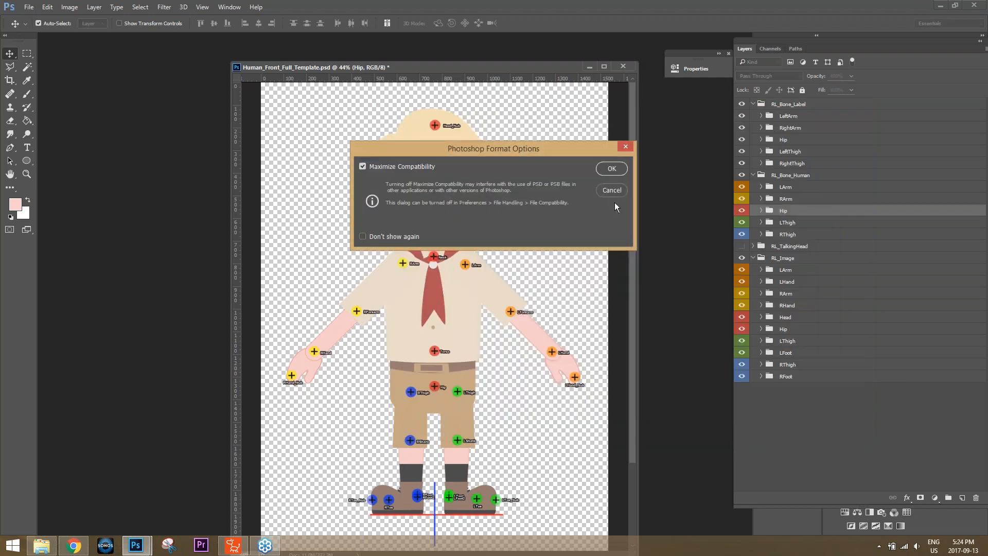
click(612, 169)
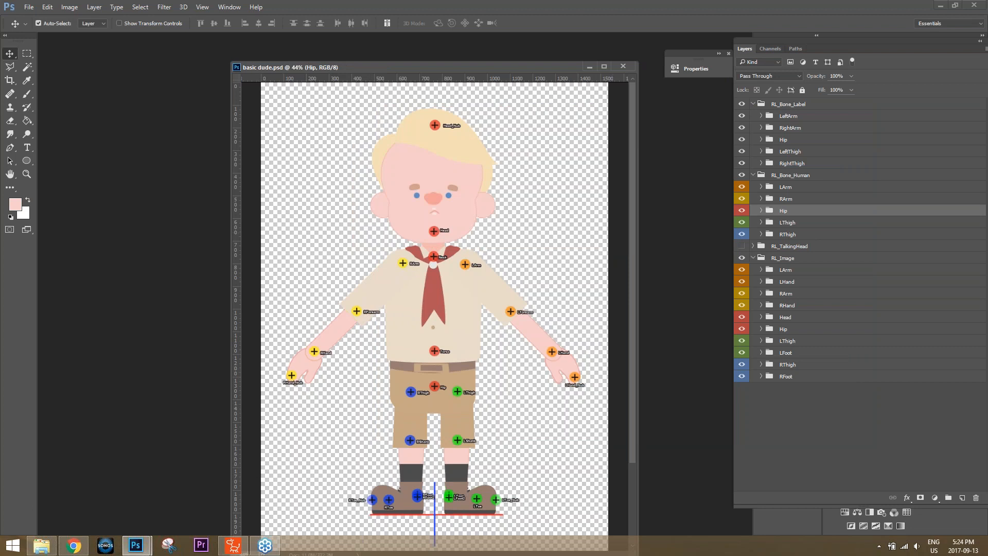
Switch to CrazyTalk Animator 3 and start a new project, discarding the current one without saving.
click(234, 544)
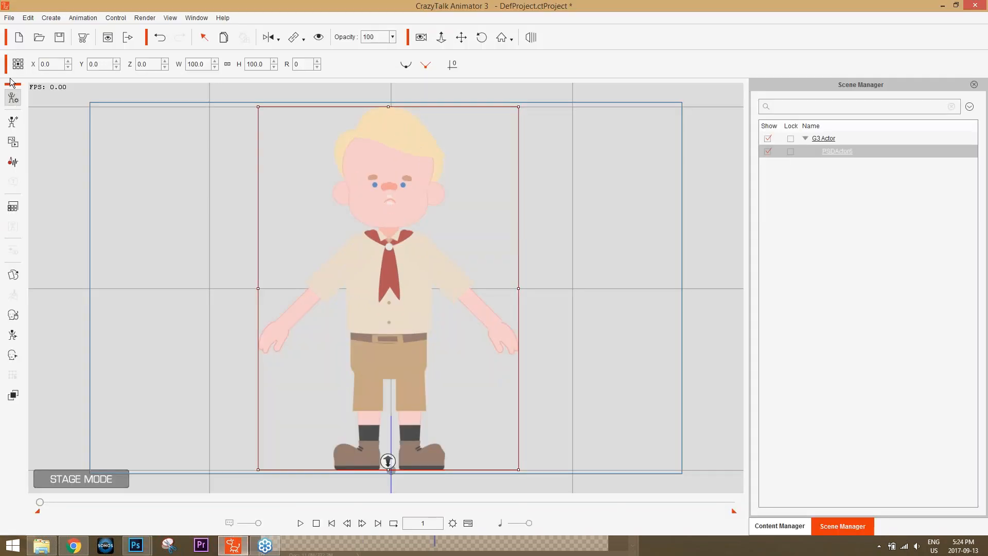
click(19, 41)
click(508, 297)
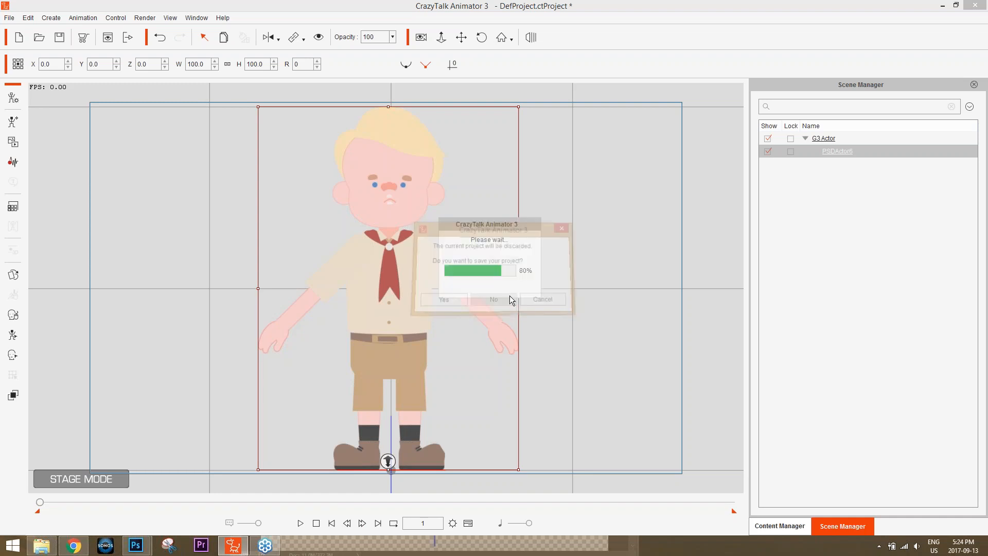
Create a character from the "basic dude" PSD file on the Desktop.
click(13, 127)
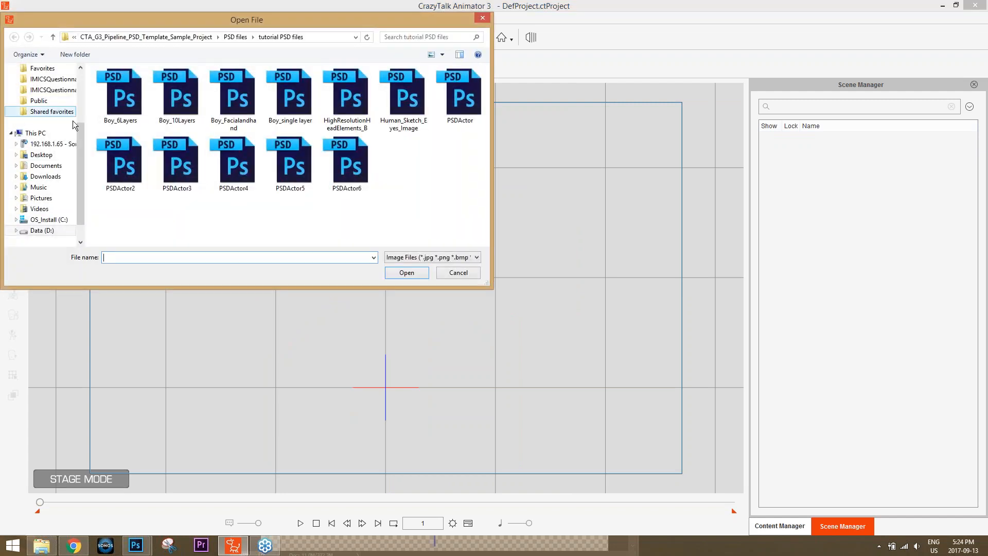
drag(82, 132, 86, 78)
click(45, 106)
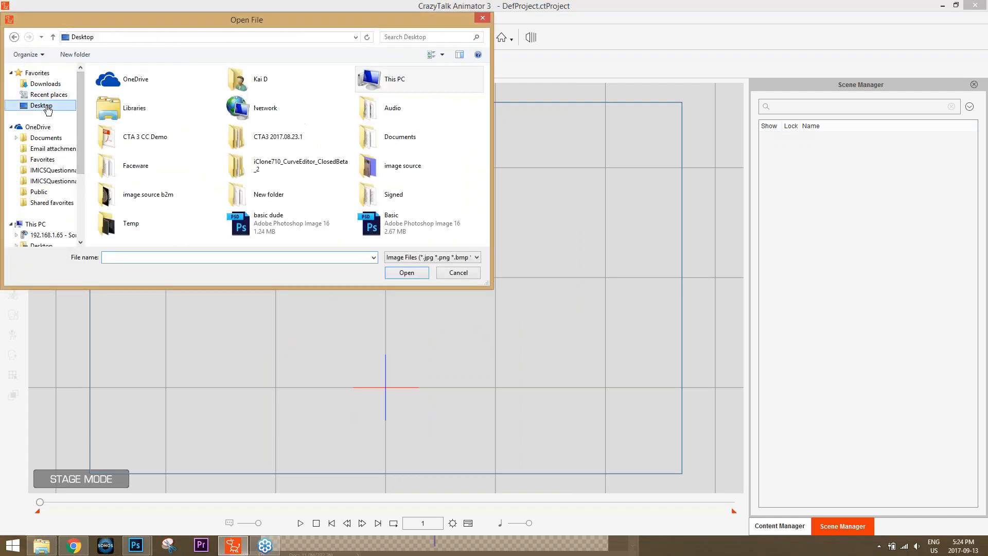
scroll(413, 220, down, 4)
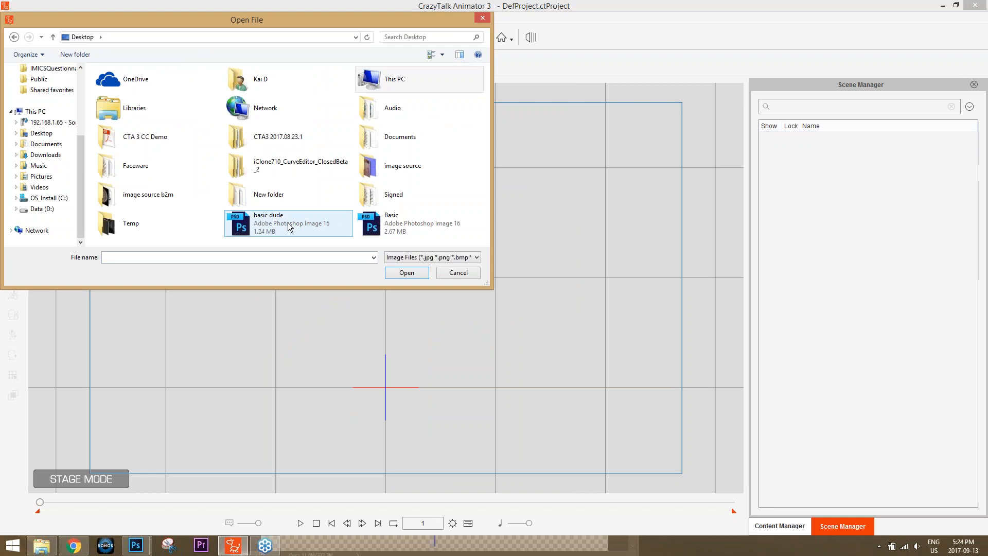
double_click(261, 222)
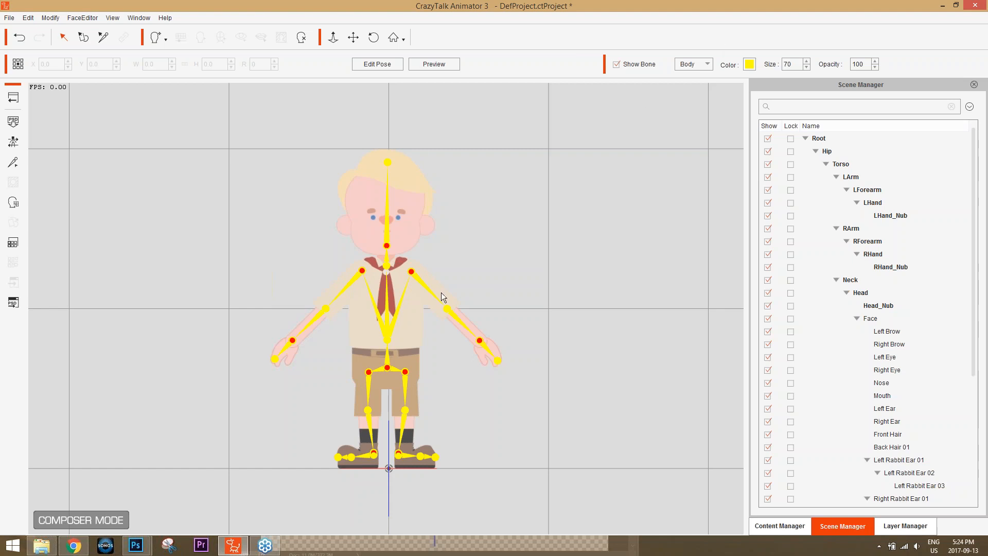
Preview the rig in the Composer and test-move the boy's left hand, hip, torso and head bones.
click(432, 66)
click(490, 354)
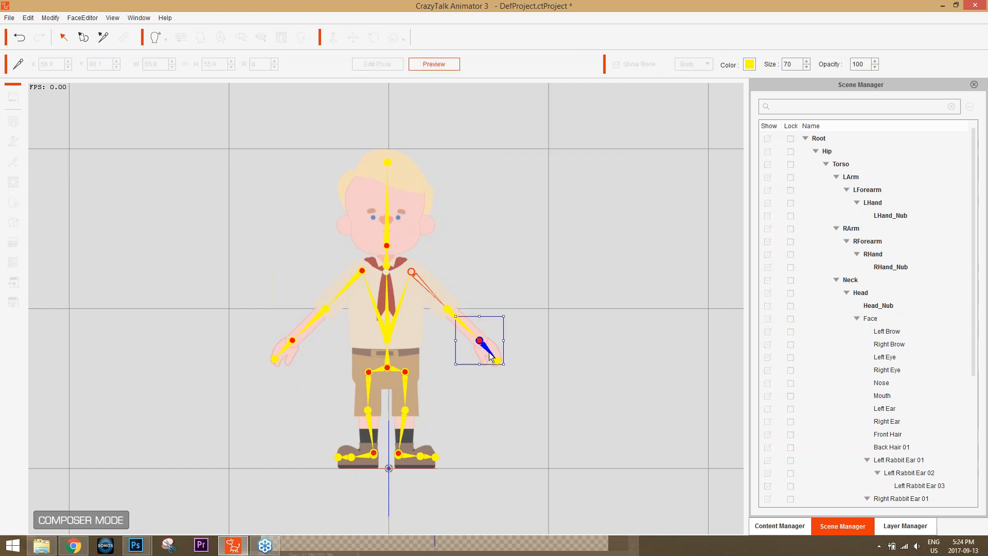
drag(490, 355, 491, 332)
click(397, 372)
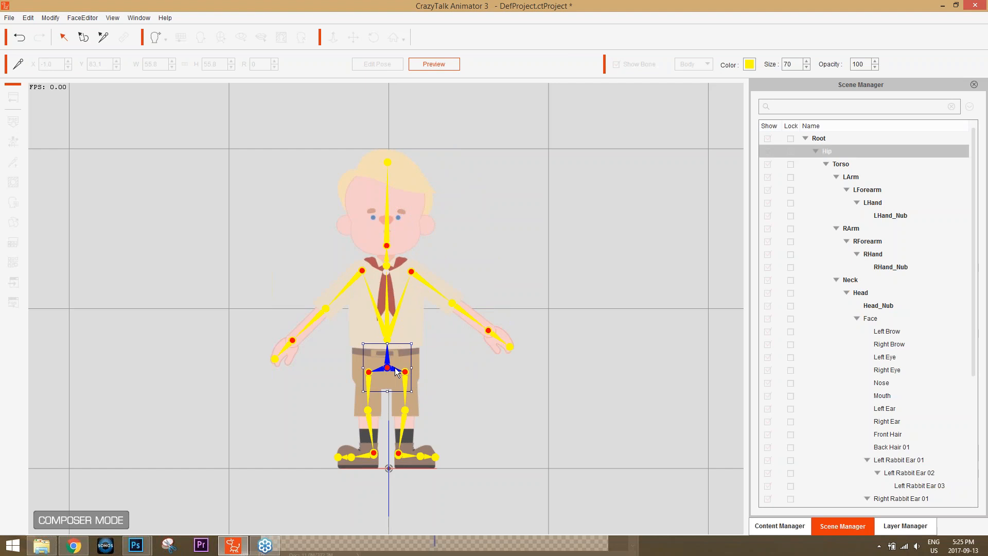
drag(397, 371, 400, 368)
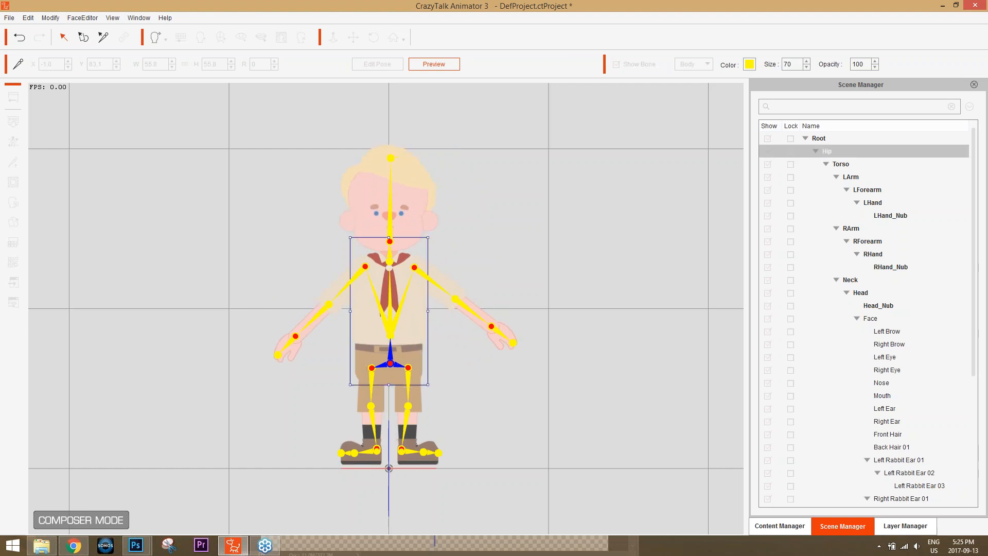
click(402, 333)
mouse_move(402, 334)
mouse_down()
mouse_move(412, 330)
mouse_move(406, 342)
mouse_move(401, 335)
mouse_up()
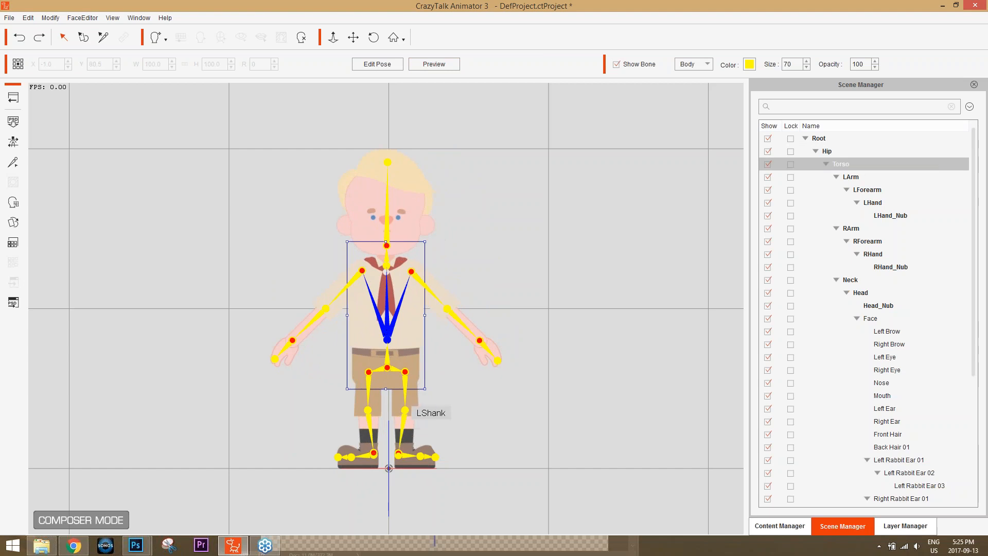
click(387, 225)
drag(388, 225, 439, 214)
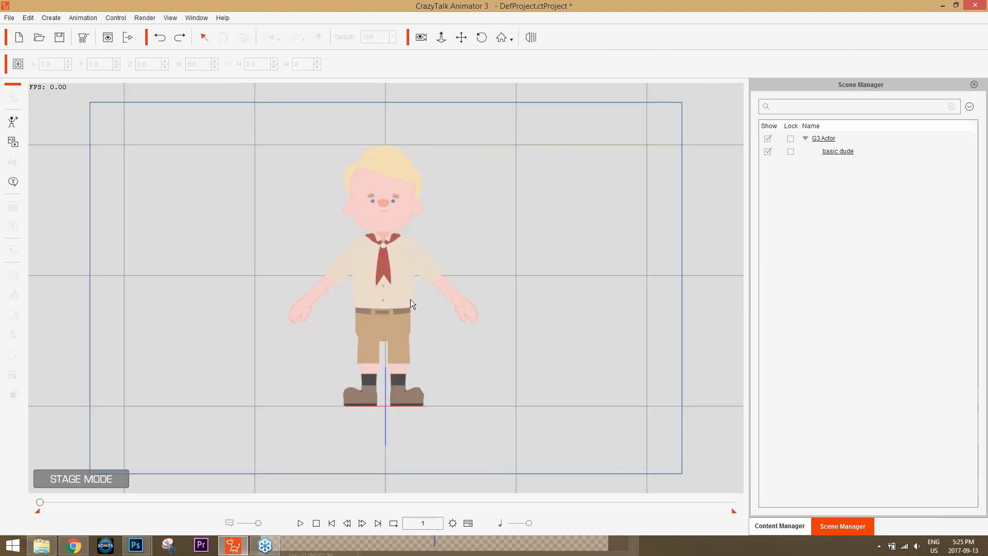
Reopen the boy in the Composer to view his bone structure, and return to the stage.
click(410, 300)
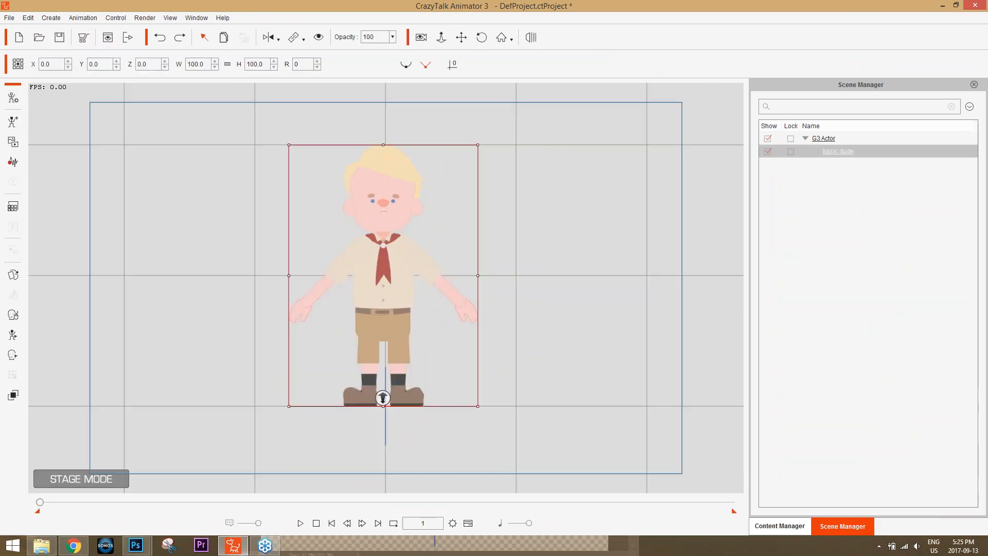
click(12, 102)
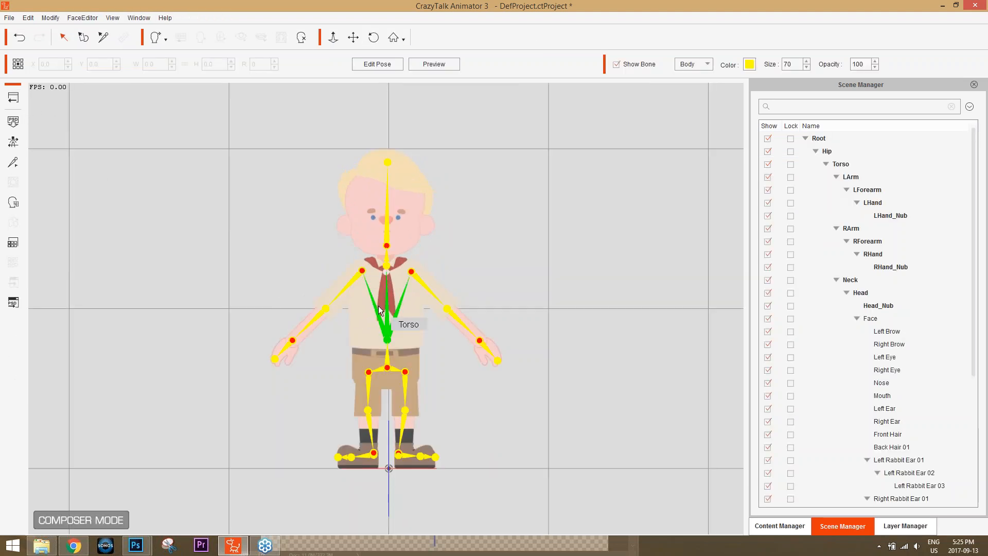
click(12, 99)
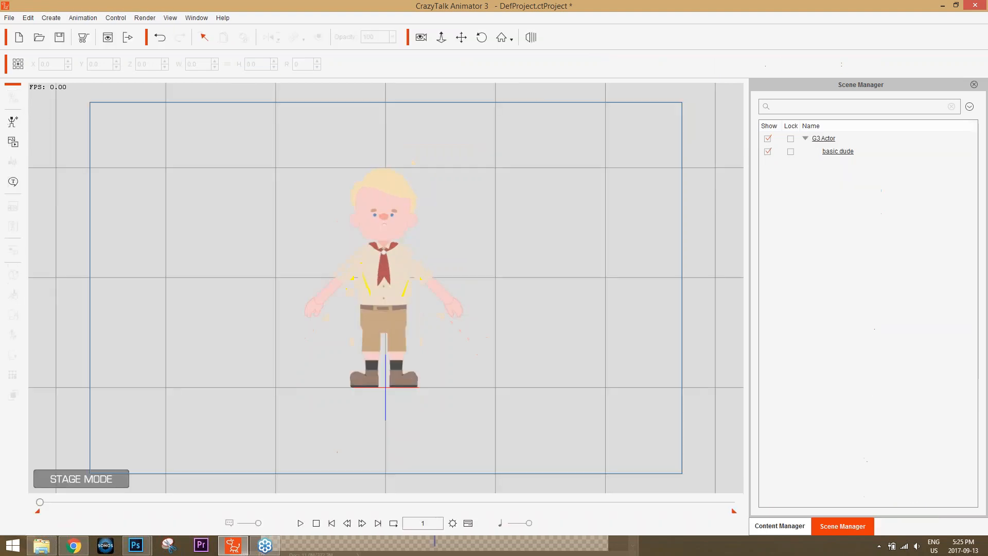
Apply the G3 perform template Elastic Folks male Thinking to the boy and stop playback.
click(384, 287)
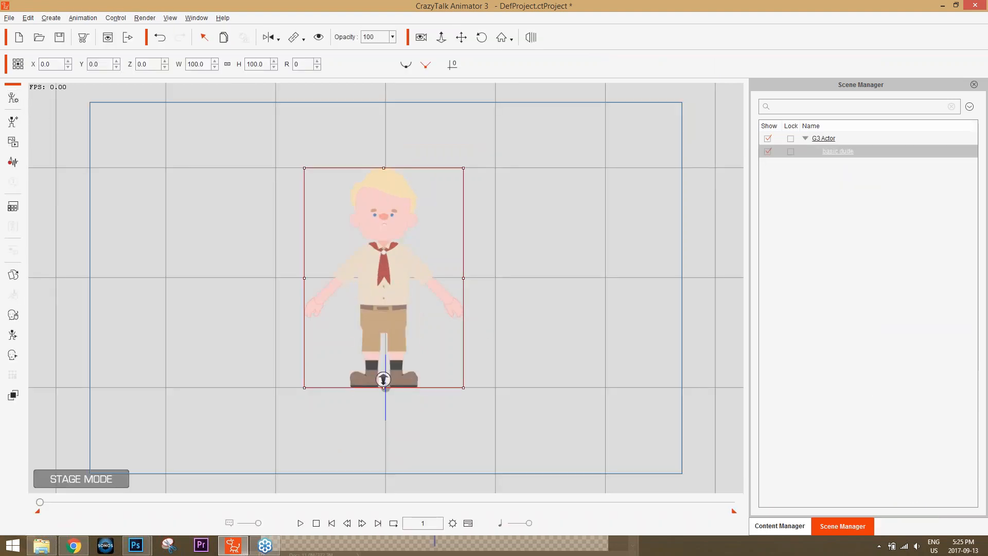
scroll(387, 286, up, 3)
scroll(438, 365, up, 3)
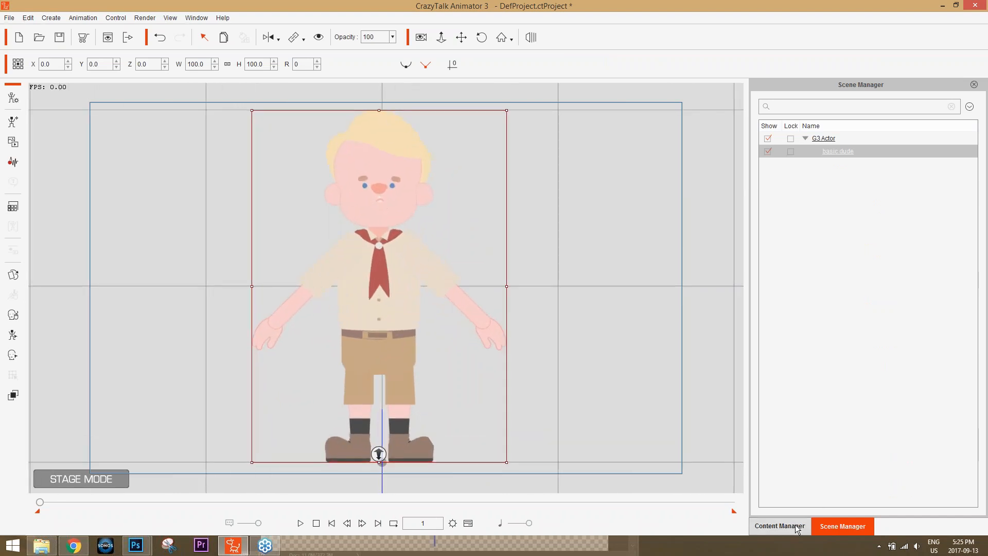
click(797, 526)
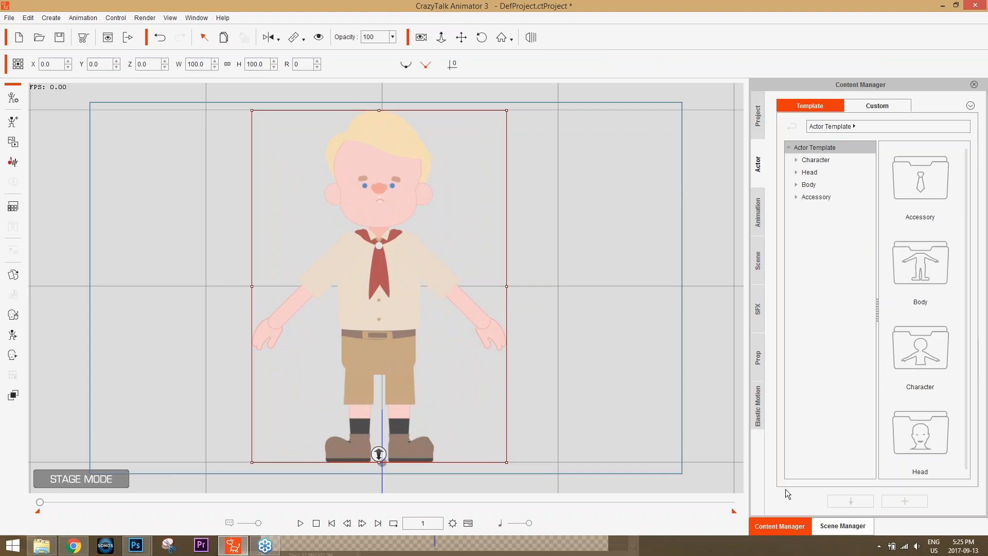
click(761, 217)
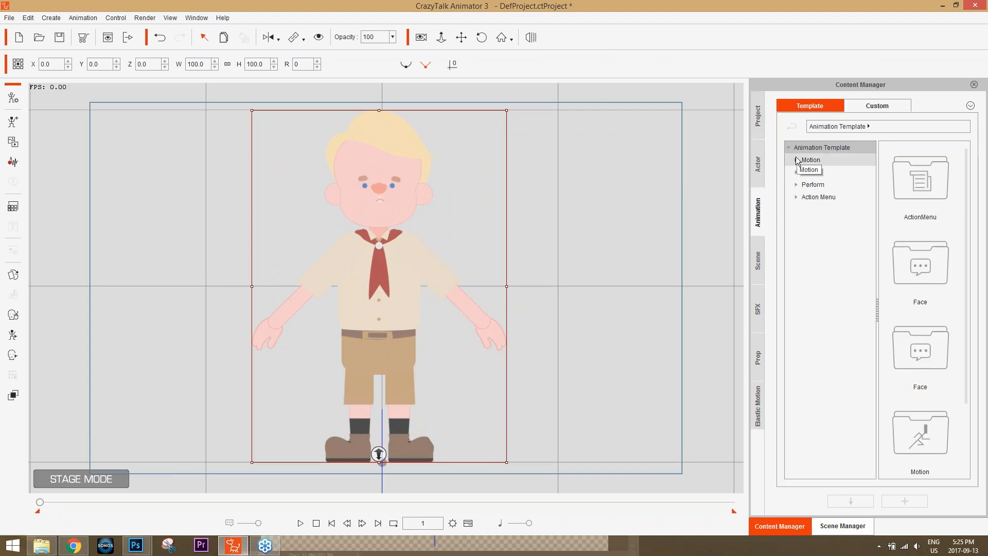
click(797, 184)
click(814, 222)
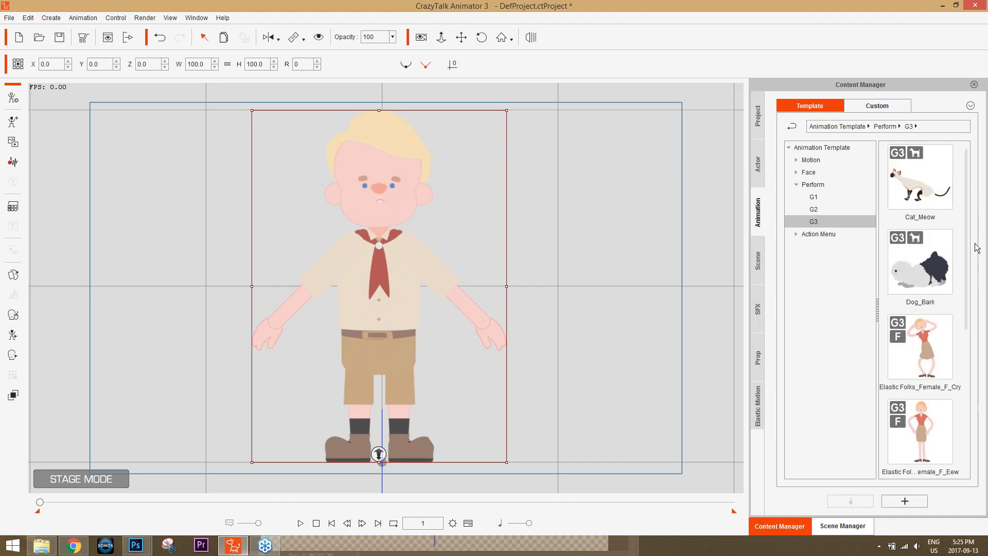
scroll(915, 351, down, 5)
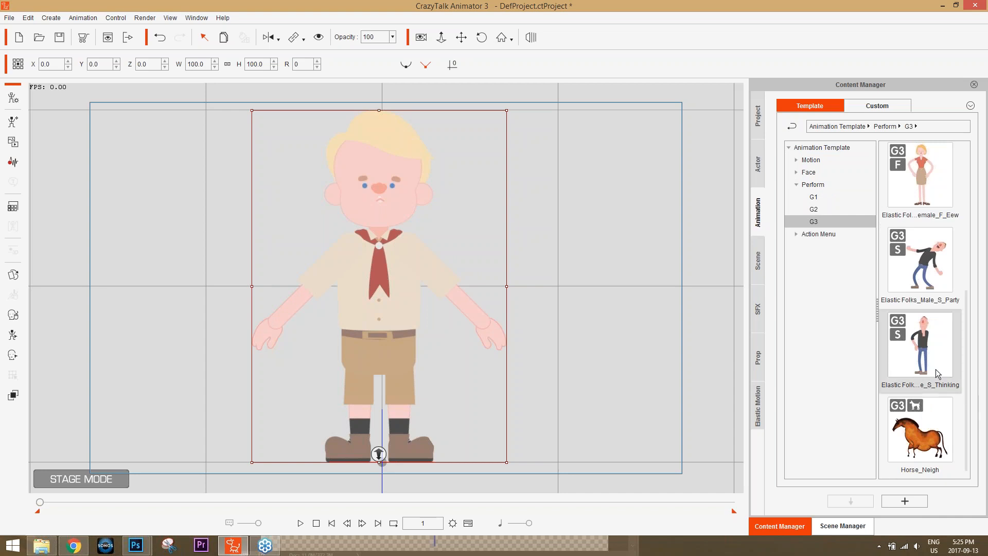
double_click(914, 351)
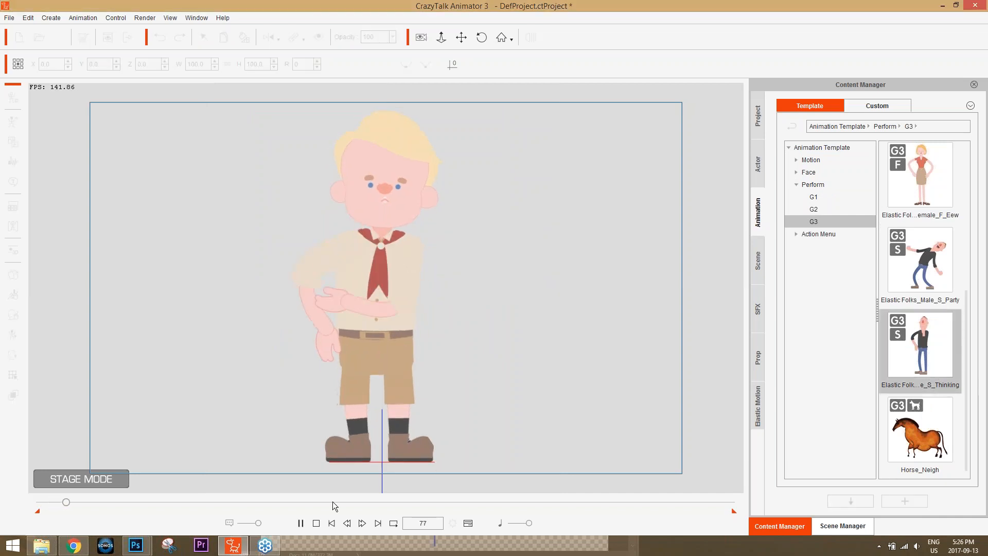
click(317, 522)
click(317, 521)
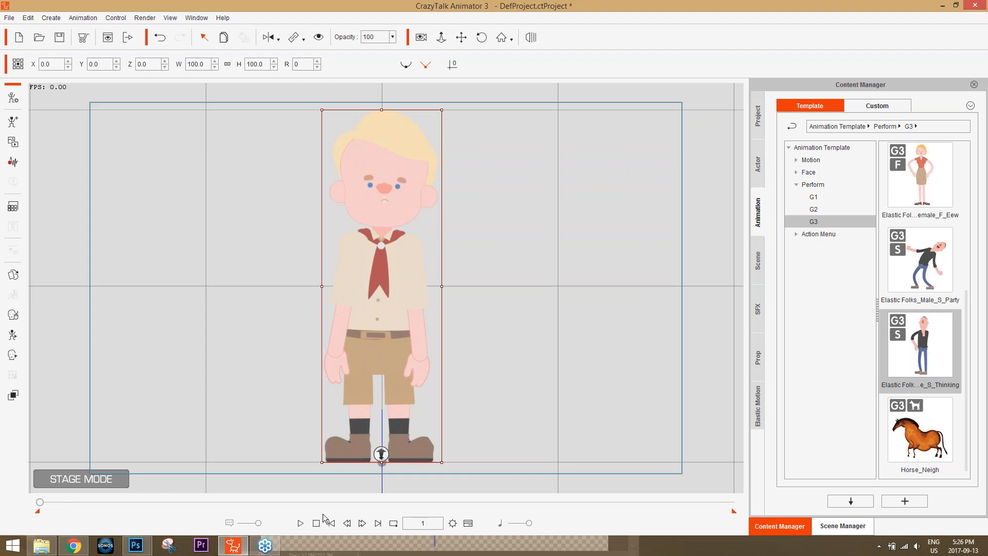
Raise the system volume to maximum and apply the Elastic Folks Thinking perform to the boy again.
click(917, 546)
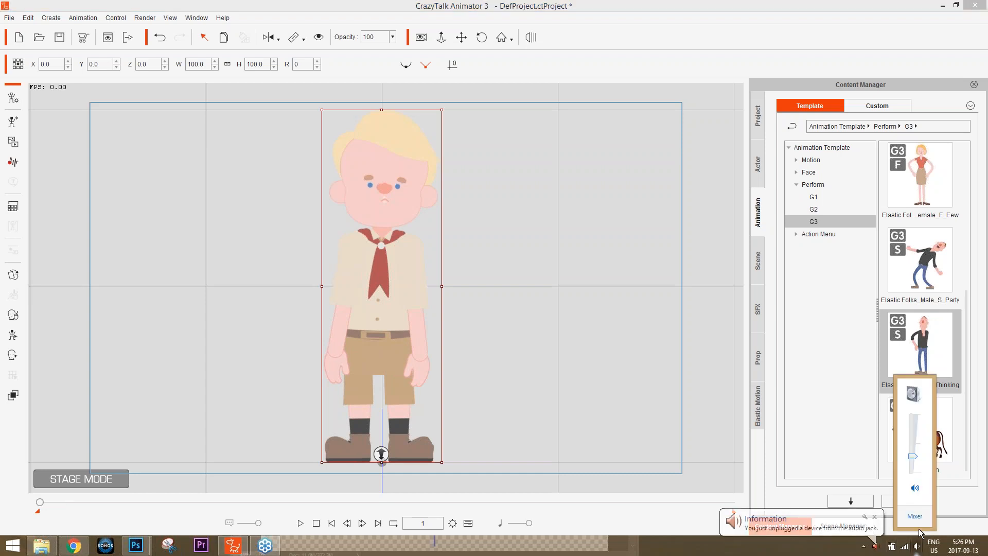
drag(913, 456, 914, 409)
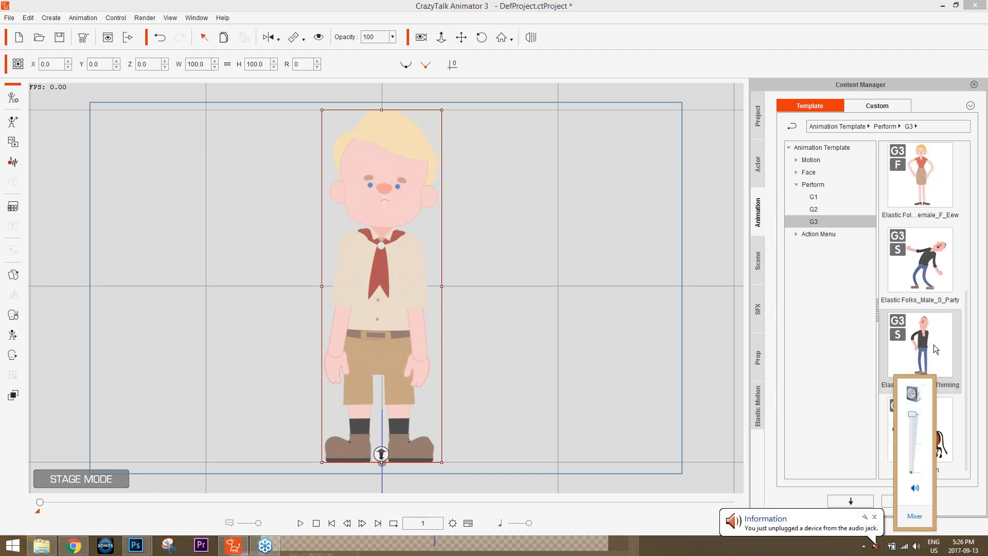
double_click(934, 344)
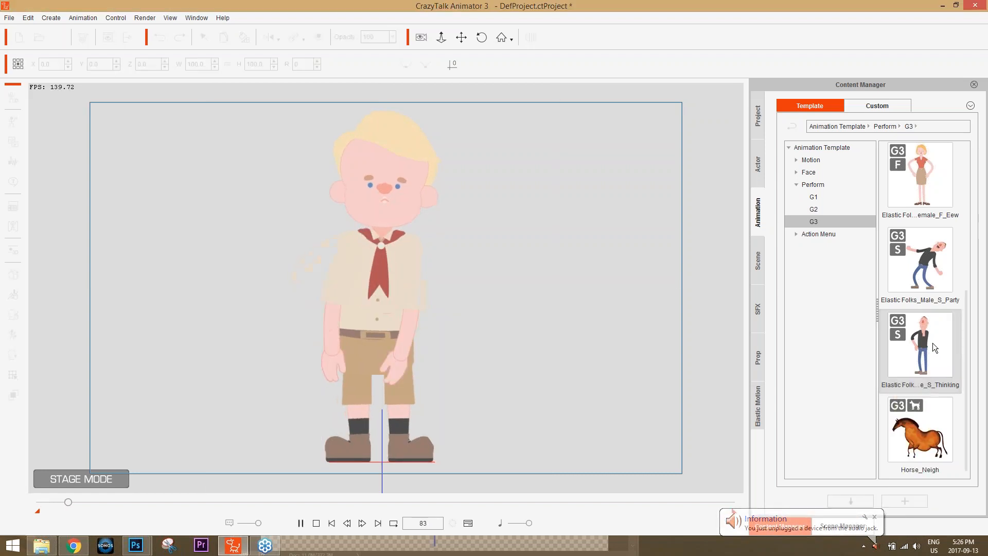
Apply the Elastic Folks_Male_S_Party and Elastic Folks_Female_F_Cry performs to the boy, and stop playback to rewind.
double_click(911, 261)
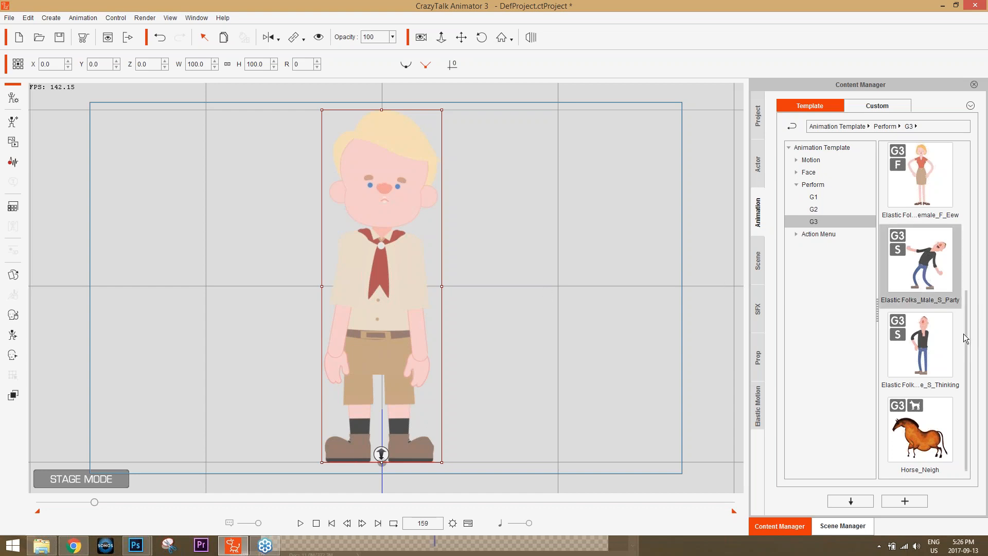
scroll(952, 299, up, 3)
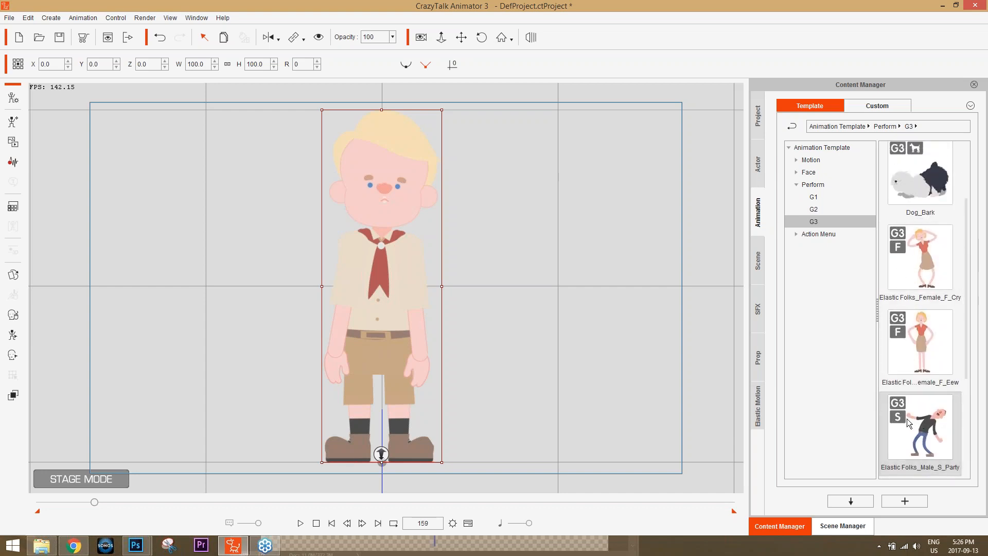
double_click(921, 274)
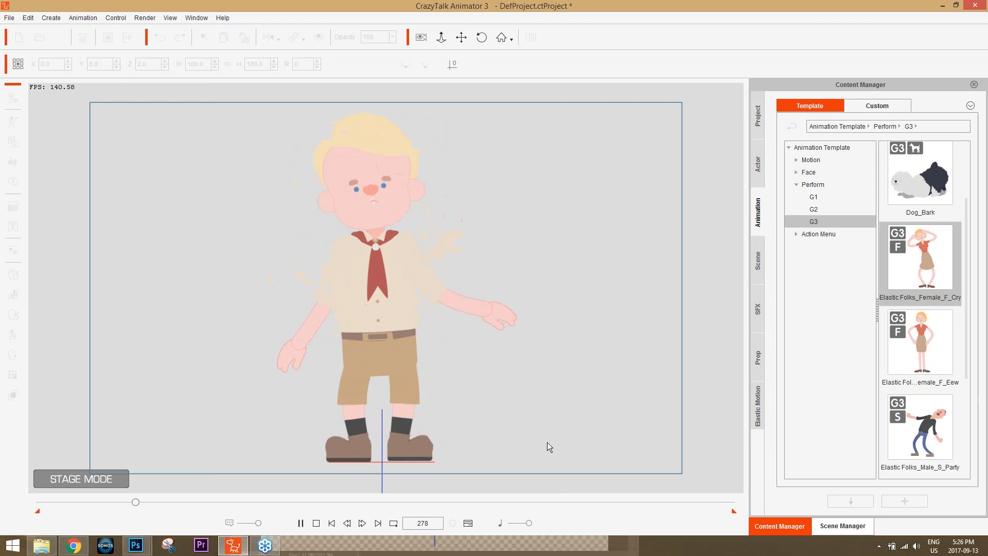
click(316, 523)
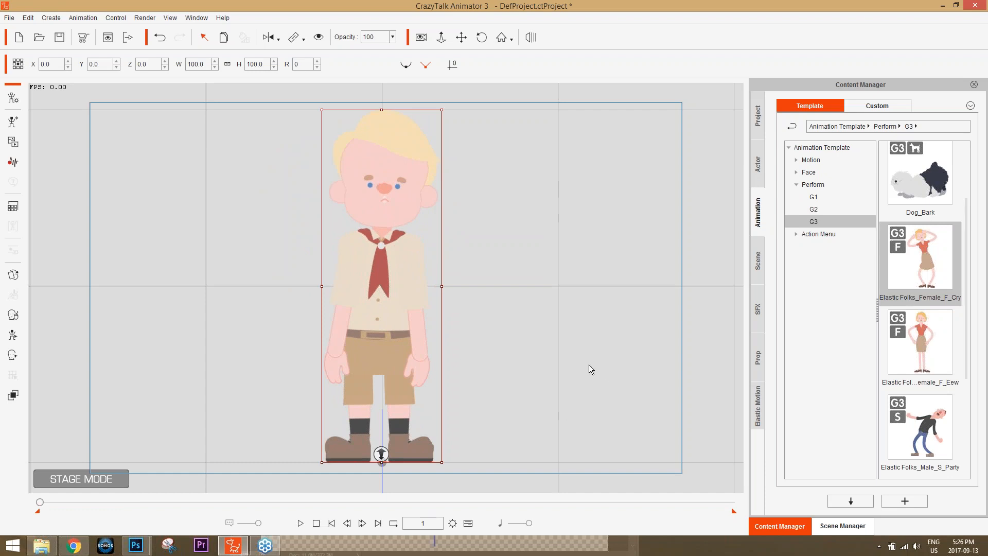
Open the 2D Motion Key Editor, bring the boy's left hand to his waist and lean his torso toward his right side.
click(14, 335)
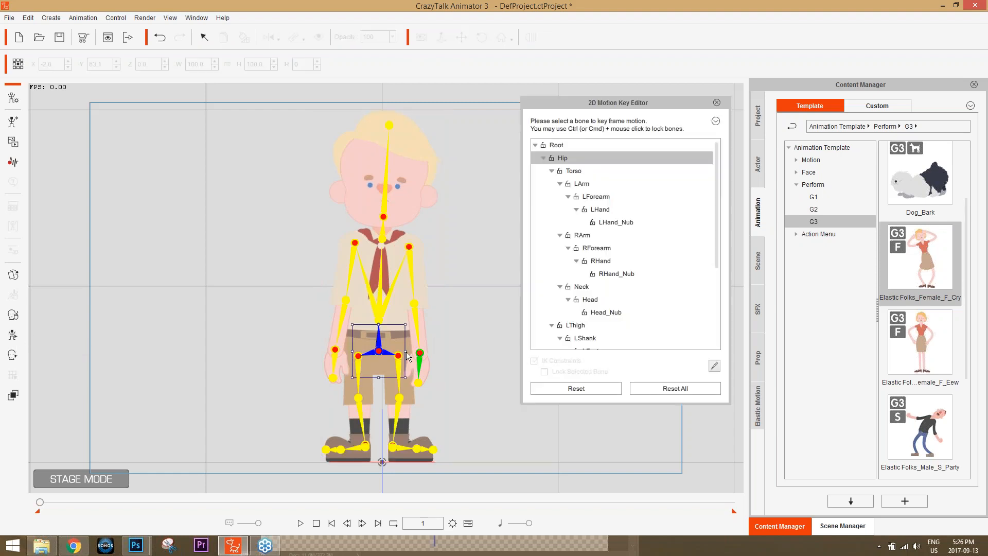
click(421, 374)
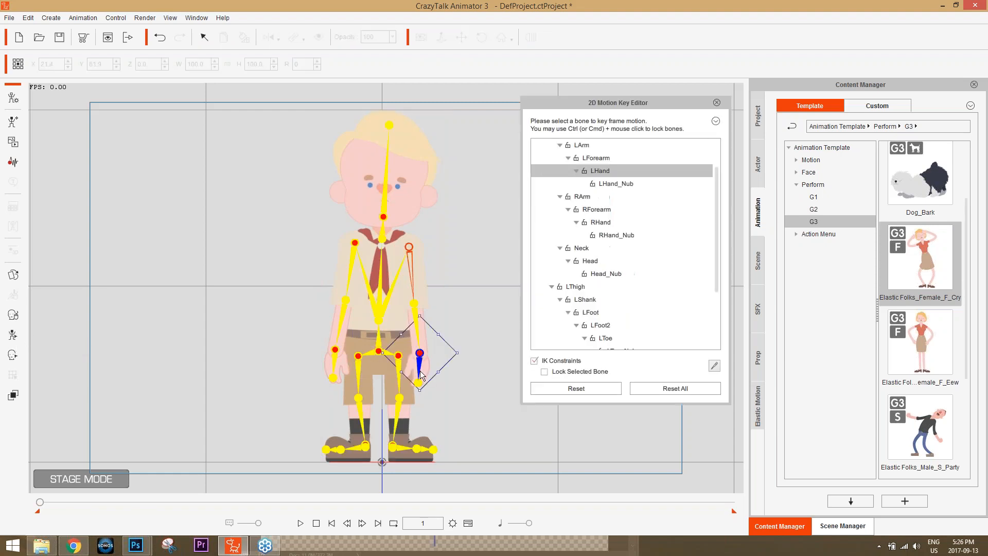
drag(422, 375, 361, 303)
click(371, 300)
Raise the boy's right leg so the knee is bent up, and rotate the right foot downward.
click(361, 416)
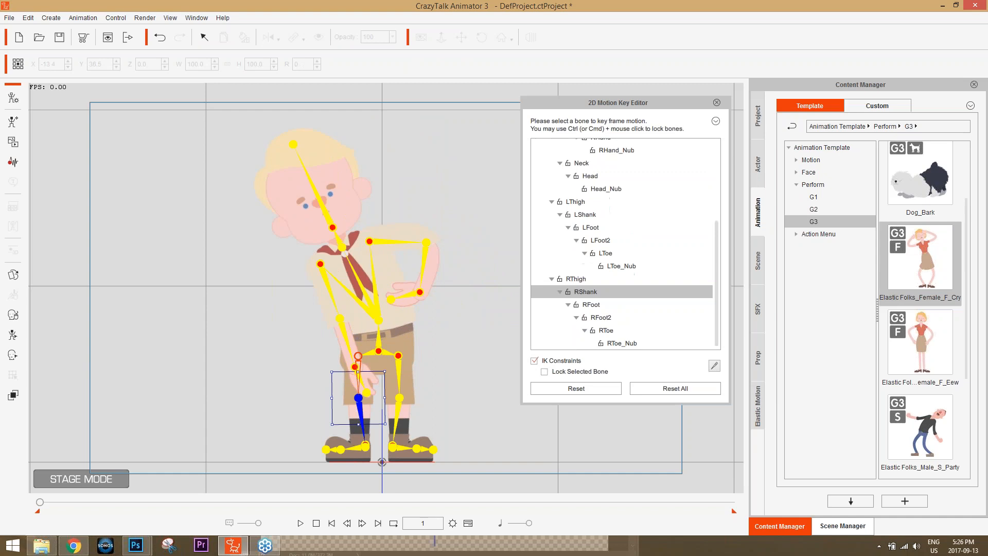
drag(361, 416, 328, 383)
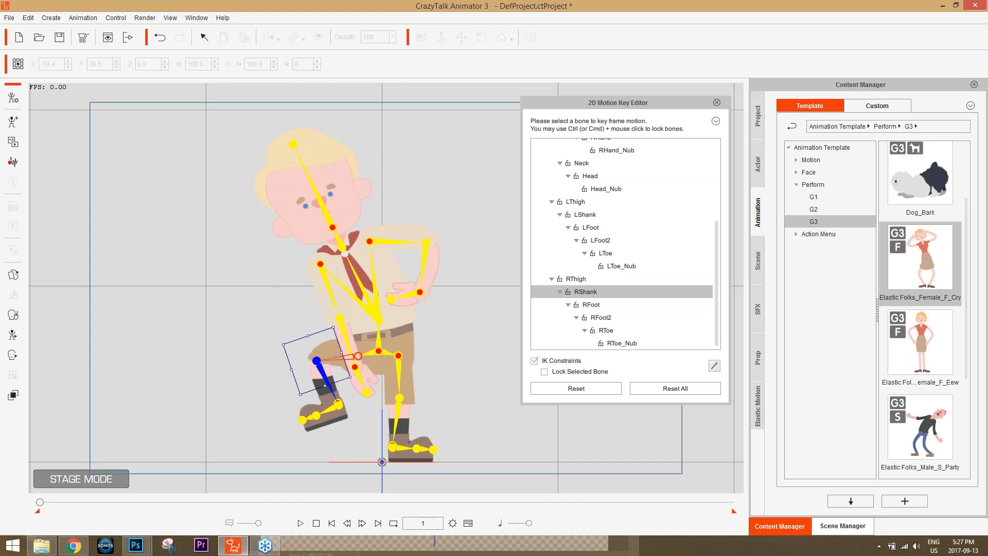
click(328, 410)
mouse_move(373, 422)
mouse_down()
mouse_move(367, 383)
mouse_move(370, 433)
mouse_move(376, 406)
mouse_up()
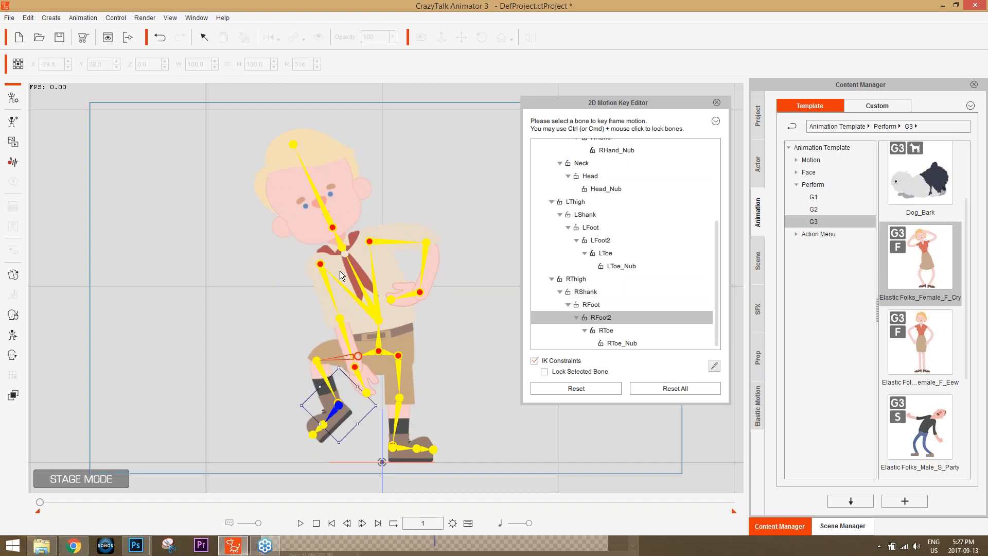
Swing the boy's right hand outward and up, and close the 2D Motion Key Editor.
click(327, 282)
drag(328, 282, 240, 281)
click(281, 381)
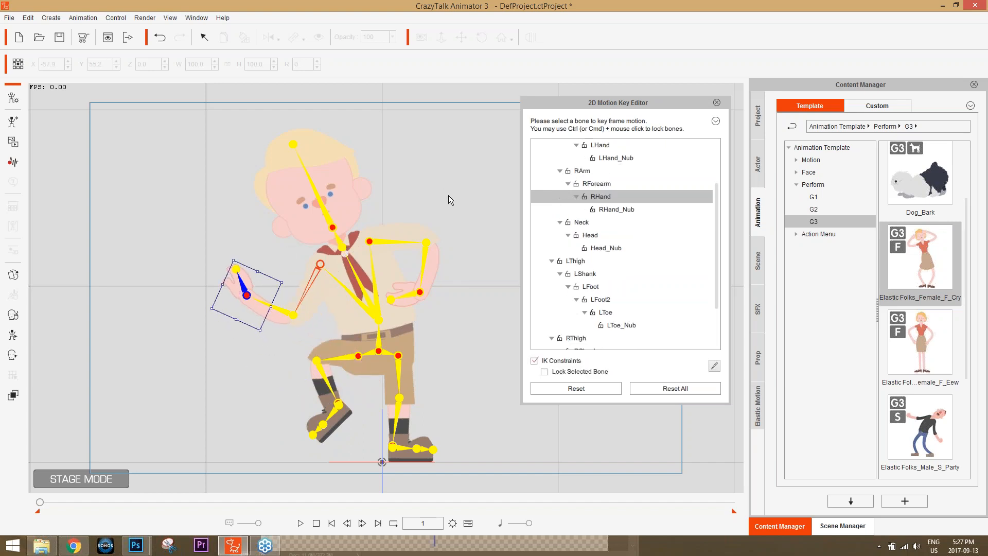
click(716, 103)
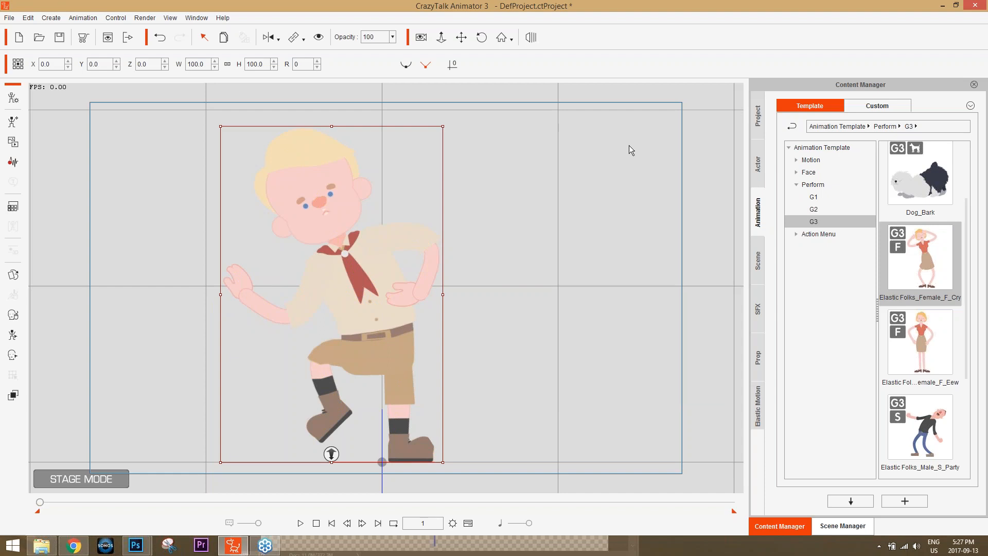
Bring the boy back into the Composer, list his layers, hide the bones, collapse the Talking Head group and select LHand_Layer.
click(12, 97)
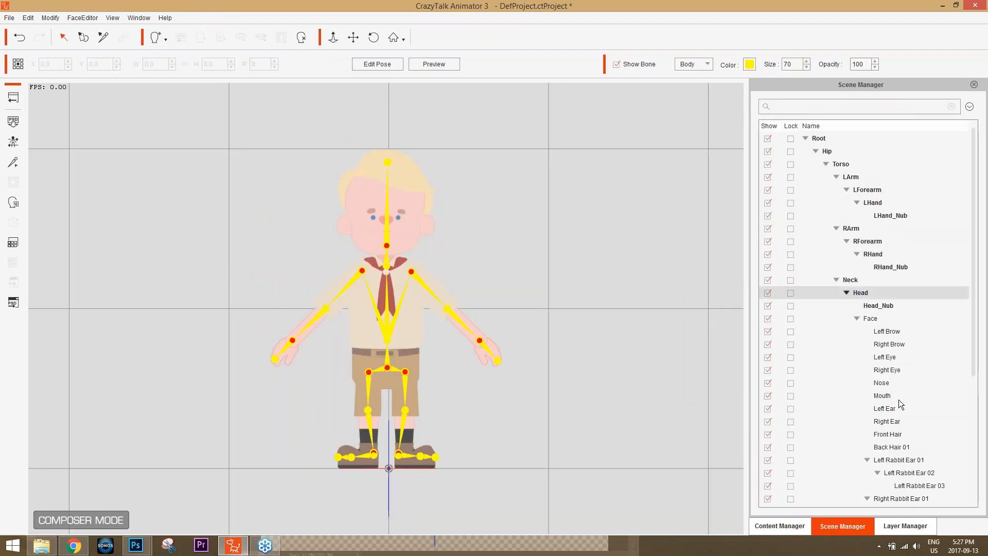
click(911, 526)
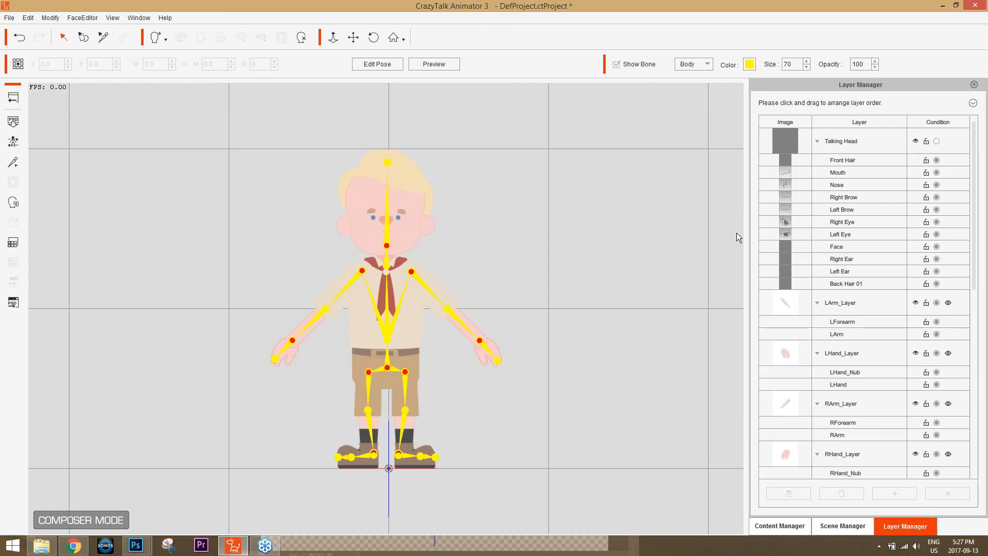
click(616, 64)
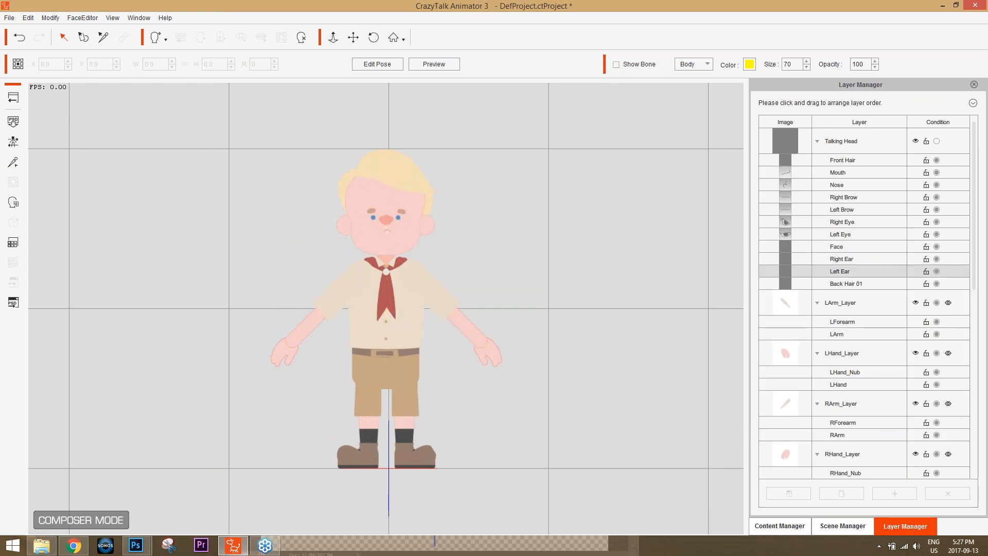
click(817, 142)
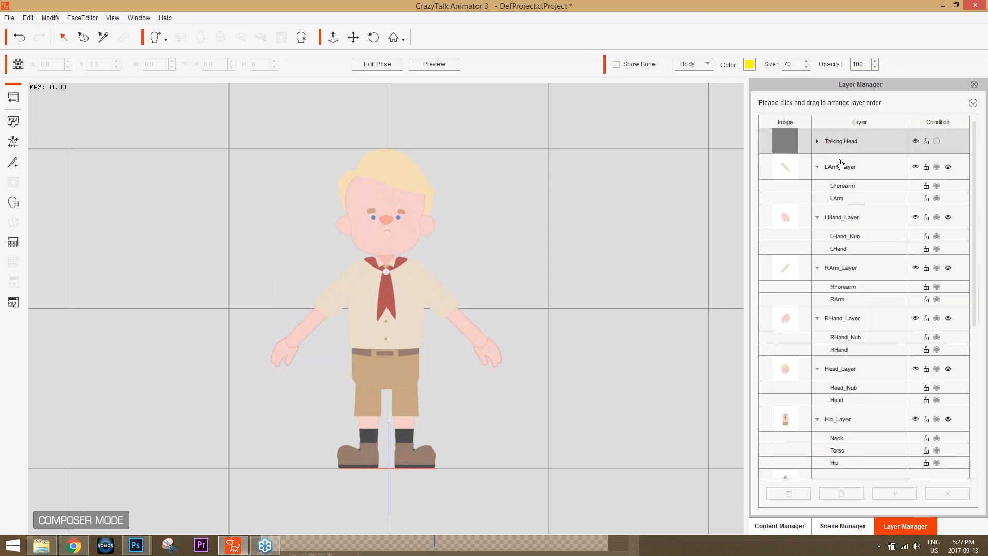
click(842, 218)
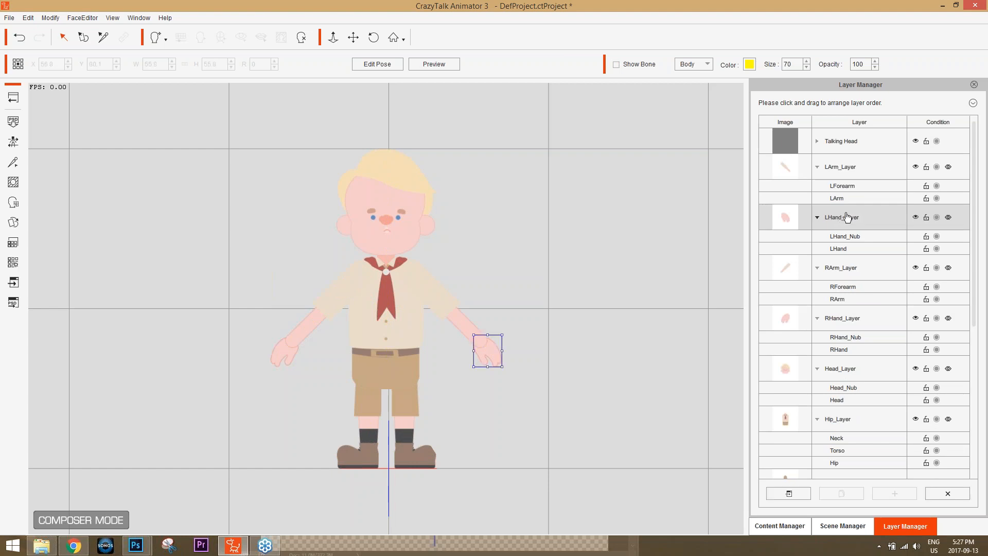
Reorder the layers so LHand_Layer sits above LArm_Layer and RHand_Layer above RArm_Layer, and return to the stage.
drag(844, 195, 847, 159)
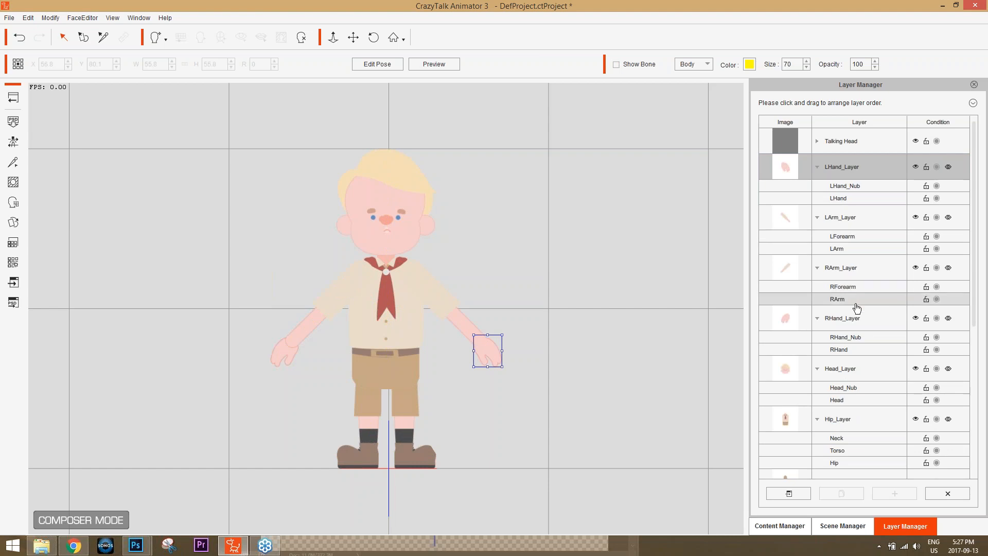
drag(856, 321, 856, 259)
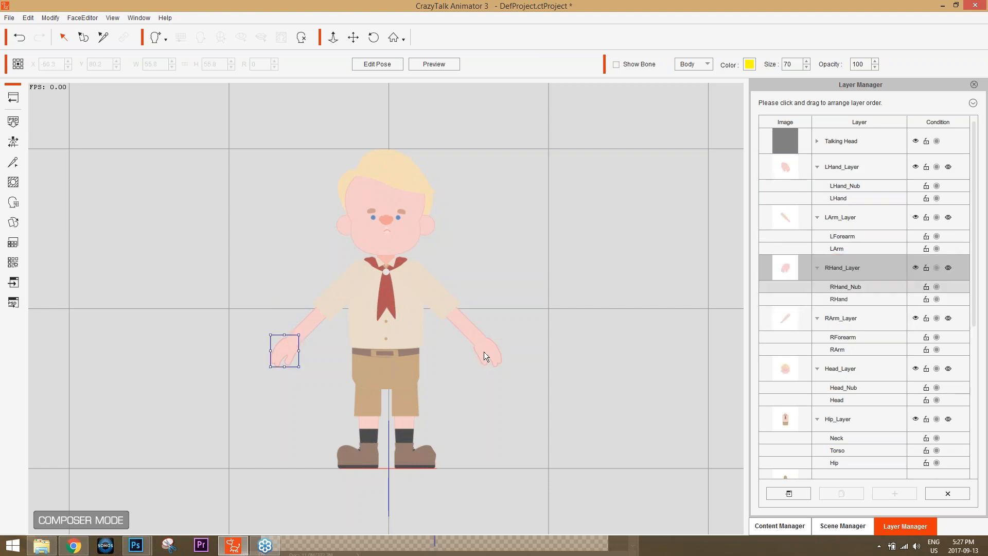
drag(531, 415, 508, 171)
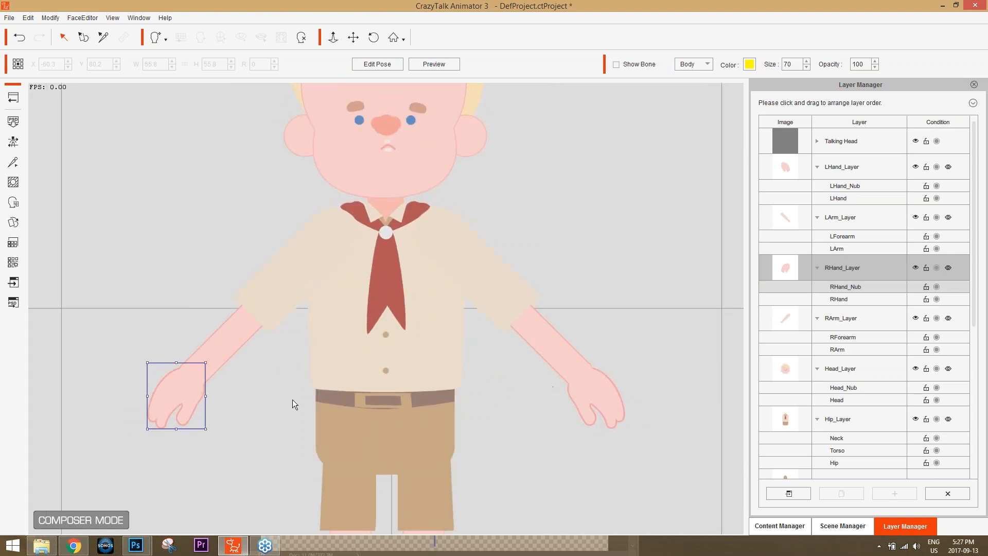
click(277, 274)
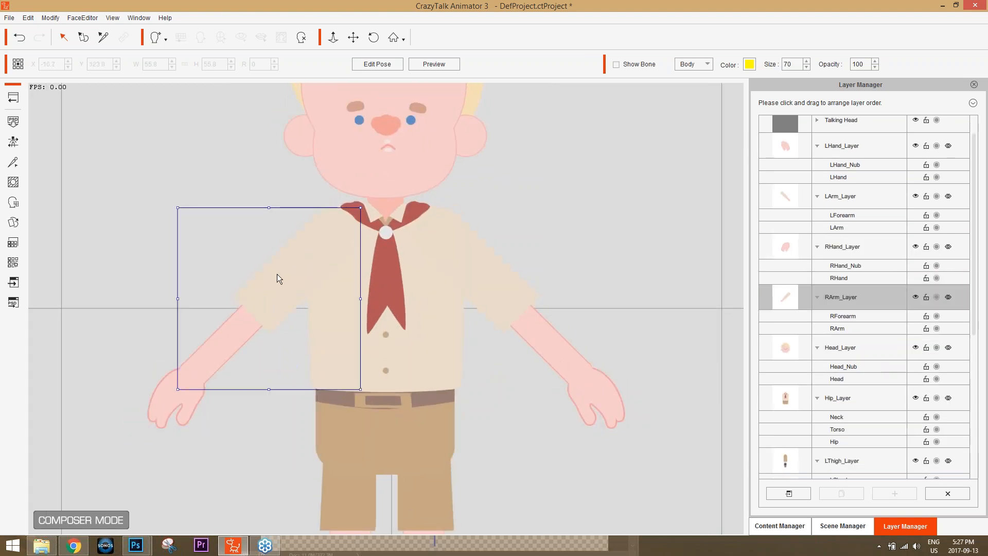
click(16, 101)
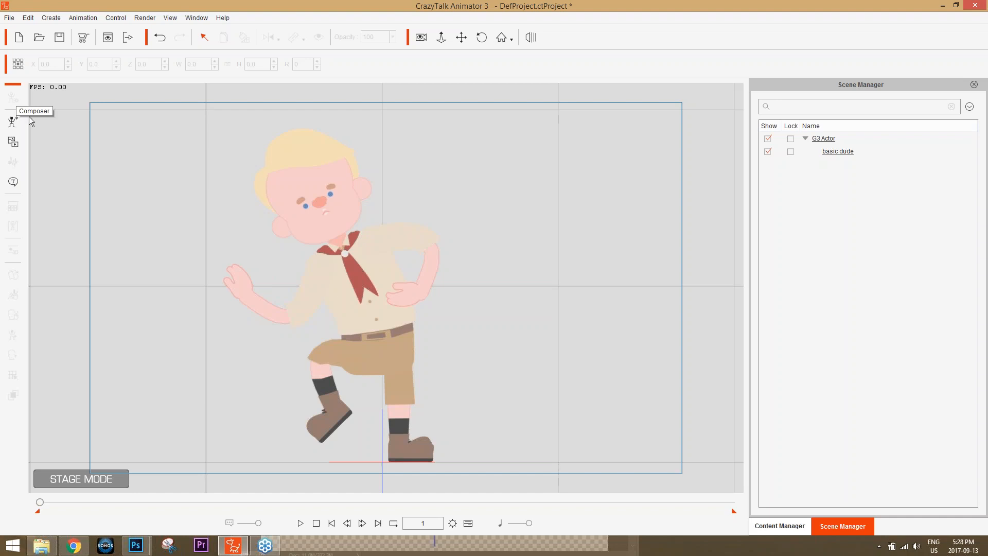
Open the boy character in the Composer and bring up the Sprite Editor for the left arm.
click(359, 312)
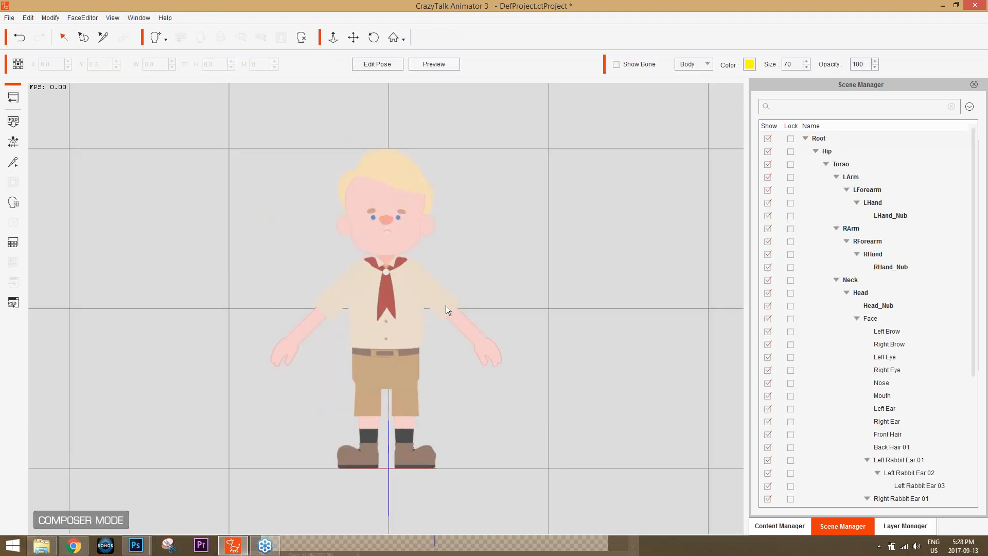
click(446, 307)
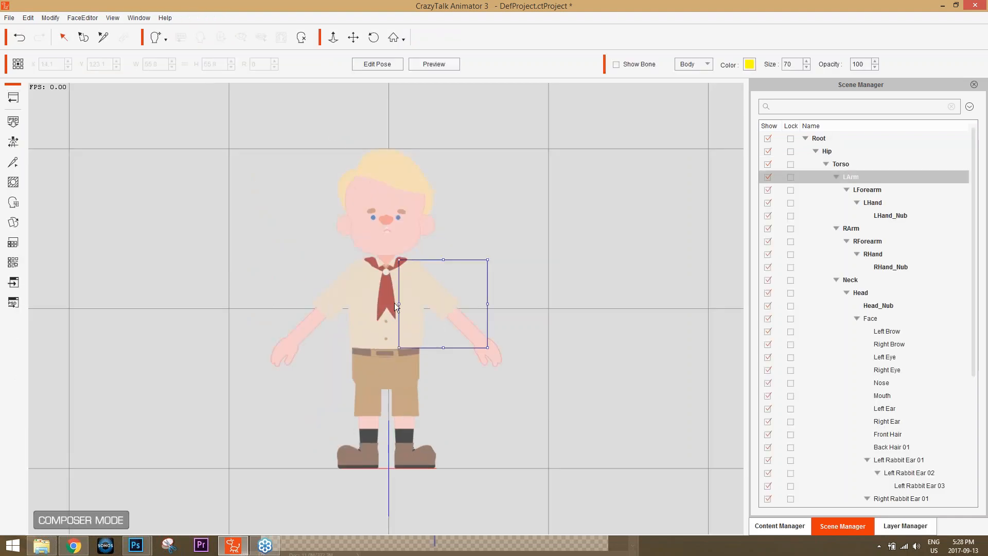
click(14, 222)
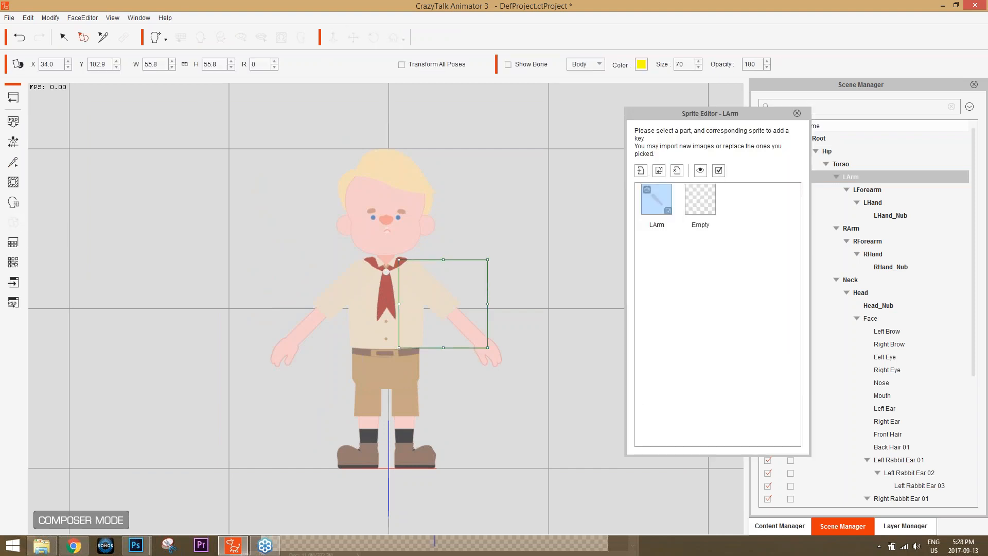
Inspect the sprites of the left hand, hip, head, right arm and right hand, and return to the stage.
scroll(386, 308, up, 6)
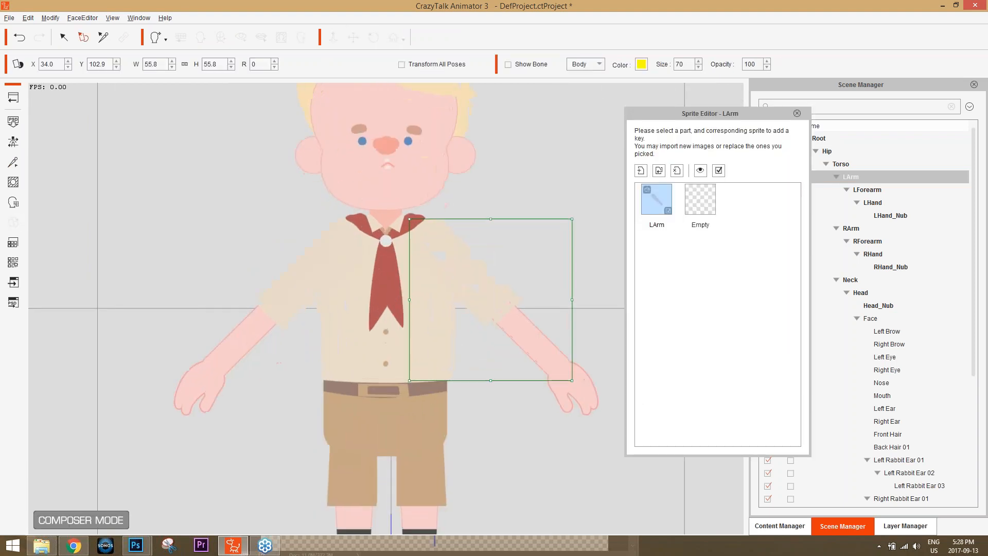
click(572, 385)
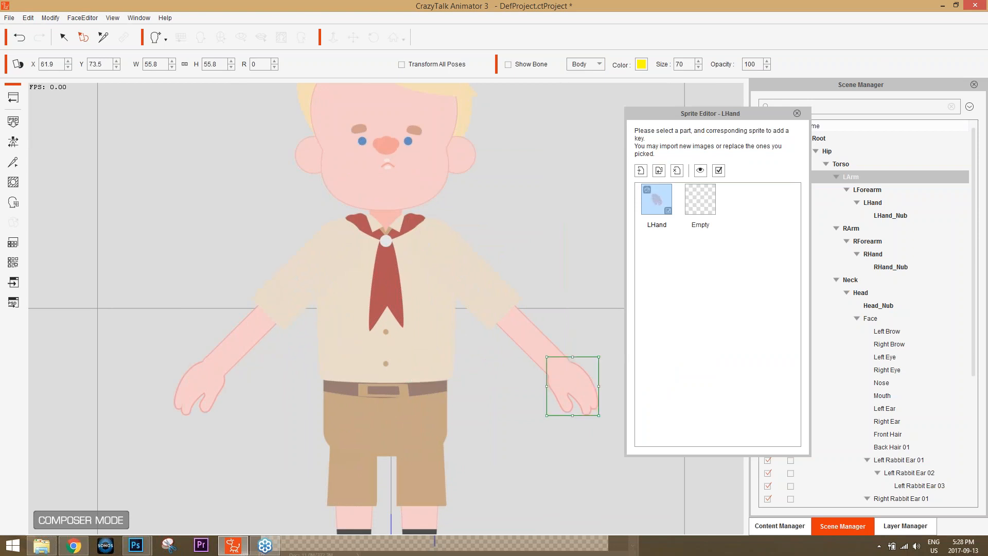
click(411, 314)
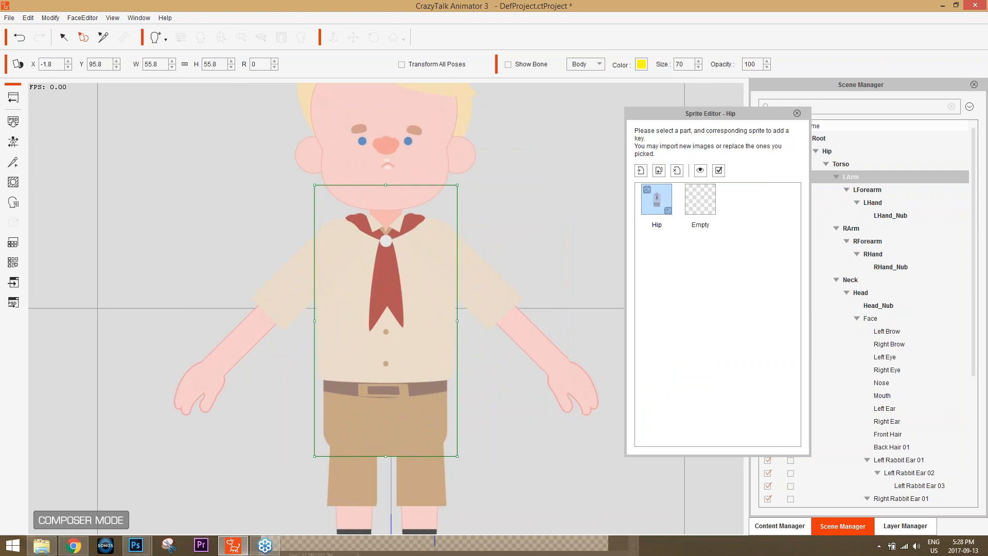
click(406, 178)
click(293, 281)
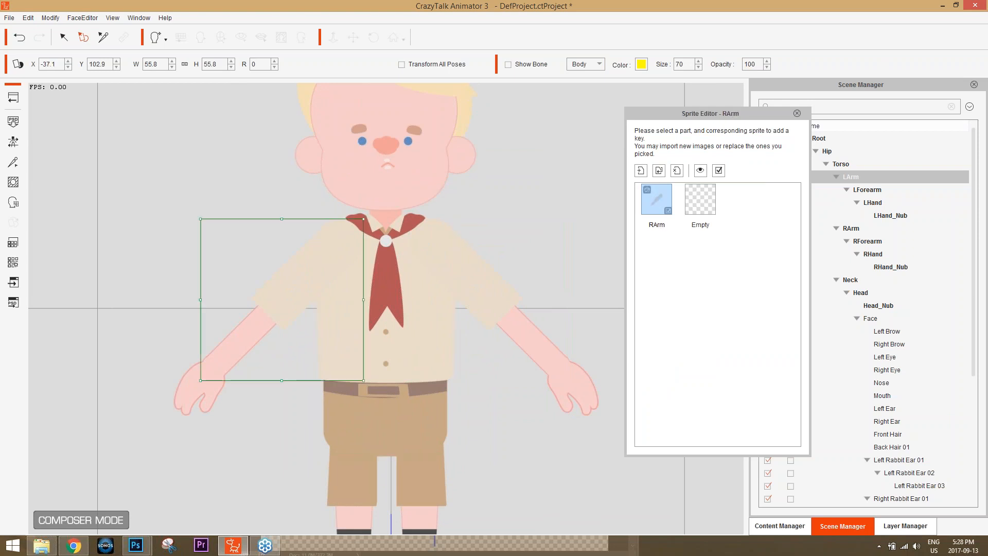
click(200, 382)
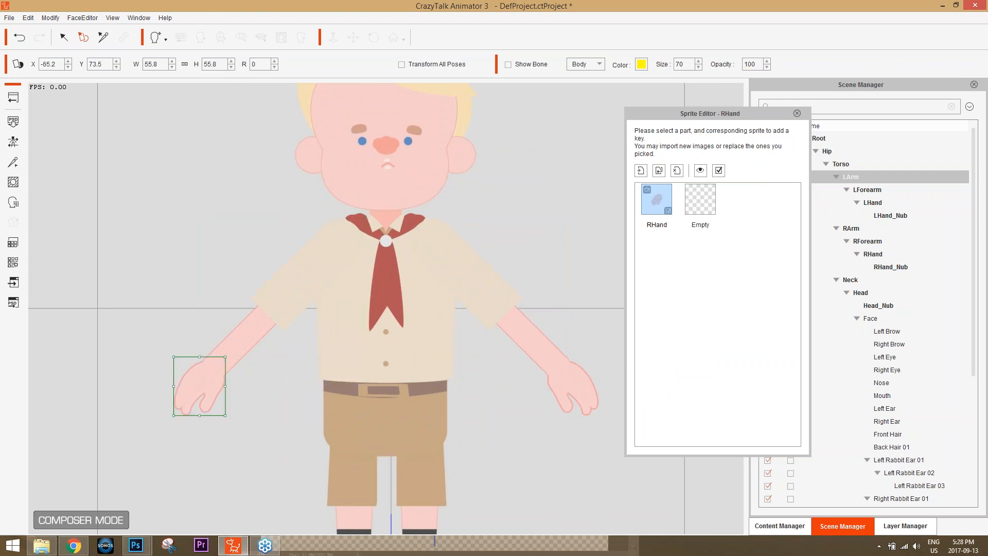
click(13, 98)
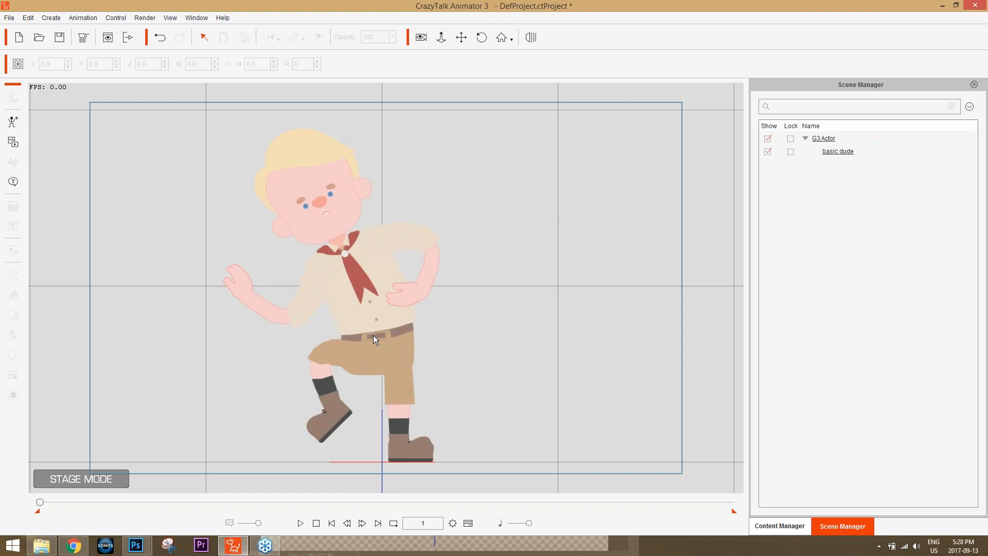
Switch to Photoshop, close basic dude.psd, and open PSDActor4 from the tutorial PSD files folder.
mouse_move(136, 545)
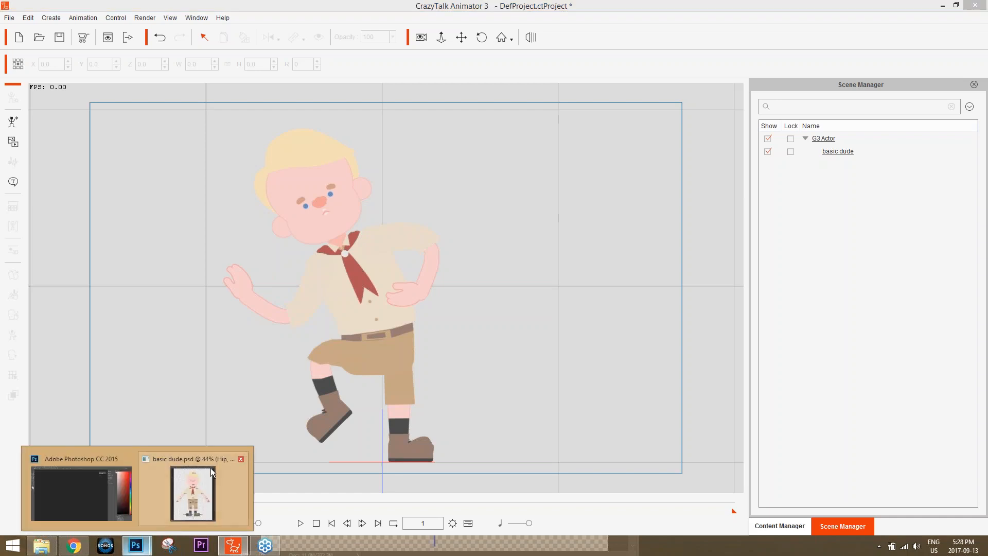
click(212, 473)
click(623, 69)
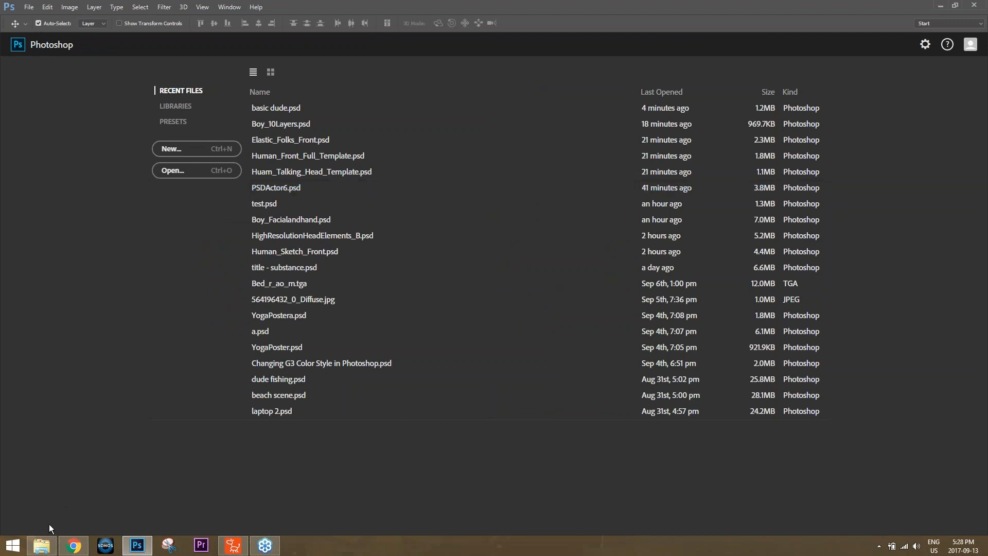
click(41, 545)
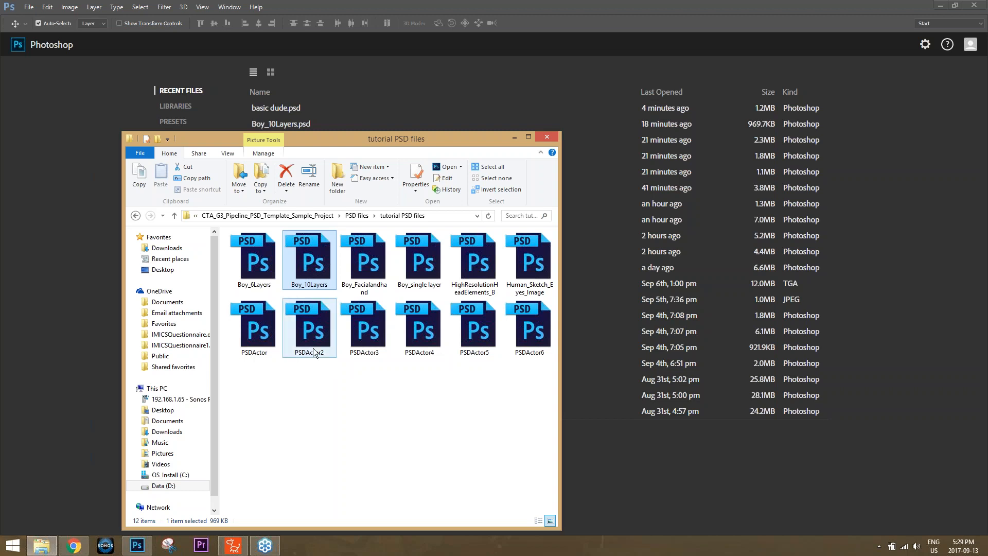
mouse_move(315, 352)
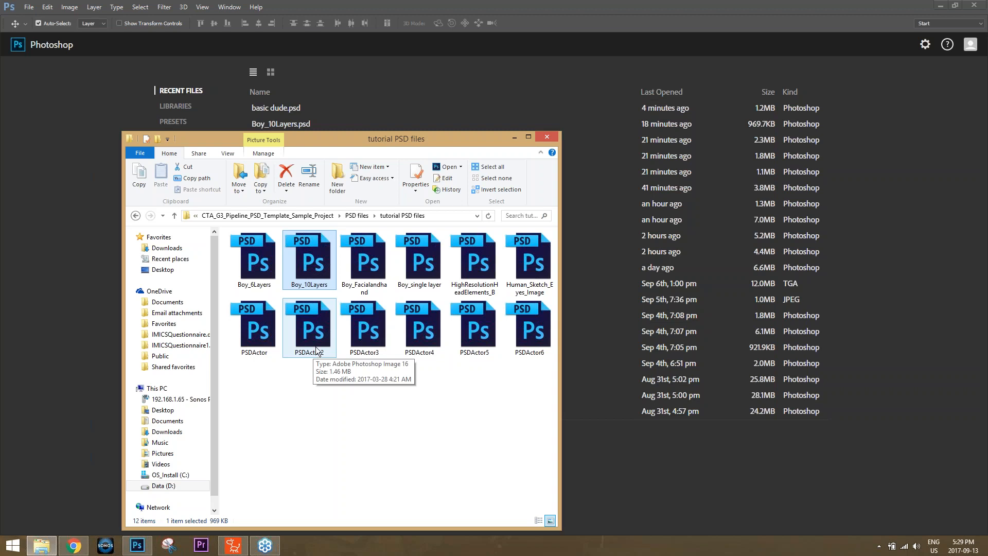
double_click(424, 322)
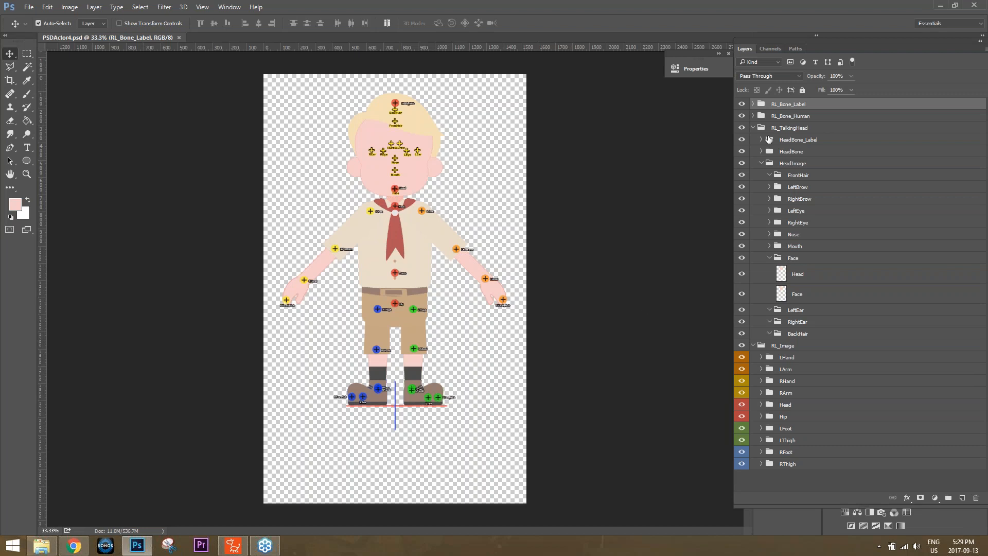
Collapse the HeadImage group and hide the RL_Bone_Label and RL_Bone_Human groups to examine the facial bones on the head.
click(762, 163)
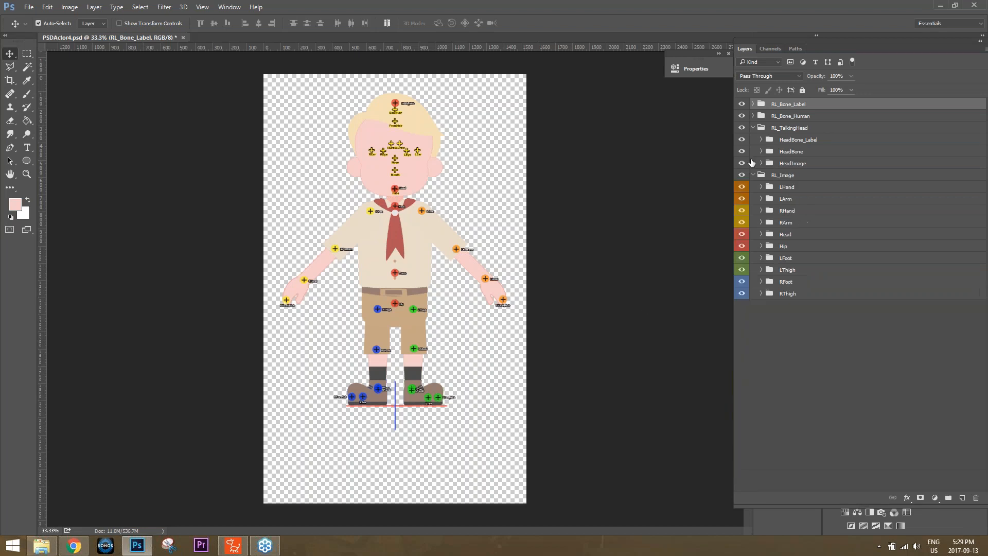
click(741, 104)
click(742, 115)
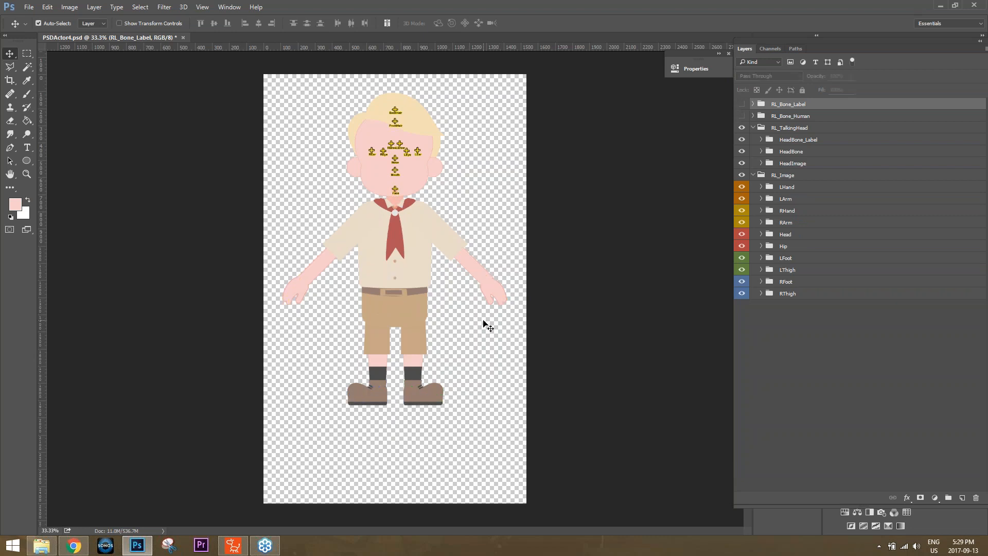
click(502, 221)
key(ctrl+0)
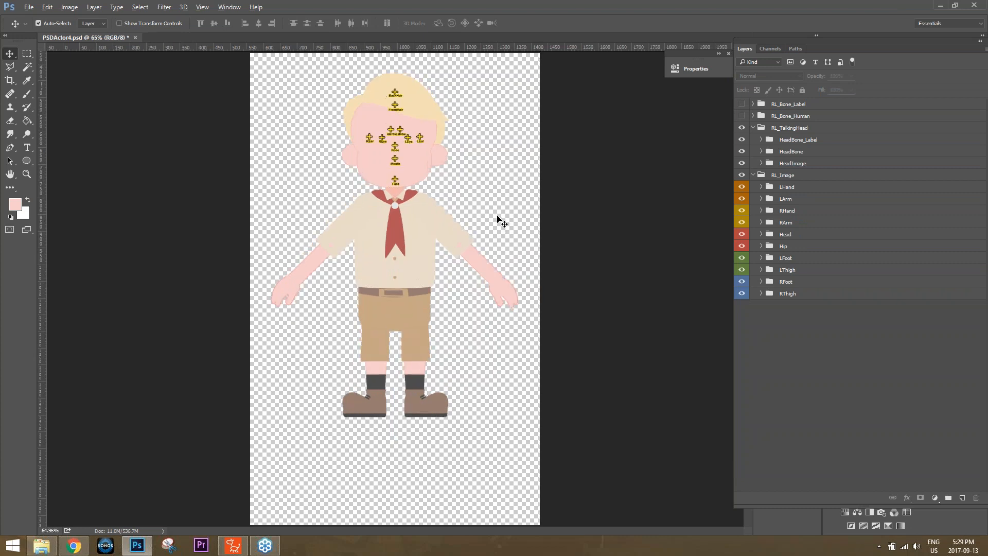
scroll(497, 216, up, 6)
drag(333, 129, 532, 421)
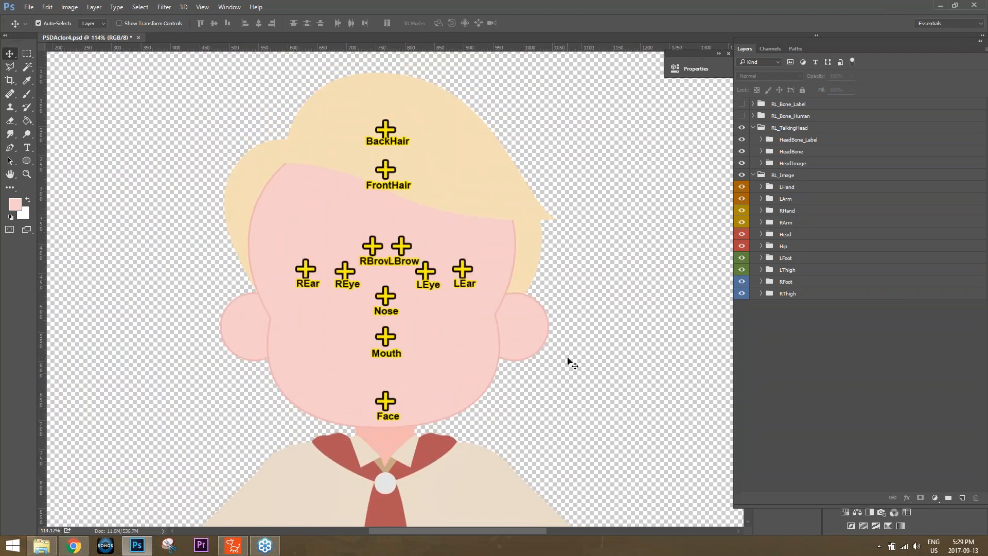
scroll(568, 360, down, 2)
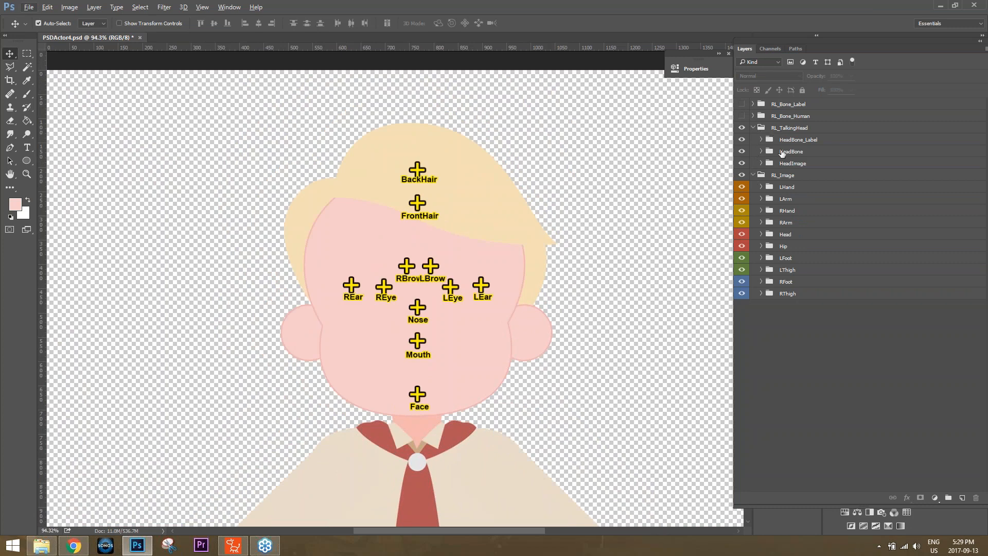
Expand the HeadImage group and toggle the Head and Face layers to compare them, leaving Head shown and Face hidden.
click(754, 176)
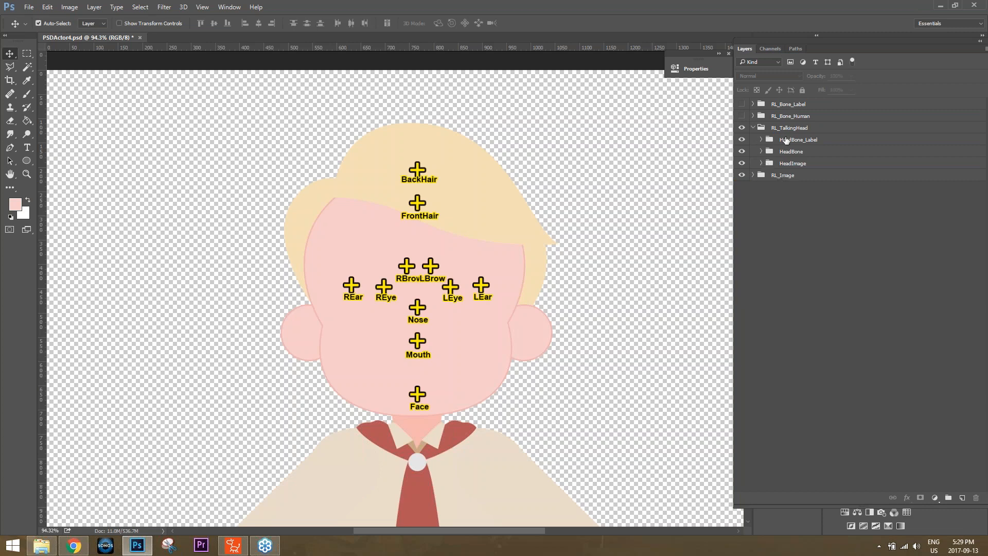
click(762, 163)
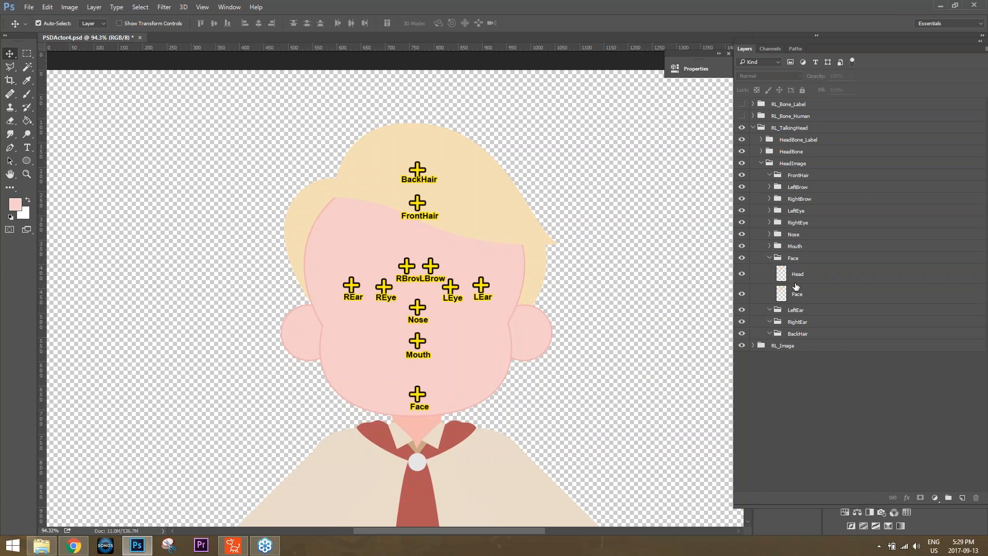
click(742, 275)
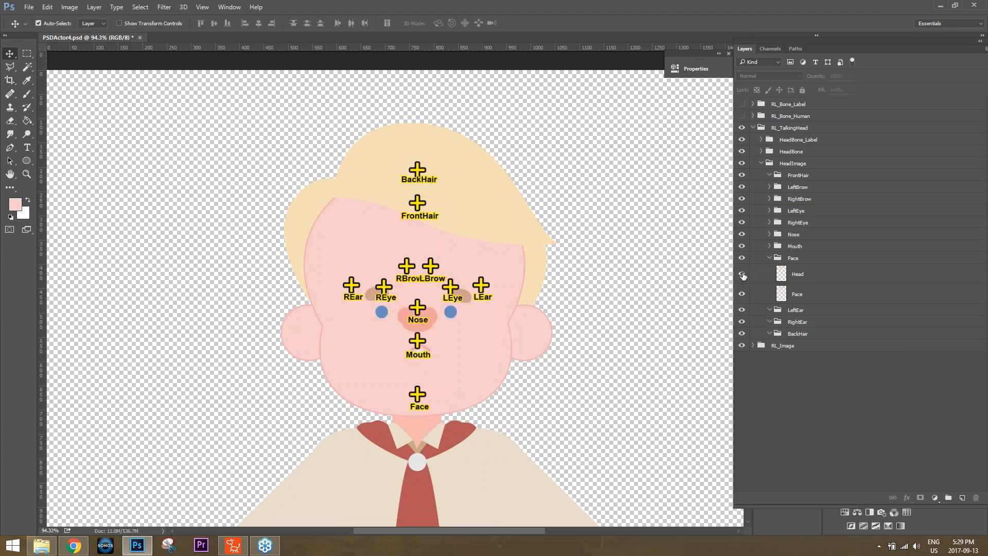
click(743, 276)
click(742, 294)
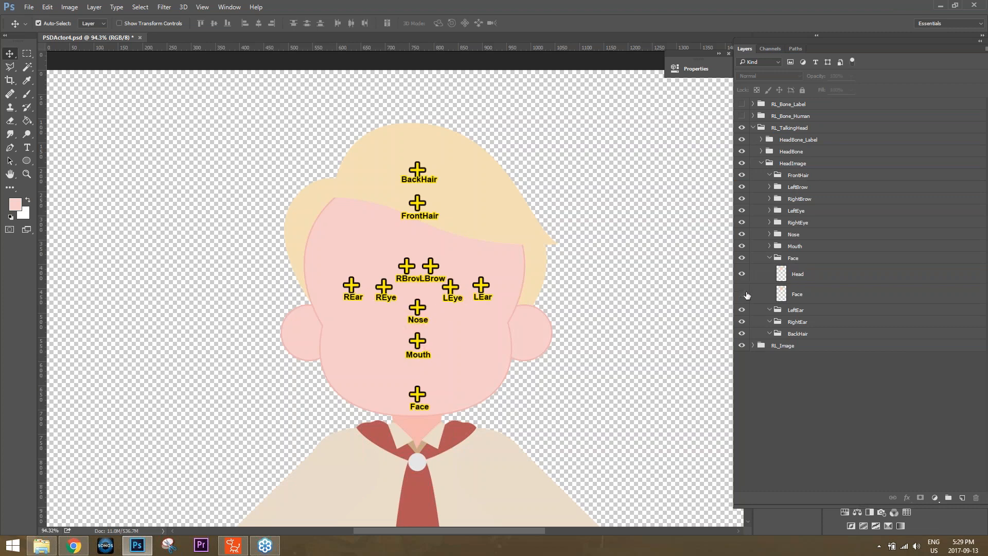
click(741, 275)
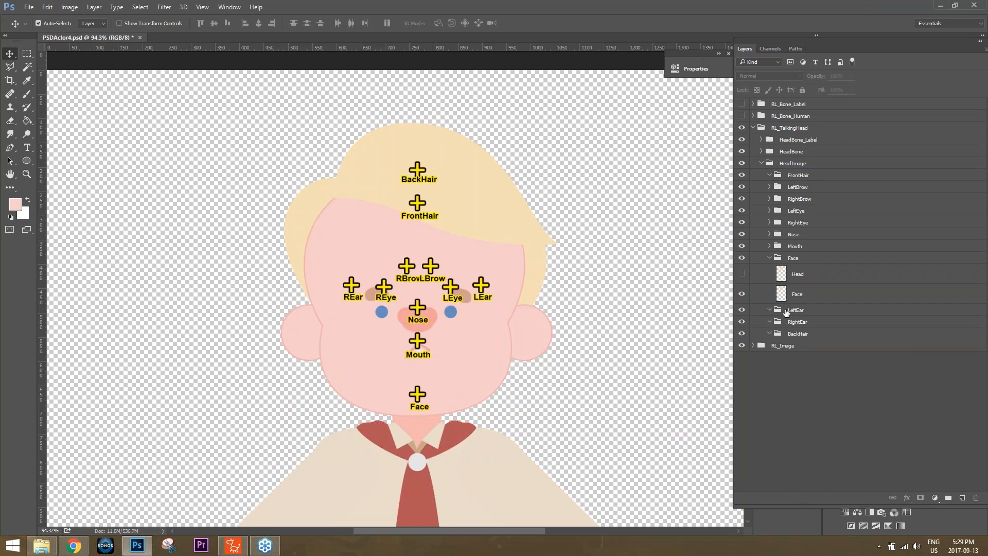
click(741, 294)
click(741, 274)
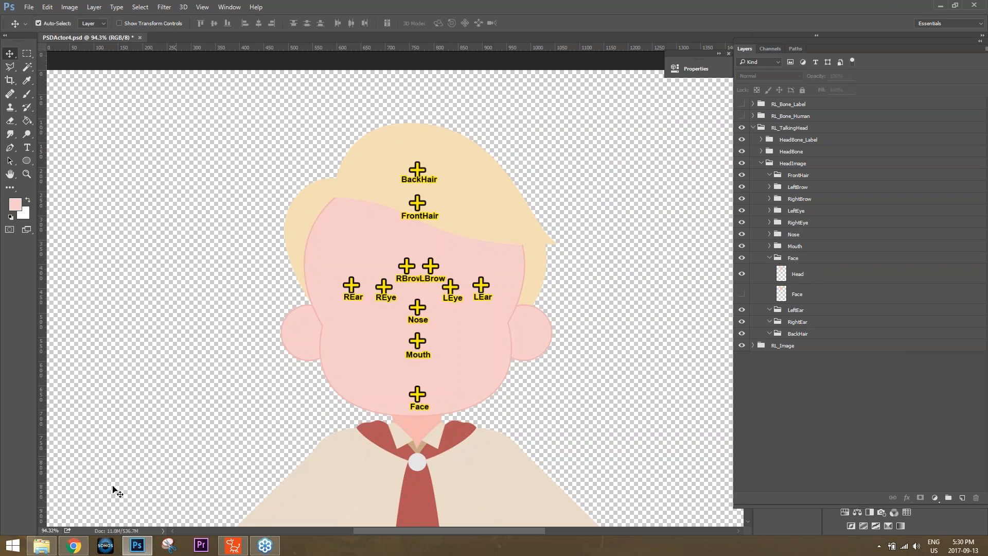
Open HighResolutionHeadElements_B from the tutorial PSD files folder in Photoshop.
click(40, 545)
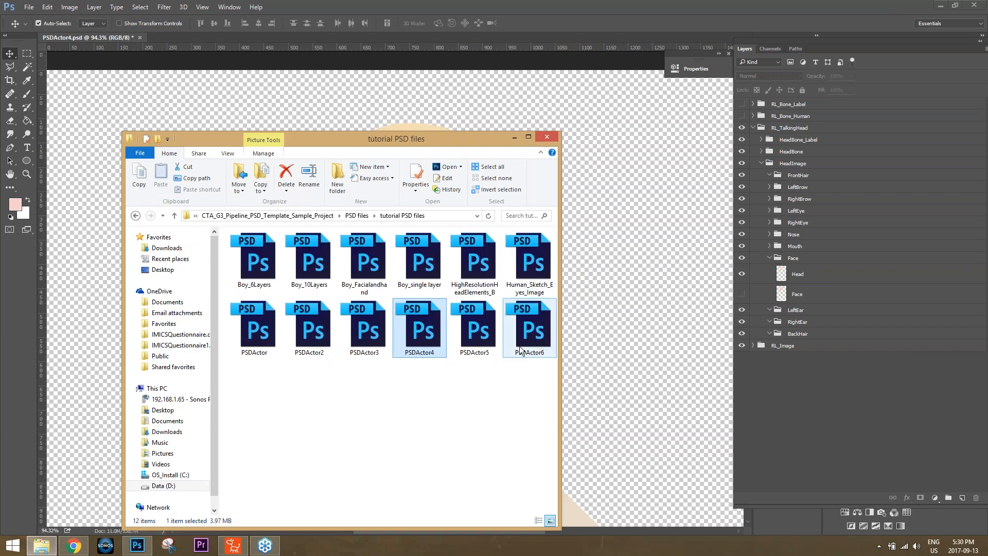
double_click(475, 267)
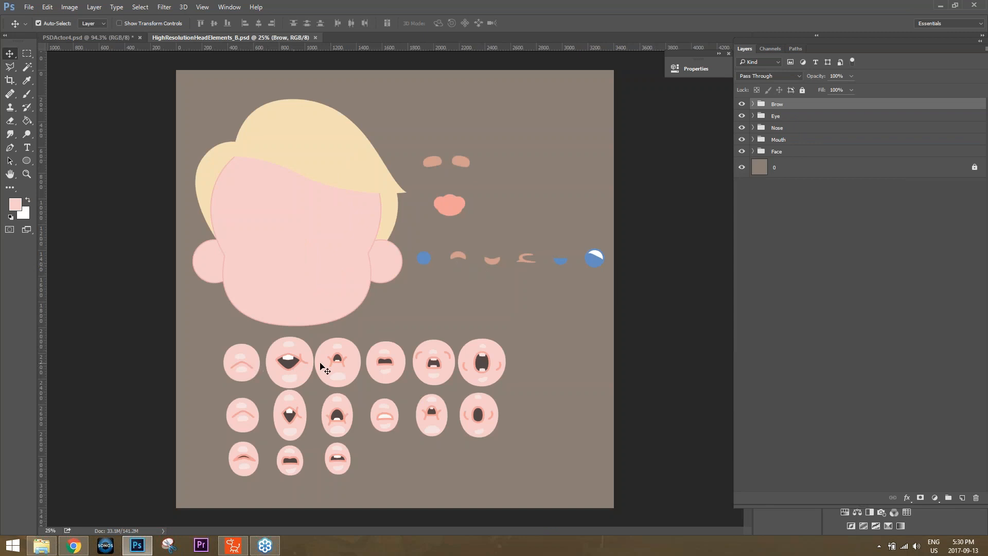
Go up to the CTA_G3_Pipeline_PSD_Template_Sample_Project folder in File Explorer and open the sample project zip inside it.
click(42, 546)
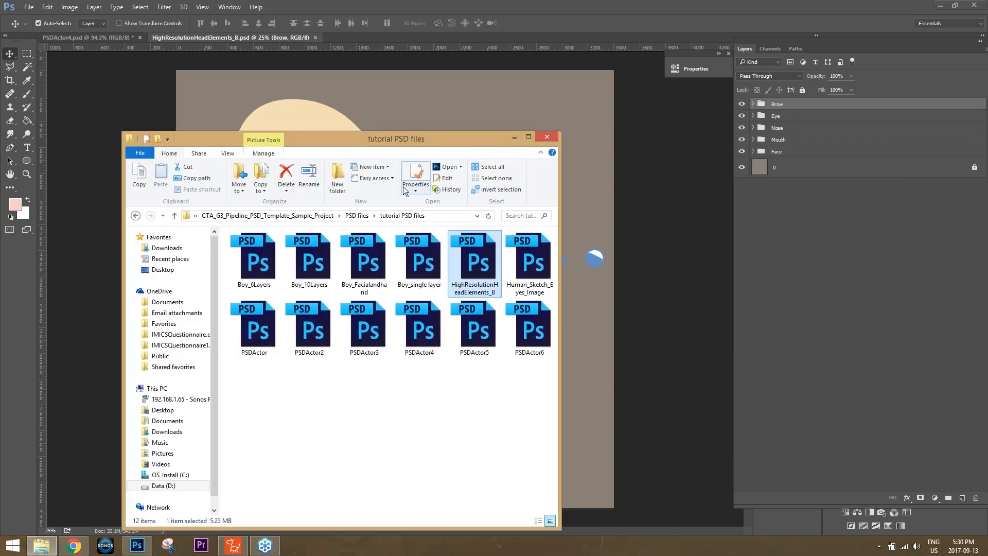
click(296, 216)
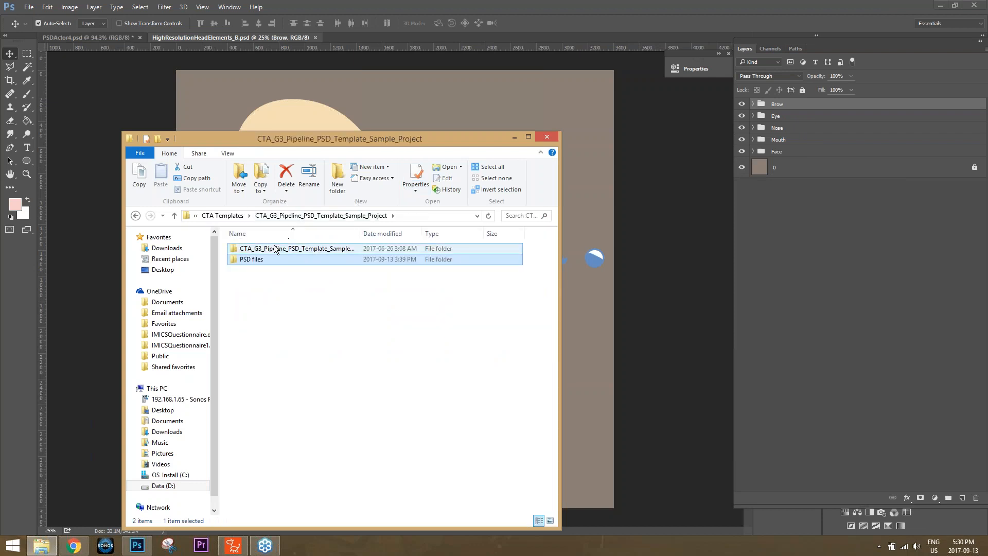
double_click(286, 248)
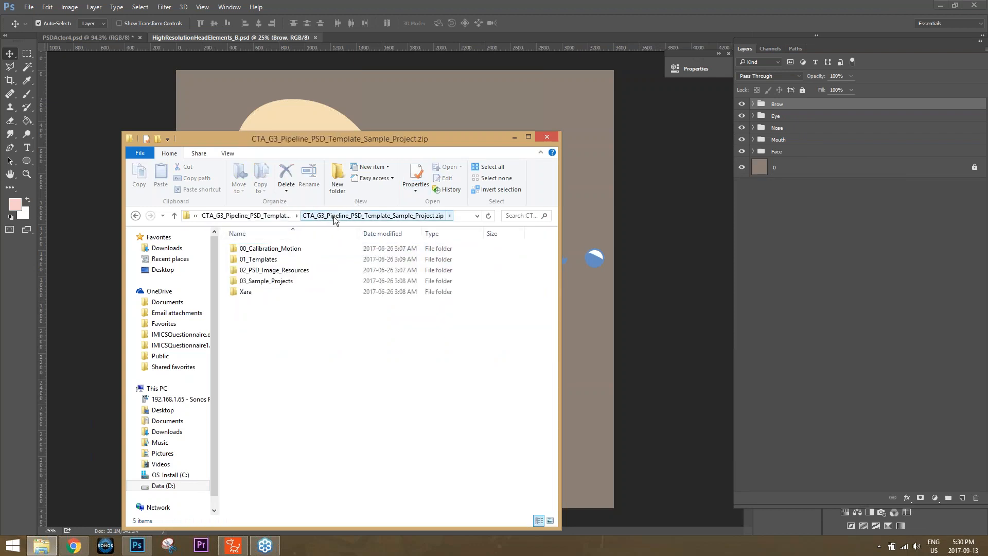
Open High-res_Talking_Head from the 01_Human folder inside 02_PSD_Image_Resources in Photoshop.
click(275, 284)
click(276, 270)
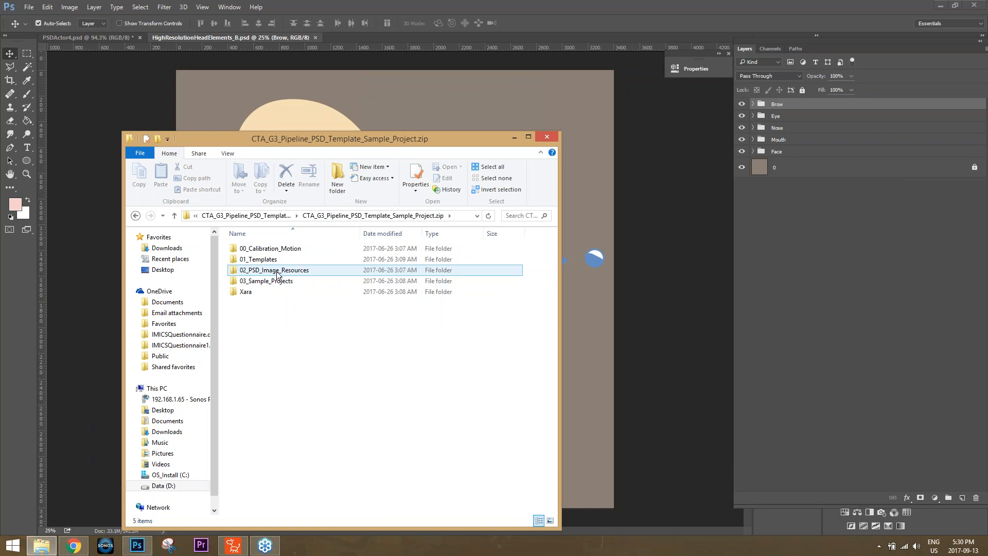
double_click(277, 271)
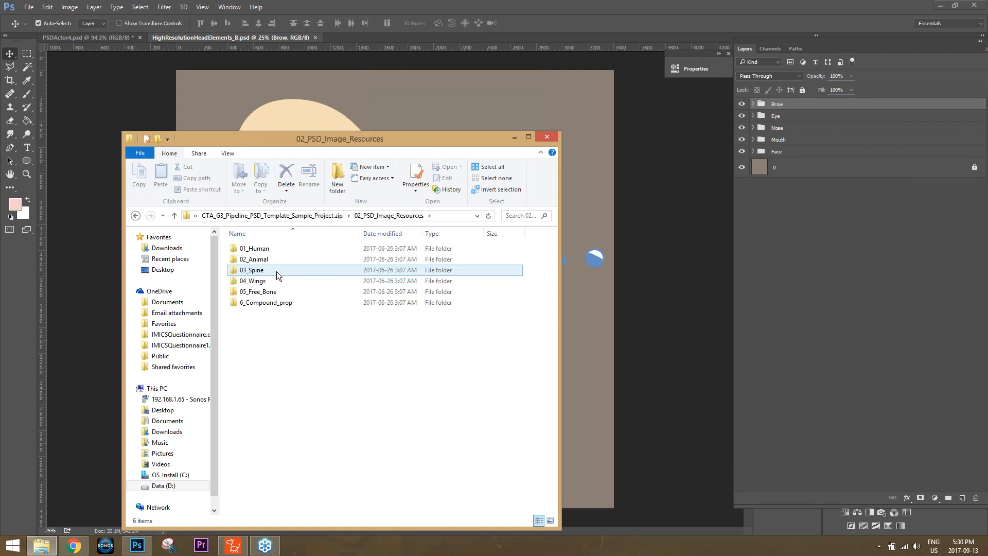
double_click(260, 249)
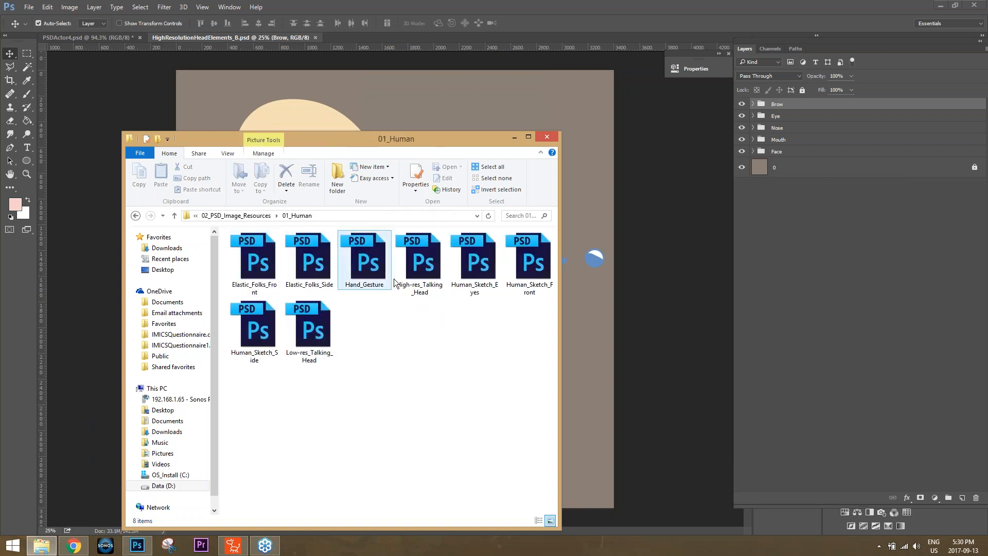
double_click(422, 258)
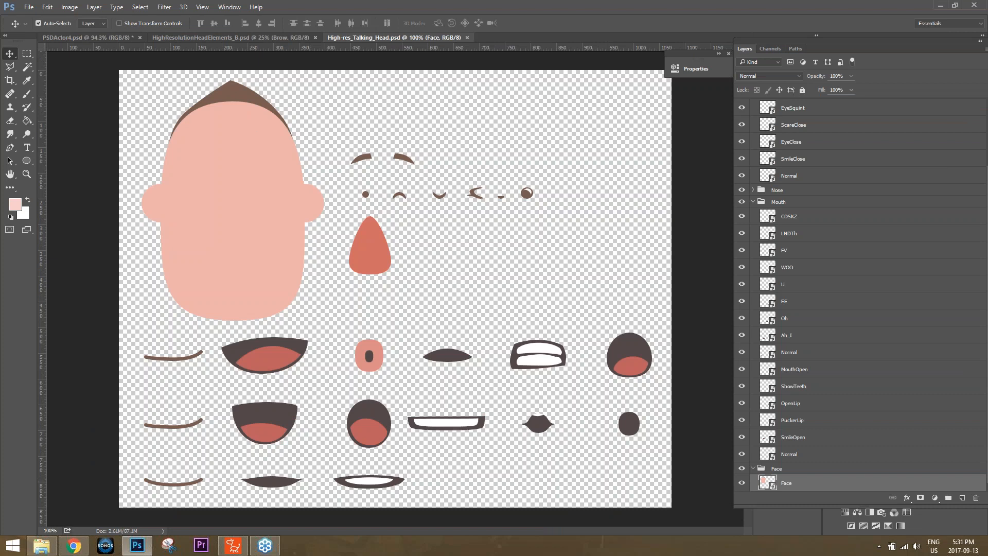
Show the full folder path of High-res_Talking_Head in File Explorer, highlight its 01_Human part, and return to Photoshop.
click(41, 545)
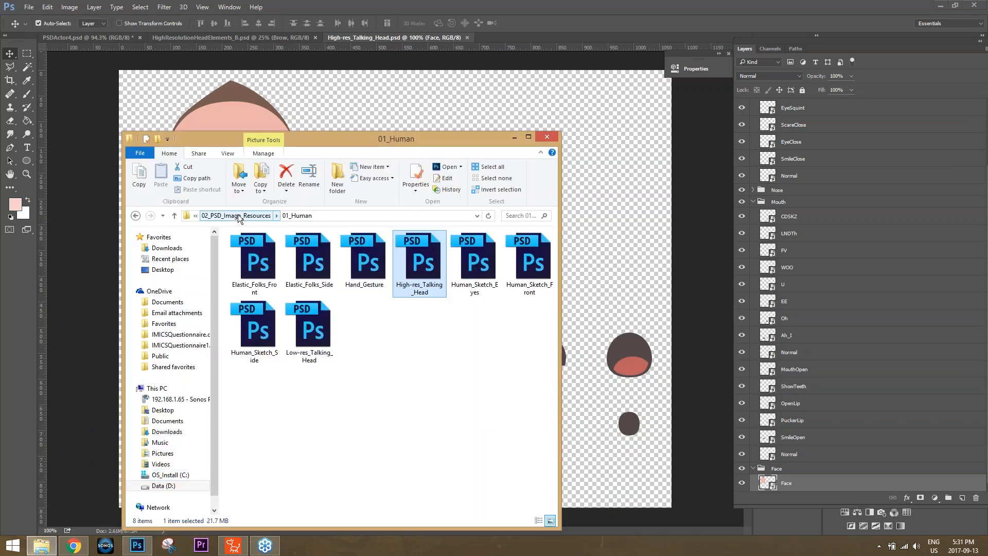
click(197, 216)
click(341, 216)
click(341, 216)
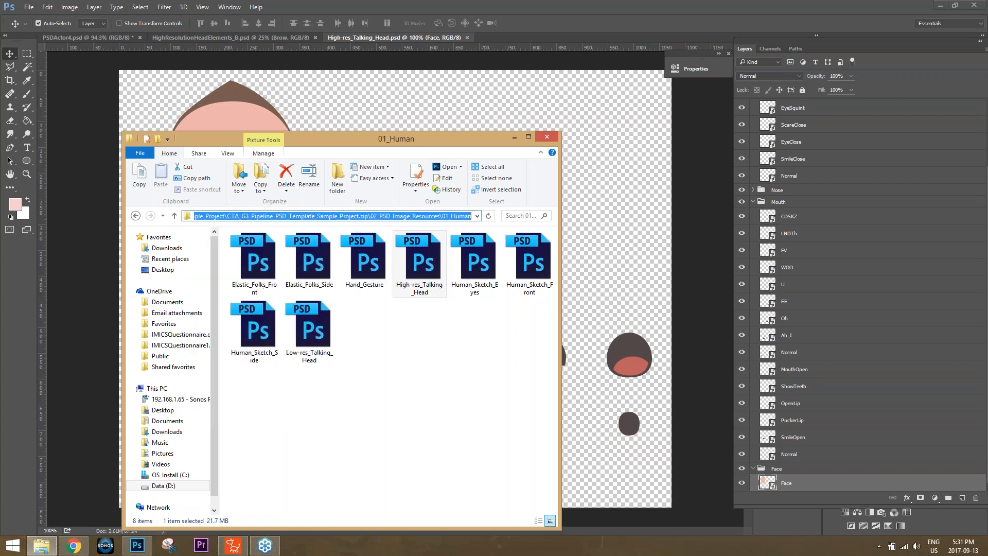
click(274, 217)
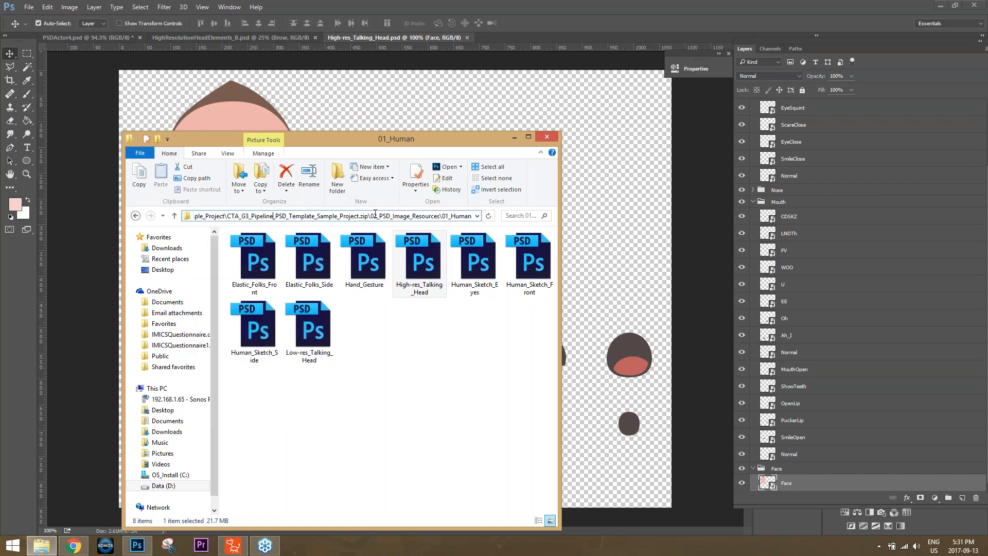
drag(374, 214, 476, 216)
click(445, 216)
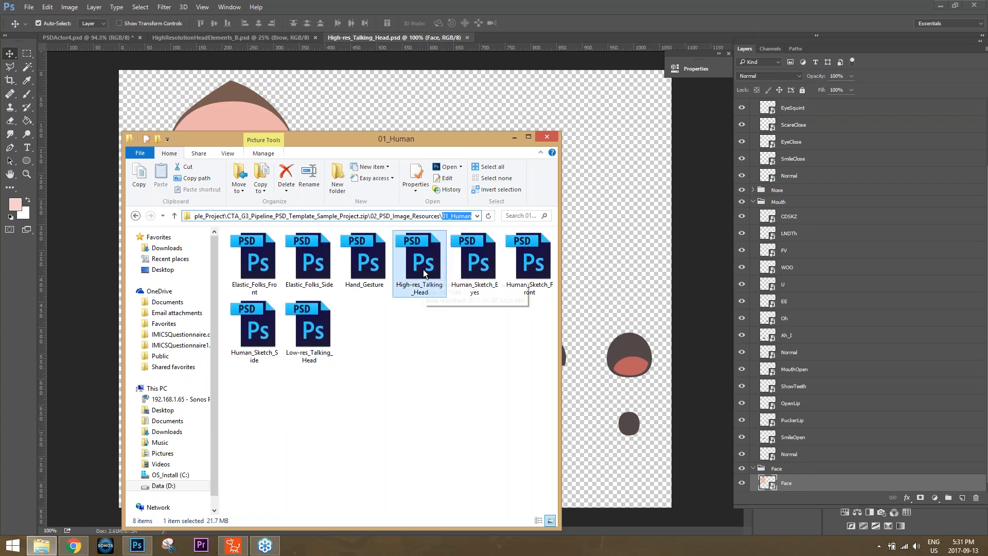
click(519, 5)
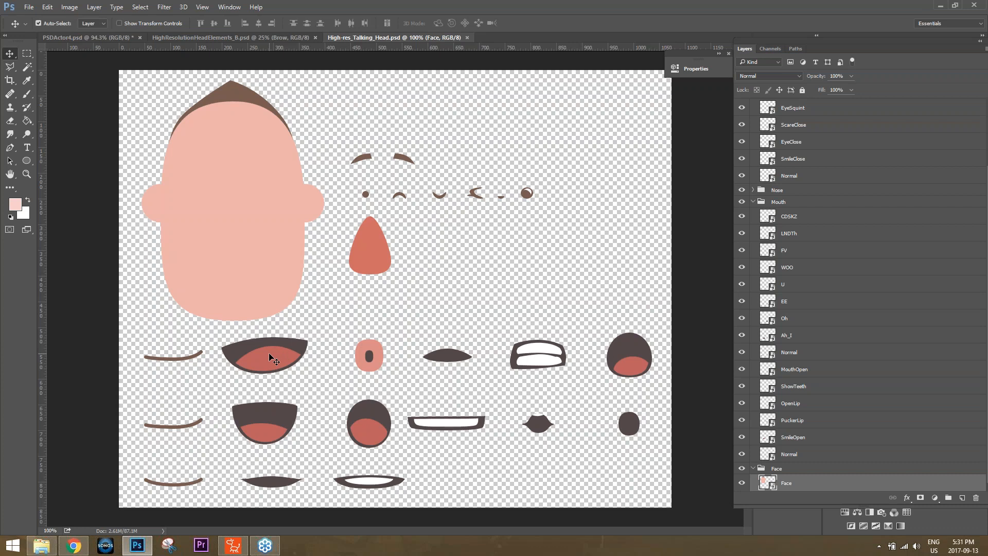
Toggle the brow layers in the Brow group off and back on to examine the talking head's layer structure.
scroll(912, 310, up, 3)
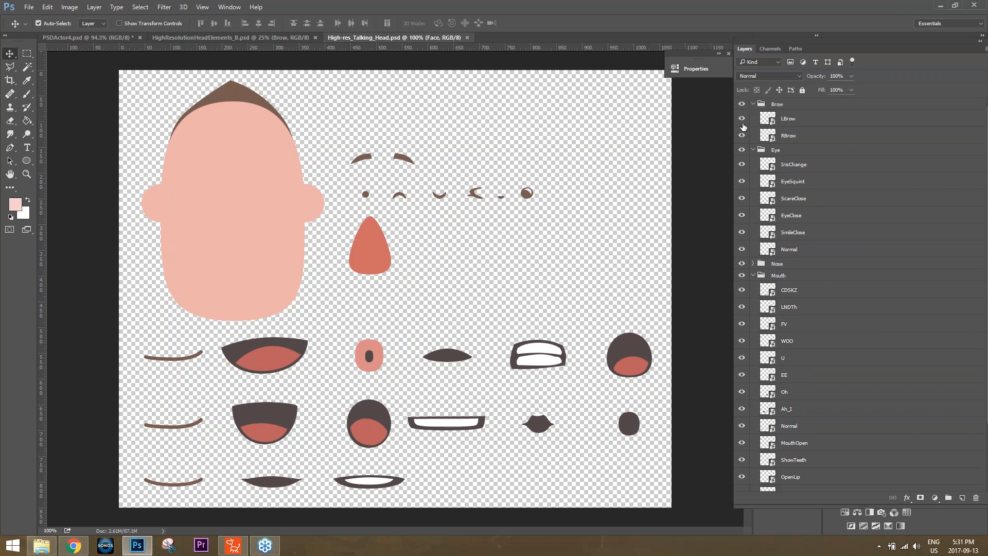
click(742, 124)
click(742, 123)
click(742, 129)
click(742, 129)
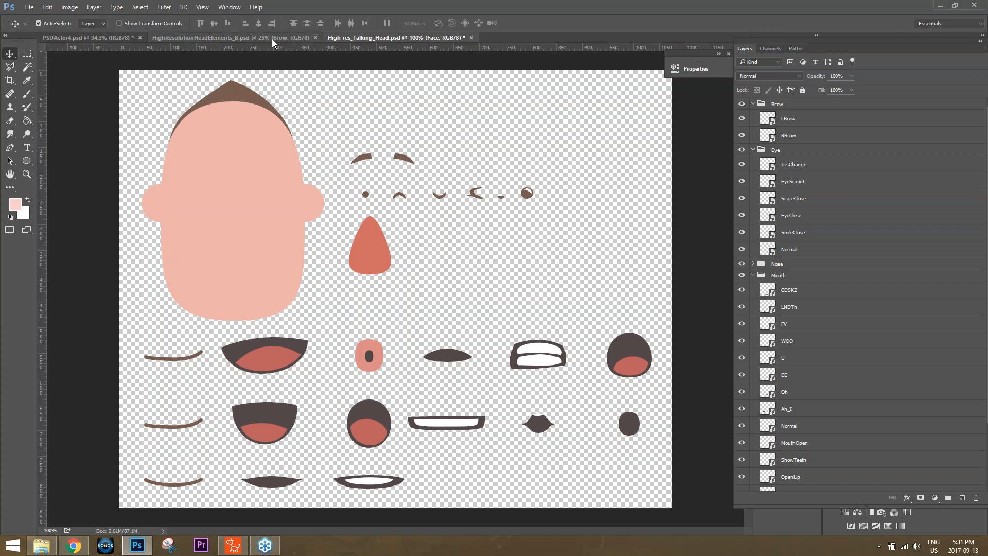
Compare HighResolutionHeadElements_B with High-res_Talking_Head, and close High-res_Talking_Head without saving its changes.
click(242, 38)
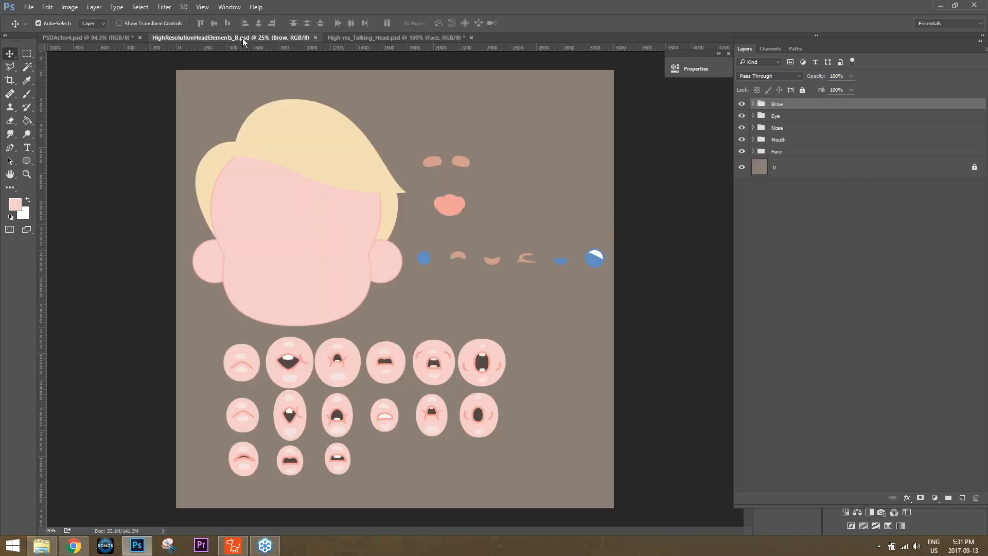
click(394, 38)
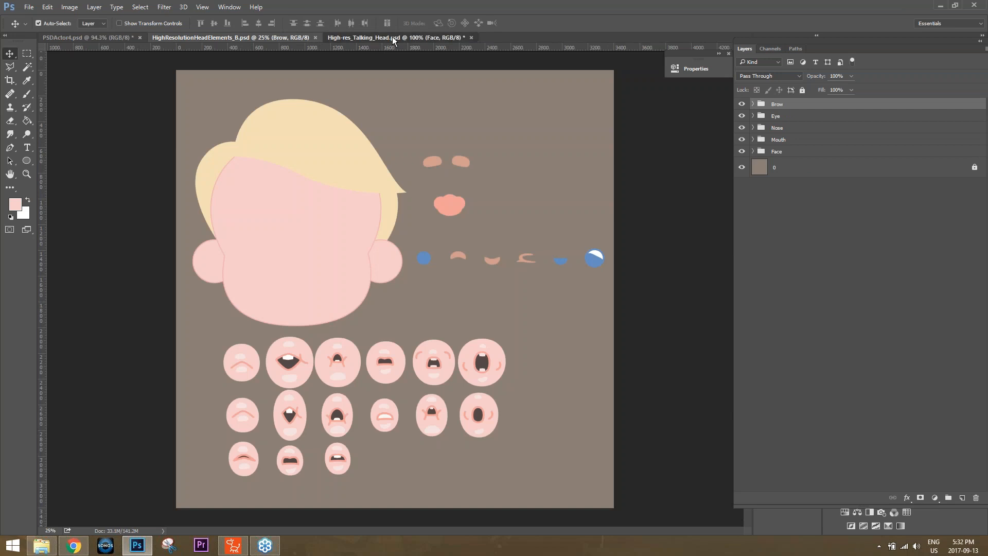
click(471, 38)
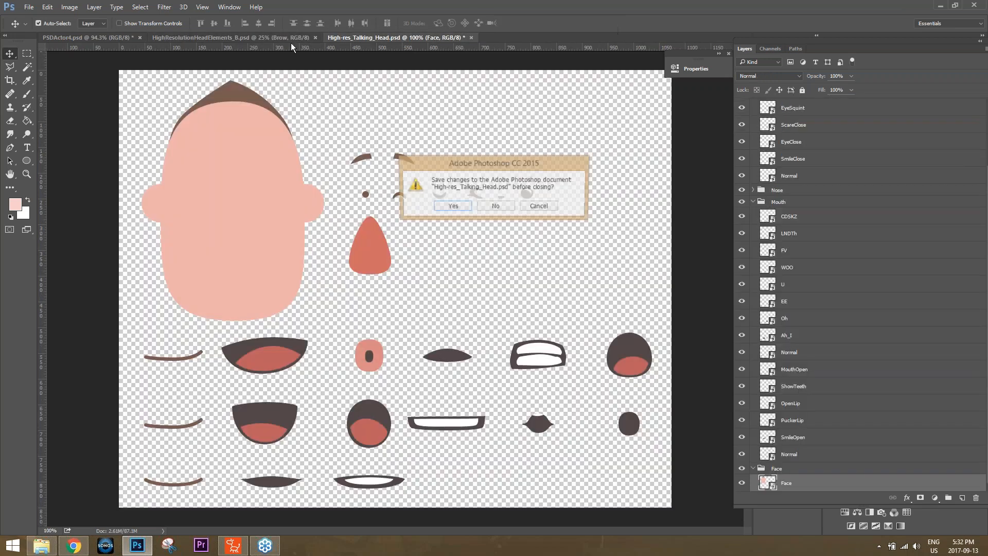
click(495, 207)
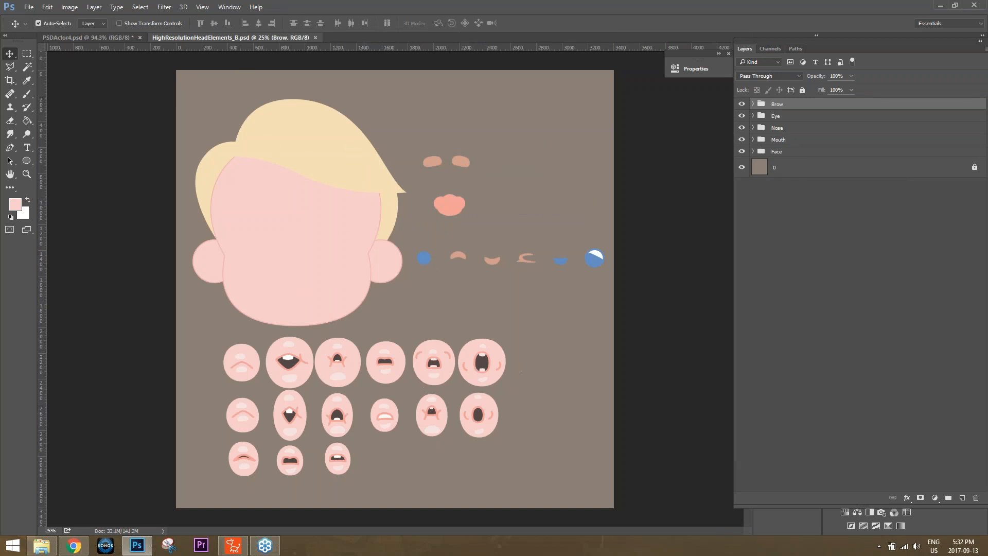
Expand the Mouth group in HighResolutionHeadElements_B and select all its layers from CDSKZ down to the lowest Normal.
click(753, 140)
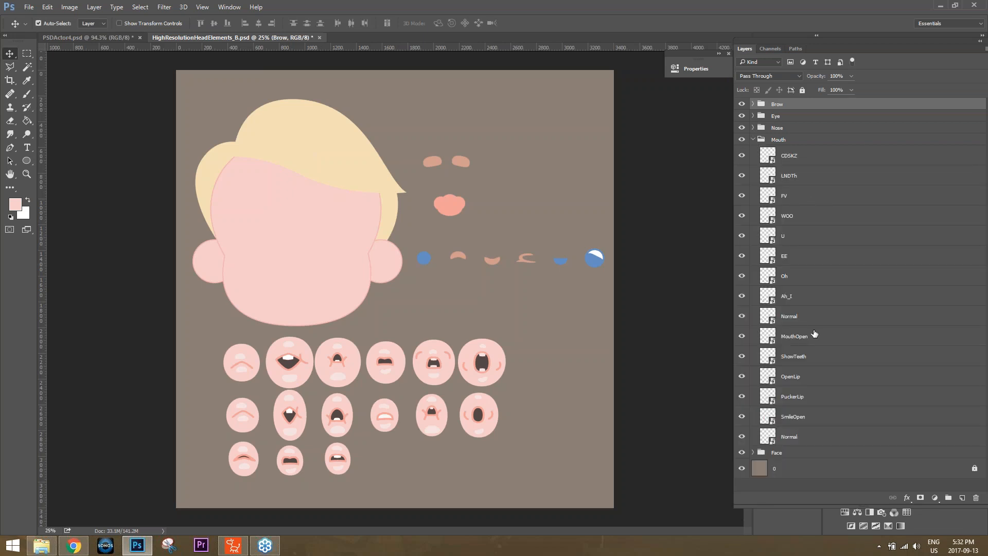
click(793, 442)
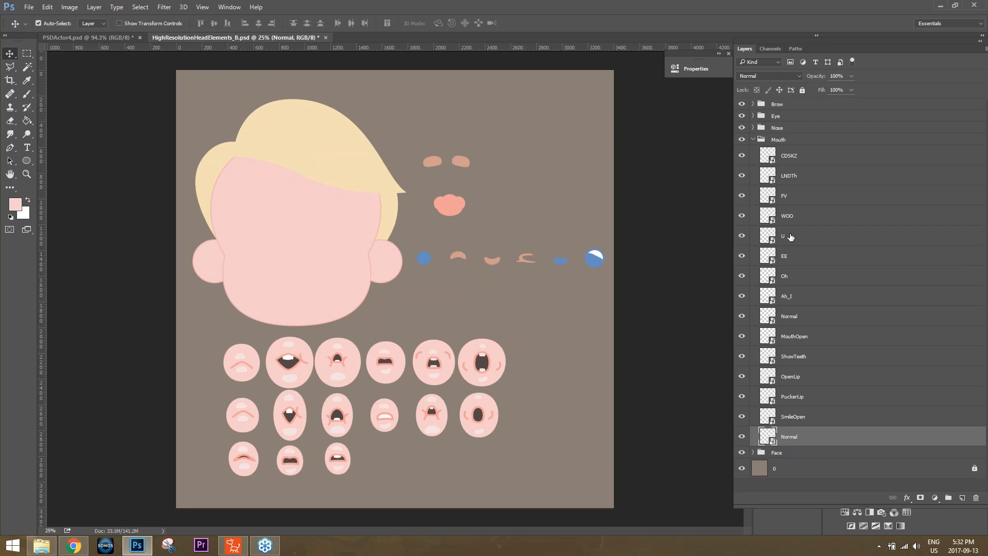
shift+click(797, 159)
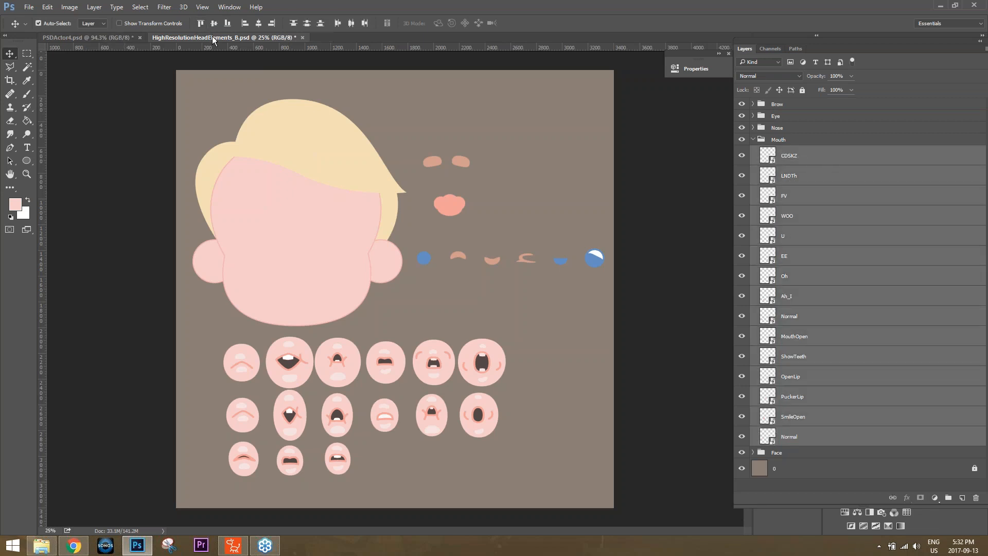
Float HighResolutionHeadElements_B and PSDActor4 as separate windows and arrange them side by side with the boy's head in view.
drag(214, 38, 436, 143)
click(111, 38)
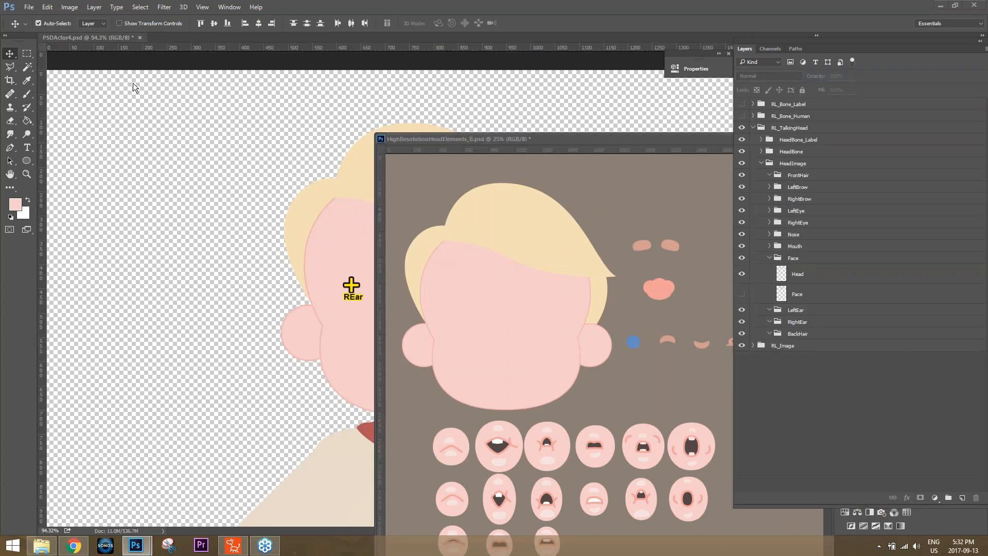
drag(133, 87, 122, 98)
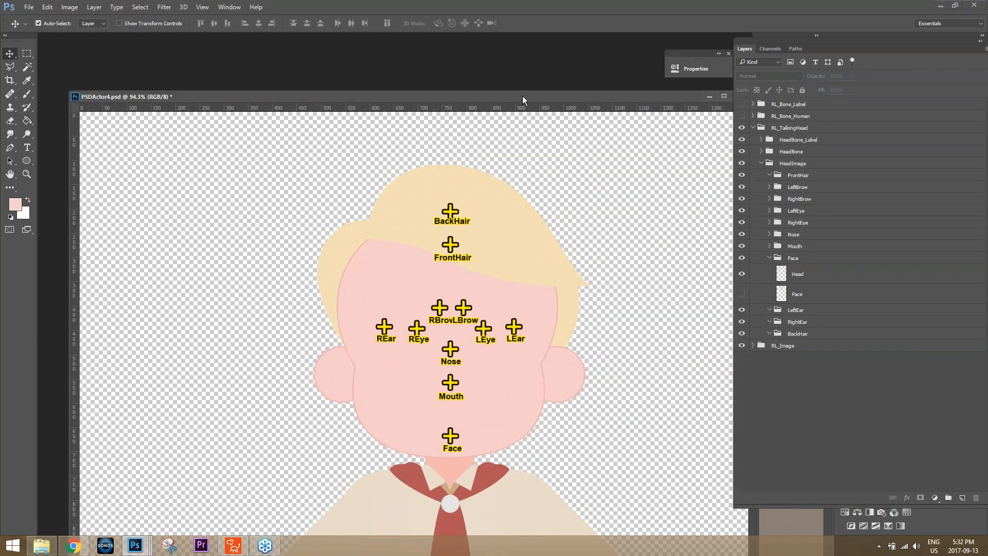
drag(522, 96, 377, 90)
drag(587, 181, 353, 181)
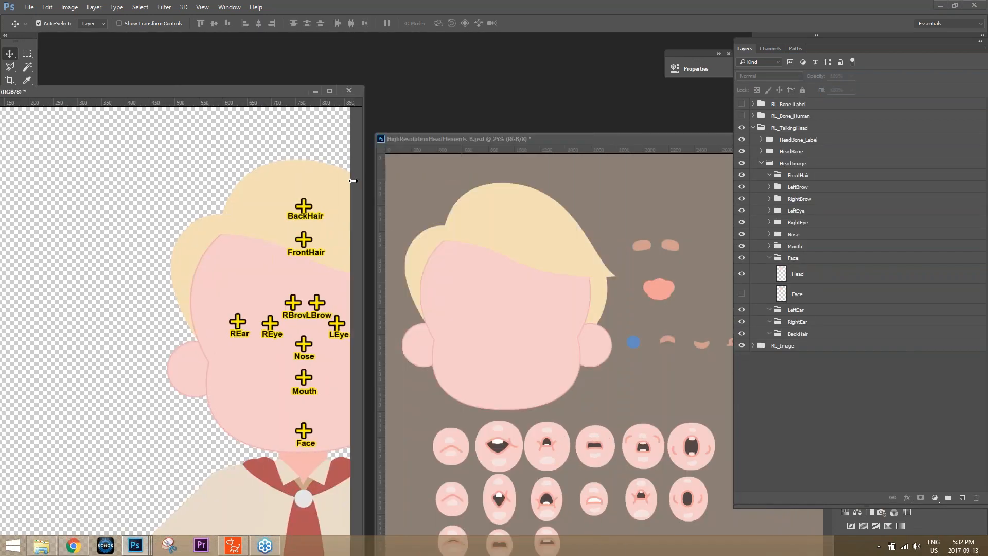
drag(267, 91, 371, 49)
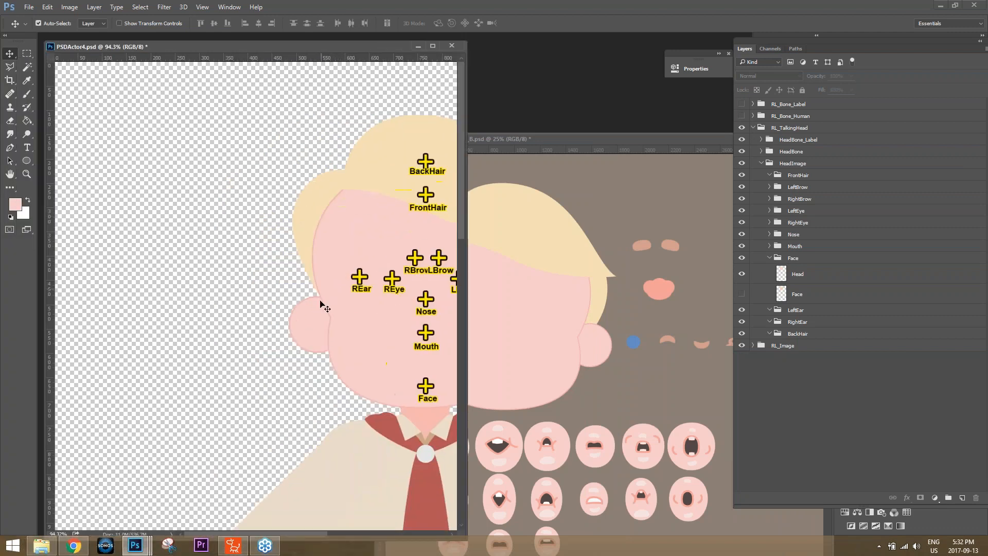
drag(338, 315, 170, 301)
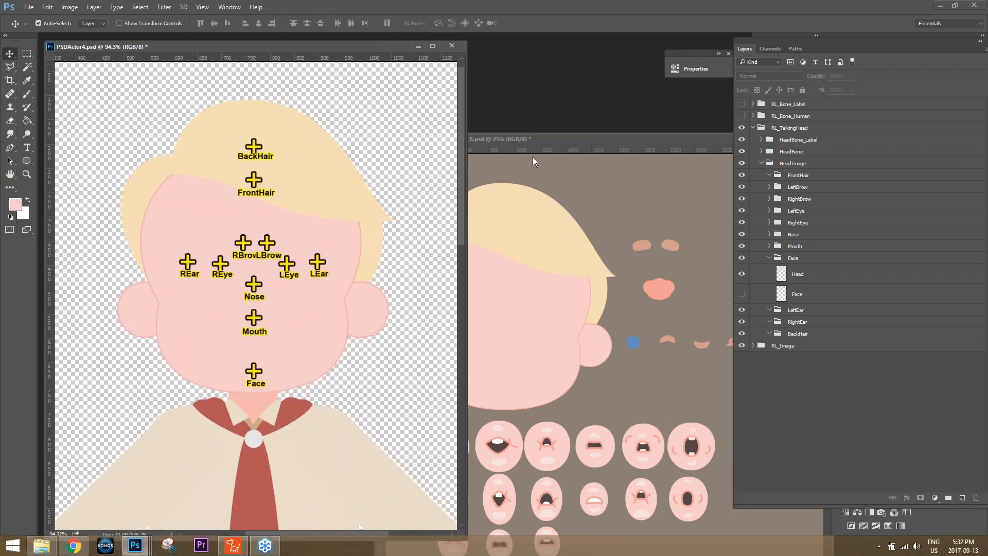
Try copying the selected mouth layers from HighResolutionHeadElements_B into PSDActor4, and undo the copy.
click(533, 162)
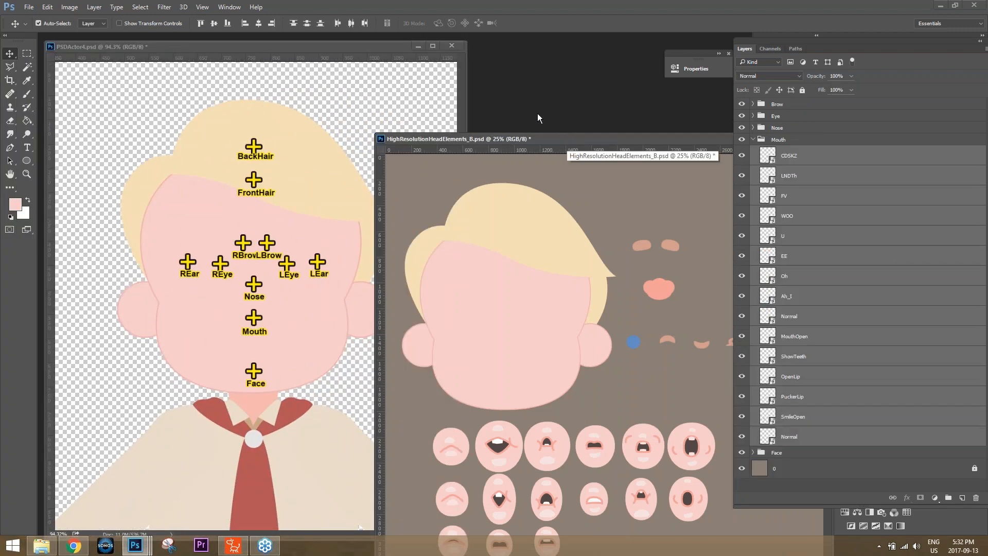
click(353, 50)
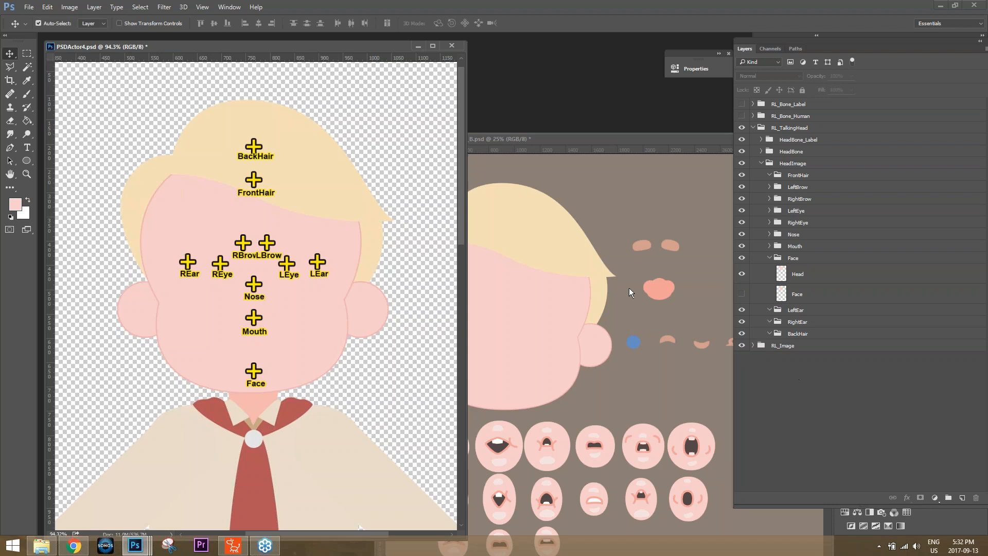
click(566, 137)
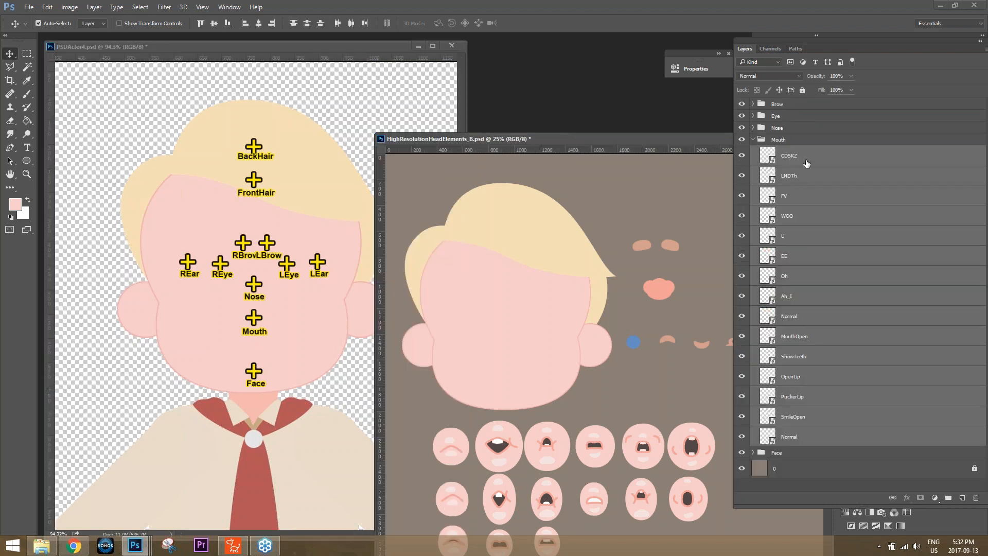
drag(814, 160, 221, 319)
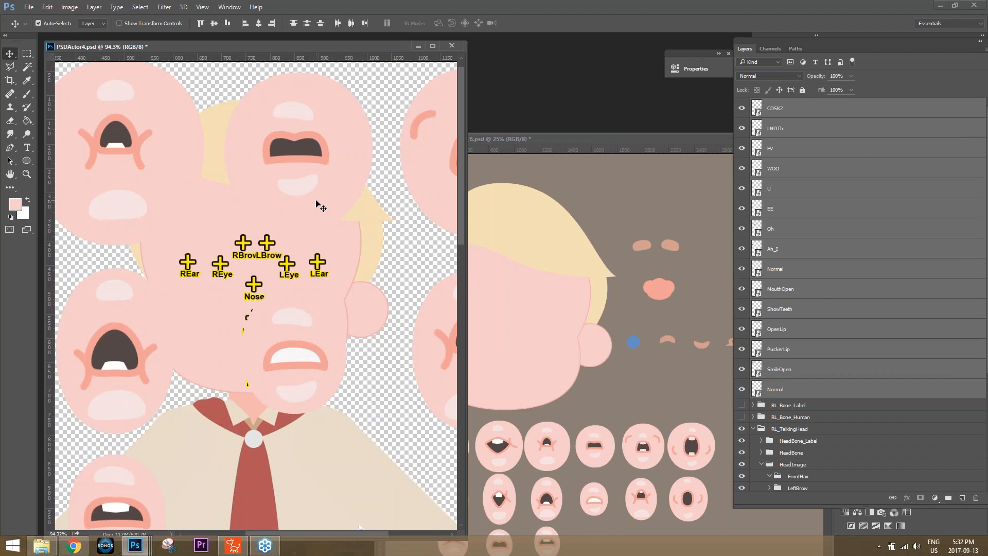
key(ctrl+z)
Reposition the HighResolutionHeadElements_B window and copy its selected mouth layers onto the boy's head in PSDActor4.
click(677, 138)
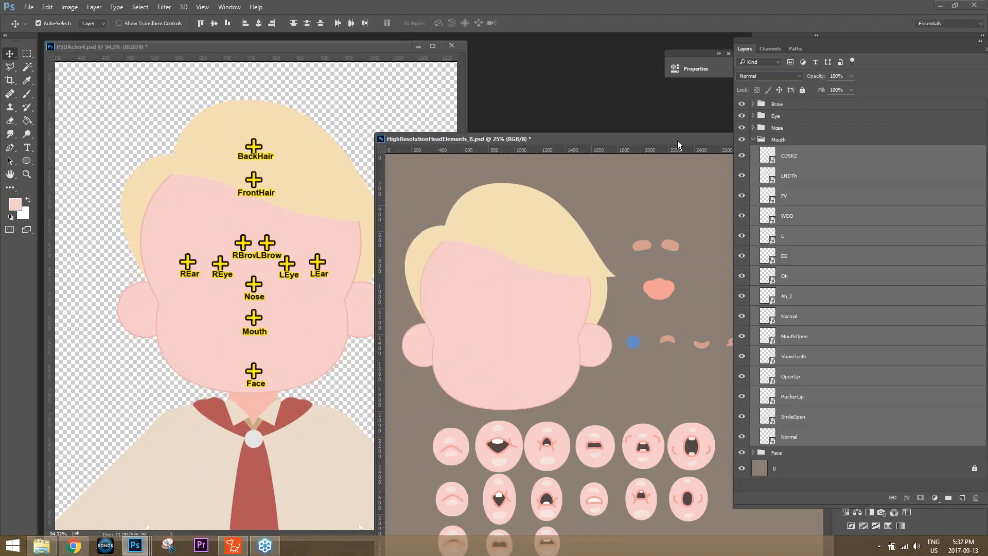
drag(718, 141, 530, 134)
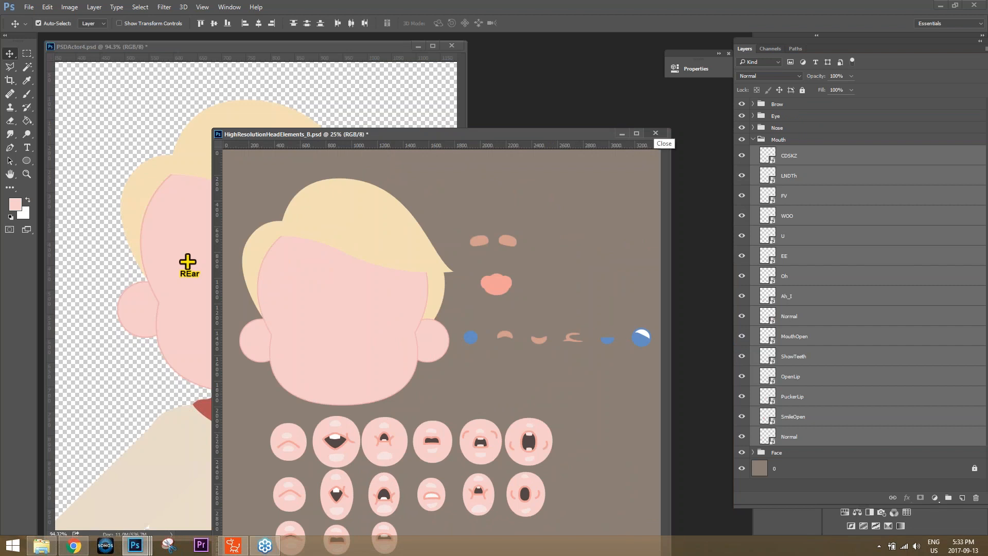
drag(565, 143, 195, 149)
Free-transform the copied mouth layers to about 32% height around the boy's chin and collar, widening the set slightly.
key(ctrl)
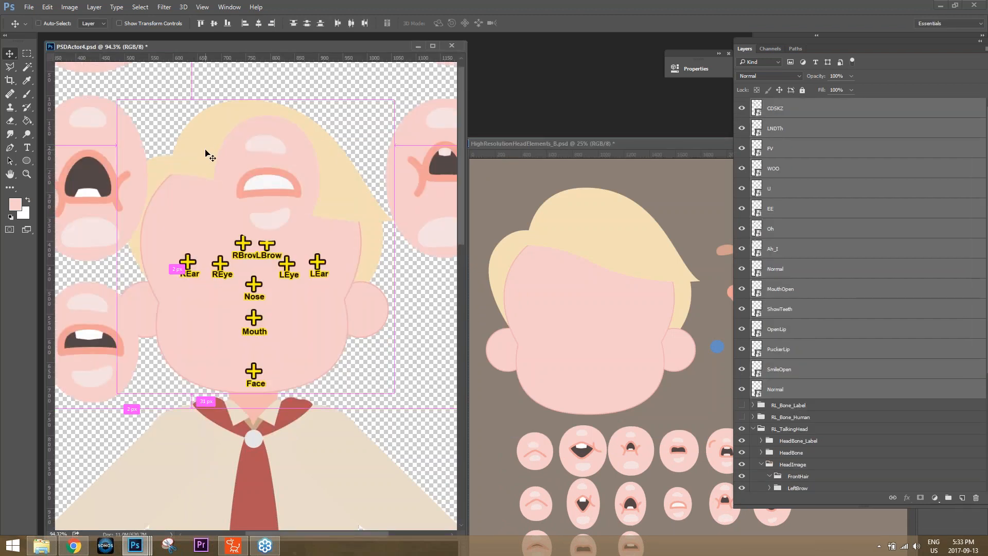
key(ctrl+t)
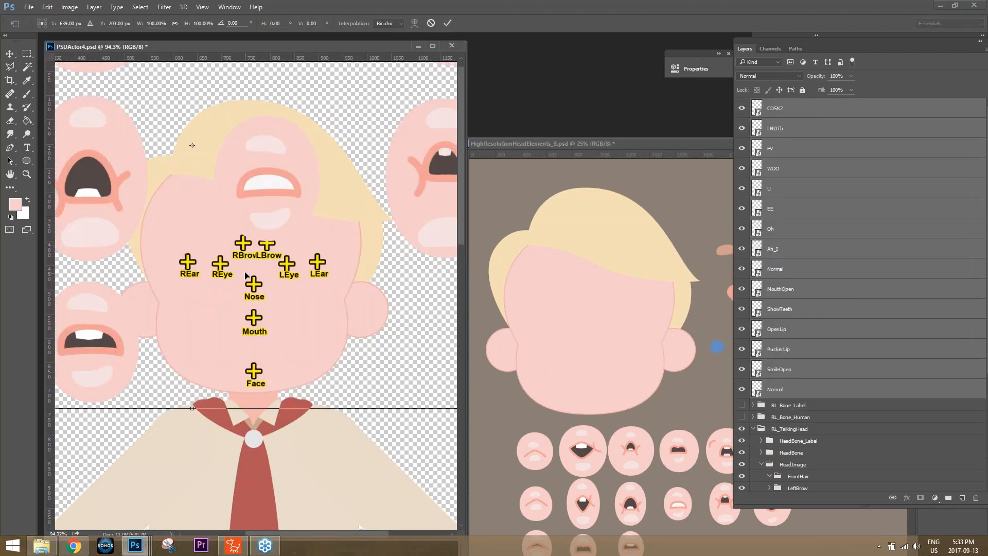
scroll(245, 274, down, 5)
scroll(242, 269, down, 1)
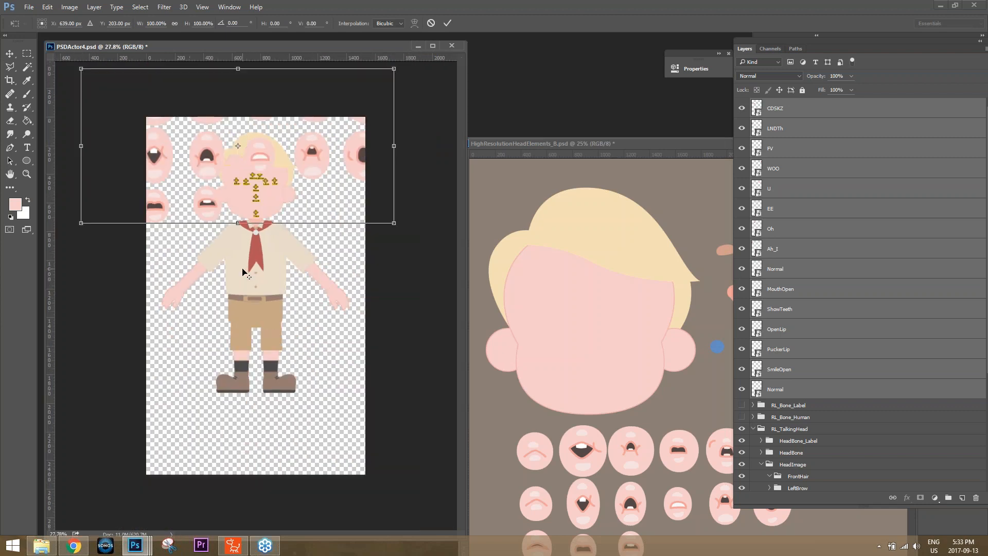
drag(394, 69, 308, 228)
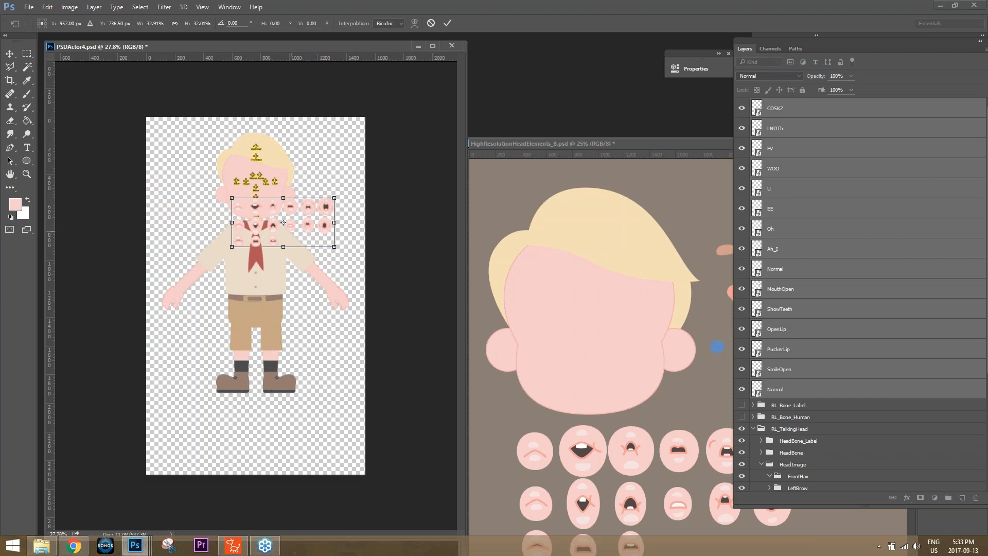
scroll(283, 222, up, 5)
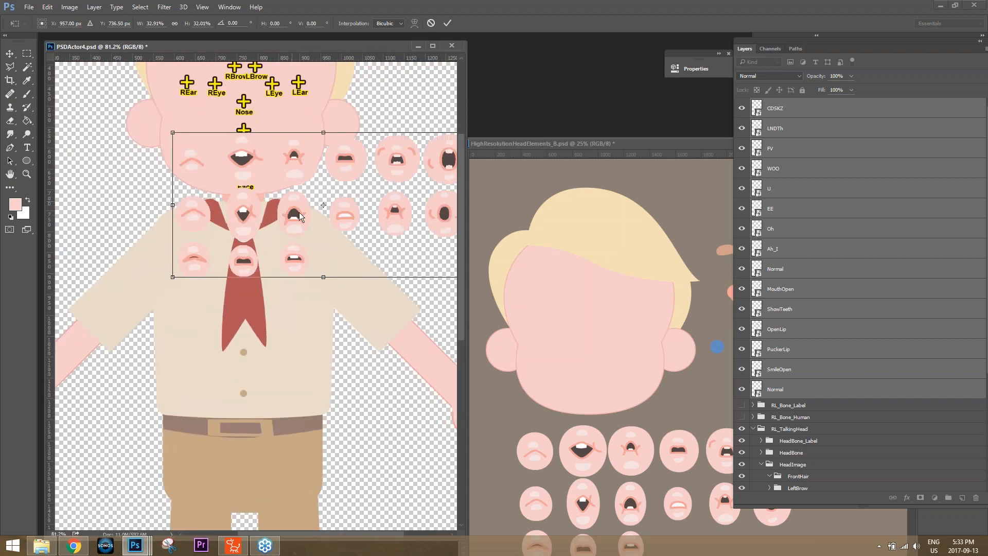
drag(174, 205, 158, 207)
key(Return)
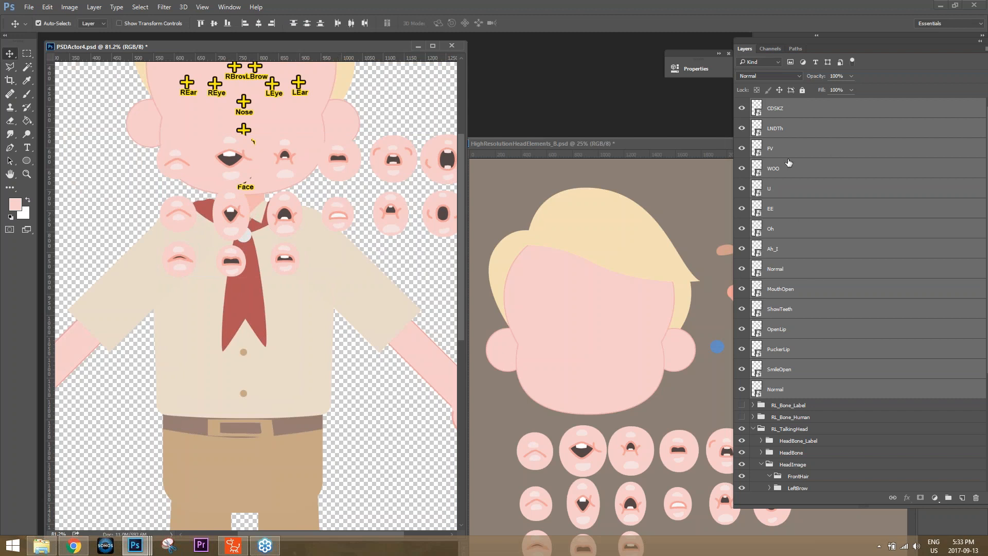
Stack all the selected mouth layers on one spot, aligned by horizontal and vertical centers, and place them over the boy's Mouth marker.
click(201, 23)
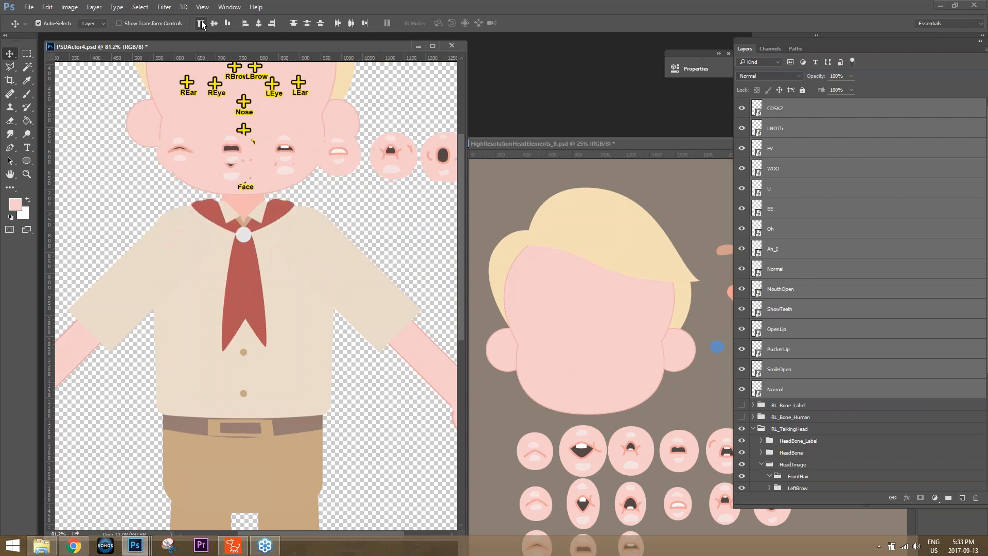
click(242, 24)
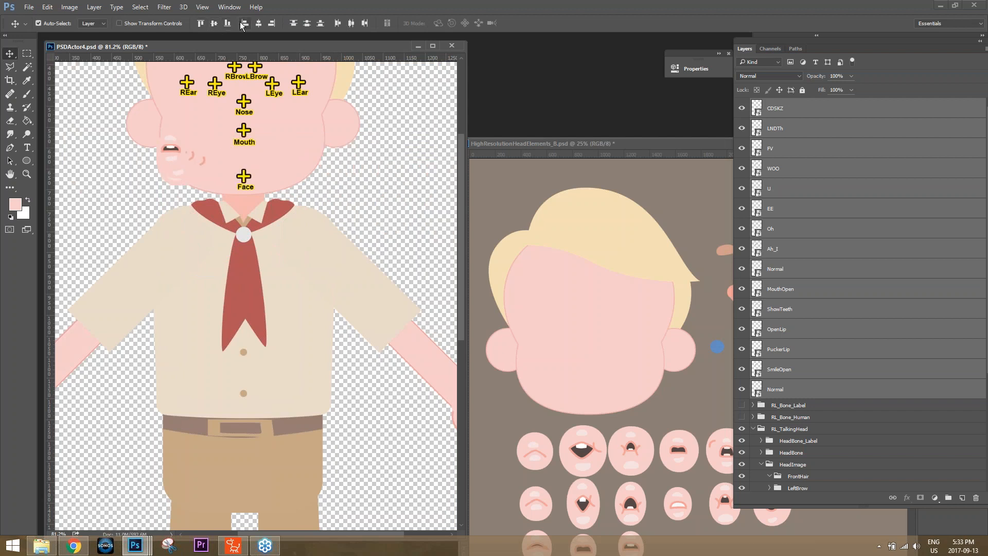
drag(178, 161, 246, 158)
click(260, 24)
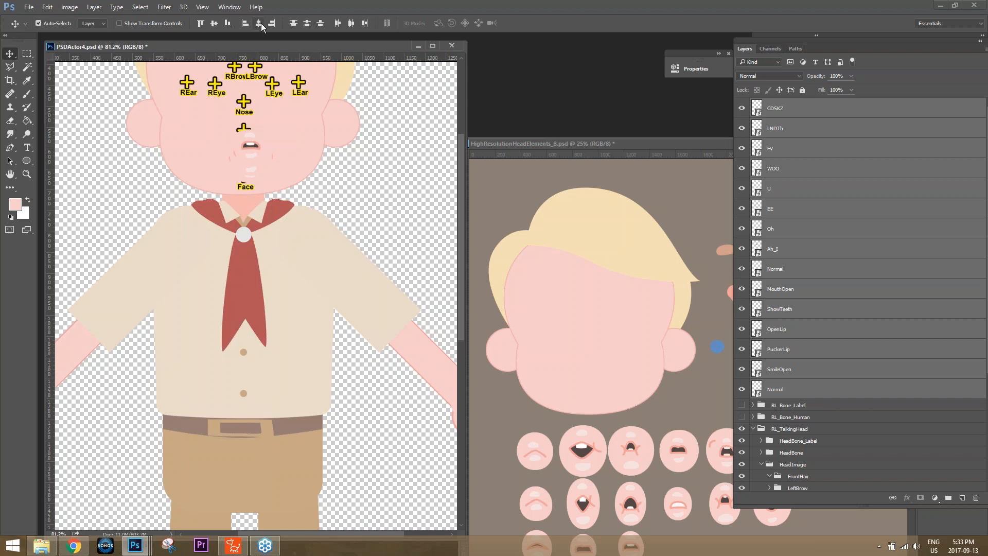
click(215, 24)
mouse_move(246, 154)
mouse_down()
mouse_move(283, 151)
mouse_move(246, 150)
mouse_move(269, 162)
mouse_move(246, 139)
mouse_up()
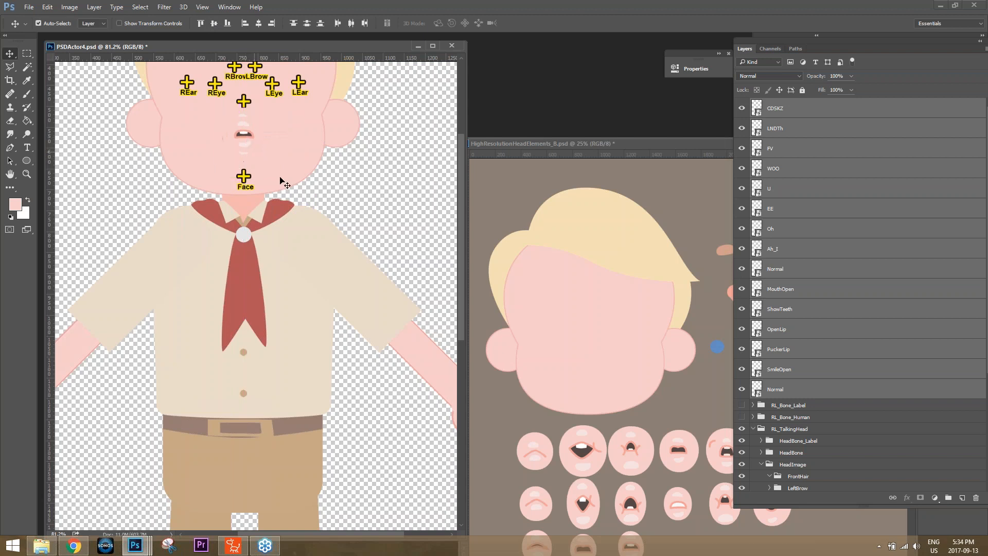
Collapse the Face folder inside HeadImage and expand the Mouth folder to show its expression subfolders.
scroll(359, 246, up, 5)
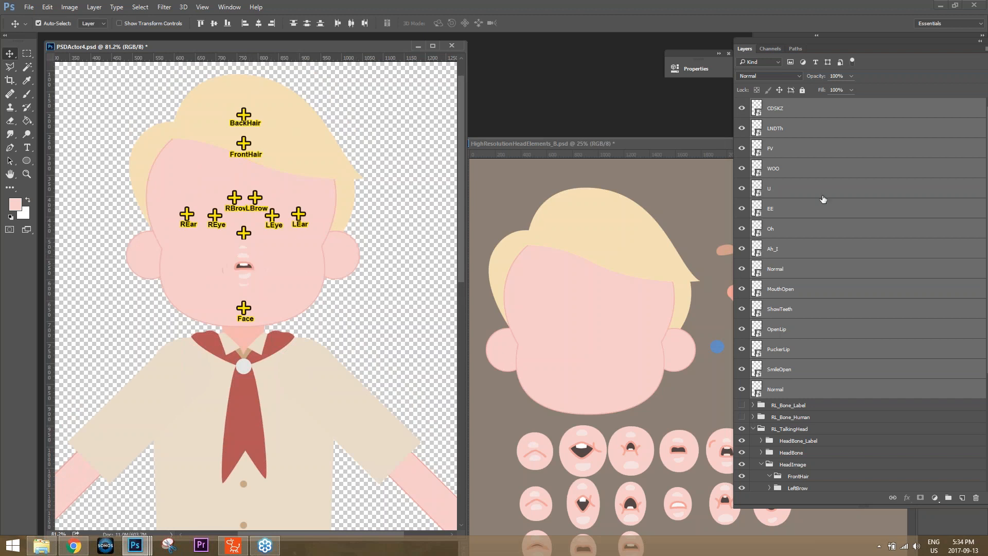
click(831, 262)
scroll(842, 298, down, 5)
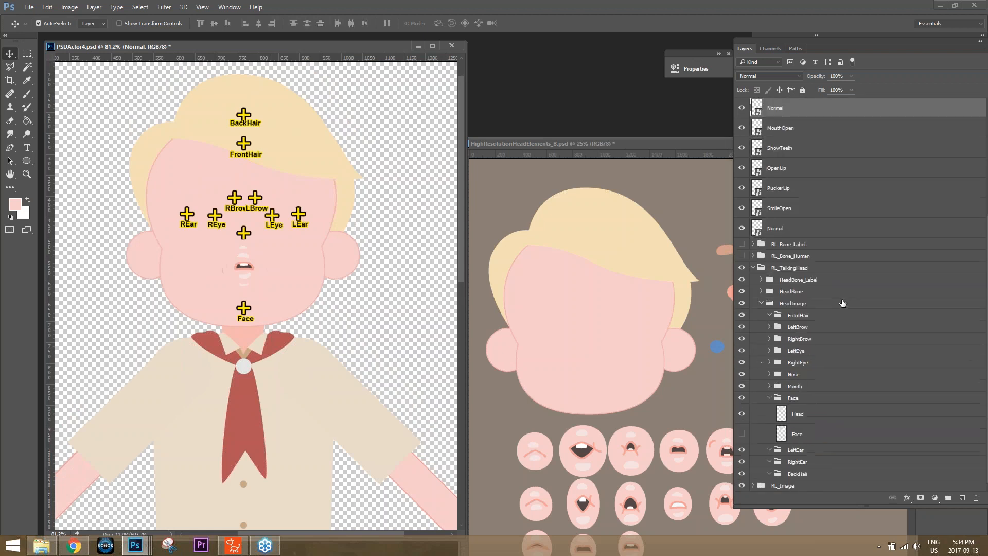
click(761, 303)
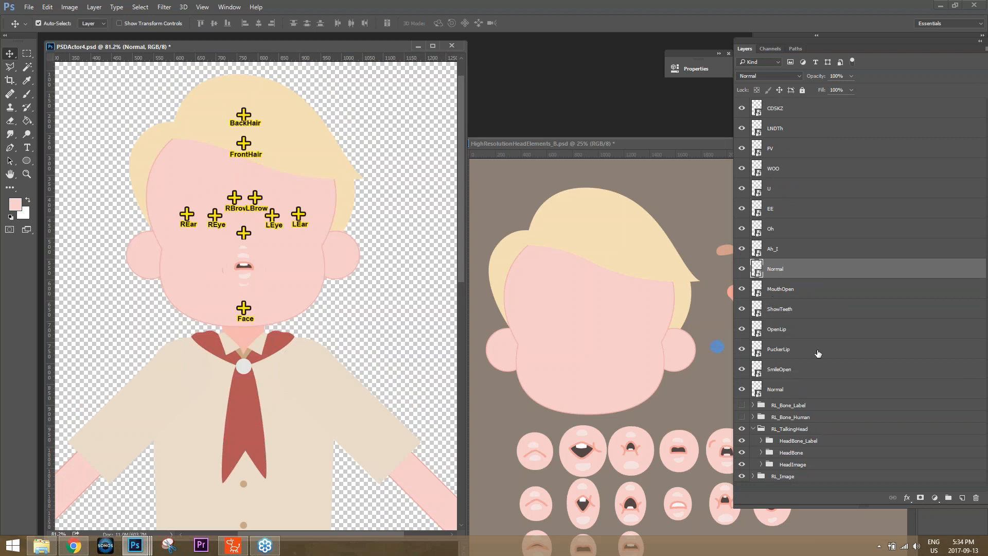
scroll(813, 340, up, 1)
scroll(809, 359, down, 3)
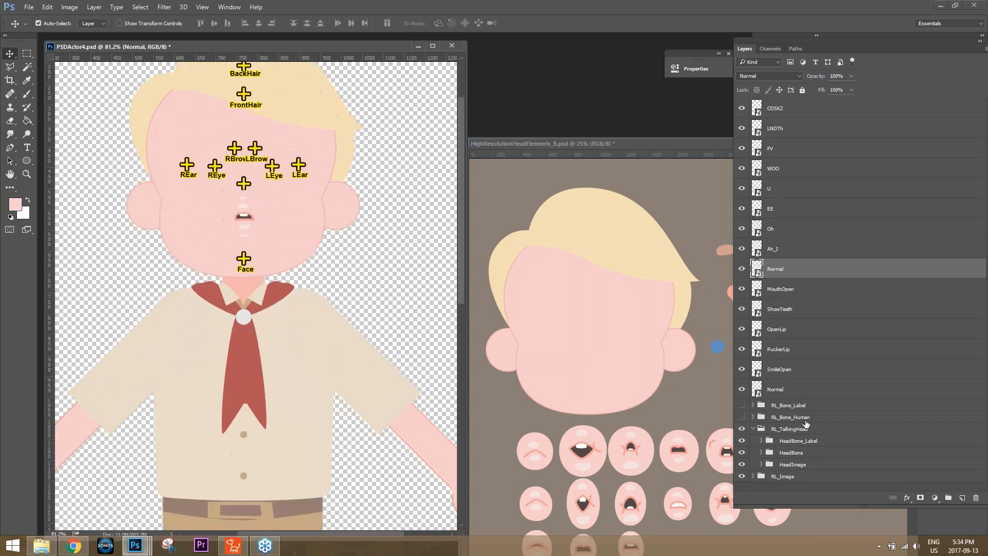
click(760, 467)
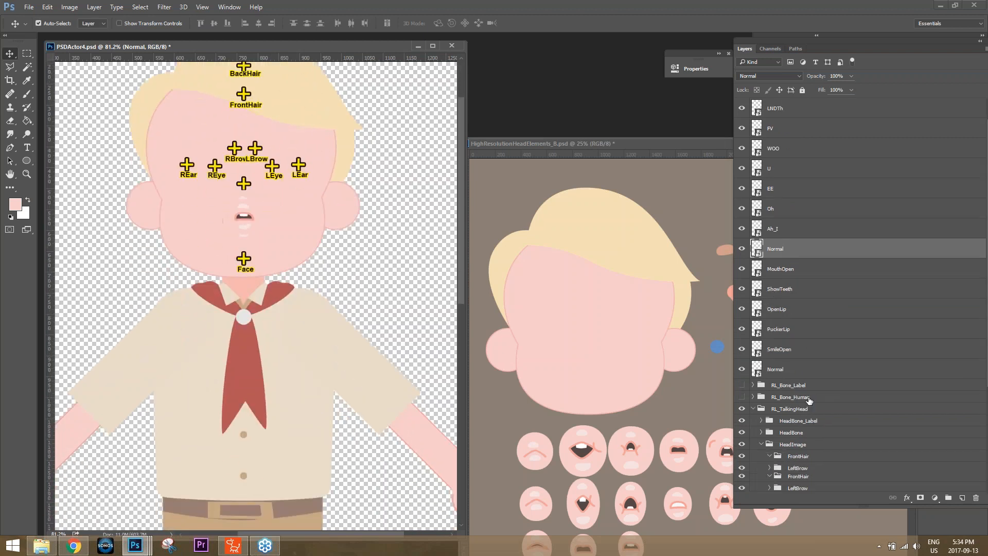
scroll(809, 408, down, 3)
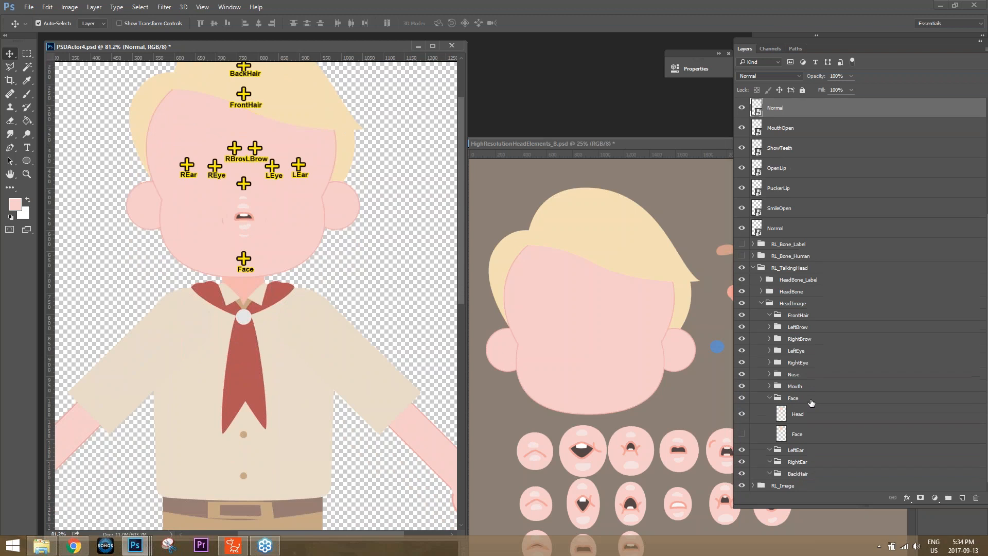
click(770, 398)
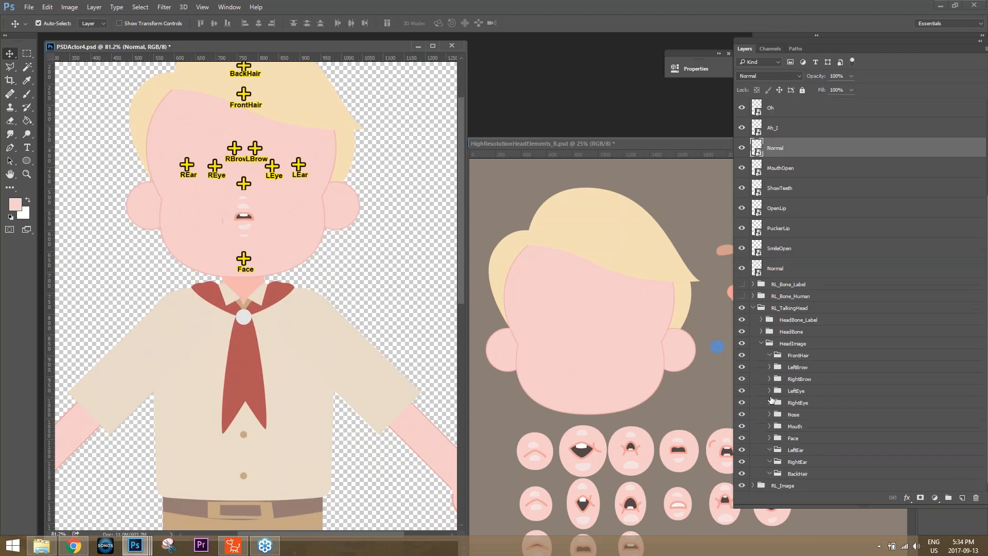
click(769, 427)
scroll(818, 411, down, 3)
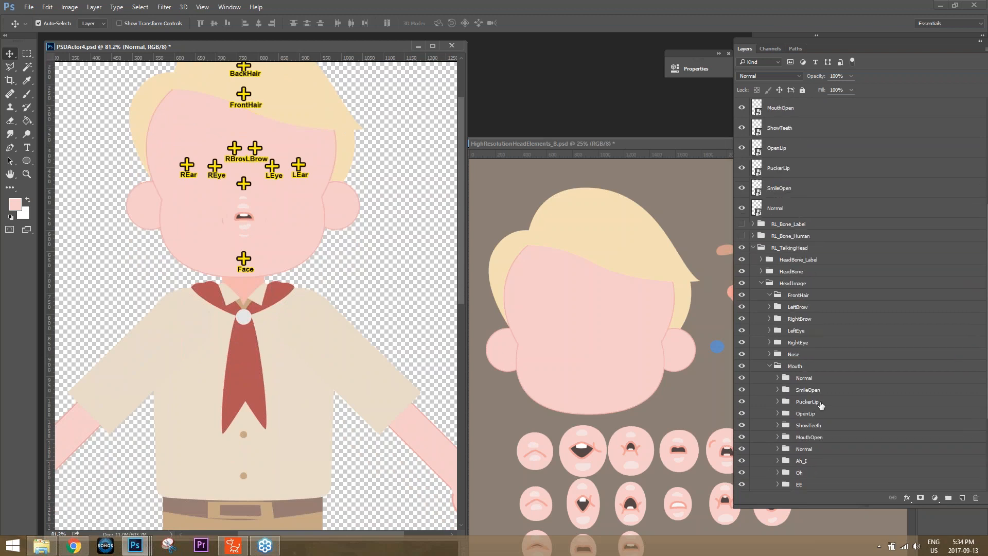
Move the lowest Normal, SmileOpen, PuckerLip, OpenLip and ShowTeeth sprite layers into their matching subfolders of the Mouth folder.
drag(778, 209, 849, 384)
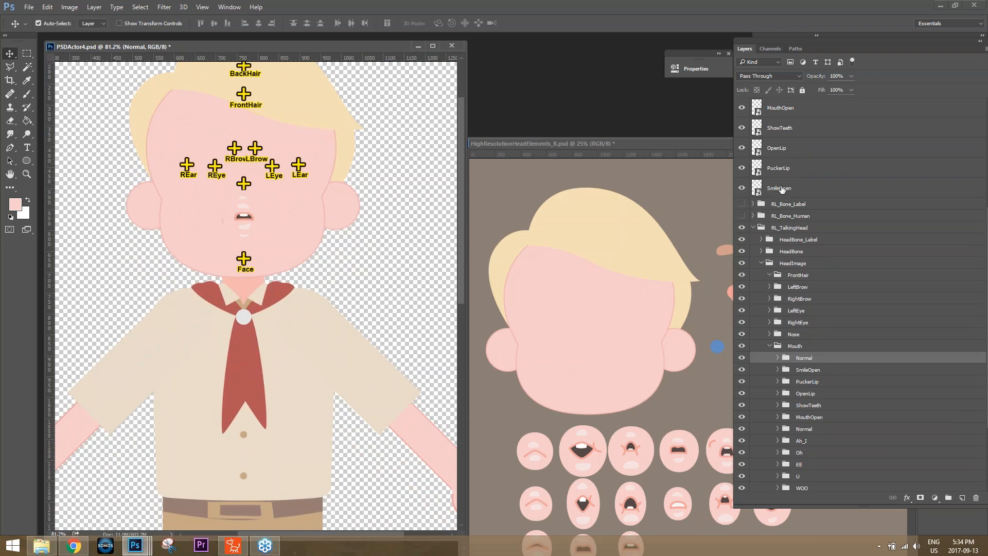
drag(780, 191, 822, 369)
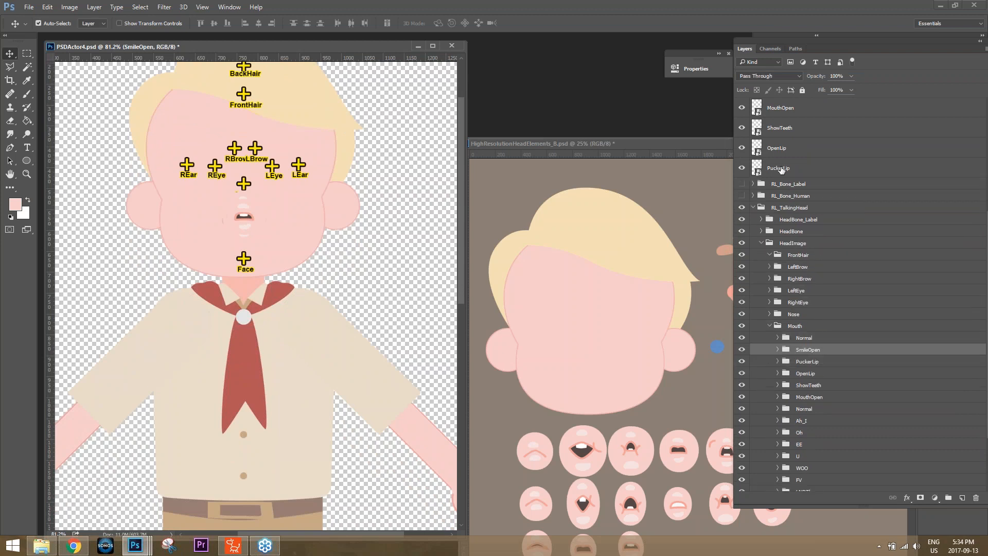
drag(781, 170, 820, 362)
drag(772, 142, 810, 353)
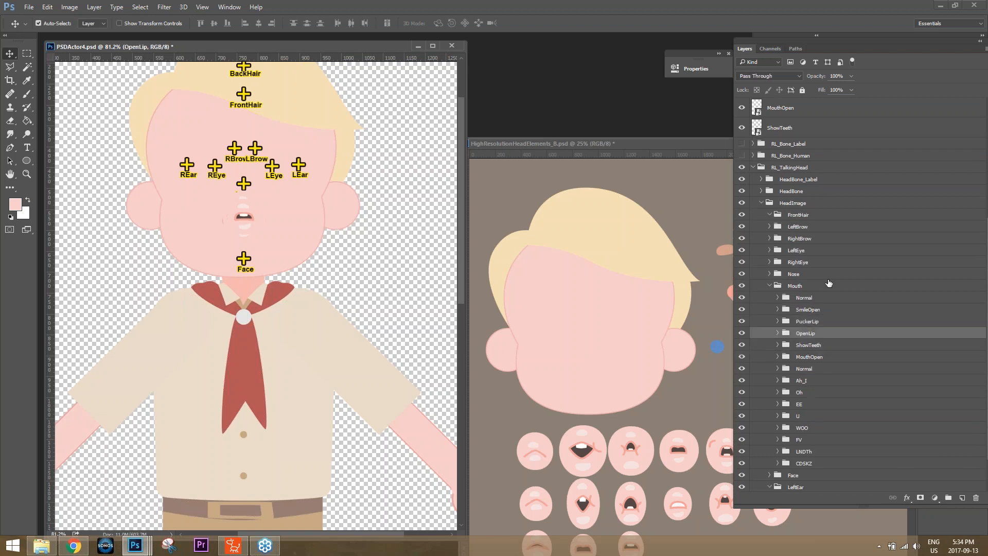
drag(796, 132, 808, 347)
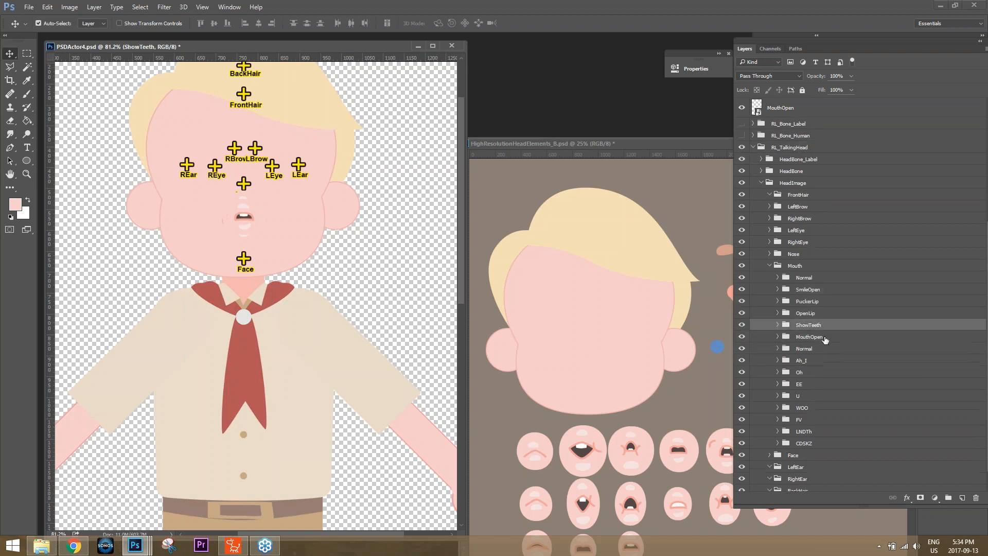
Move the MouthOpen sprite and the remaining Normal sprite into the MouthOpen and second Normal subfolders of the Mouth folder.
scroll(815, 230, up, 2)
click(788, 150)
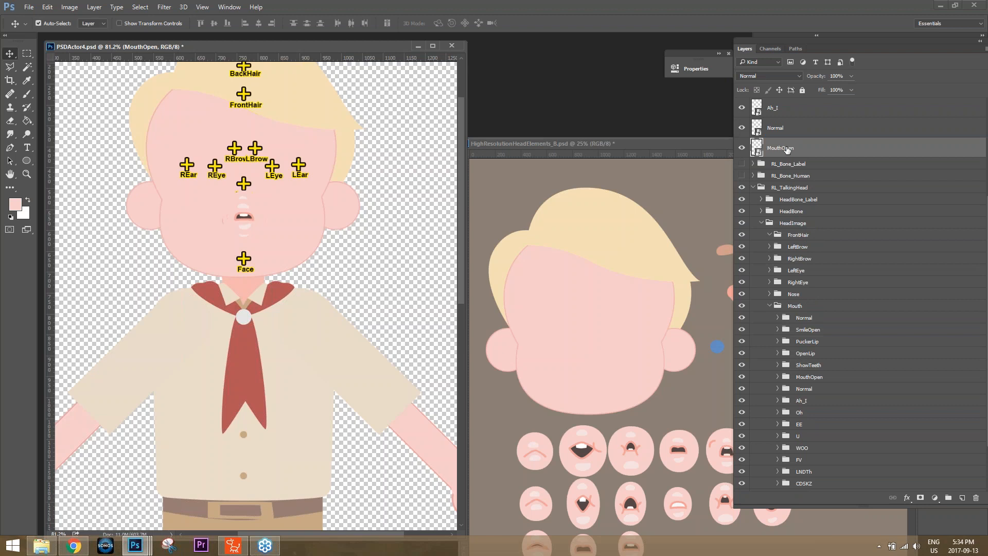
drag(787, 149, 812, 379)
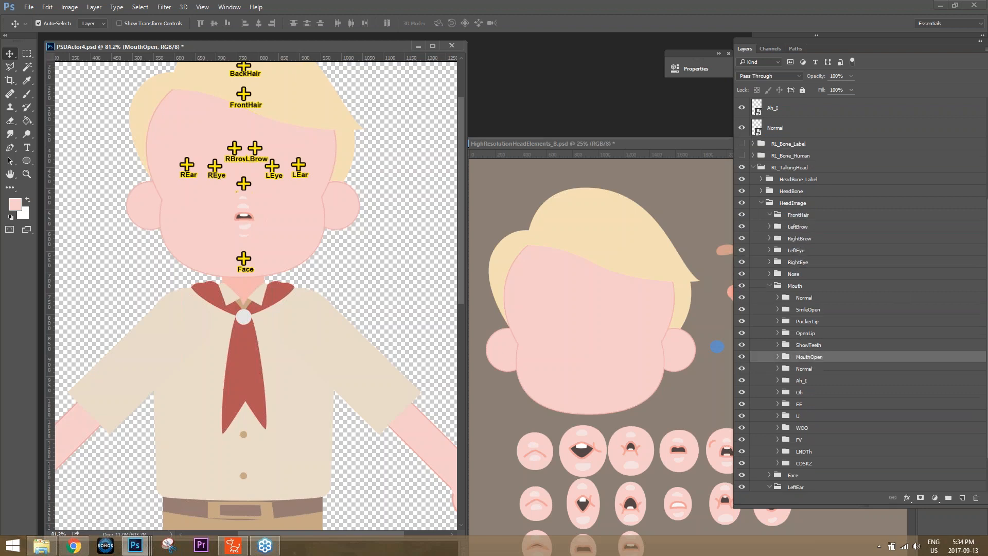
drag(781, 127, 812, 366)
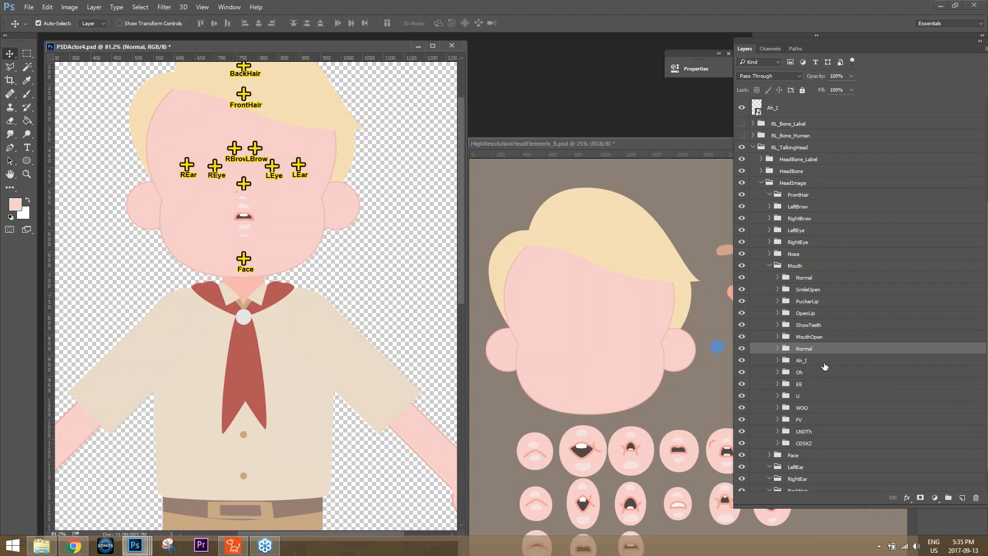
Move the Ah_I, Oh, EE, U and WOO sprite layers into their matching Mouth subfolders.
scroll(818, 260, up, 4)
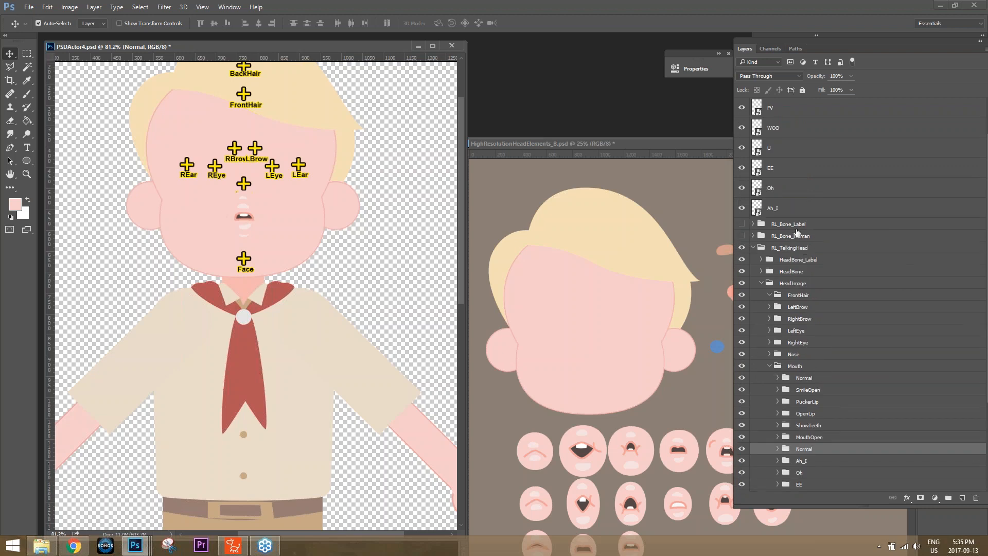
drag(770, 211, 806, 462)
drag(773, 191, 800, 453)
click(774, 169)
drag(775, 169, 800, 445)
drag(780, 154, 806, 435)
drag(787, 136, 806, 427)
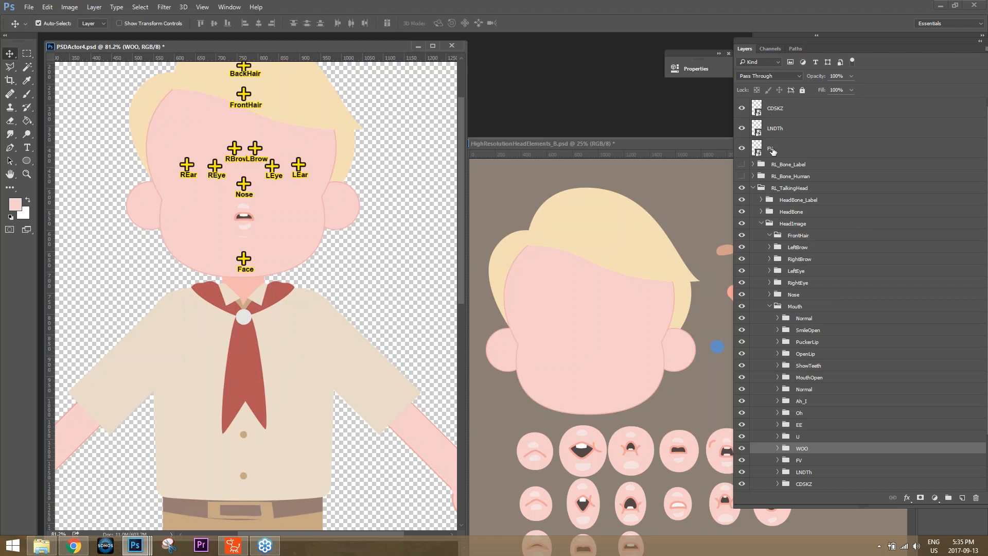
Move the FV, LNDTh and CDSKZ sprite layers into their matching Mouth subfolders.
drag(772, 149, 803, 461)
drag(771, 128, 813, 452)
drag(784, 118, 812, 444)
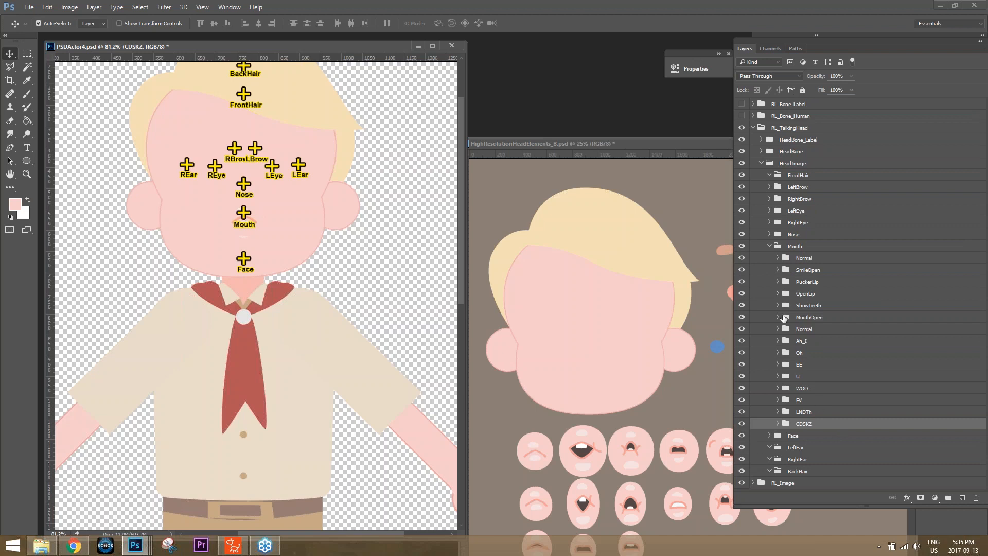
Check the first Normal mouth folder, leave its sprite visible, and hide the sprites inside the SmileOpen, PuckerLip and OpenLip folders.
click(778, 259)
click(777, 259)
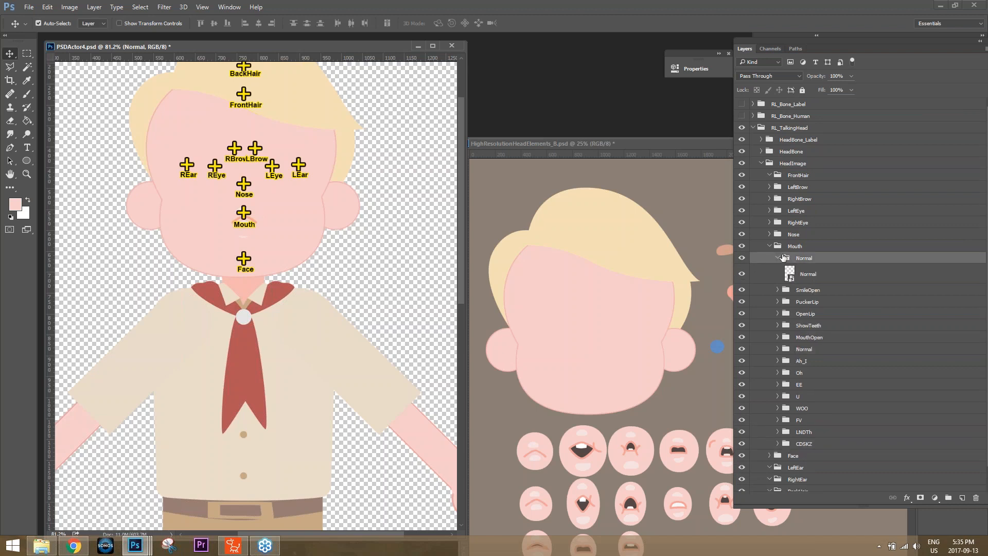
click(778, 258)
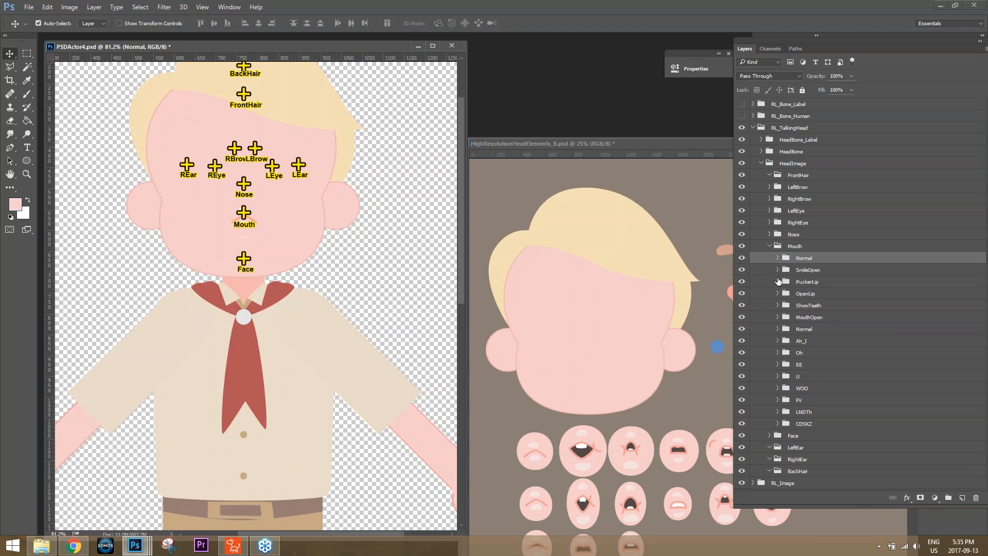
click(777, 270)
click(742, 286)
click(777, 302)
click(742, 318)
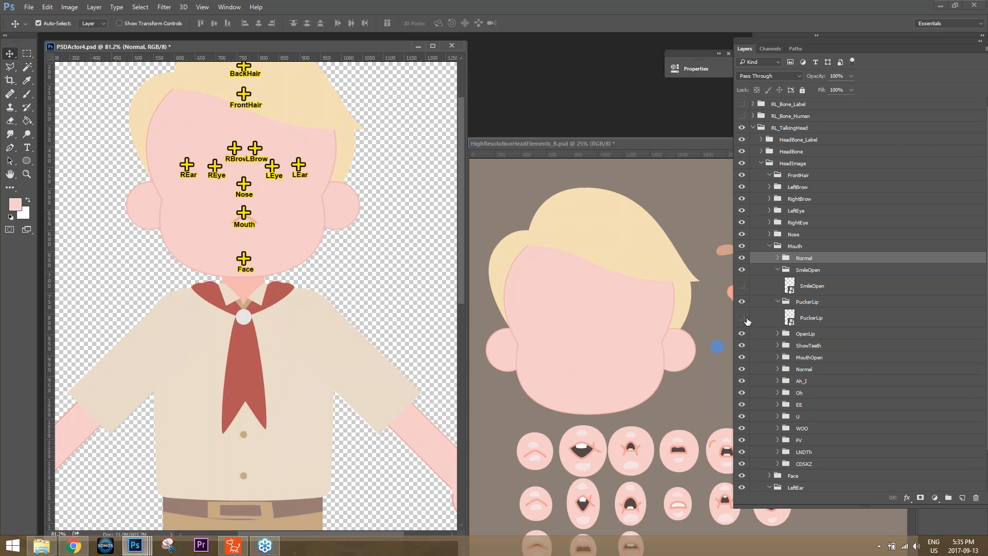
click(777, 333)
click(742, 349)
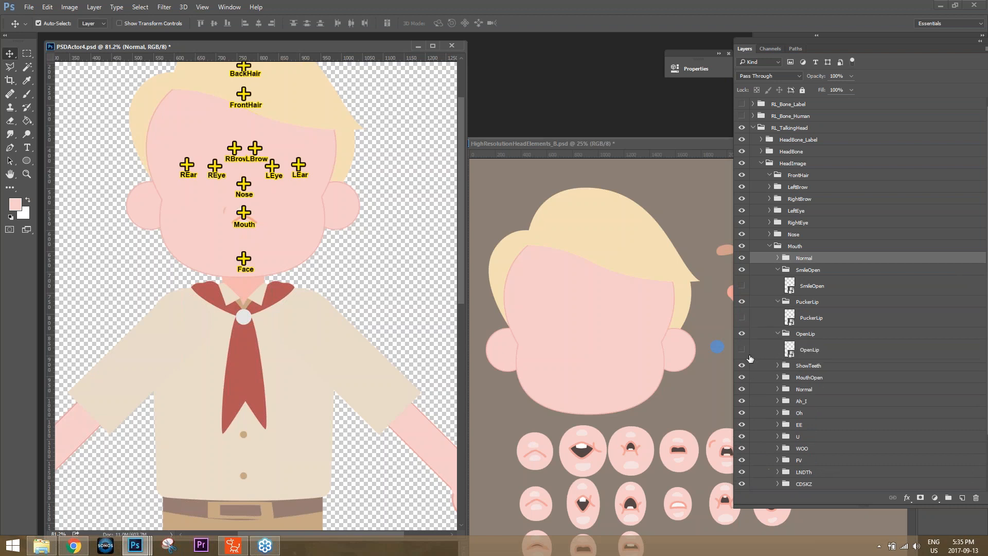
Expand the ShowTeeth and MouthOpen folders and hide the sprite layer in each.
click(777, 365)
click(743, 381)
click(776, 397)
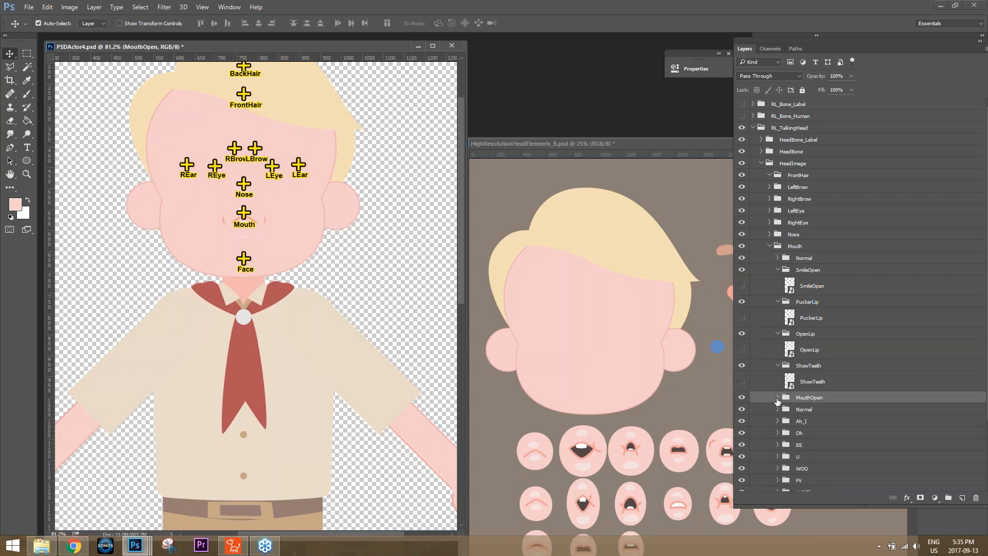
click(777, 397)
scroll(763, 407, down, 1)
click(741, 378)
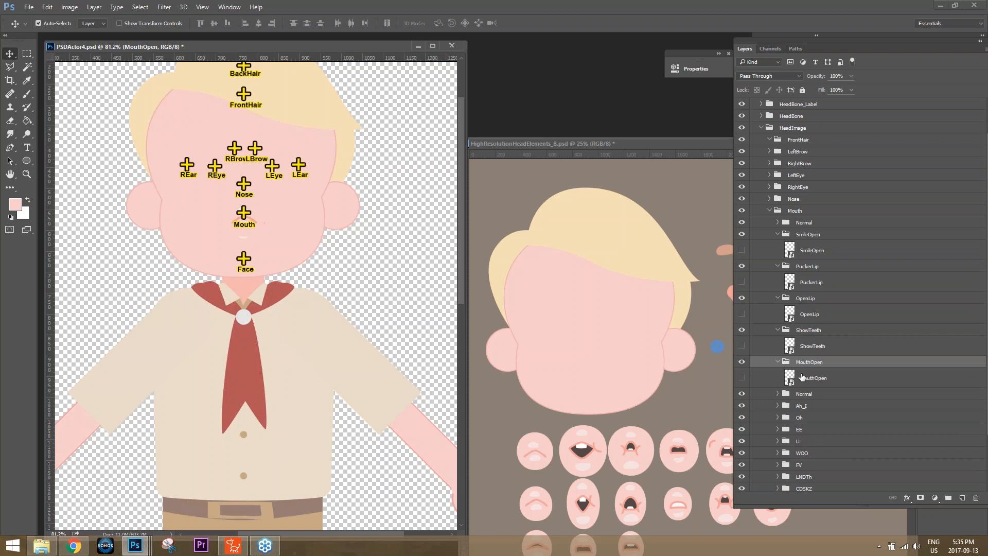
Expand the second Normal, Ah_I, Oh and EE folders and hide the mouth sprite in each.
scroll(796, 358, down, 2)
click(777, 335)
click(741, 351)
click(778, 367)
click(742, 382)
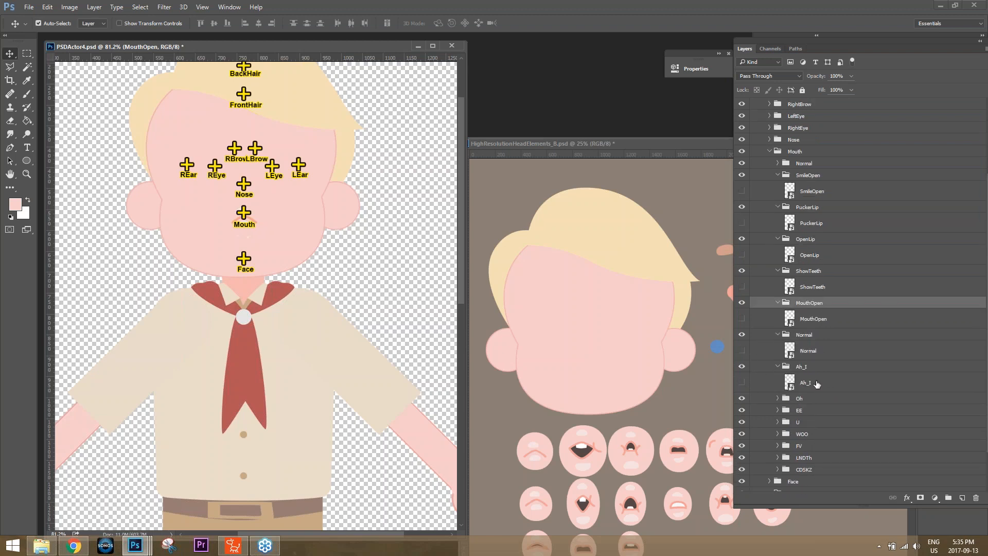
scroll(781, 362, down, 1)
click(777, 355)
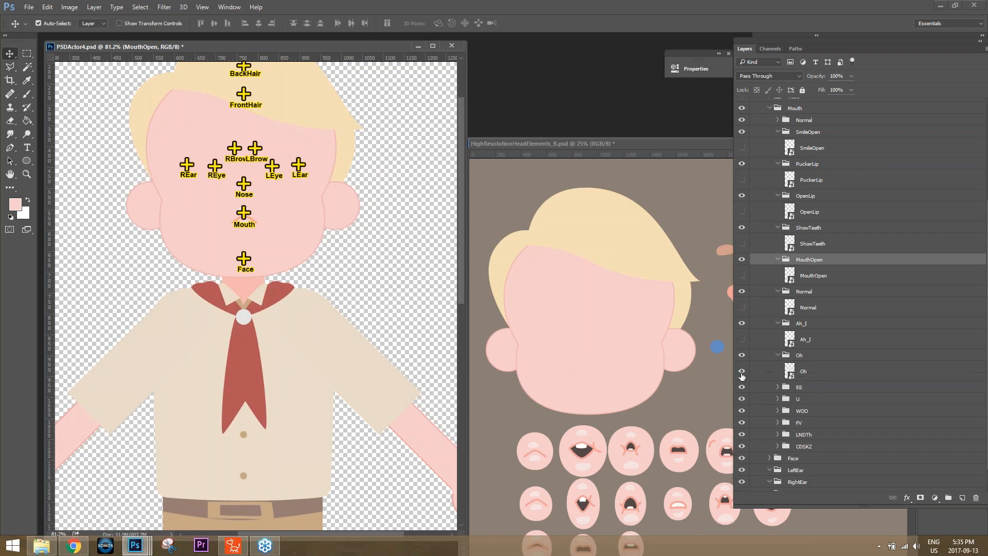
click(778, 387)
click(742, 404)
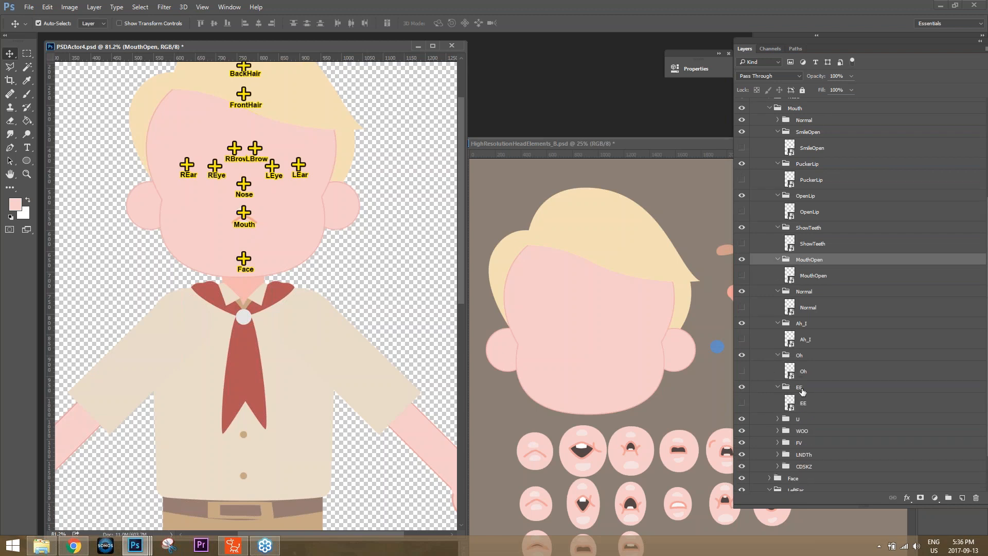
Expand the U and WOO mouth folders and hide the sprite layer inside each.
scroll(776, 384, down, 1)
click(770, 382)
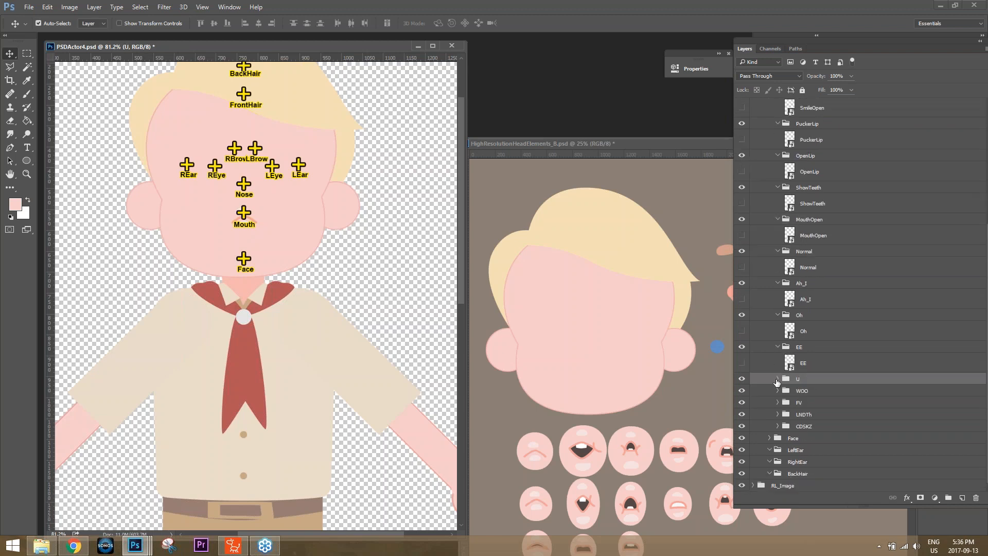
click(777, 381)
click(742, 395)
scroll(784, 396, down, 1)
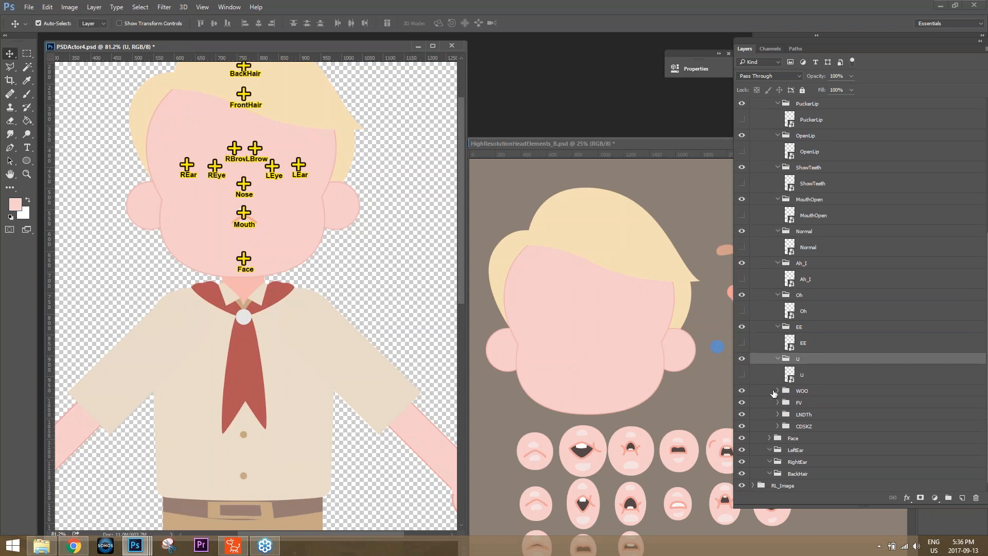
click(777, 392)
scroll(778, 404, down, 1)
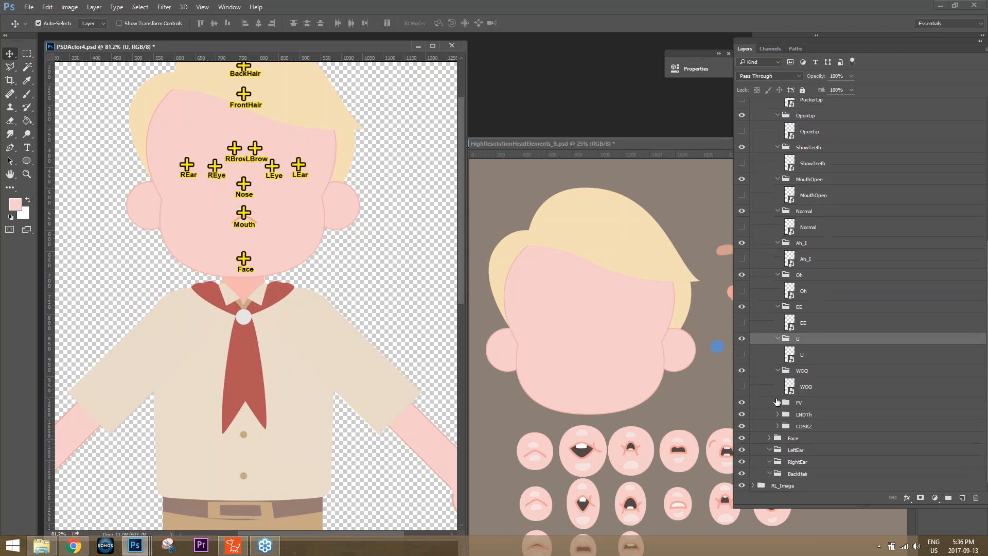
Expand the FV, LNDTh and CDSKZ mouth folders and hide the sprite layer inside each.
click(778, 402)
scroll(778, 409, down, 1)
click(778, 415)
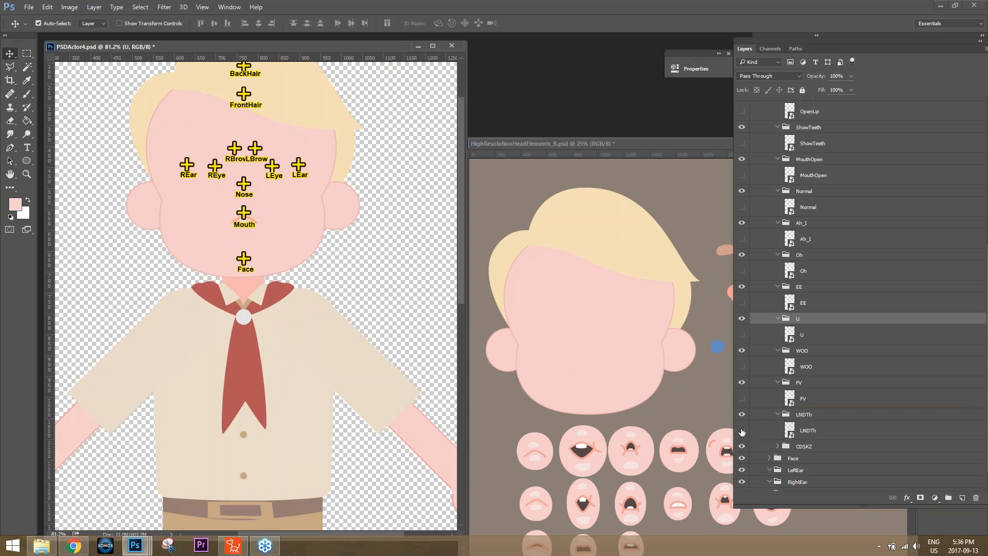
click(783, 445)
click(777, 447)
scroll(764, 448, down, 1)
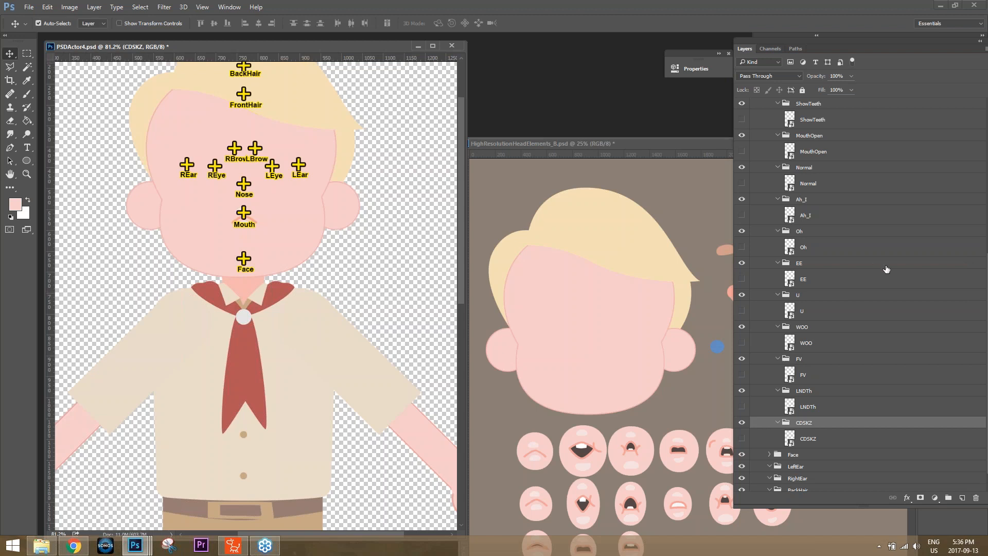
Collapse the Mouth folder and save the document to the Desktop as a Photoshop file named "mouth guy".
scroll(881, 266, up, 5)
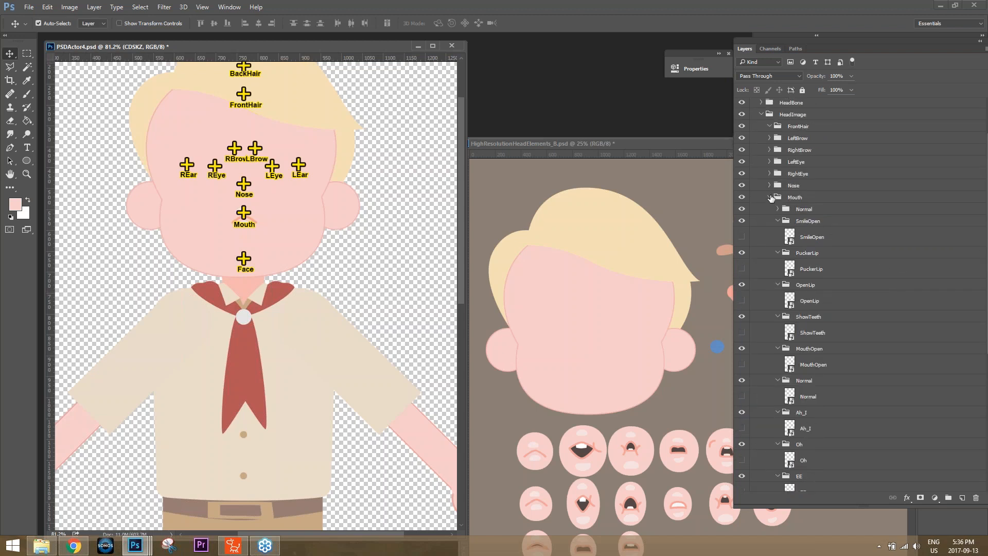
click(770, 198)
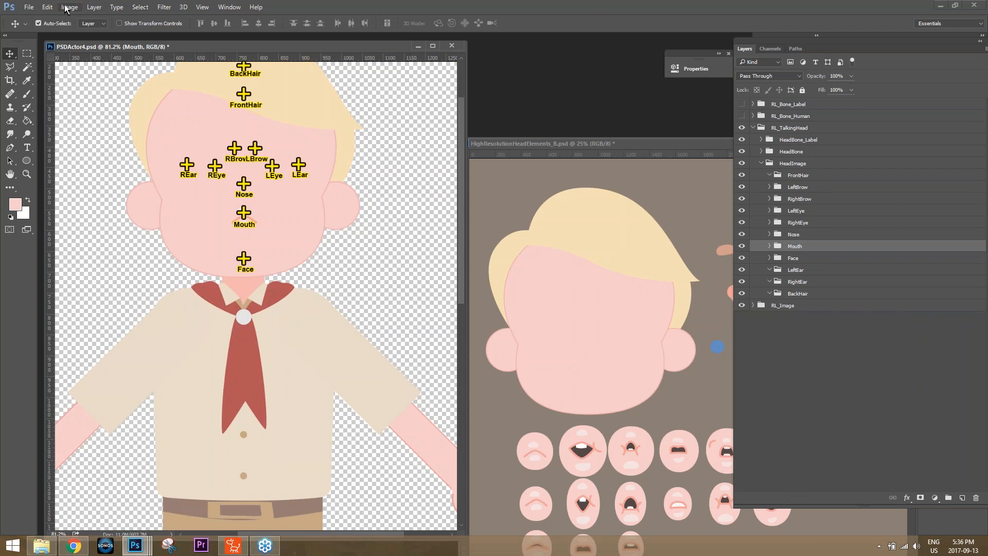
click(29, 7)
click(43, 121)
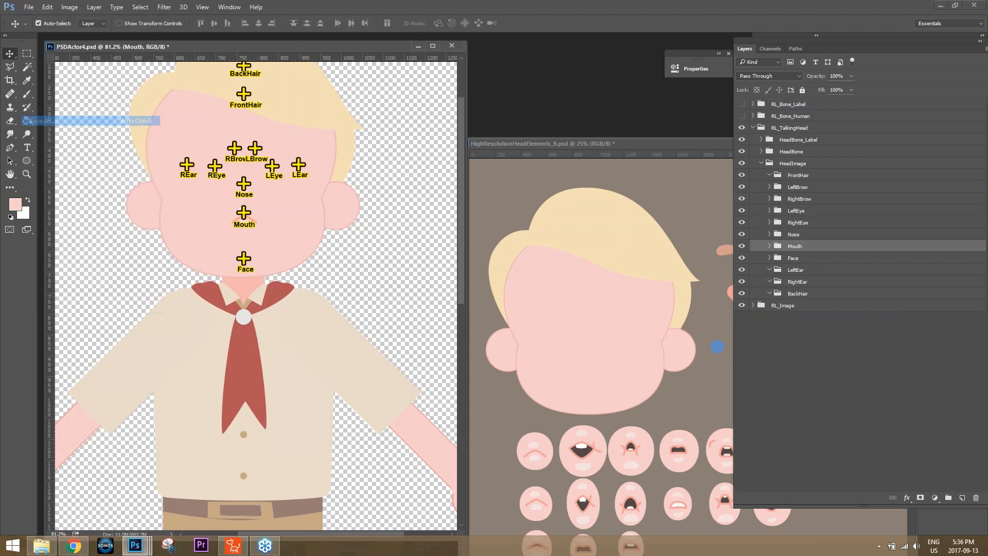
scroll(422, 206, up, 4)
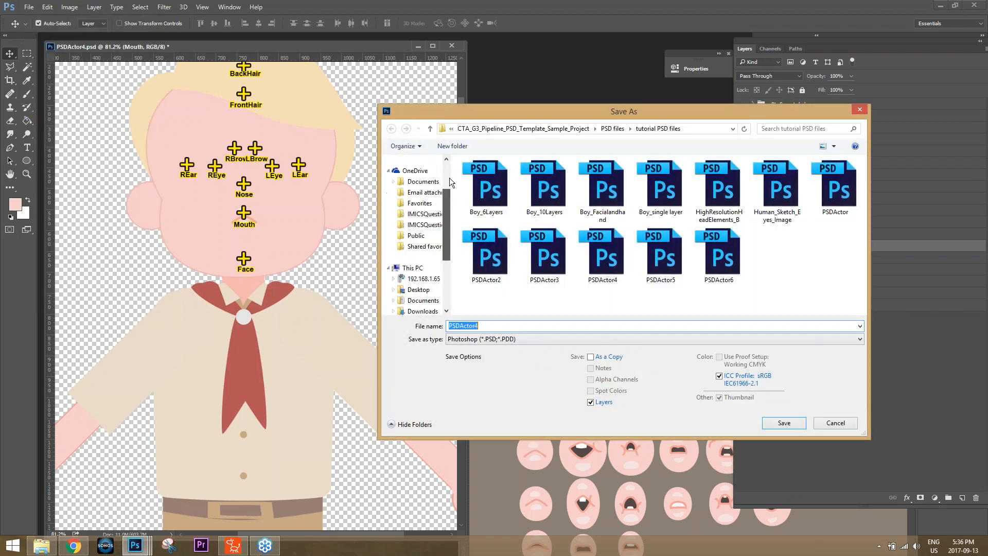
click(418, 197)
double_click(463, 326)
text(mouth guy)
key(Return)
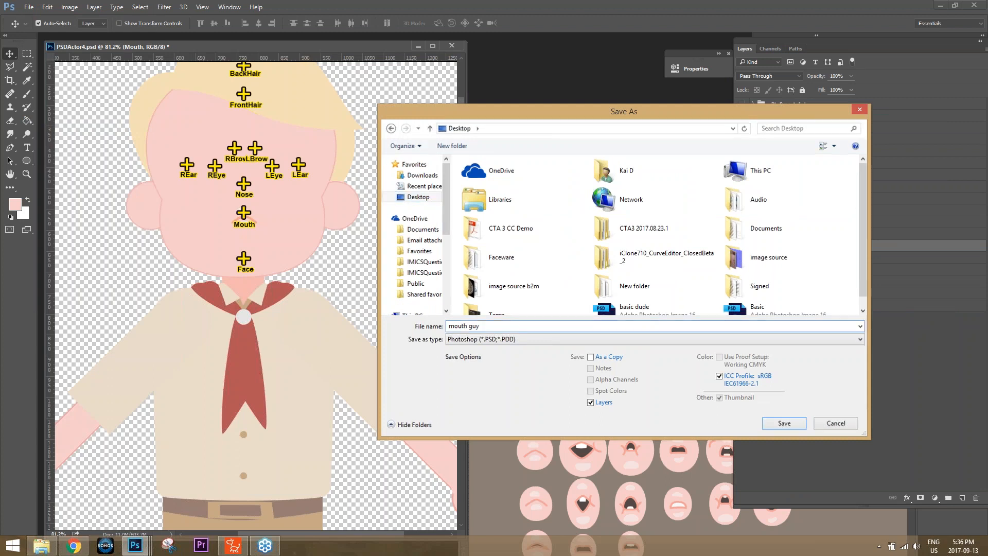
click(608, 169)
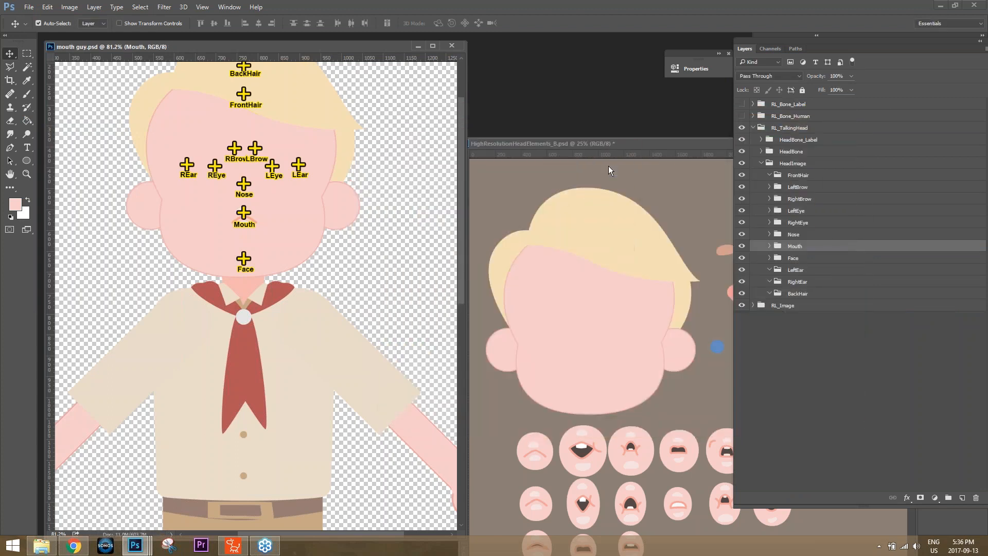
Switch to CrazyTalk Animator 3 and create a new actor from the mouth guy PSD on the Desktop.
key(alt+Tab)
key(alt+Tab)
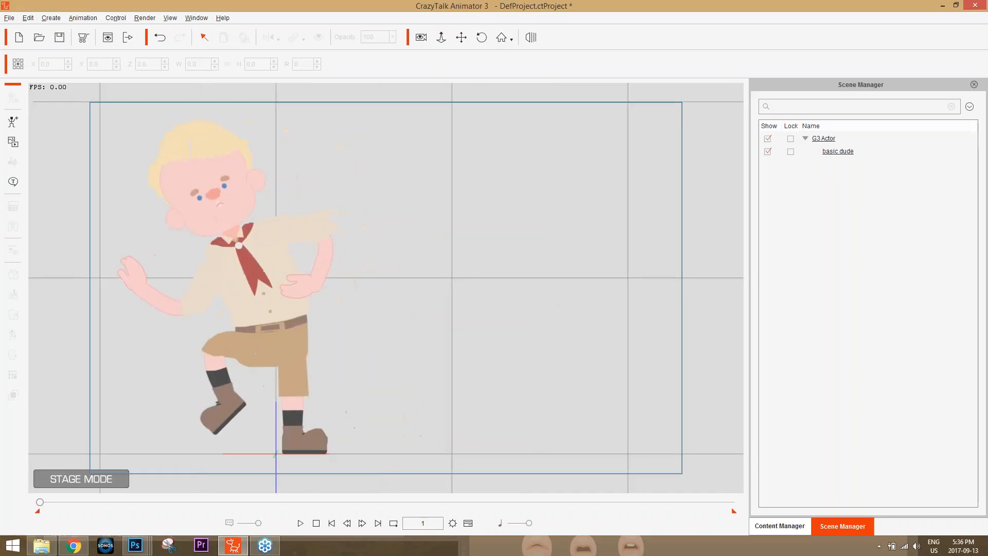
click(14, 122)
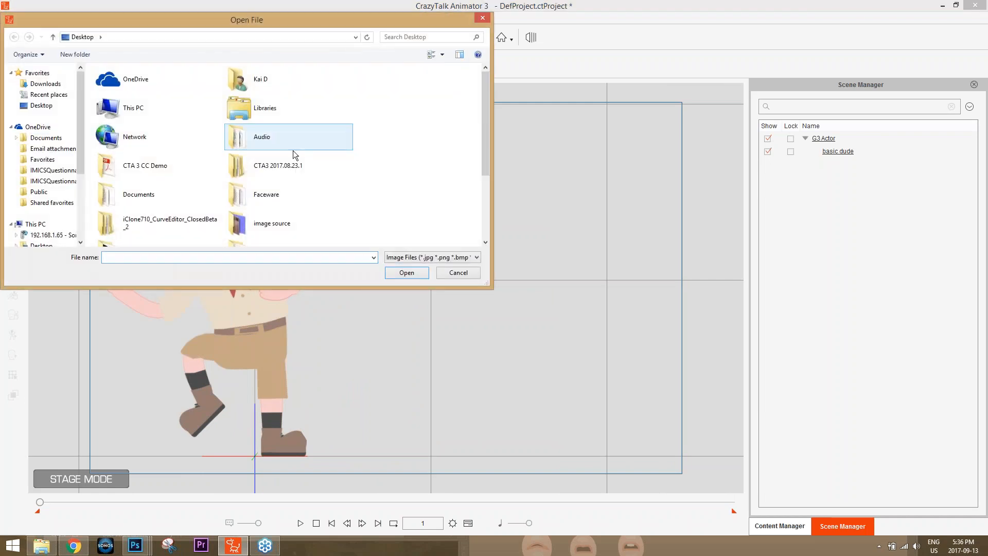
drag(485, 125, 499, 211)
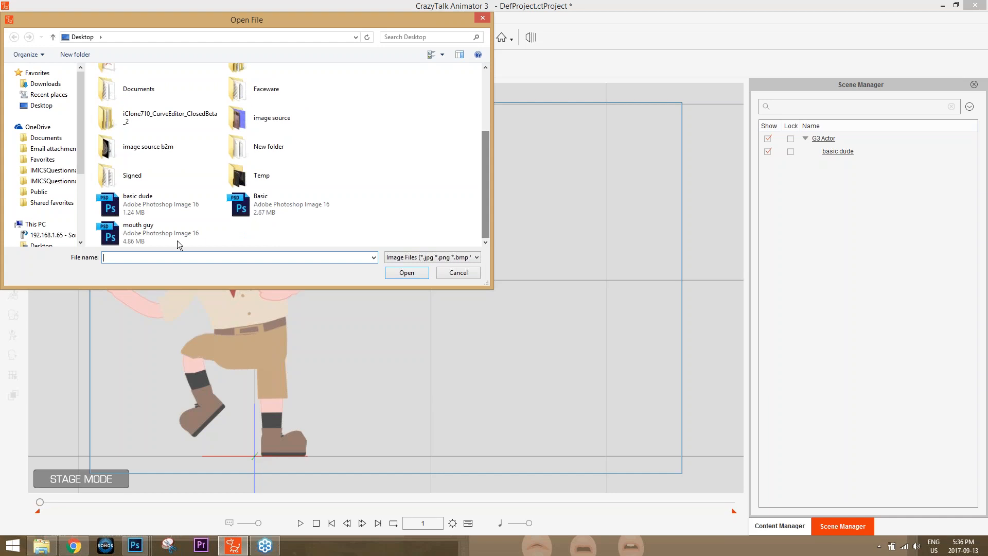
double_click(146, 234)
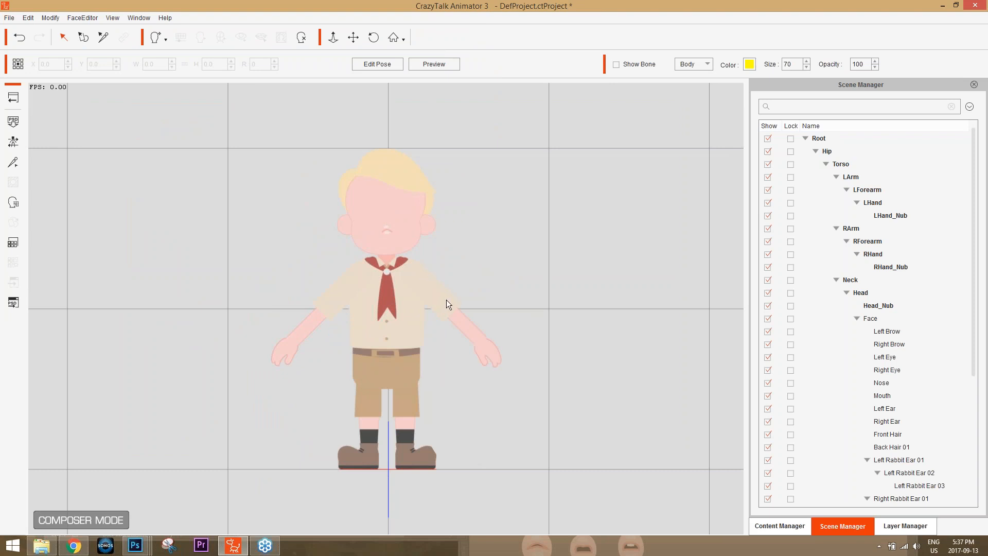
Select the character's mouth and open the Sprite Editor for it.
scroll(446, 300, up, 5)
drag(493, 161, 483, 342)
scroll(484, 341, up, 3)
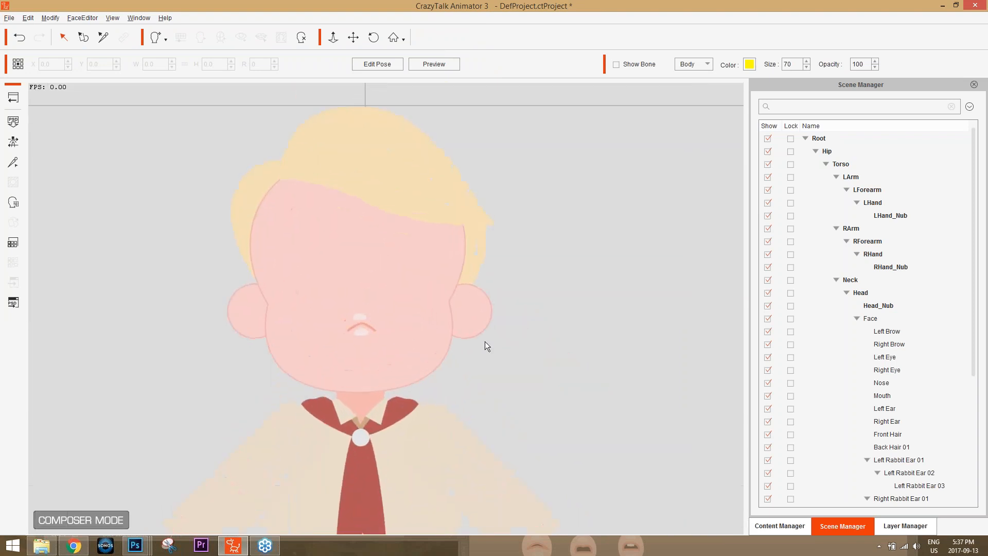
click(361, 335)
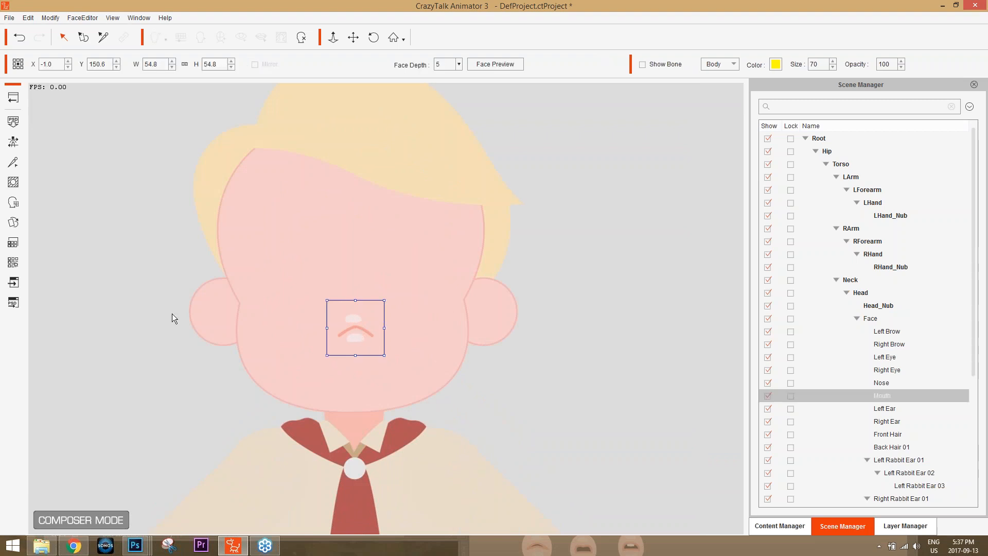
click(13, 222)
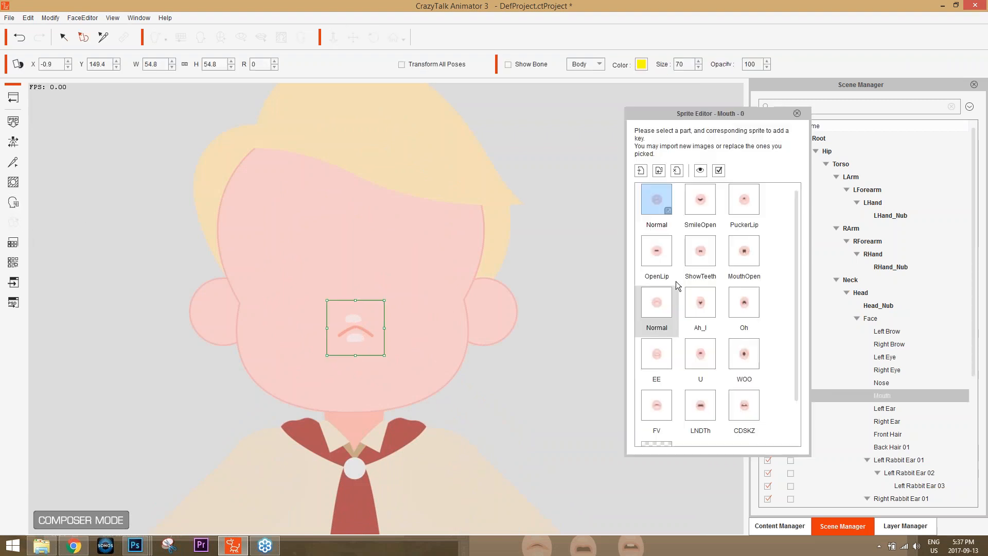
Preview the SmileOpen, PuckerLip, MouthOpen, ShowTeeth and OpenLip mouth sprites, and return to the first Normal sprite.
click(690, 201)
click(741, 203)
click(748, 249)
click(701, 250)
click(657, 251)
click(647, 197)
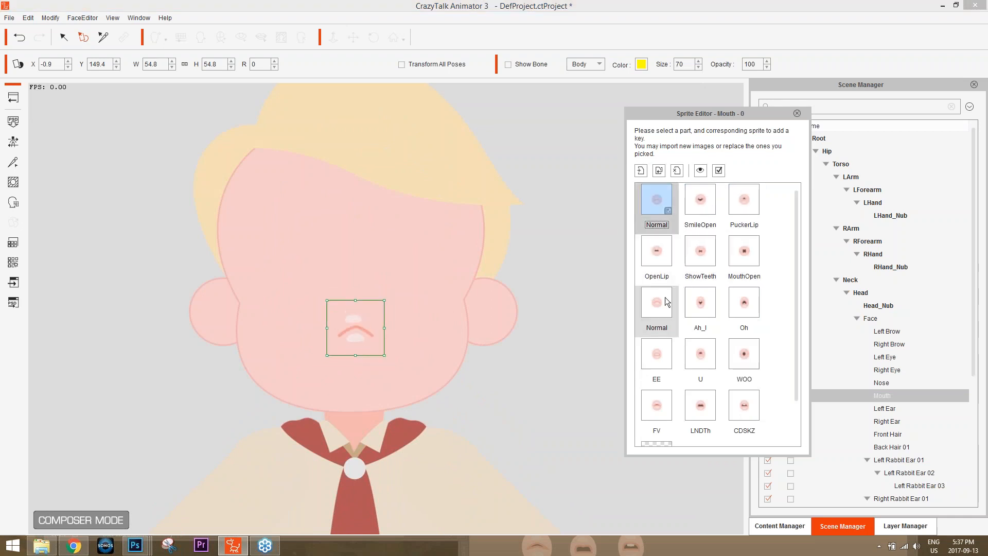
Preview the second Normal, Ah_I, Oh, WOO, U and EE sprites, and switch back to the first Normal mouth.
click(664, 299)
click(694, 301)
click(739, 304)
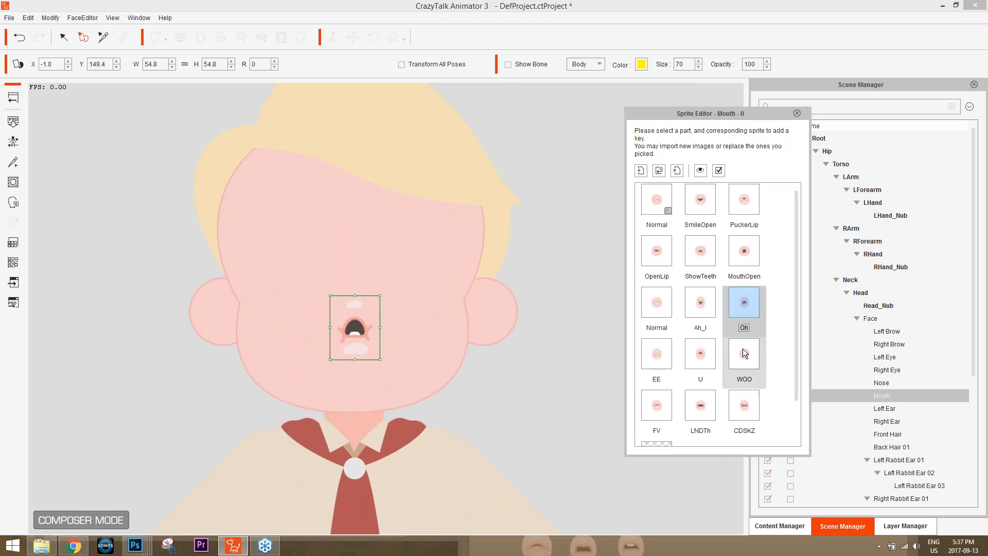
click(743, 349)
click(704, 359)
click(666, 359)
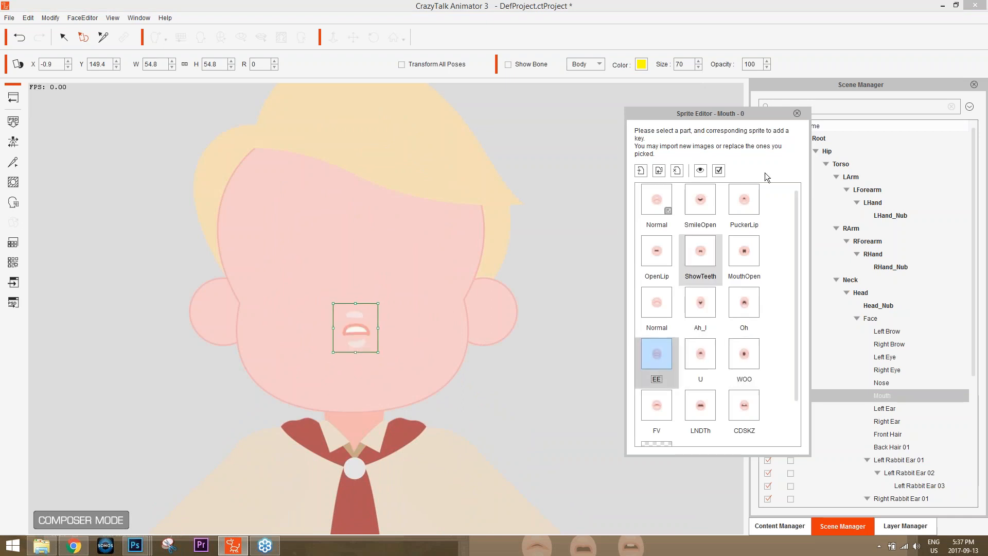
click(677, 192)
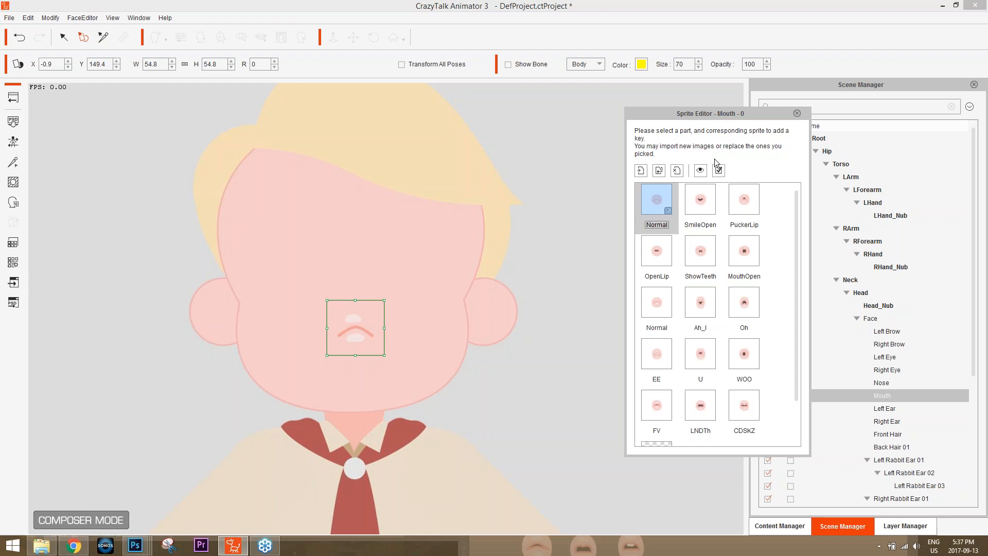
Try enlarging only the Normal mouth sprite to about 89.8 wide and high, and undo the resize.
drag(384, 300, 406, 297)
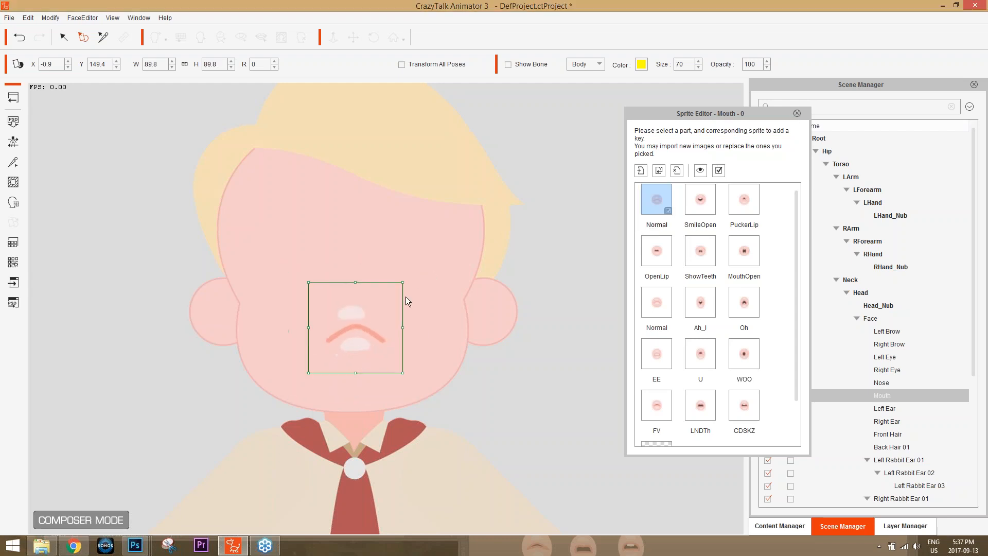
key(ctrl+z)
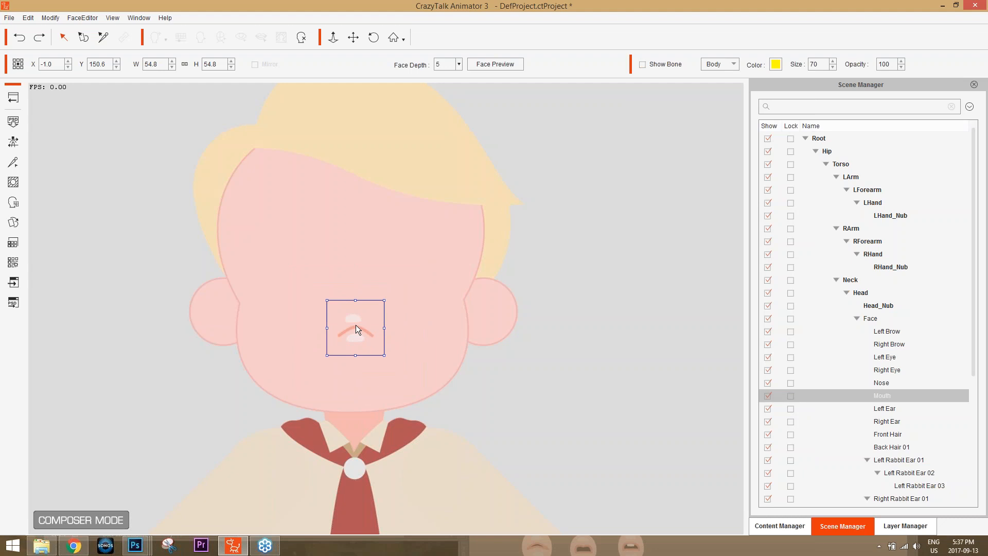
Enlarge the whole mouth to about 90.8 and check the size of its SmileOpen, PuckerLip and MouthOpen sprites.
drag(385, 300, 403, 286)
click(13, 222)
click(696, 213)
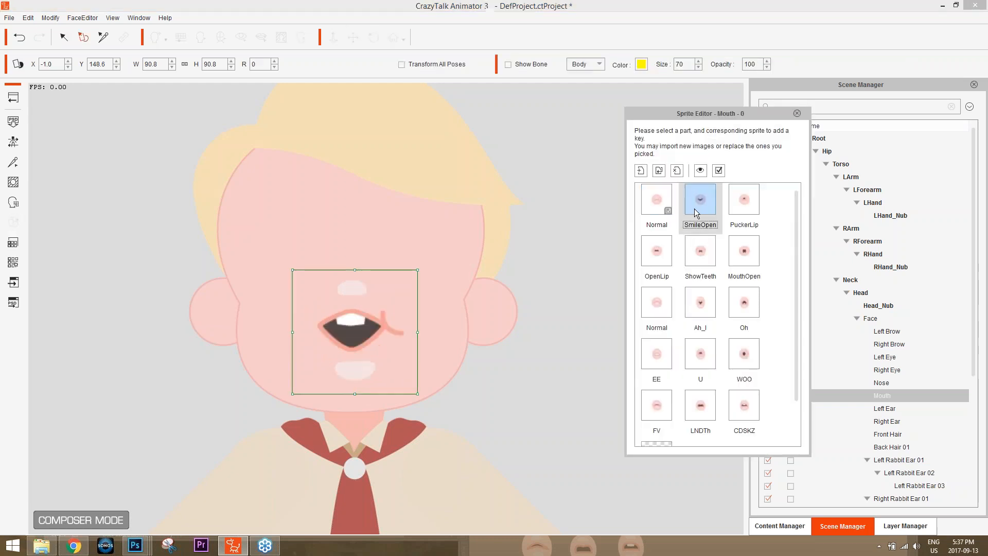
click(736, 209)
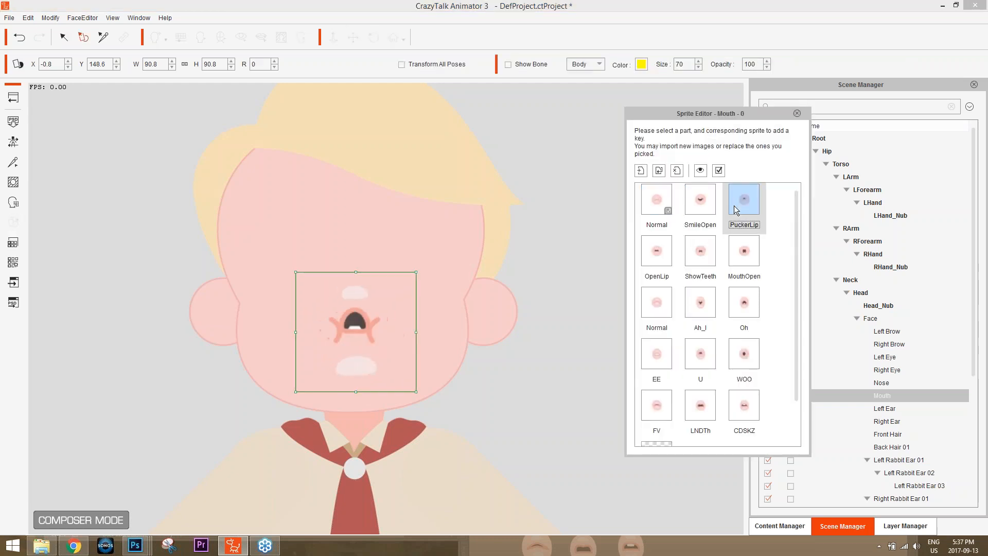
click(746, 249)
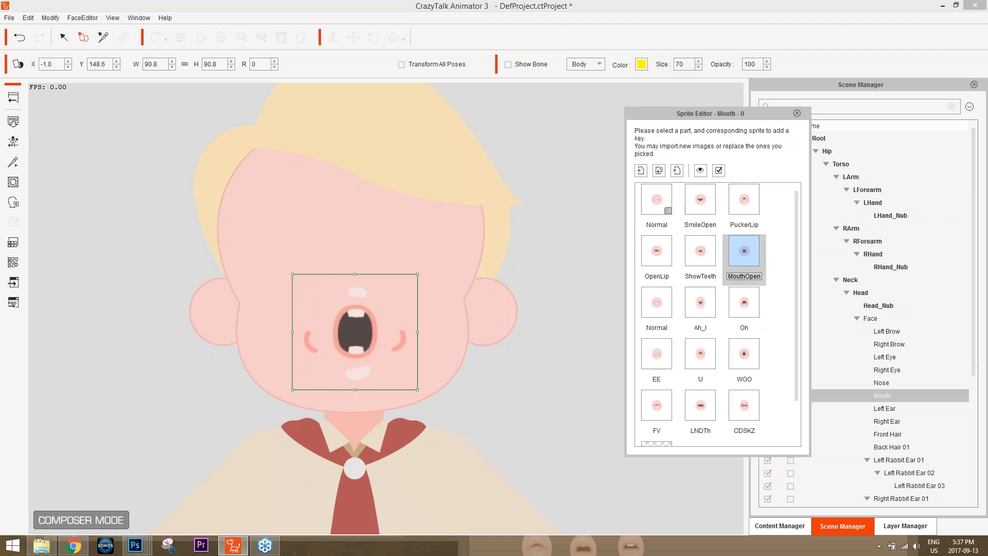
Shrink only the MouthOpen sprite to about 43.7 and compare it with the Normal, SmileOpen and PuckerLip sprites.
drag(417, 274, 388, 316)
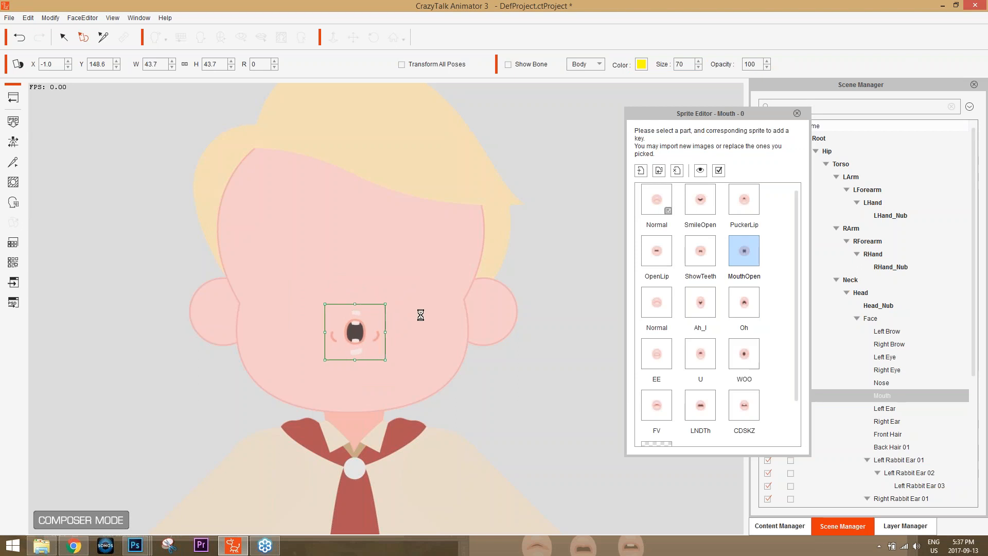
click(658, 203)
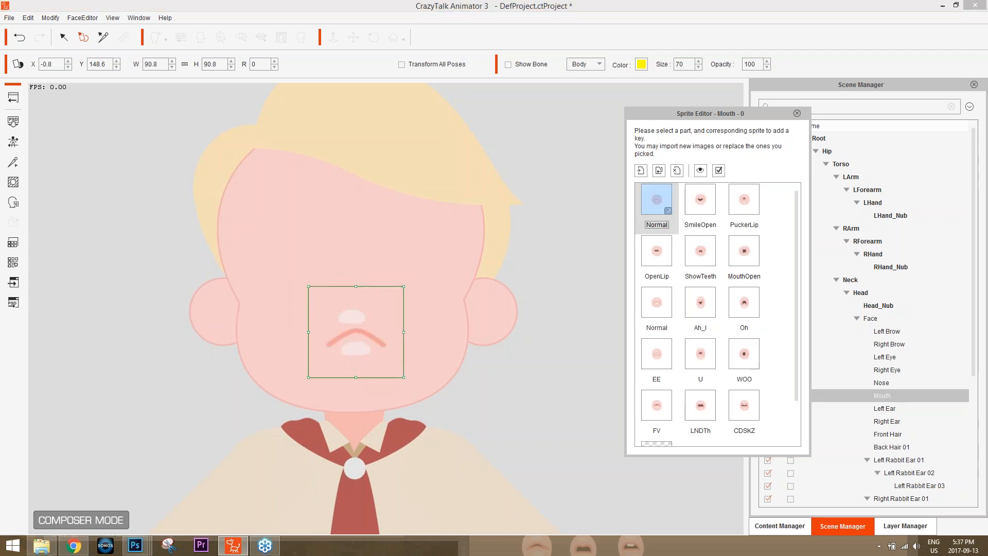
click(701, 201)
click(745, 201)
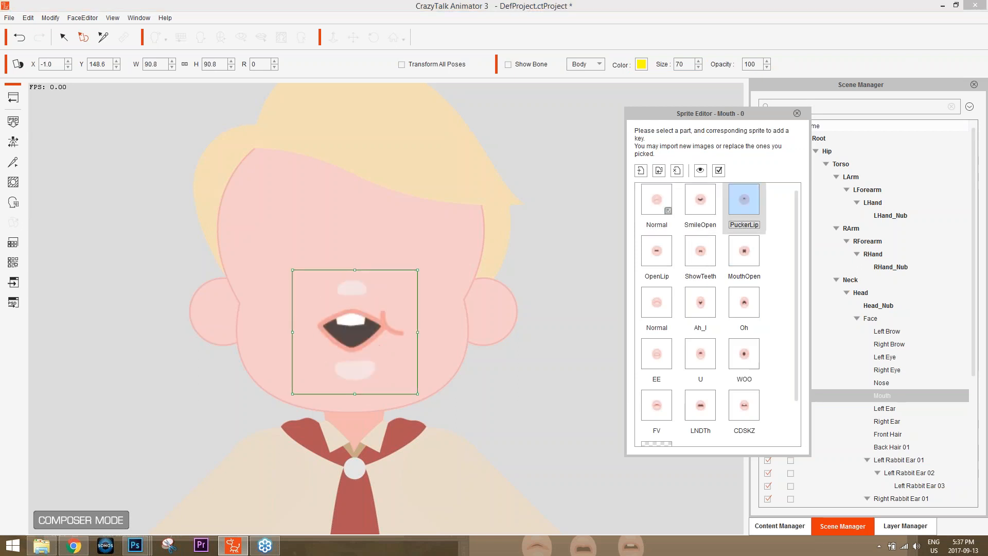
click(749, 247)
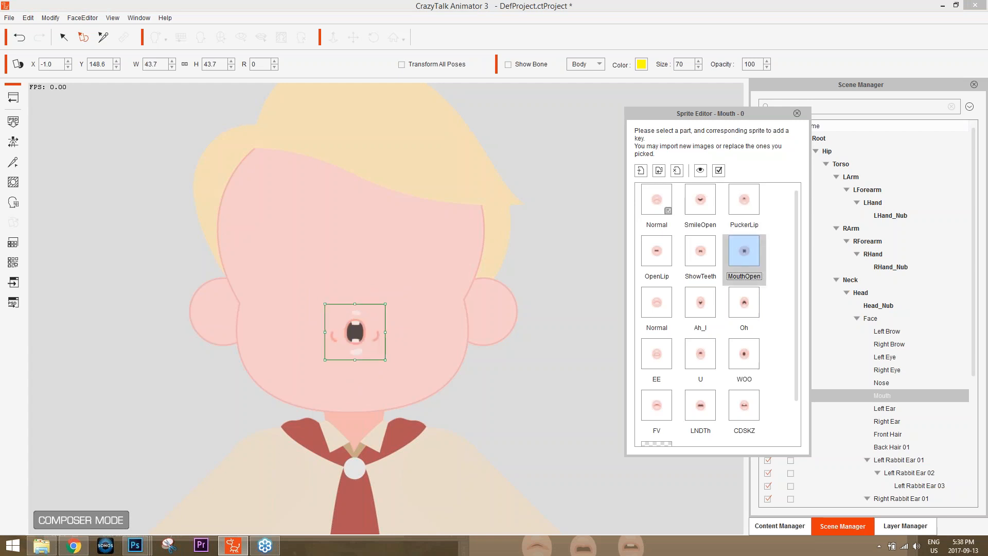
Resize the MouthOpen sprite to about 75.8 and close the Sprite Editor.
drag(385, 304, 409, 292)
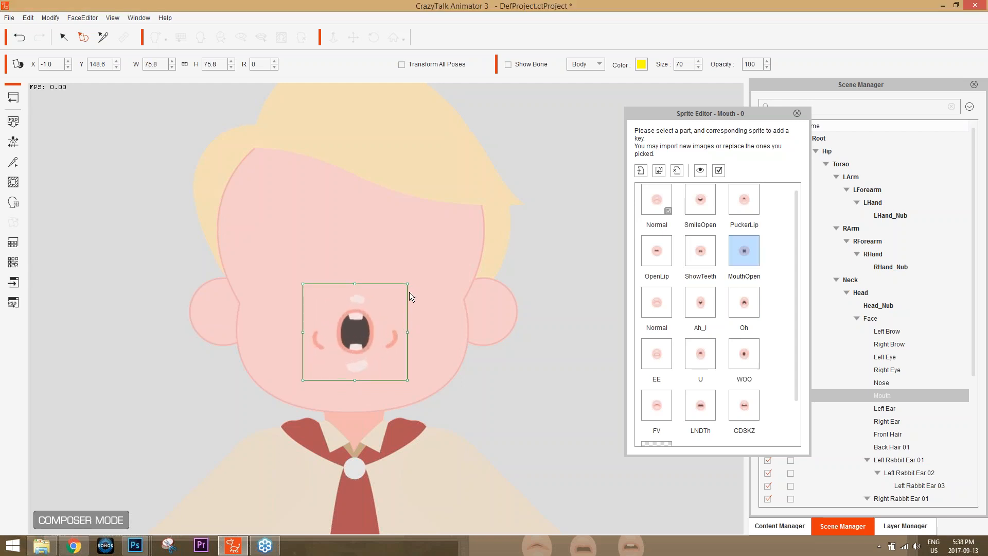
click(797, 114)
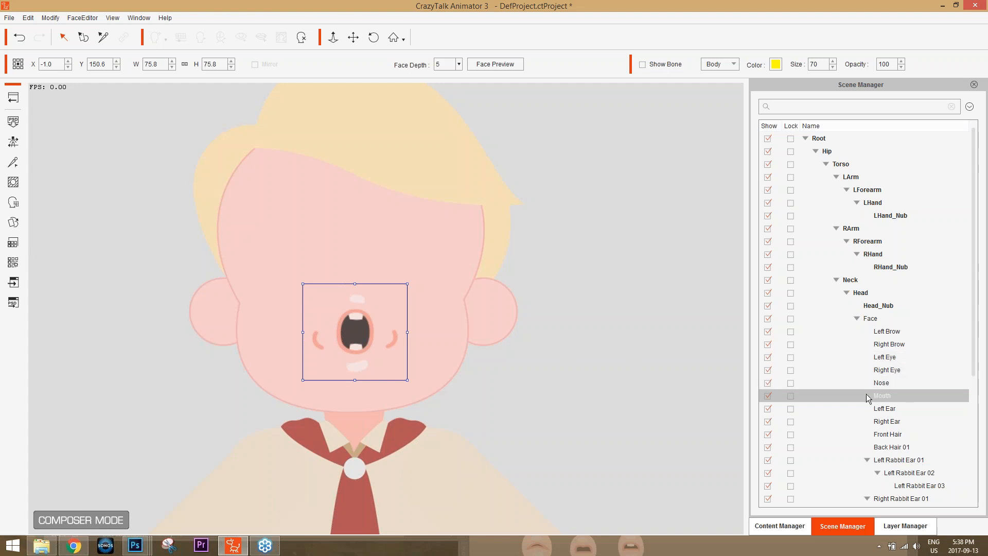
Scale the whole mouth down to about 49.7, shift it slightly lower on the face, and return to Stage mode.
drag(406, 291, 356, 342)
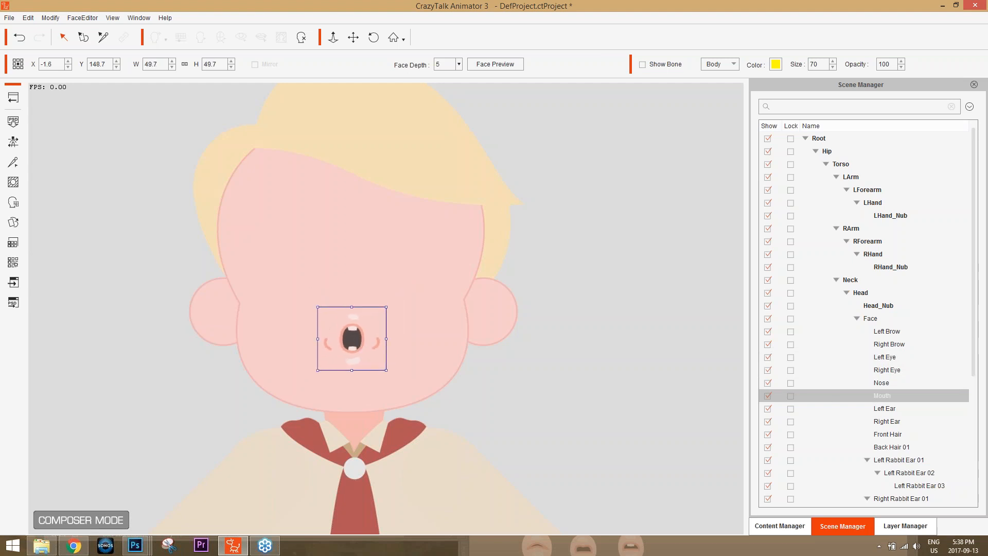
click(14, 98)
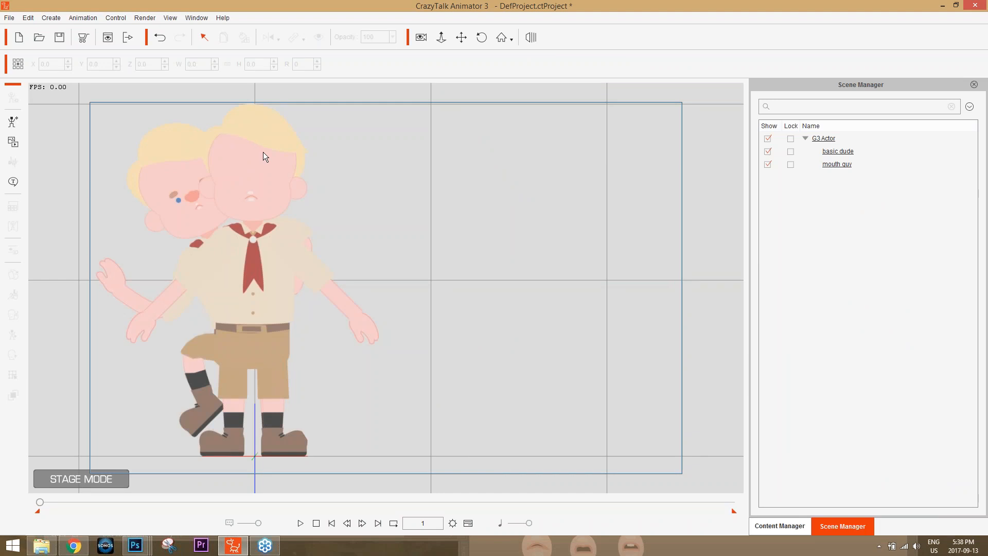
Move the mouth guy actor beside the basic dude, to about X 99.4 and Y 1.5.
drag(264, 153, 439, 150)
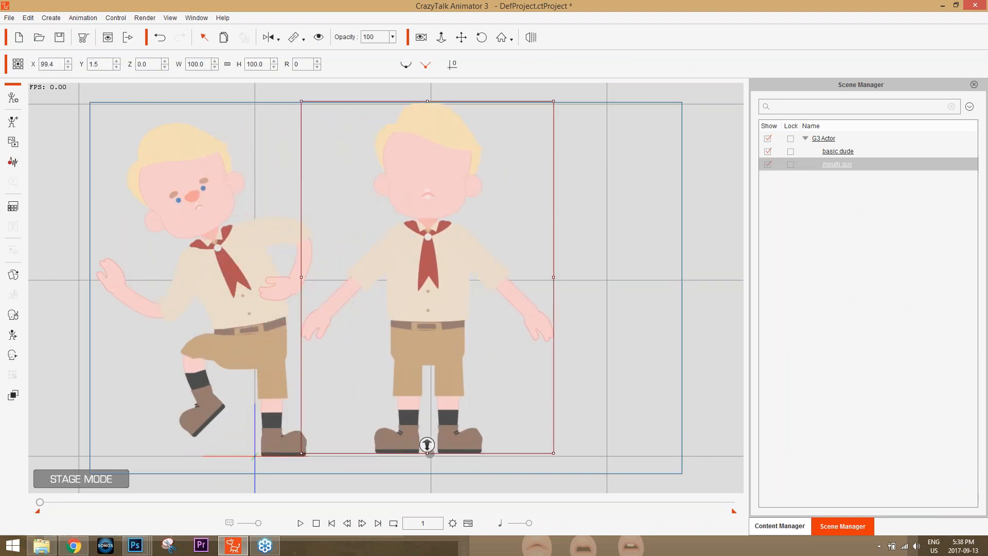
drag(217, 205, 202, 269)
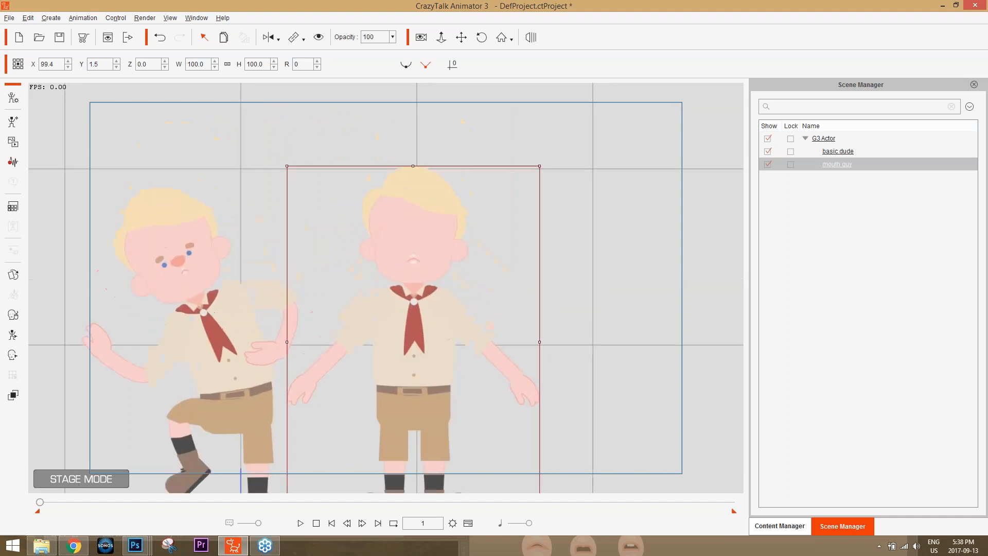
scroll(201, 269, up, 5)
scroll(436, 91, up, 4)
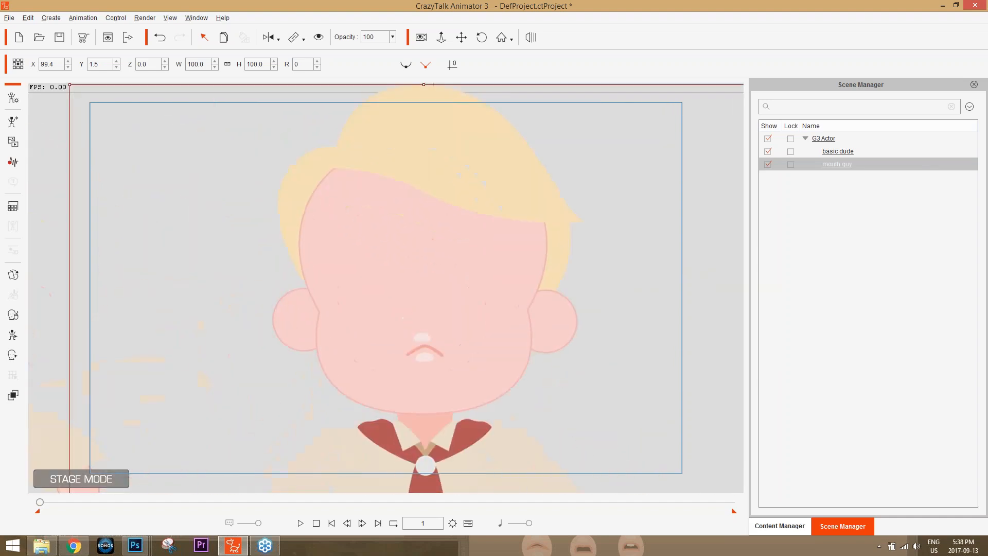
Open Face Puppet for the mouth guy, accept the missing-sprite replacement, and preview the first full face control of the first animation profile.
click(13, 316)
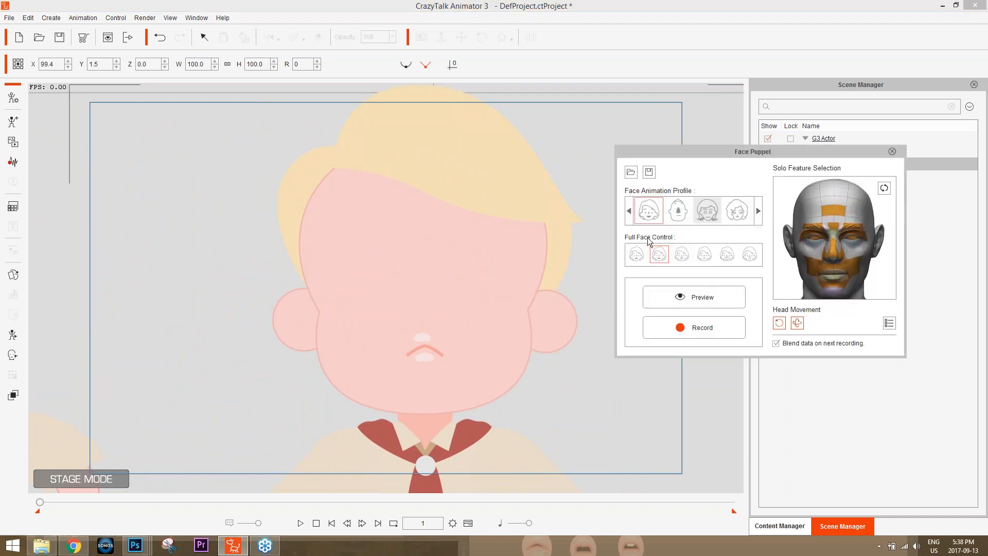
click(648, 216)
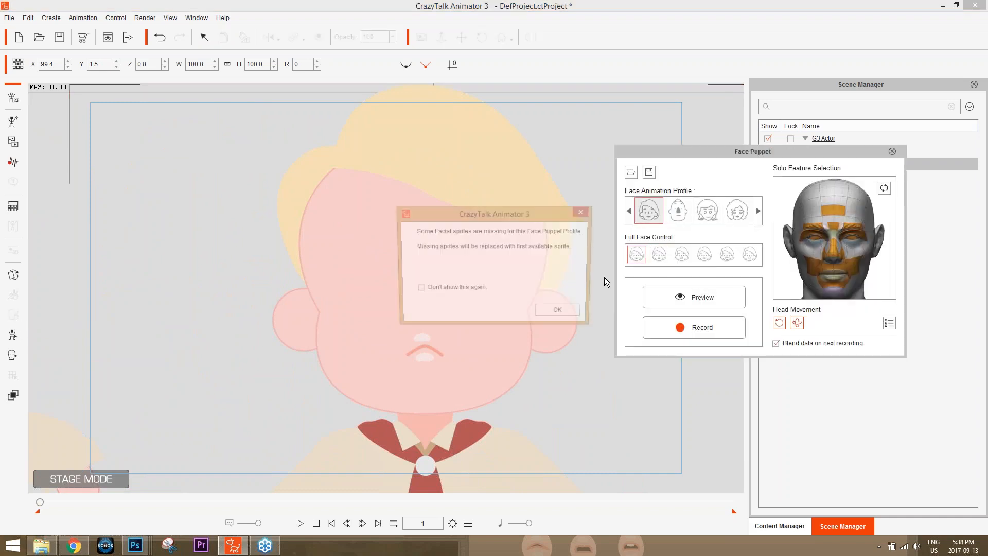
click(560, 312)
click(666, 305)
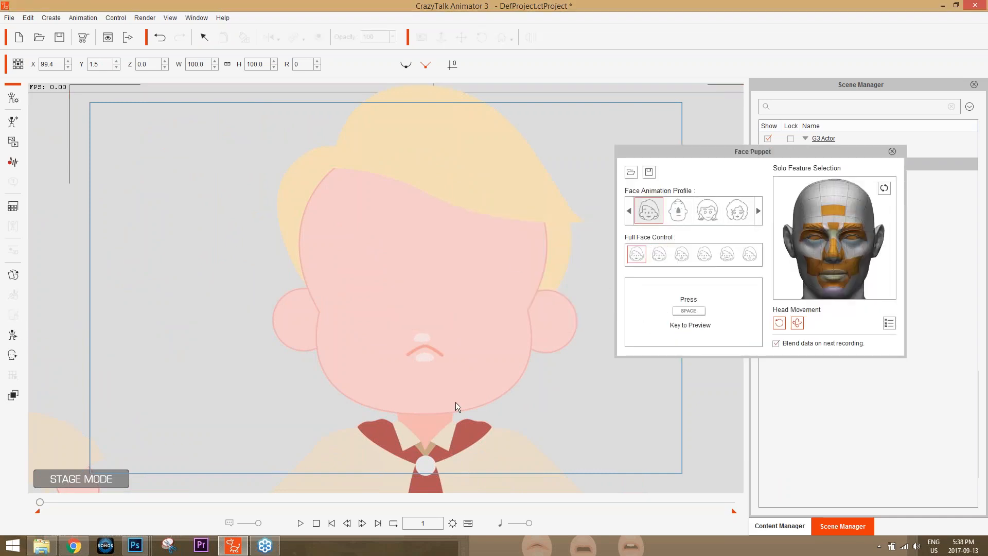
key(space)
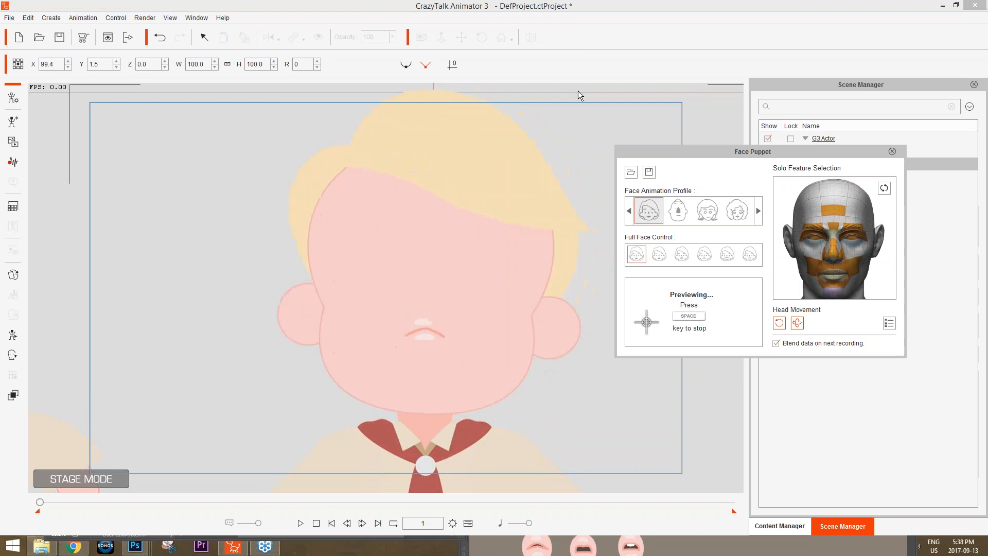
key(space)
Preview the third and fifth full face controls on the mouth guy, and close Face Puppet.
click(681, 257)
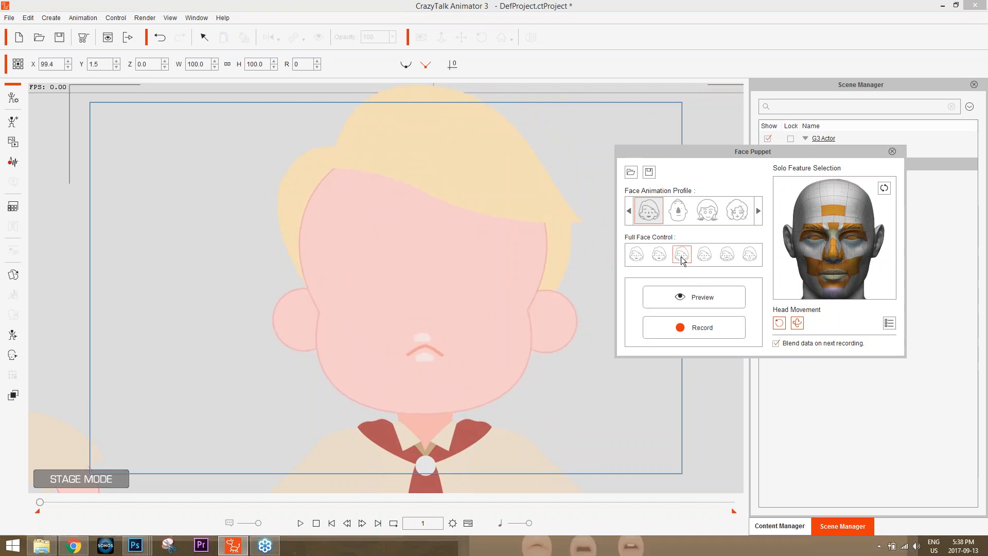
key(space)
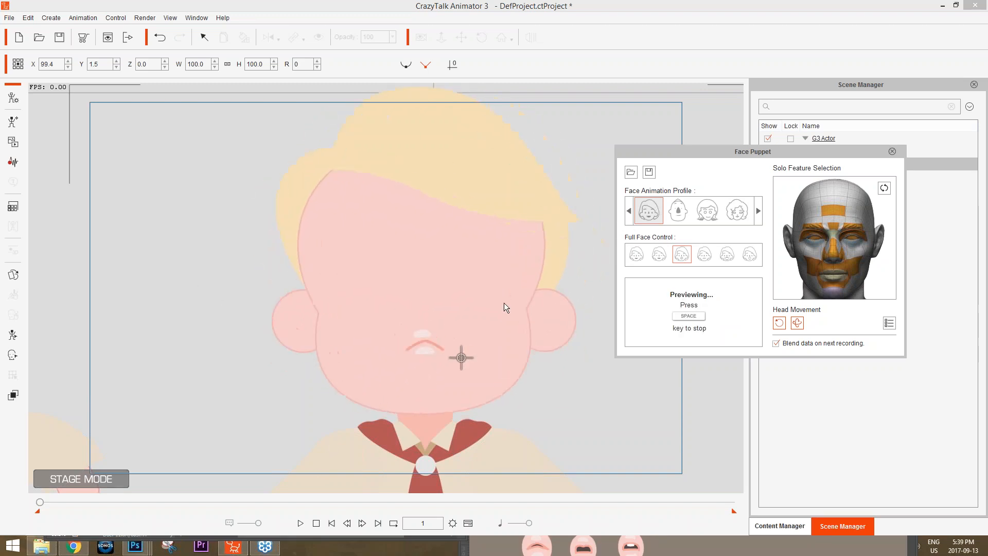
key(space)
click(726, 255)
key(space)
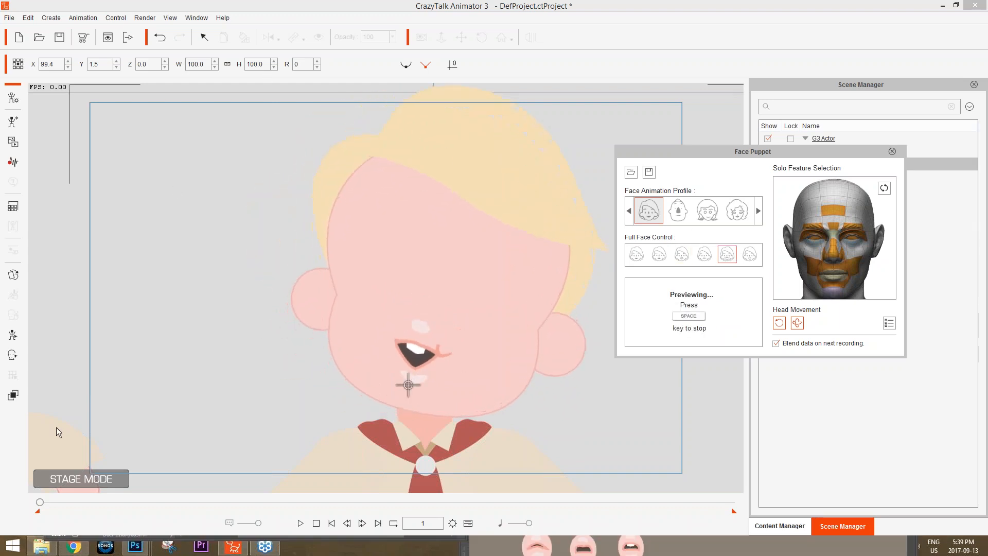
key(space)
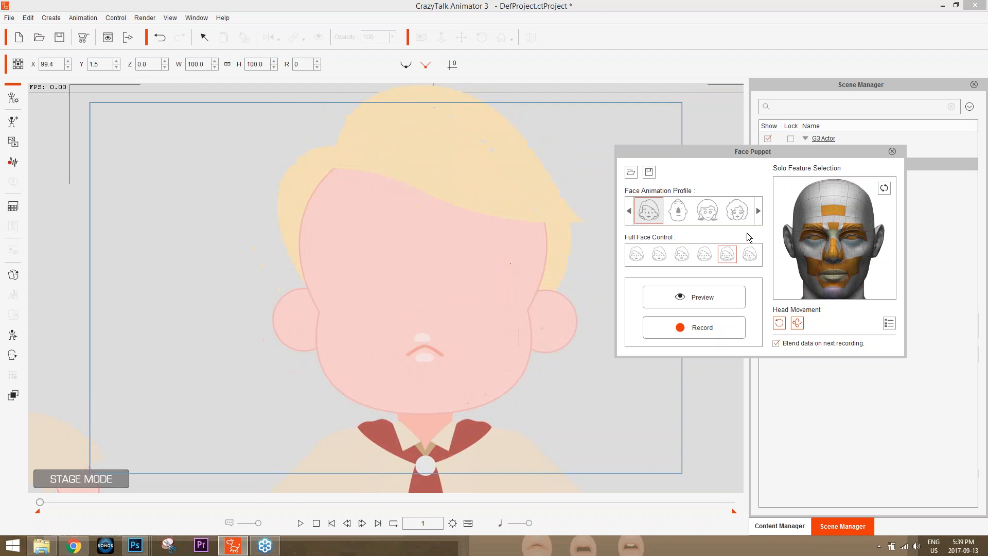
click(892, 152)
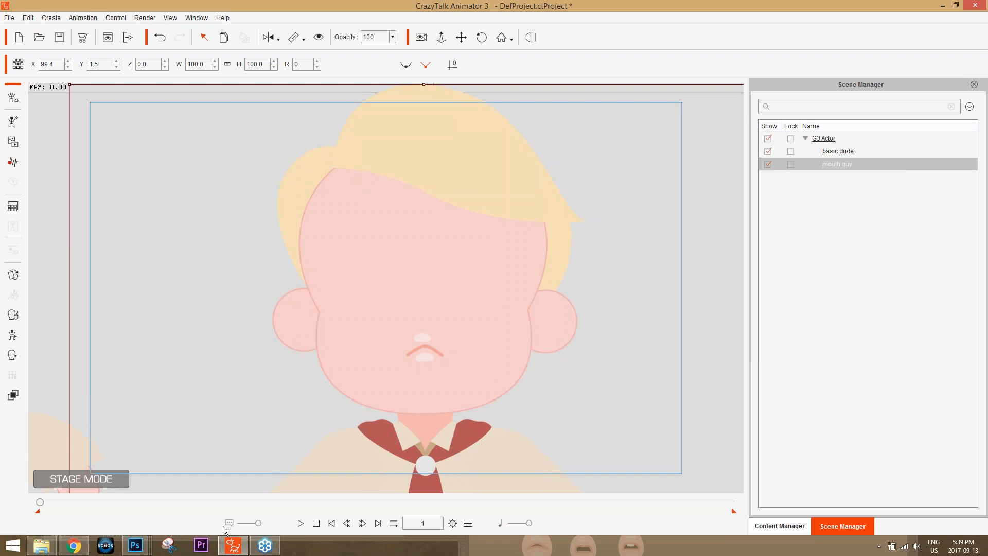
mouse_move(135, 544)
click(112, 476)
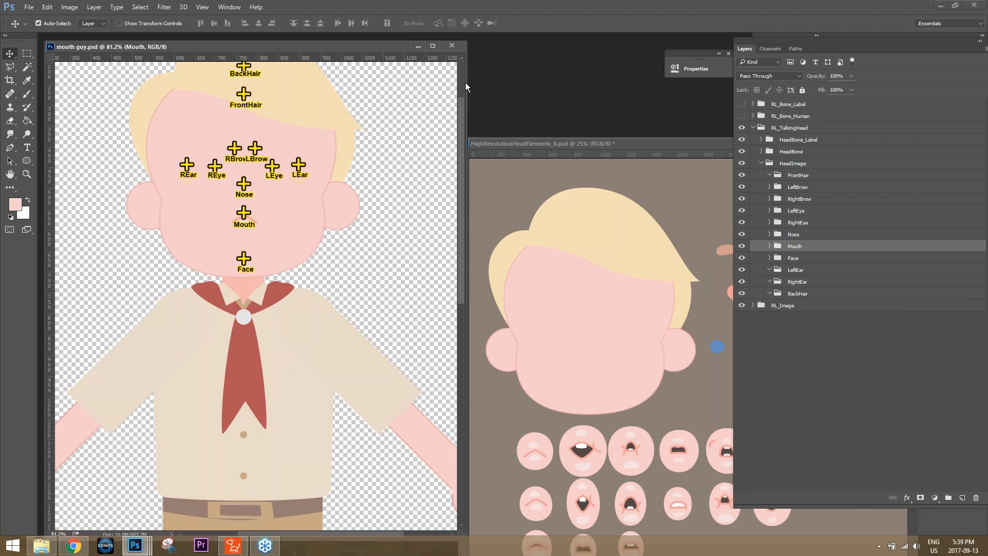
click(31, 7)
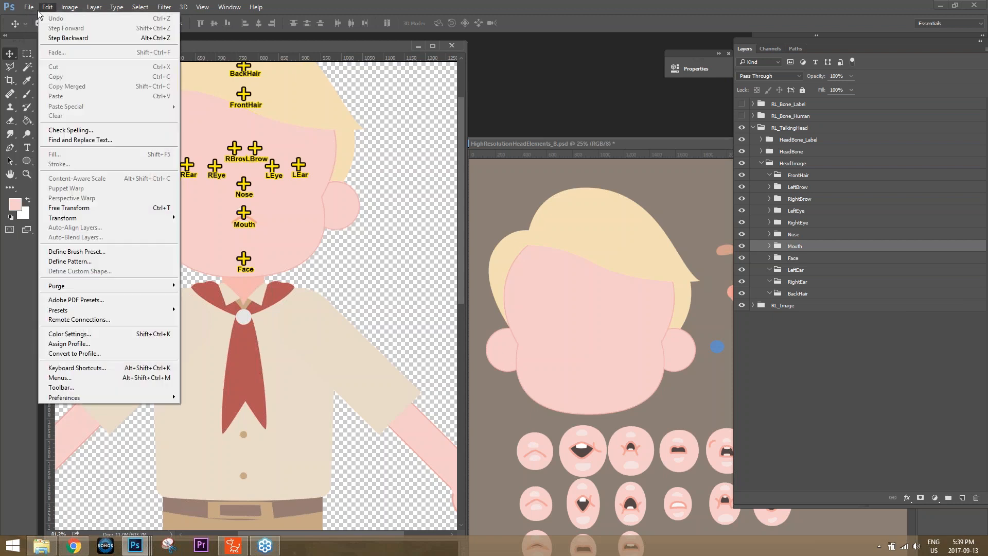
click(40, 28)
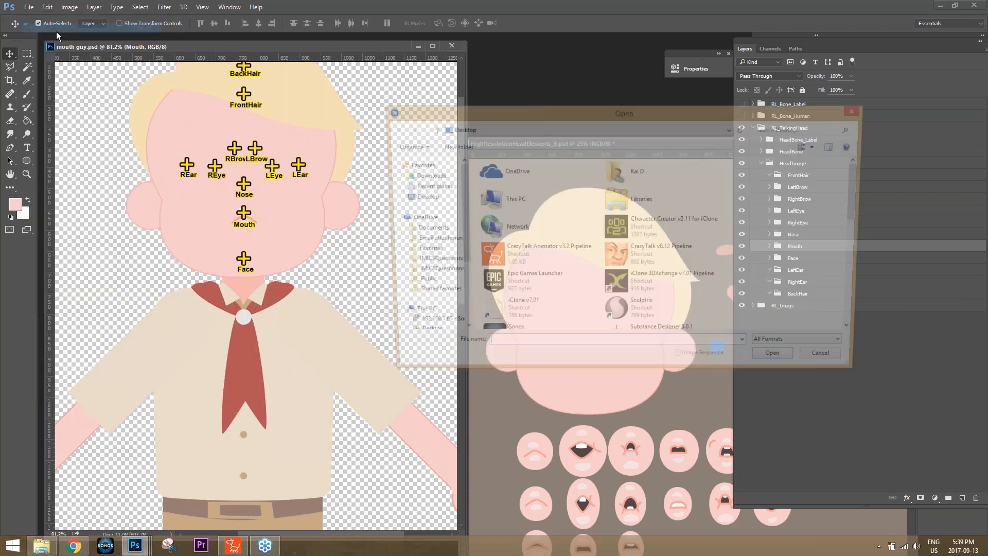
click(844, 363)
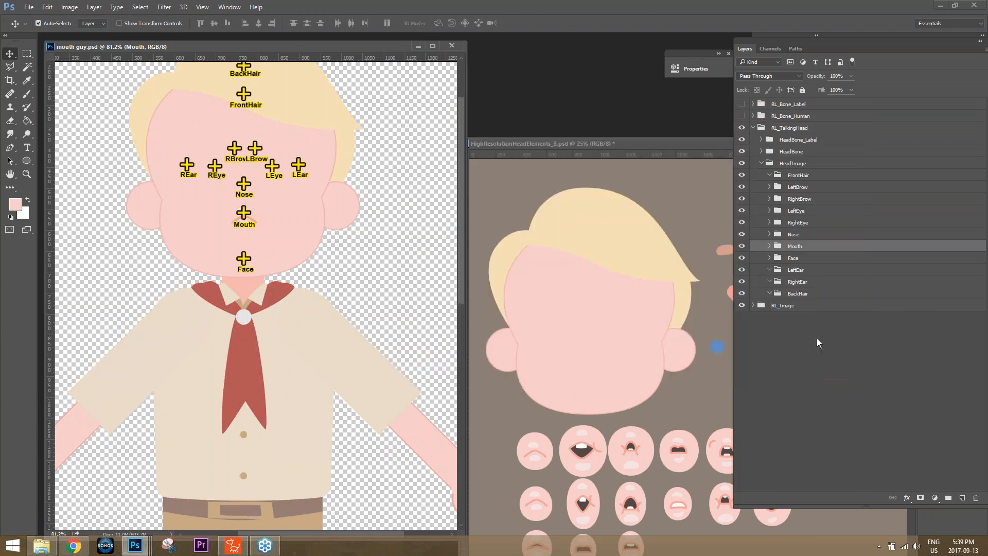
Switch to File Explorer, browse to the tutorial PSD files folder inside PSD files, and open PSDActor6 in Photoshop.
key(alt+Tab)
key(alt+Tab)
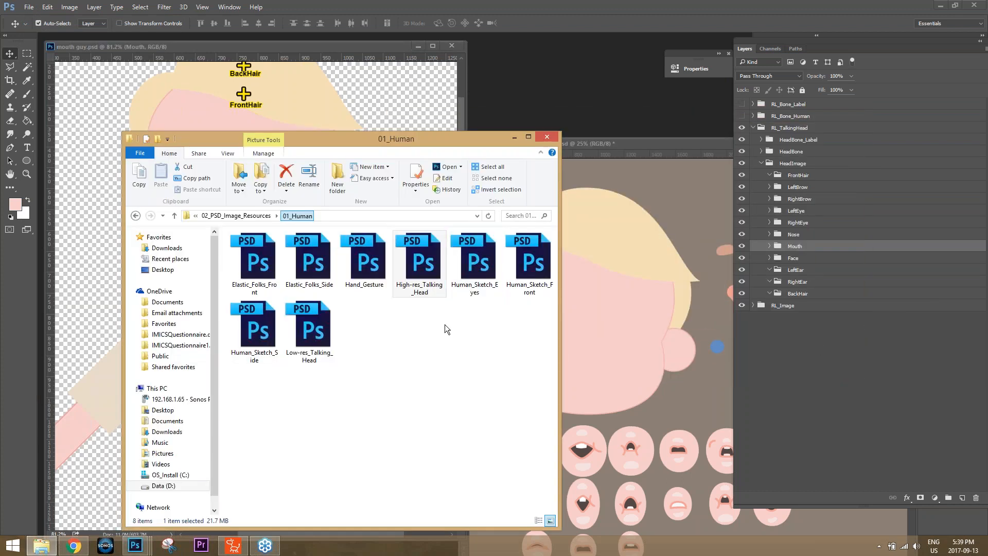
click(247, 218)
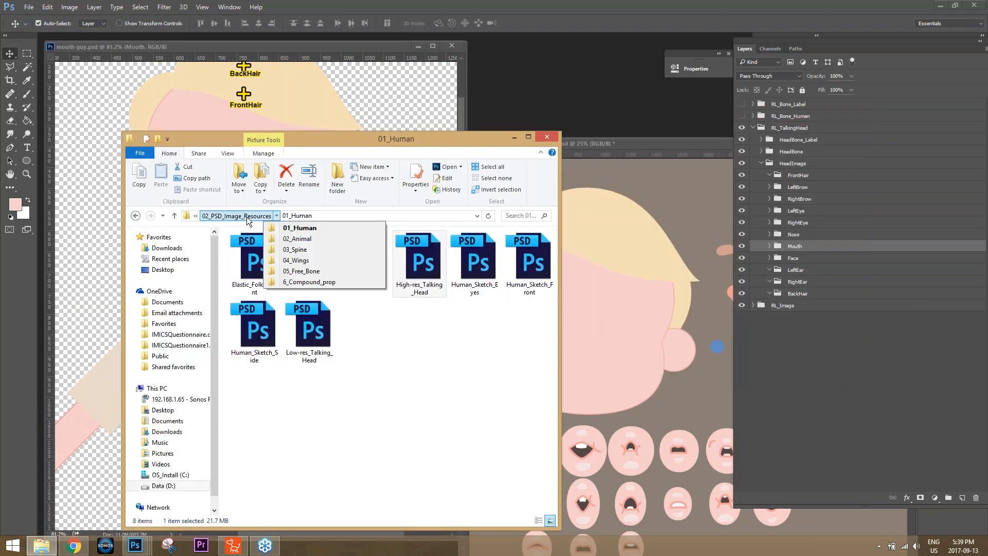
click(270, 216)
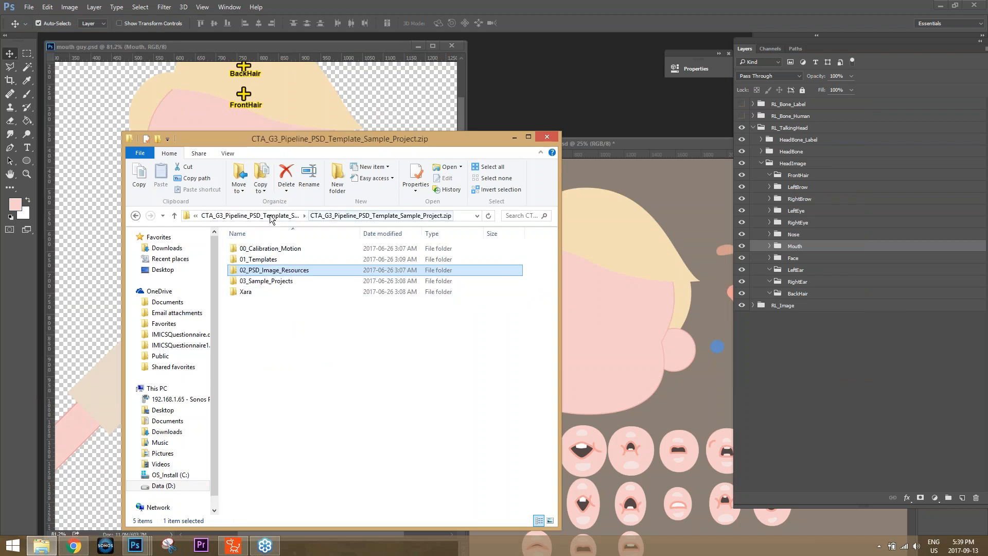
click(250, 218)
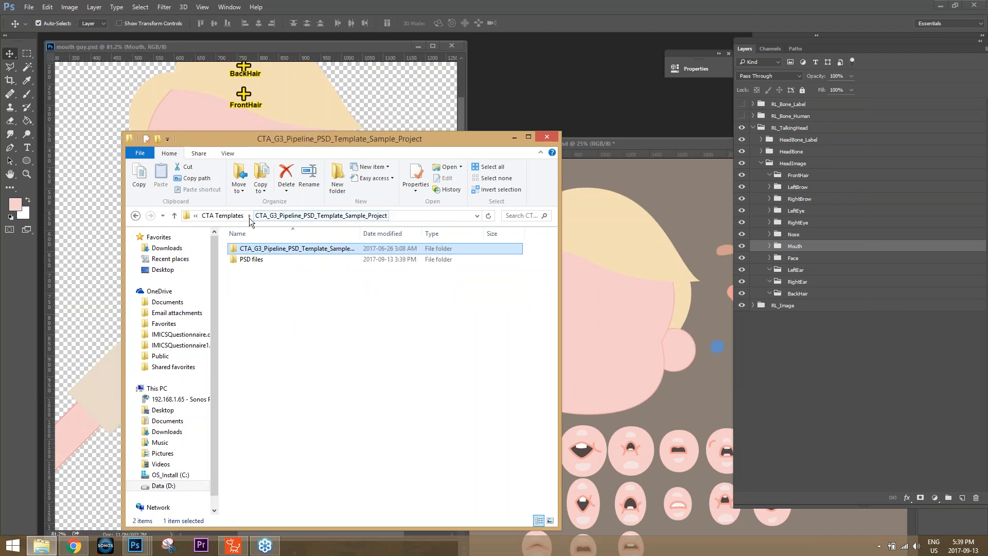
click(256, 264)
double_click(254, 262)
double_click(264, 279)
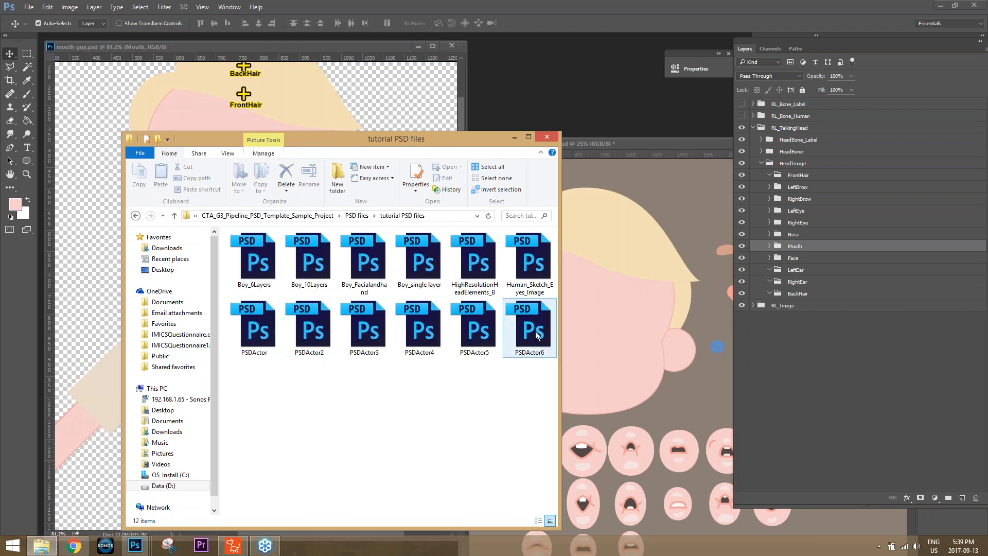
key(alt+Tab)
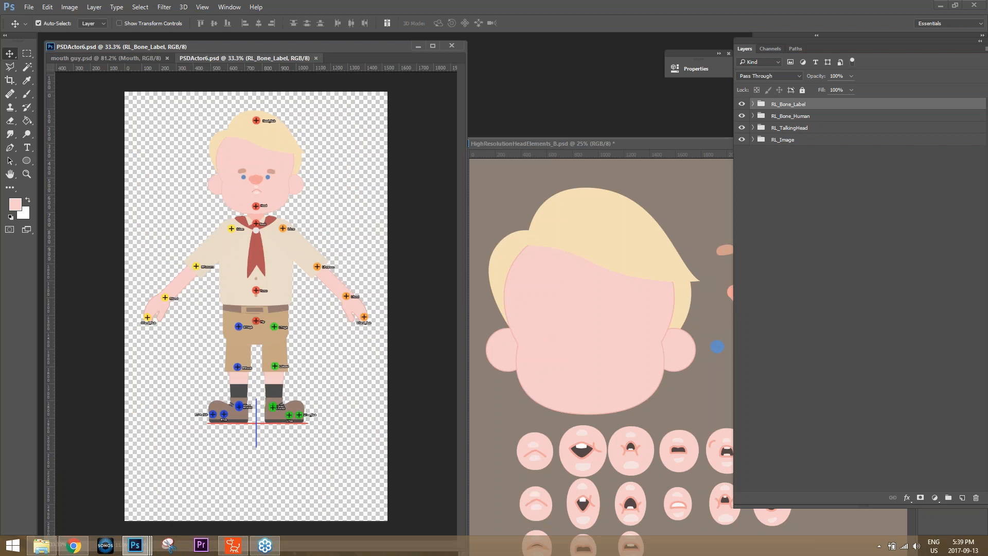
Close the HighResolutionHeadElements_B.psd document without saving its changes.
click(659, 141)
right_click(660, 141)
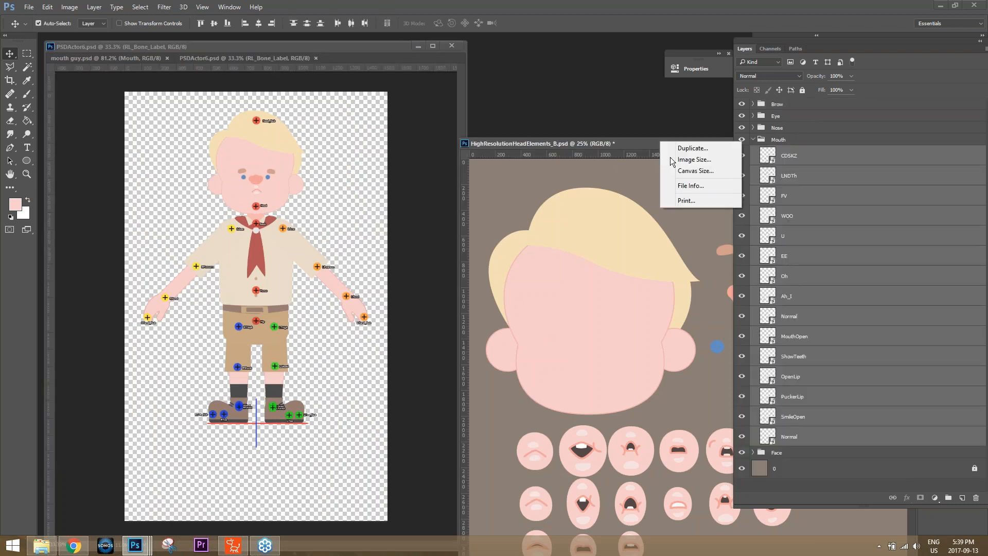
click(632, 148)
drag(632, 144, 308, 139)
click(576, 139)
click(495, 211)
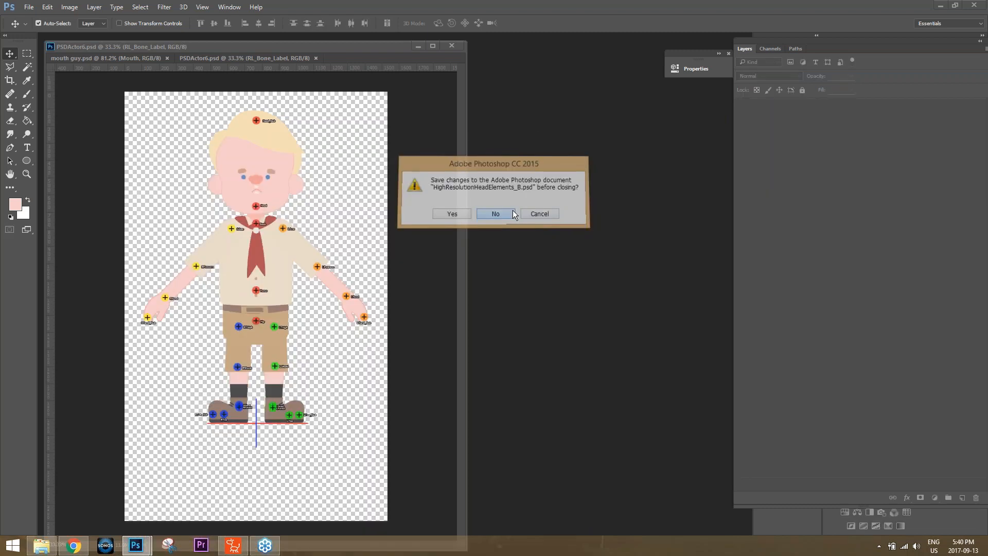
Reposition the PSDActor6 document window, expand the RL_TalkingHead and HeadImage groups, and collapse the RightEye group.
drag(317, 48, 479, 144)
scroll(478, 253, up, 10)
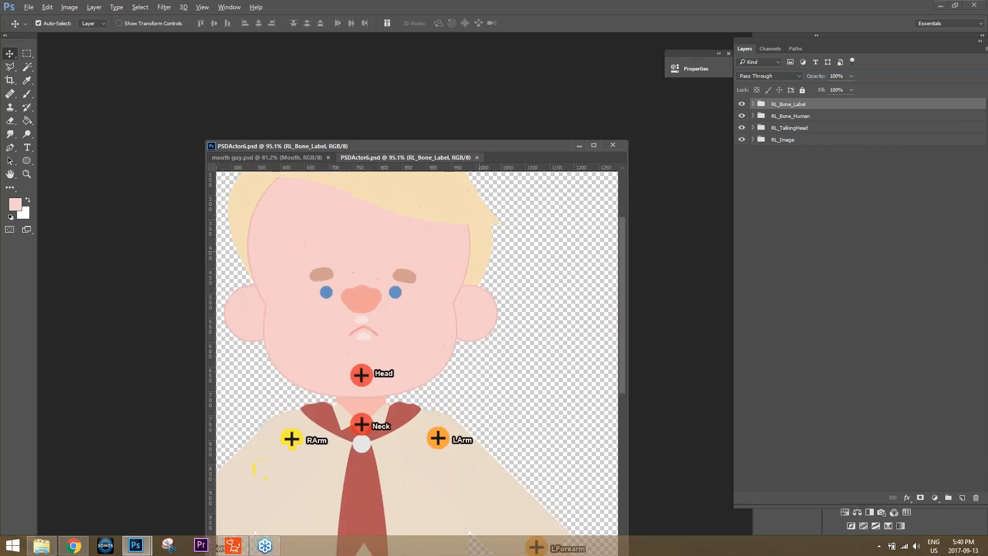
click(753, 128)
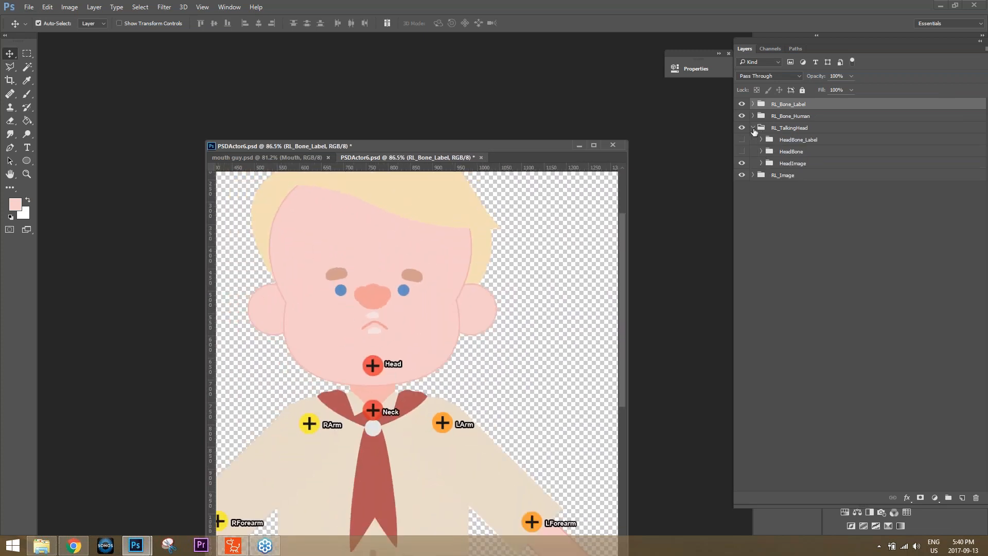
alt+click(761, 163)
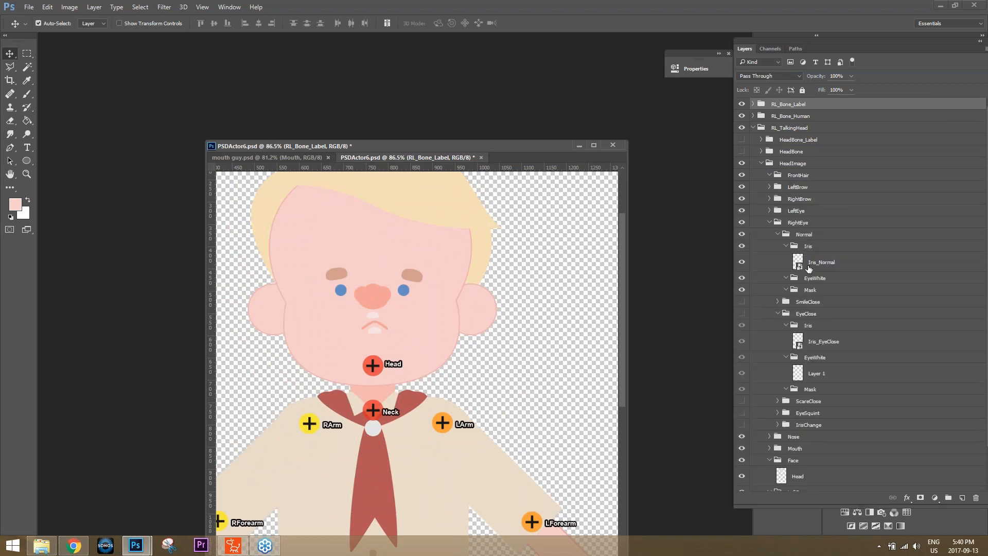
click(770, 222)
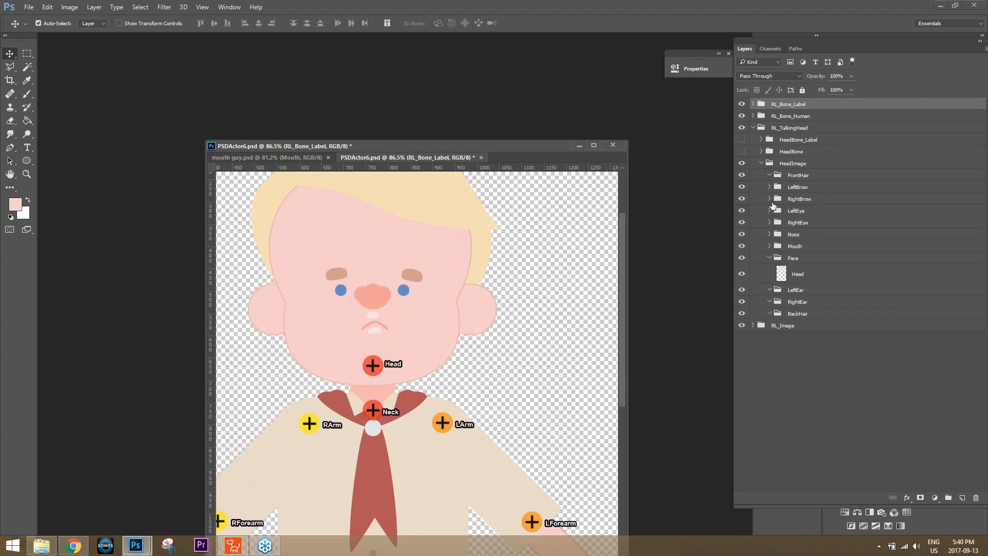
Check the RBrow layer in the RightBrow group's Normal folder by hiding and showing it, and collapse RightBrow.
click(770, 198)
click(808, 226)
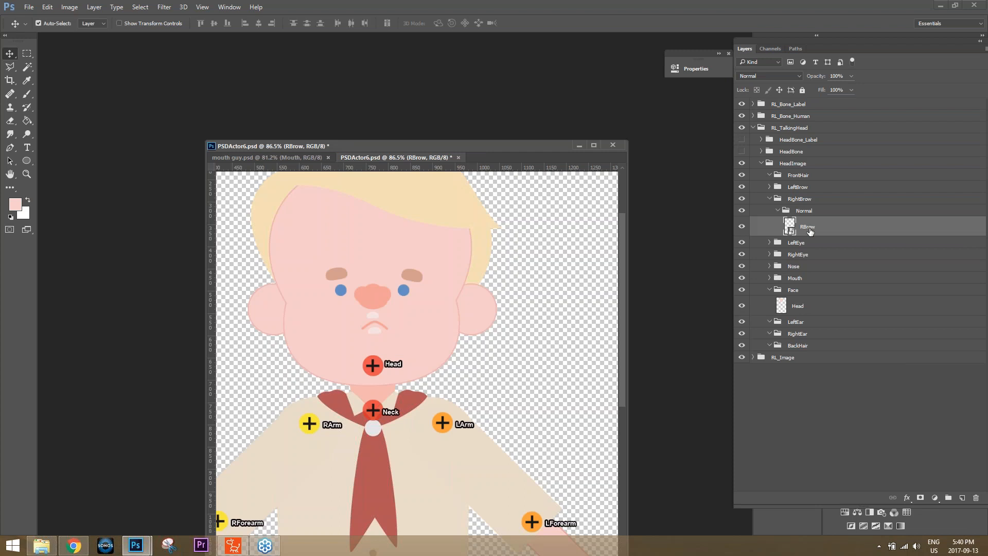
click(741, 228)
click(742, 228)
click(769, 199)
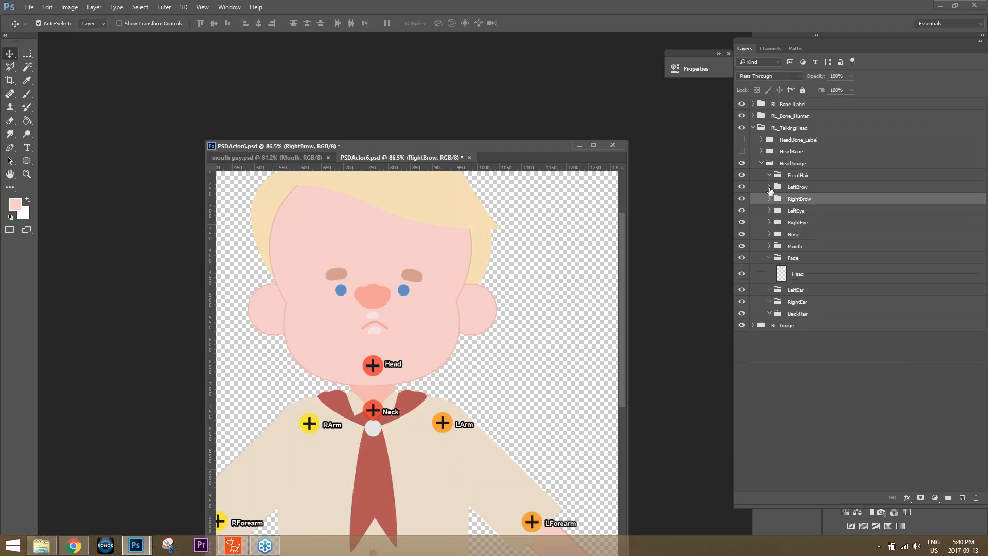
Expand the RightEye group, collapse its Normal and EyeClose folders, and select the Normal folder to review the eye sprite structure.
click(769, 223)
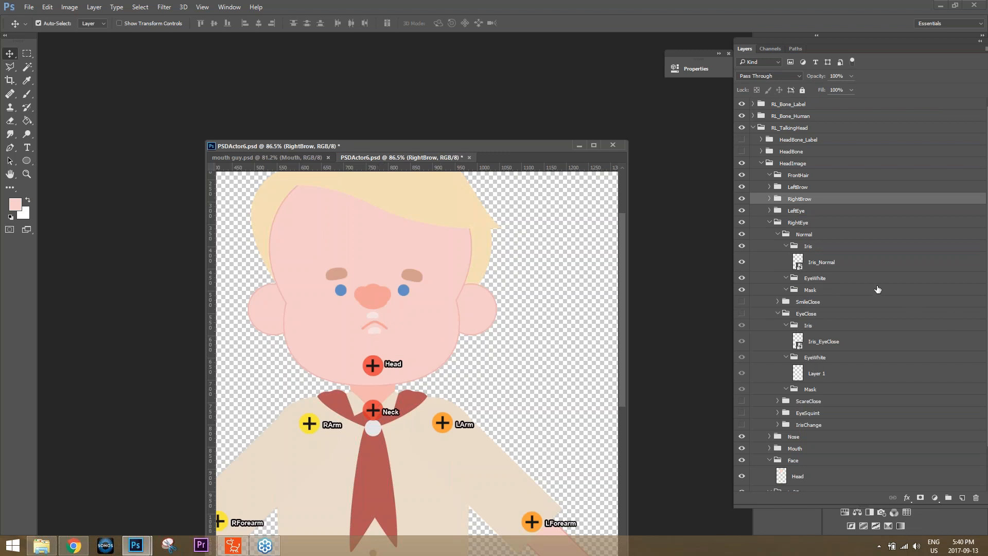
click(786, 247)
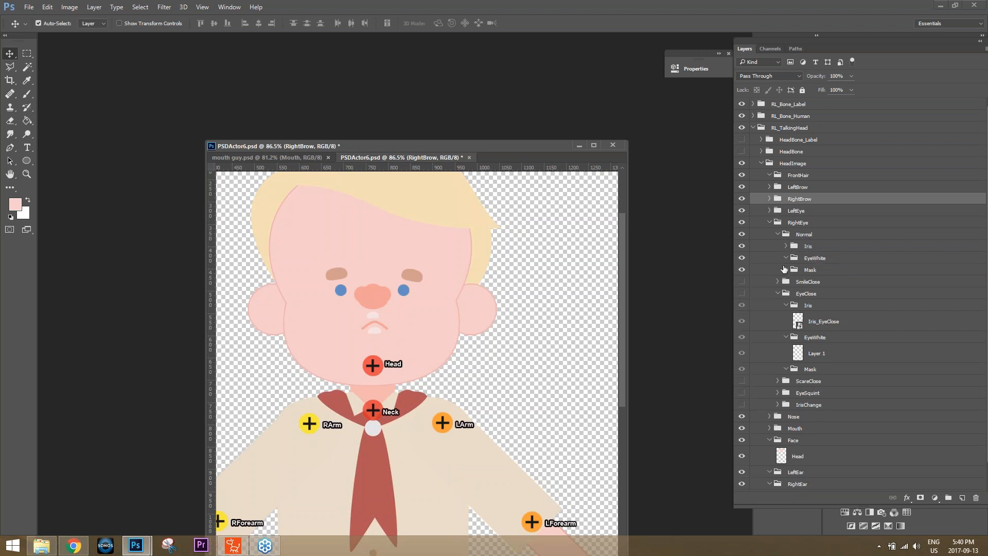
click(778, 234)
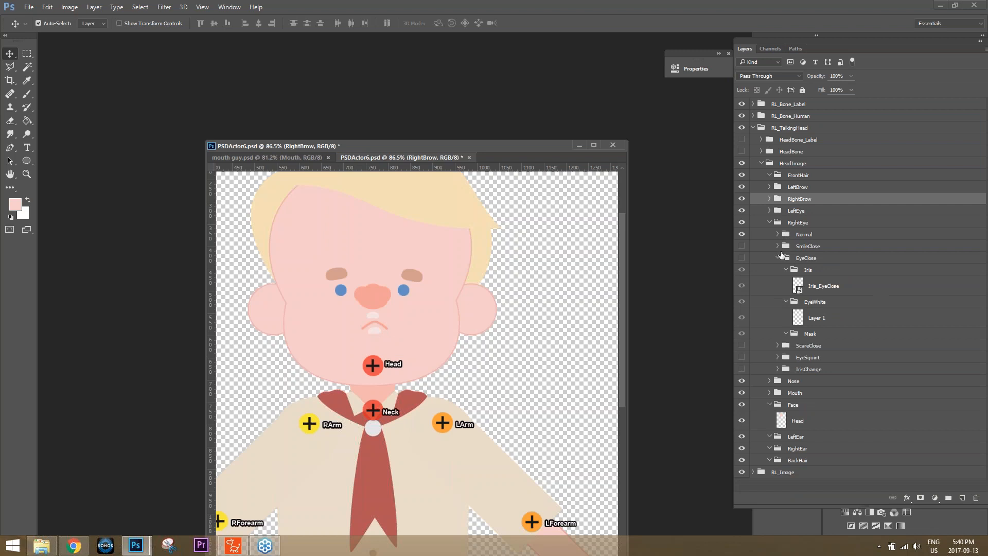
click(777, 259)
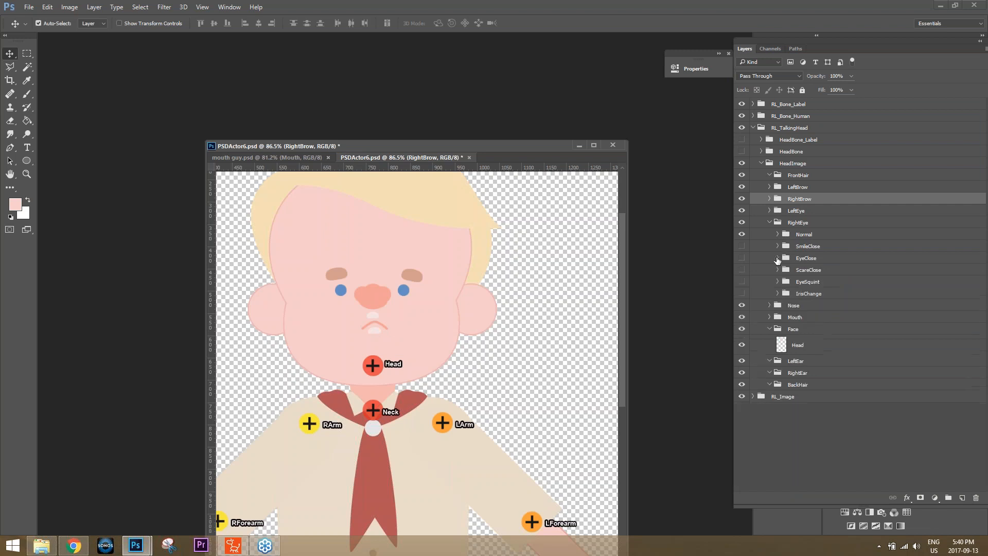
click(808, 235)
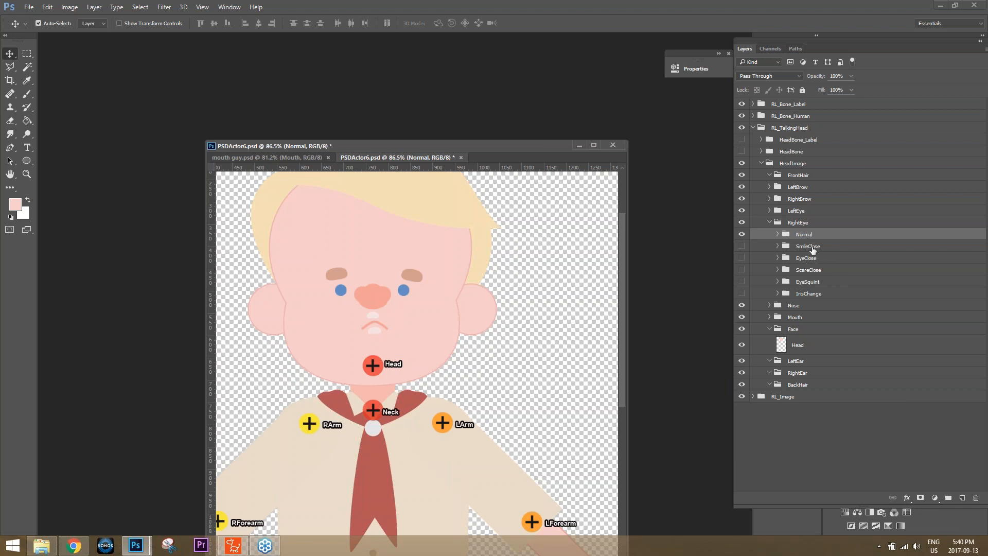
Preview the RightEye group's EyeClose sprite in place of Normal, restore the Normal folder's visibility, and check the whole character.
click(742, 234)
click(741, 246)
click(742, 258)
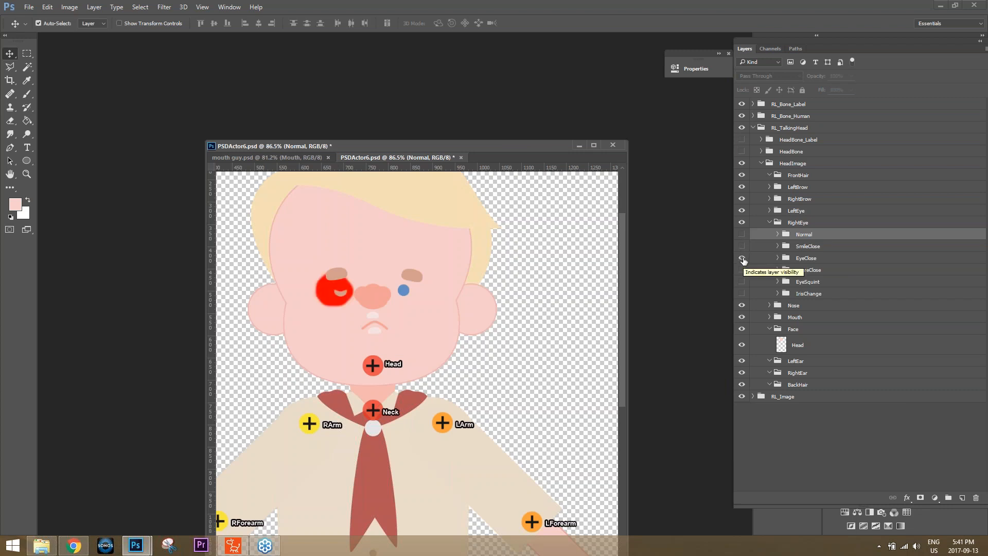
click(742, 258)
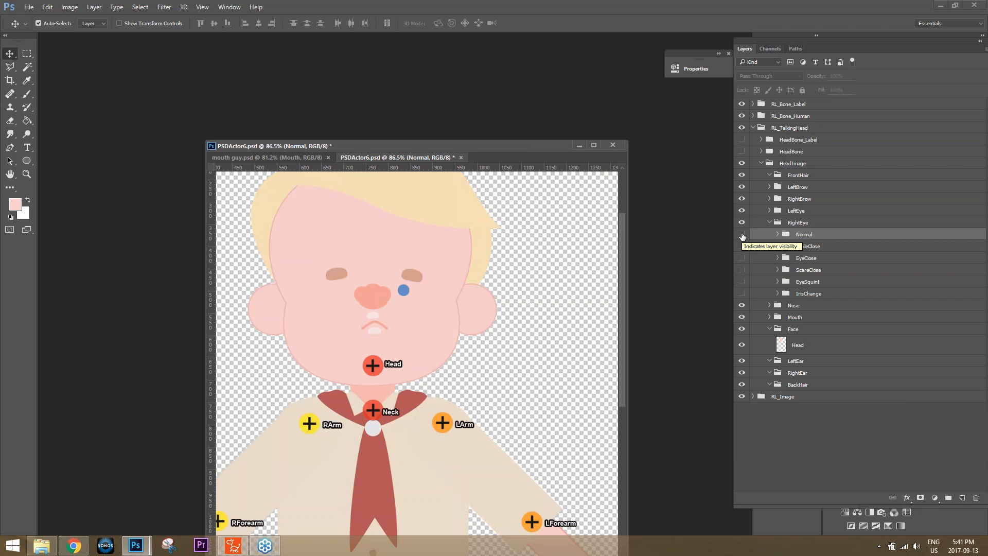
click(741, 235)
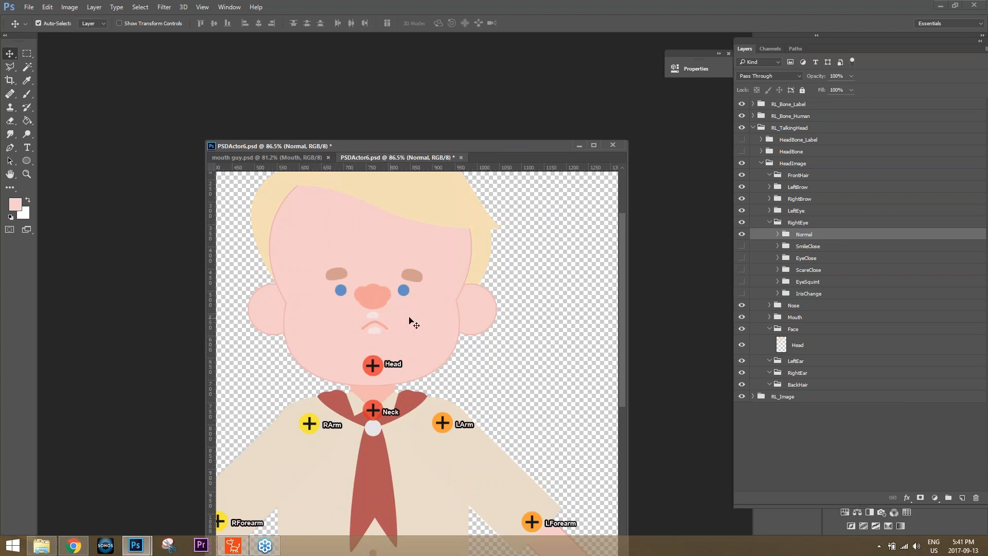
scroll(438, 308, down, 3)
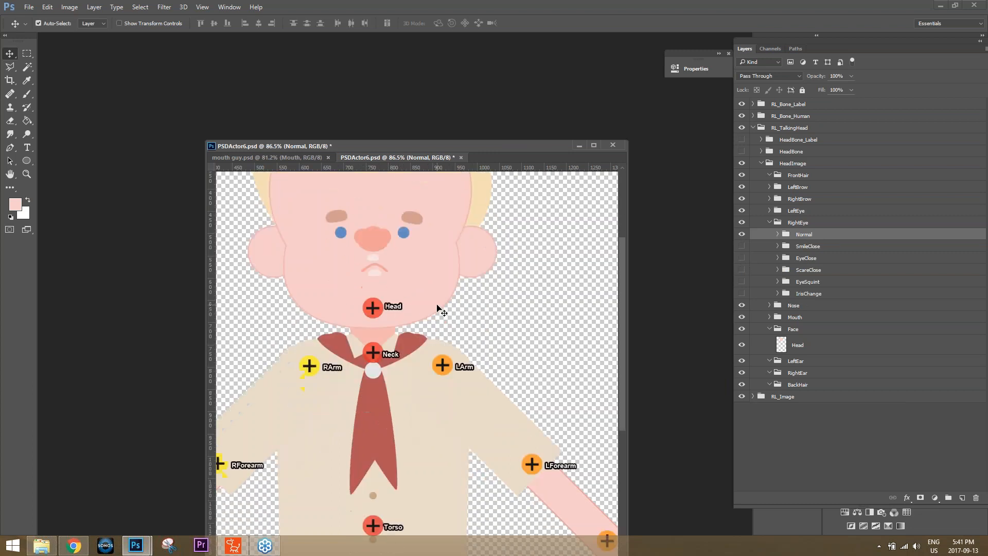
scroll(438, 309, down, 5)
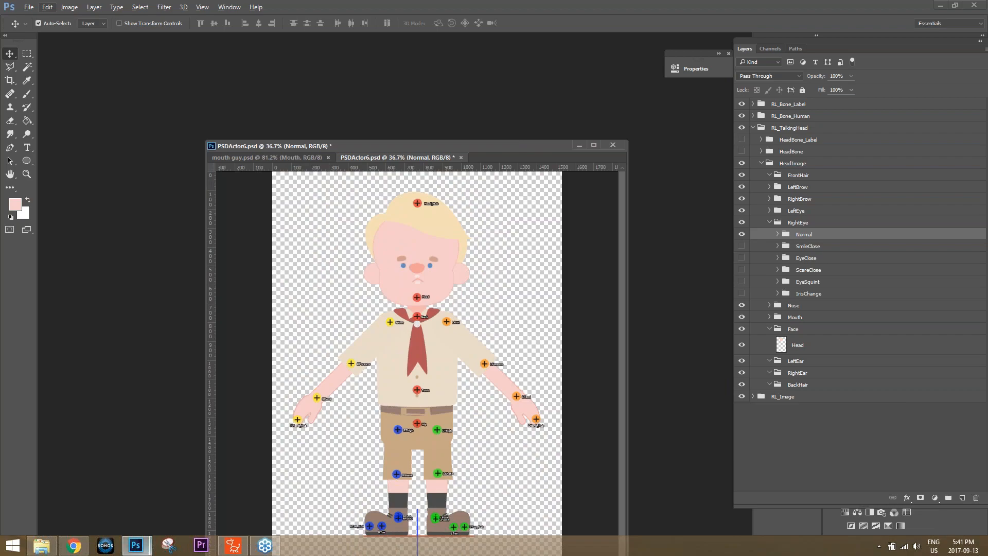
Switch to CrazyTalk Animator 3 and delete the mouth guy actor from the stage.
click(233, 545)
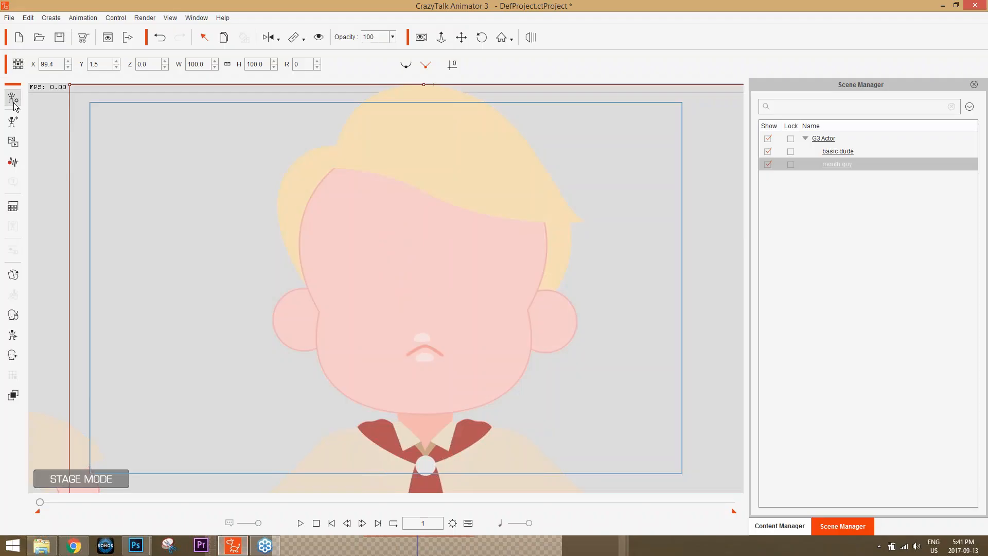
scroll(386, 288, down, 5)
scroll(386, 288, down, 3)
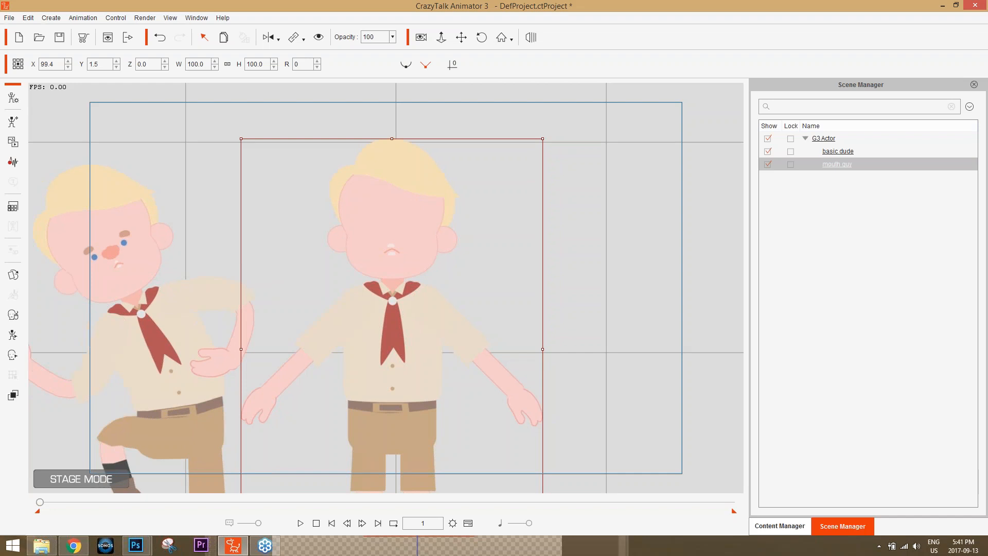
key(Delete)
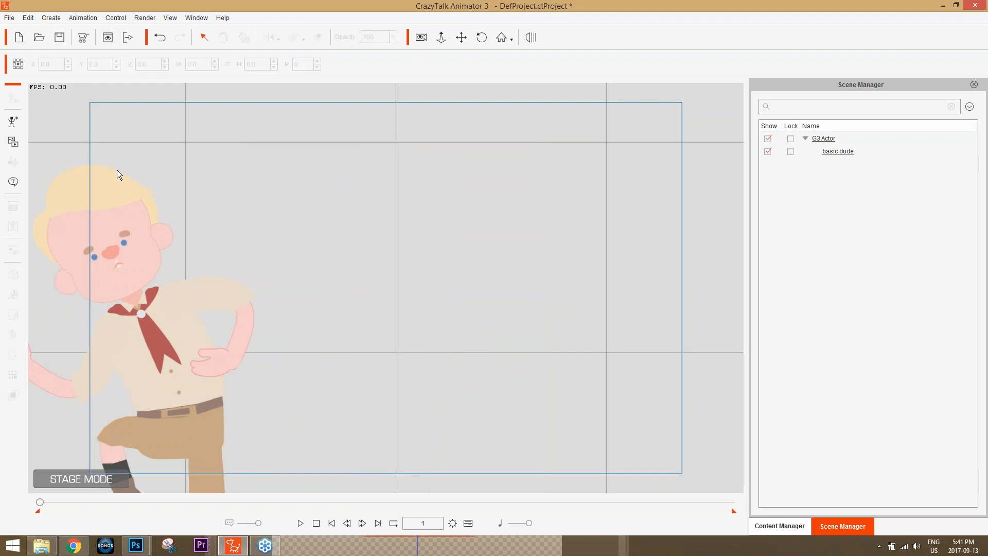
Create a G3 actor from PSDActor6 in the tutorial PSD files folder under CTA Templates and open it in Composer mode.
click(16, 124)
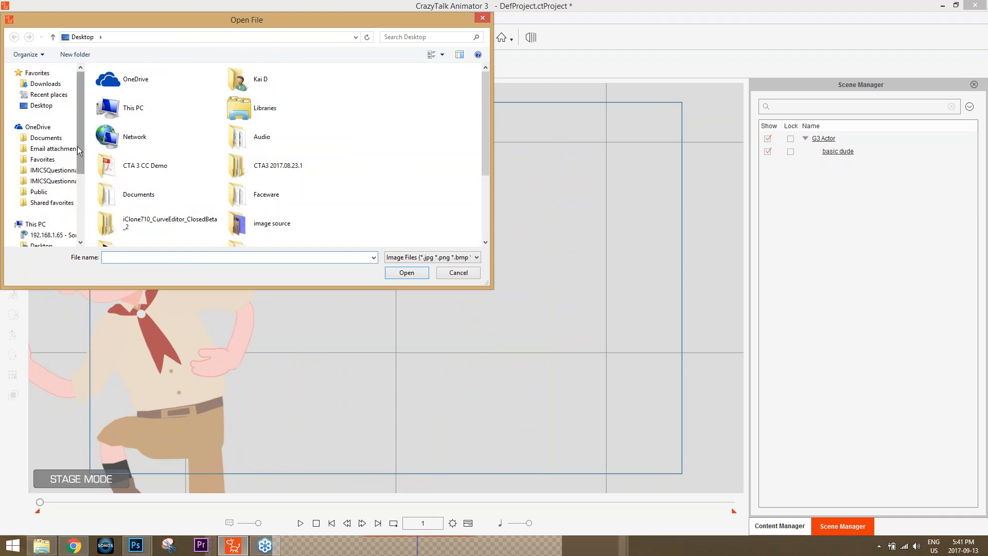
scroll(48, 206, down, 4)
click(48, 211)
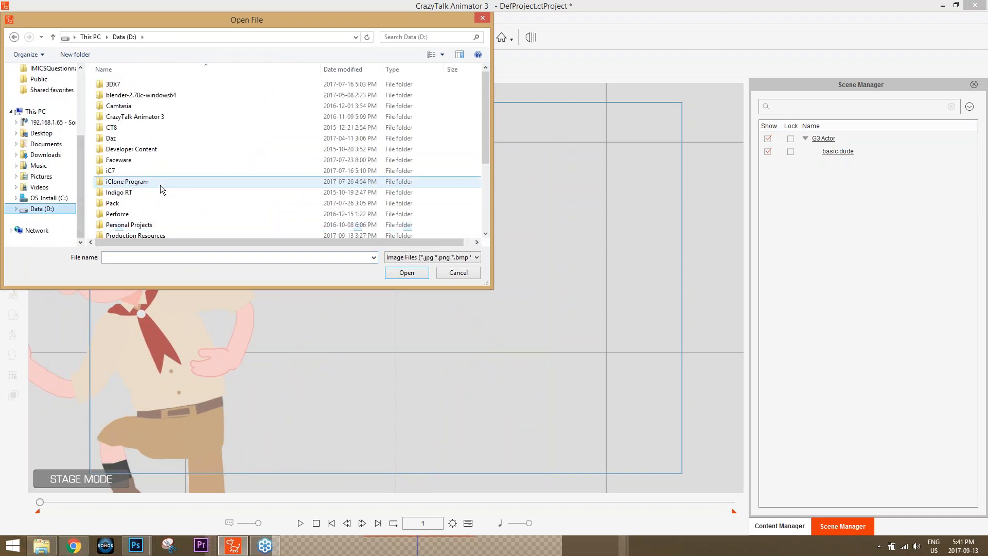
double_click(164, 234)
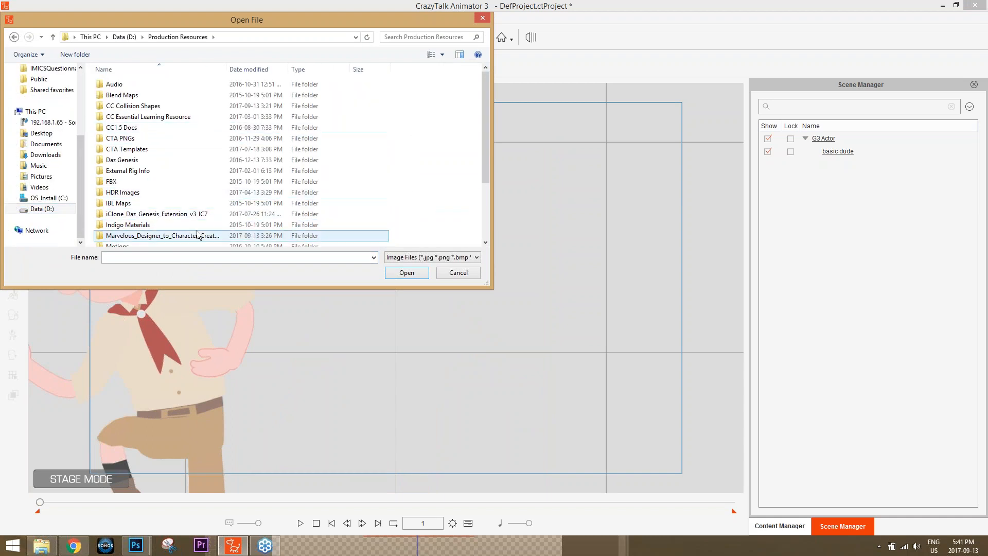
double_click(129, 150)
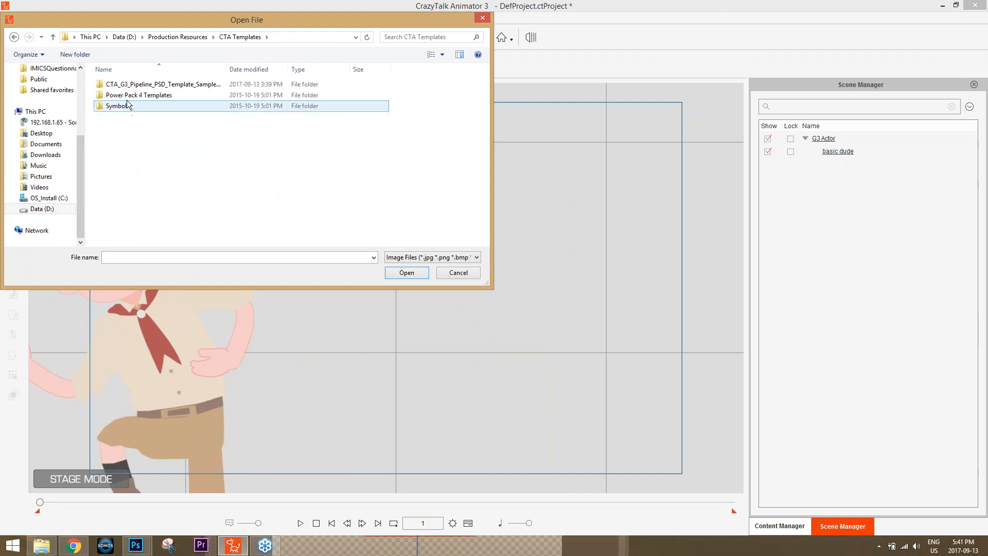
click(134, 88)
double_click(134, 89)
double_click(125, 94)
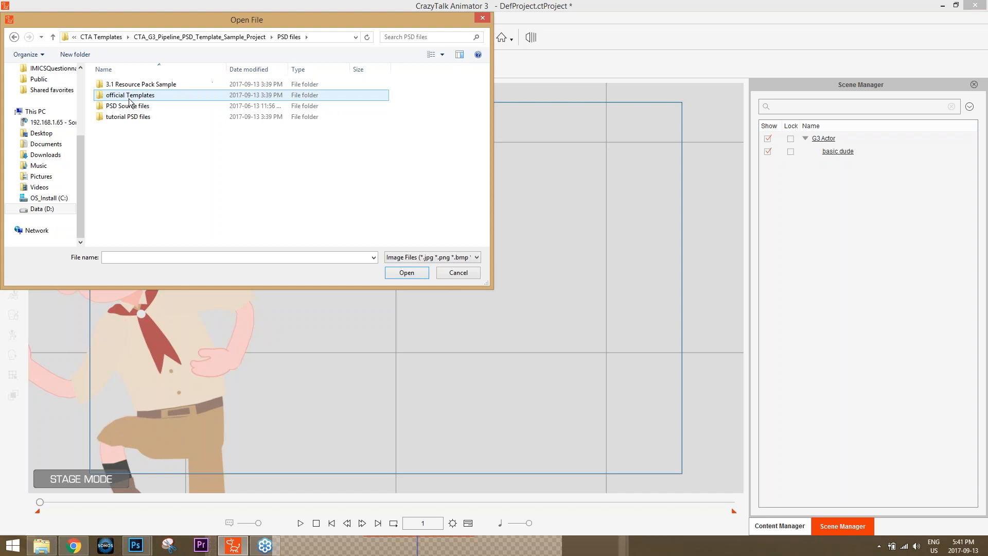
double_click(133, 116)
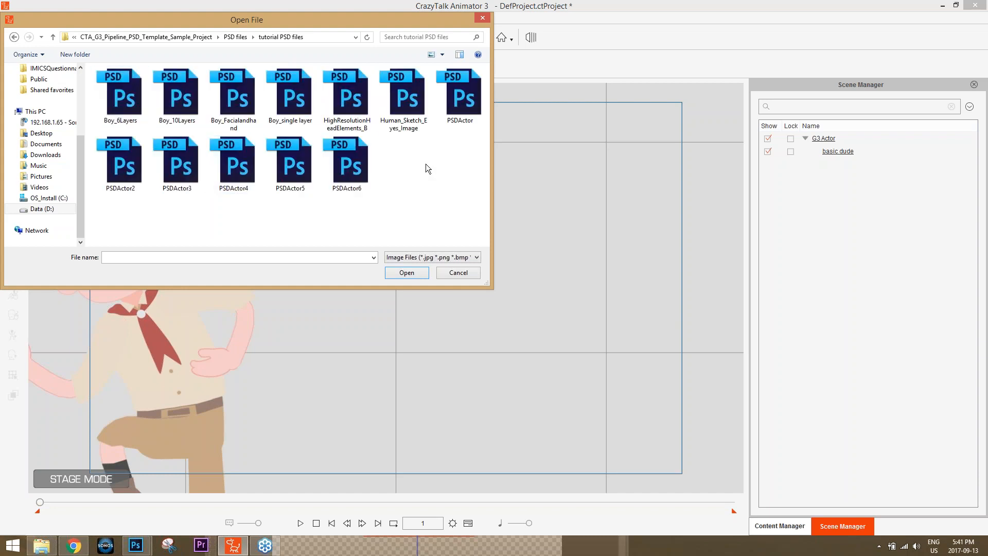
double_click(352, 170)
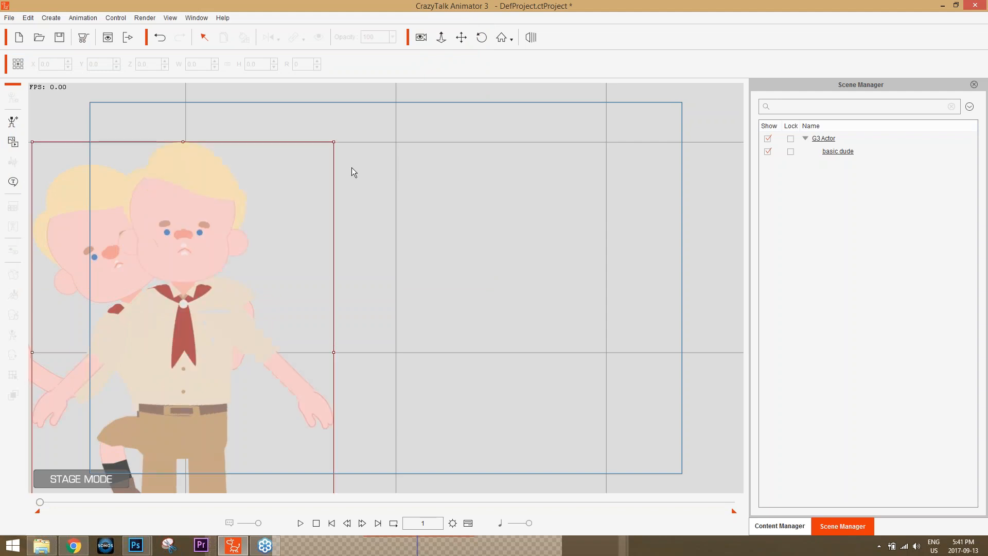
double_click(209, 337)
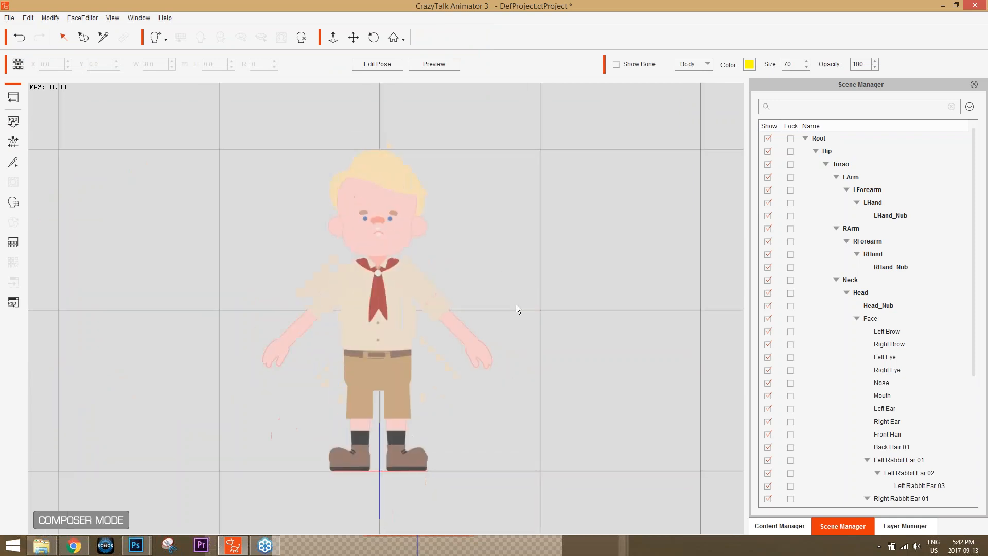
Preview the Left Eye's SmileClose and EyeClose sprites in the Sprite Editor and return it to Normal.
scroll(516, 304, up, 3)
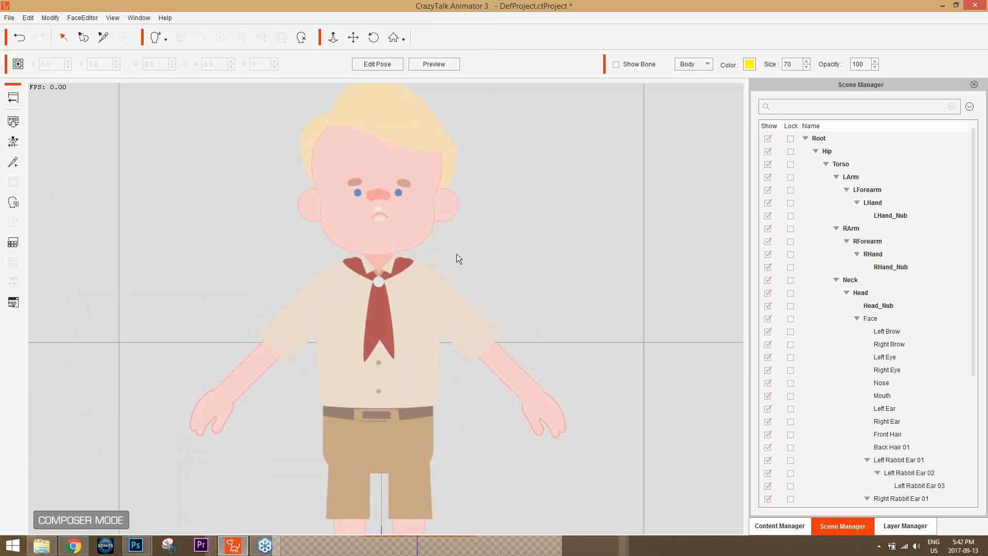
click(401, 192)
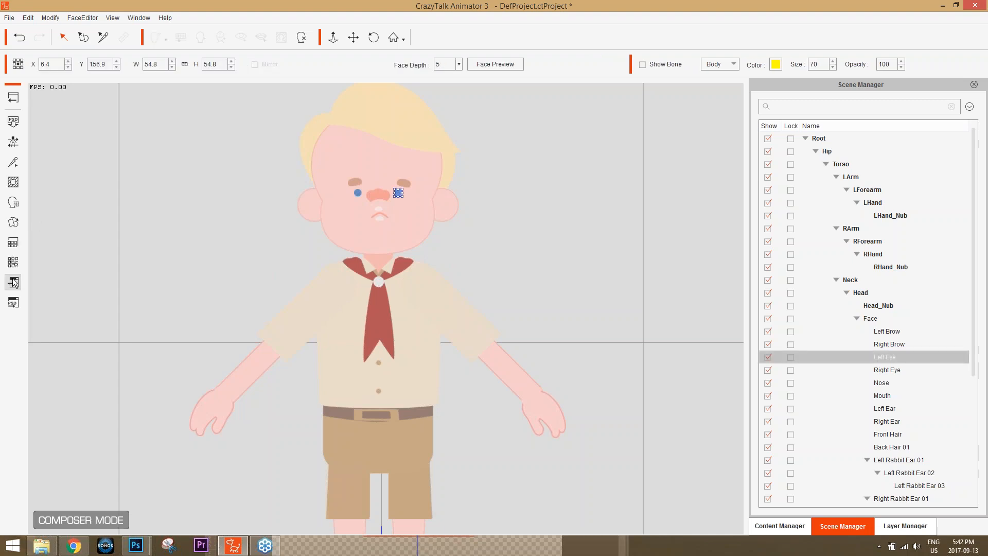
click(13, 221)
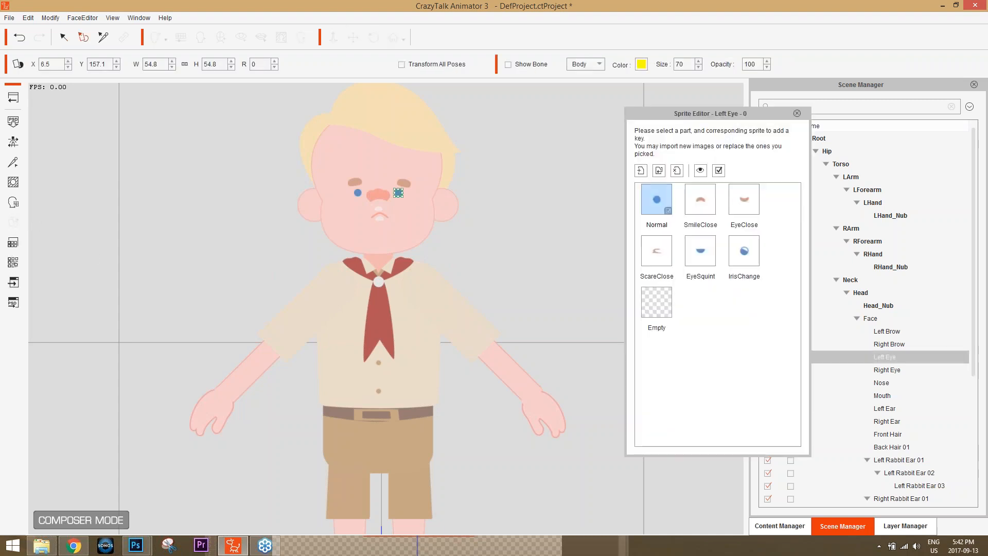
click(701, 201)
click(736, 199)
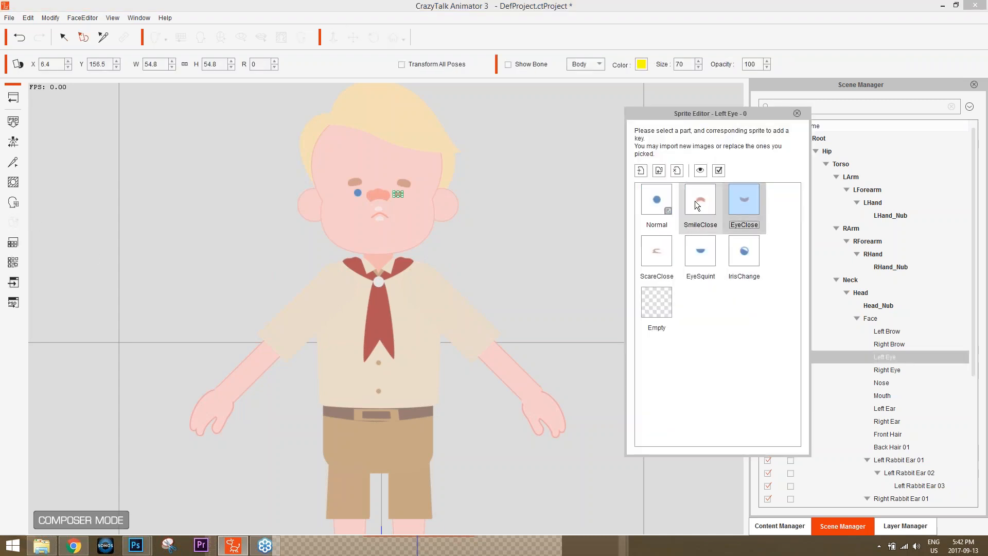
click(659, 201)
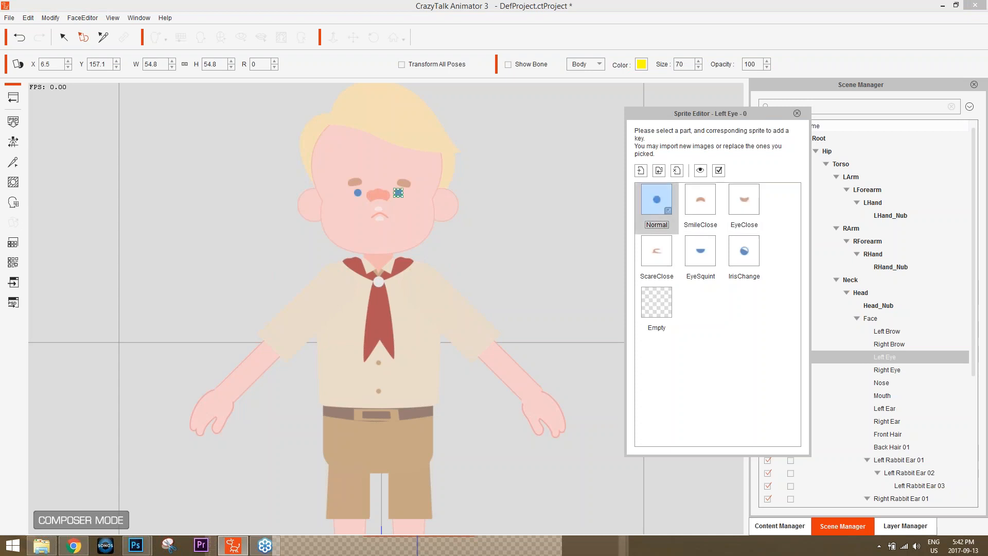
Preview the Right Eye's EyeSquint, ScareClose and EyeClose sprites and return it to Normal.
click(358, 193)
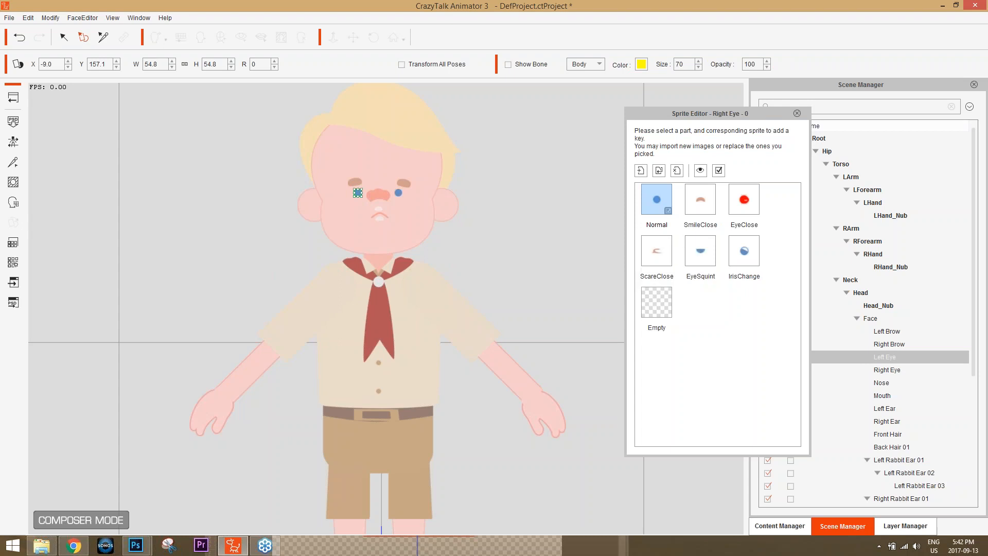
drag(380, 195, 381, 318)
scroll(385, 308, up, 9)
scroll(386, 309, down, 1)
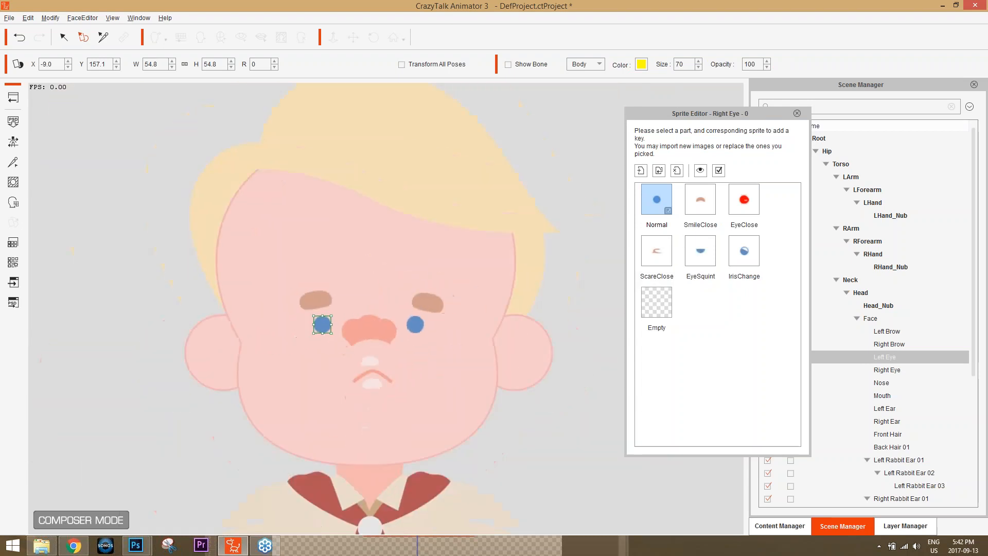
click(703, 255)
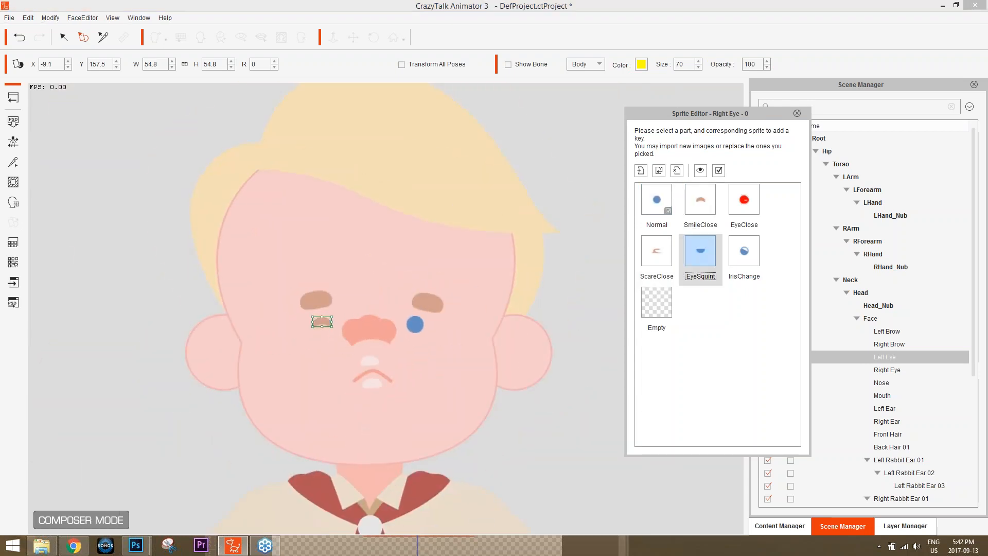
click(664, 255)
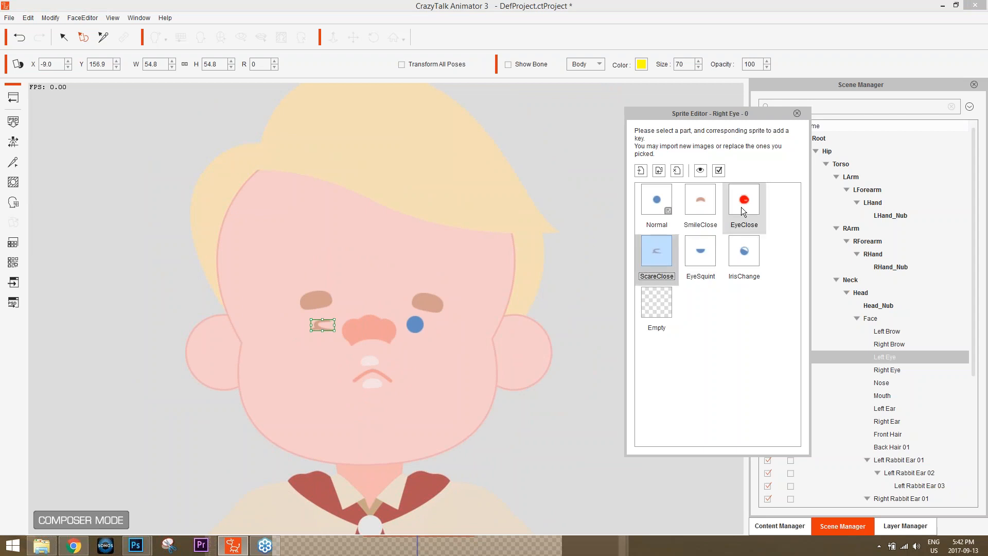
click(744, 203)
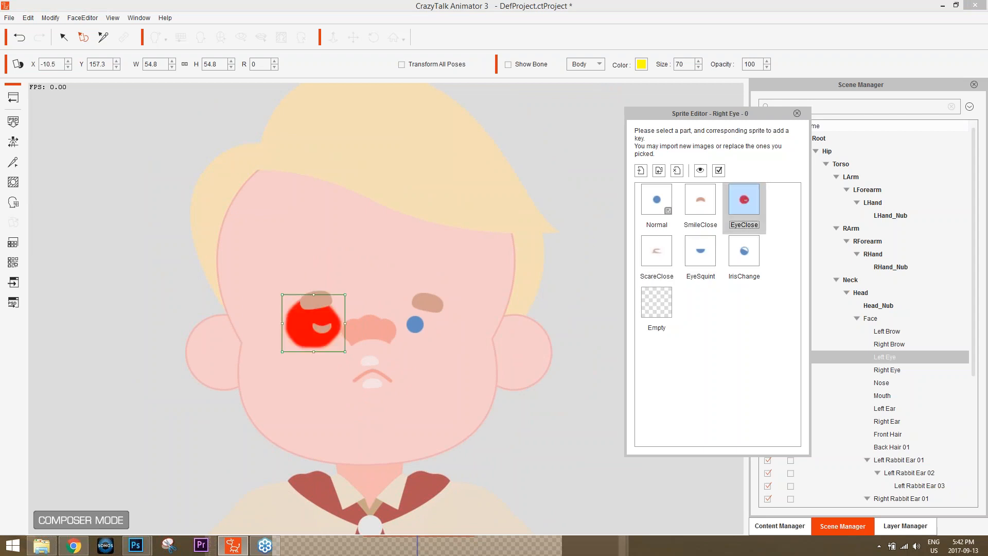
click(653, 209)
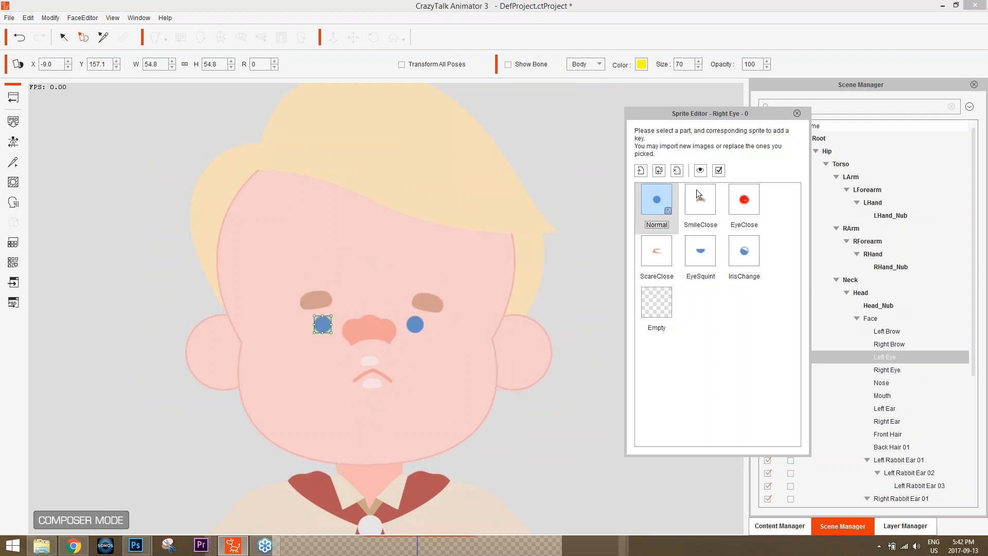
Close the Sprite Editor and select the boy's whole Face node.
click(797, 113)
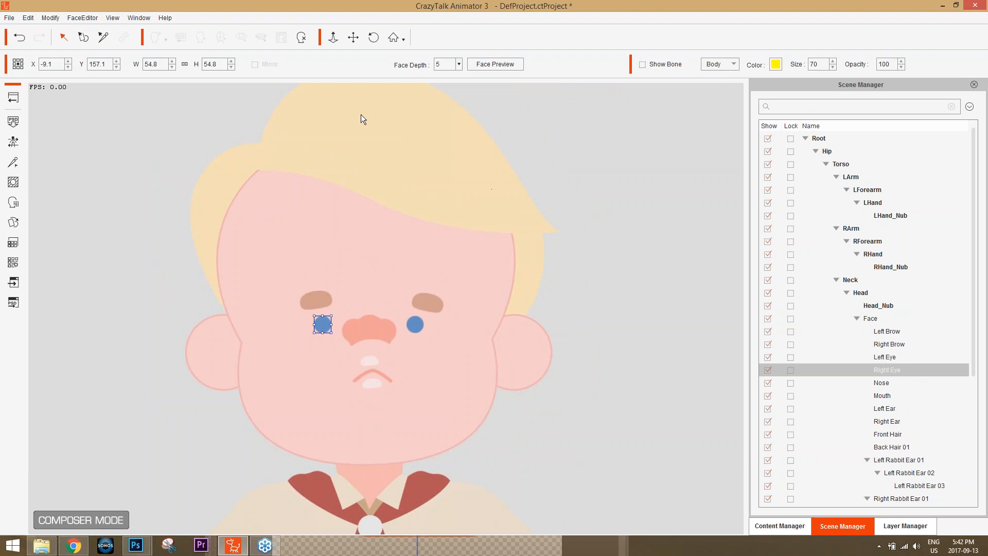
click(372, 268)
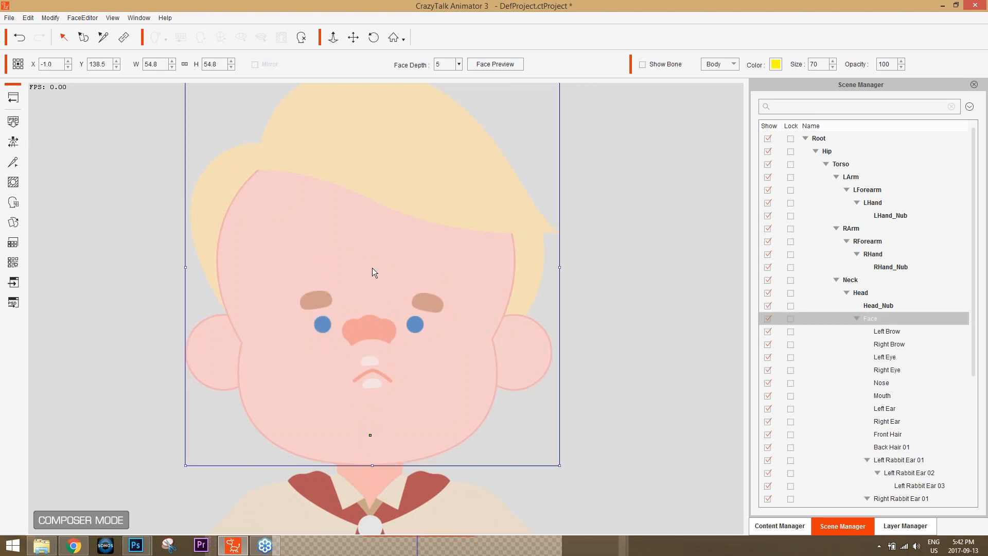
scroll(372, 268, down, 1)
scroll(386, 308, down, 1)
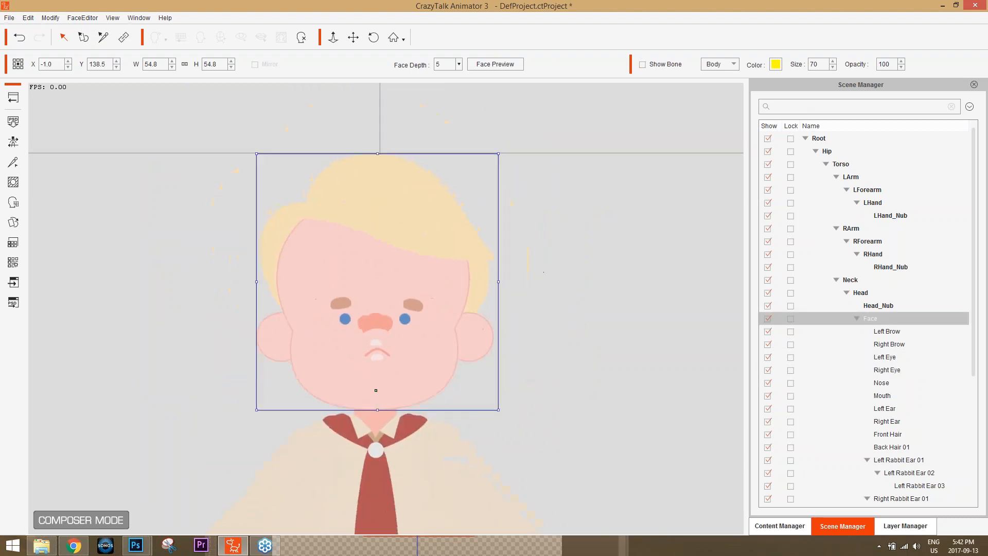
In Photoshop, close the window holding mouth guy.psd and PSDActor6.psd without saving changes, and return to CrazyTalk Animator 3.
mouse_move(135, 544)
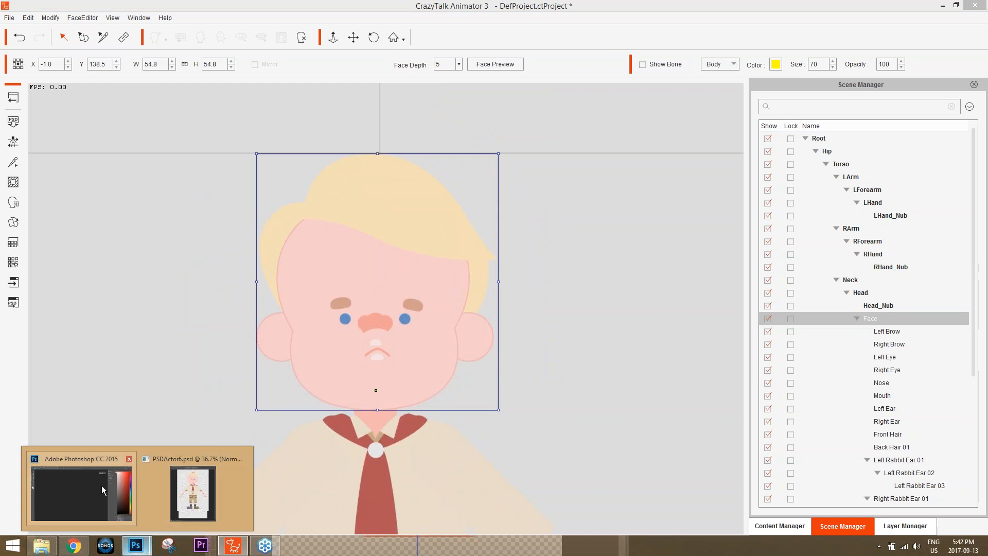
click(212, 459)
click(612, 145)
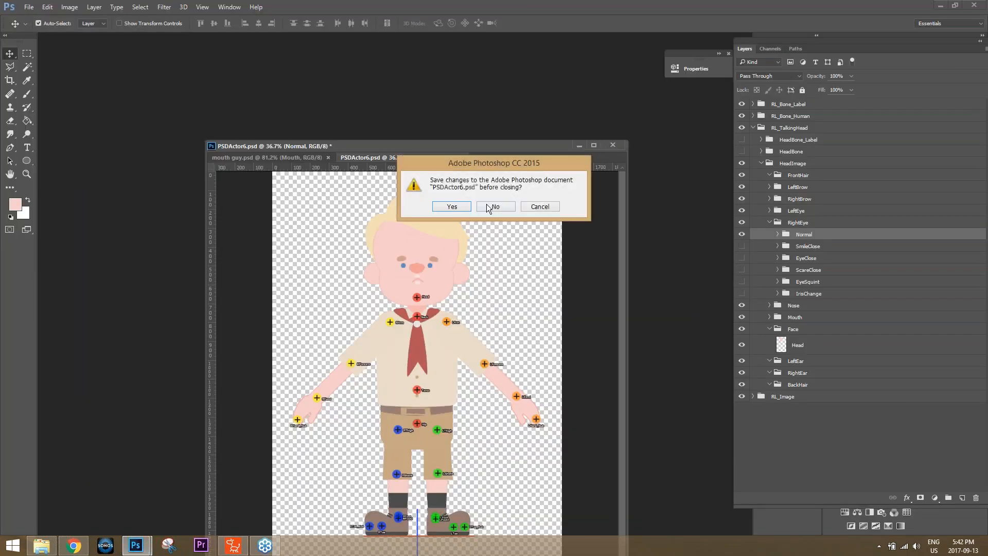
click(494, 206)
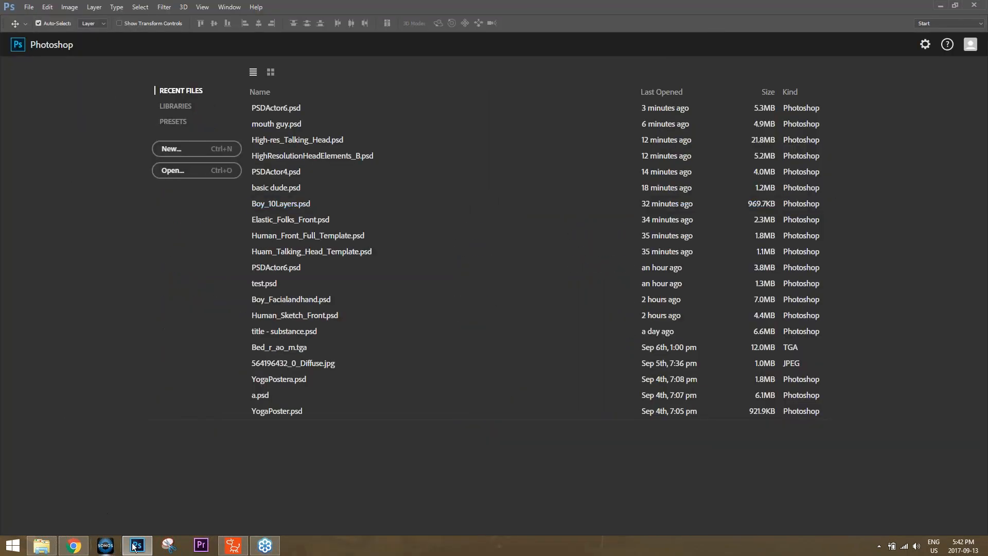
click(234, 546)
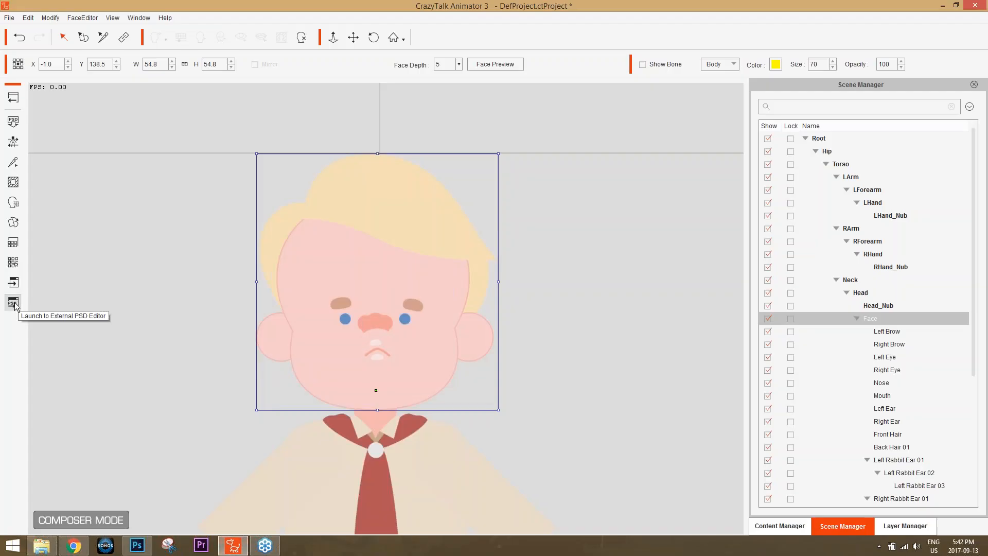
scroll(554, 446, down, 5)
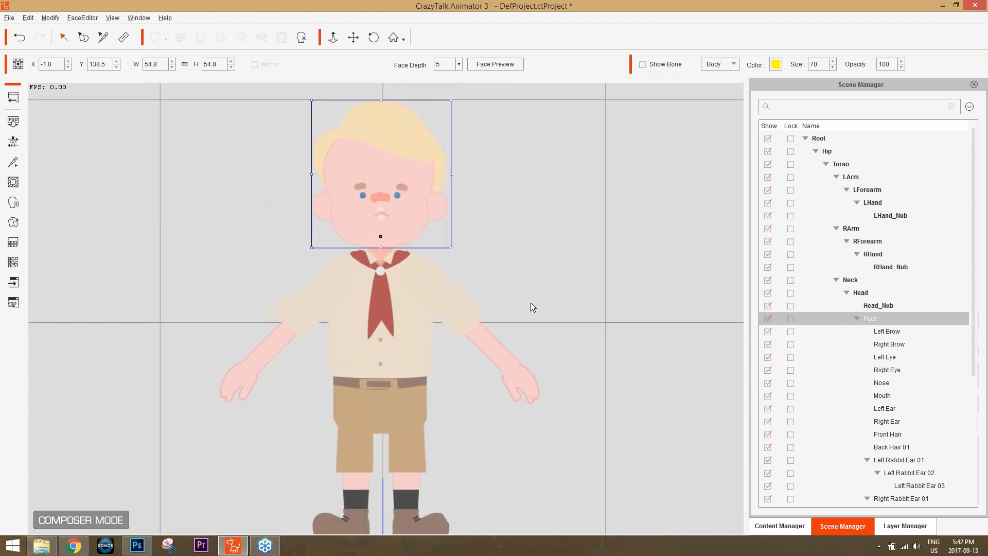
Launch the character in Photoshop as a PSD with head and body in one file at image scale 2.5.
scroll(530, 302, up, 5)
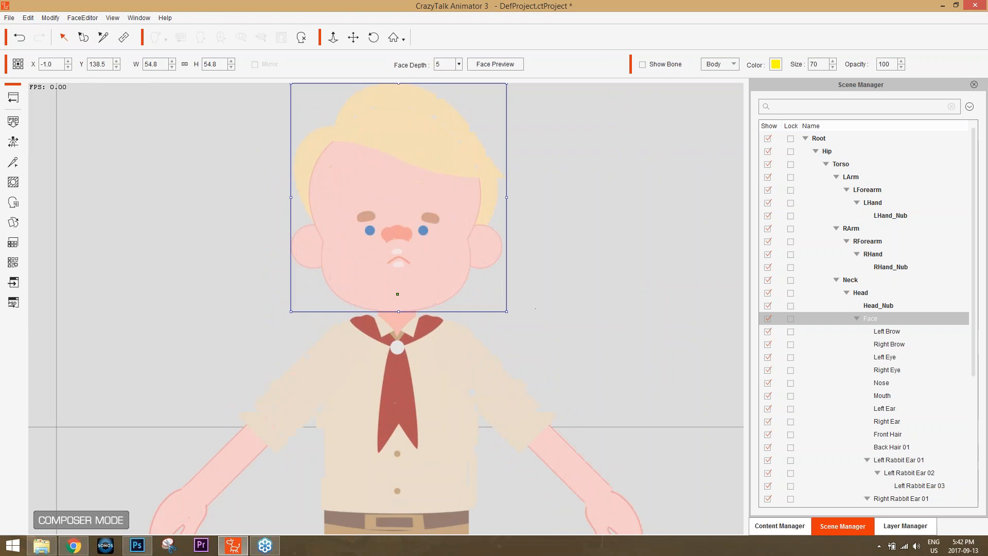
click(11, 305)
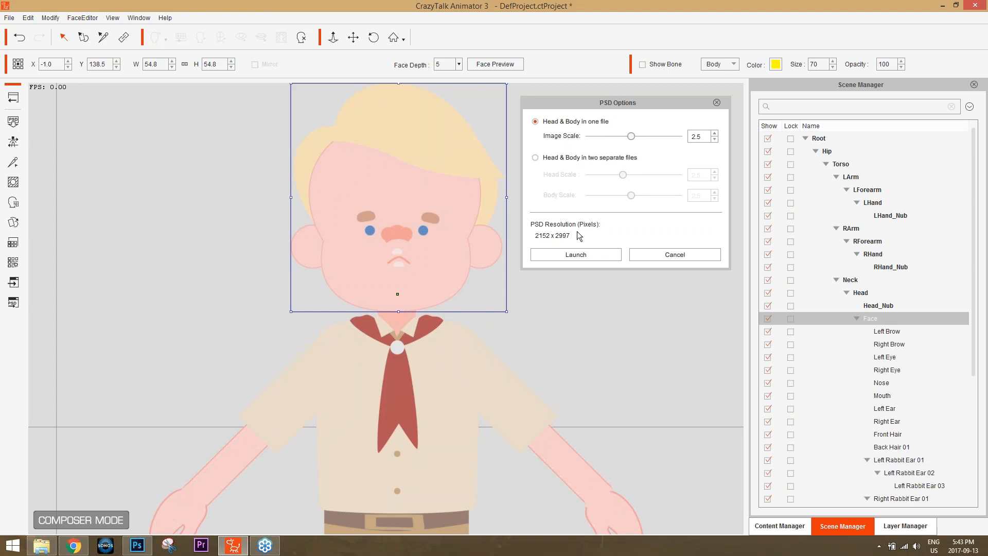
drag(631, 137, 657, 138)
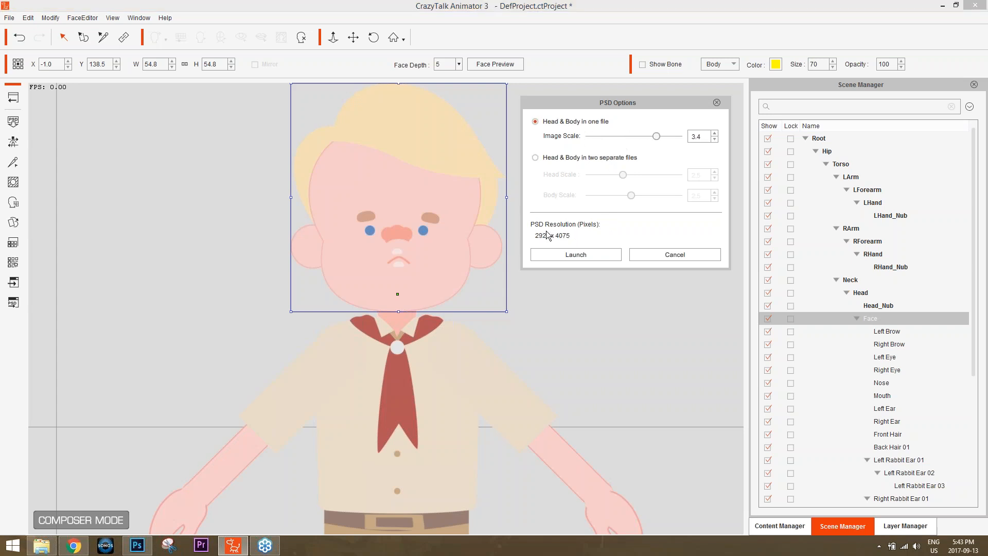
drag(651, 136, 635, 143)
click(589, 254)
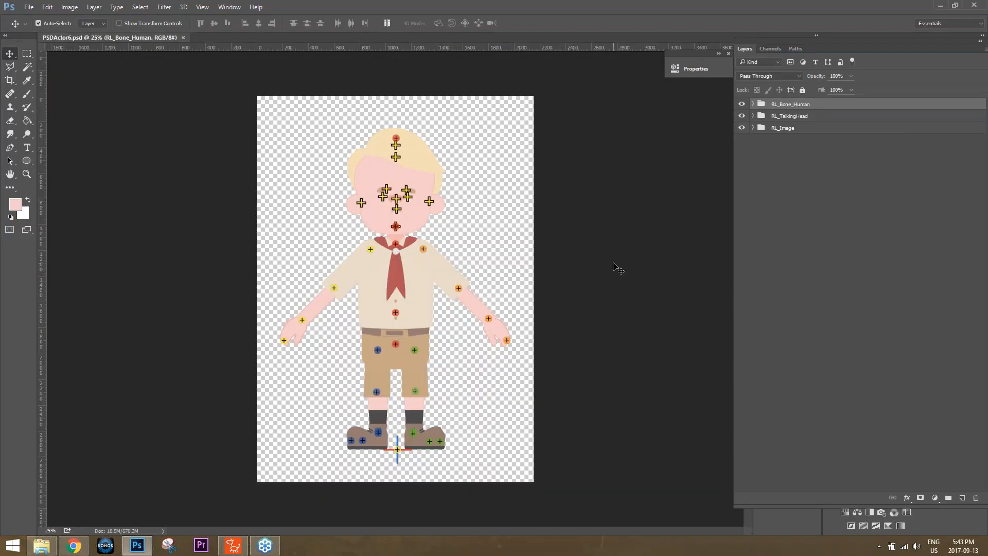
Hide the RL_Bone_Human and HeadBone groups, keeping RL_TalkingHead visible, and frame the boy's head.
click(742, 106)
click(742, 117)
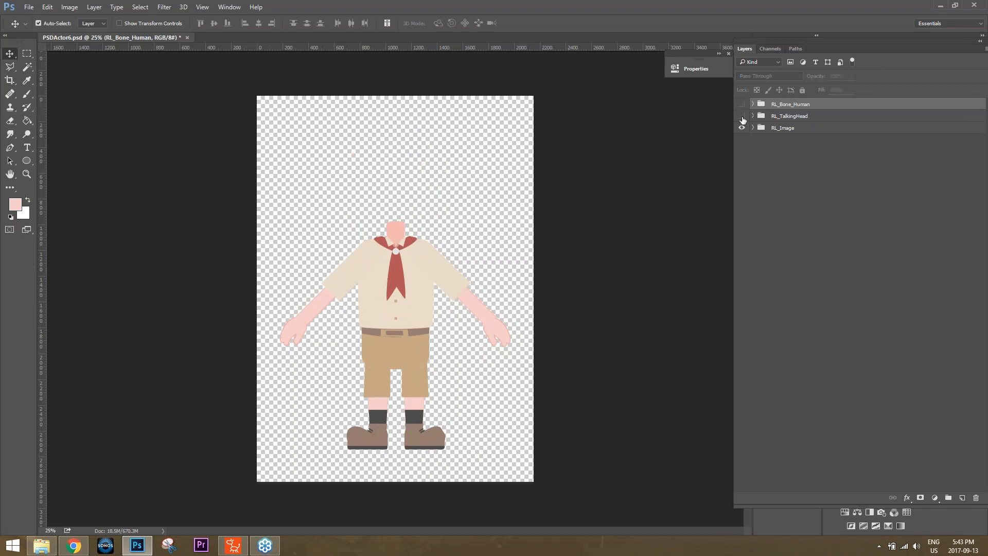
click(742, 118)
click(753, 116)
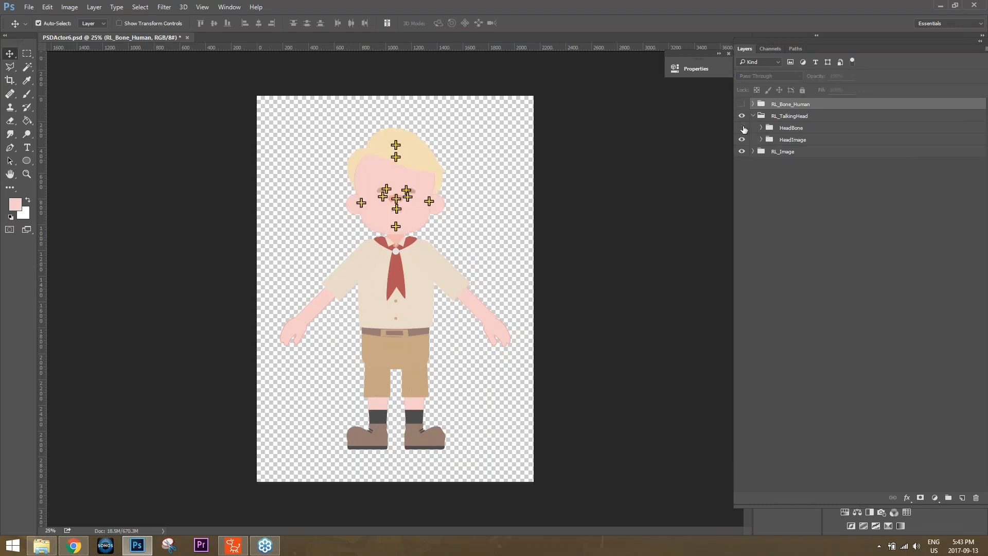
click(742, 128)
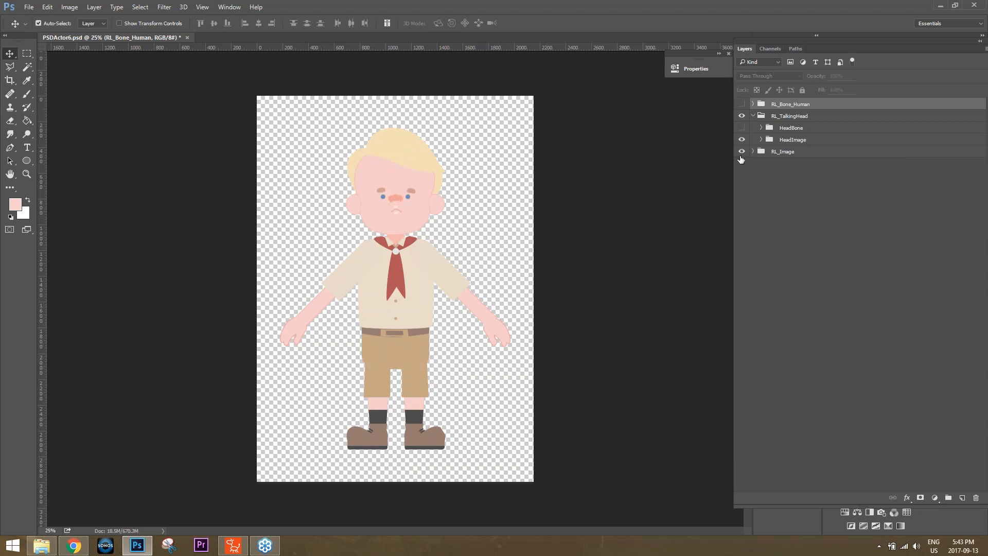
scroll(447, 226, up, 5)
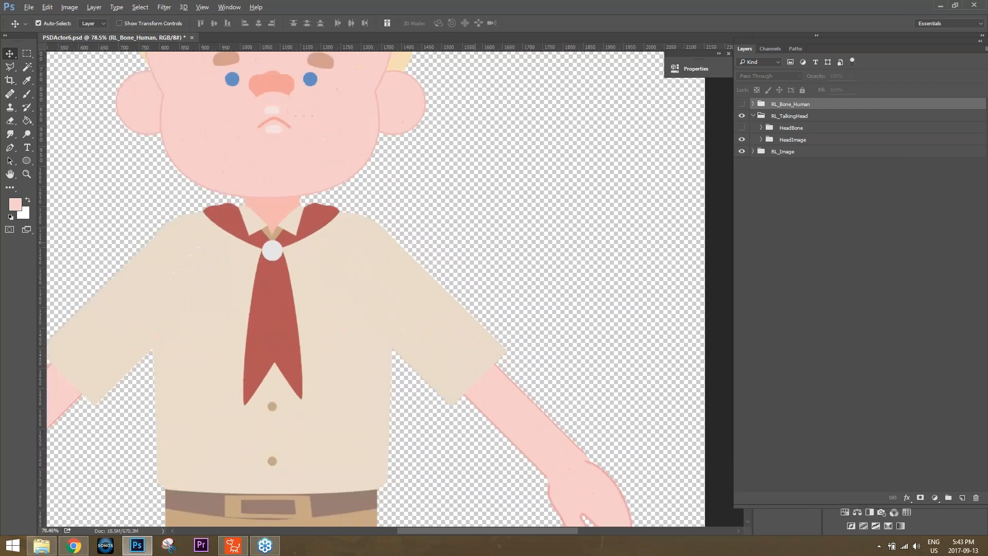
drag(406, 160, 538, 394)
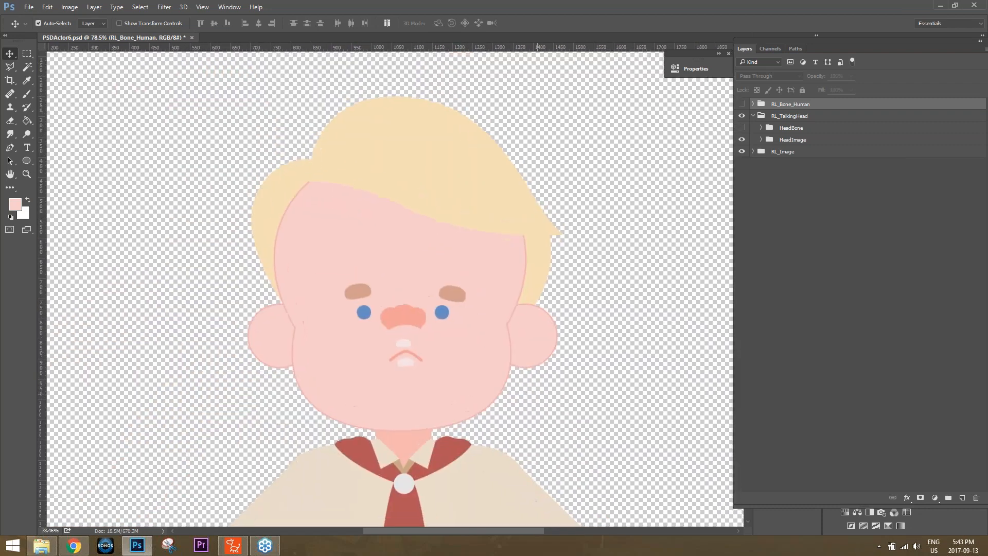
Expand HeadImage down through RightEye and EyeClose to its Iris layer.
click(762, 140)
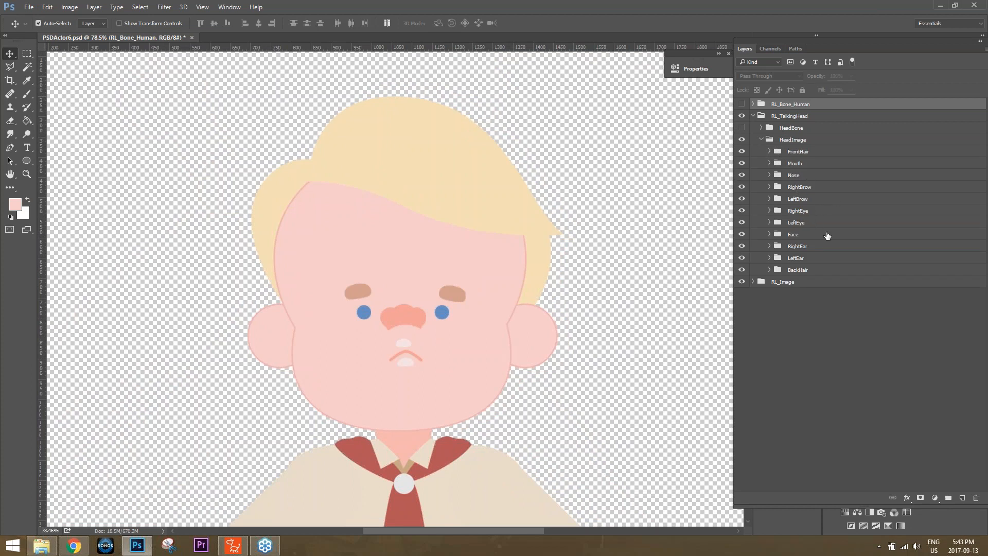
click(770, 211)
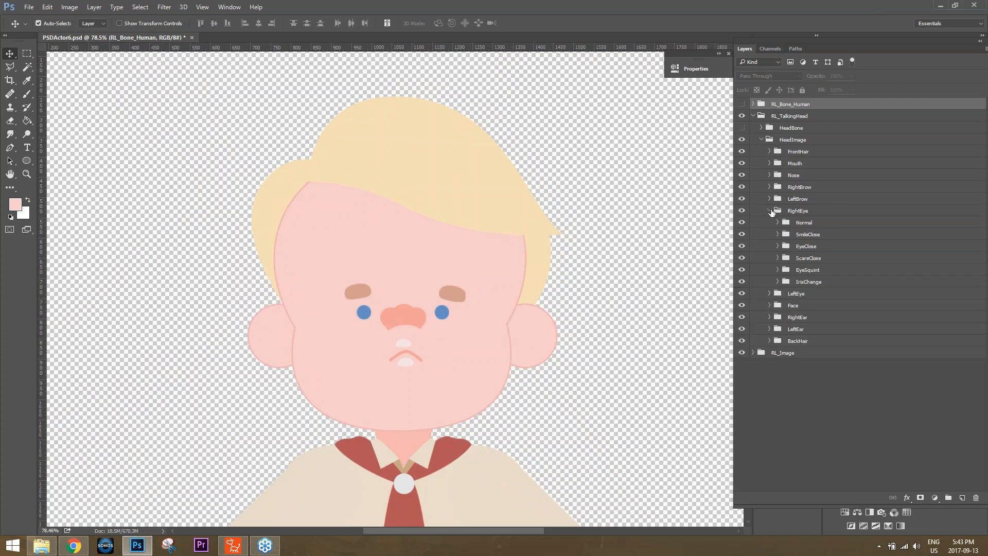
click(777, 246)
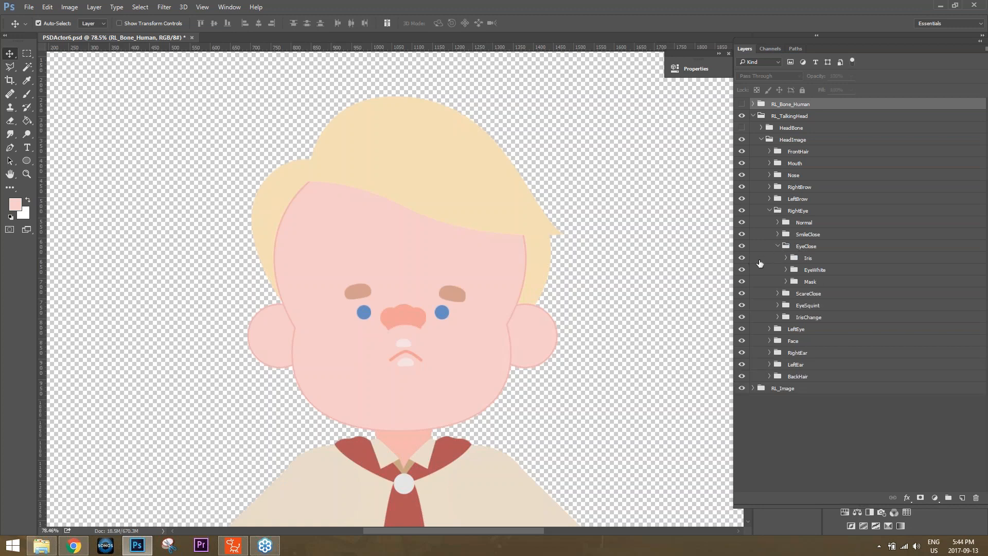
click(786, 258)
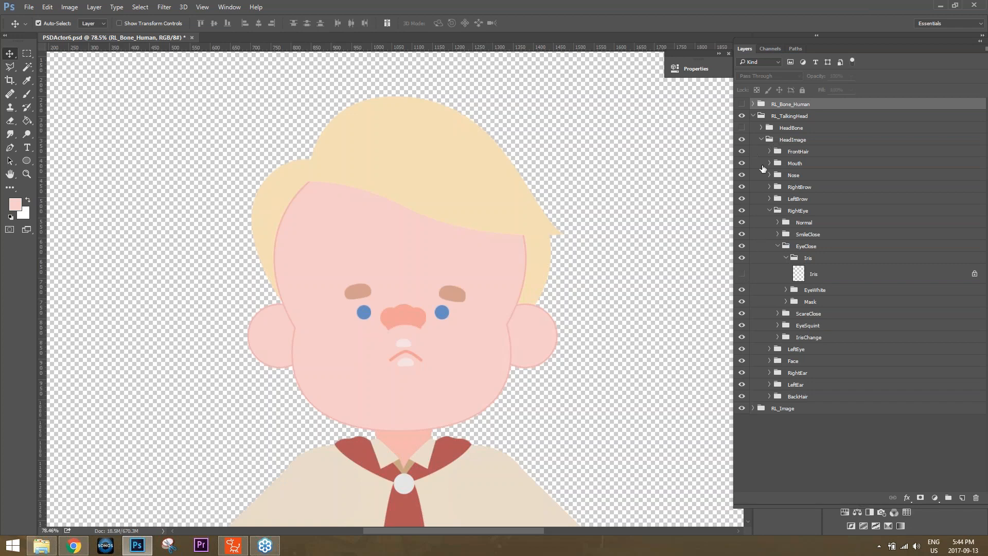
Hide the right eye's Normal group, check EyeClose's Iris layer, and show and select its EyeWhite layer.
click(742, 222)
click(742, 273)
click(741, 274)
click(786, 290)
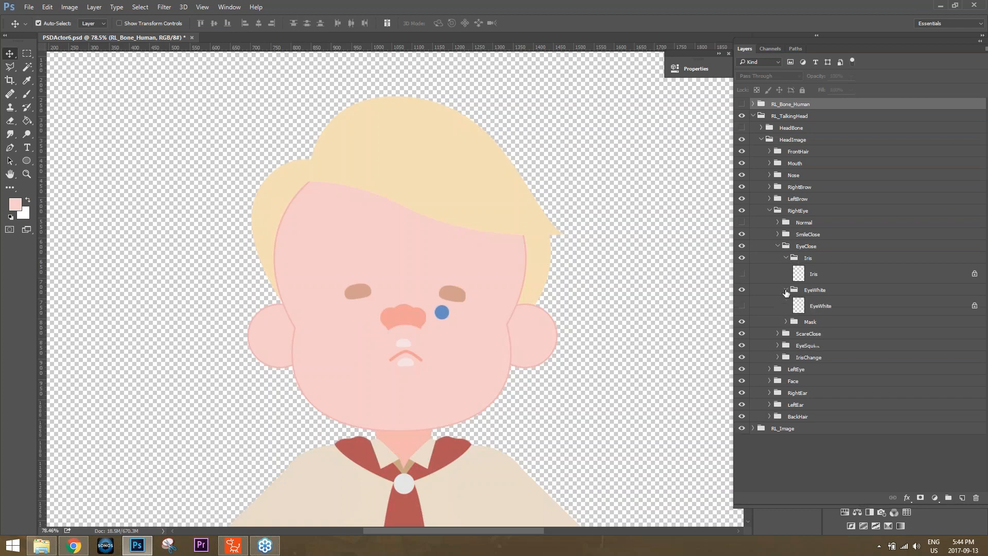
click(741, 306)
click(742, 306)
click(742, 306)
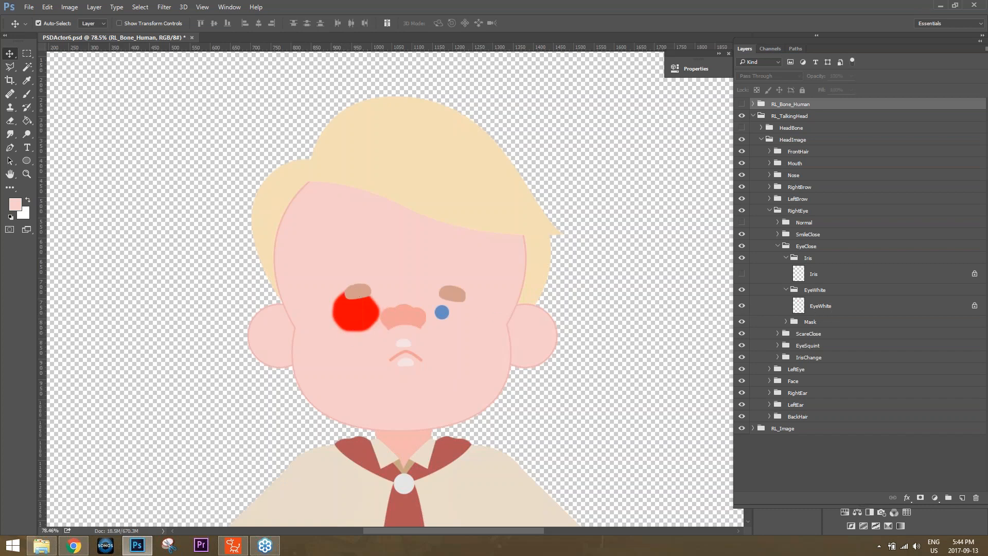
click(830, 309)
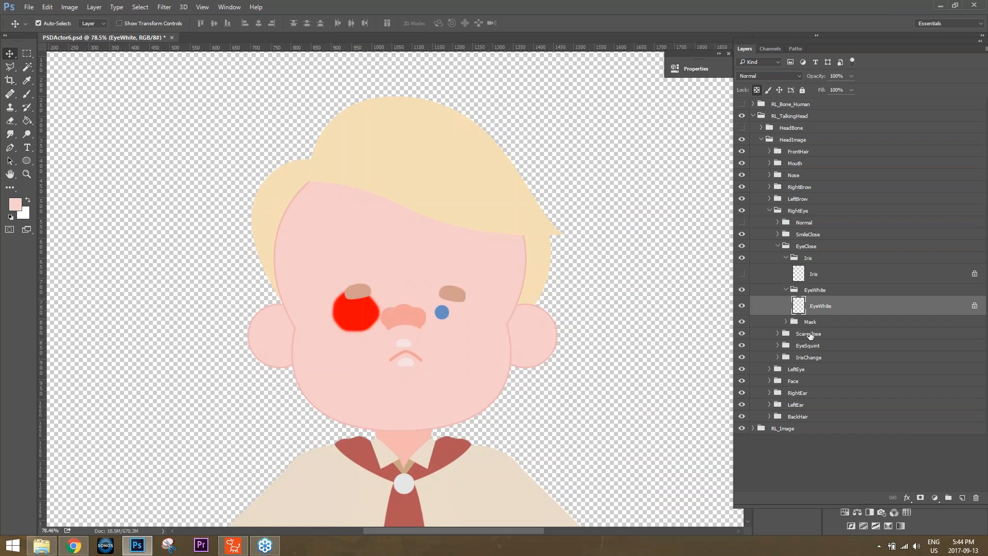
click(9, 120)
mouse_move(344, 297)
mouse_down()
mouse_move(339, 329)
mouse_move(352, 301)
mouse_move(369, 312)
mouse_up()
key(ctrl+z)
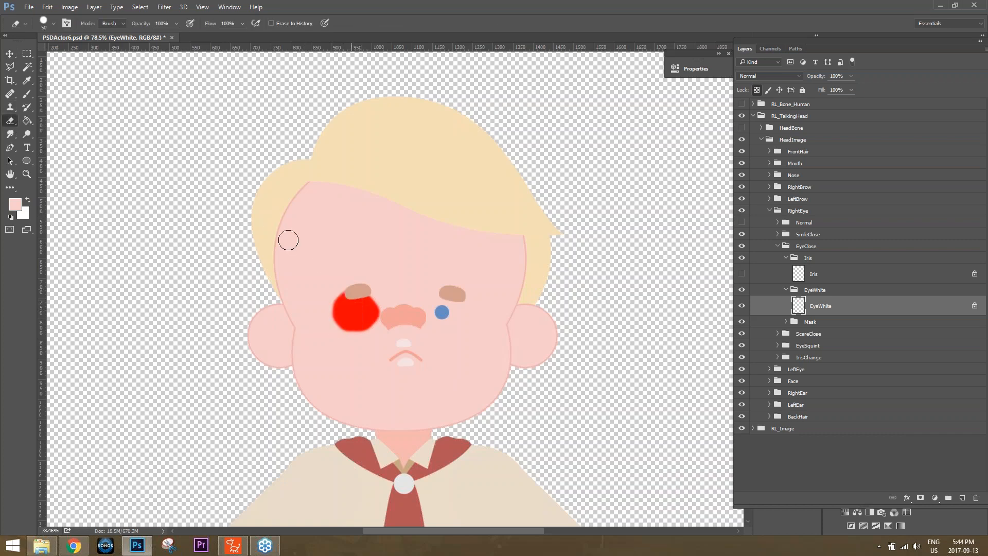
Paint over the red EyeWhite circle with the Brush in the light pink foreground colour and hide the layer.
click(25, 96)
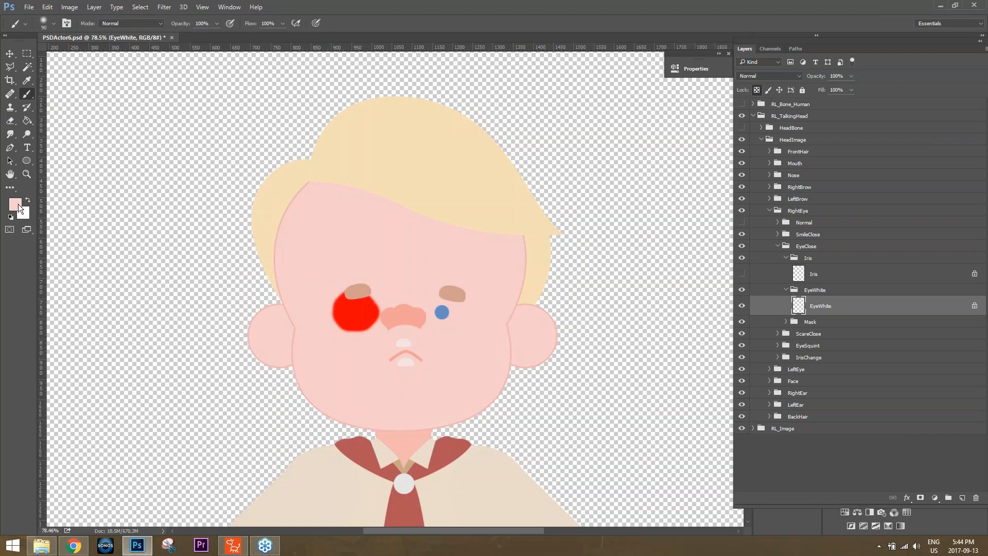
mouse_move(346, 281)
mouse_down()
mouse_move(341, 326)
mouse_move(358, 295)
mouse_move(331, 326)
mouse_move(347, 328)
mouse_move(366, 282)
mouse_up()
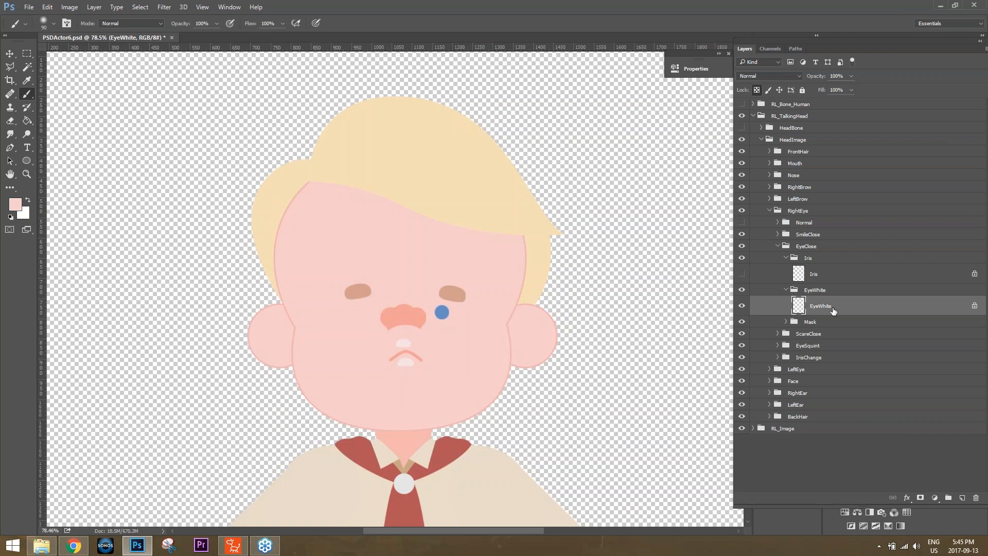
click(742, 307)
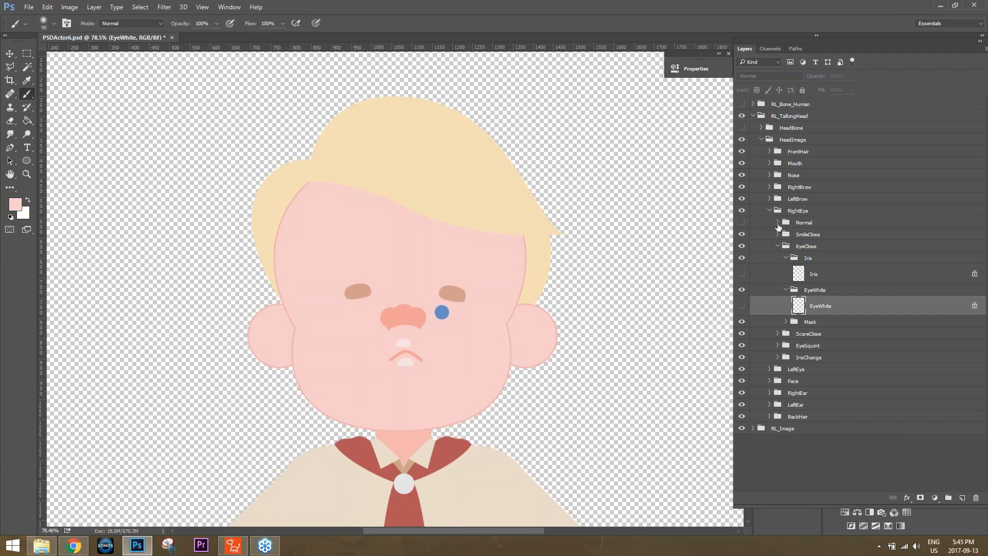
Show the right eye's Normal group, collapse EyeClose, and save the PSD to update the character.
click(742, 222)
click(778, 245)
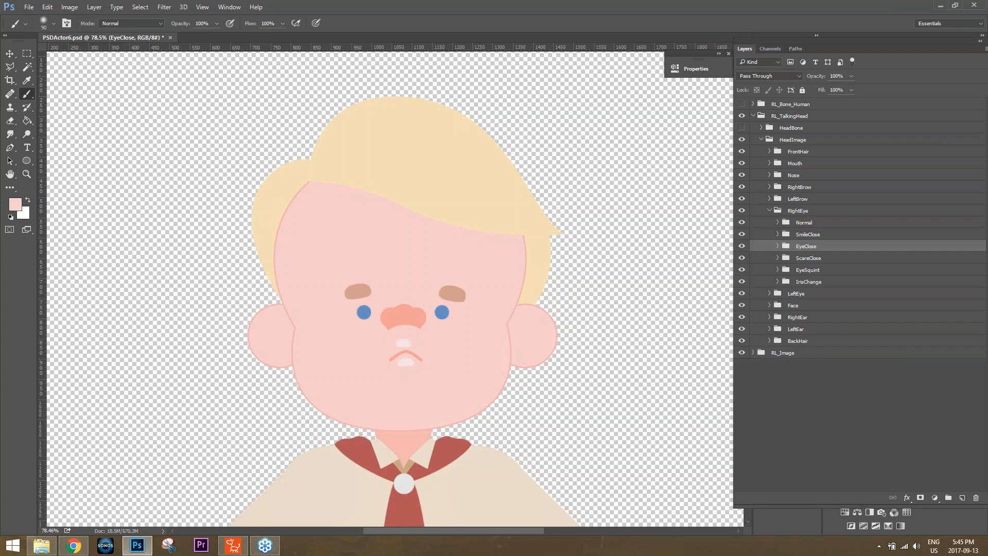
click(9, 53)
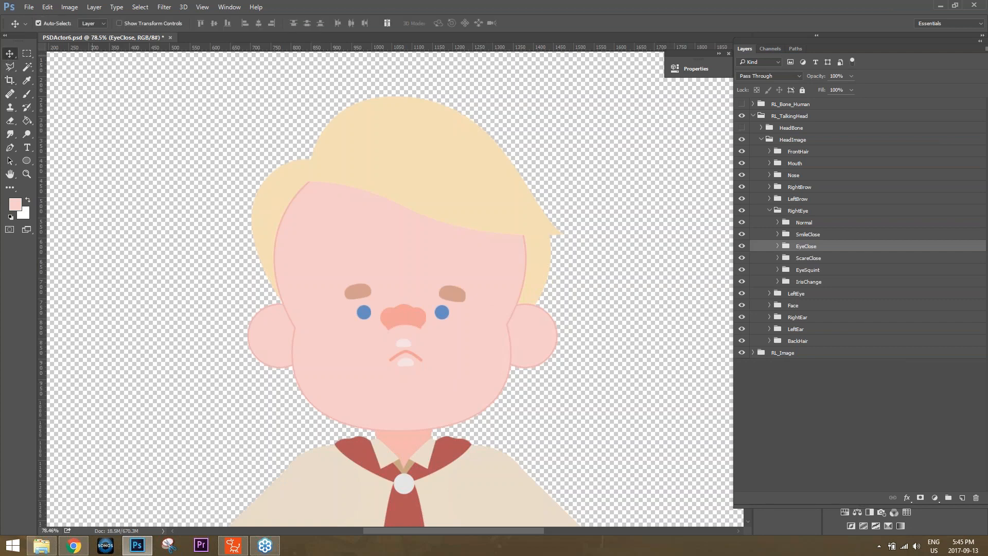
click(30, 7)
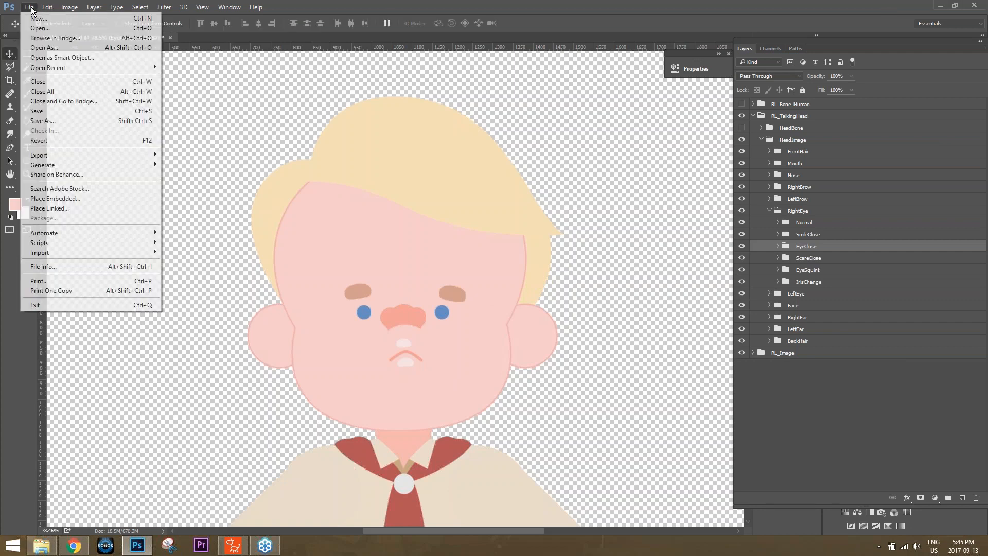
click(55, 111)
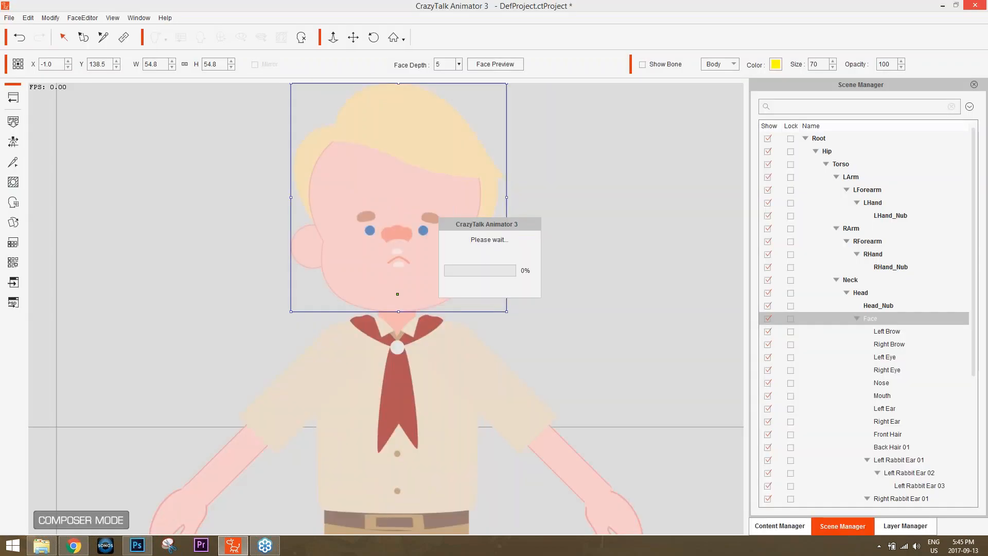
In CrazyTalk Animator 3, preview the Right Eye's EyeClose and IrisChange sprites in the Sprite Editor, ending on EyeClose.
click(372, 230)
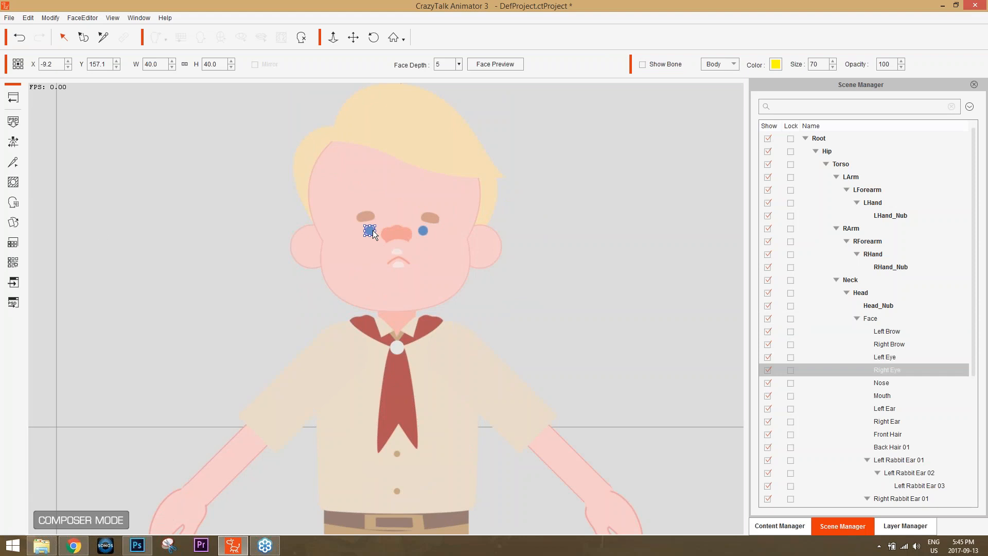
click(14, 225)
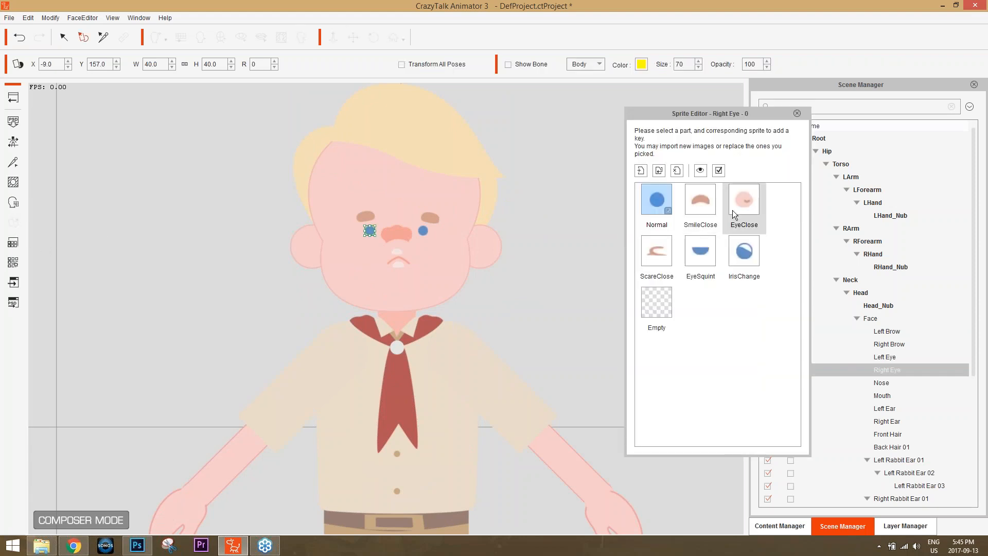
click(735, 209)
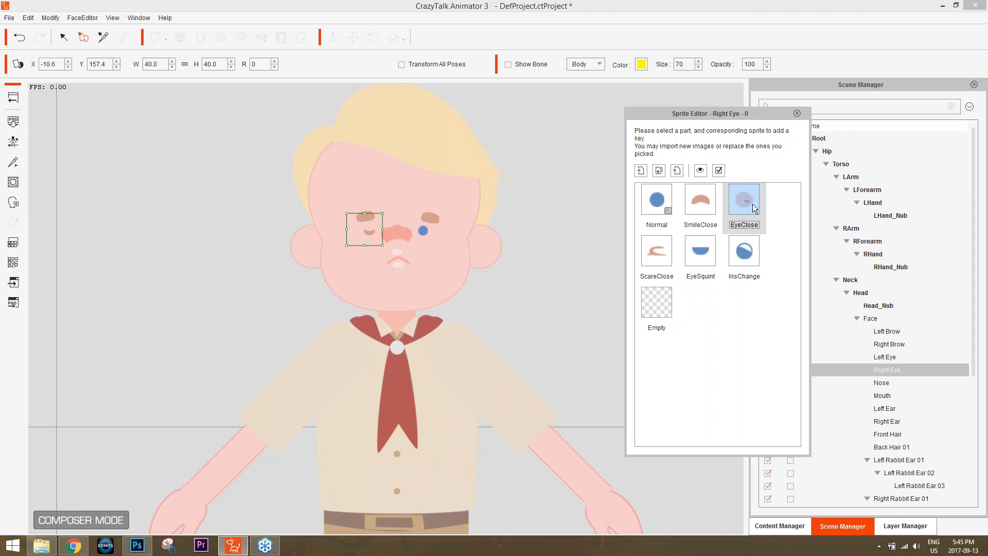
click(750, 258)
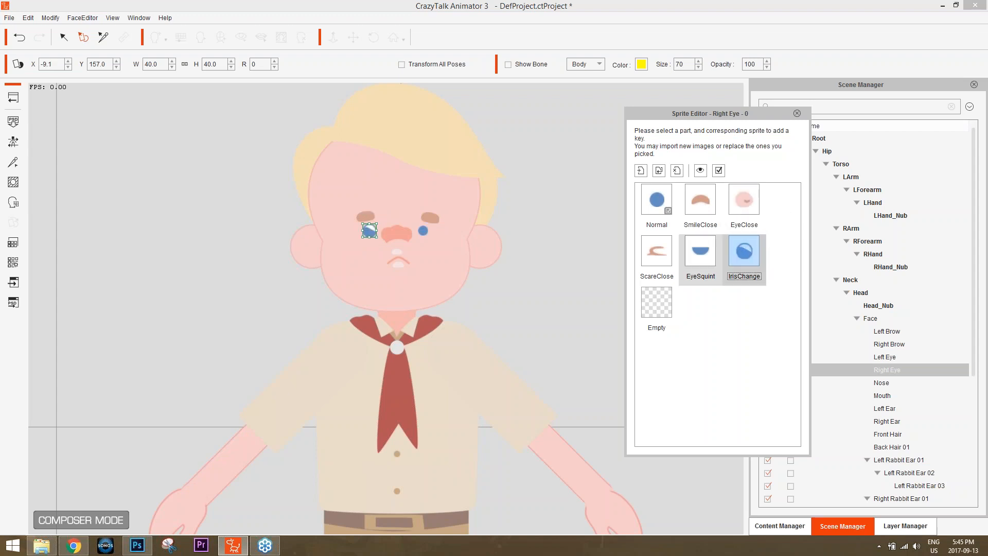
click(746, 203)
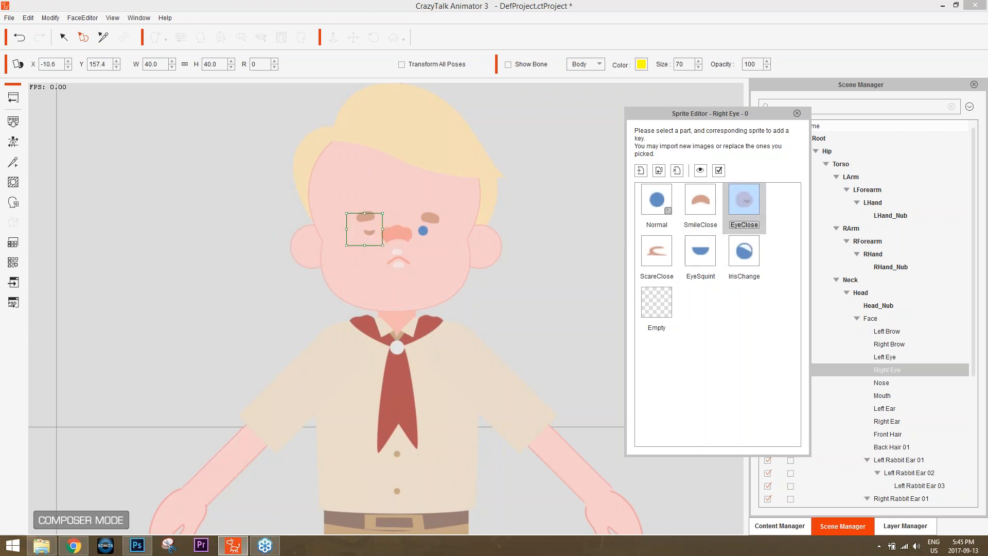
In Photoshop, show the right eye's EyeClose EyeWhite layer and recolour its circle white with the Eraser.
click(141, 547)
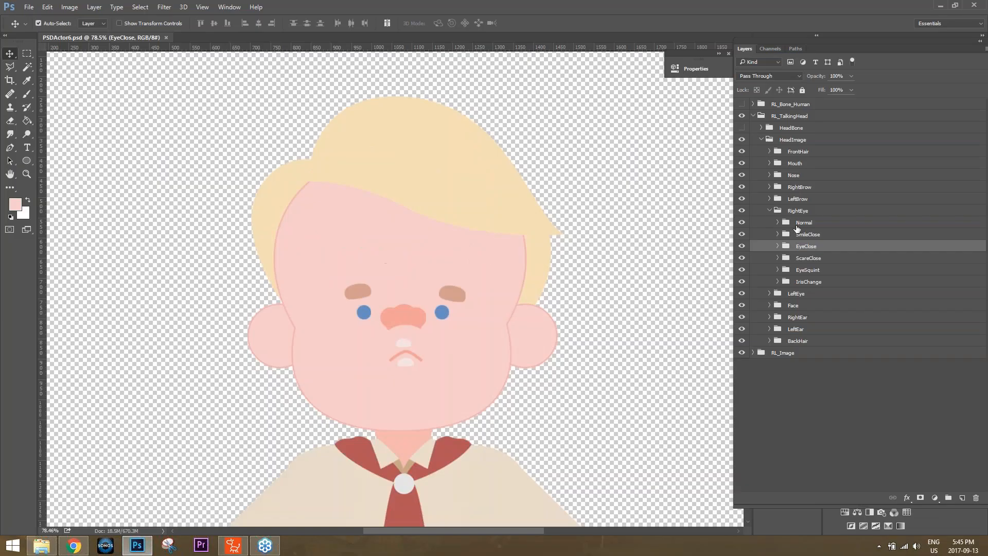
click(777, 247)
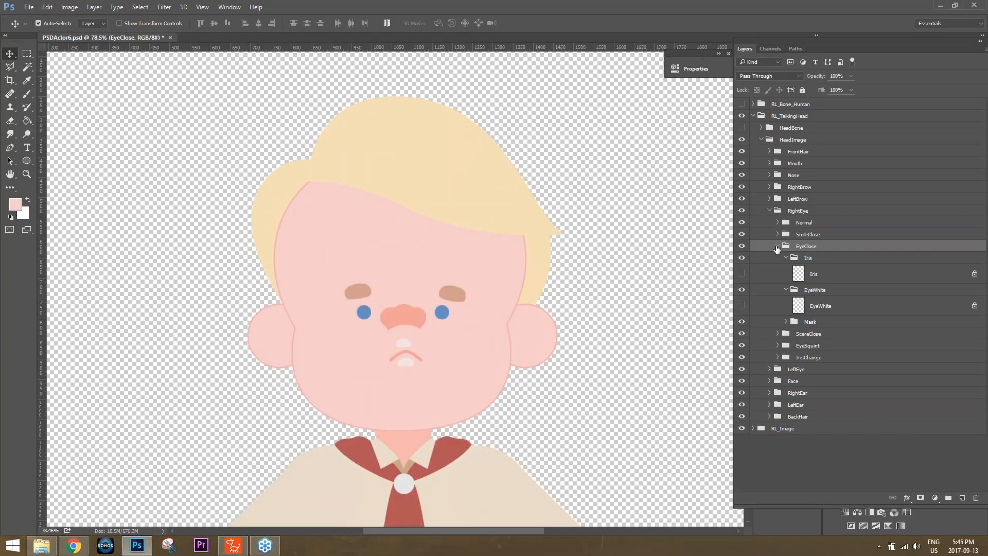
click(811, 307)
click(743, 307)
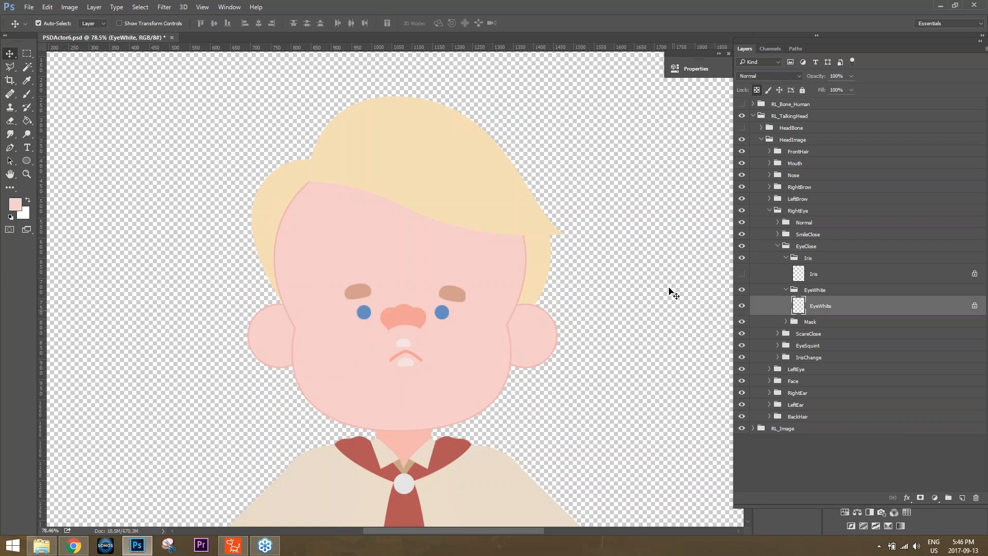
click(9, 120)
mouse_move(343, 321)
mouse_down()
mouse_move(369, 273)
mouse_move(386, 325)
mouse_move(352, 345)
mouse_move(367, 313)
mouse_move(359, 289)
mouse_move(378, 296)
mouse_move(386, 316)
mouse_move(360, 340)
mouse_move(342, 309)
mouse_up()
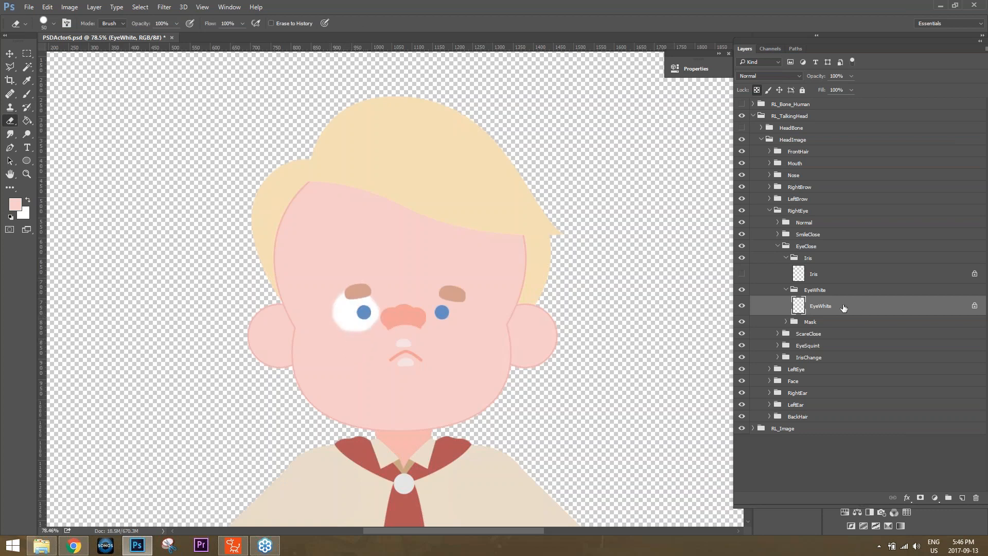
Hide the right eye's EyeClose EyeWhite layer and save the PSD to update the character.
click(742, 307)
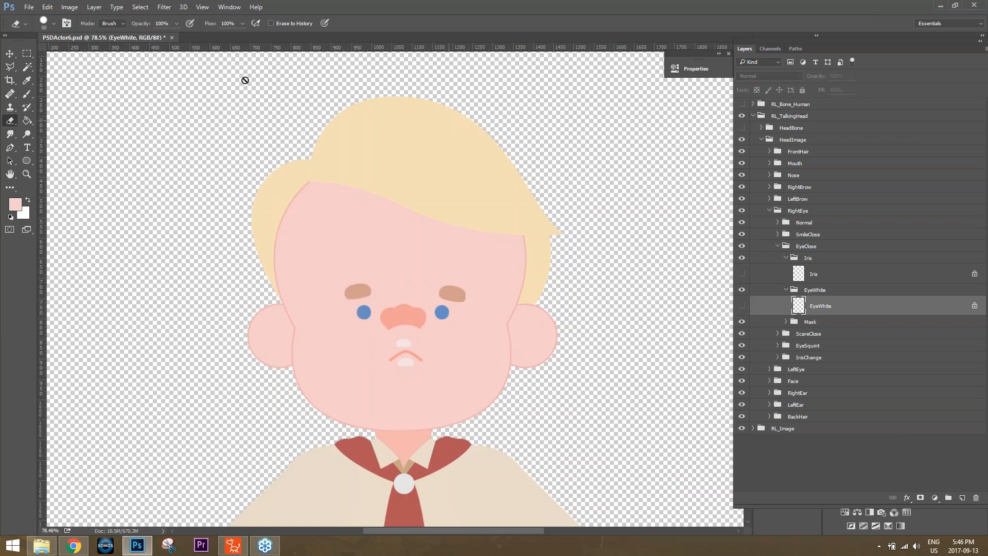
click(29, 7)
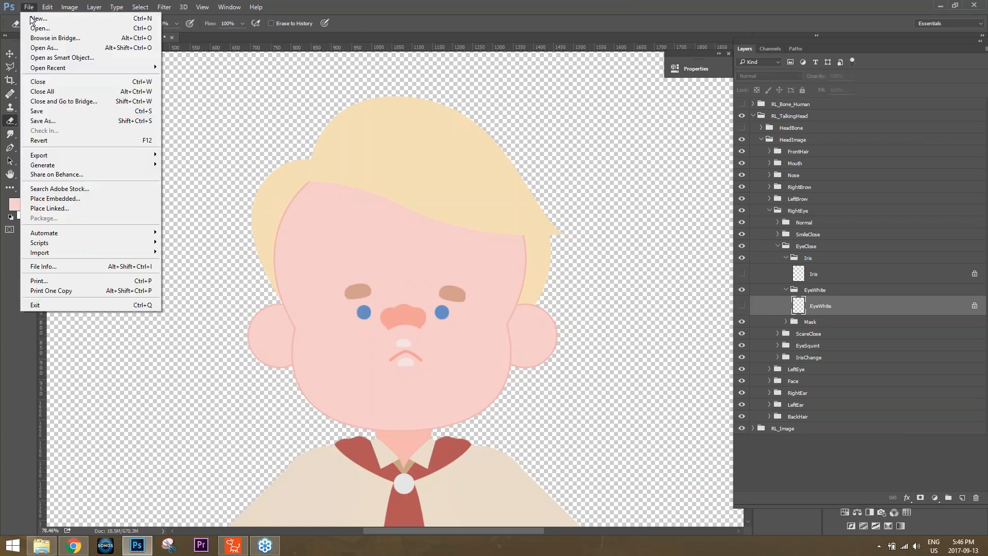
click(46, 114)
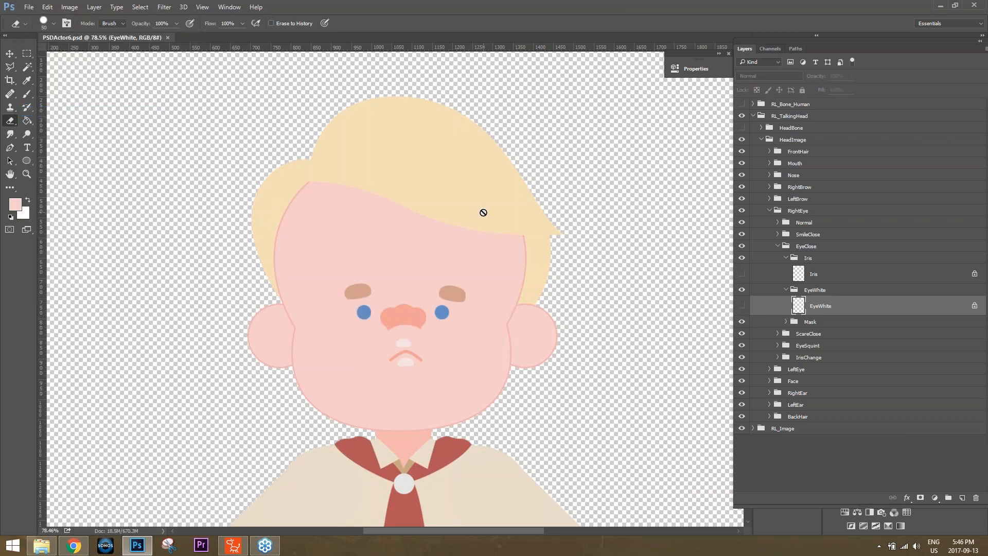
Switch to CrazyTalk Animator 3 and preview the Right Eye's SmileClose and EyeClose sprites, ending on EyeClose.
key(alt+Tab)
key(alt+Tab)
key(alt+Tab)
key(alt+Tab)
key(alt+Tab)
key(alt+Tab)
key(alt+Tab)
key(alt+Tab)
key(alt+Tab)
key(alt+Tab)
key(alt+Tab)
key(alt+Tab)
key(alt+Tab)
key(alt+Tab)
key(alt+Tab)
key(alt+Tab)
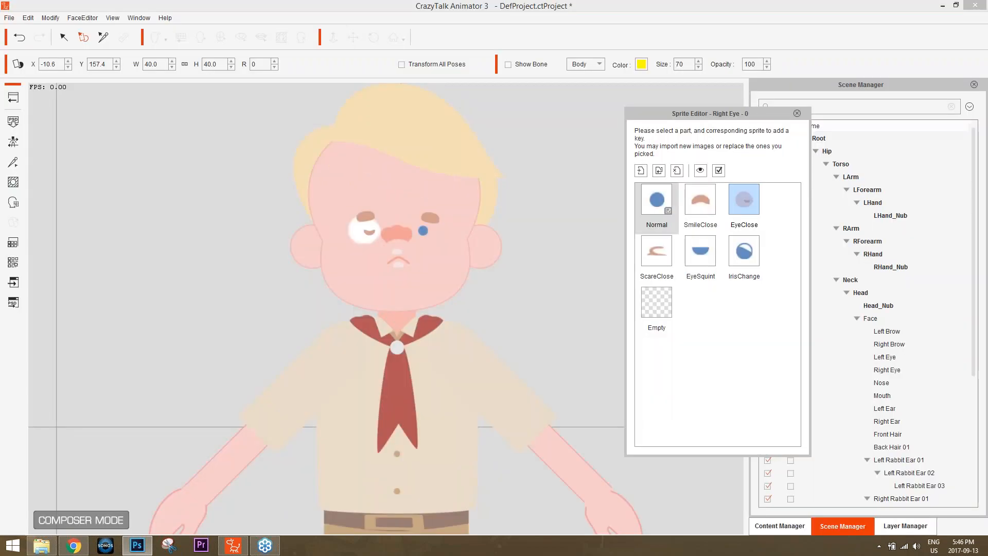
click(702, 203)
click(750, 200)
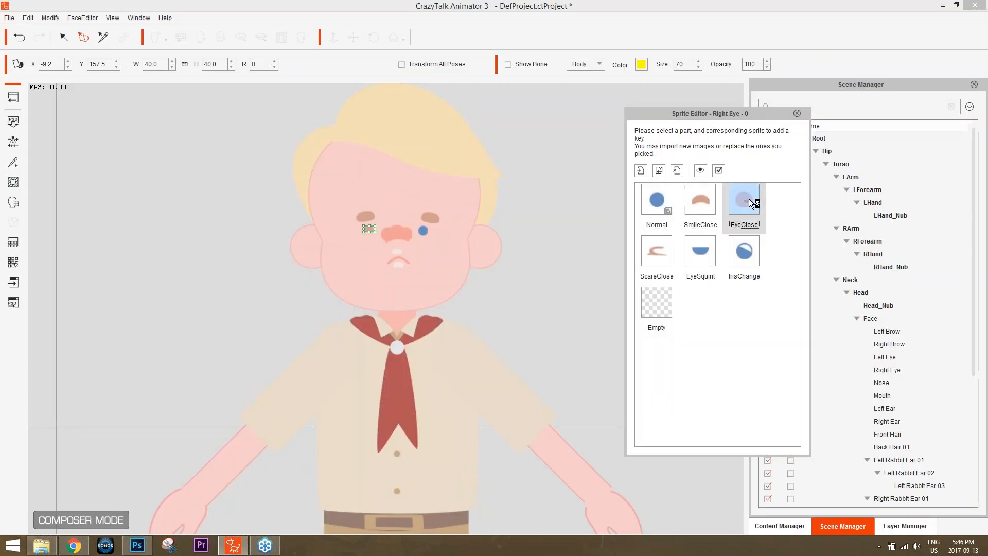
click(702, 201)
click(745, 200)
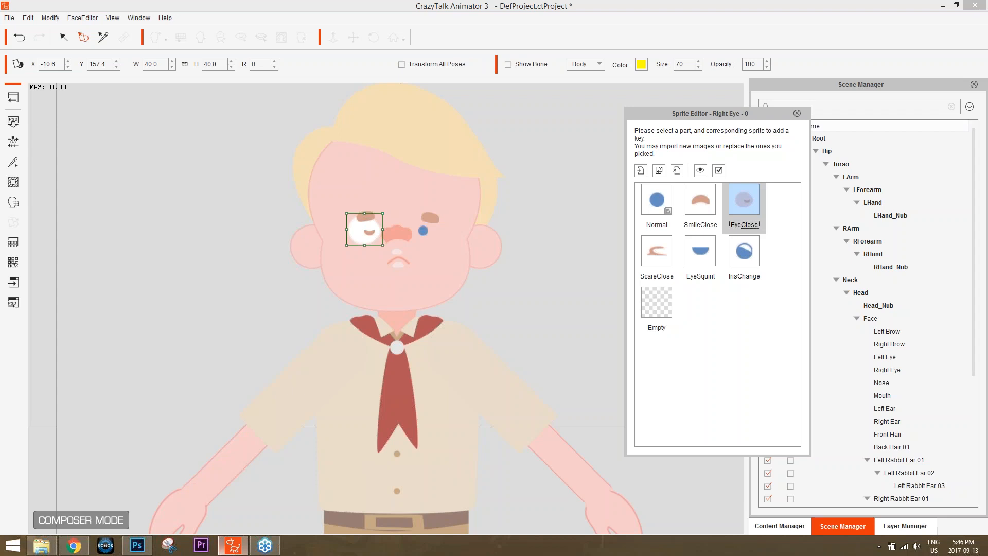
In Photoshop, paint the white EyeWhite circle light pink with the Brush, hide the layer, and save the PSD.
click(137, 545)
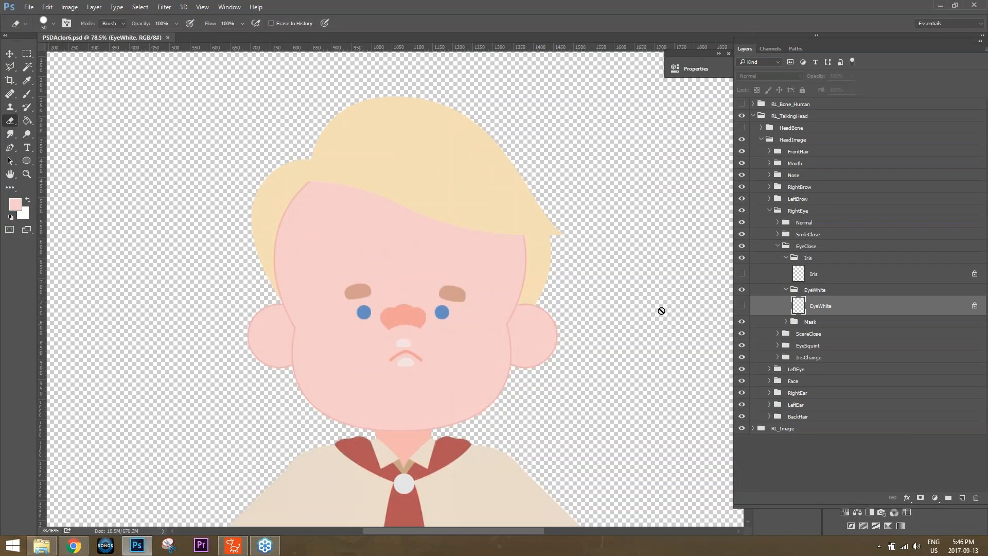
click(741, 307)
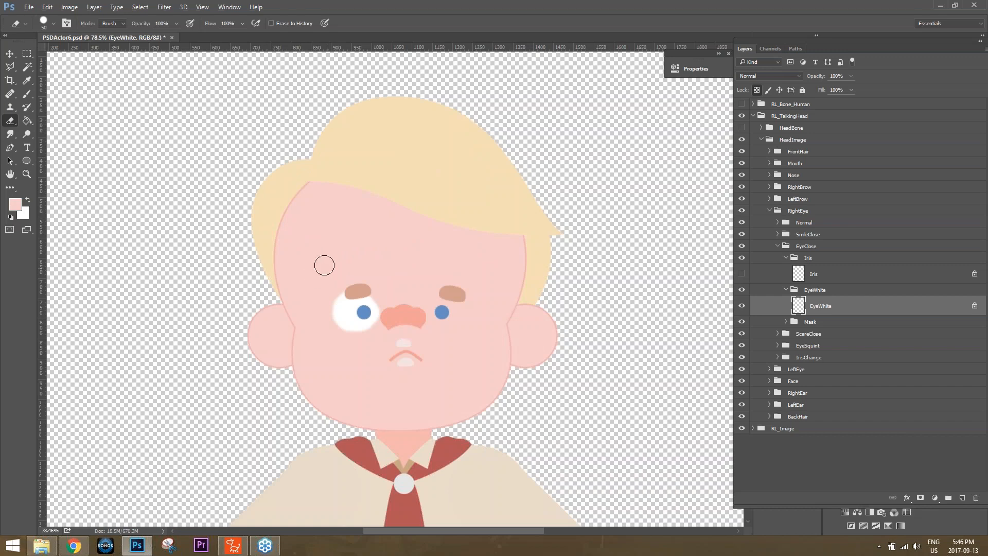
click(25, 98)
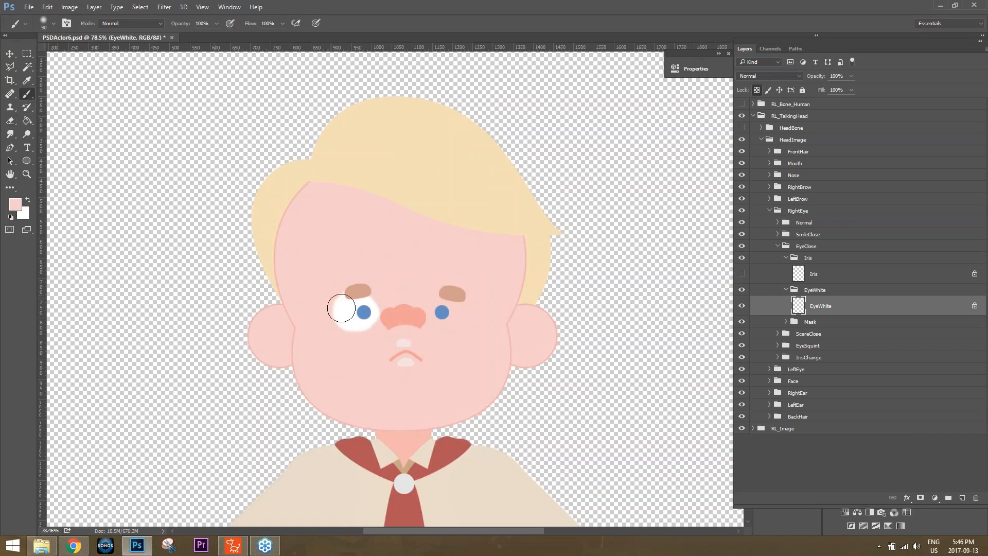
drag(342, 304, 360, 316)
click(741, 306)
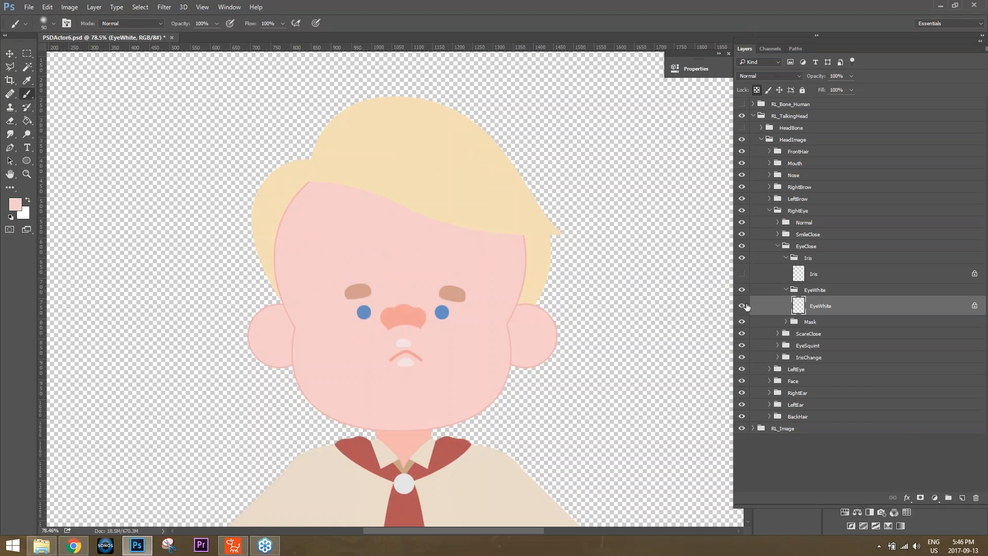
click(29, 7)
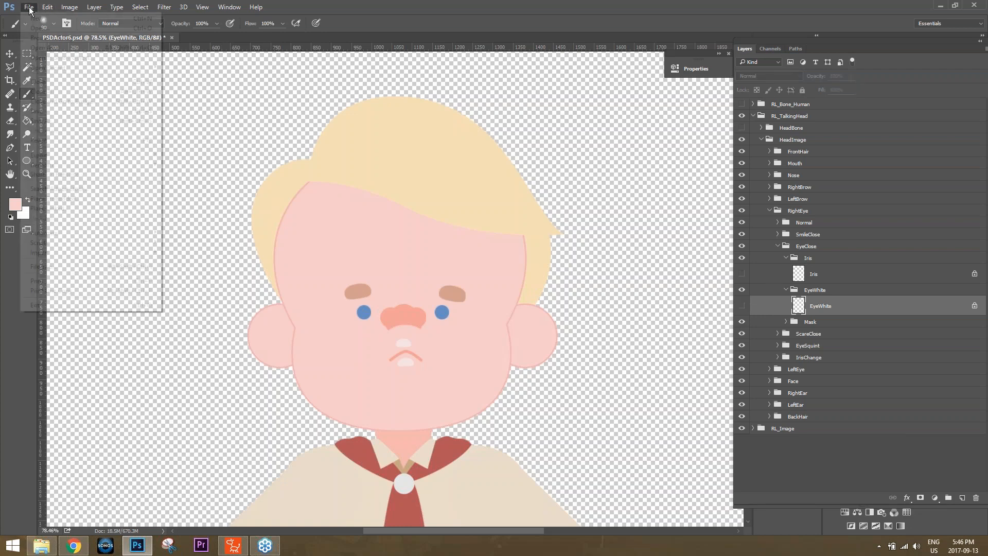
click(50, 112)
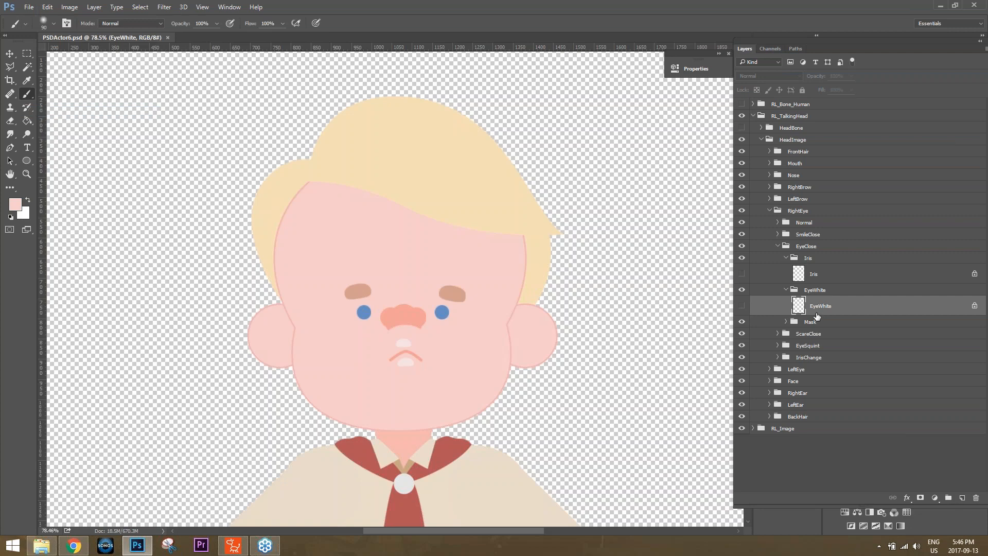
In CrazyTalk Animator 3, switch the Right Eye to the EyeSquint sprite and close the Sprite Editor.
key(alt+Tab)
key(Tab)
key(Tab)
key(Tab)
key(Tab)
key(Tab)
key(Tab)
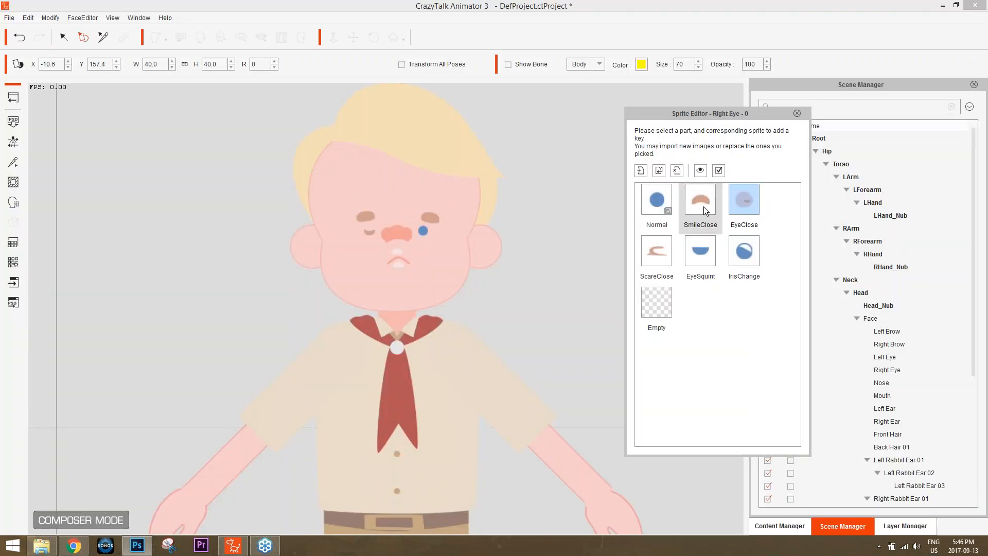
click(656, 201)
click(705, 260)
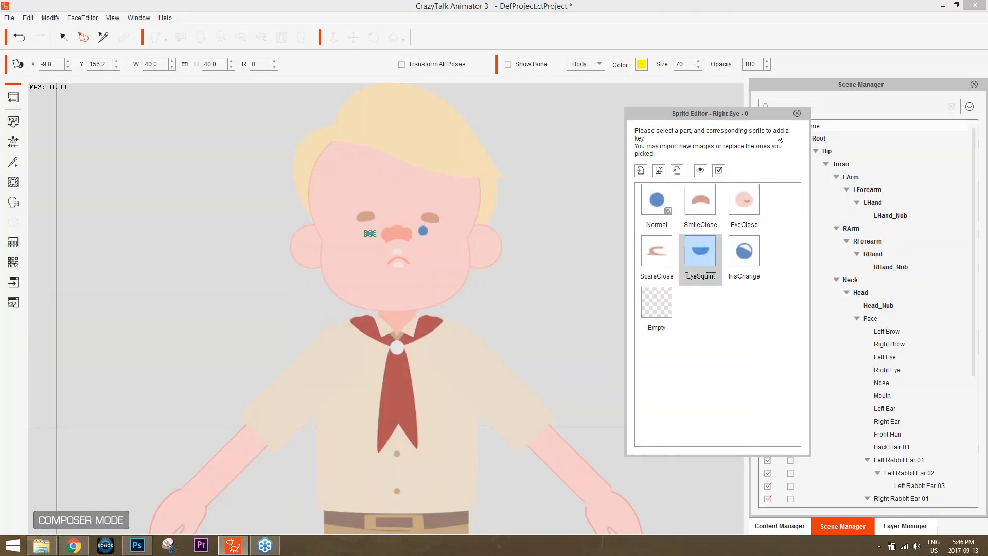
click(797, 113)
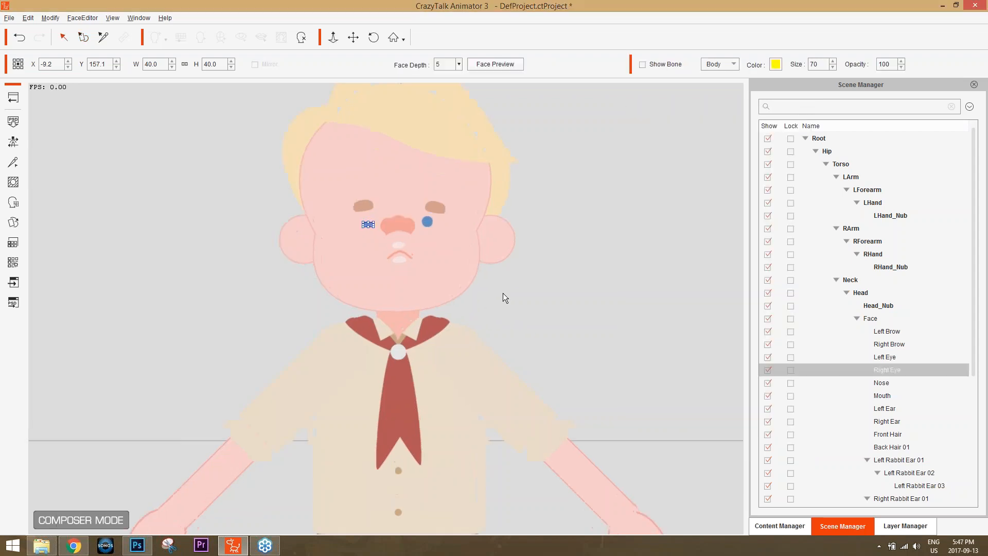
Reorder the Talking Head layers so Mouth sits directly below Nose, and leave Composer mode, accepting the PSD unsync.
scroll(502, 292, up, 5)
scroll(474, 333, up, 1)
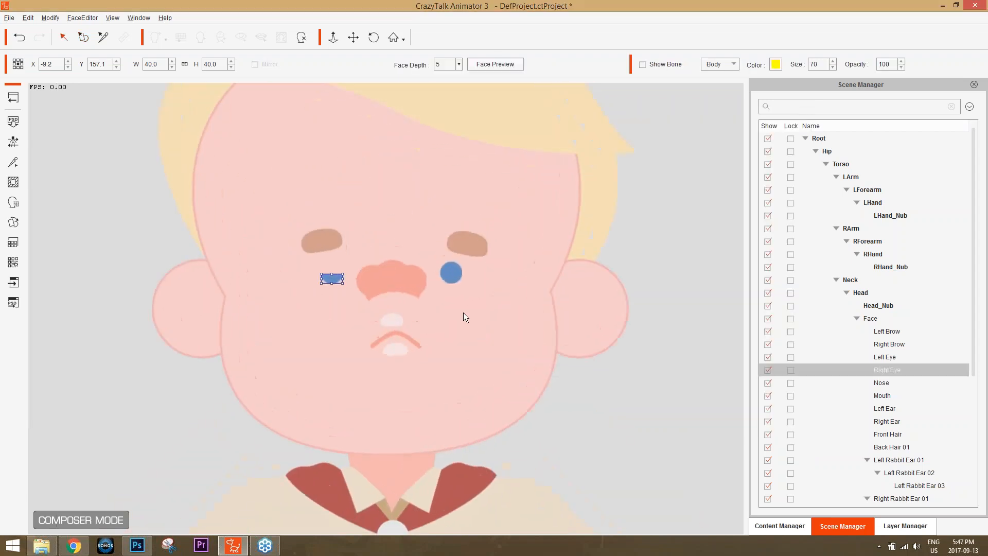
click(901, 525)
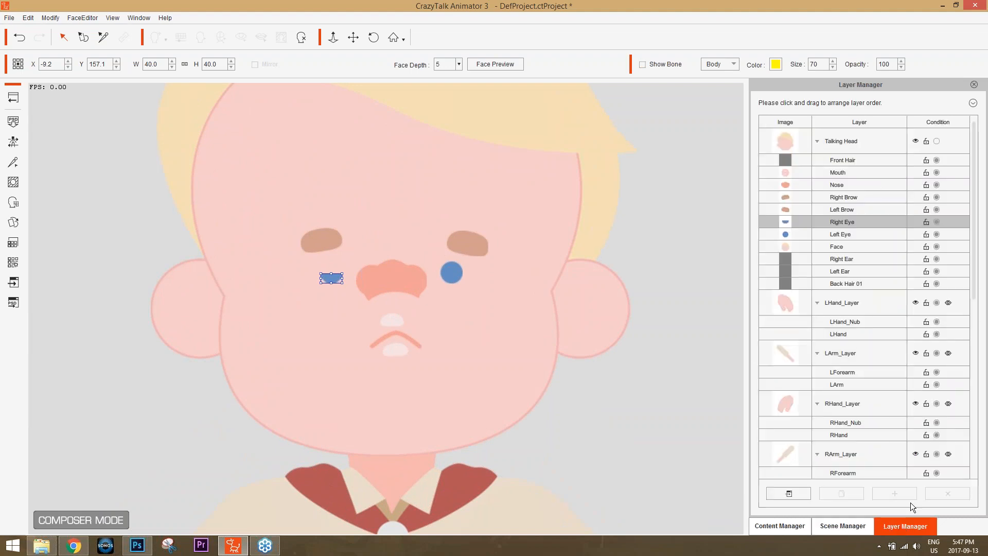
click(837, 186)
click(837, 173)
drag(837, 173, 840, 191)
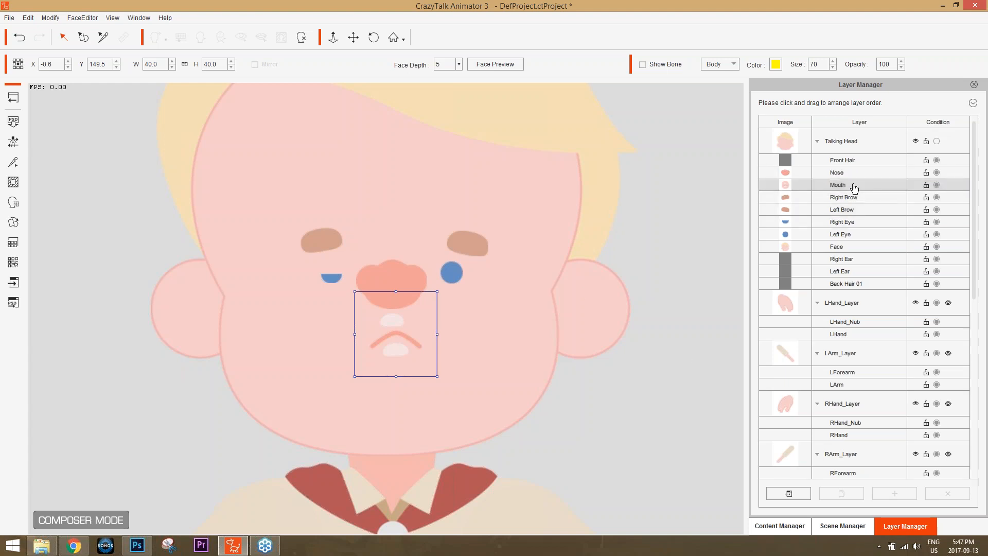
click(12, 98)
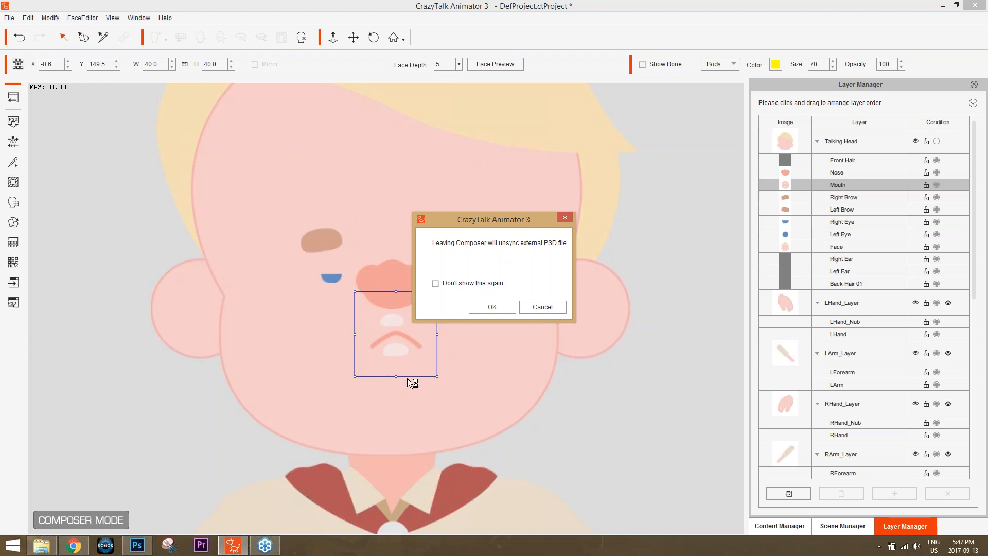
click(503, 305)
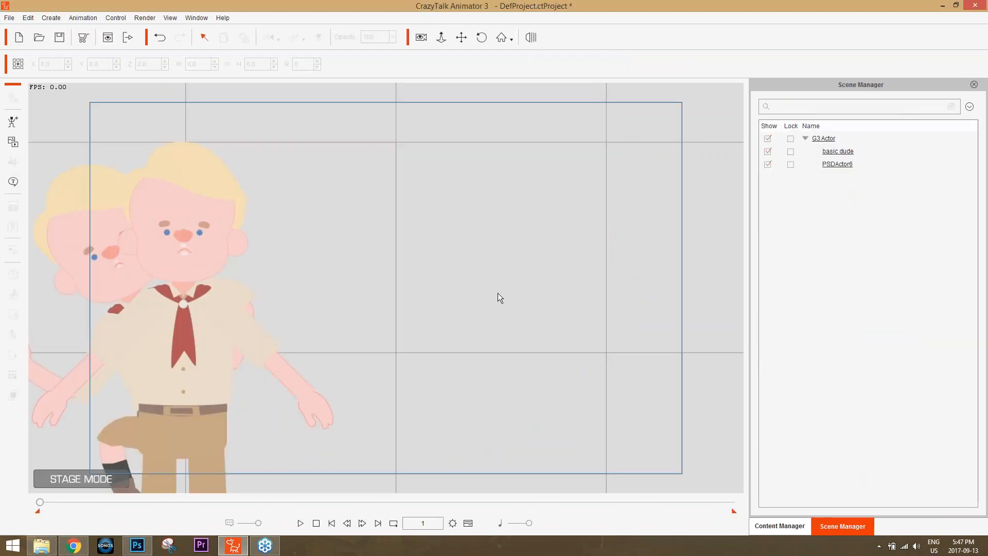
Move PSDActor6 clear of the other boy to about X 119.9, Y 7.1, and delete the basic dude actor.
click(166, 245)
drag(166, 245, 418, 230)
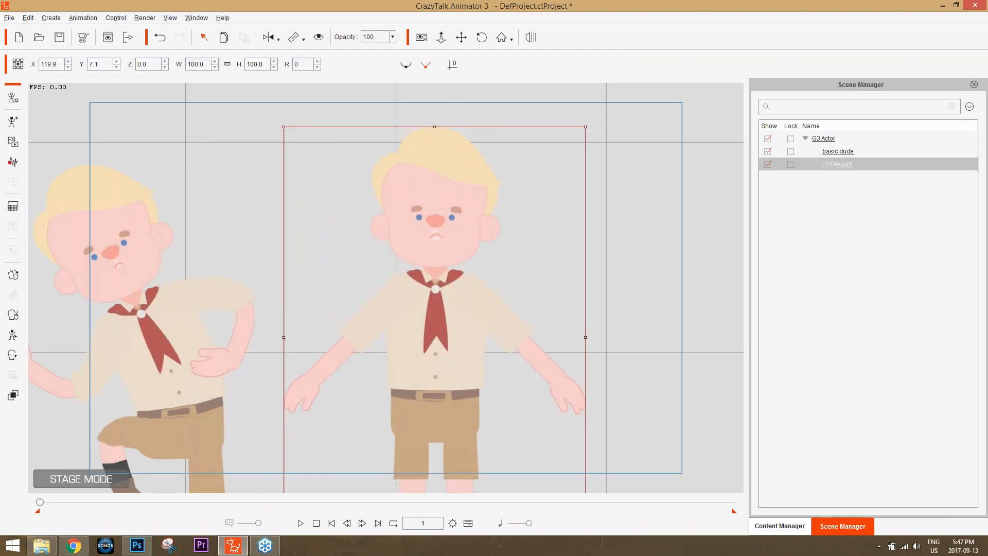
drag(434, 487, 579, 462)
click(317, 268)
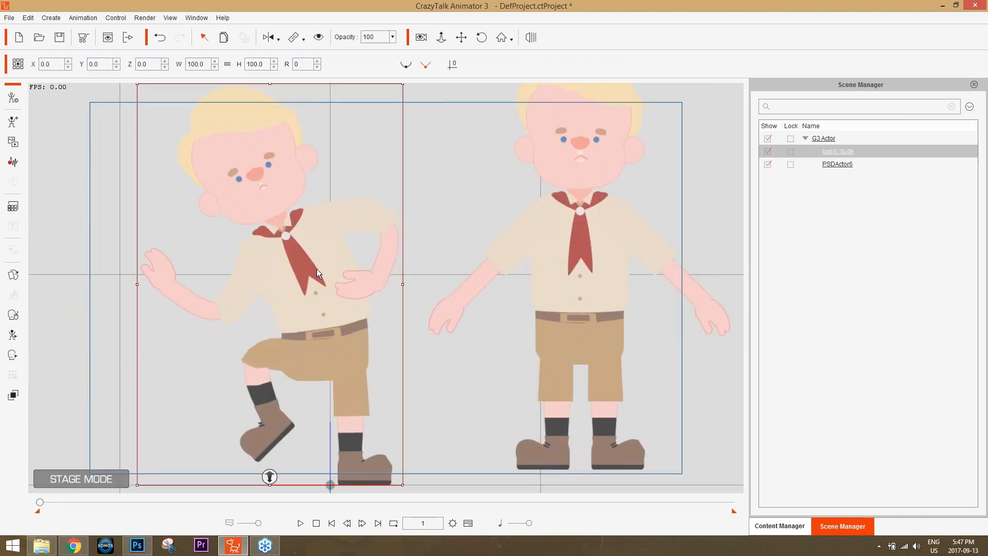
key(Delete)
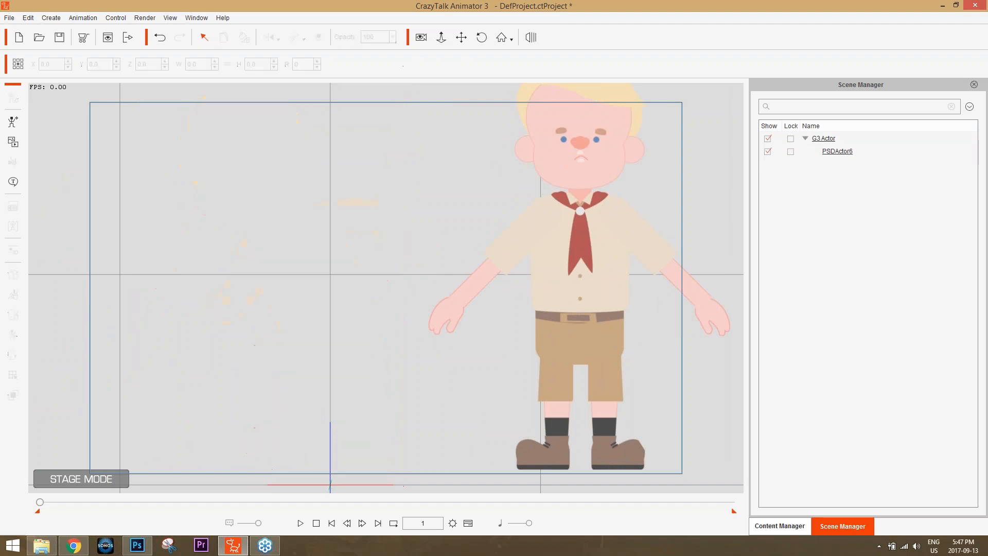
Select PSDActor6 and start a voice script for it, using TTS as the voice source.
click(570, 240)
drag(579, 463, 361, 528)
drag(363, 288, 385, 381)
scroll(371, 388, up, 5)
scroll(371, 388, up, 2)
scroll(387, 362, down, 1)
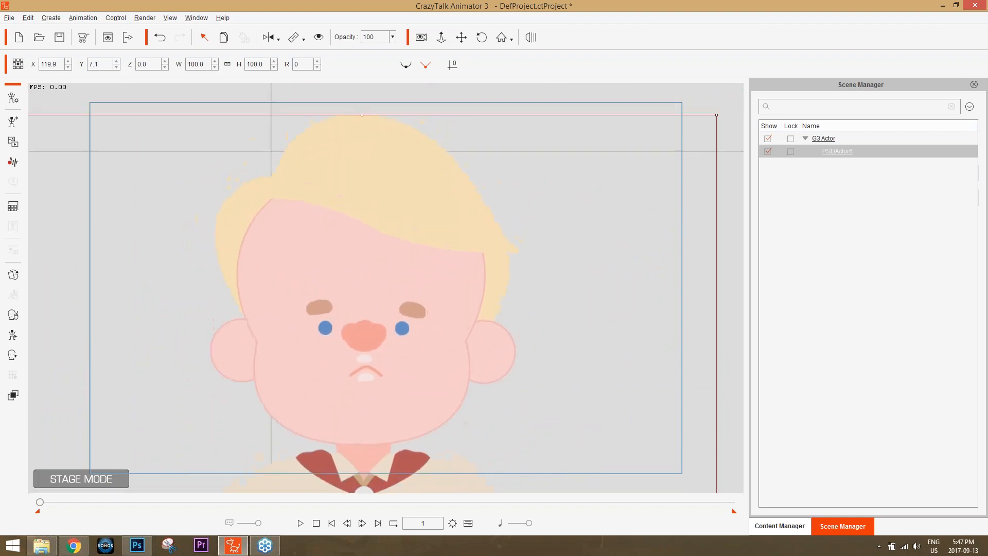
click(12, 163)
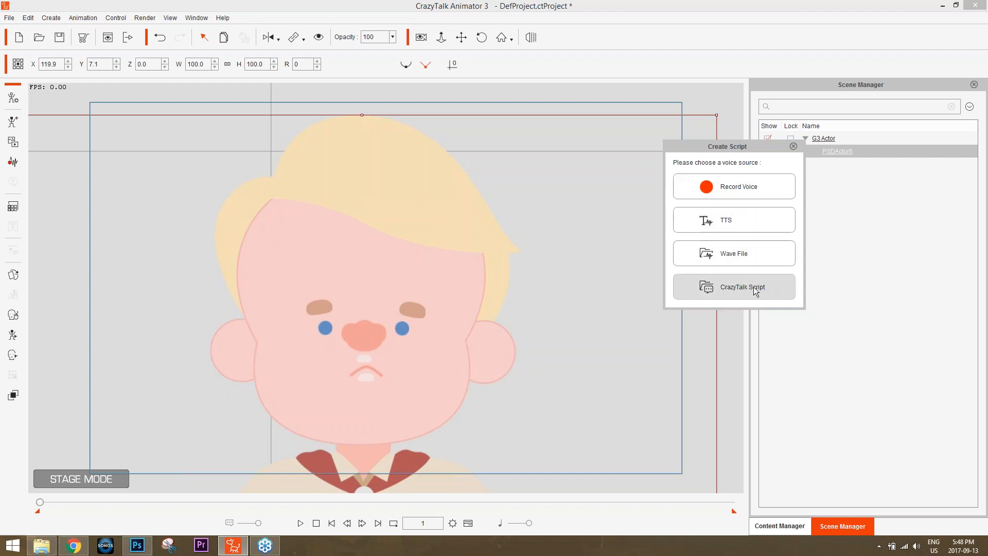
click(730, 226)
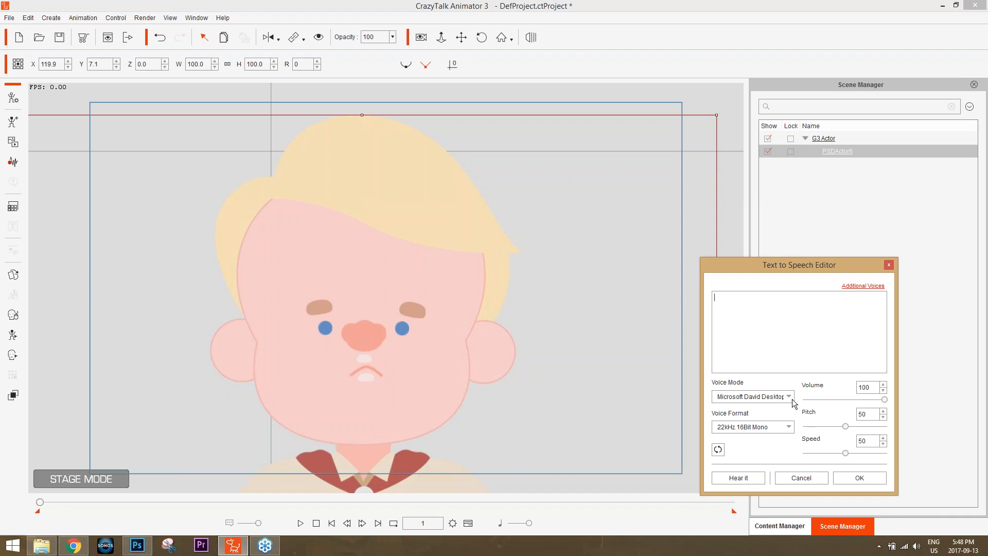
Generate the speech "Hey everyone, I'm robot boy, welcome to Crazytalk Animator" for the boy and pause its playback.
text(Hey everyone, I'm a)
key(BackSpace)
text(robot boy)
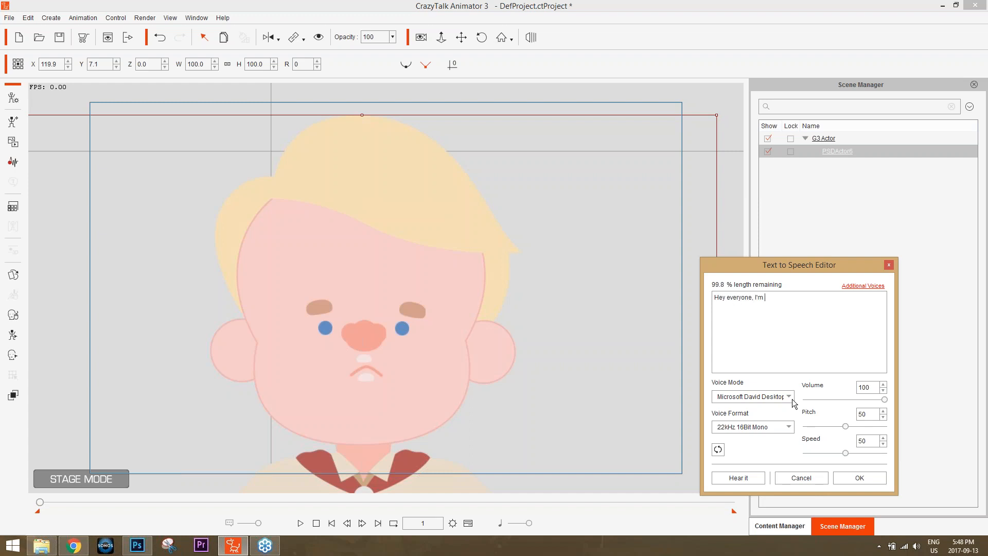
text(, welcome to CT)
text(A)
key(BackSpace)
key(BackSpace)
text(RA)
key(BackSpace)
key(BackSpace)
text(razytalk Animator)
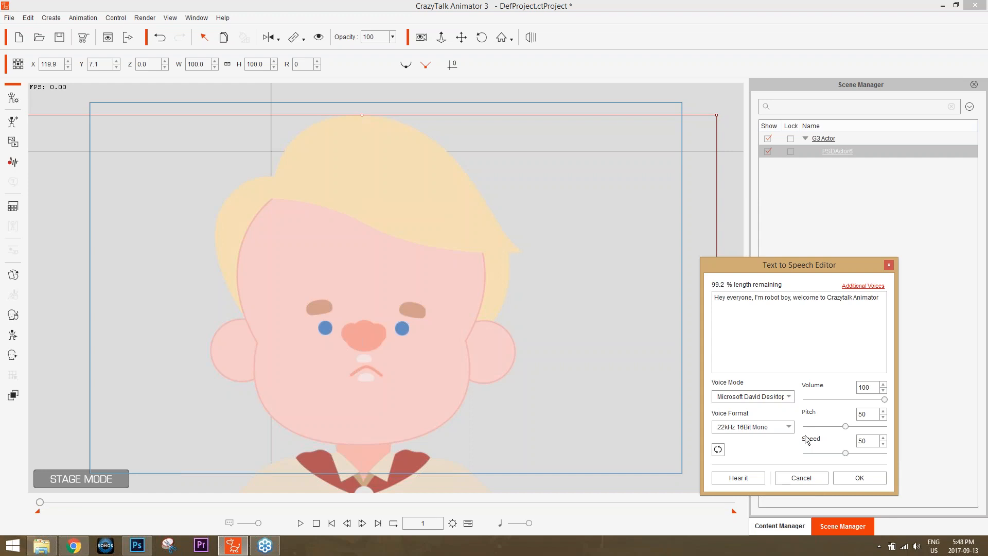
click(851, 477)
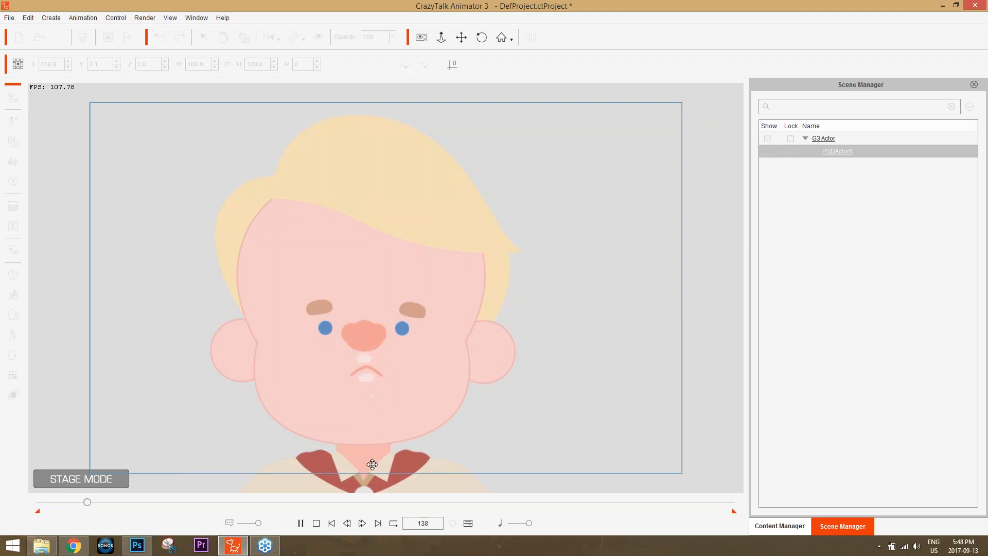
click(301, 523)
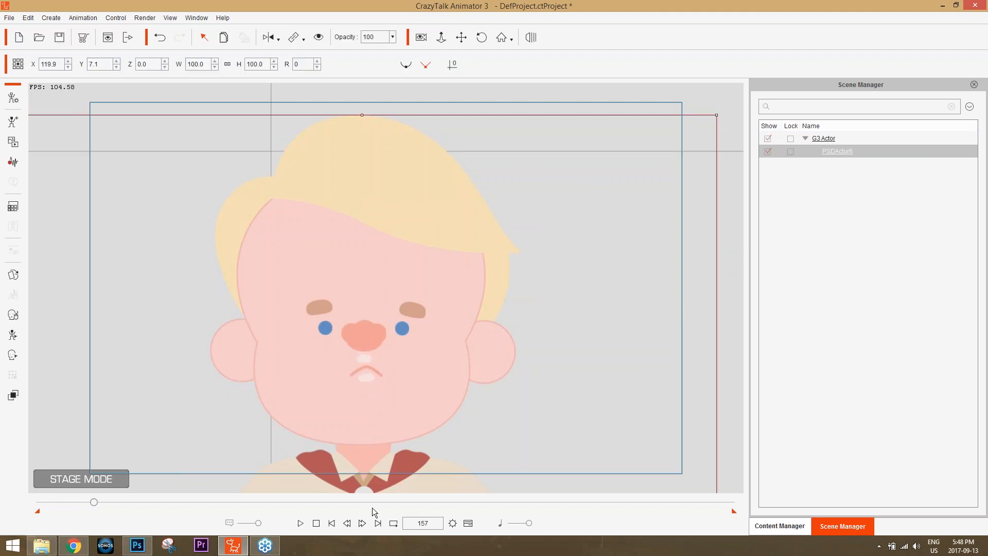
Open the timeline and show PSDActor6's Face tracks.
drag(373, 406, 380, 371)
scroll(380, 371, down, 3)
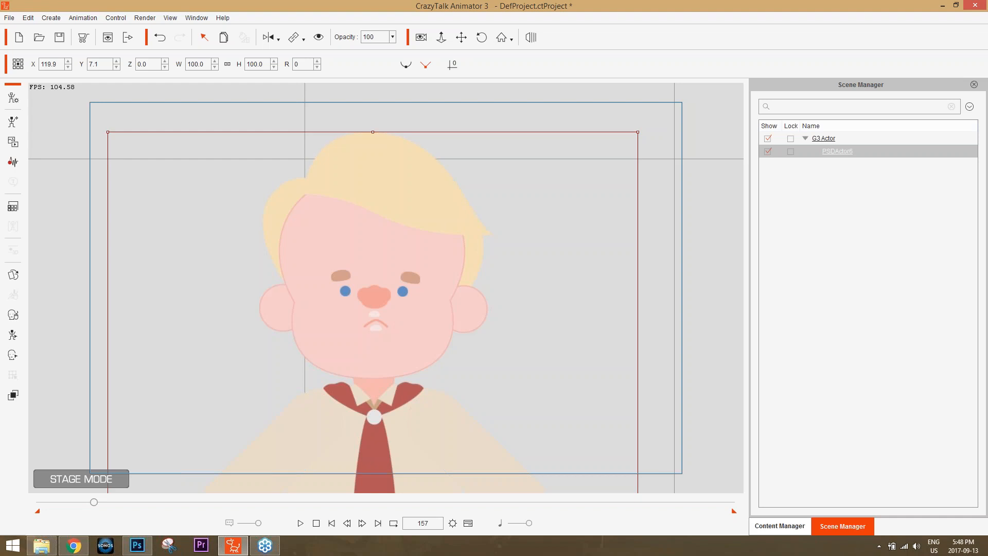
key(F3)
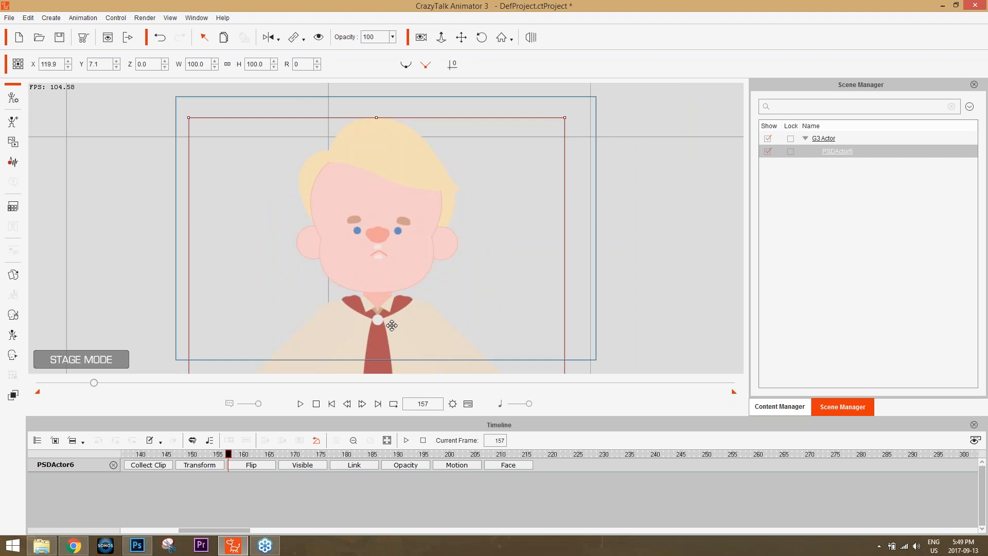
click(510, 465)
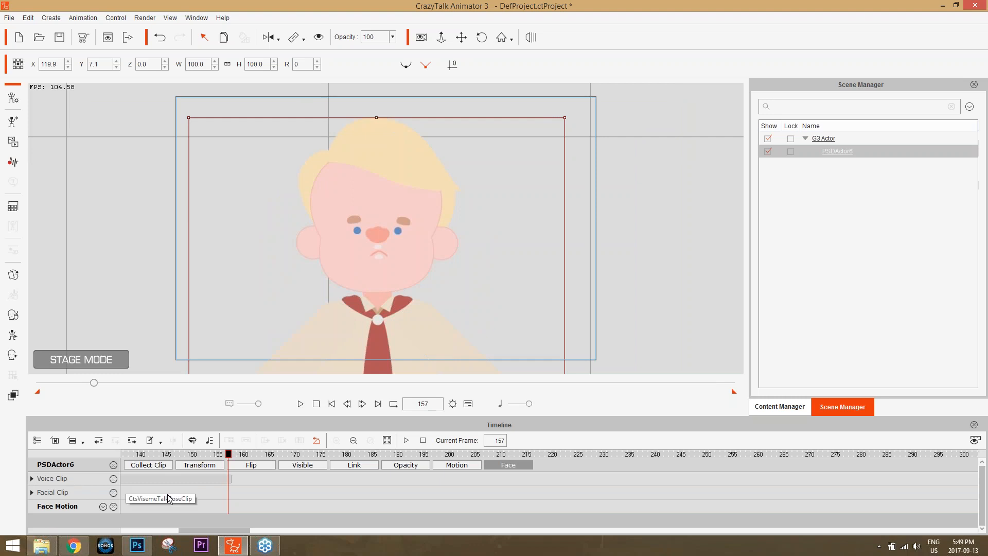
Expand the Voice Clip track and examine the mouth shapes at several lip keys along the voice waveform.
scroll(192, 489, down, 4)
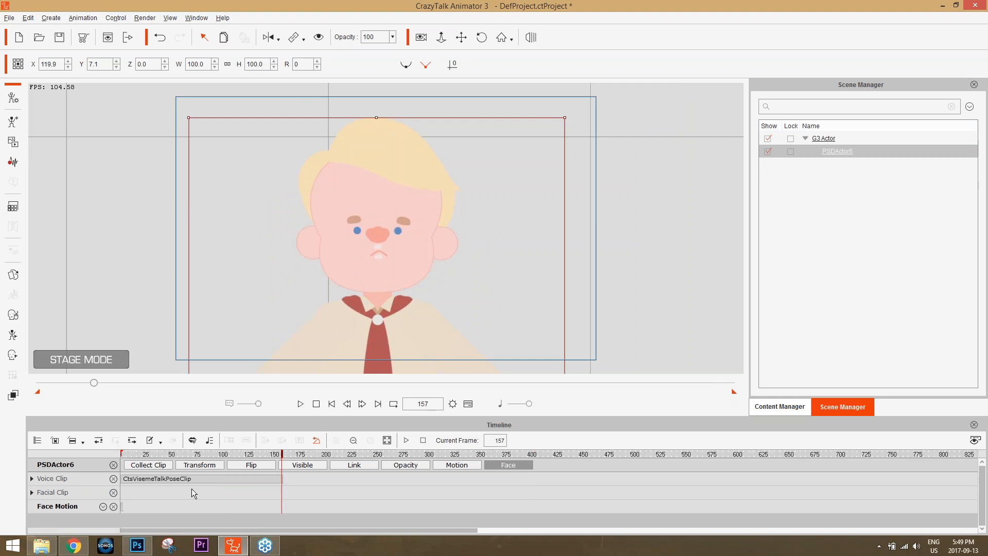
click(32, 478)
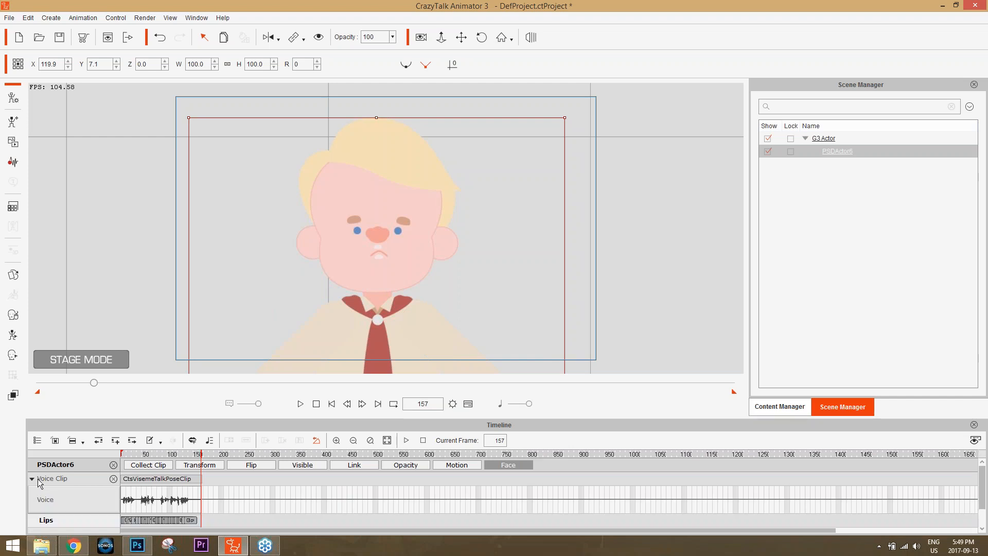
click(155, 454)
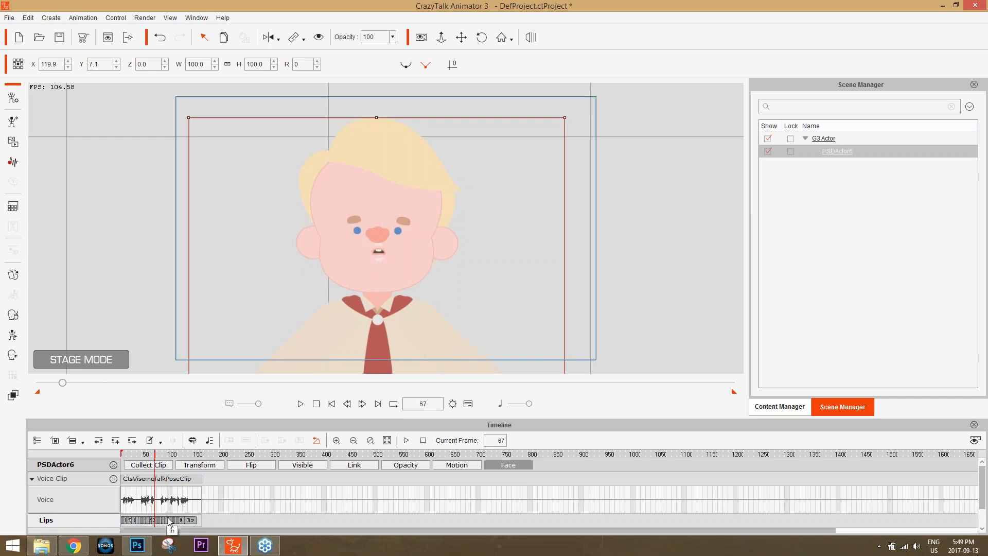
scroll(153, 499, up, 3)
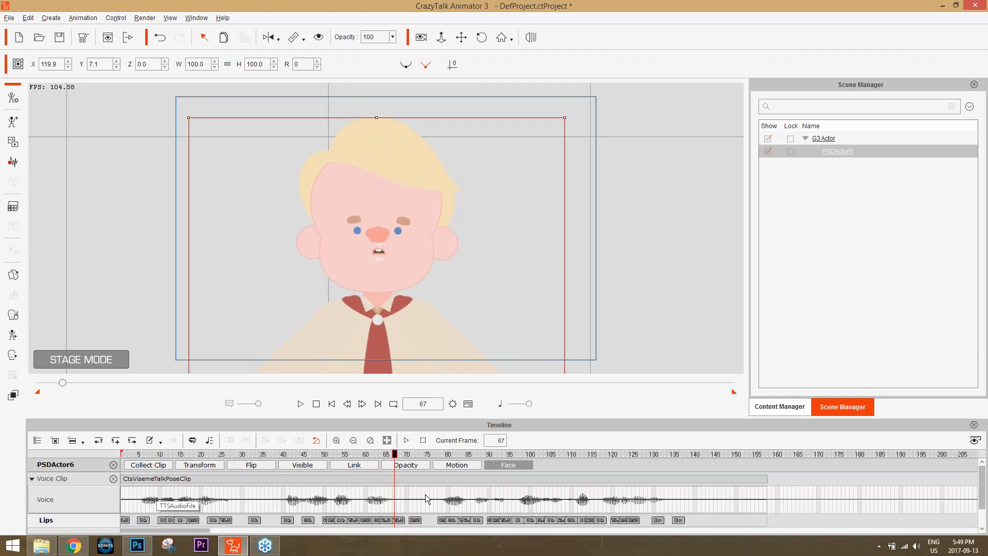
click(416, 521)
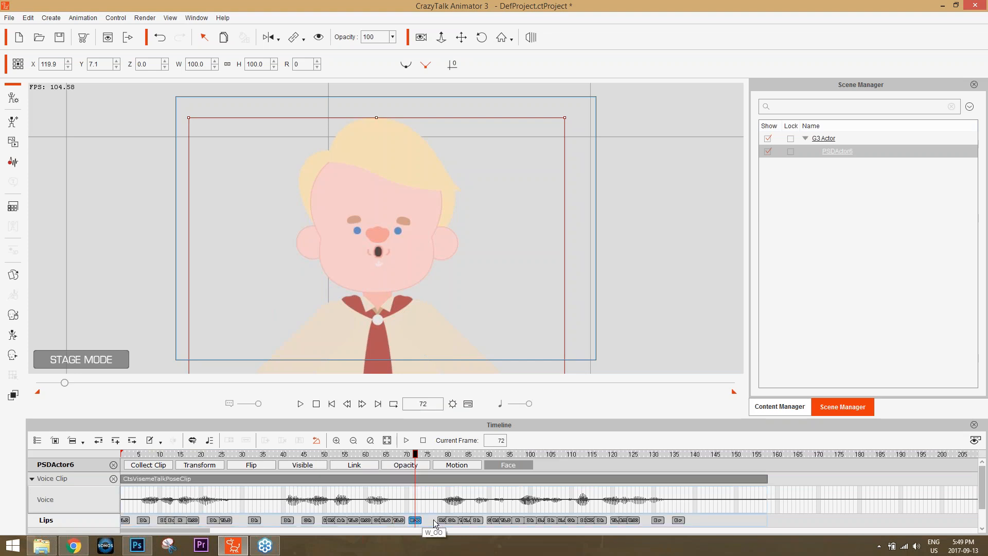
click(286, 520)
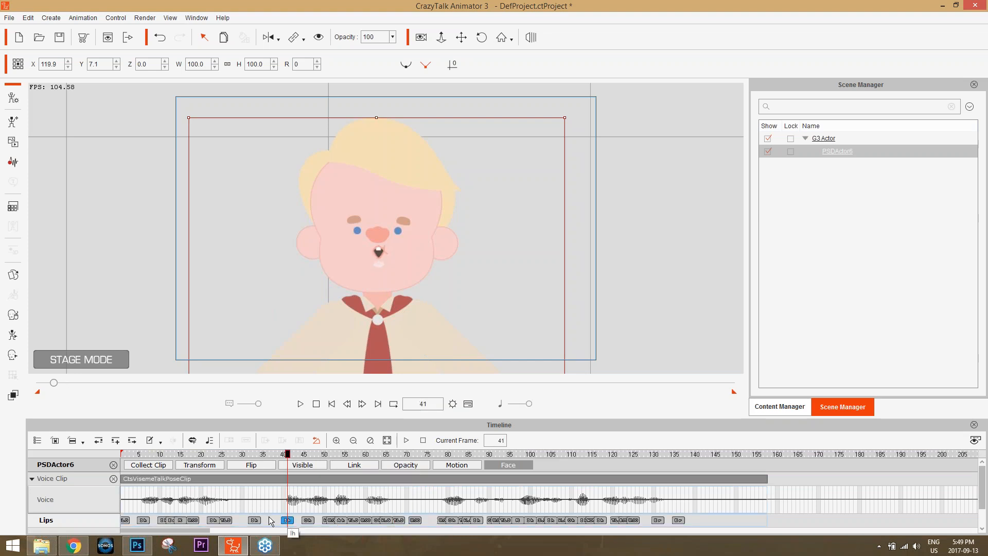
click(226, 520)
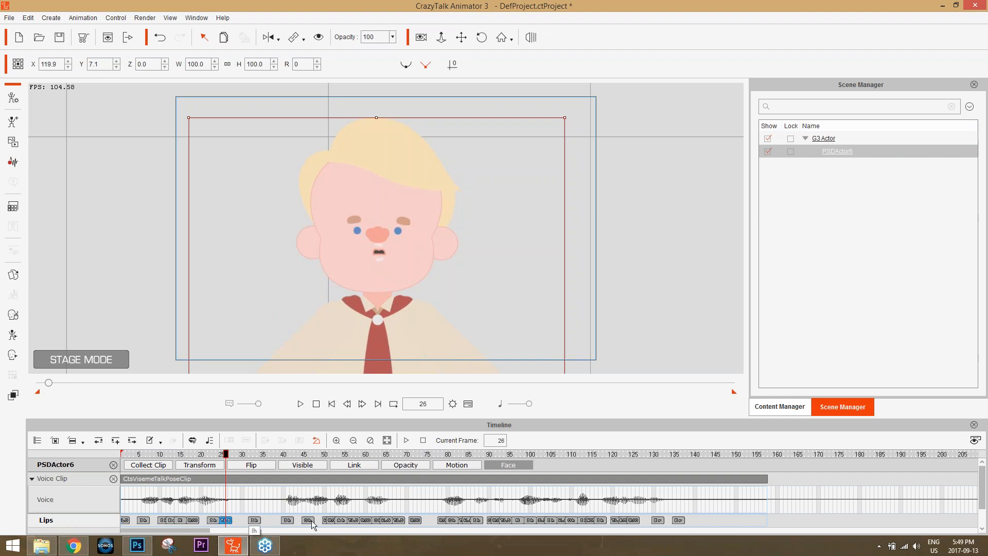
View the W_OO lip key near frame 72 in the Lips Editor, then close the editor without changes.
double_click(415, 519)
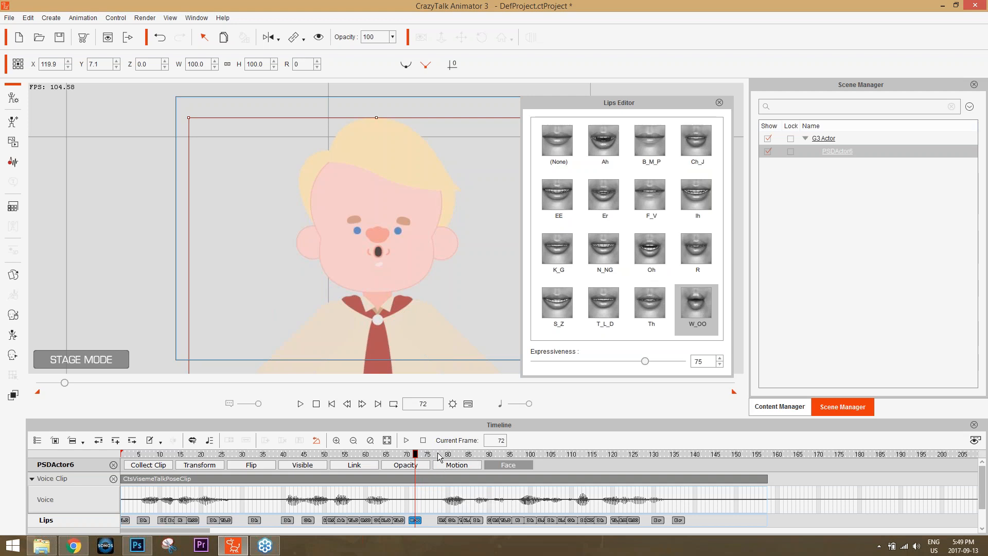
click(719, 103)
Return to frame 1 and open Face Puppet for the character with the second Face Animation Profile.
click(316, 403)
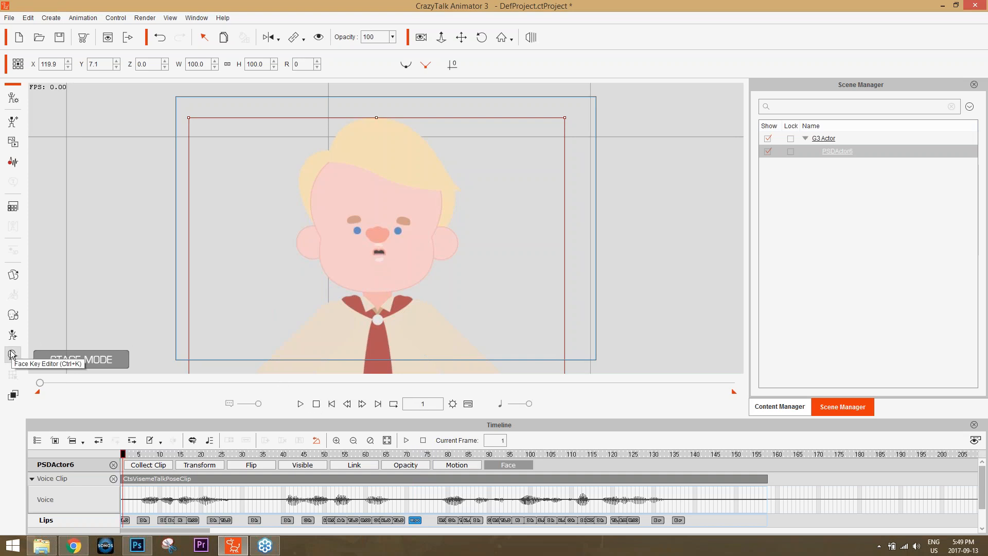
click(13, 315)
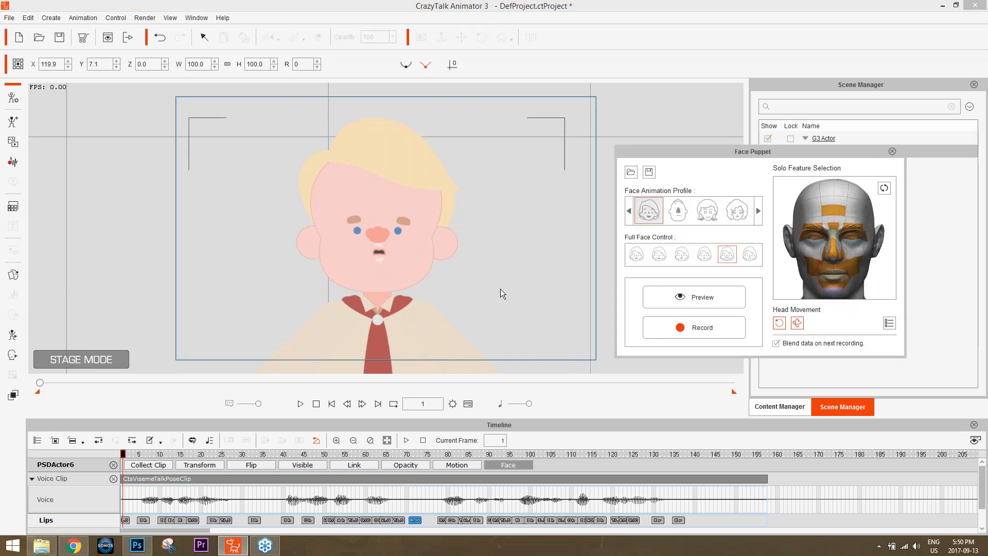
click(678, 213)
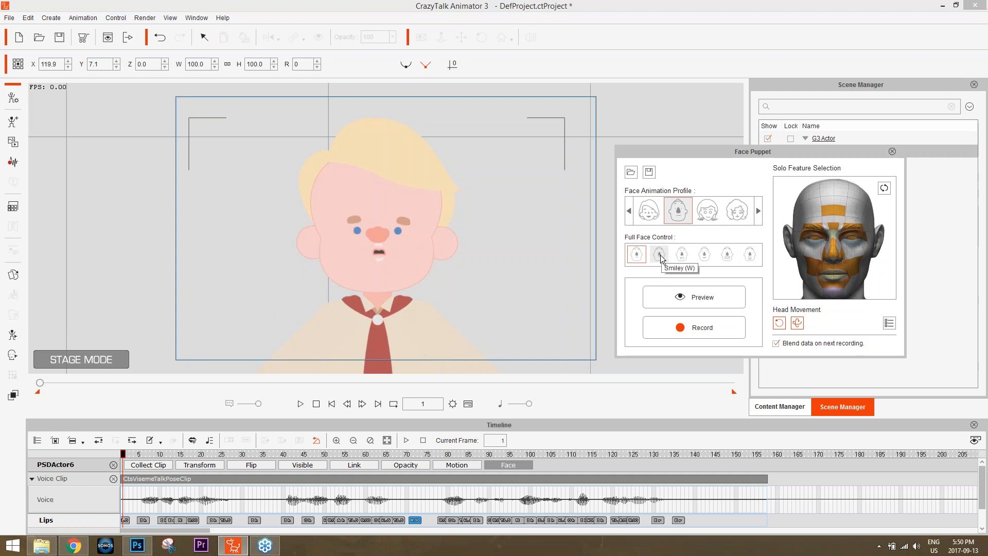
key(e)
key(t)
key(y)
Preview the Smiley full face control on the character, then stop the preview.
click(660, 258)
key(space)
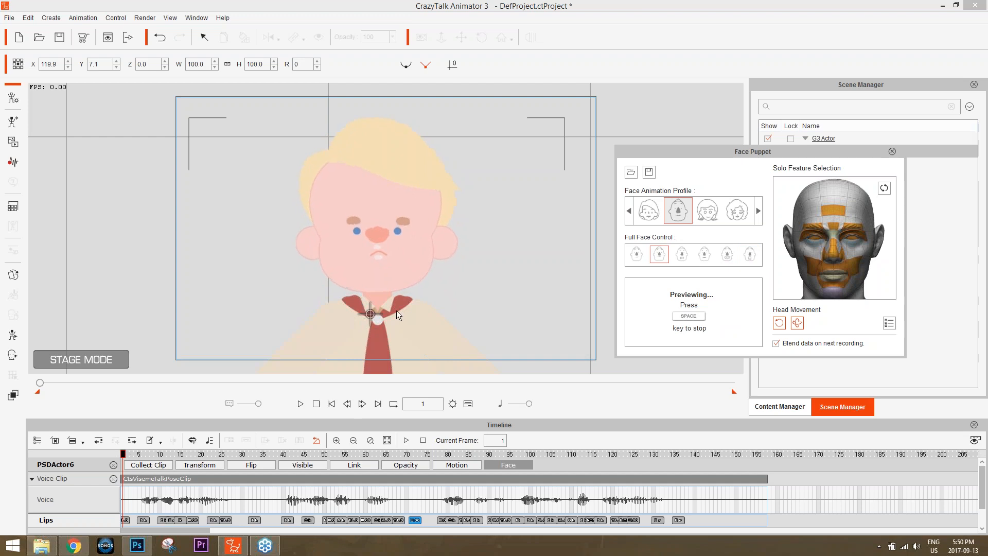
key(space)
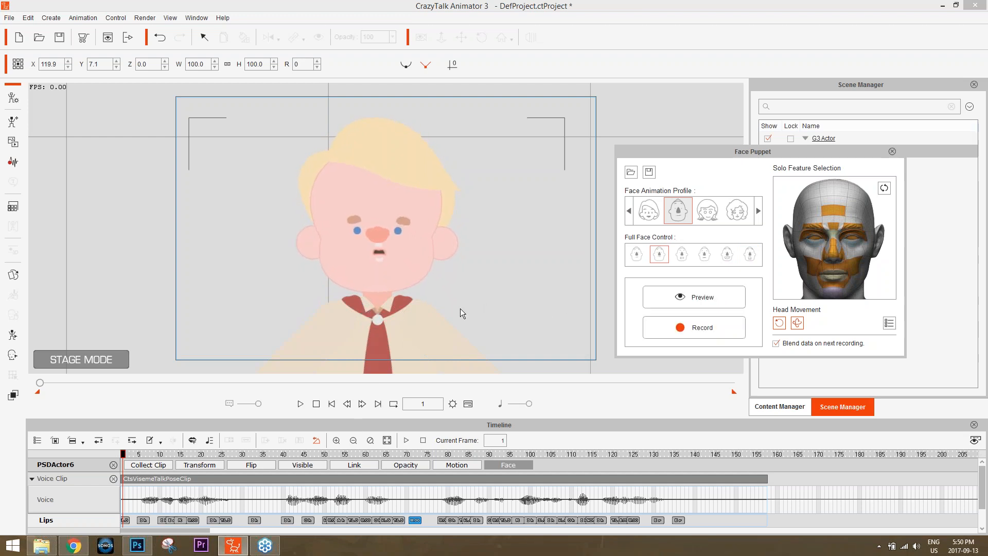
Preview the third and the fifth full face control expressions on the character.
scroll(468, 292, up, 3)
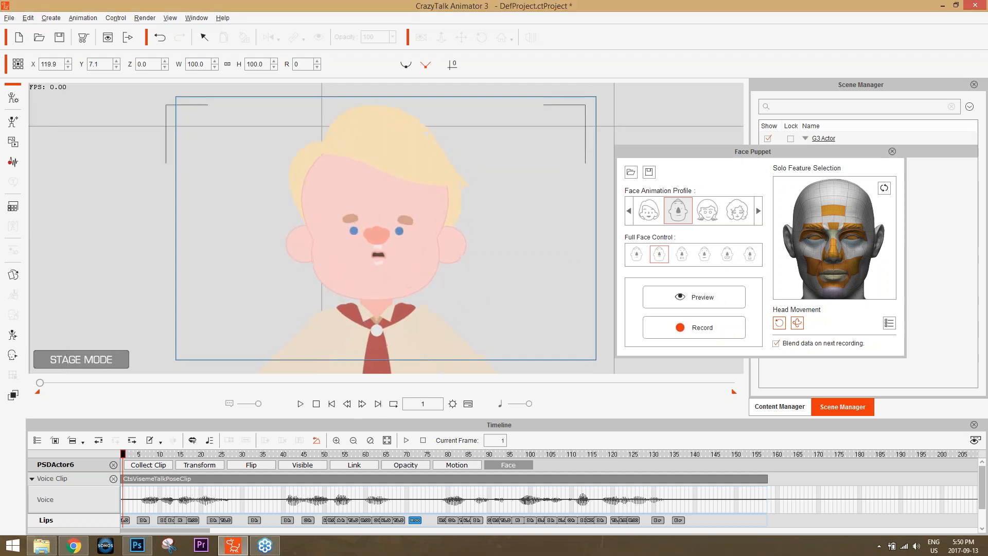
click(680, 256)
key(space)
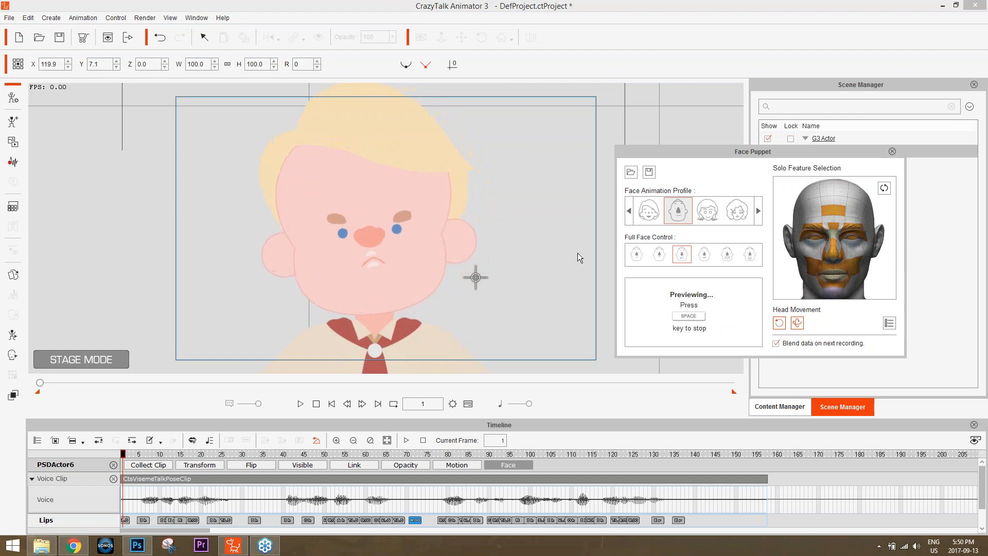
key(space)
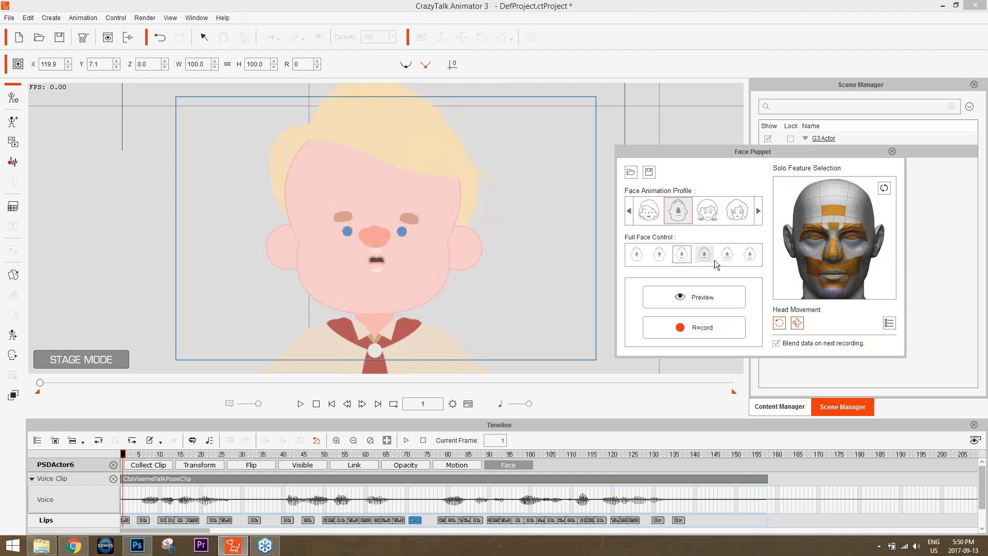
click(726, 254)
key(space)
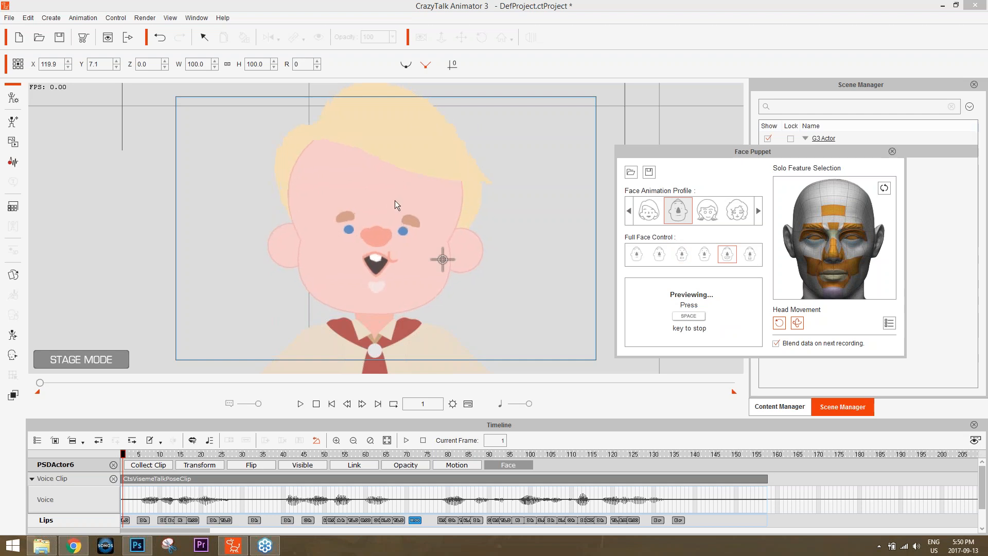
key(space)
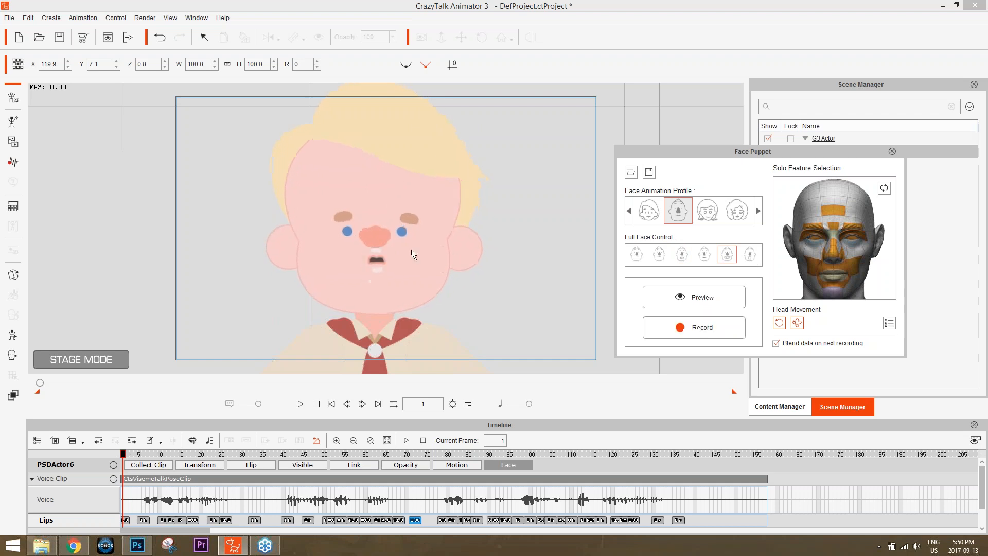
Record a face puppet performance with the fifth full face control from frame 1 to about frame 162.
click(714, 326)
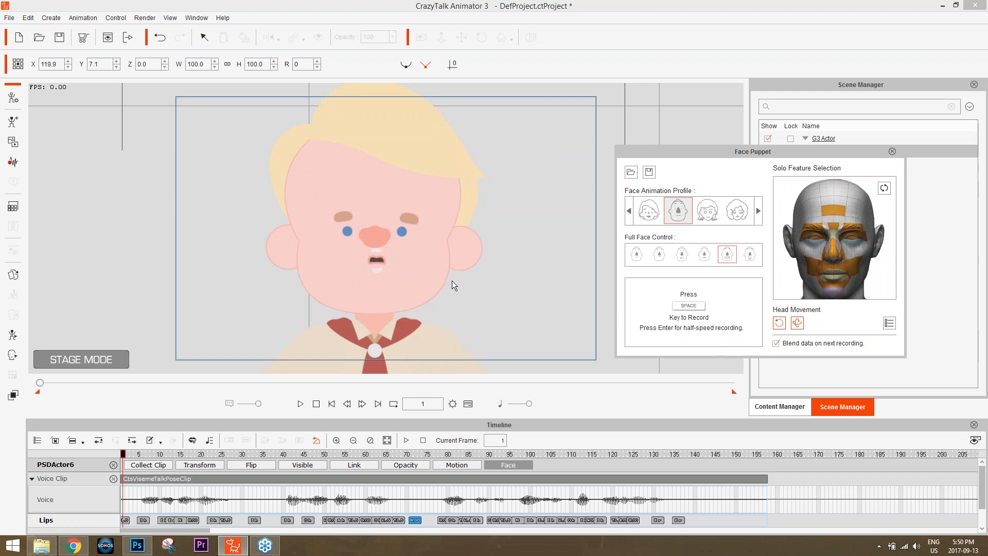
key(space)
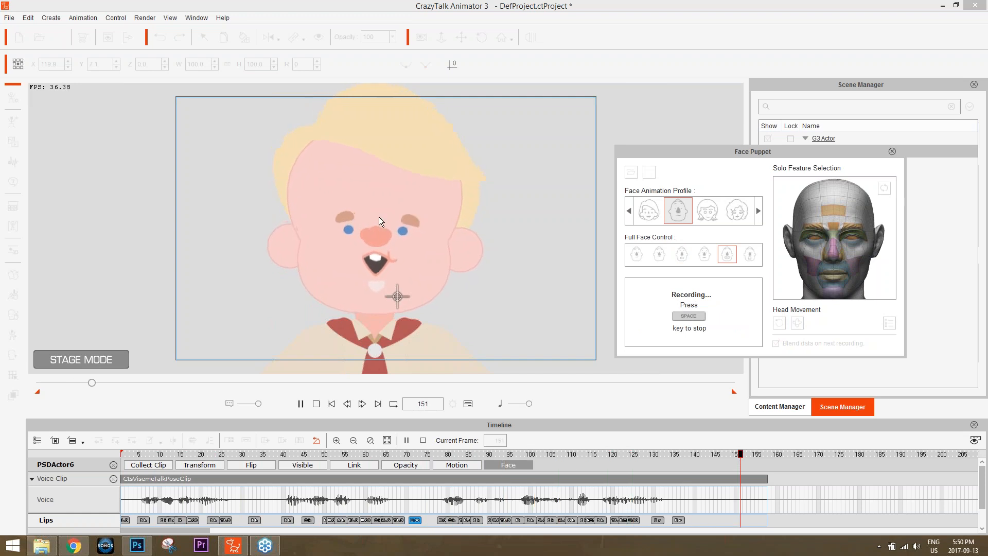
key(space)
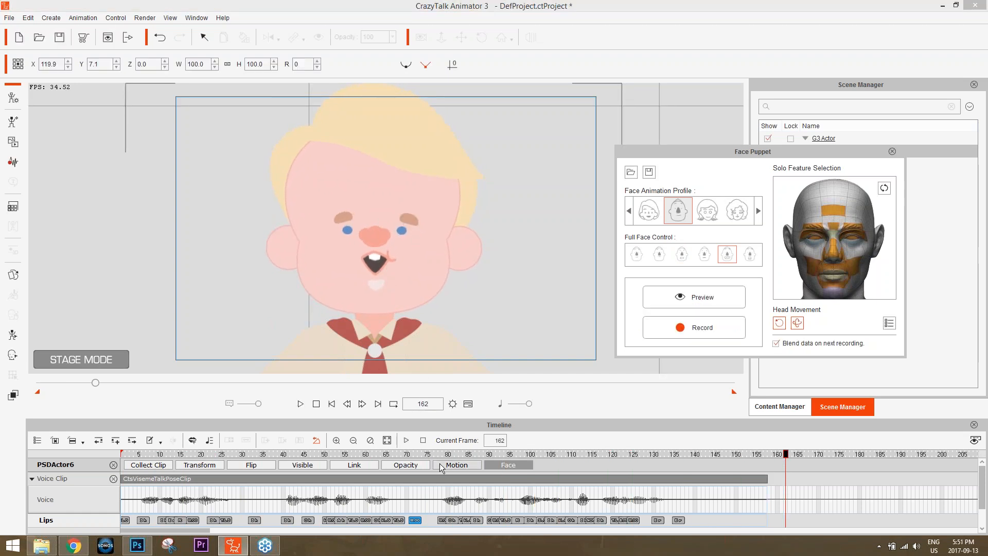
Close Face Puppet and check the recorded expression against the lip sync around frames 41 and 72.
click(320, 454)
click(287, 454)
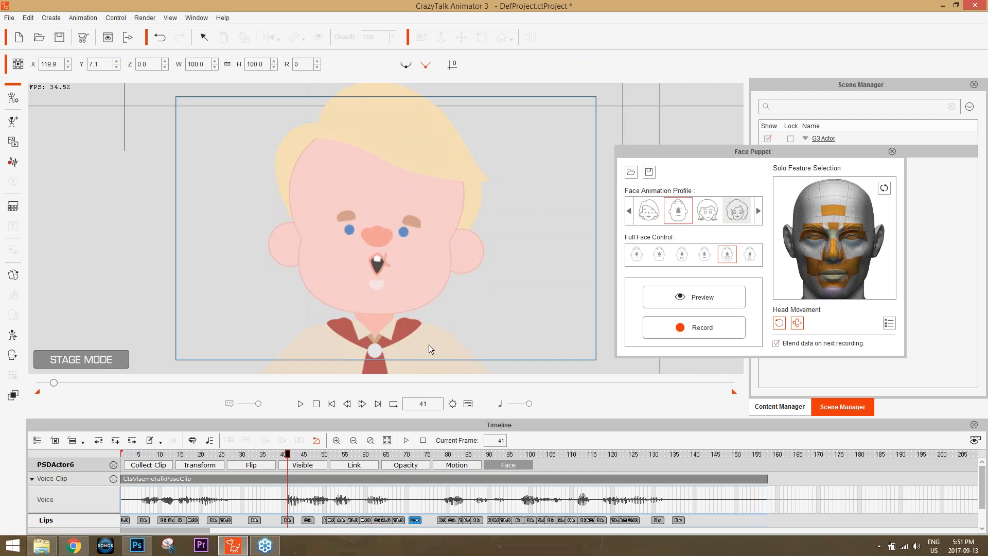
click(892, 152)
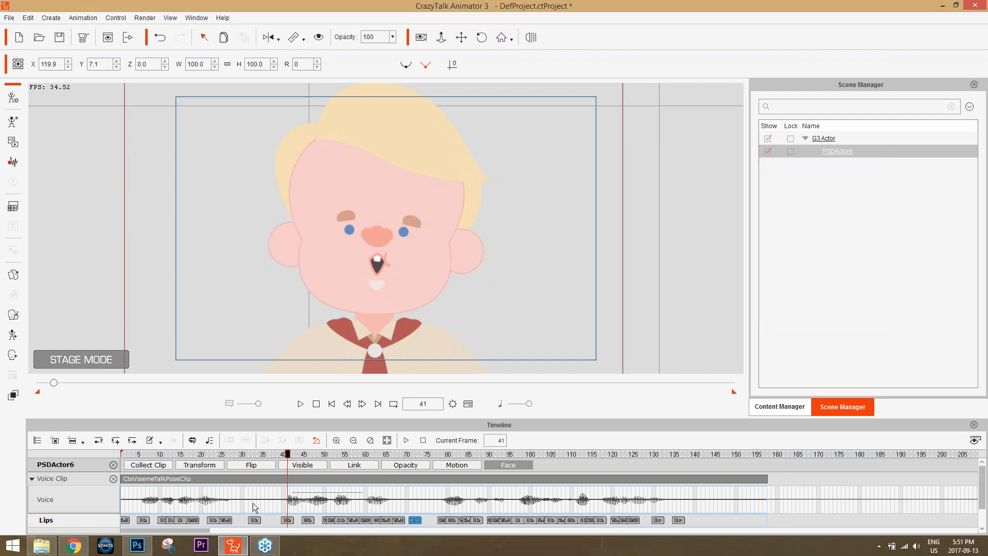
click(416, 520)
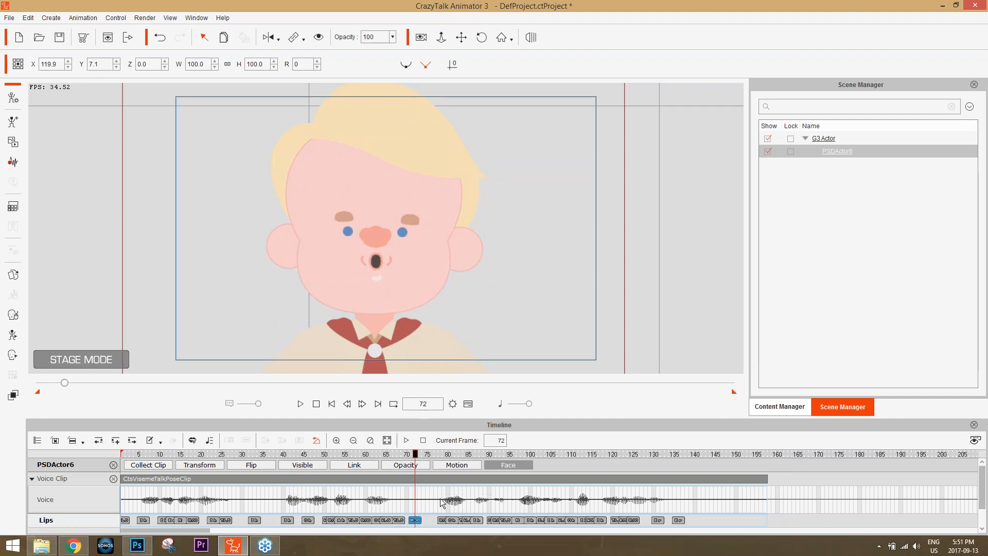
click(292, 456)
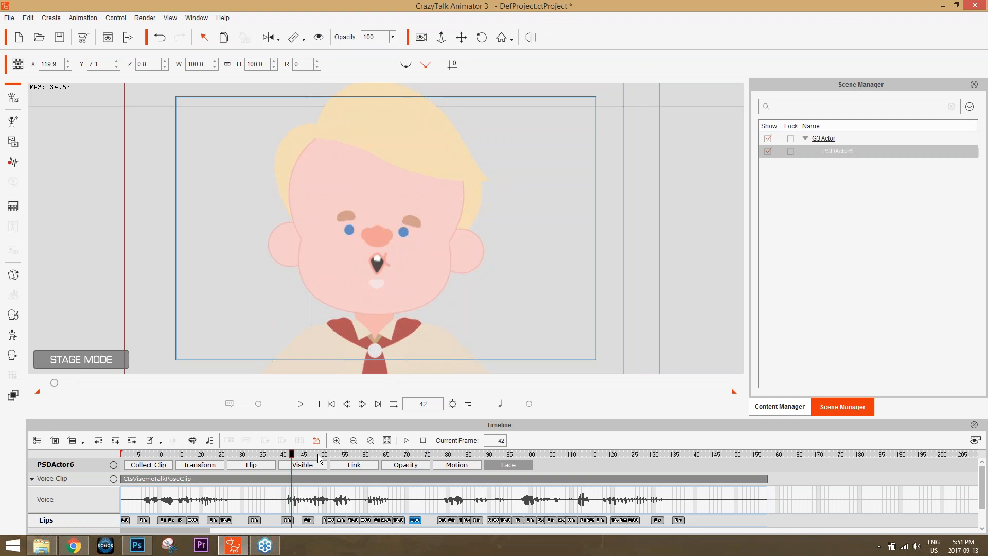
Play the talking animation from the beginning and stop it at about frame 140.
click(332, 404)
key(space)
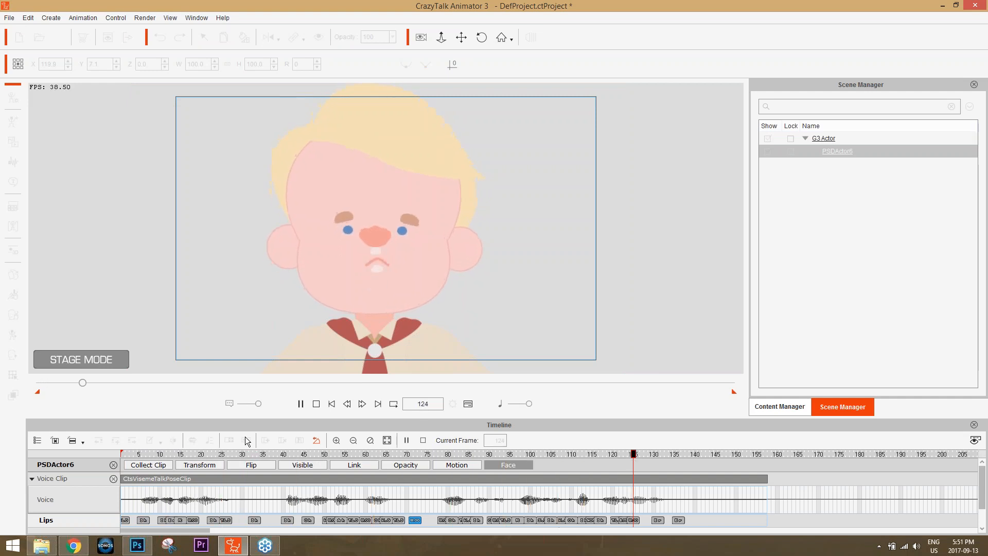
key(space)
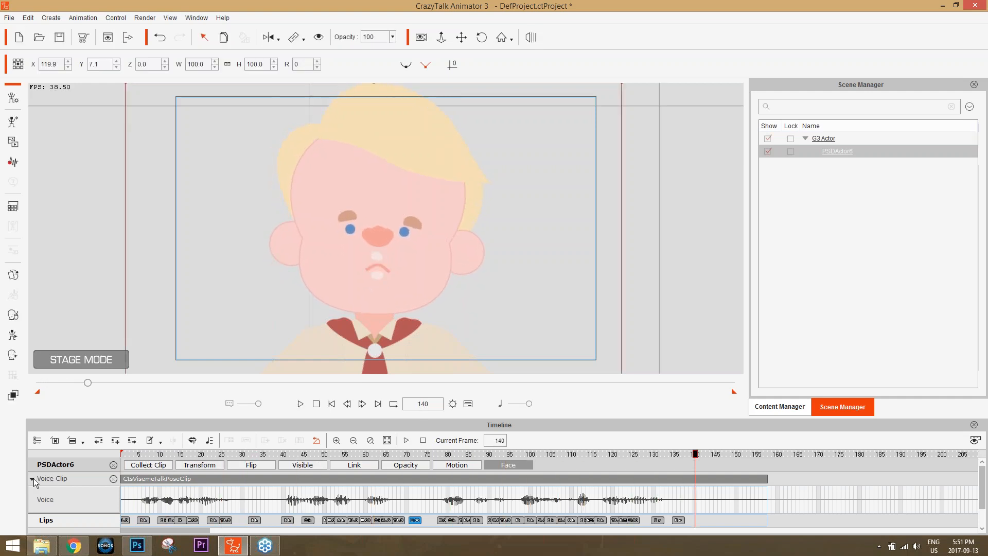
Collapse the Voice Clip track, try deleting the Puppet Clip from the Facial Clip track, and undo the deletion.
click(33, 478)
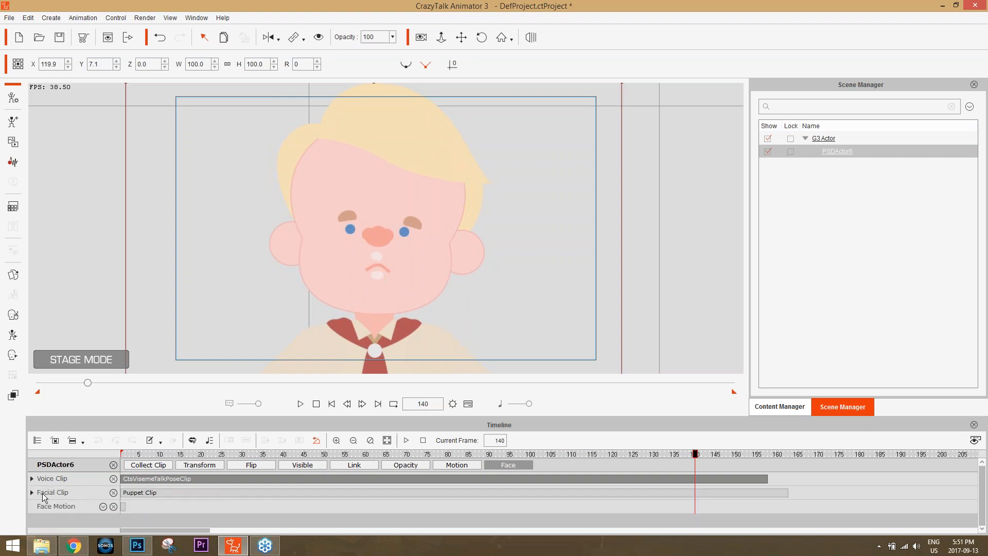
click(184, 493)
key(Delete)
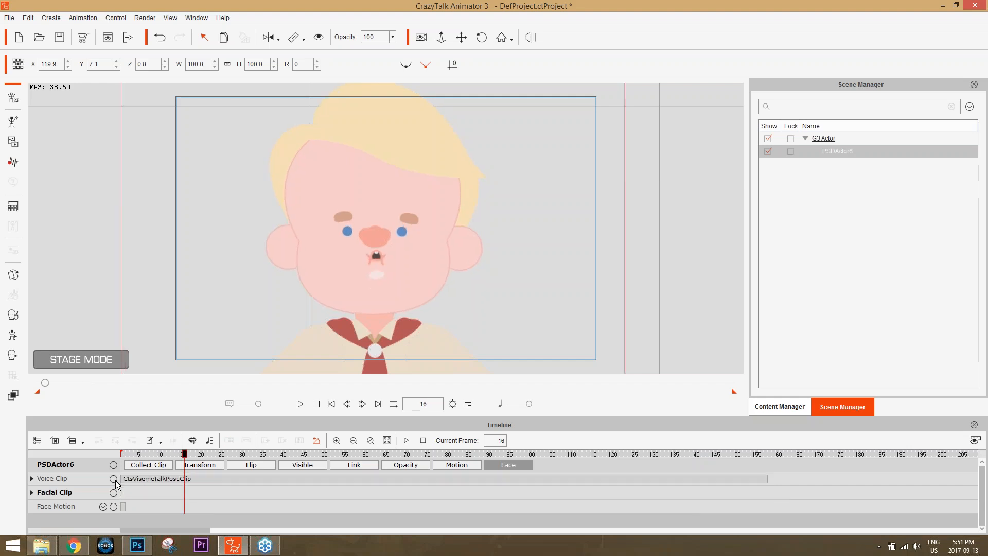
key(ctrl+z)
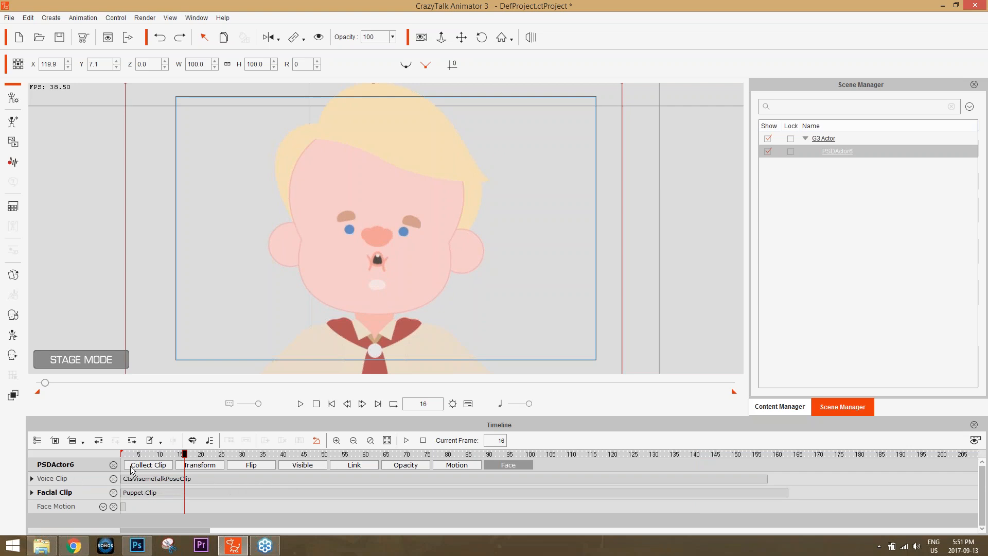
Check the lip keys at frame 41, then delete the Puppet Clip from the Facial Clip track.
click(40, 477)
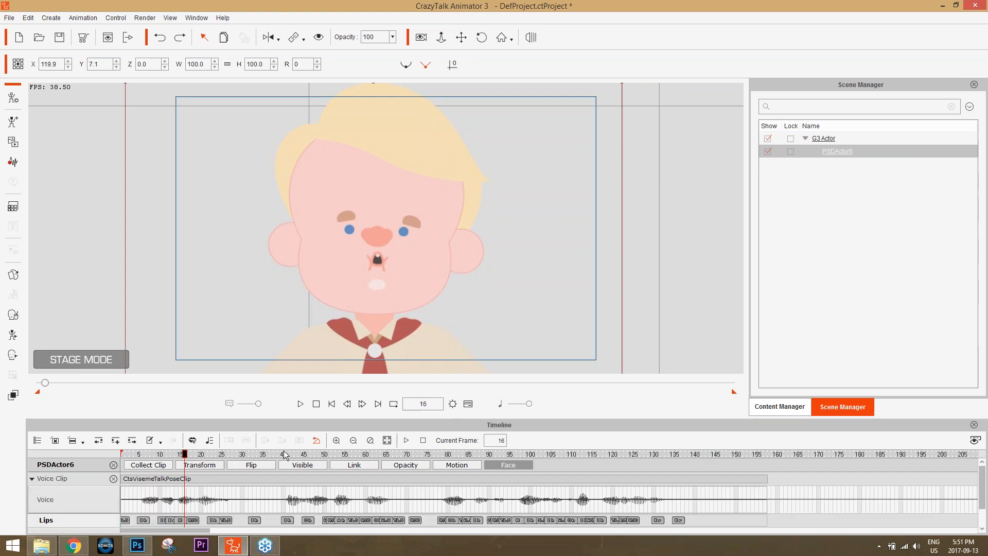
click(287, 455)
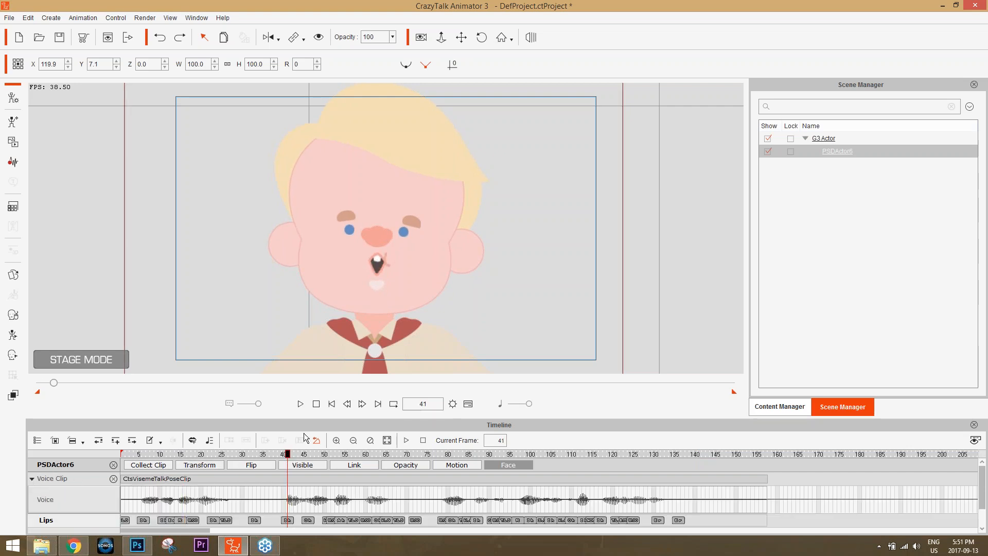
click(31, 478)
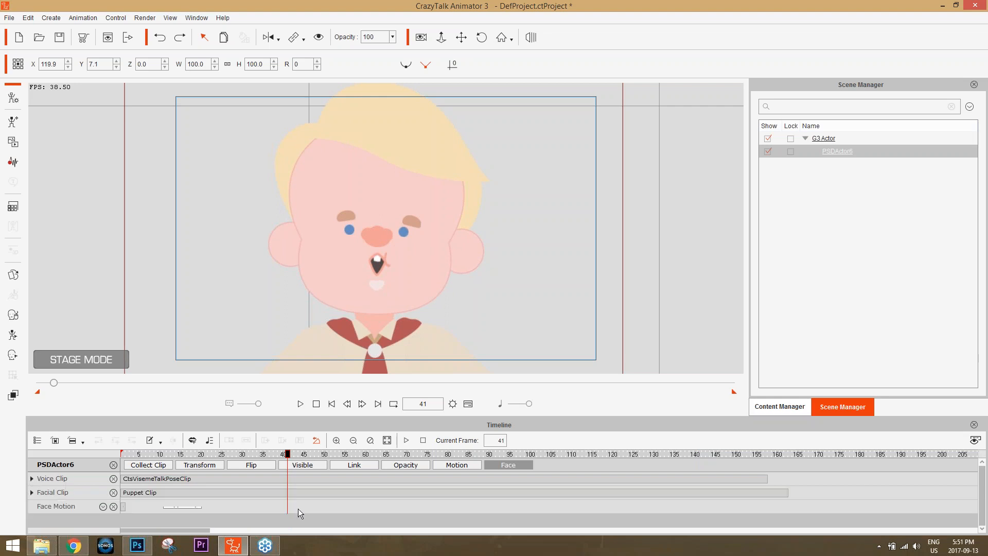
click(288, 492)
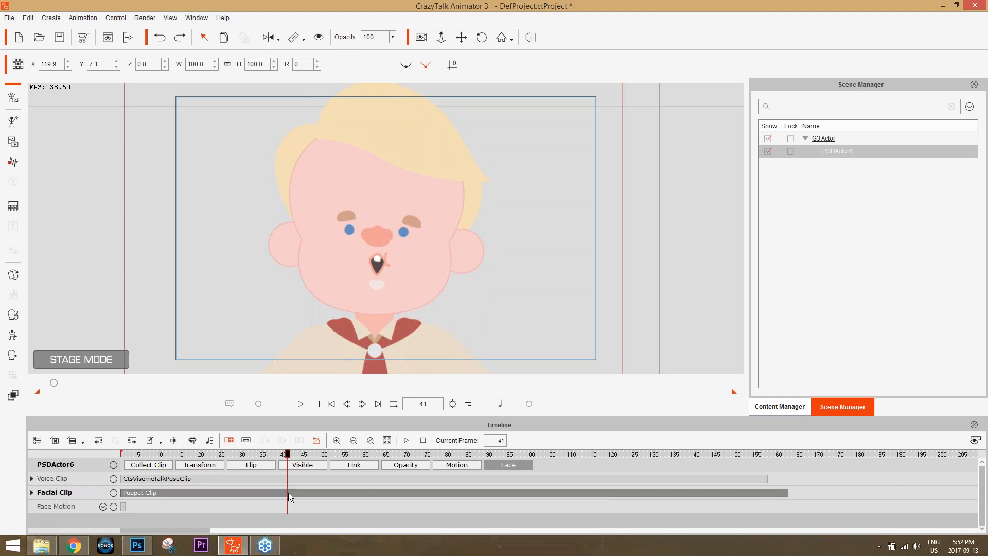
key(Delete)
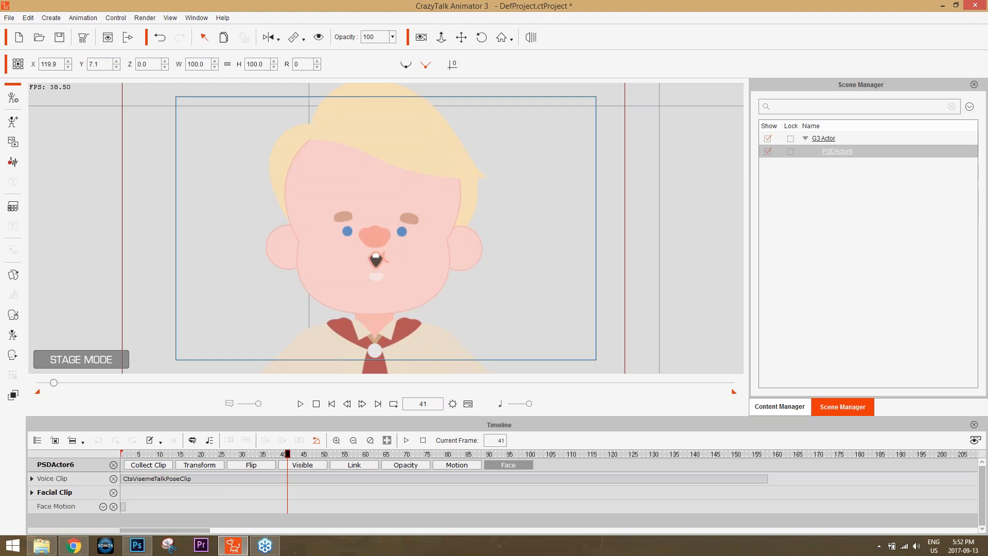
Return to frame 1 and open the Face Key Editor's expression templates for the character.
drag(136, 453, 110, 453)
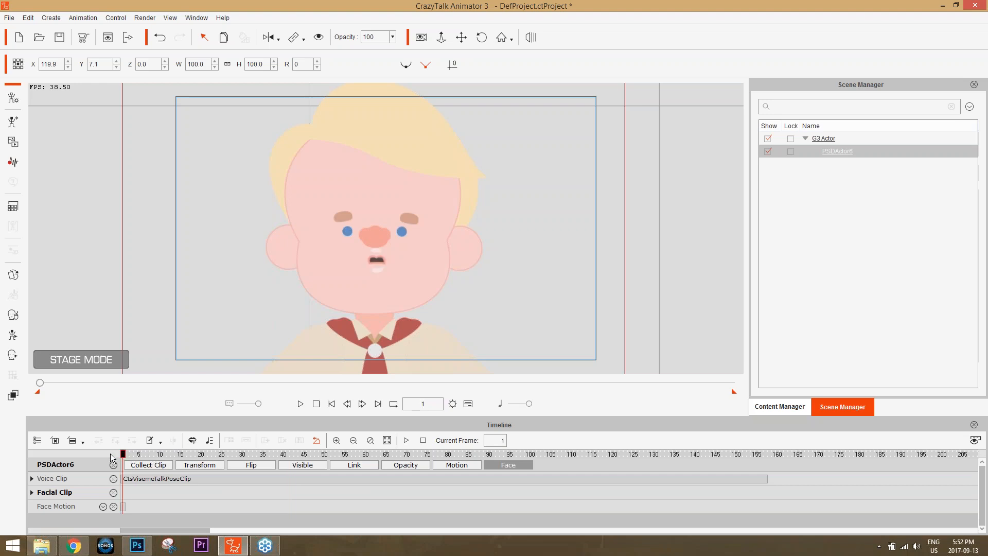
click(13, 356)
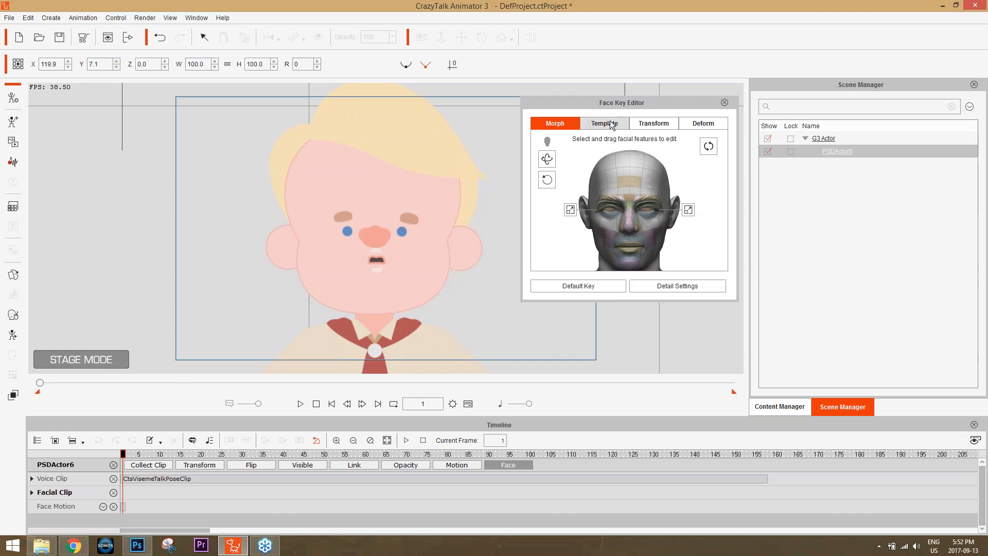
click(602, 123)
Try several 01-Happy expression templates at frame 1 and settle on Happy_3.
click(561, 184)
click(597, 182)
click(644, 180)
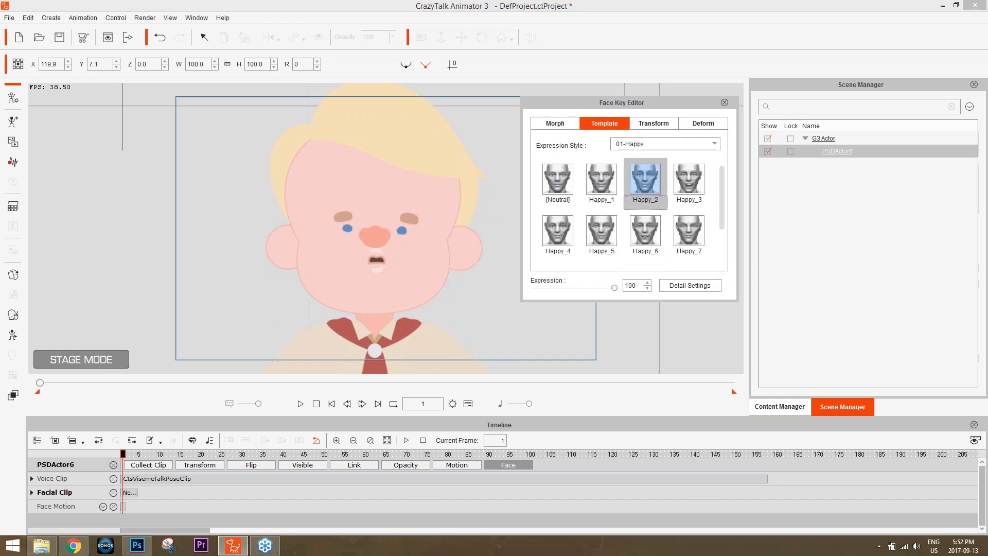
click(645, 230)
click(688, 230)
click(678, 183)
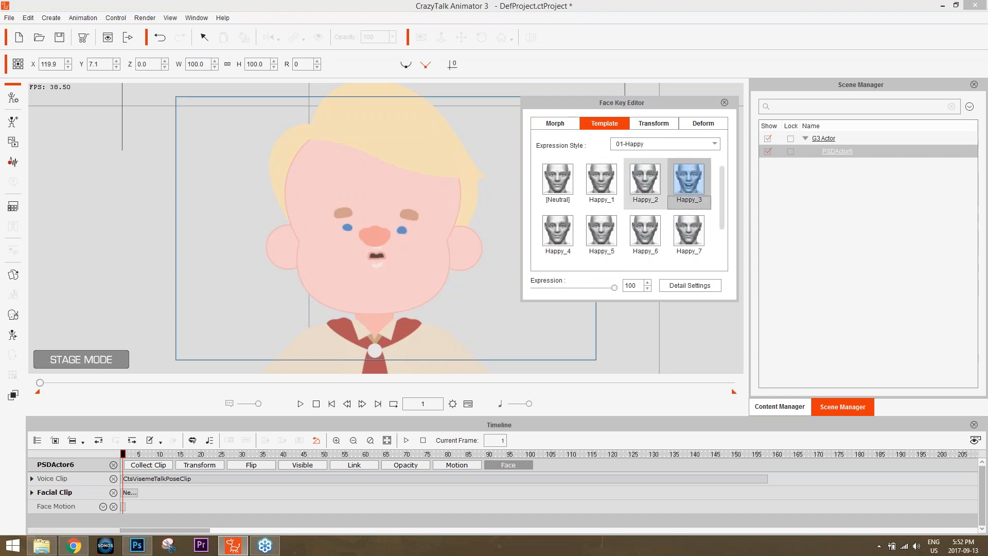
click(557, 230)
click(601, 231)
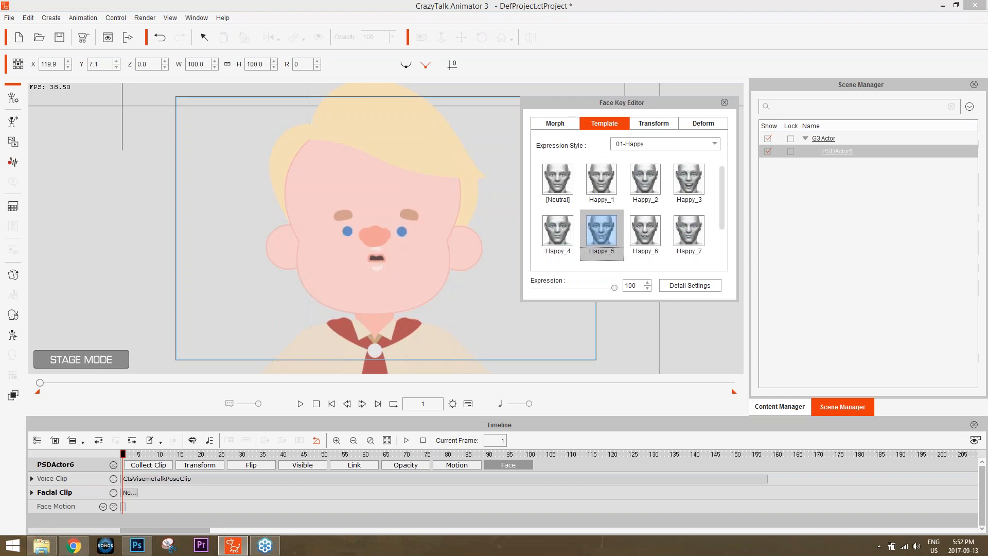
click(689, 180)
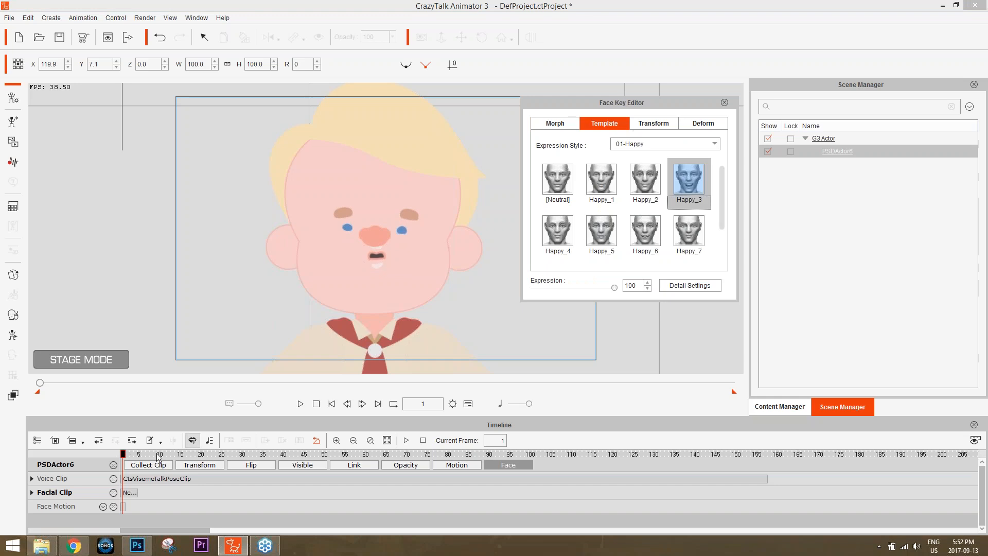
Expand the Facial Clip track and play the lip-synced expression, stopping at frame 77.
click(31, 492)
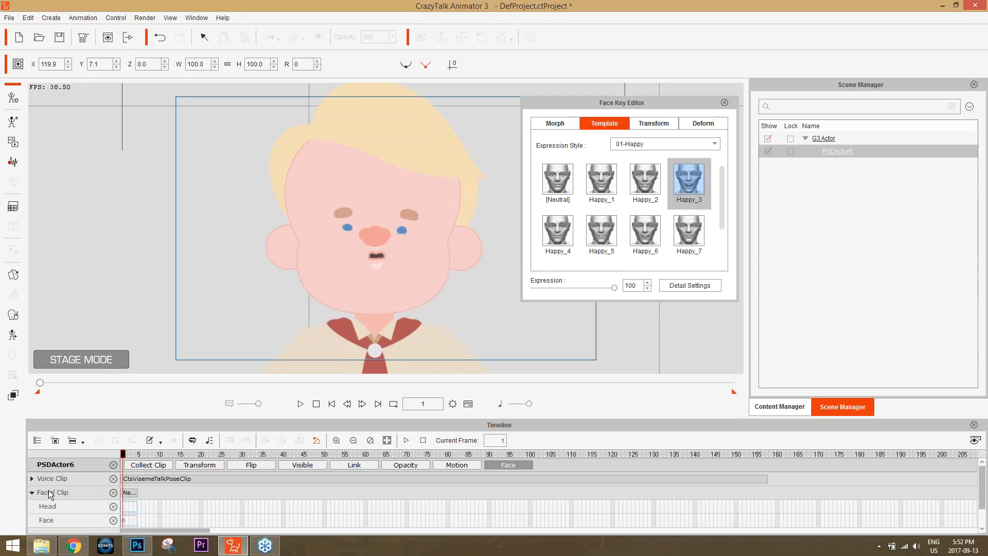
scroll(75, 488, down, 1)
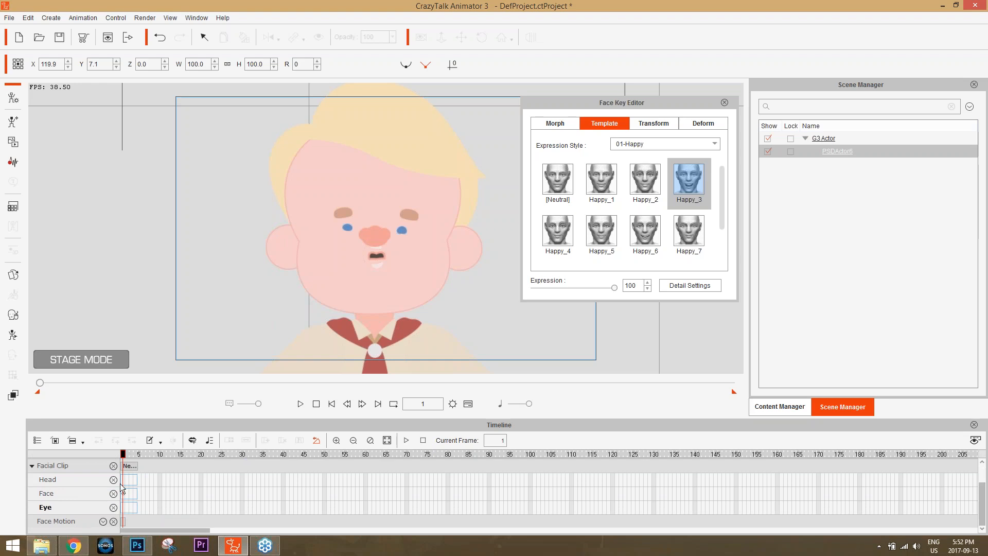
click(159, 454)
key(space)
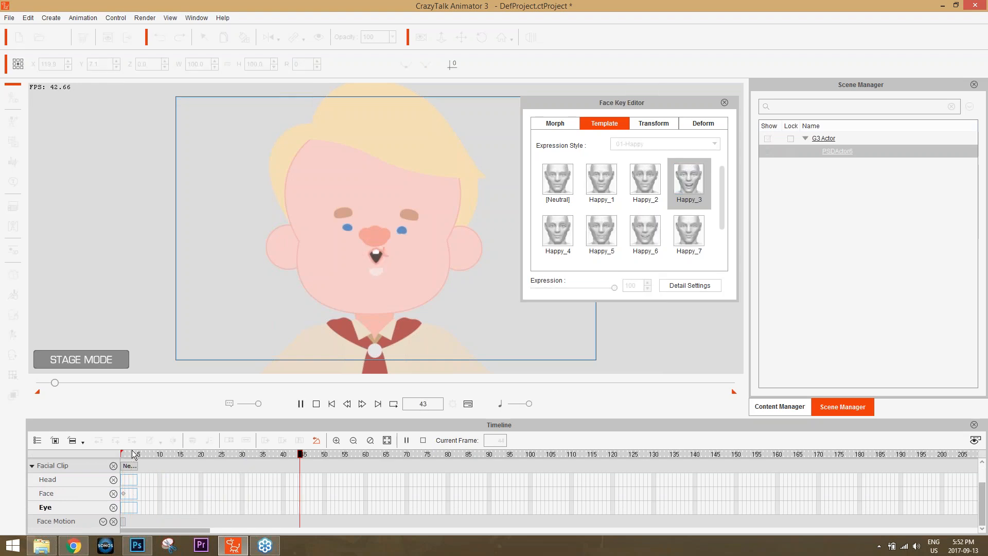
key(space)
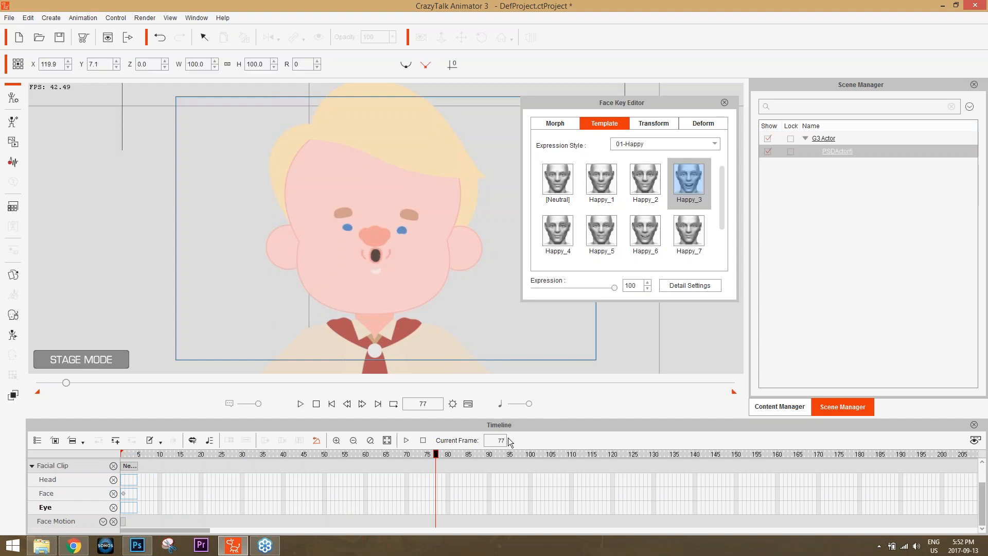
Apply the Happy_2 expression at frame 77 and play back the transition.
click(630, 196)
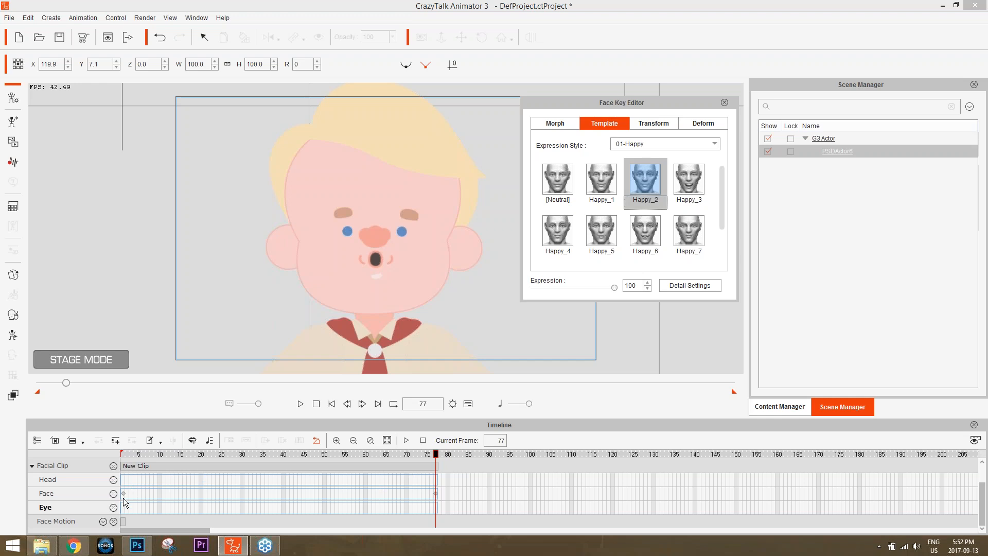
key(space)
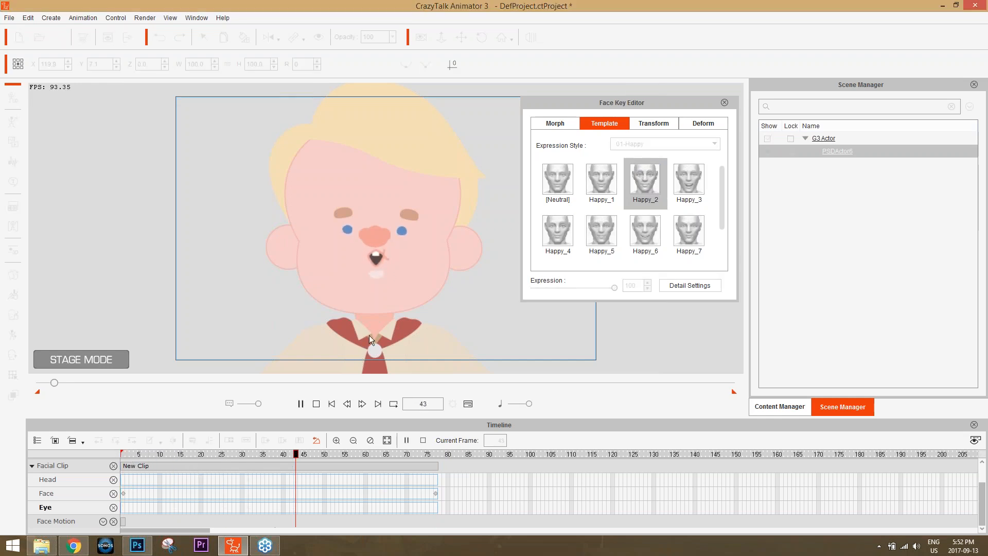
key(space)
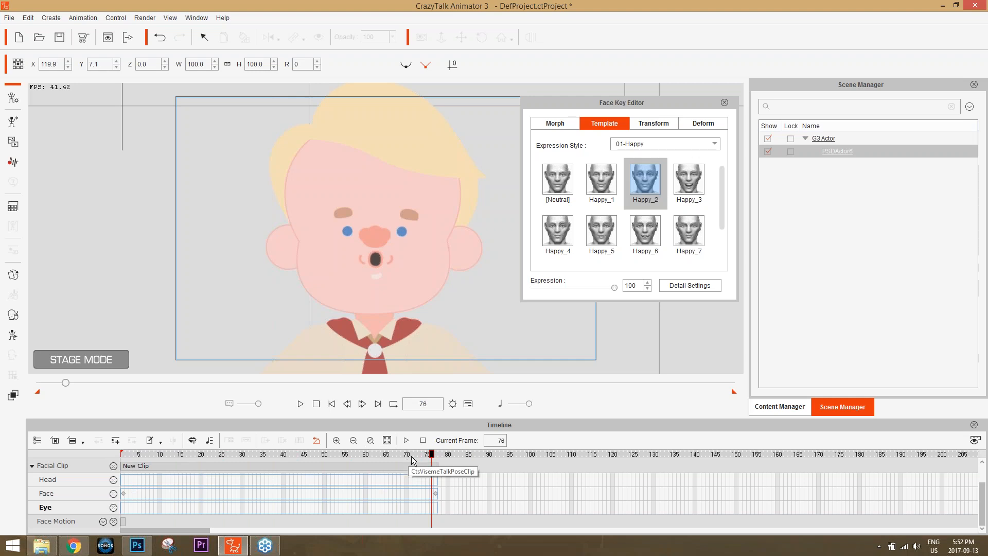
Move the Face key from frame 77 to about frame 31 and play the clip from frame 1.
drag(383, 455, 140, 477)
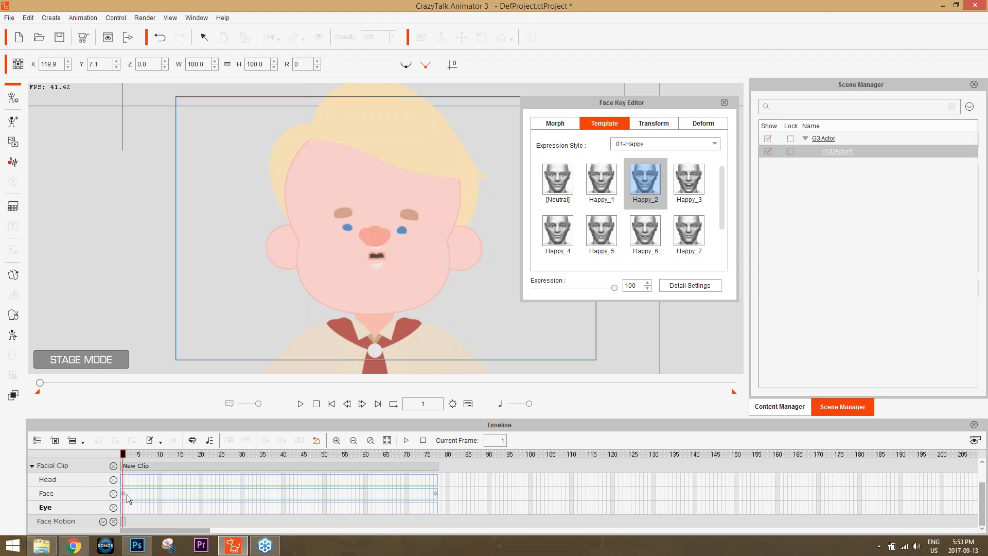
drag(434, 493, 246, 494)
mouse_move(119, 456)
mouse_down()
mouse_move(243, 456)
mouse_move(101, 461)
mouse_up()
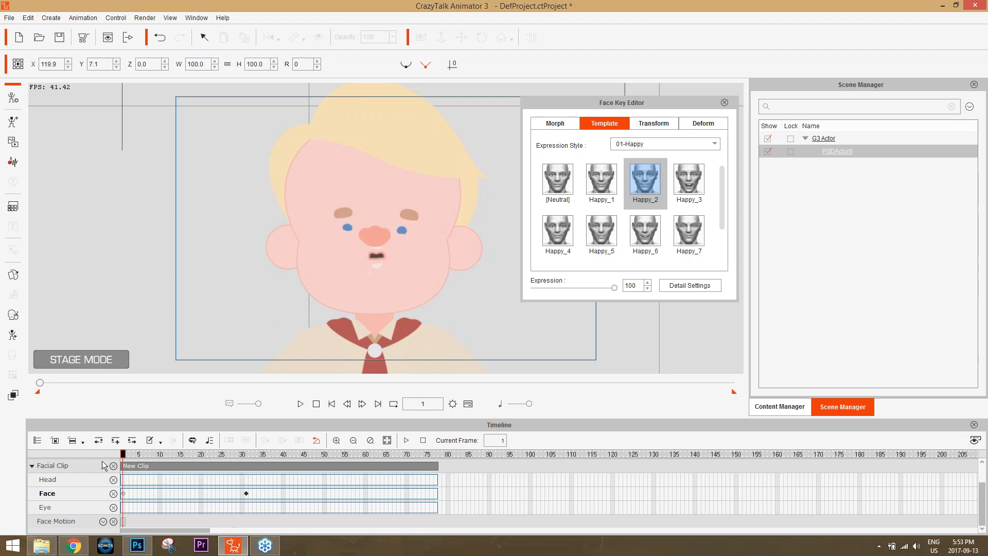
key(space)
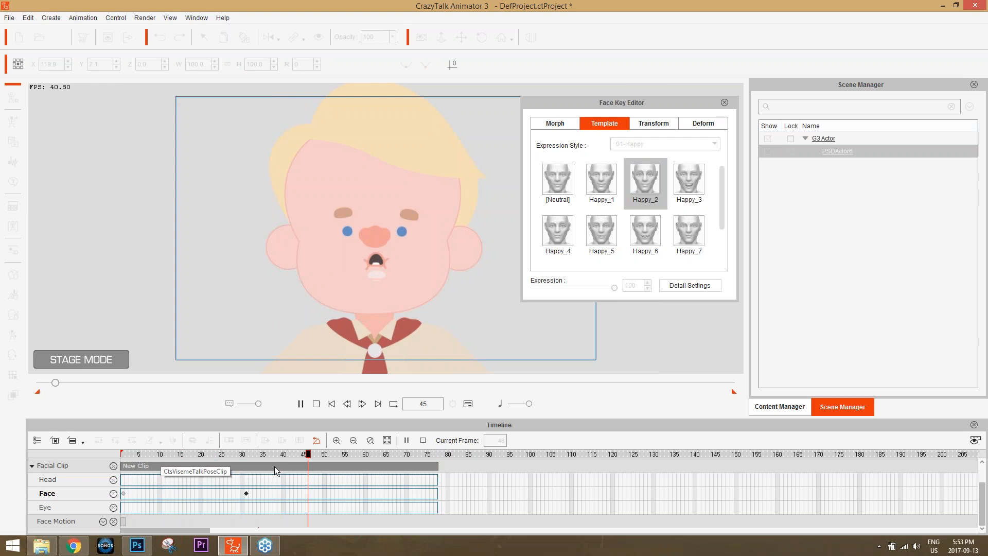
key(space)
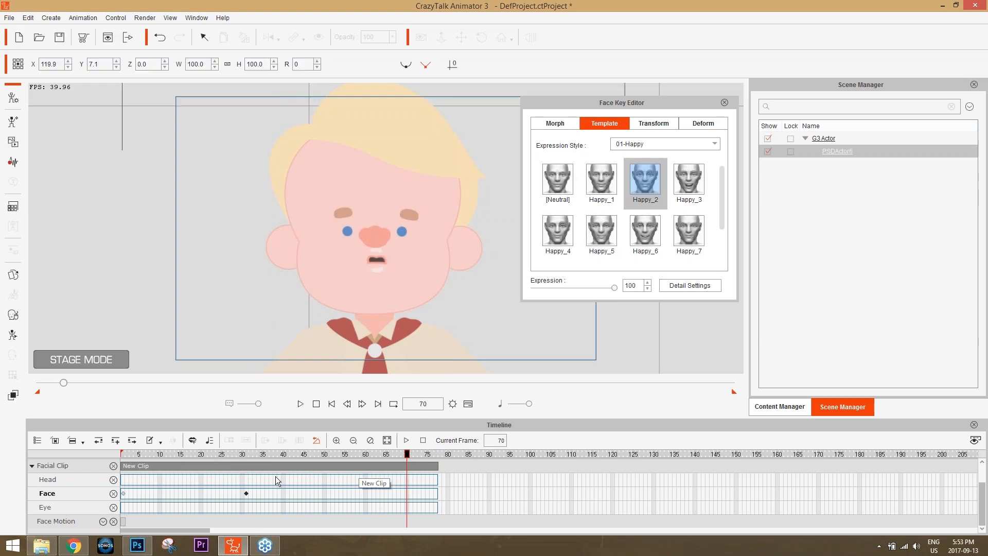
Duplicate the Face key near frame 31 to frame 72, and apply the Happy_5 expression at frame 82.
click(247, 493)
drag(319, 456, 418, 477)
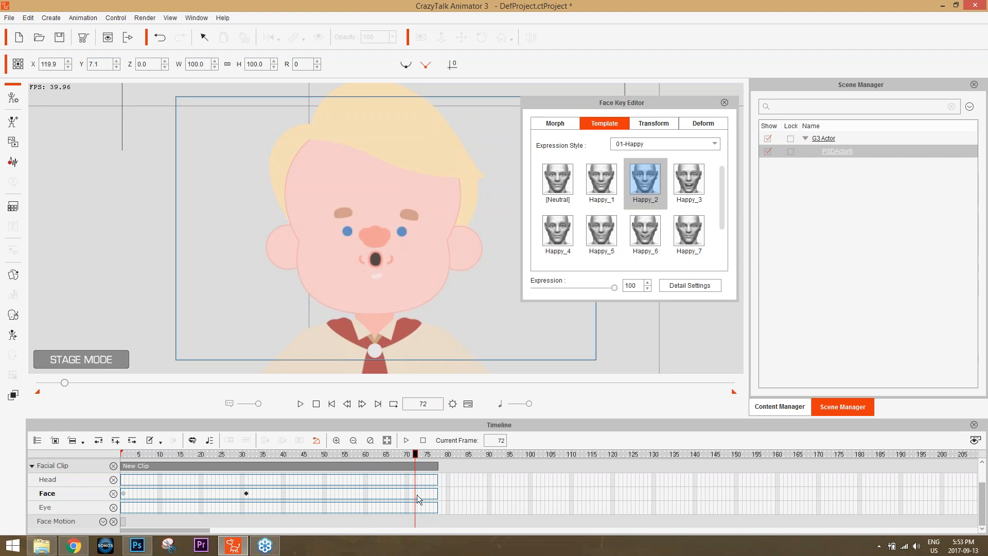
drag(415, 454, 455, 452)
click(601, 230)
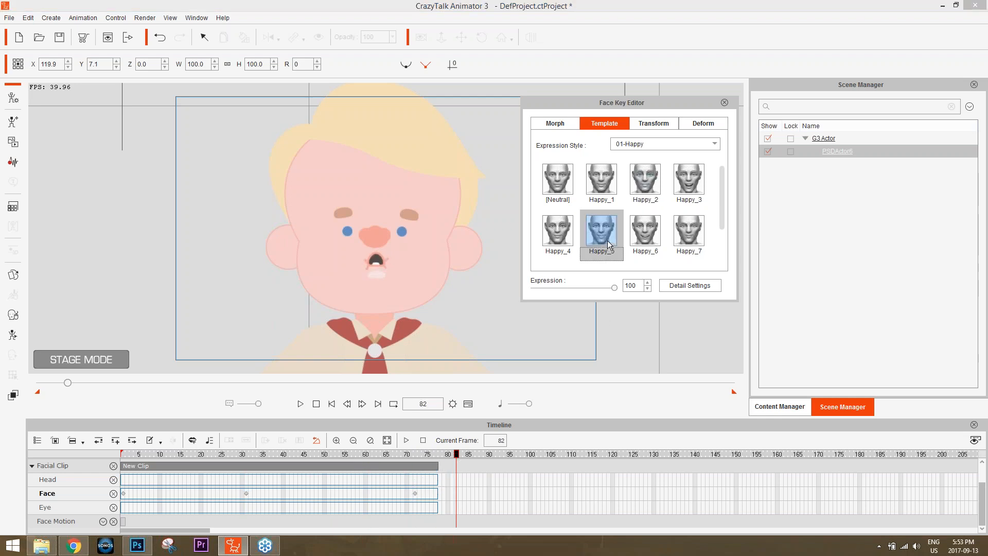
Play the keyed expressions from frame 1 and return to frame 82.
click(461, 456)
drag(463, 458, 100, 457)
key(space)
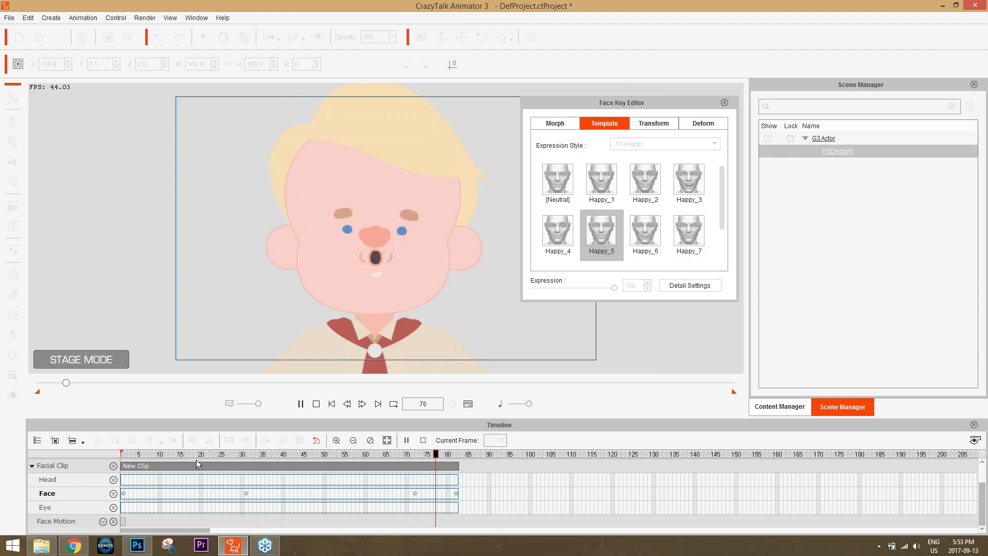
key(space)
drag(468, 455, 456, 454)
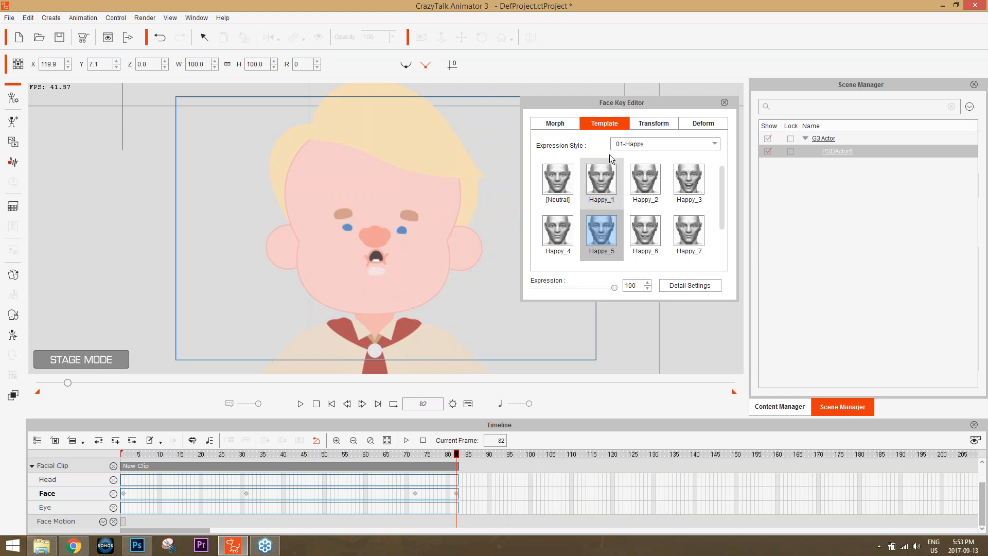
At frame 82, undo the Morph edit and try raising both eyebrows with Transform.
click(555, 123)
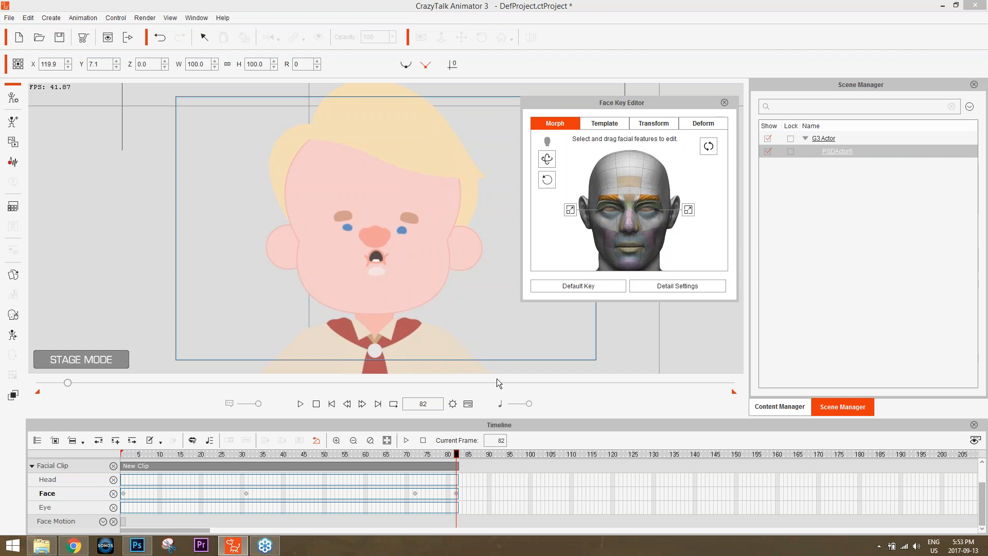
key(ctrl+z)
click(661, 126)
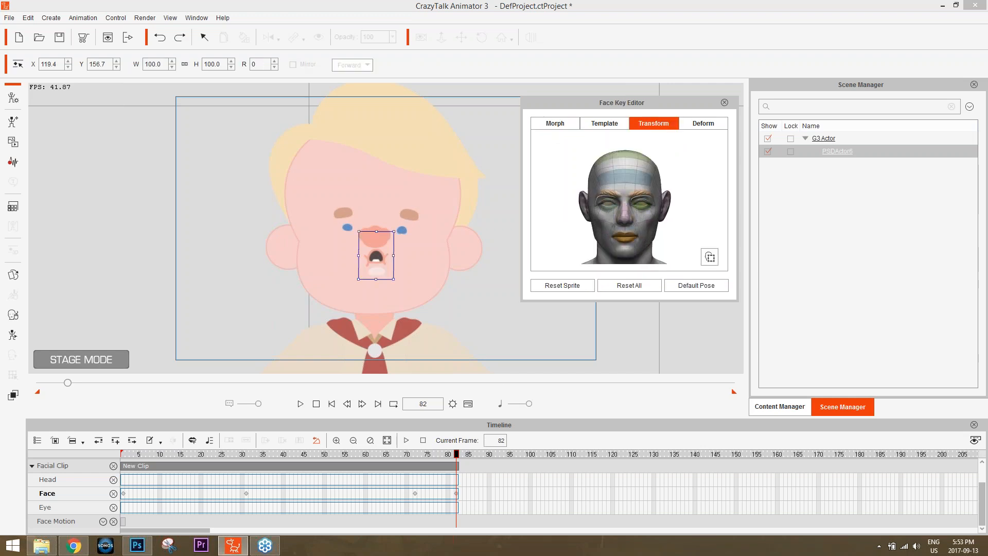
click(638, 198)
drag(638, 198, 639, 190)
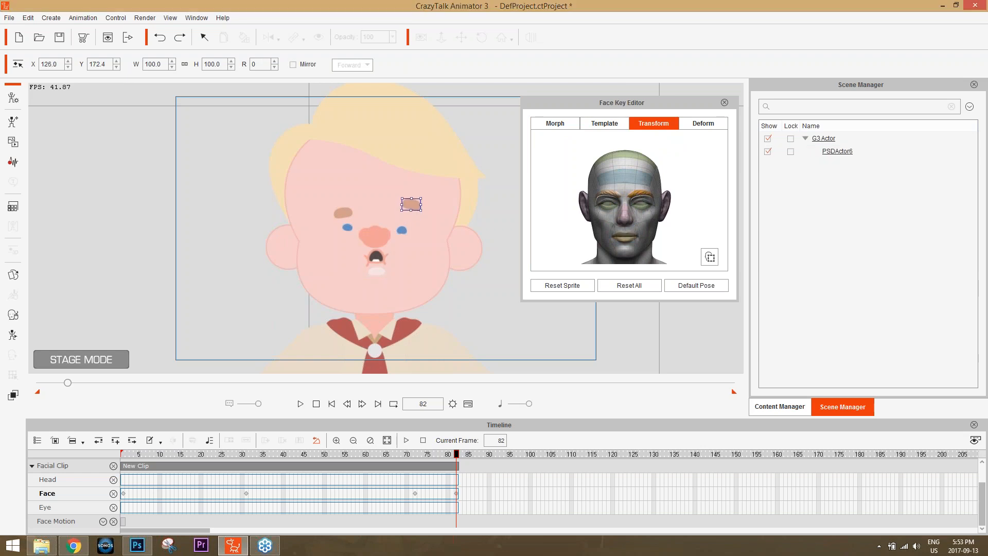
click(345, 212)
drag(344, 211, 344, 198)
Scrub back to frame 1 and on to frame 12, comparing the eyebrow motion with the Voice Clip and Facial Clip tracks.
mouse_move(311, 454)
mouse_down()
mouse_move(379, 457)
mouse_move(304, 461)
mouse_up()
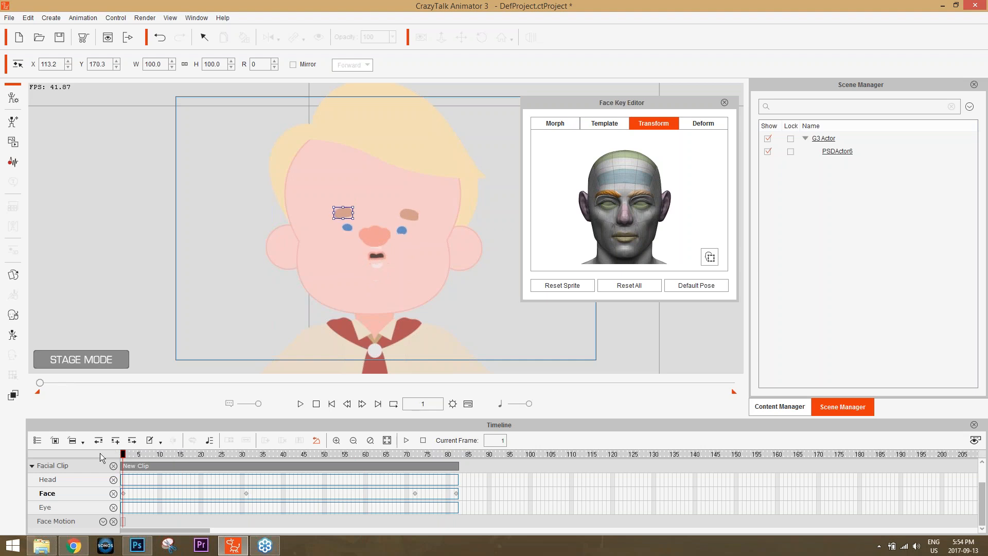
scroll(180, 495, up, 2)
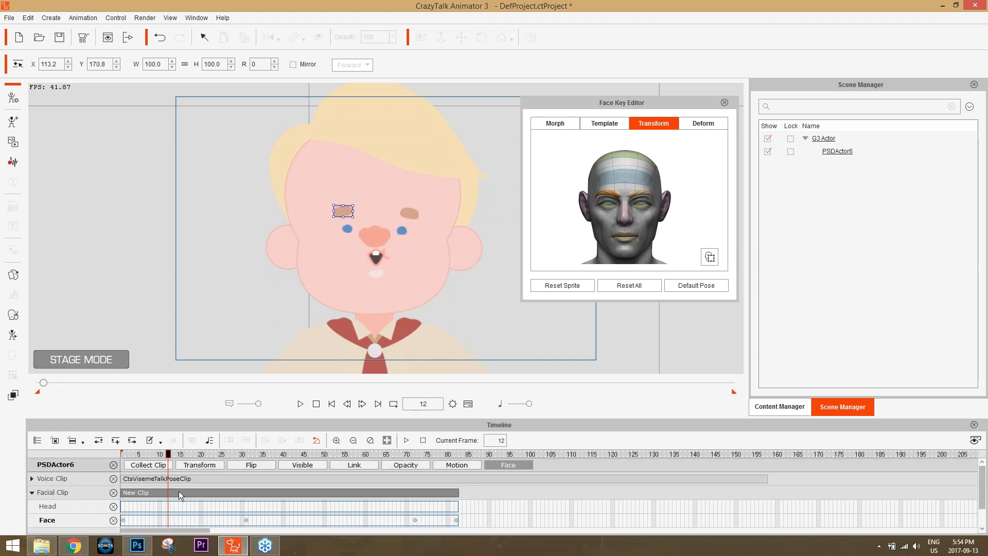
scroll(180, 495, down, 2)
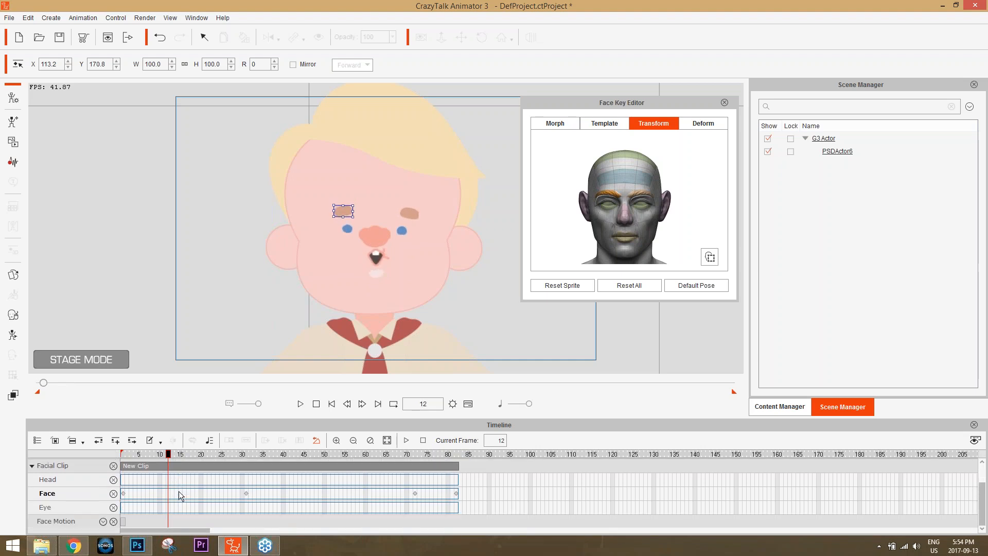
scroll(292, 497, up, 2)
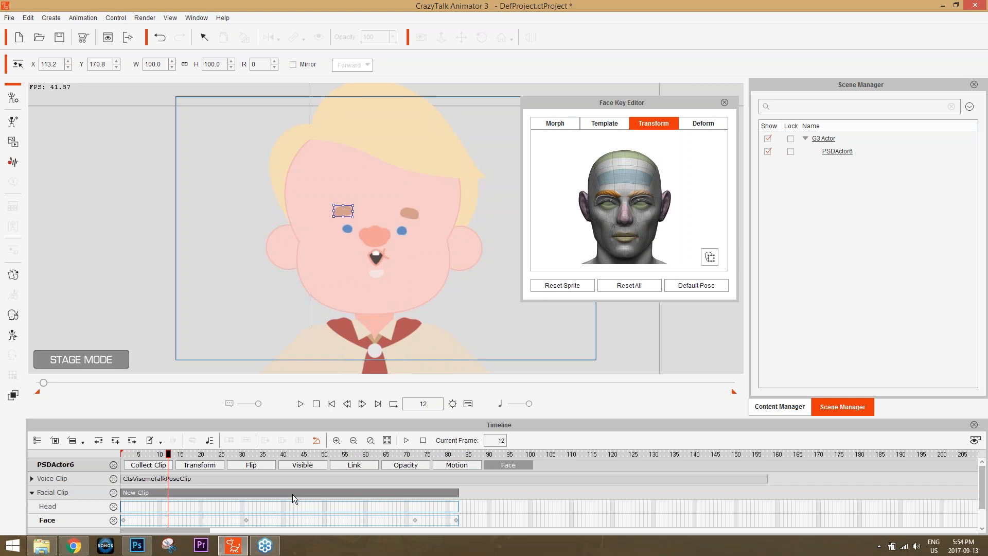
Return to frame 82 and review the Face Key Editor's Deform and Morph modes.
click(419, 455)
drag(419, 456, 457, 456)
click(708, 127)
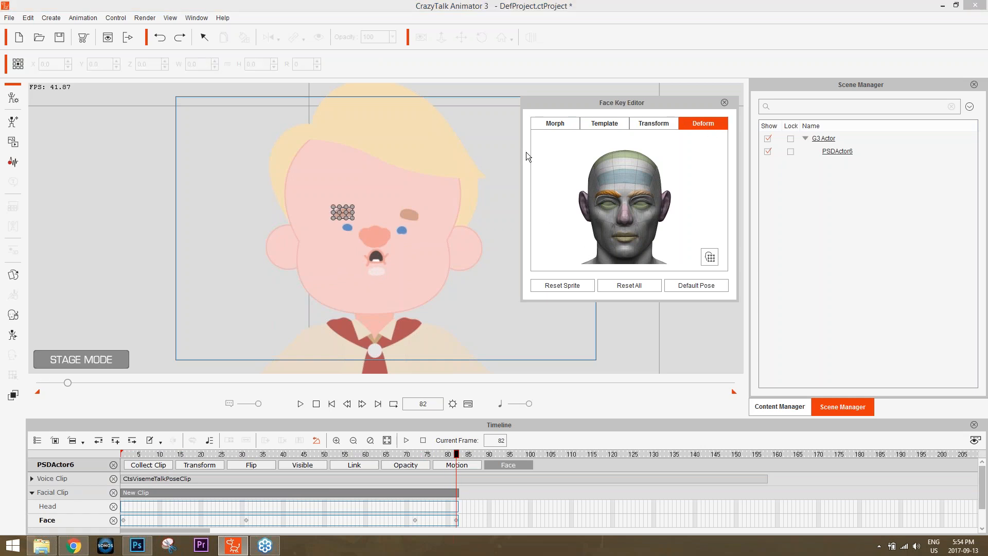
click(561, 122)
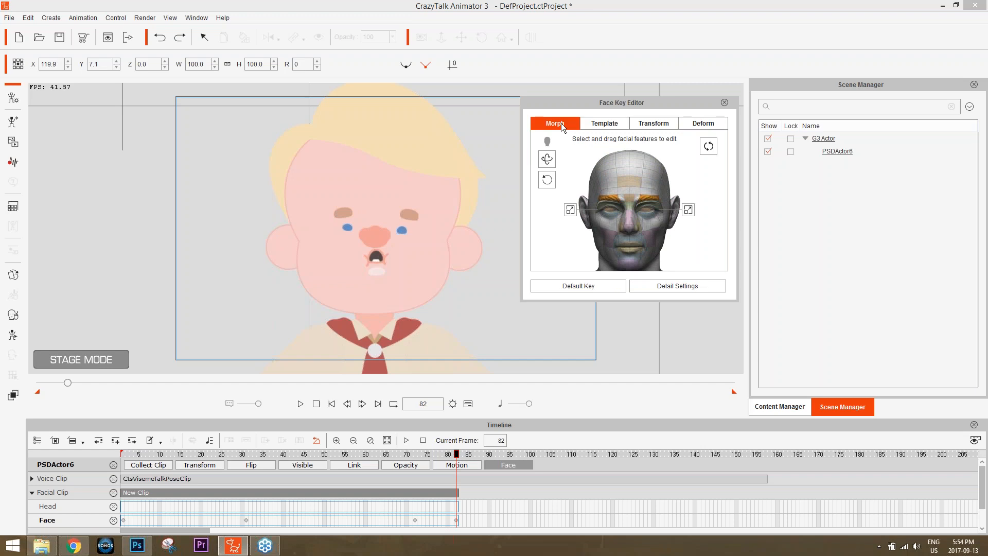
Apply the [Neutral] expression template at frame 90.
drag(460, 458, 488, 456)
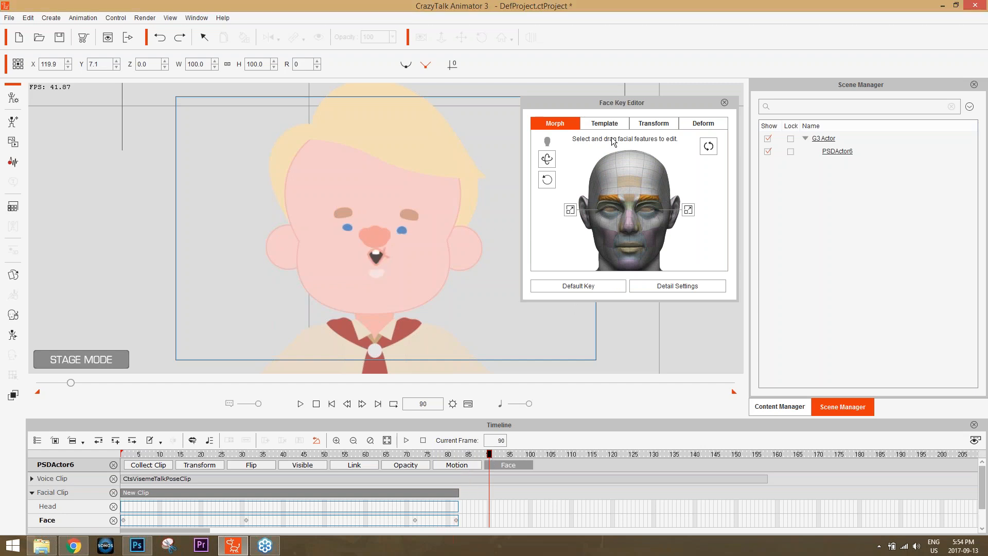
click(605, 123)
click(558, 180)
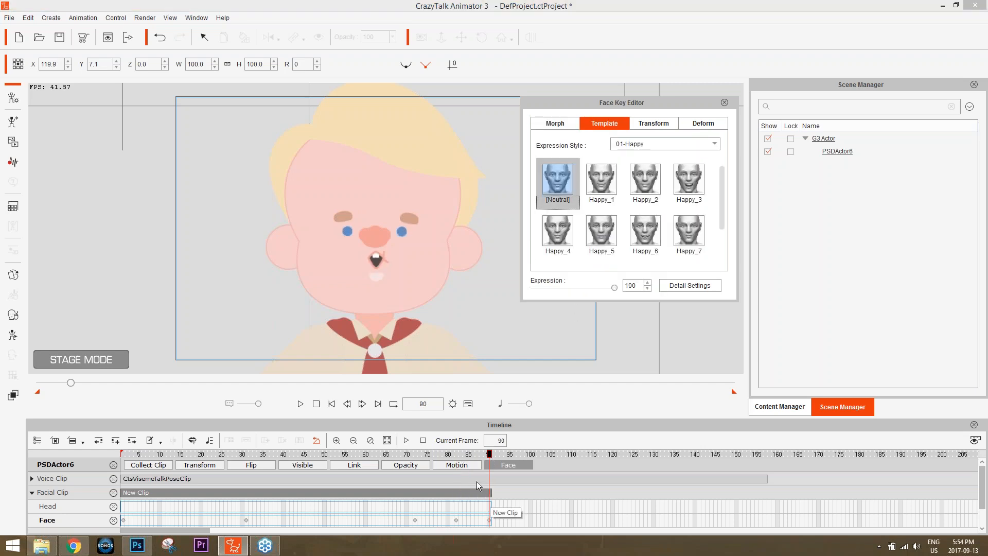
At frame 101, select the eyebrow above the character's right eye for Transform editing and look over the Facial Clip sub-tracks.
drag(489, 454, 535, 453)
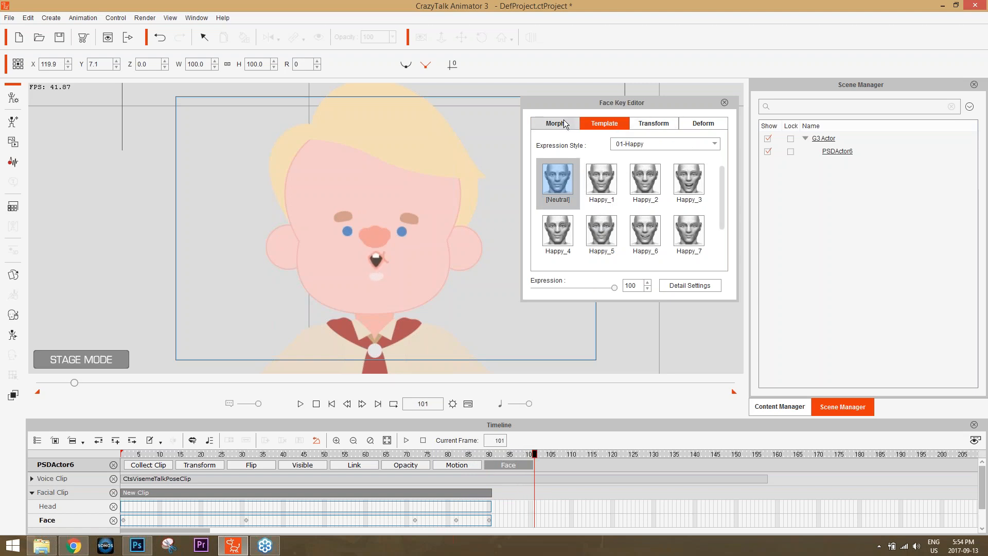
click(655, 123)
click(610, 199)
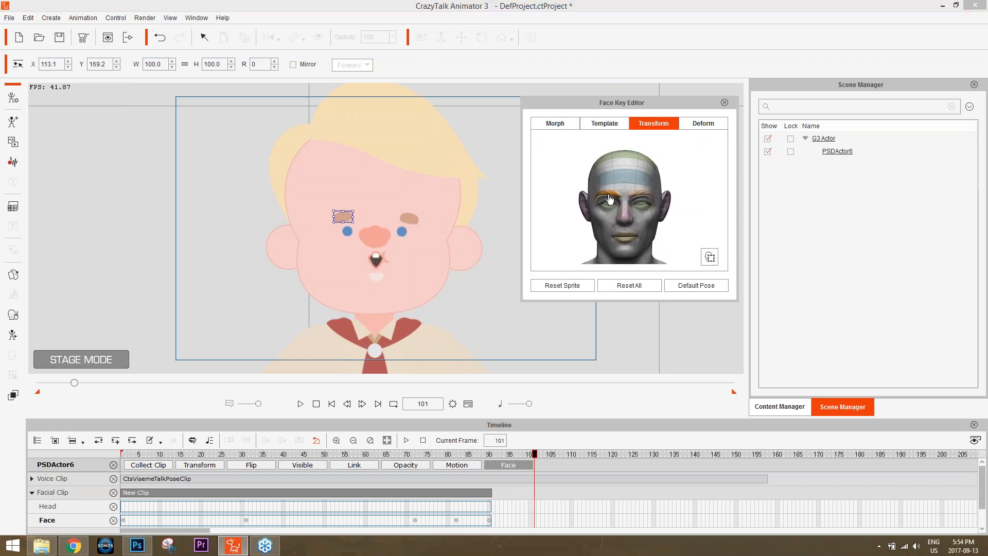
click(622, 285)
scroll(530, 495, down, 2)
scroll(537, 493, up, 2)
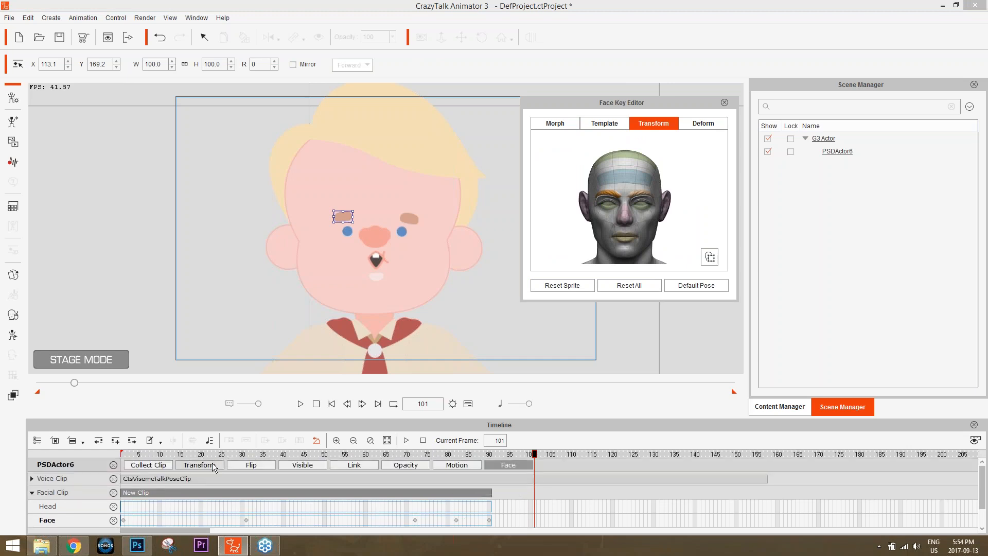
Raise the eyebrow above the character's right eye at frame 106, and reset all facial features at frame 116.
click(214, 465)
click(213, 465)
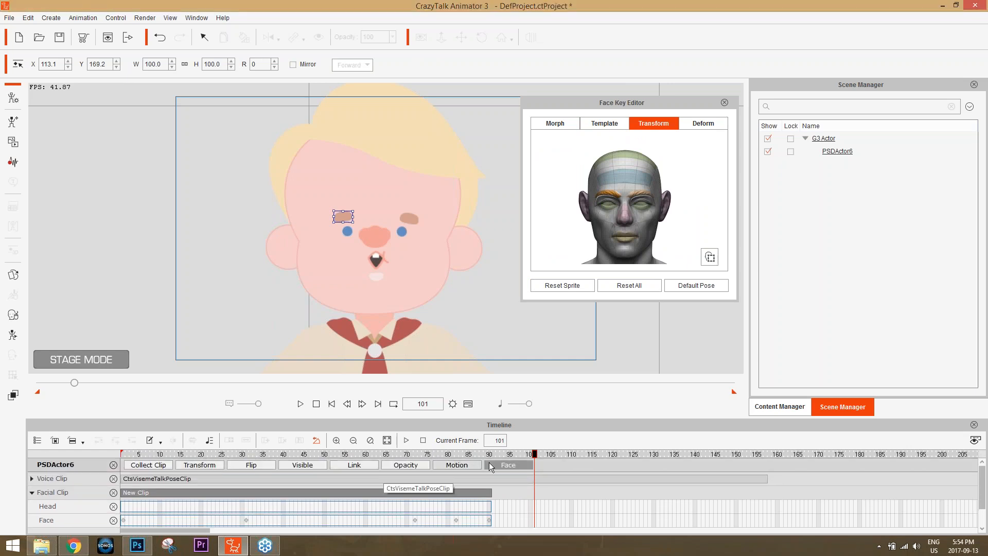
drag(539, 455, 556, 455)
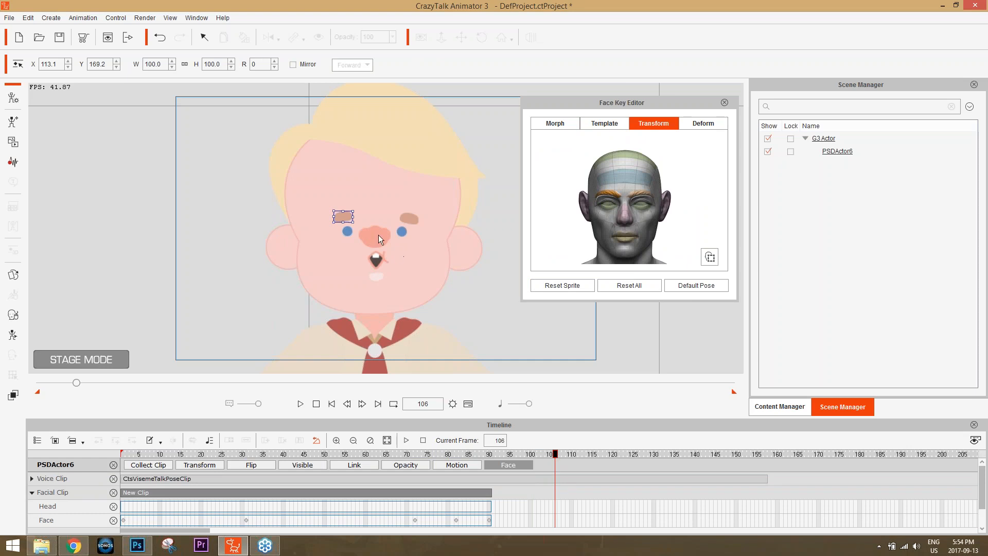
drag(343, 216, 345, 200)
drag(556, 455, 596, 455)
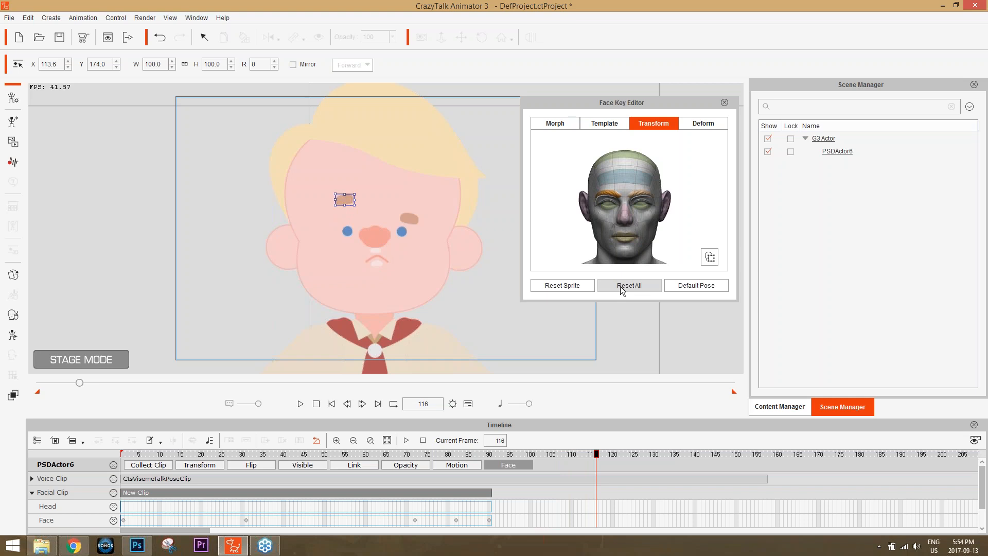
click(622, 287)
Return to frame 104 to check the eyebrow motion and look over the Facial Clip and Face Motion tracks.
click(547, 455)
mouse_move(545, 455)
mouse_down()
mouse_move(591, 455)
mouse_move(547, 452)
mouse_up()
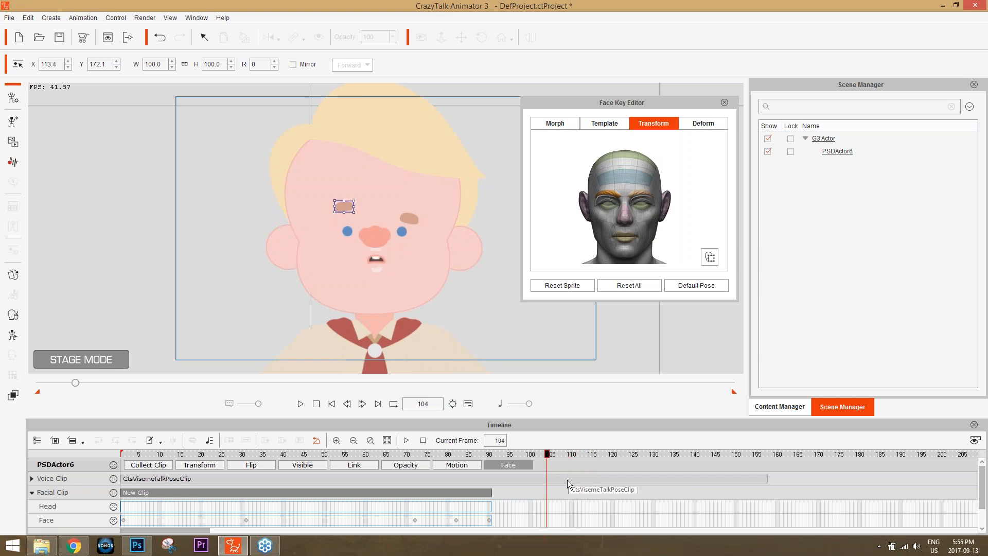
scroll(567, 480, down, 2)
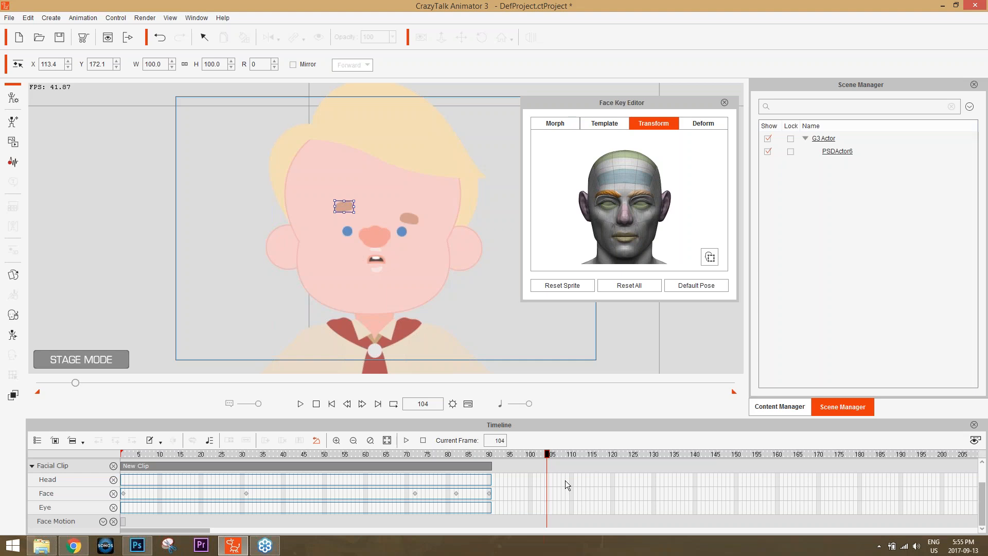
scroll(565, 480, up, 2)
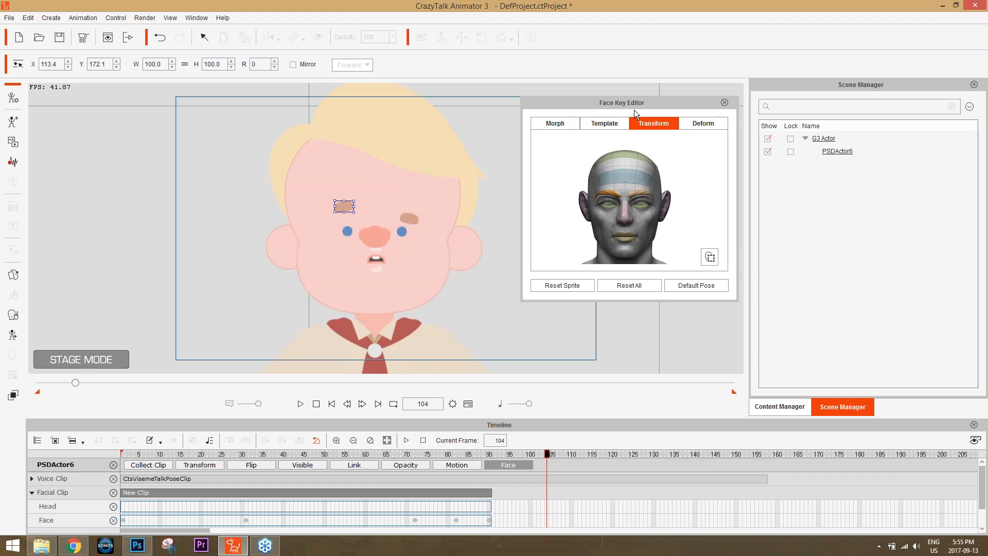
Close the Face Key Editor, delete the New Clip from the Facial Clip track, and return to frame 1.
click(724, 105)
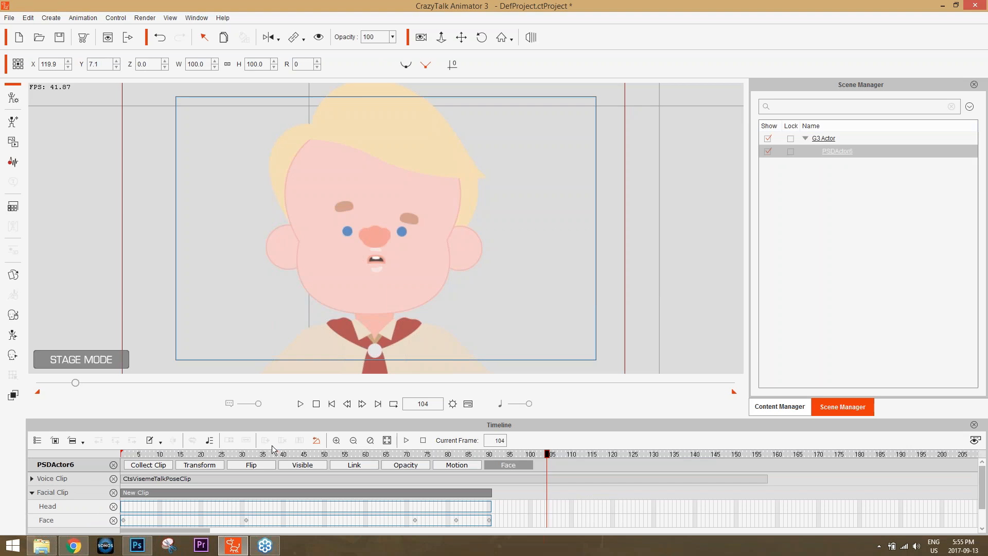
click(196, 491)
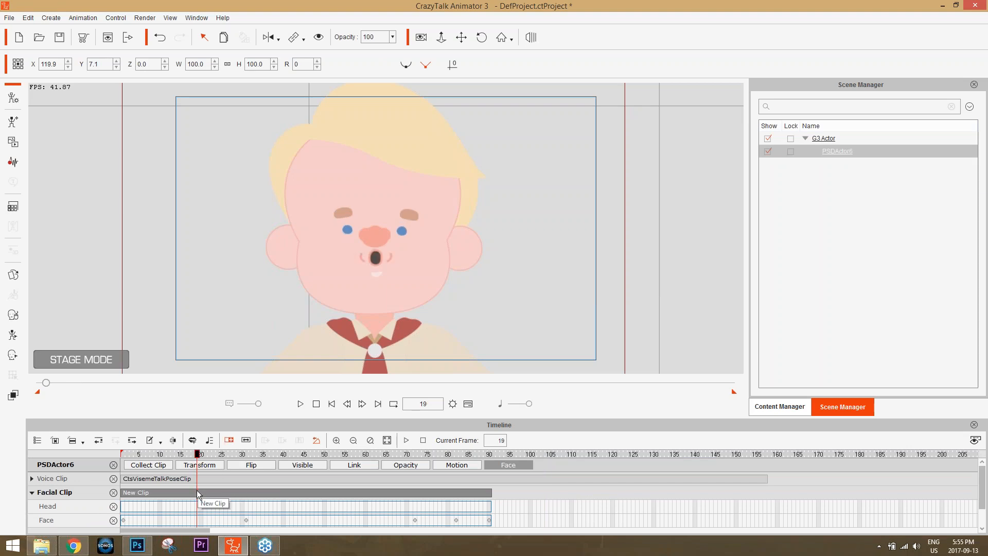
key(Delete)
click(151, 455)
drag(152, 456, 92, 455)
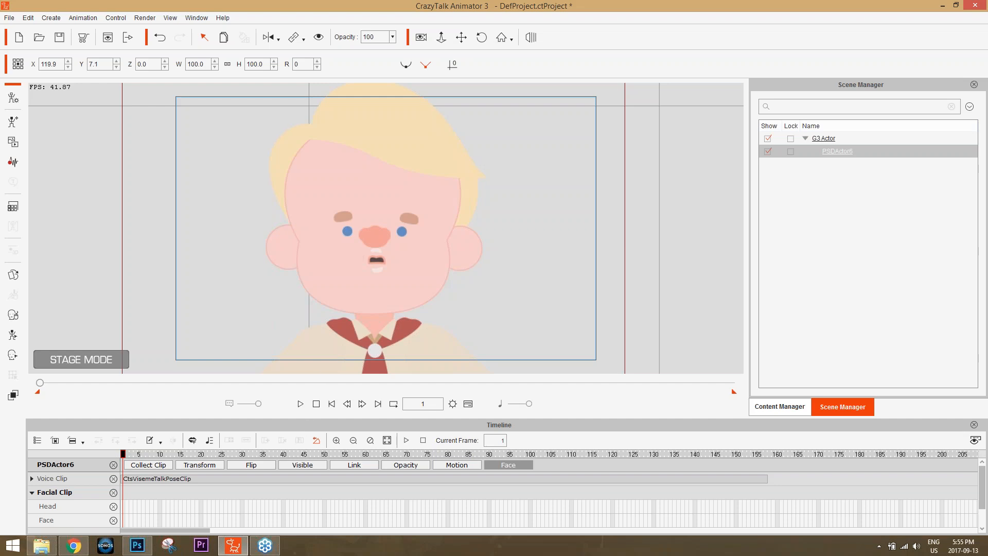
Use the Sprite Editor to key the SmileClose sprite for the left and right eyes at frame 20, and scrub to check the change.
click(13, 275)
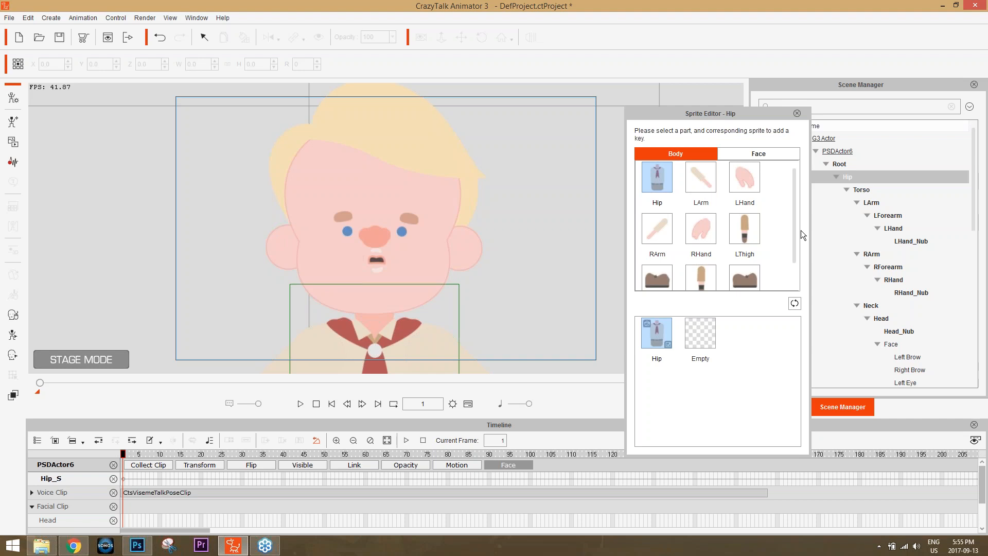
click(402, 232)
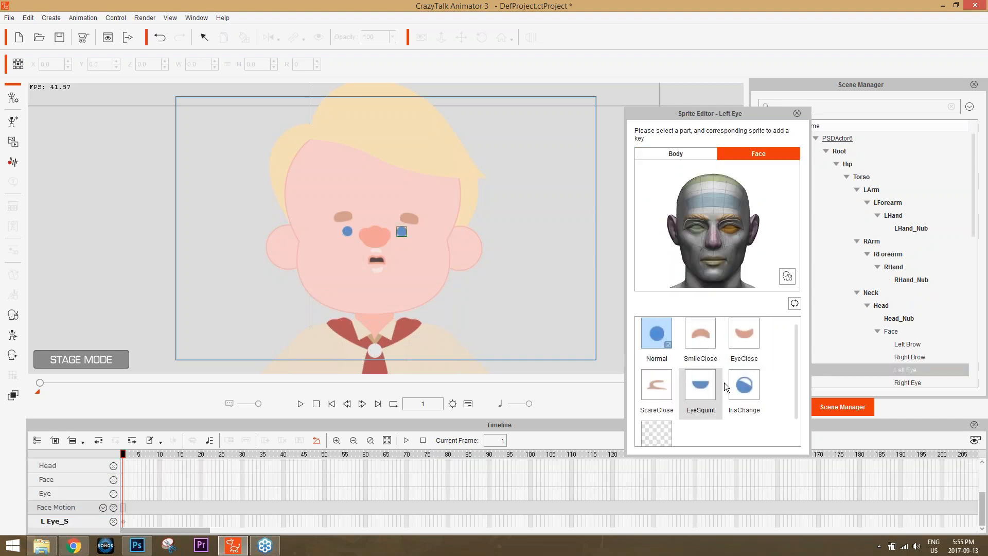
drag(189, 454, 200, 454)
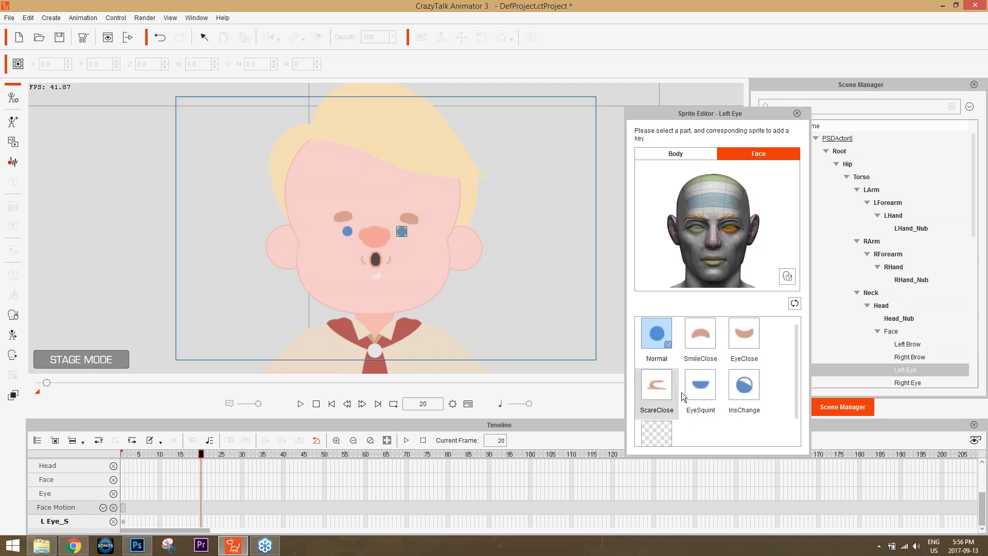
click(699, 340)
click(695, 229)
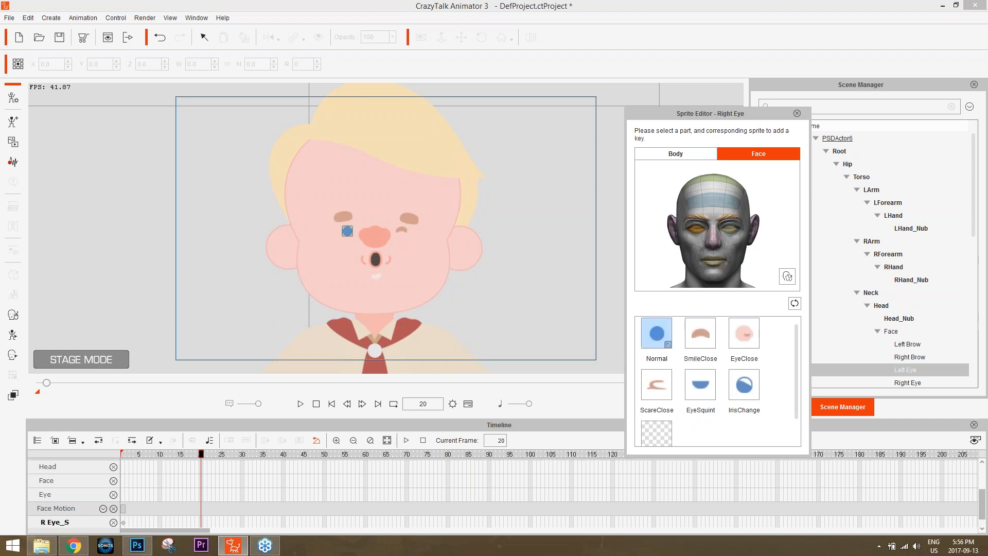
click(698, 330)
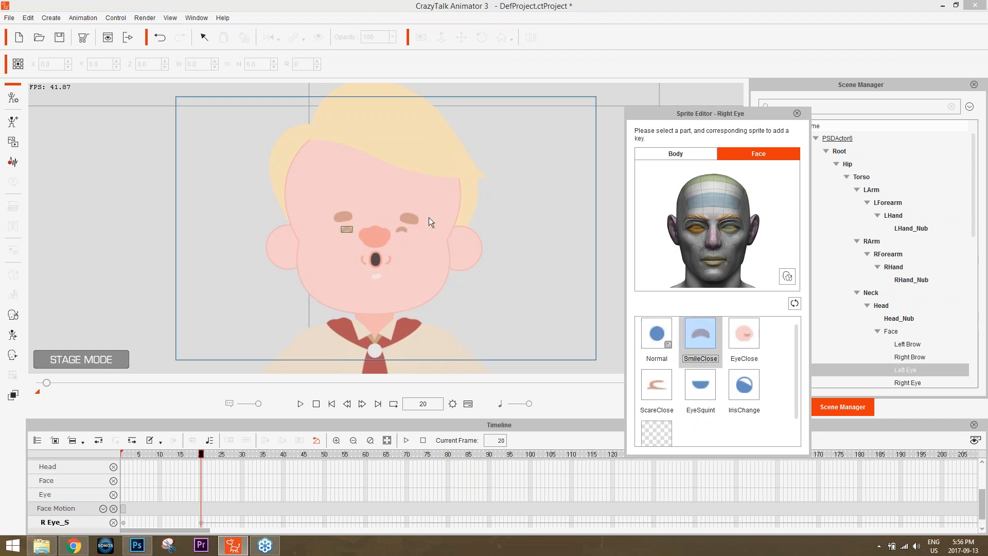
click(409, 217)
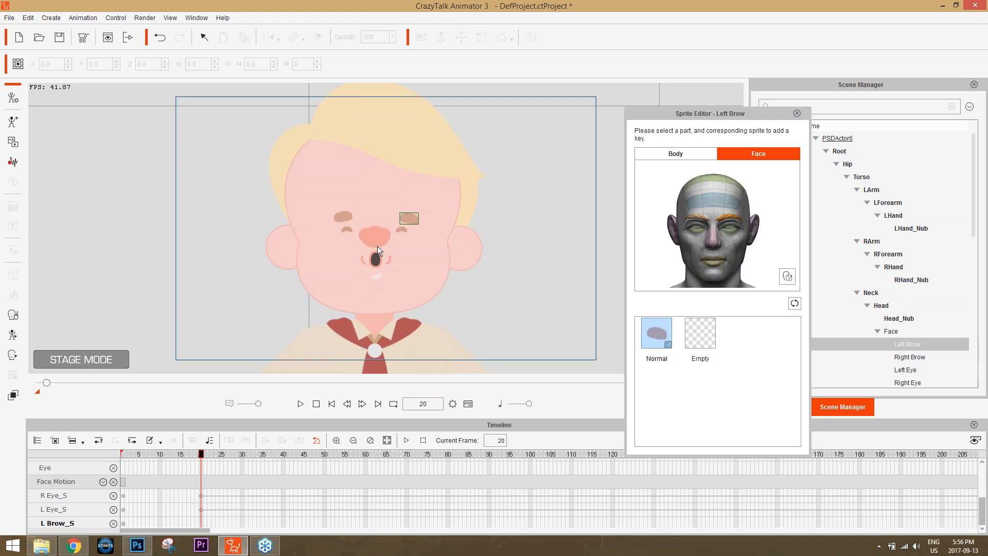
drag(203, 453, 190, 456)
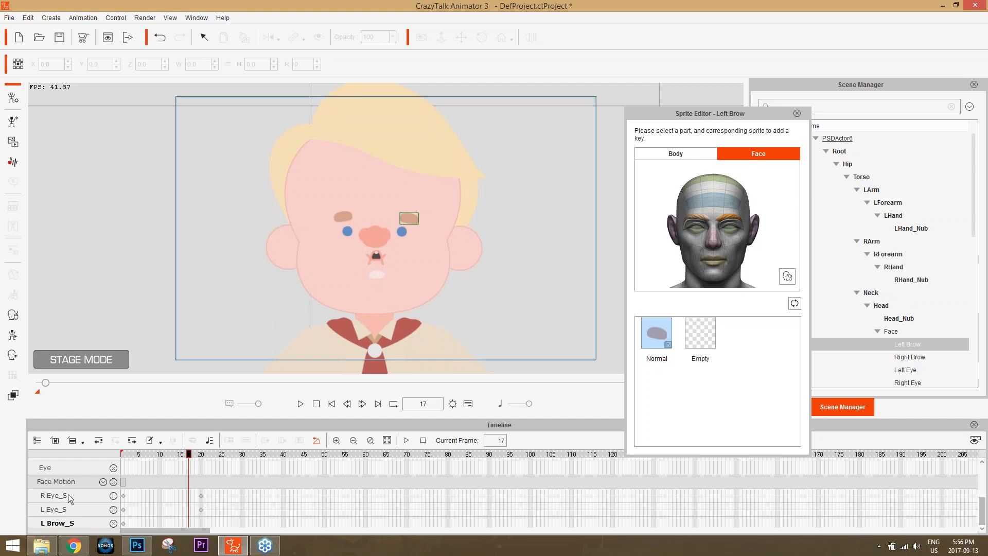
click(203, 453)
Key the Normal sprite for the left and right eyes at frame 36.
drag(204, 454, 266, 456)
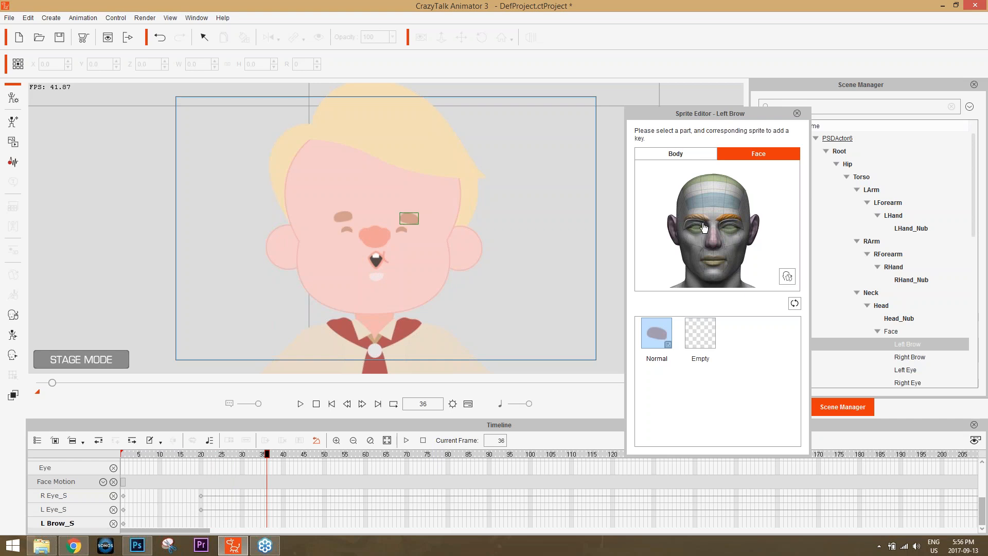
click(731, 230)
click(661, 329)
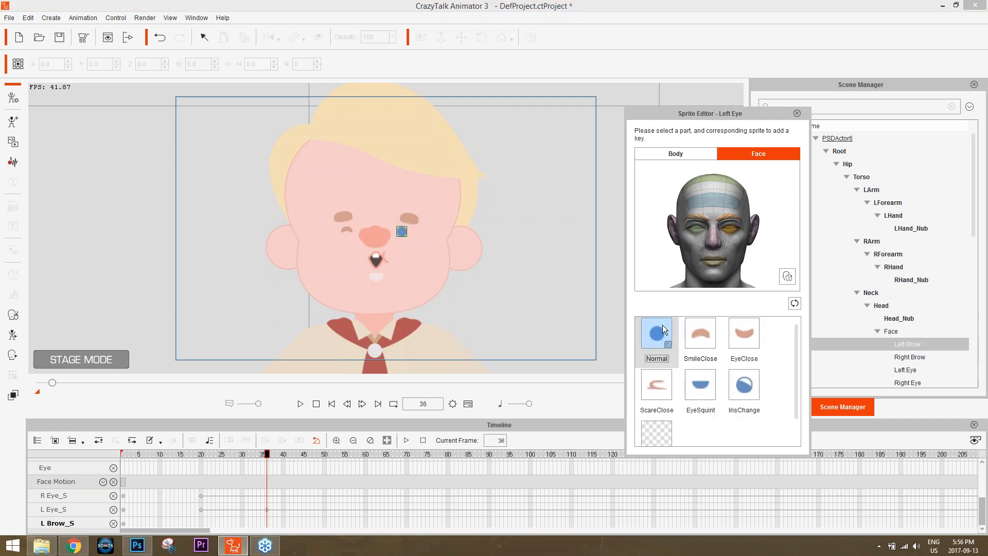
click(691, 230)
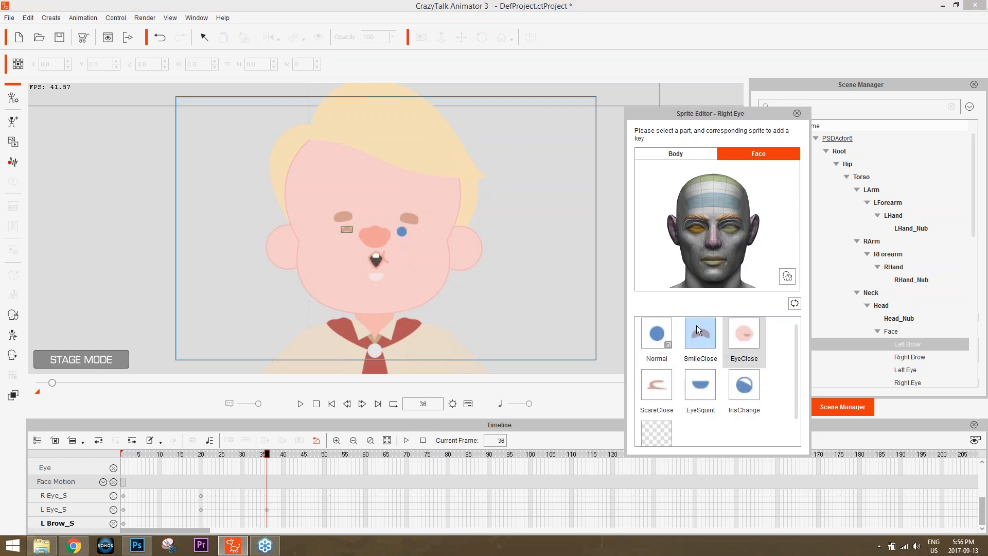
click(656, 334)
Scrub through the first blink and key the SmileClose sprite for the right and left eyes at frame 82.
drag(201, 456, 467, 433)
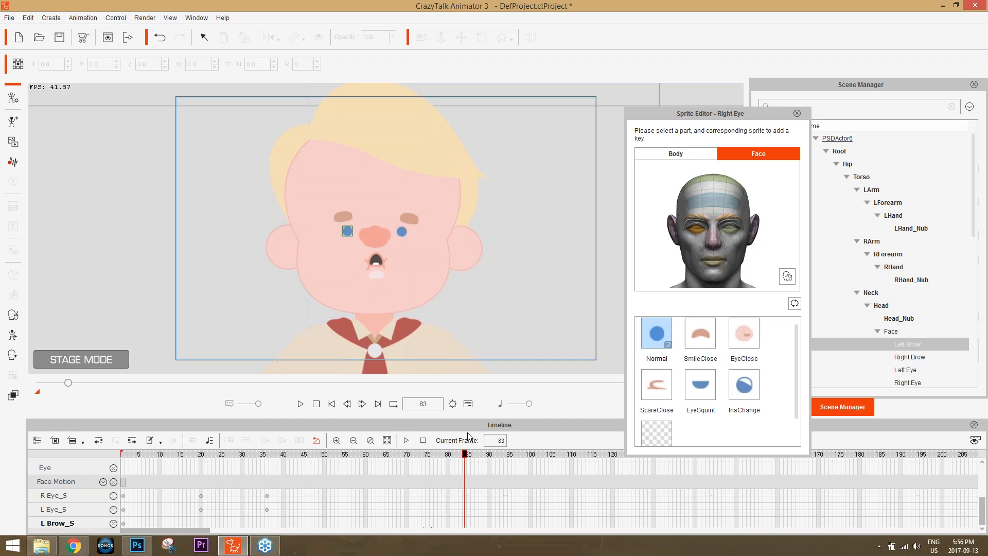
click(455, 454)
click(698, 342)
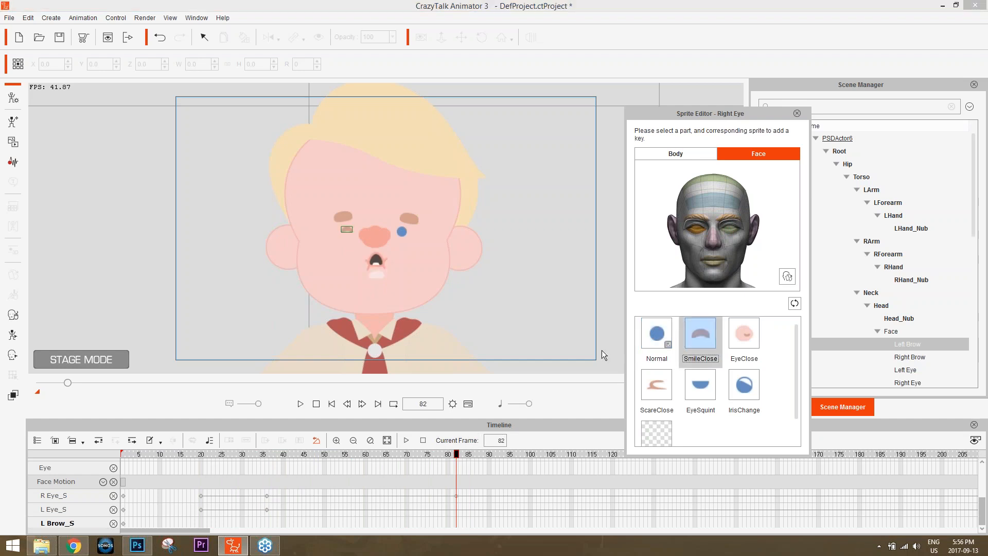
click(731, 231)
click(699, 343)
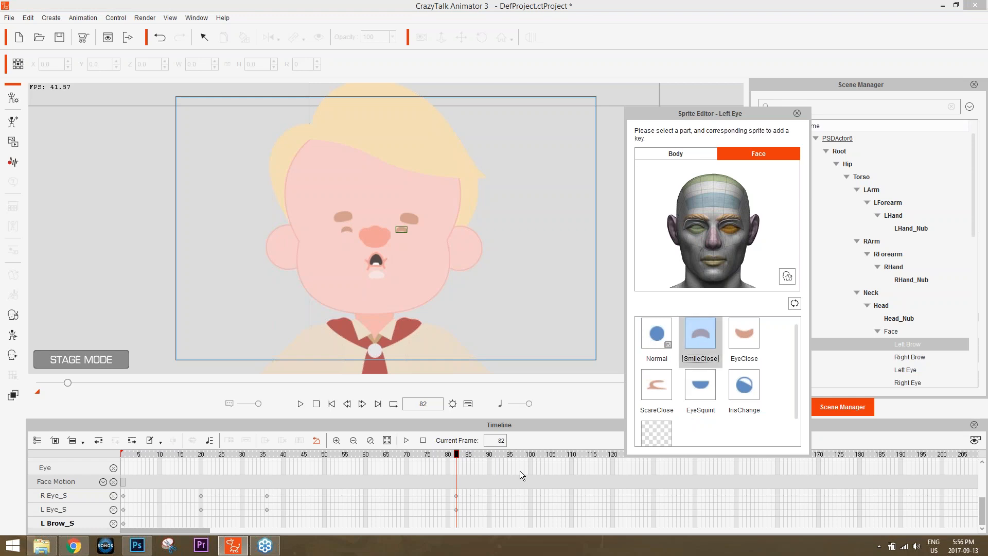
Key the Normal sprite for both eyes at frame 112, scrub through the second eye closure, and close the Sprite Editor.
drag(457, 460, 580, 453)
click(656, 339)
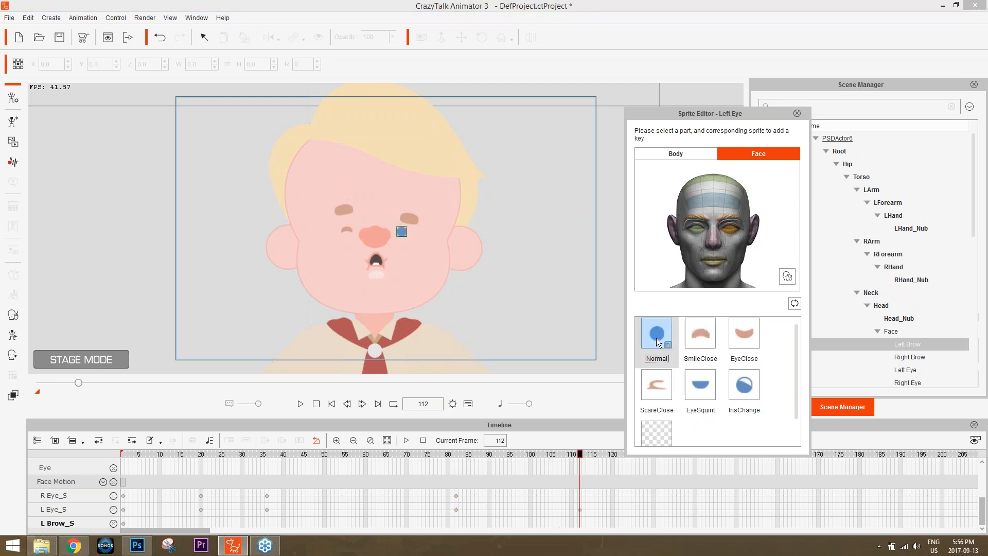
click(687, 237)
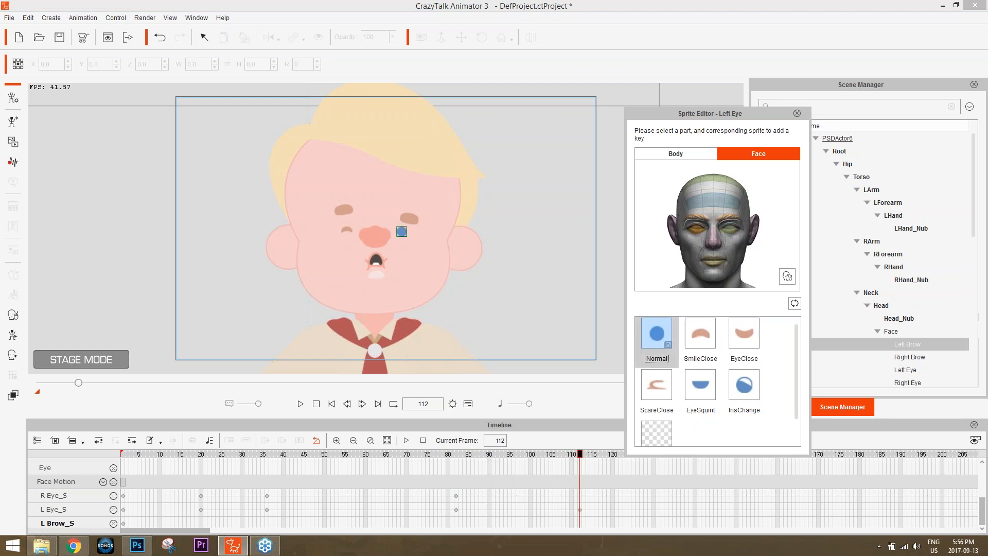
click(657, 341)
drag(446, 458, 541, 401)
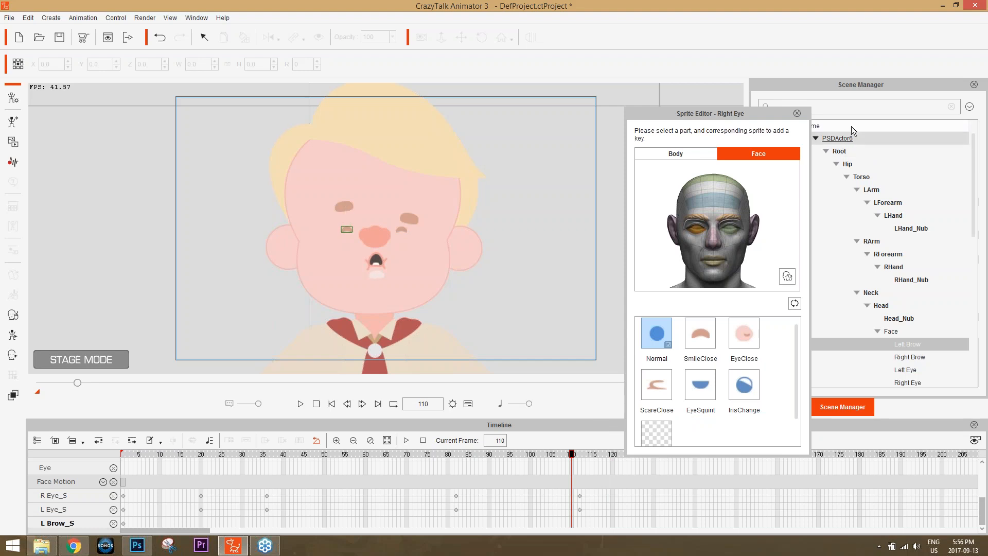
click(797, 113)
Open the Face Puppet at frame 1, clear all solo feature selections, and enable only the positional head movement.
drag(160, 452, 94, 458)
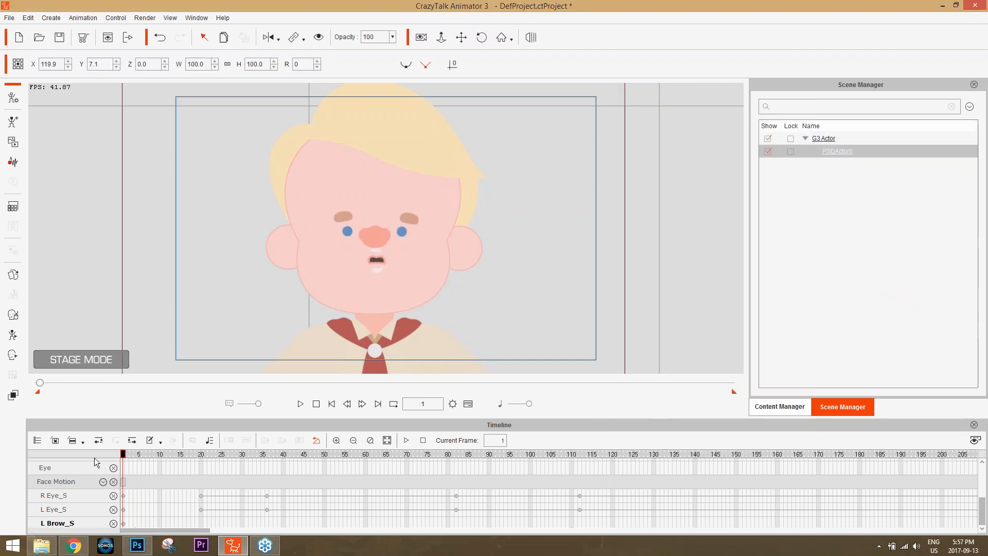
click(13, 315)
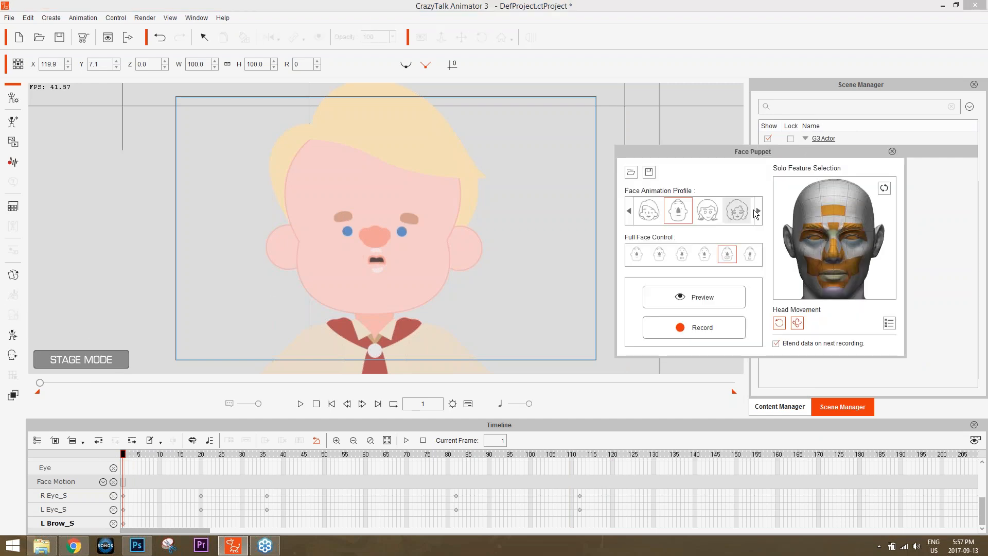
click(884, 189)
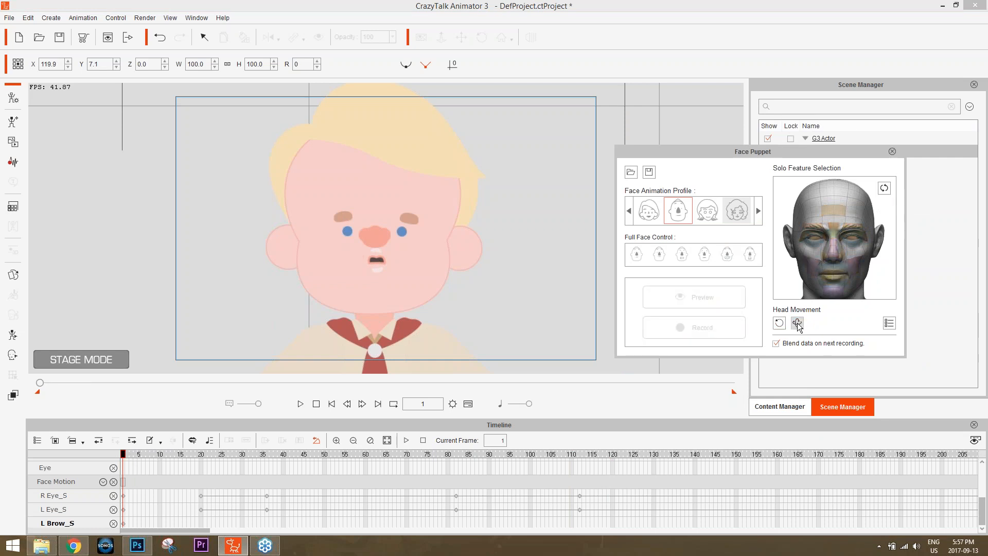
click(797, 323)
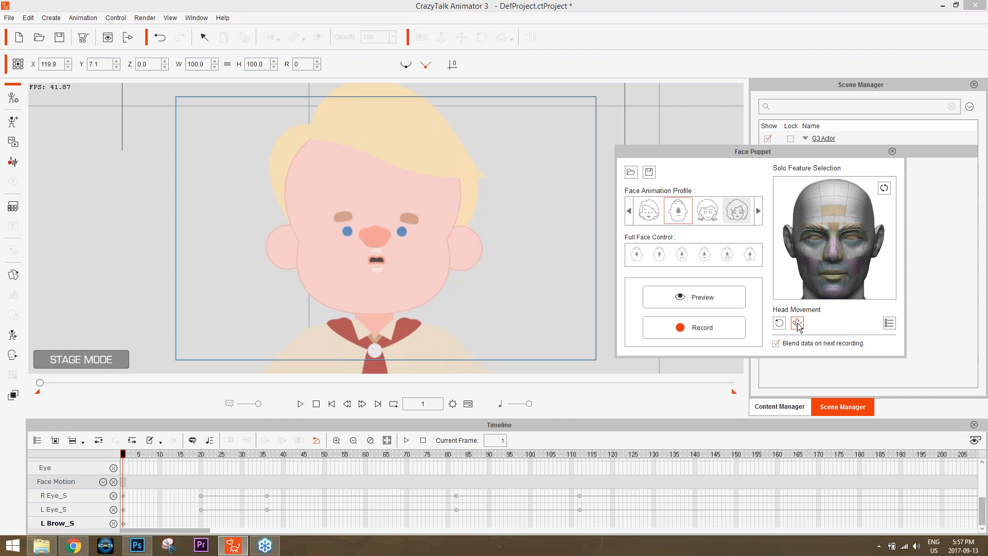
Preview the puppeted head movement, and record it from frame 1 to frame 182.
key(space)
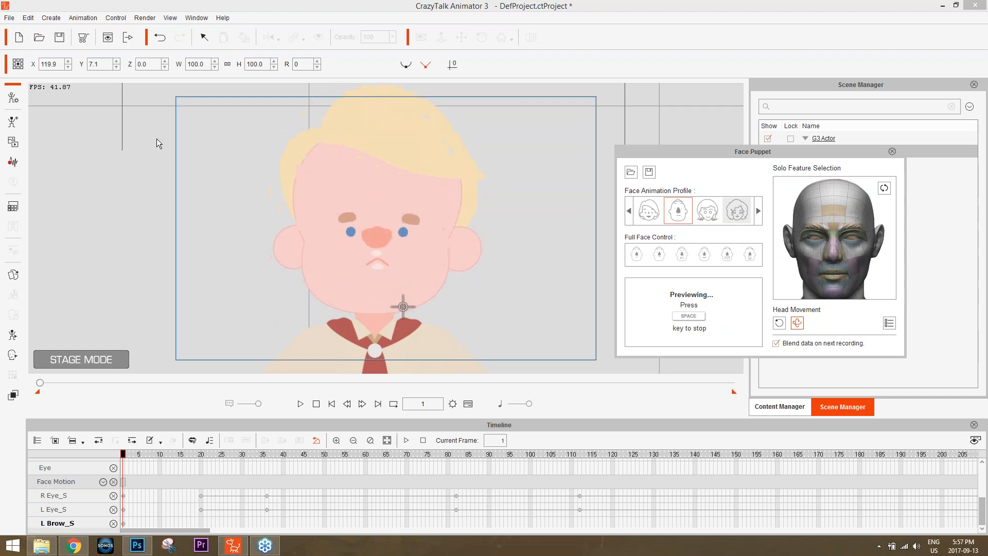
key(space)
click(709, 329)
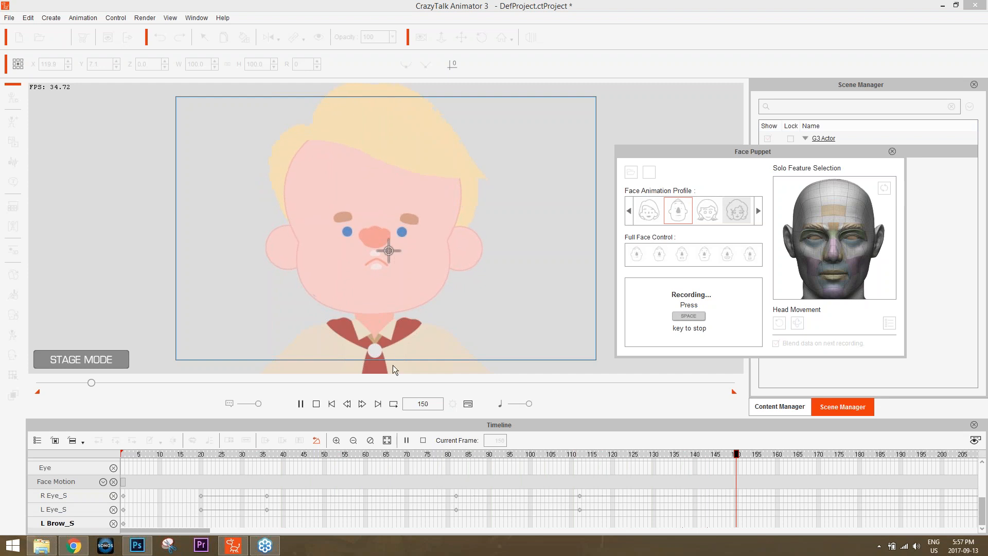
key(space)
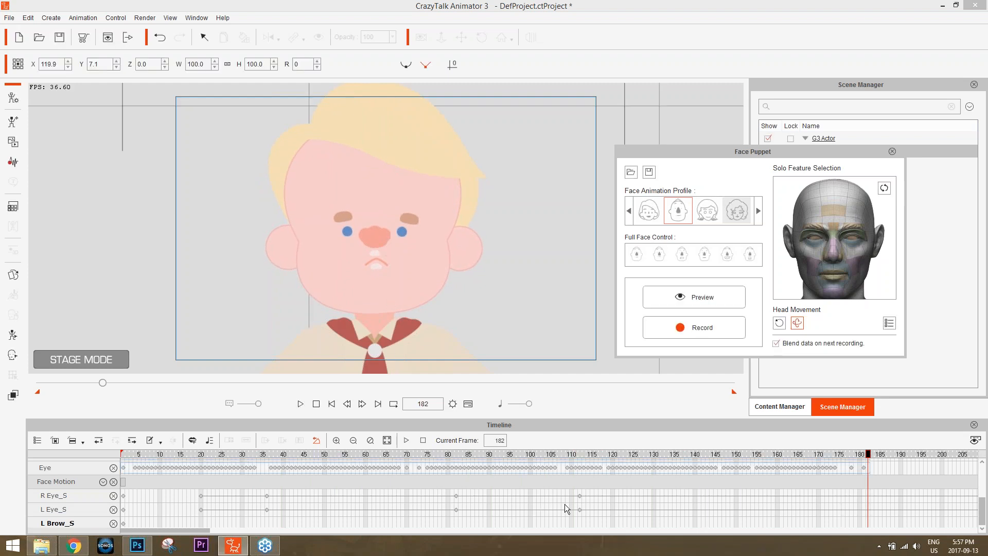
Collapse the Facial Clip track and play back the recorded head movement against the Voice Clip.
scroll(413, 470, up, 4)
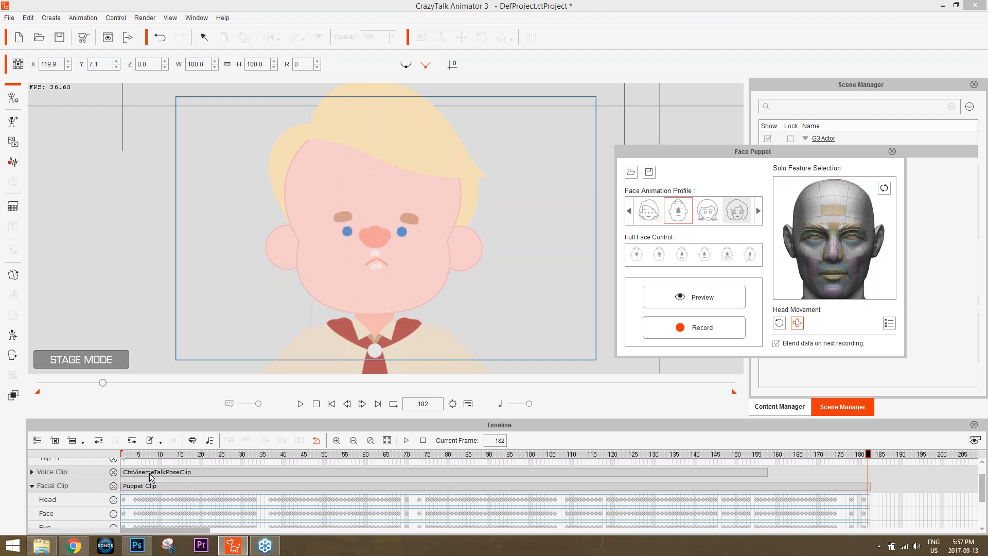
click(33, 486)
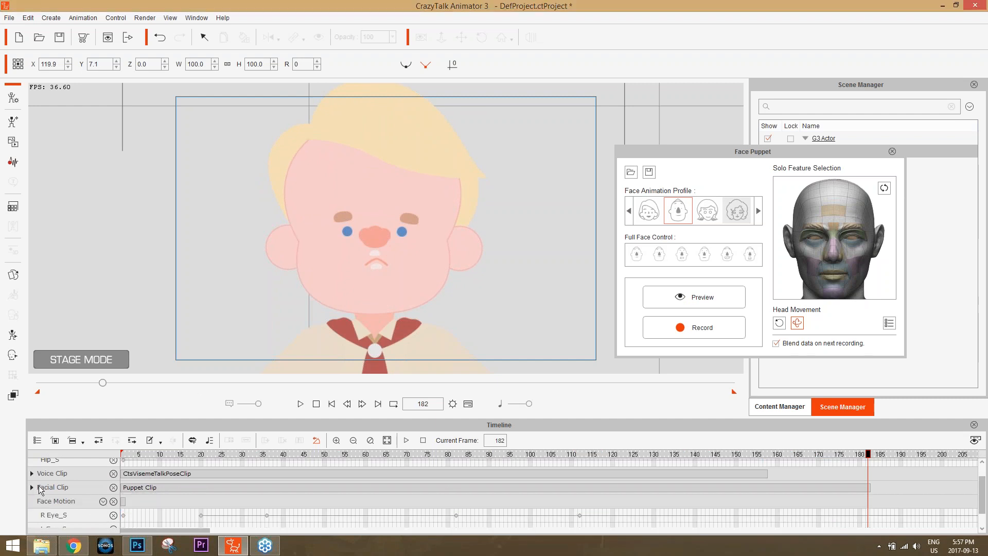
click(301, 404)
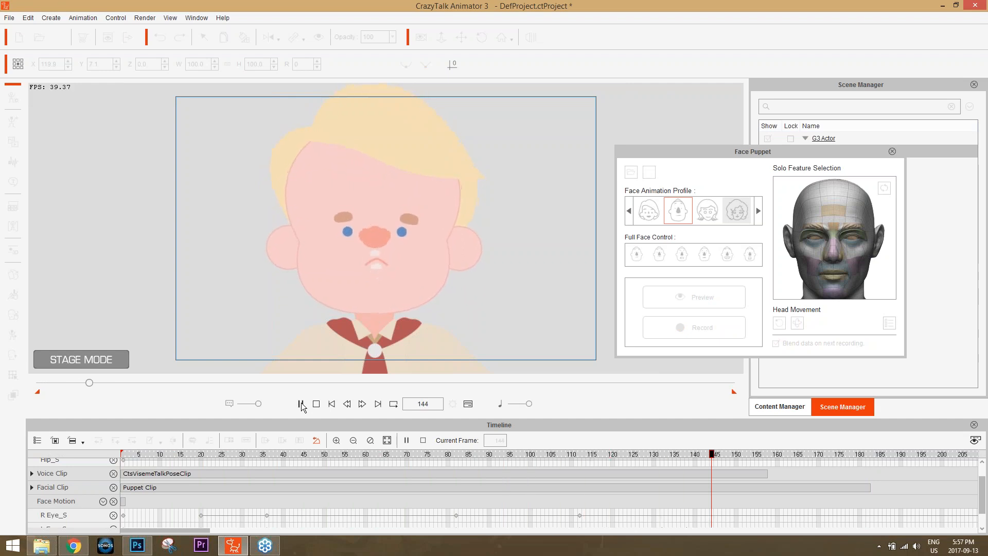
Stop the playback of the recorded head movement and close the Face Puppet.
key(space)
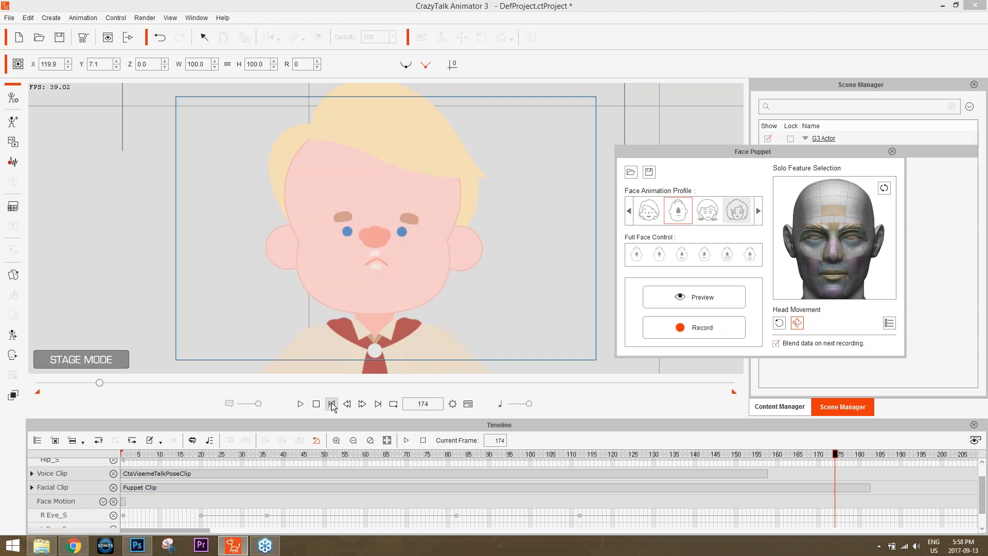
click(891, 152)
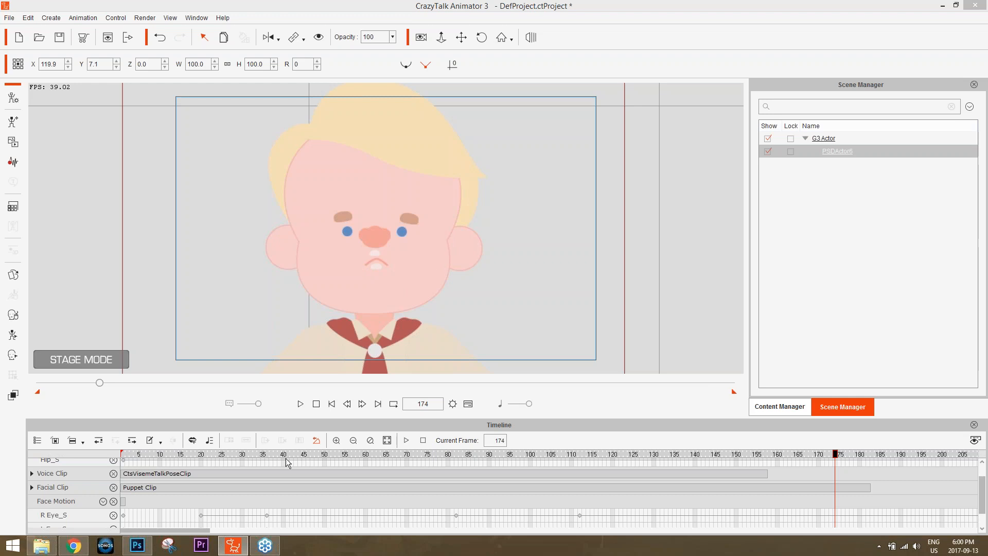
click(137, 546)
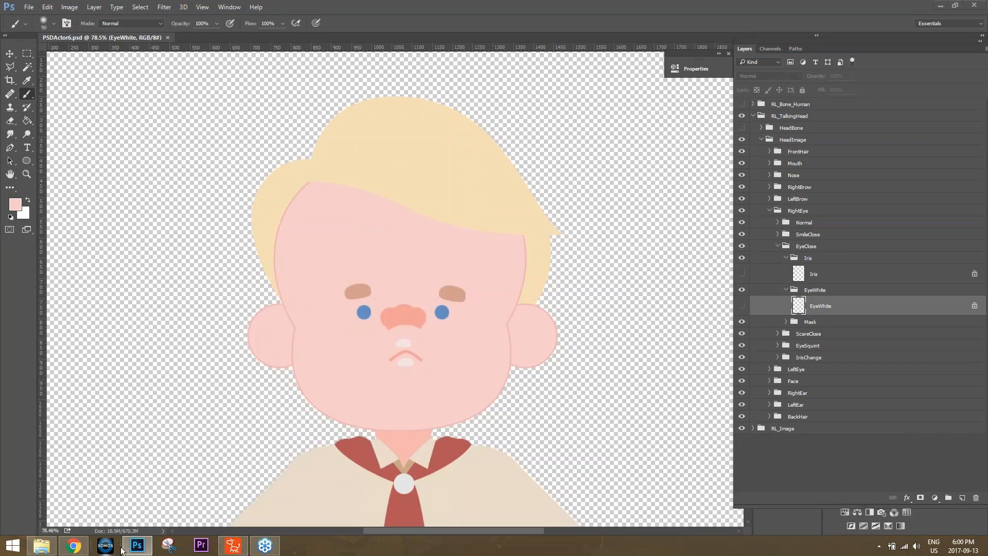
click(233, 547)
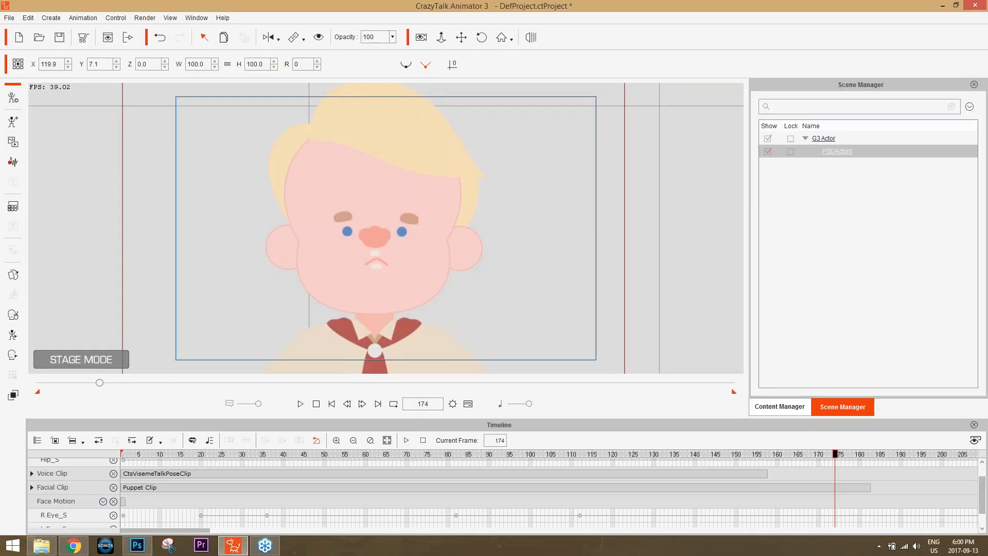
Open the scout boy character in Composer mode with its head in close view.
click(14, 100)
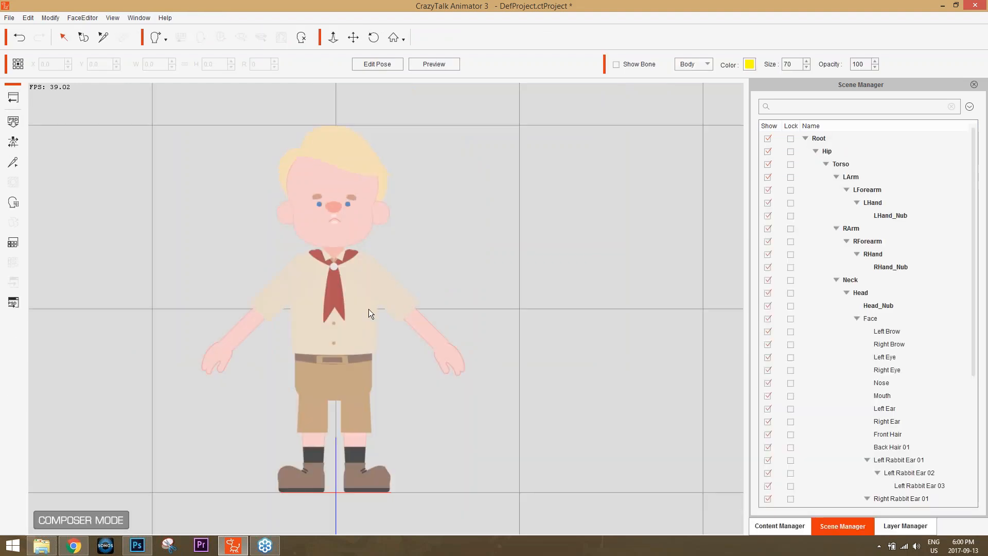
scroll(372, 237, up, 5)
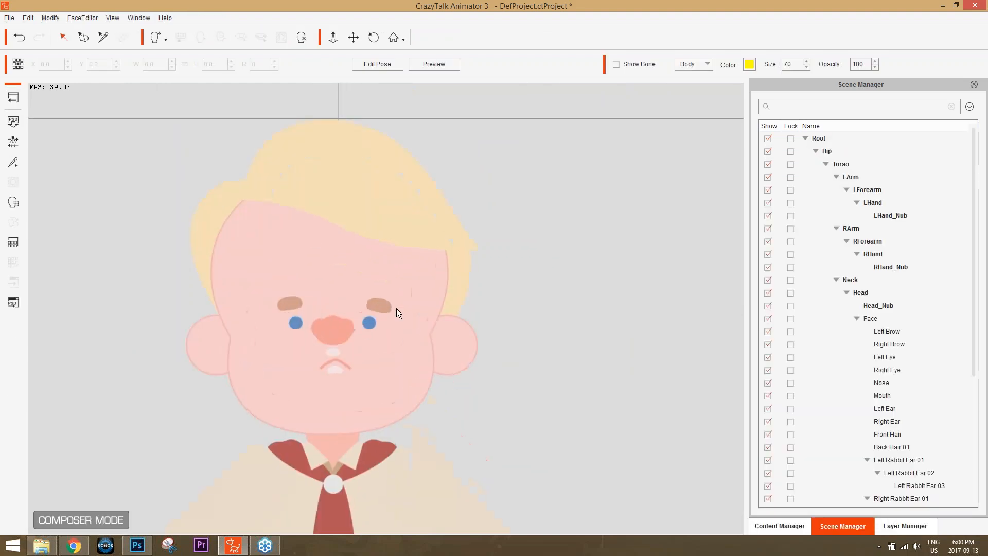
scroll(437, 324, up, 1)
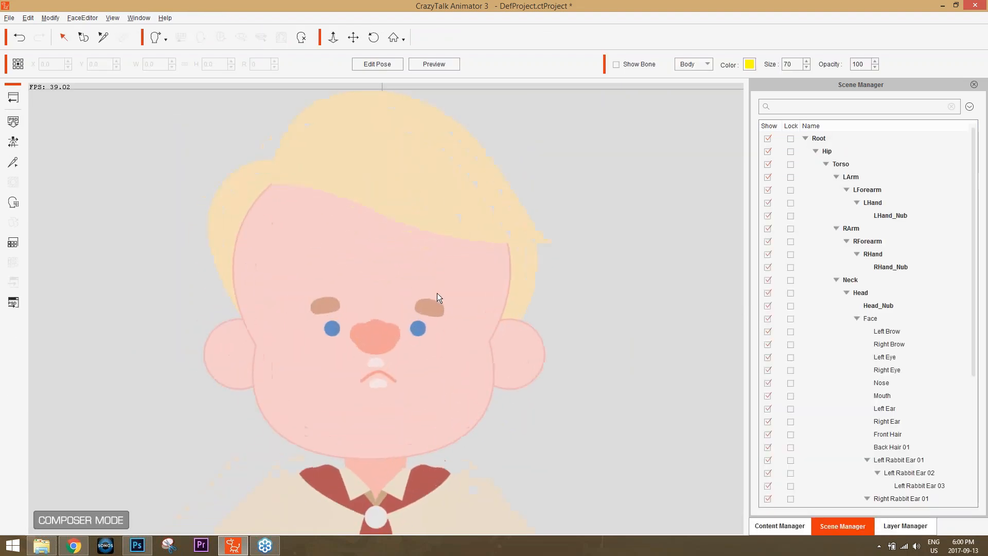
Select the mouth, neck, right arm and left arm in turn to examine the parts of the character.
click(832, 22)
click(379, 377)
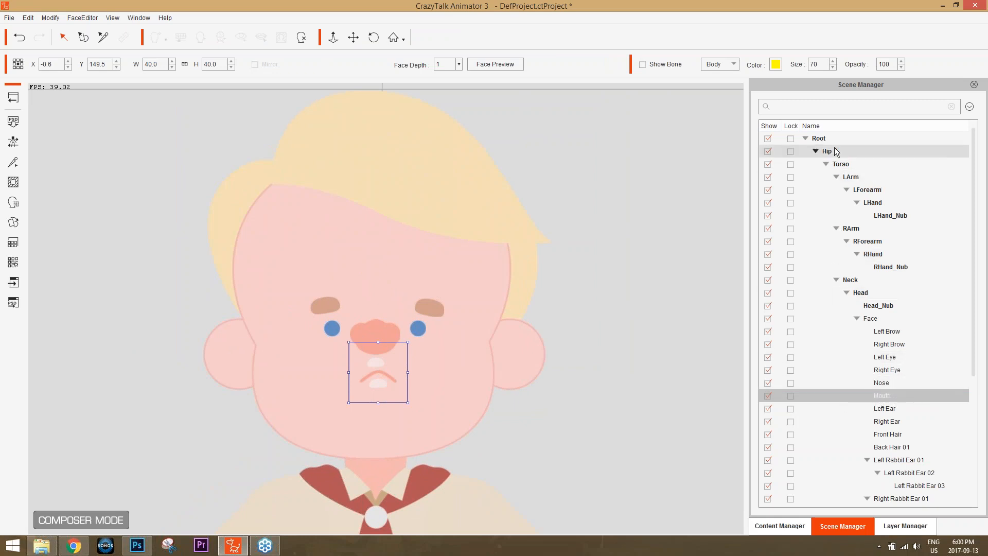
click(871, 294)
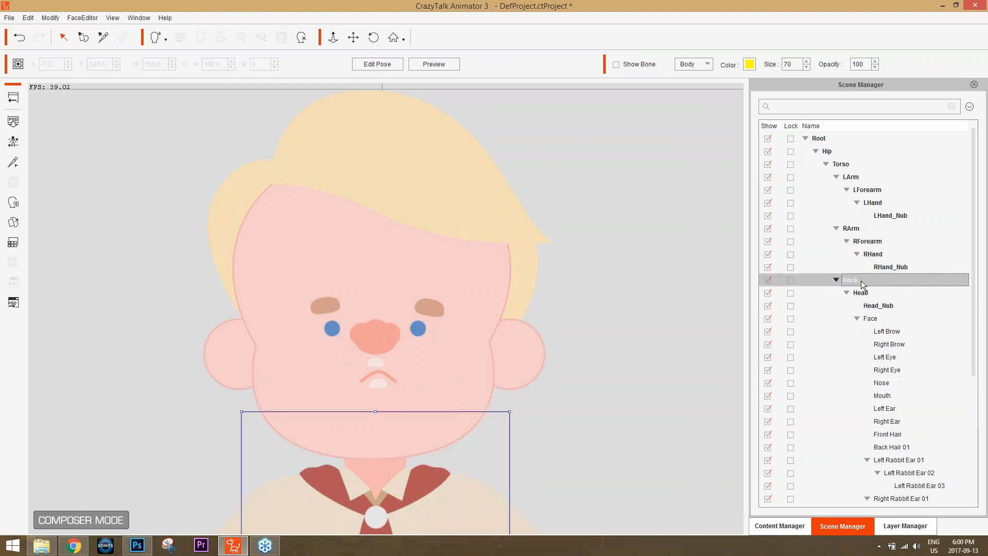
click(866, 229)
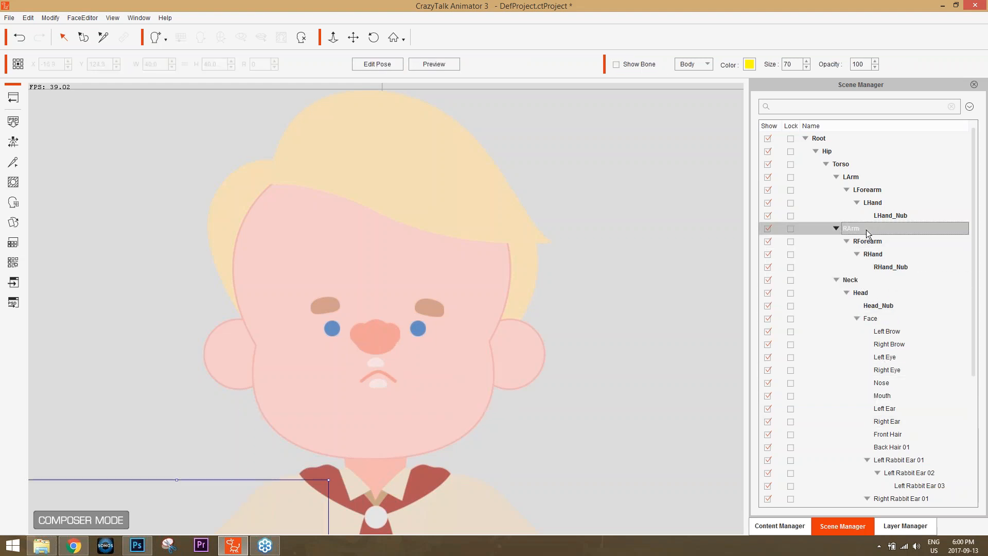
scroll(684, 259, down, 4)
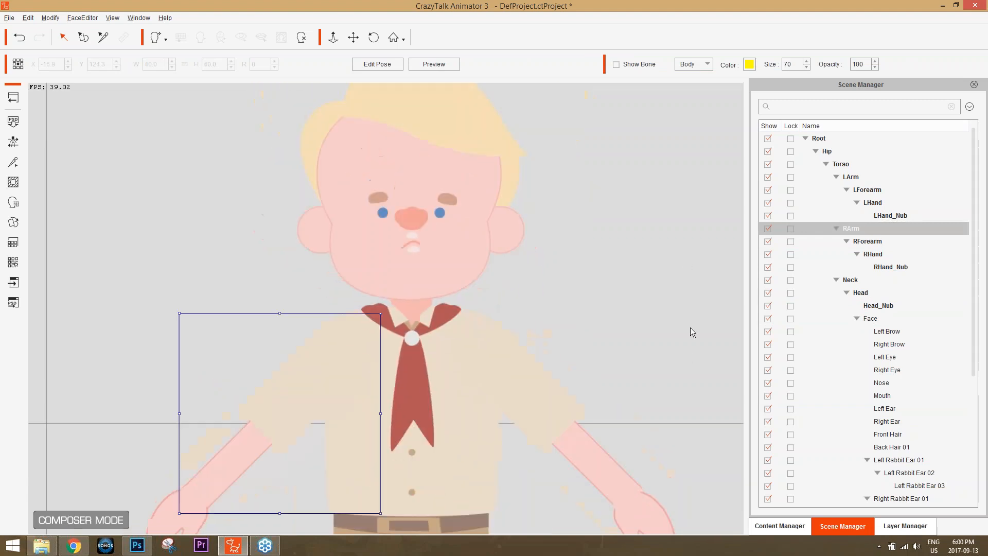
click(423, 233)
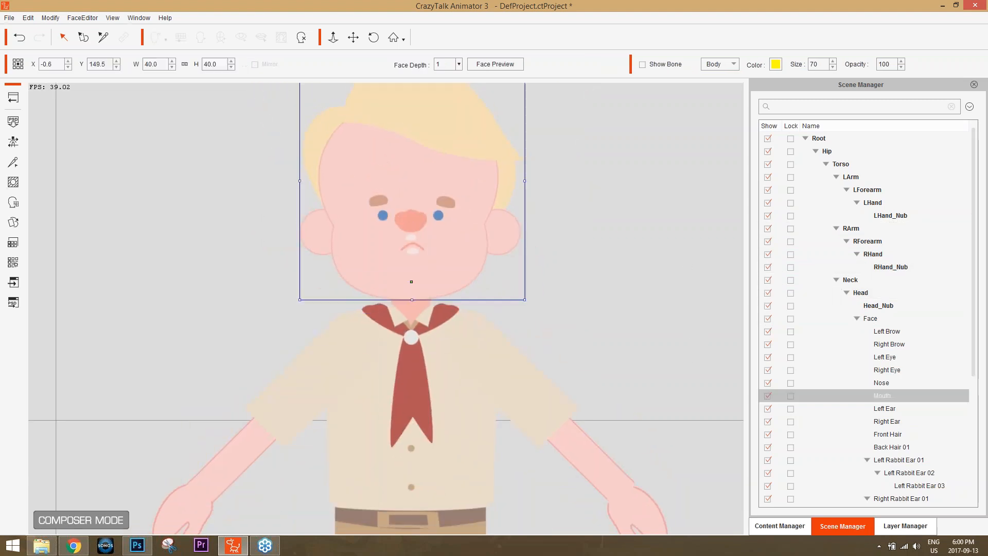
click(578, 452)
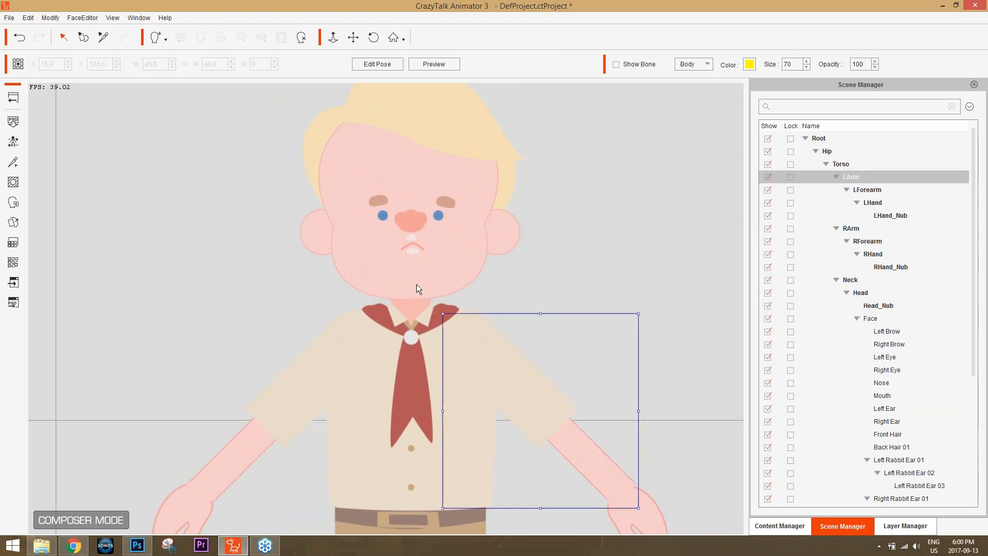
Switch the character's mouth to the ShowTeeth sprite in the Sprite Editor, and close the editor.
click(408, 246)
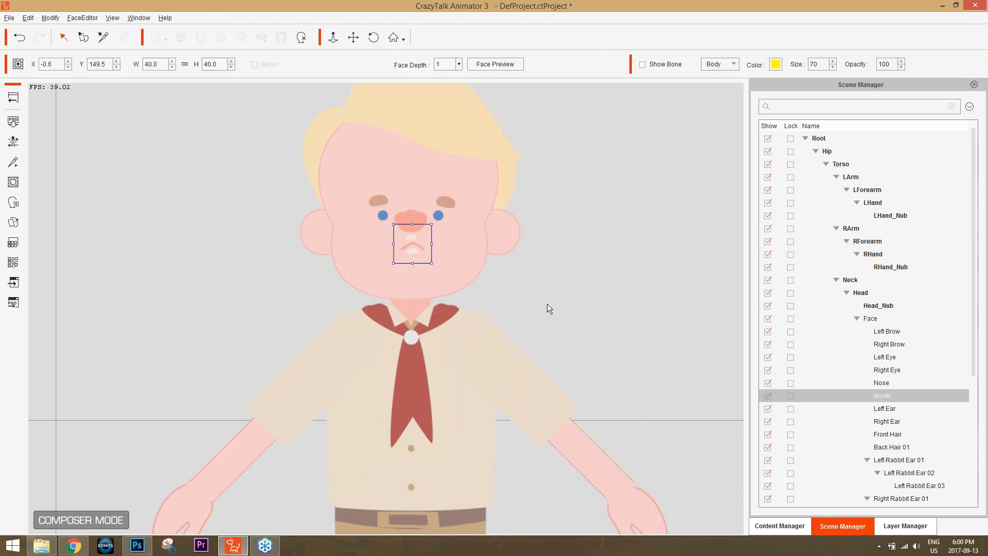
scroll(547, 304, up, 4)
scroll(529, 297, up, 2)
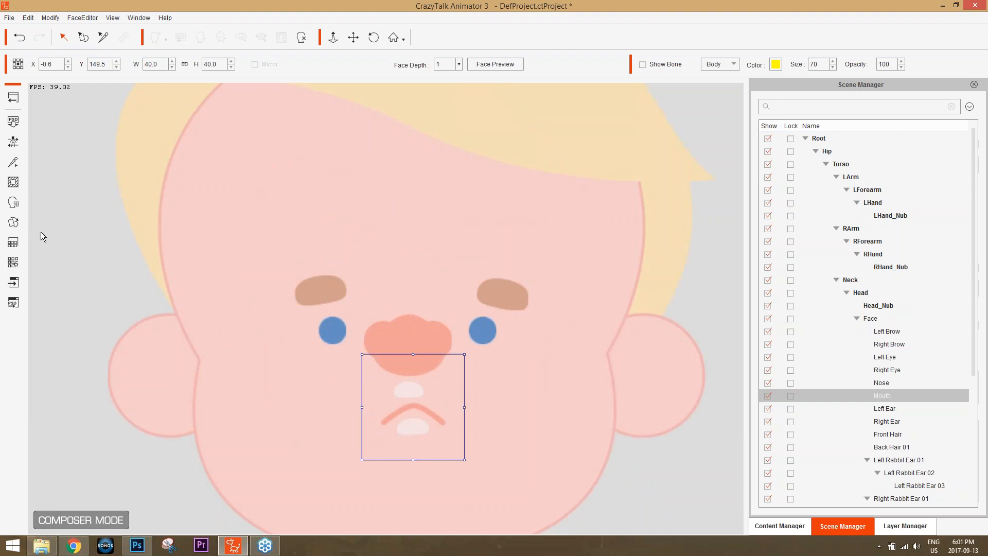
click(11, 222)
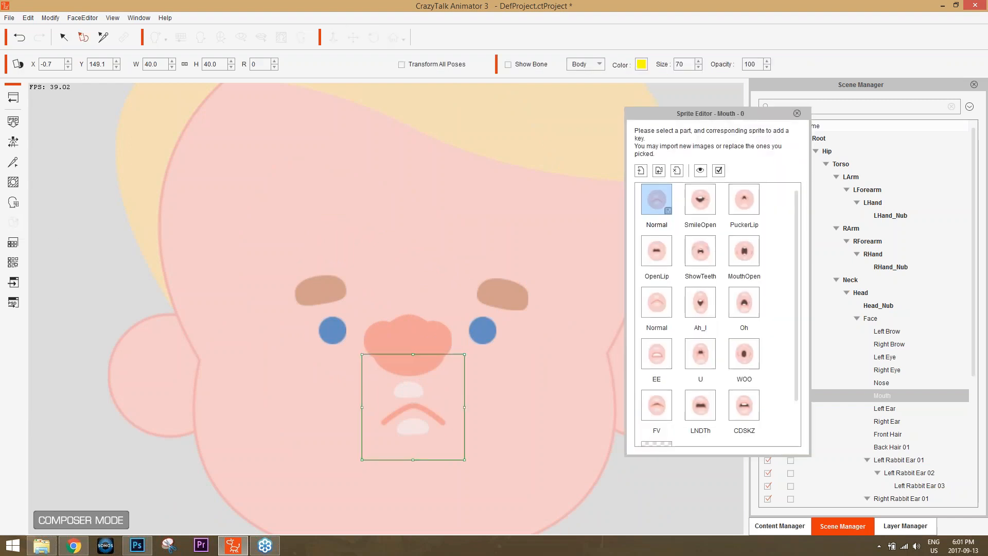
click(707, 262)
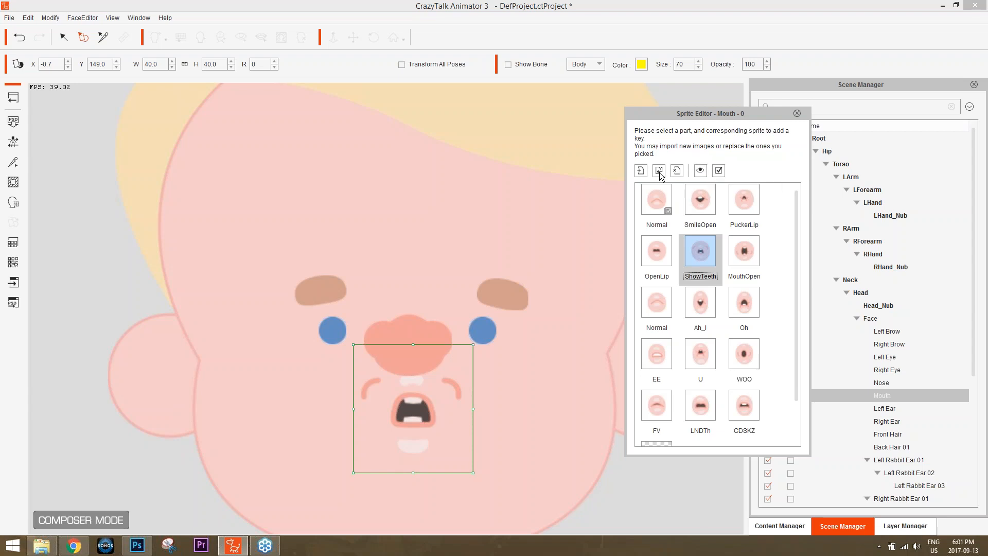
click(702, 258)
click(797, 113)
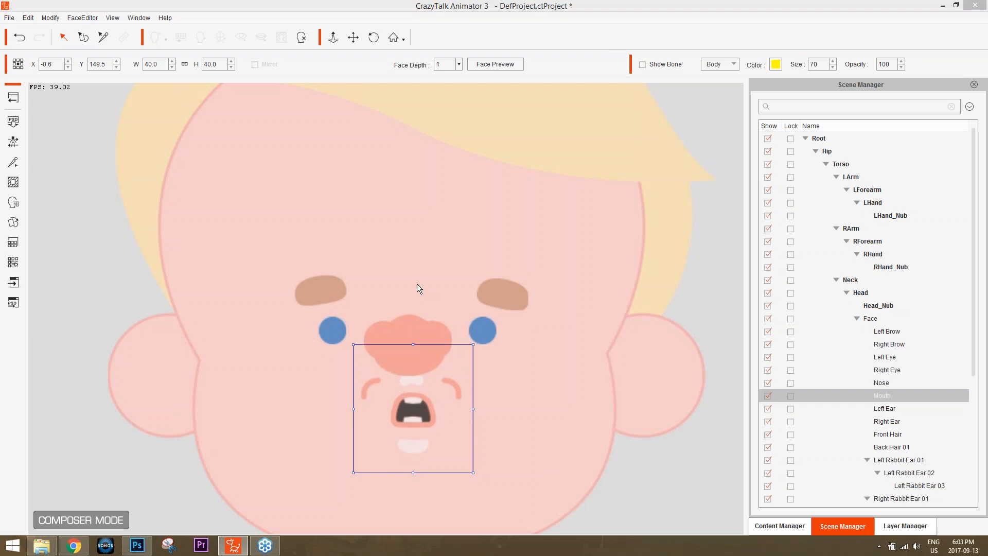
click(233, 546)
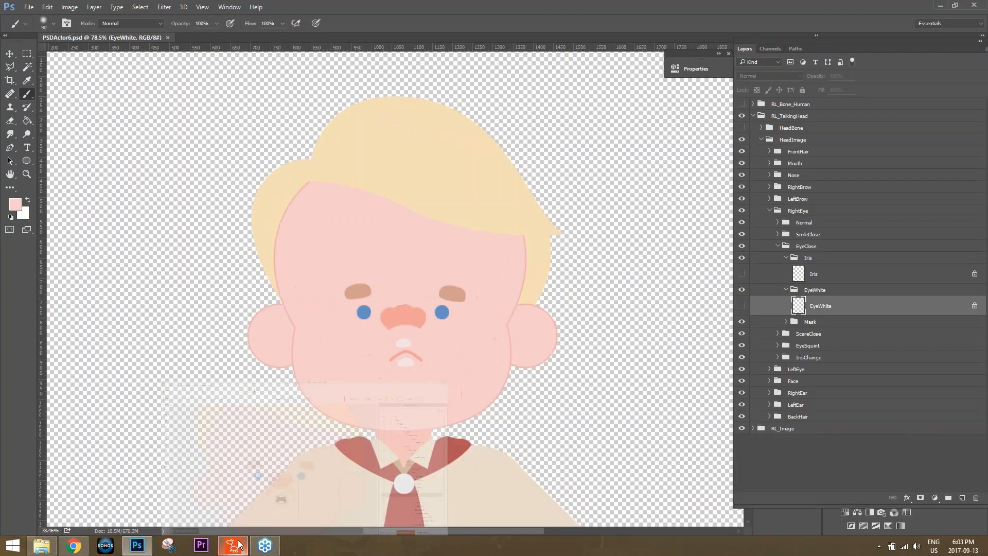
click(233, 546)
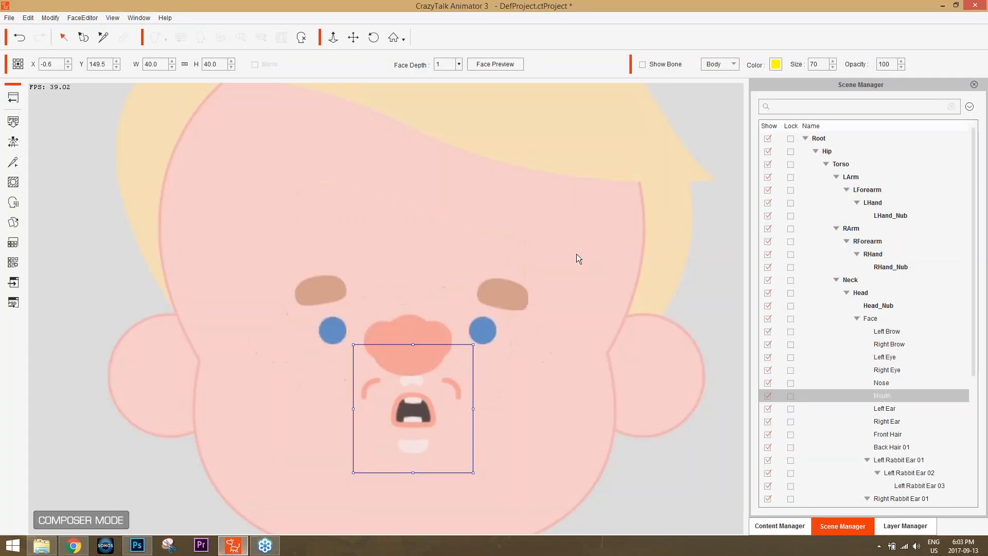
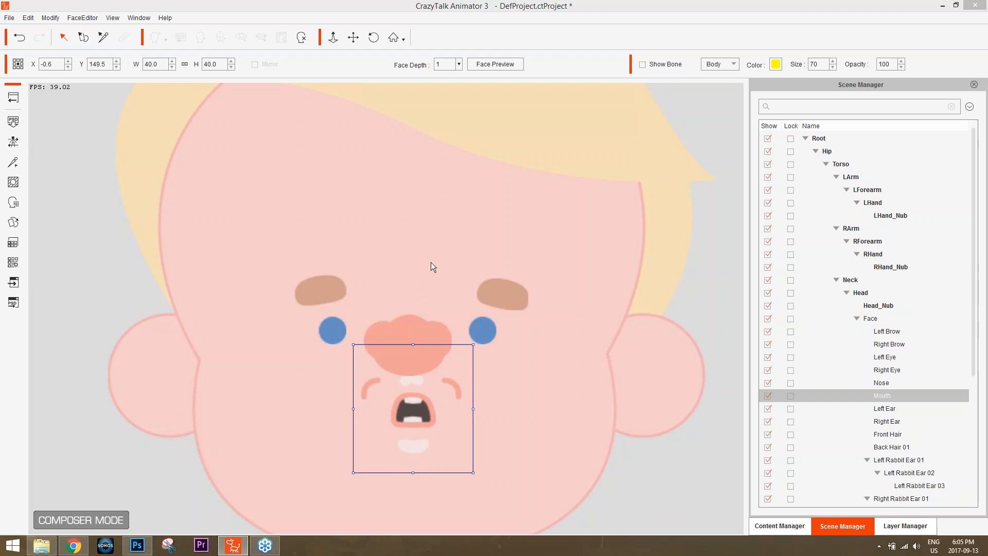
Switch to Chrome, open Reallusion's CrazyTalk Animator 3 Photoshop Pipeline Tutorial playlist on YouTube, and pause its first video.
click(74, 545)
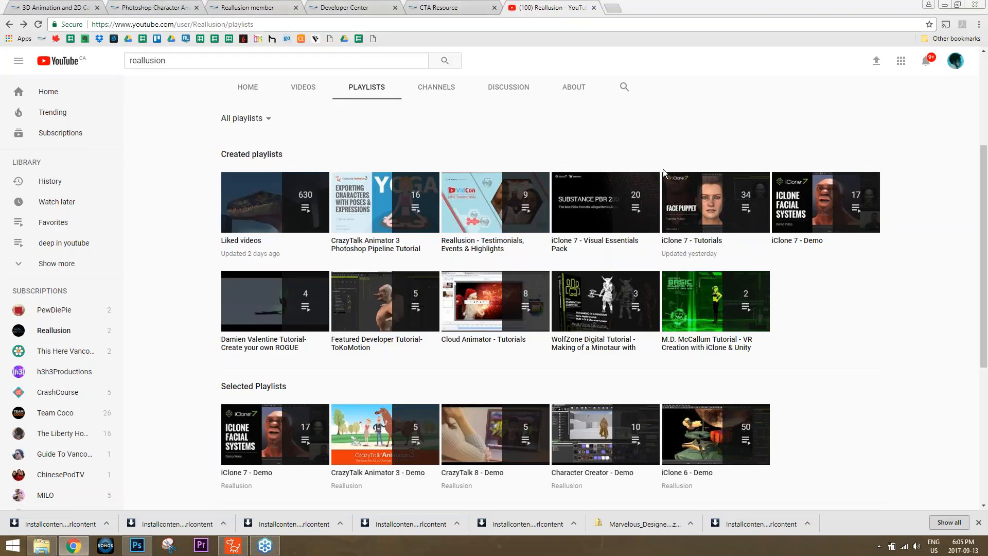
click(384, 250)
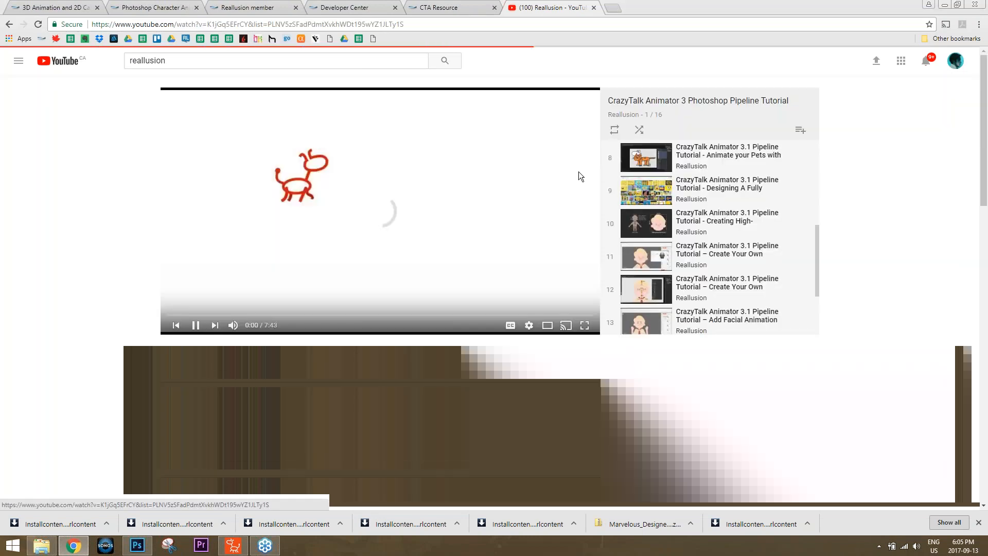
click(9, 24)
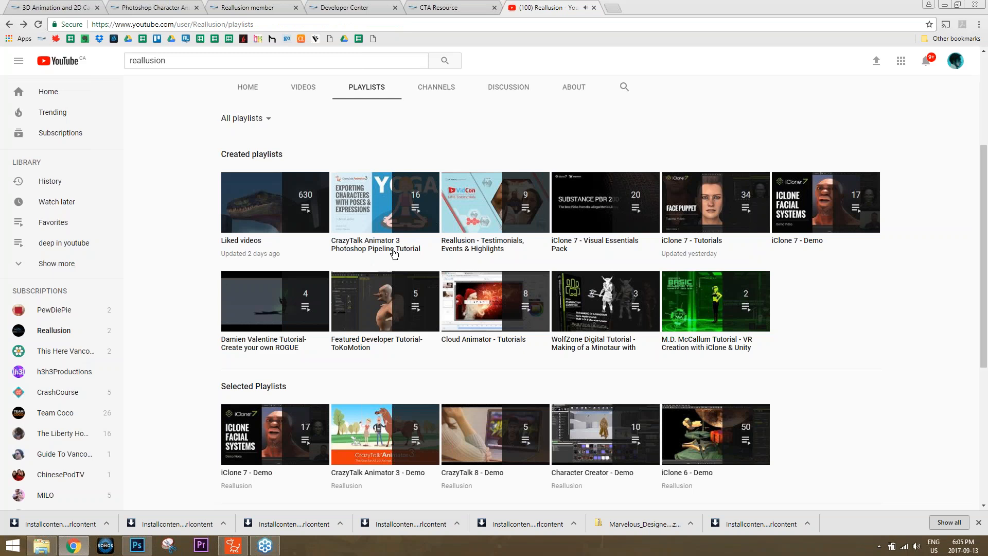
click(394, 251)
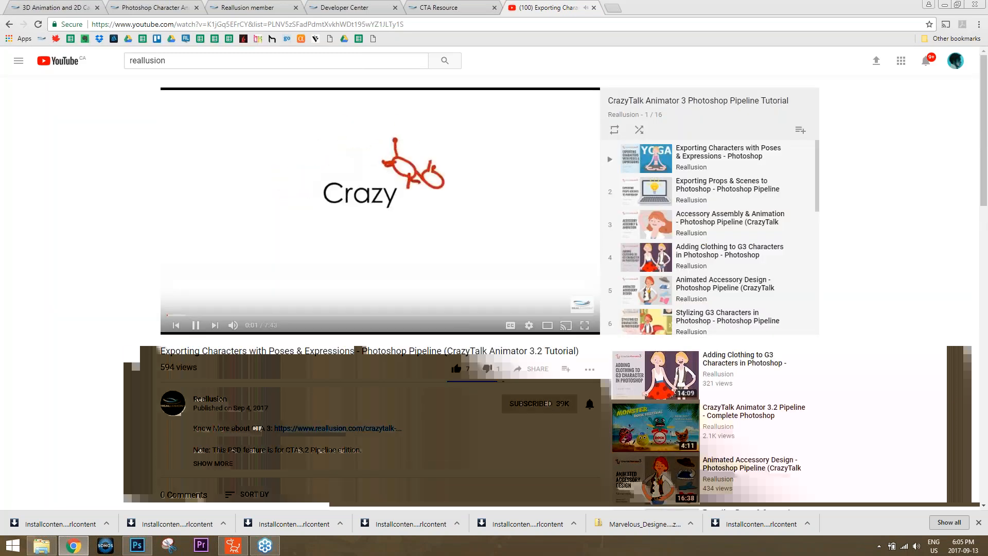
click(196, 325)
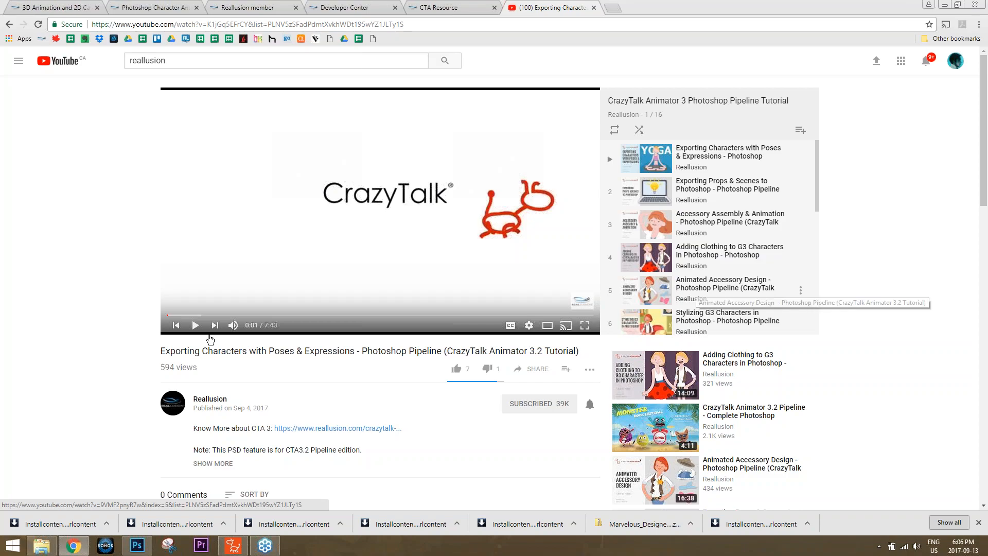
Switch back to CrazyTalk Animator and show the prop templates in the content library beside the full character.
click(233, 545)
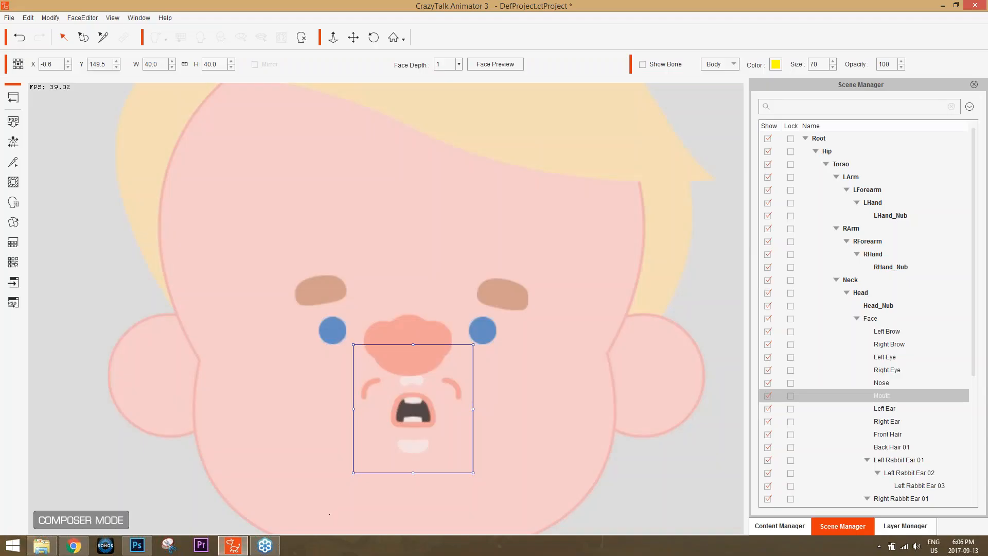
scroll(370, 399, down, 5)
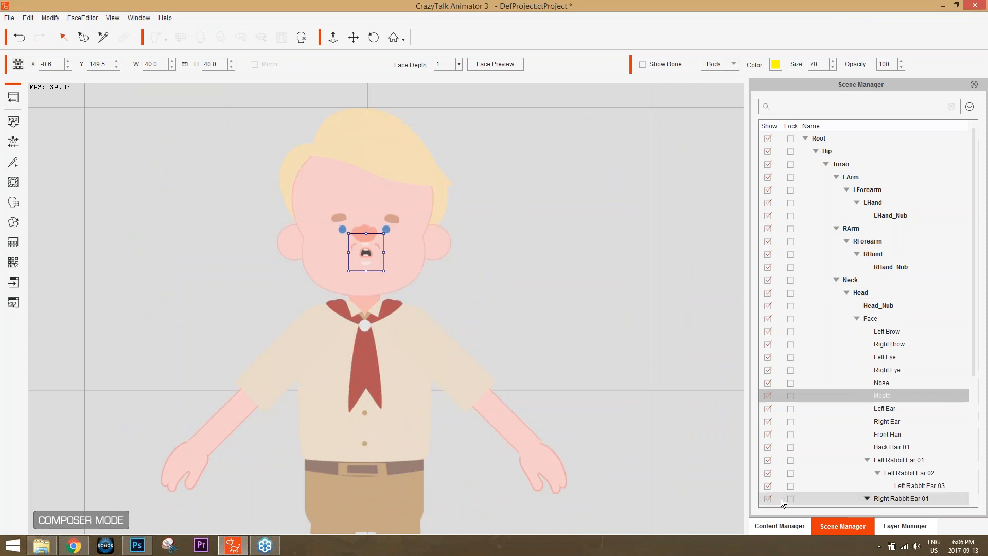
click(788, 524)
click(758, 217)
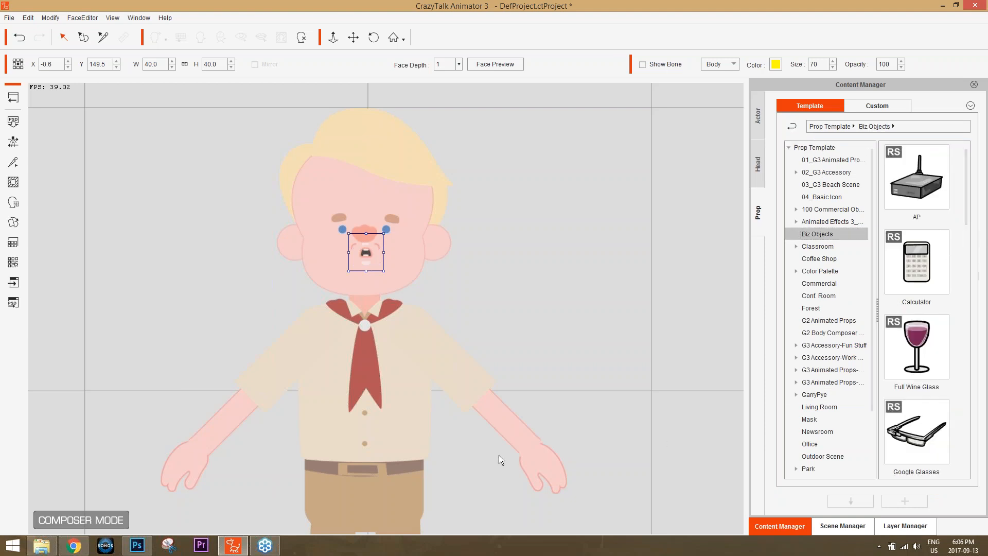
Attach the Full Wine Glass prop from the Biz Objects templates to the character's right hand.
drag(462, 484, 492, 378)
scroll(492, 380, down, 1)
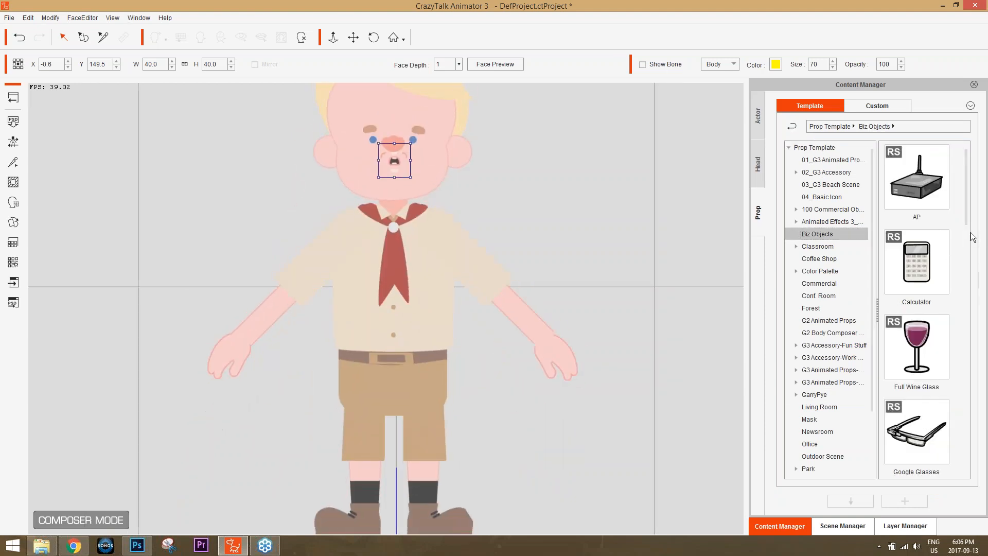
scroll(916, 308, down, 8)
scroll(917, 257, up, 6)
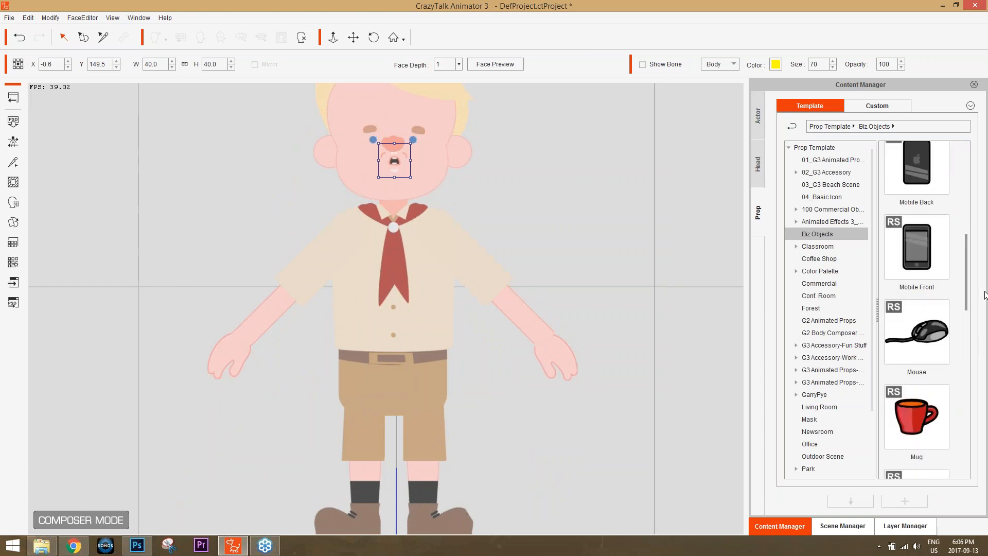
click(918, 227)
drag(916, 226, 224, 353)
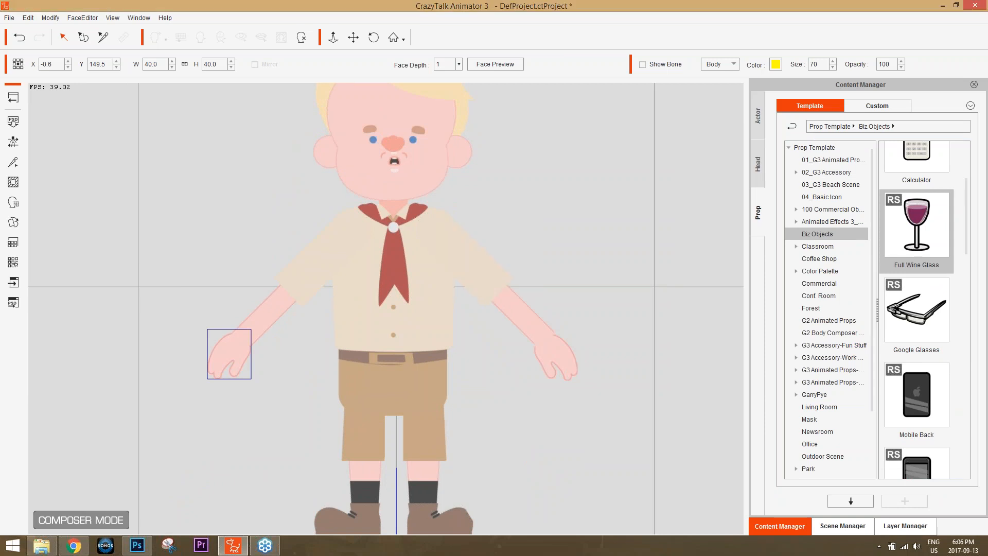
Fit the wine glass over the right hand and enlarge it to about 123.1 in width and height.
drag(275, 348, 214, 343)
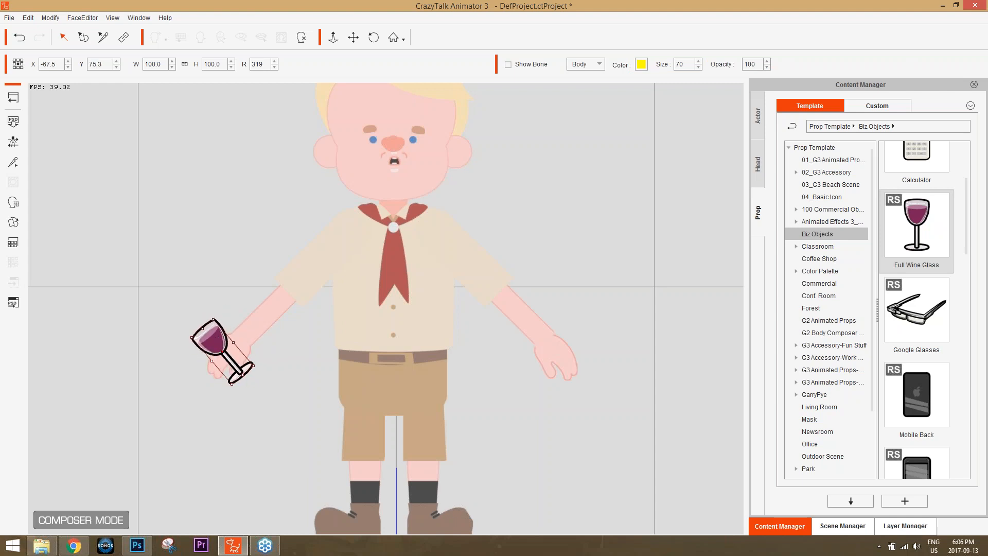
drag(253, 366, 230, 351)
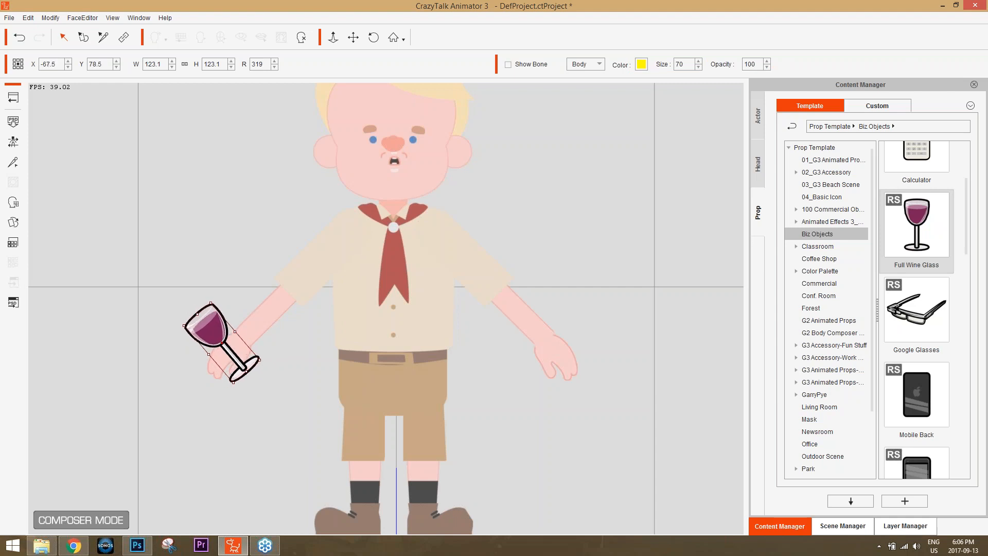
Move the Wine Glass_Filled layer directly beneath the RHand_Layer group so the glass sits behind the right hand.
click(897, 521)
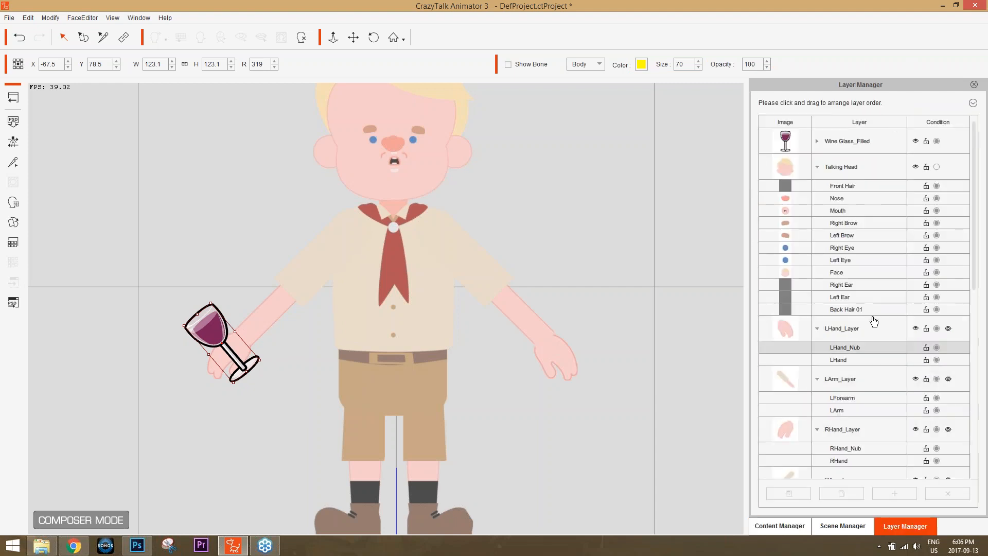
click(855, 143)
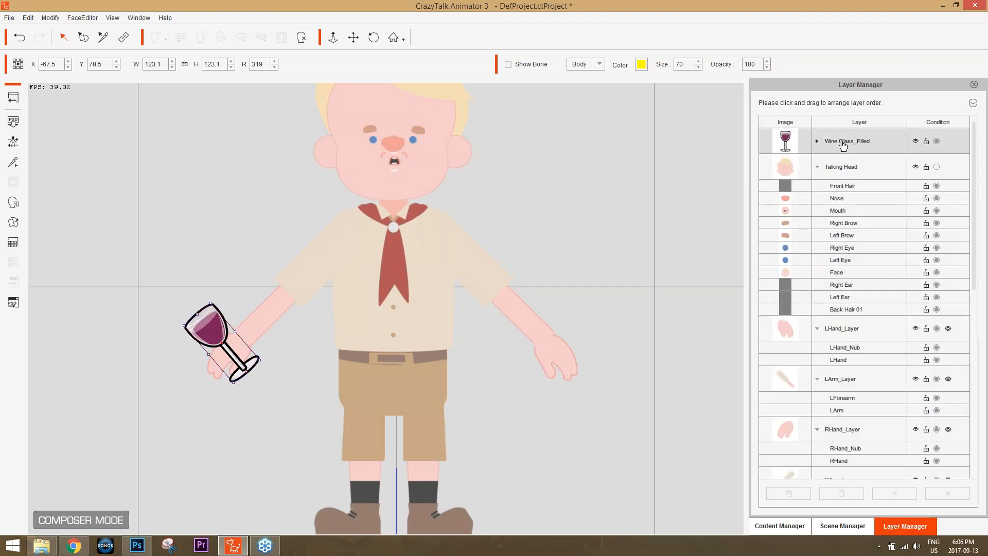
drag(856, 144, 849, 442)
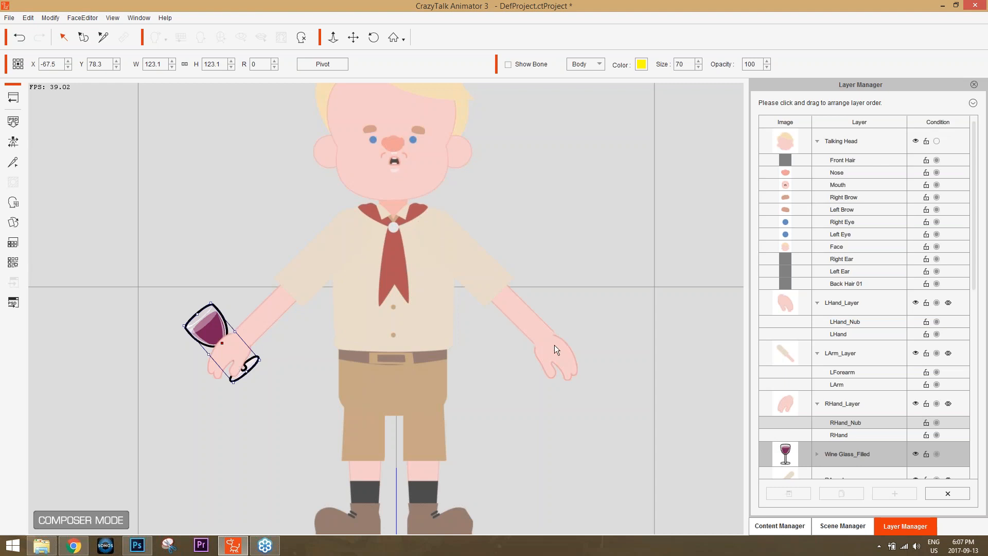
mouse_move(252, 546)
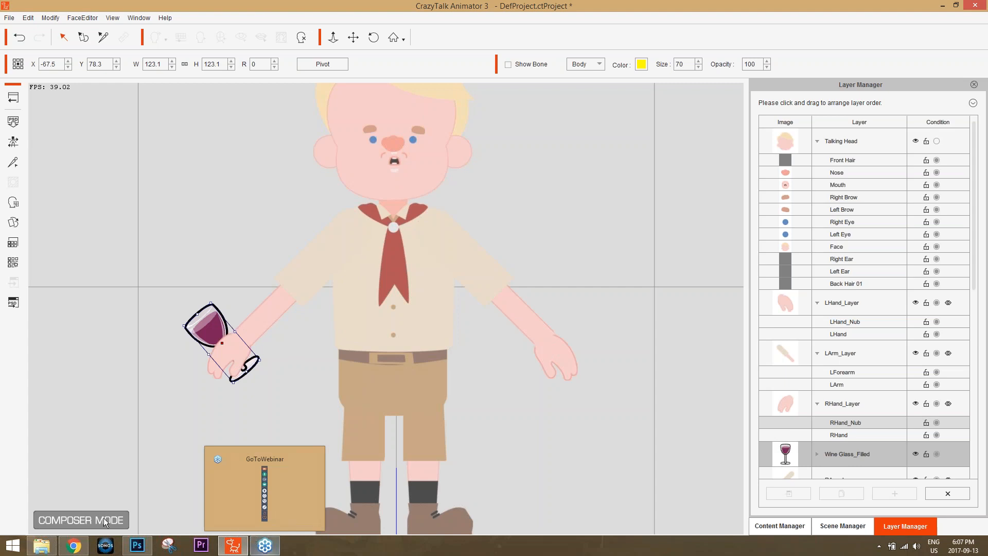
click(269, 546)
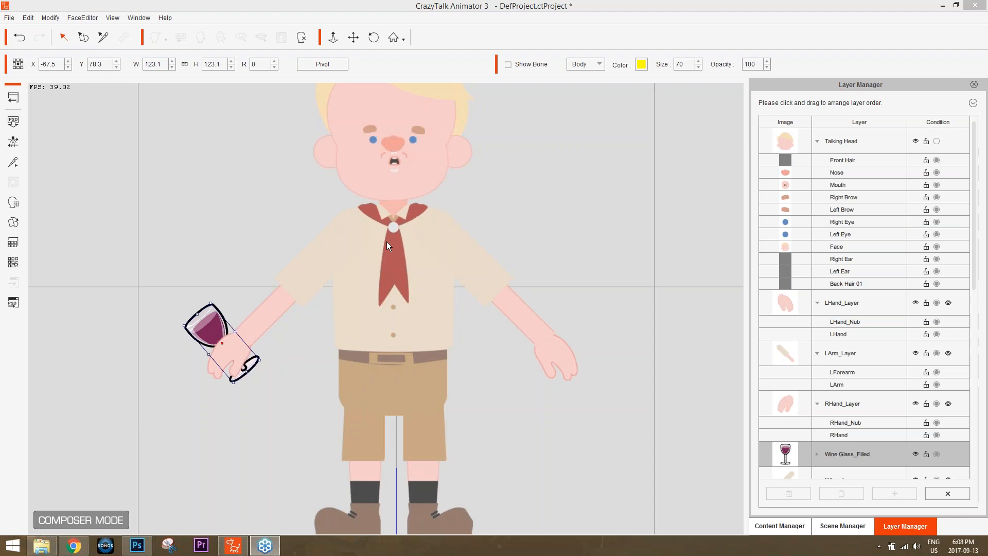
click(241, 547)
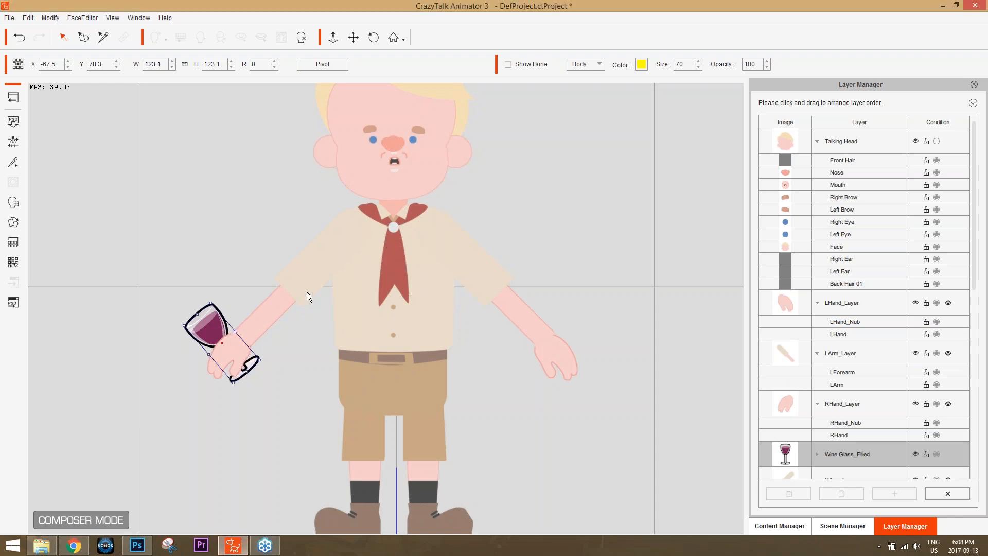
Return to Stage Mode and swap the character's right hand to the boxing glove sprite in the Sprite Editor.
click(13, 97)
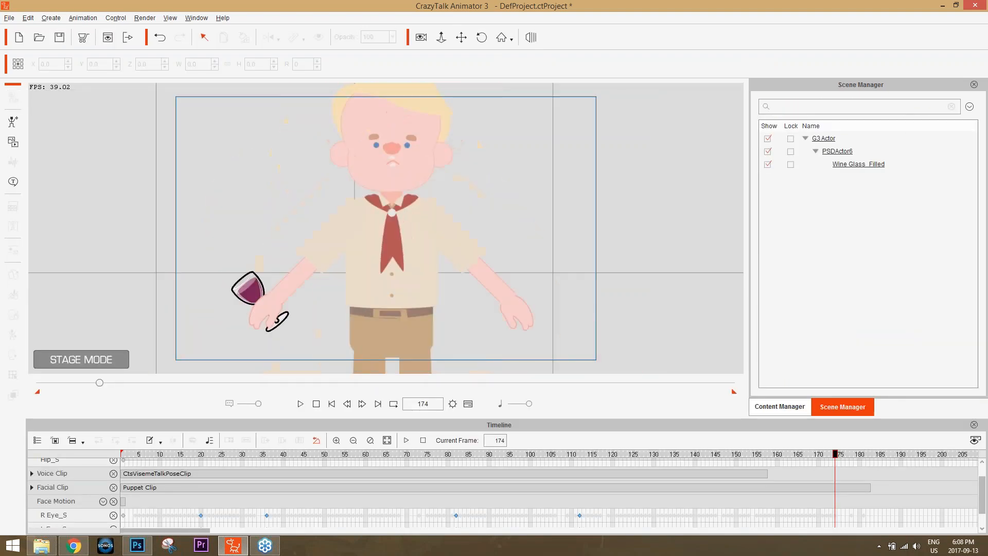
click(315, 296)
click(11, 275)
click(320, 292)
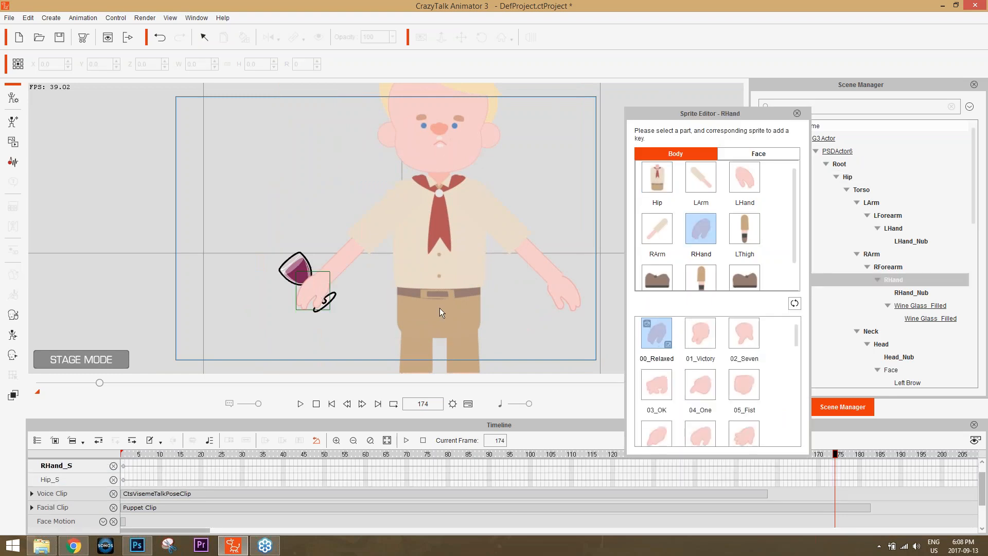
drag(797, 340, 797, 431)
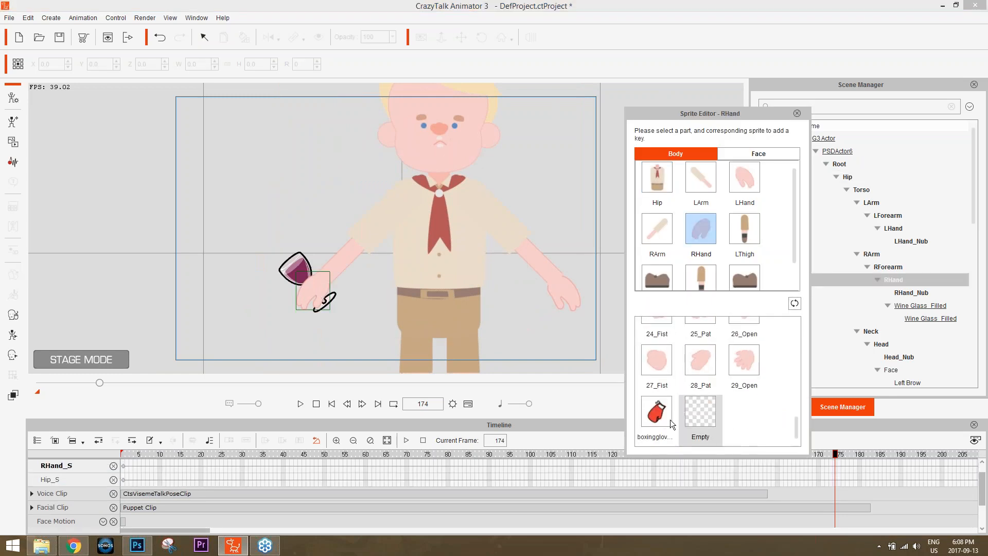
click(658, 412)
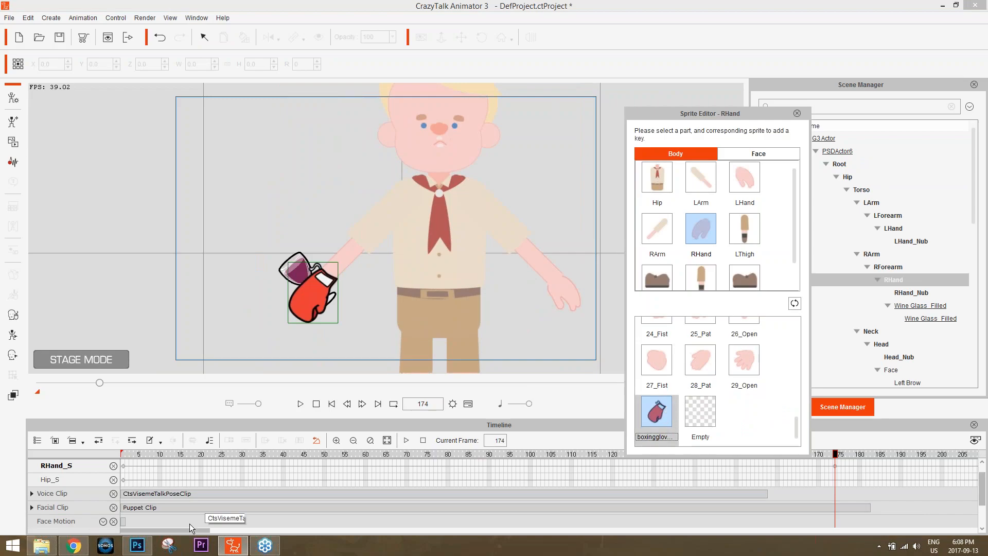
Switch to Photoshop, collapse the RightEye group, and list the RHand sprite layers inside RL_Image.
click(137, 545)
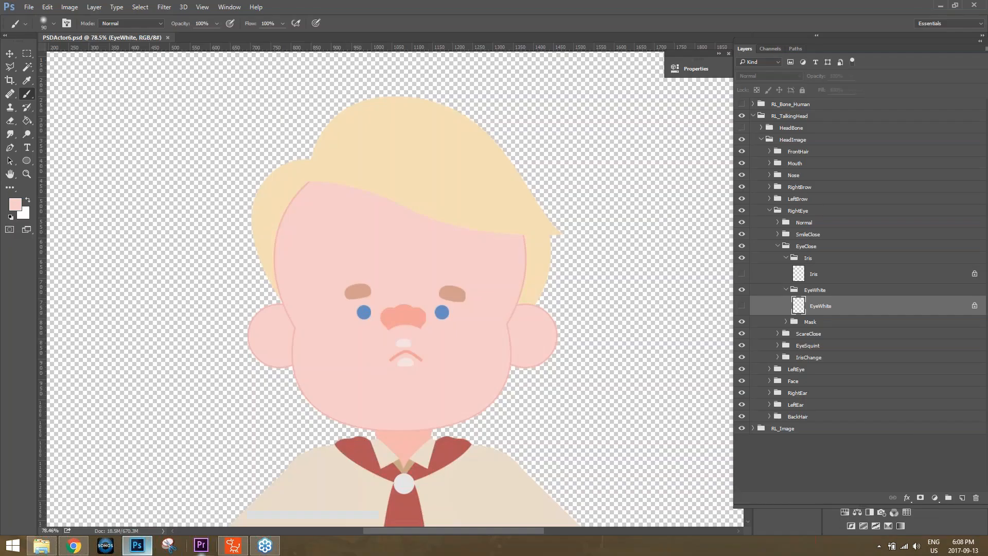
click(770, 210)
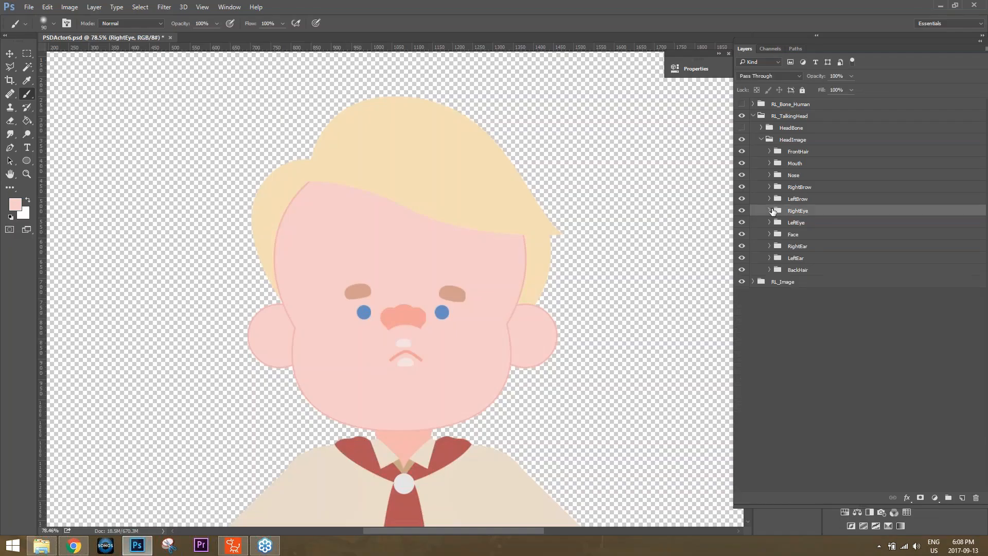
click(754, 282)
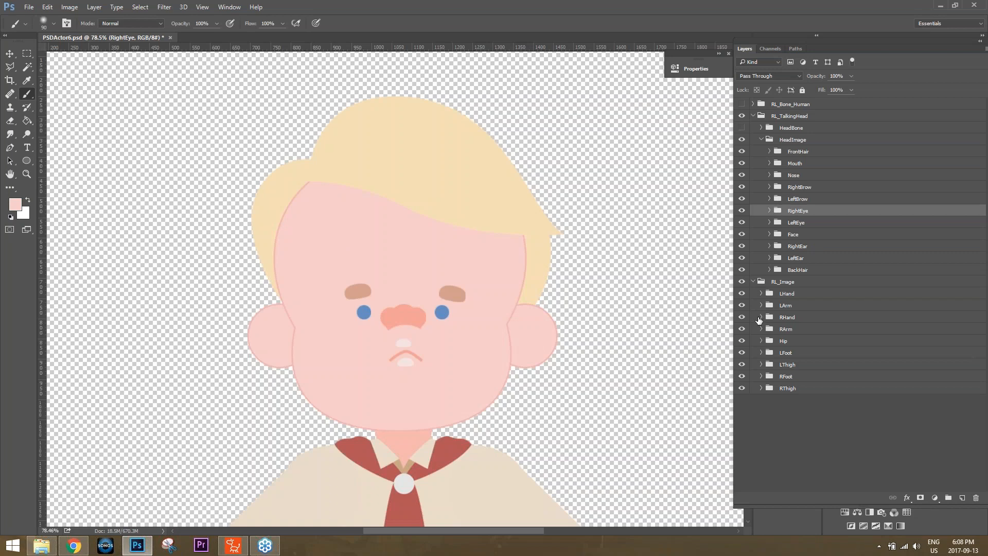
click(761, 317)
scroll(801, 409, down, 3)
scroll(801, 412, down, 7)
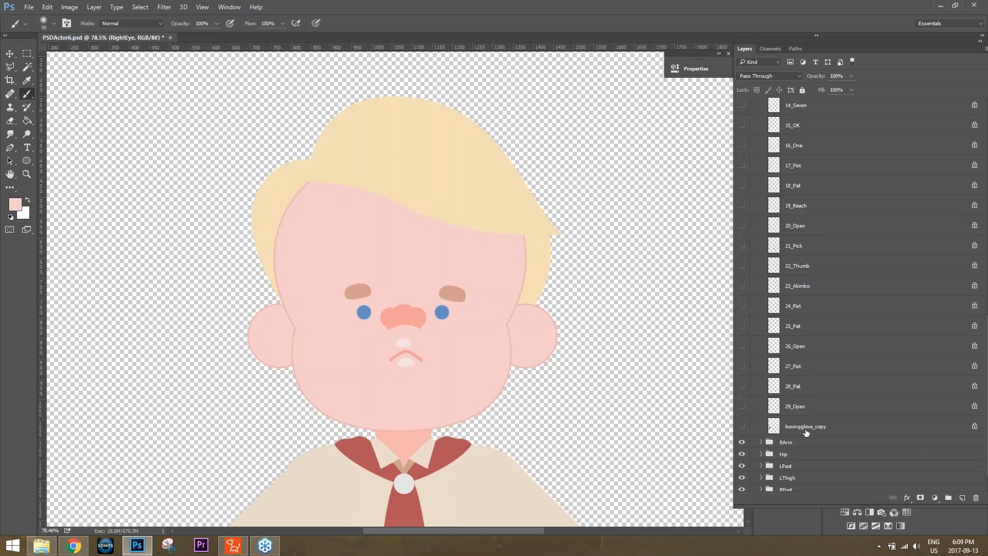
Show the boxingglove_copy layer temporarily to inspect its placement over the character's right hand, and hide it again.
click(805, 425)
click(742, 426)
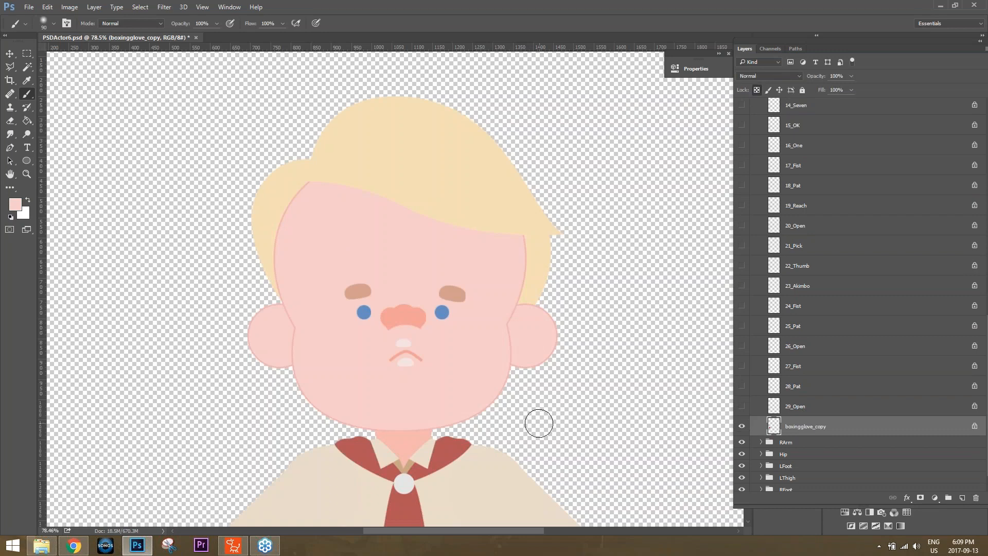
drag(536, 419, 593, 88)
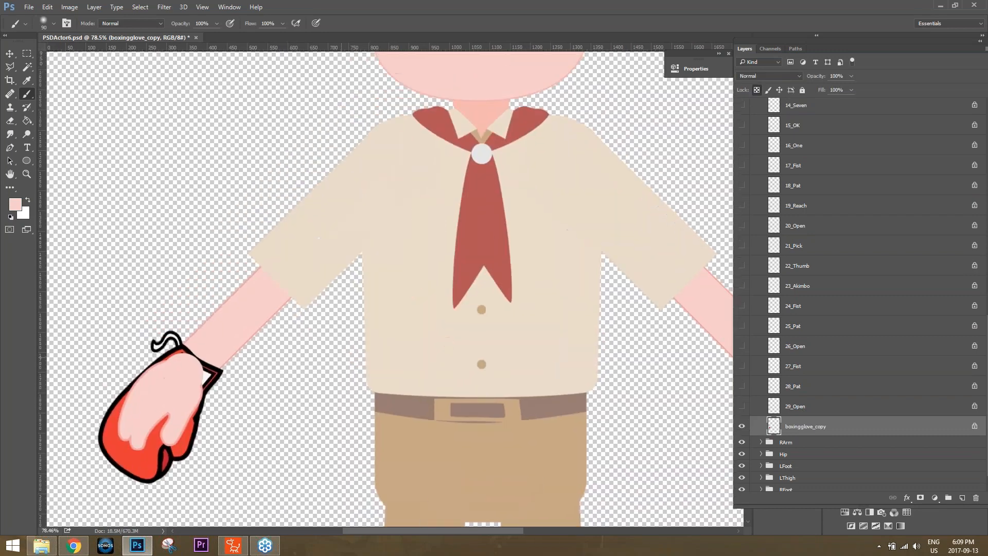
click(742, 427)
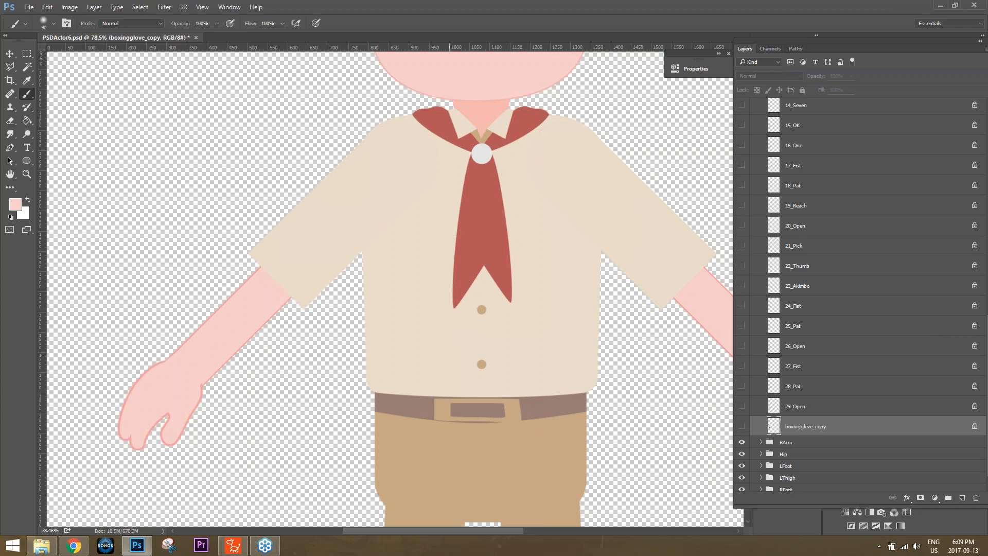
click(265, 546)
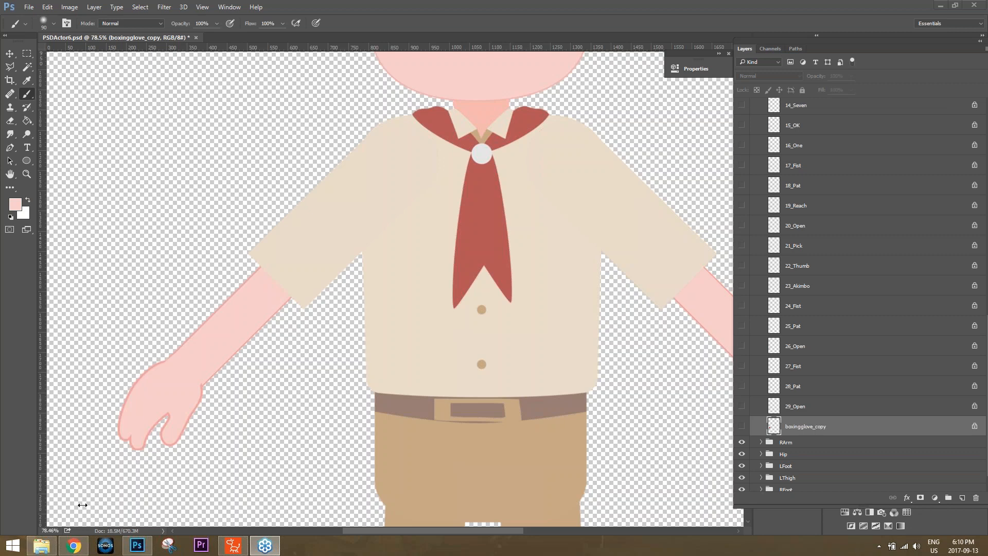
Switch to Chrome, look through the open Reallusion tabs, and load reallusion.com/contentstore in the first tab.
mouse_move(73, 545)
click(74, 487)
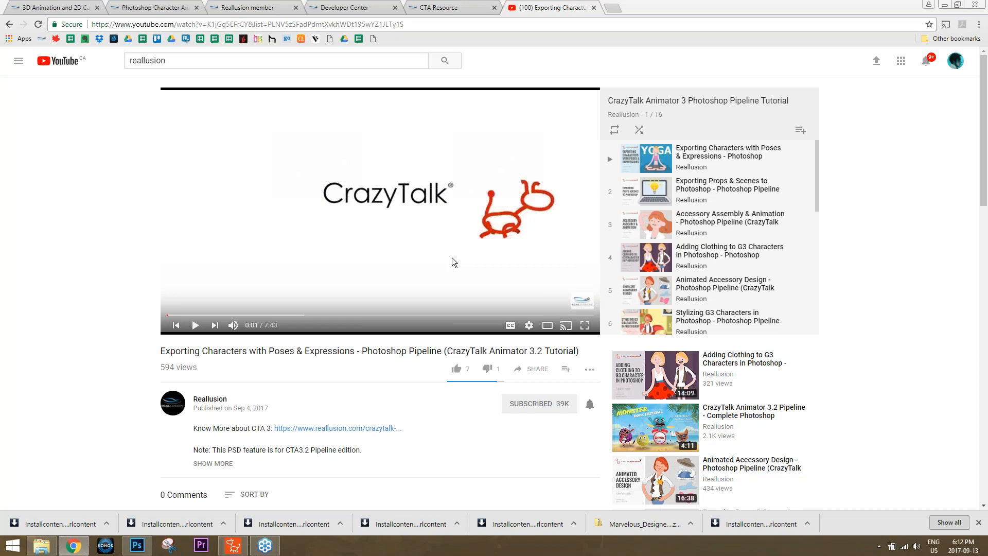
click(160, 7)
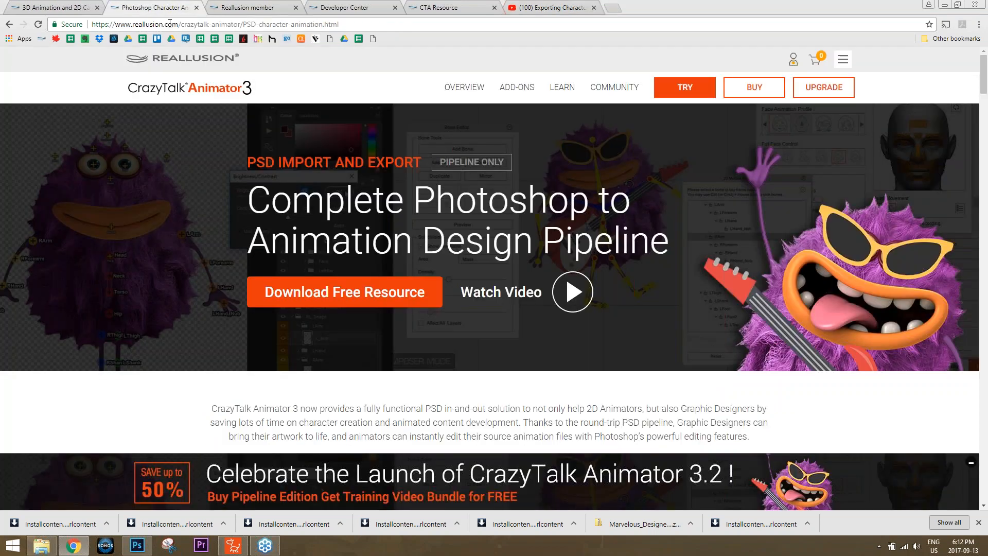
click(255, 8)
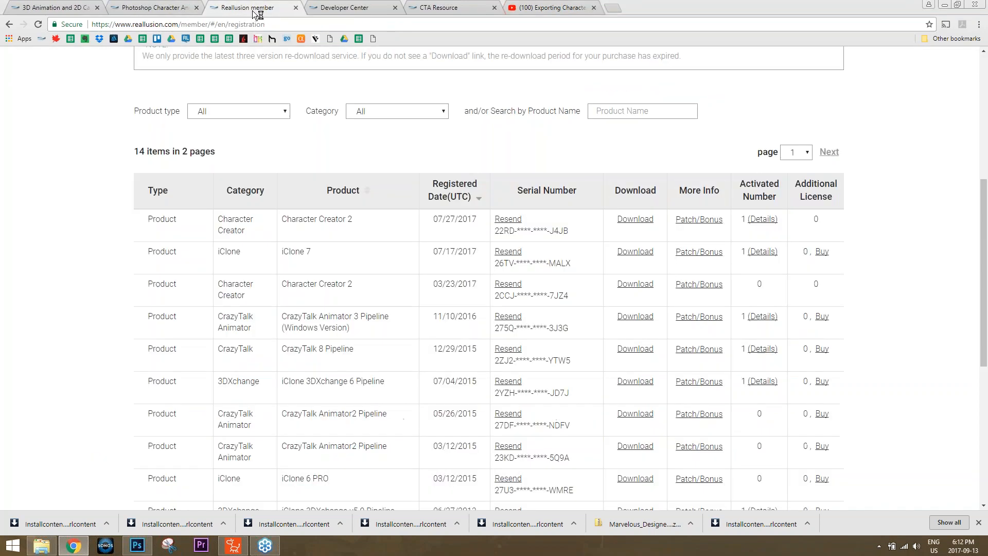
click(81, 9)
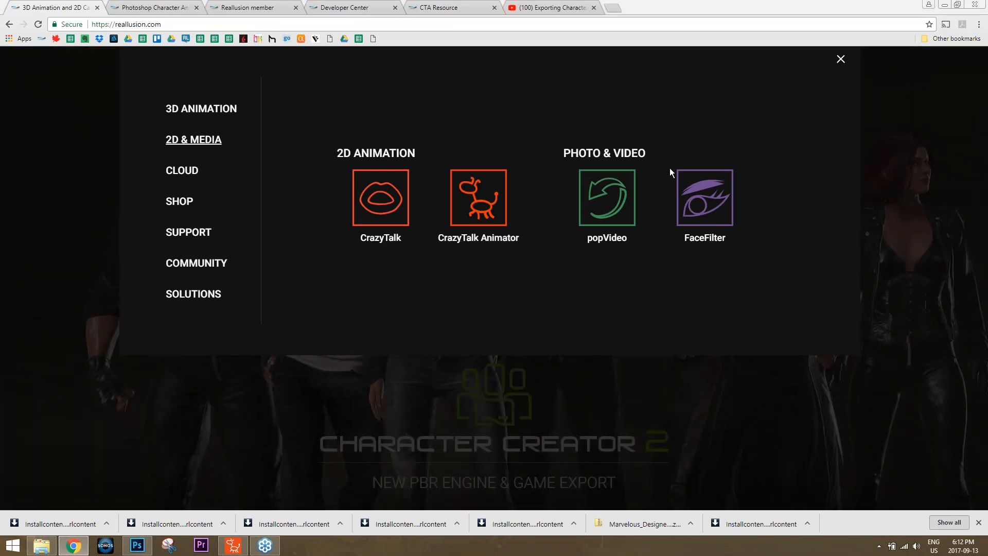
click(199, 20)
text(rea)
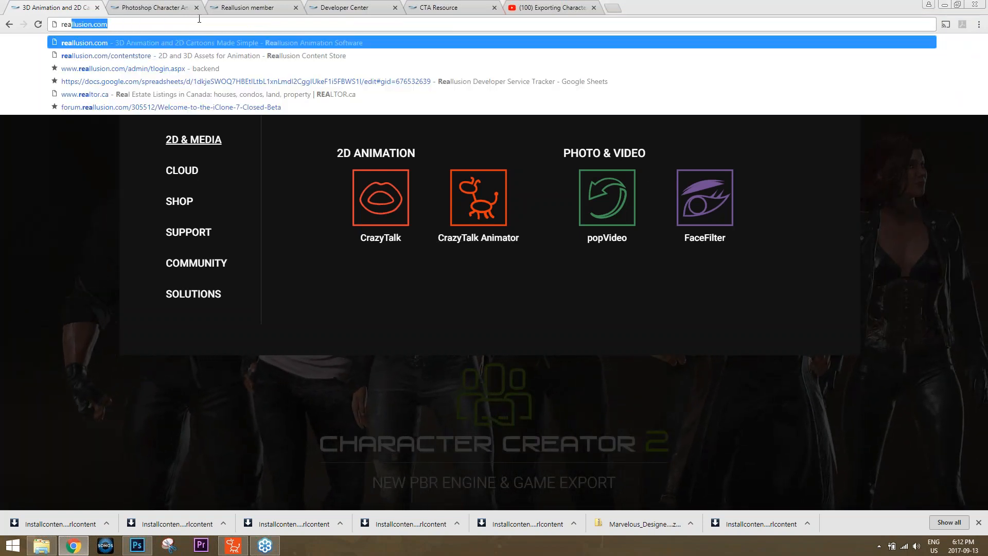
text(l)
key(Down)
key(Return)
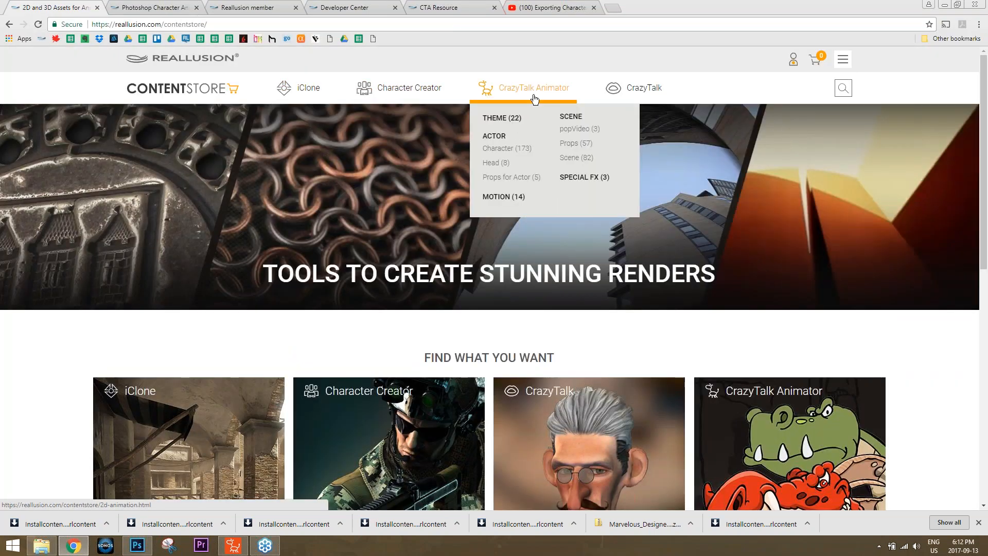
Open the CrazyTalk Animator section of the Content Store and look over its categories and developer content.
click(534, 99)
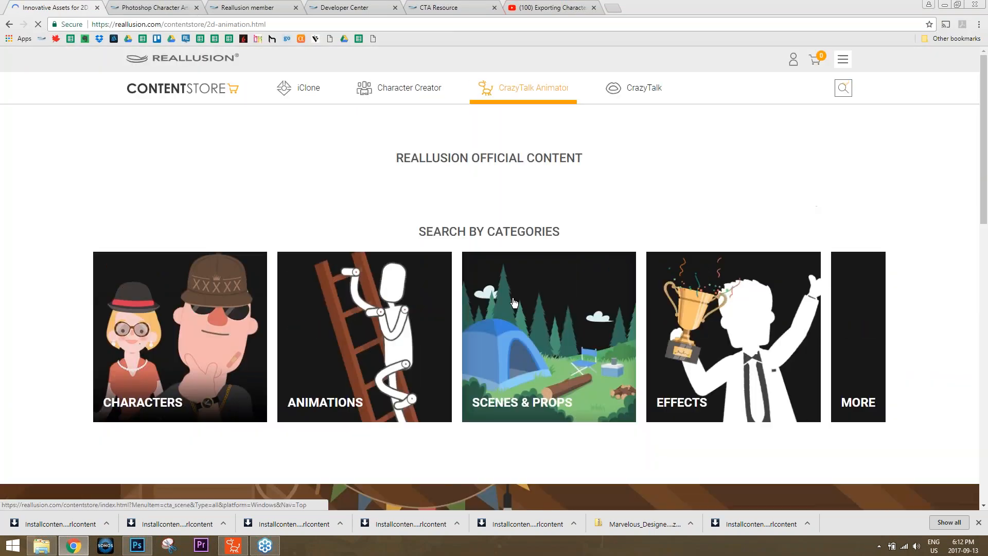
scroll(515, 319, down, 6)
scroll(521, 247, down, 6)
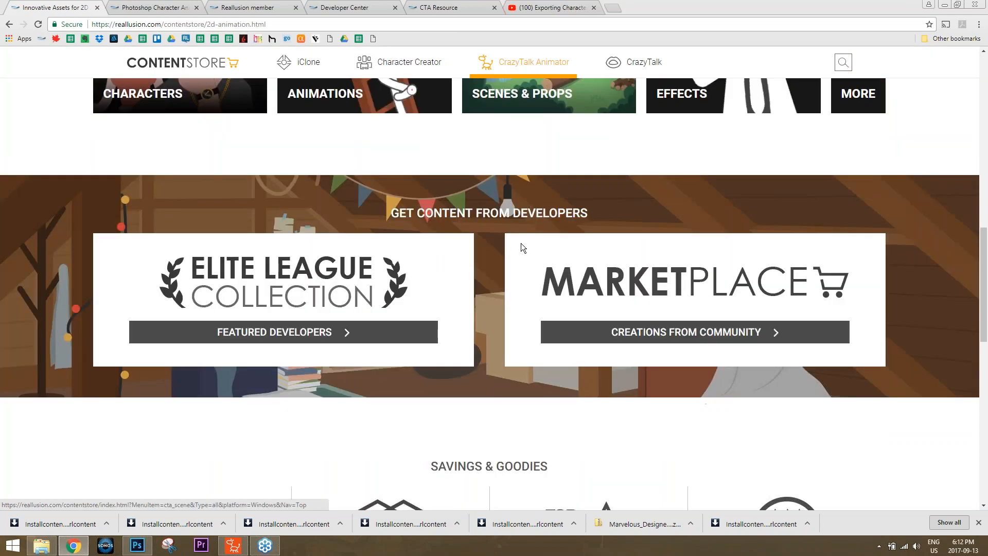
scroll(566, 265, down, 13)
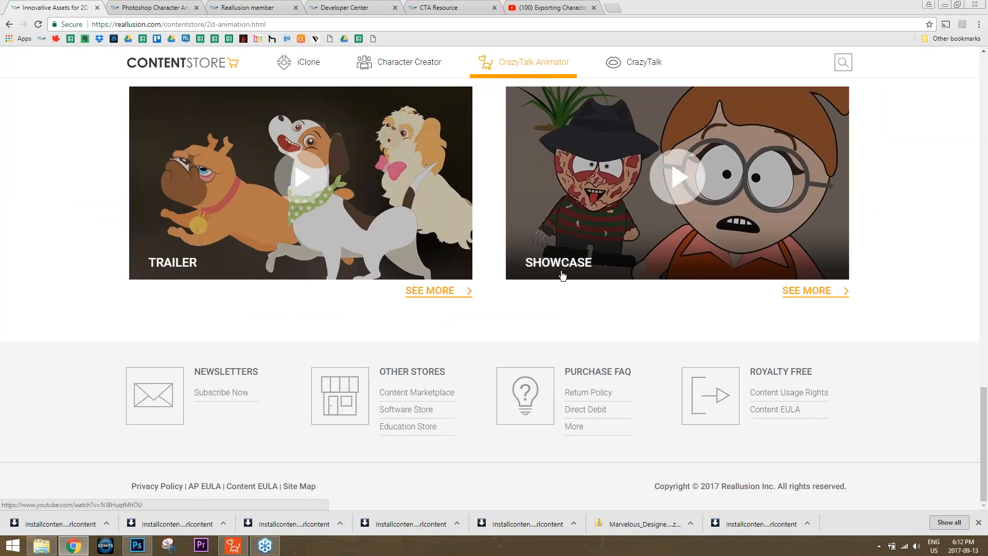
scroll(562, 276, up, 12)
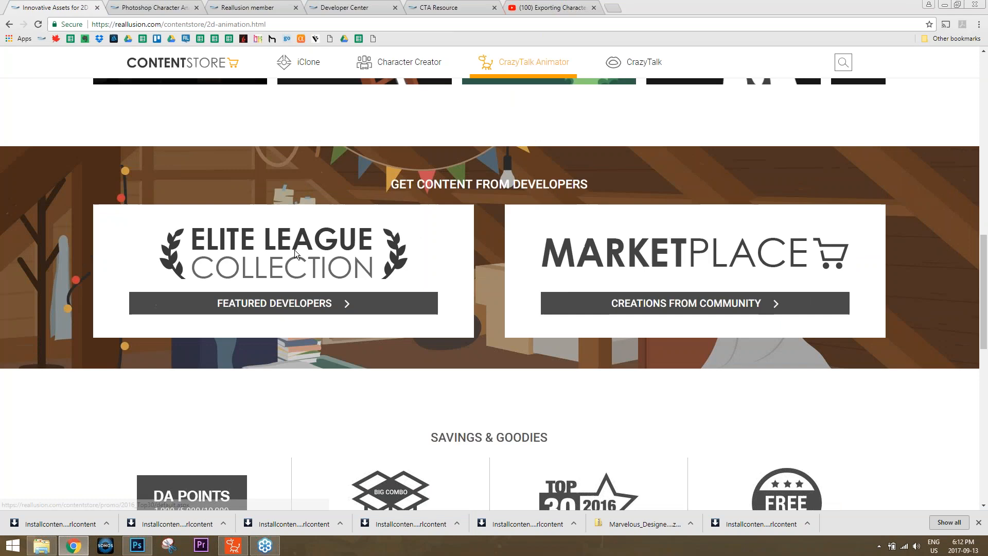
Open the Elite League Collection's featured developers page and browse its new releases and developer list.
click(280, 303)
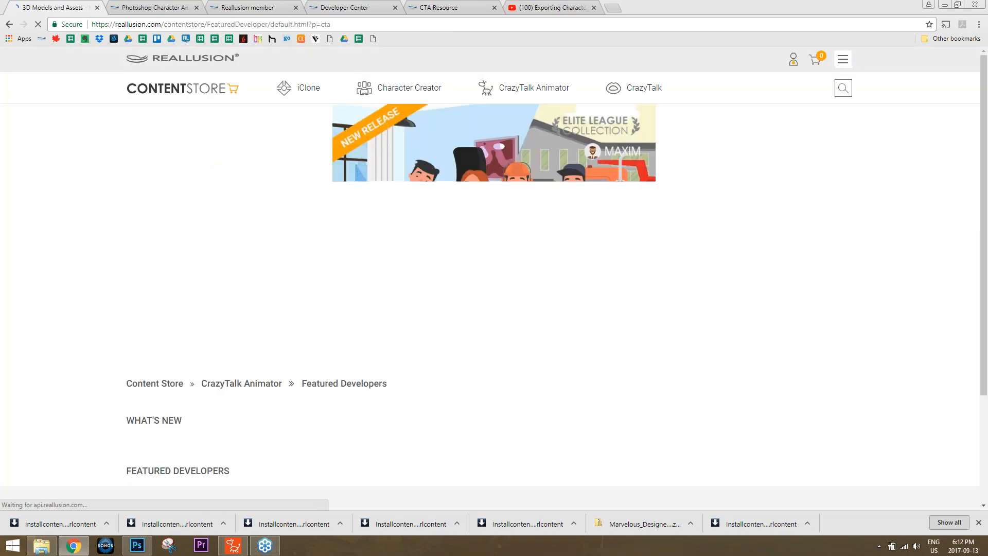
scroll(332, 284, down, 6)
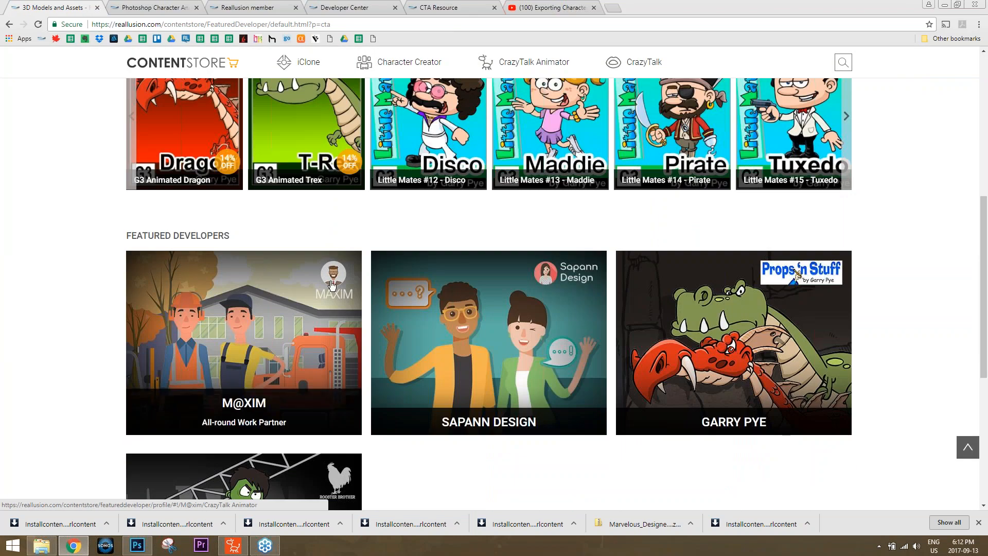
scroll(332, 284, up, 4)
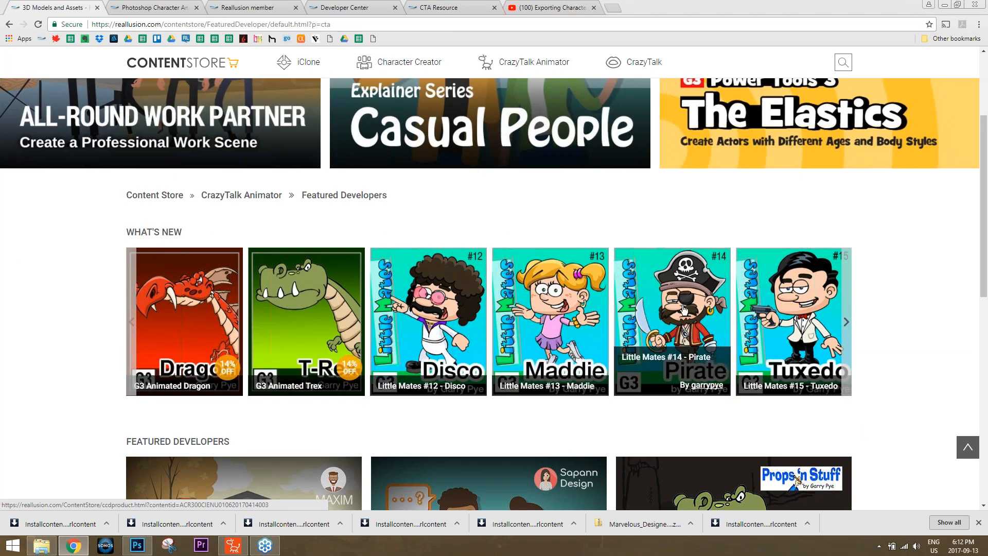
scroll(678, 308, down, 5)
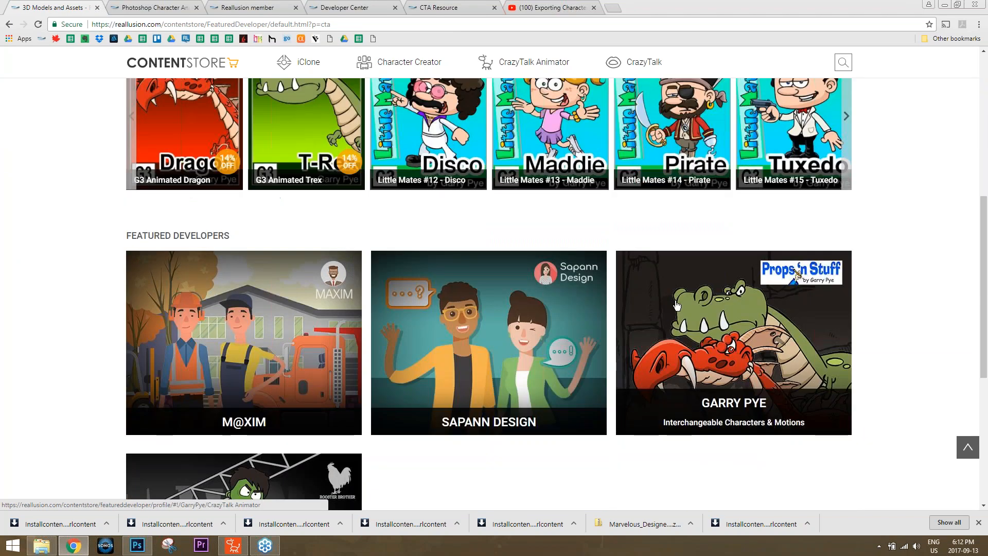
scroll(558, 235, down, 1)
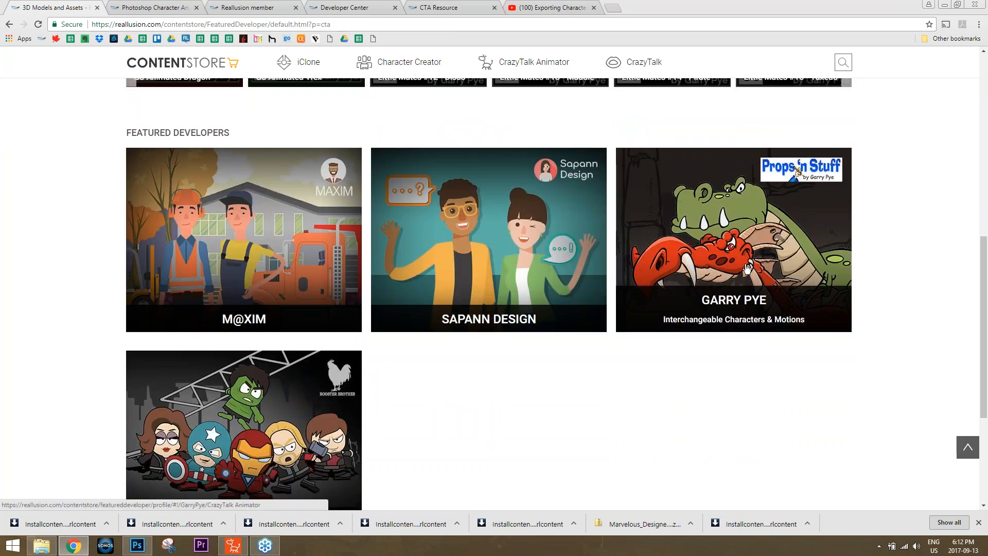
Open the Props 'n Stuff developer's profile and browse the character bundles offered there.
click(747, 268)
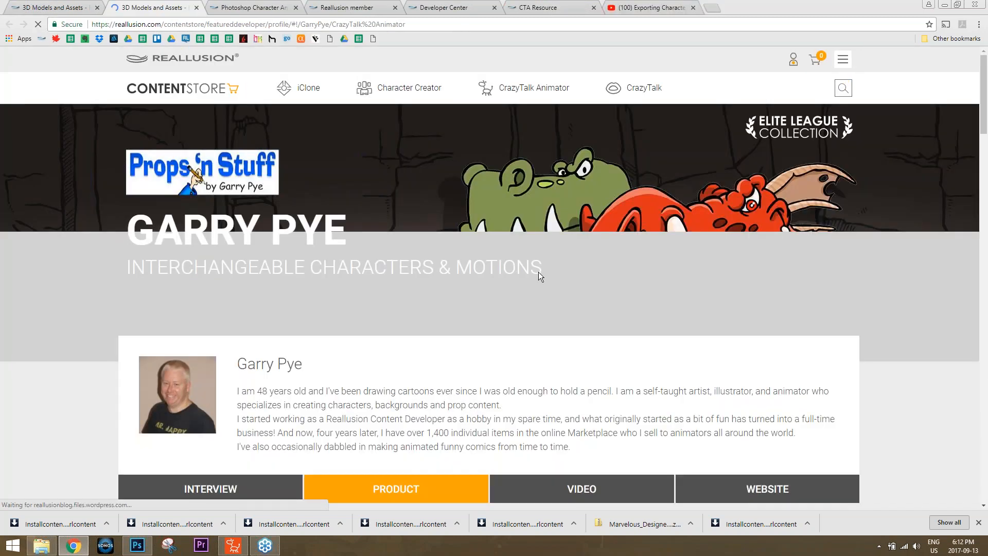
scroll(538, 272, down, 12)
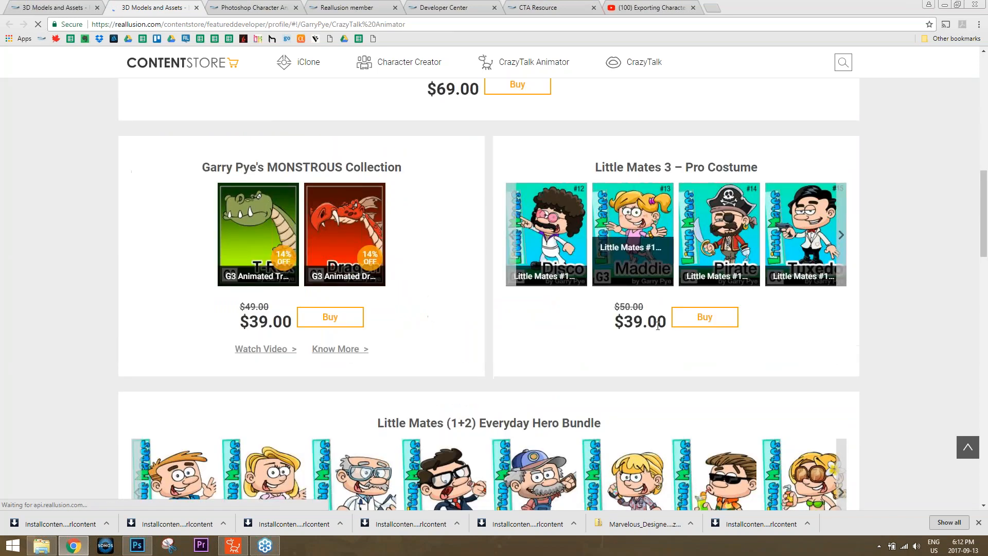
Browse the developer's remaining bundles, from the Little Mates sets through the Mini Collection to The Room Series.
scroll(658, 326, down, 6)
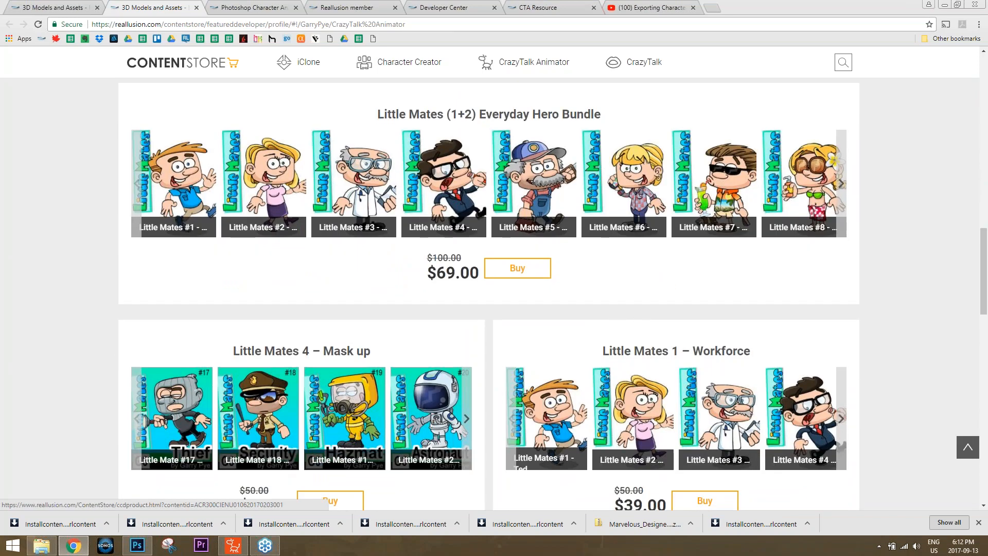
scroll(721, 411, down, 4)
scroll(761, 419, down, 5)
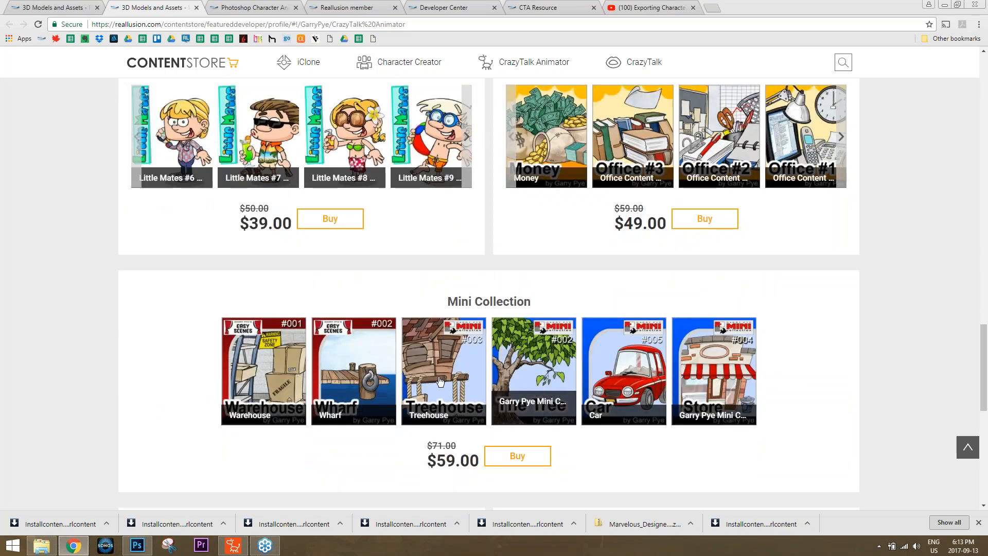
scroll(448, 360, down, 5)
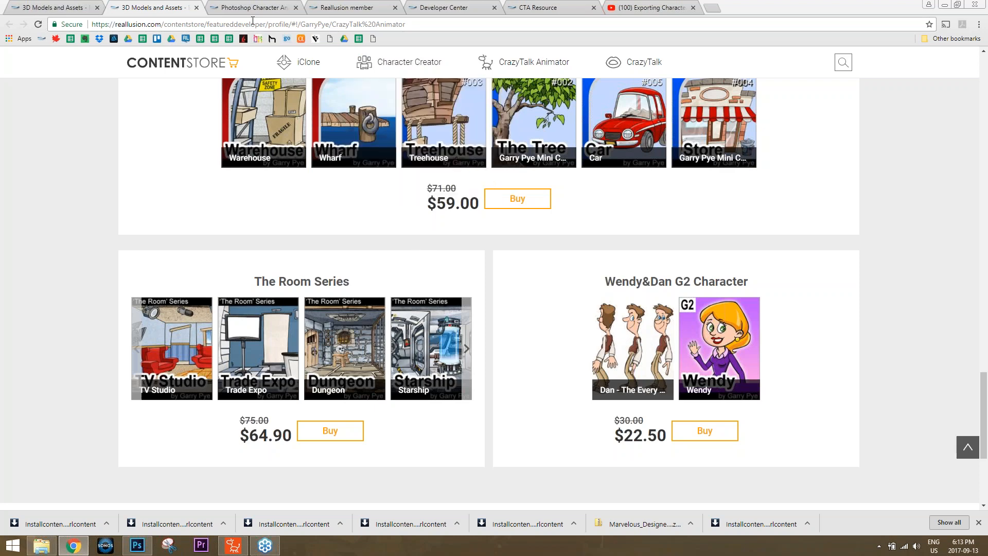
Switch to the Developer Center and open its CrazyTalk Animator resource page.
click(450, 8)
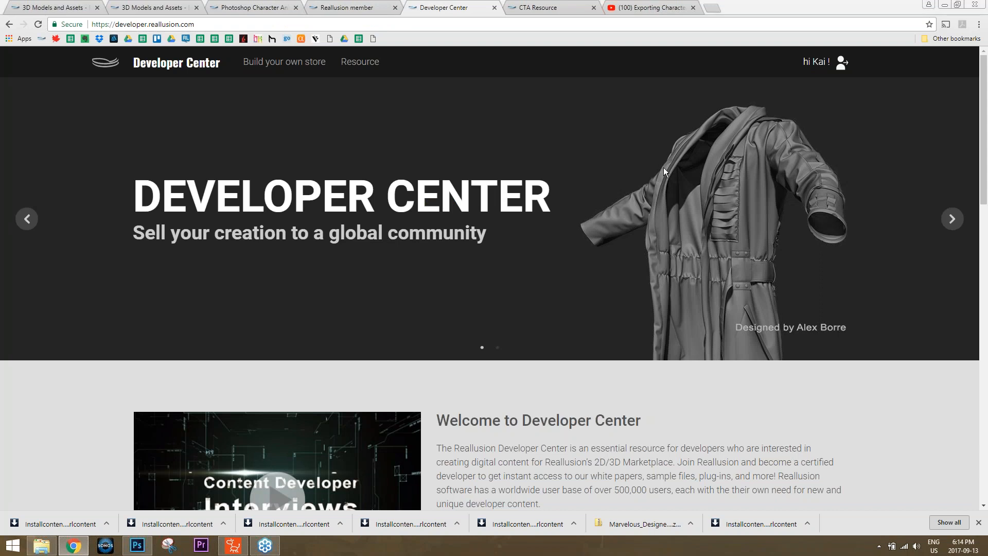
mouse_move(352, 64)
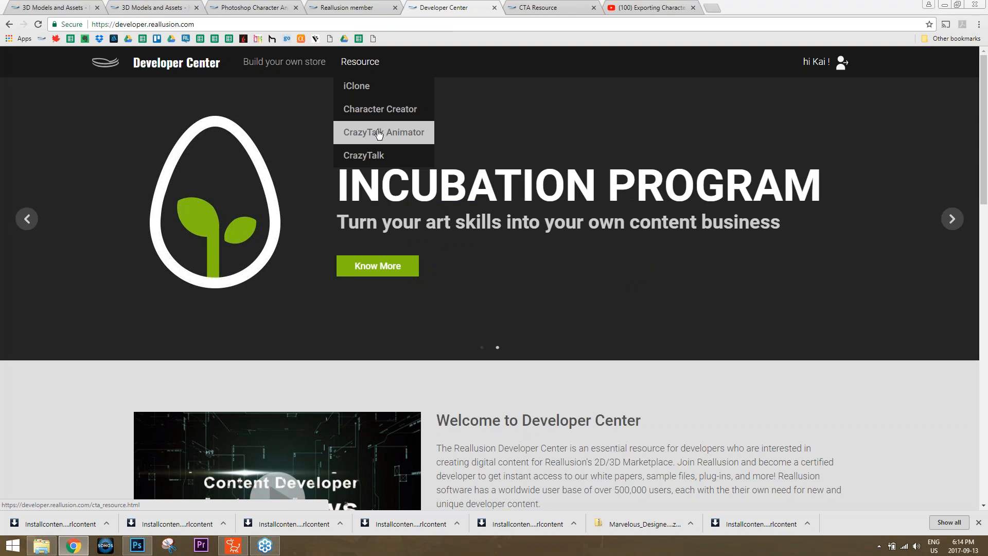
click(378, 134)
Examine the G2 and G3 character comparison and the whitepaper and tutorial links on the CTA Resource page.
scroll(457, 356, down, 13)
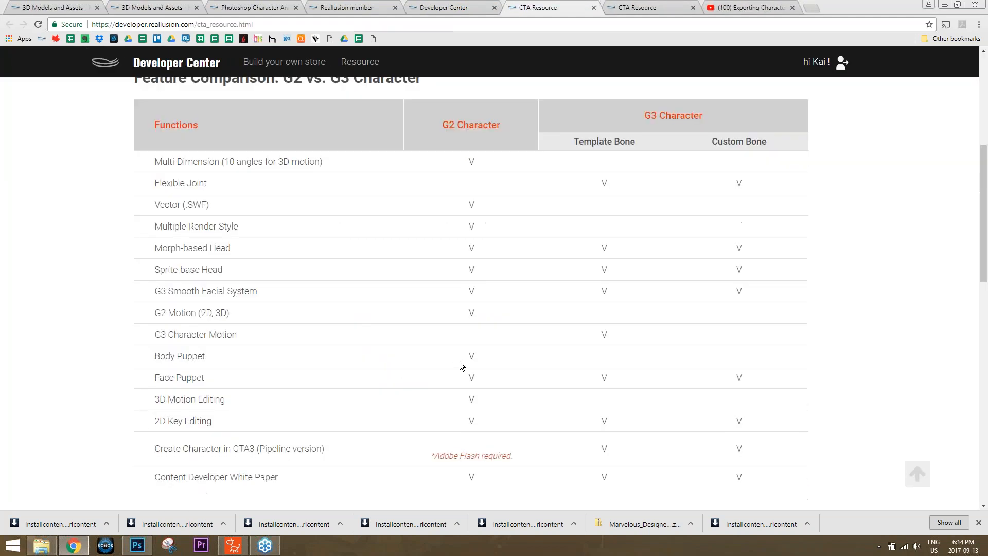
scroll(427, 351, down, 2)
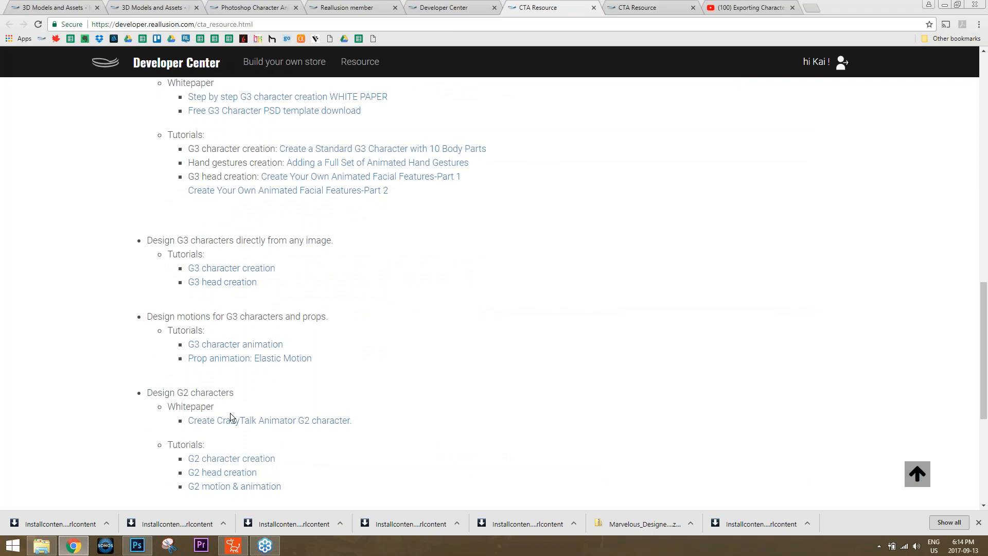
scroll(229, 418, down, 3)
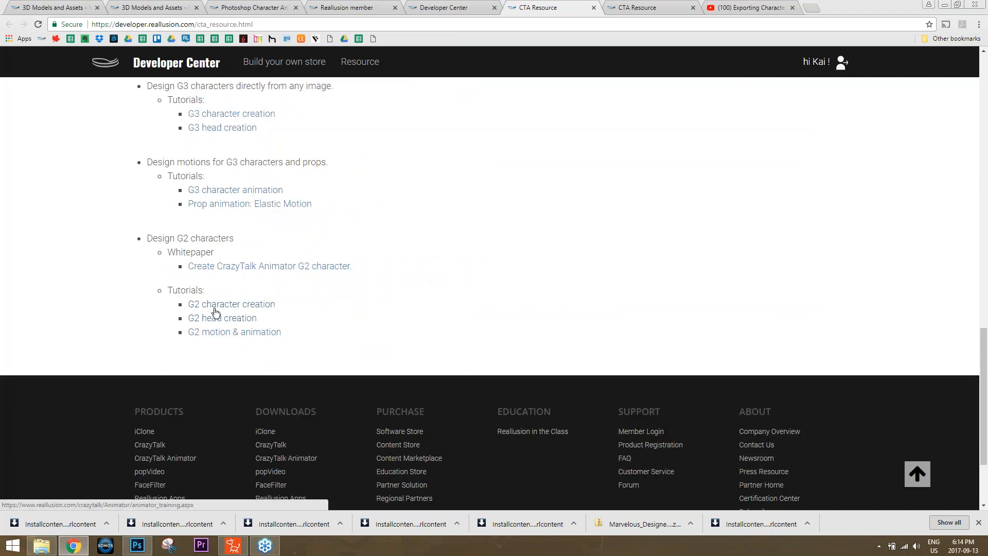
scroll(390, 304, up, 3)
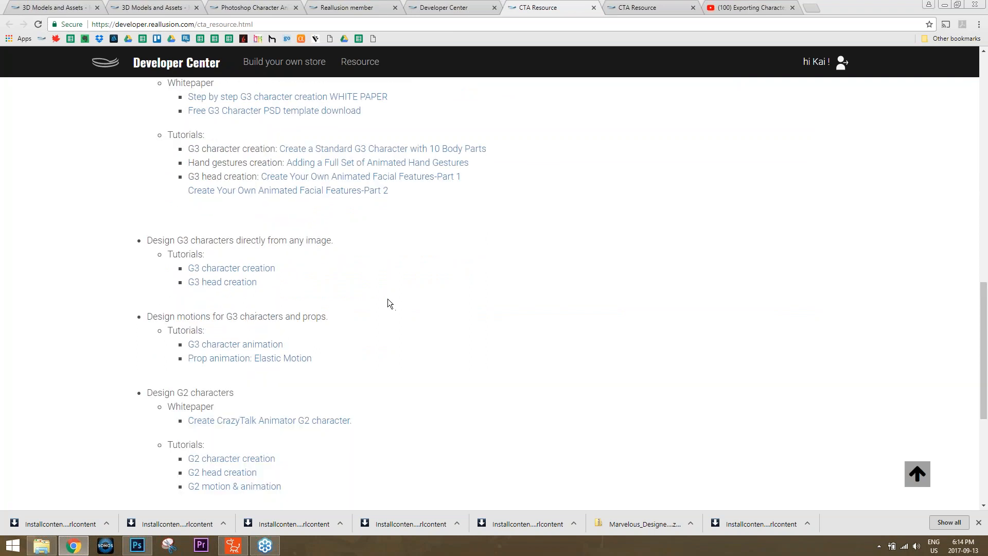
scroll(364, 368, up, 1)
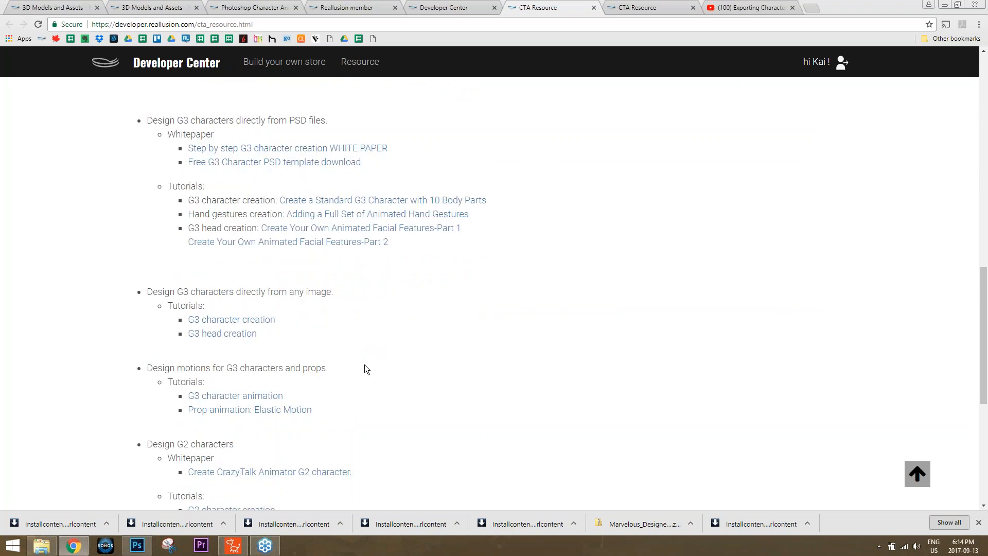
scroll(364, 364, down, 5)
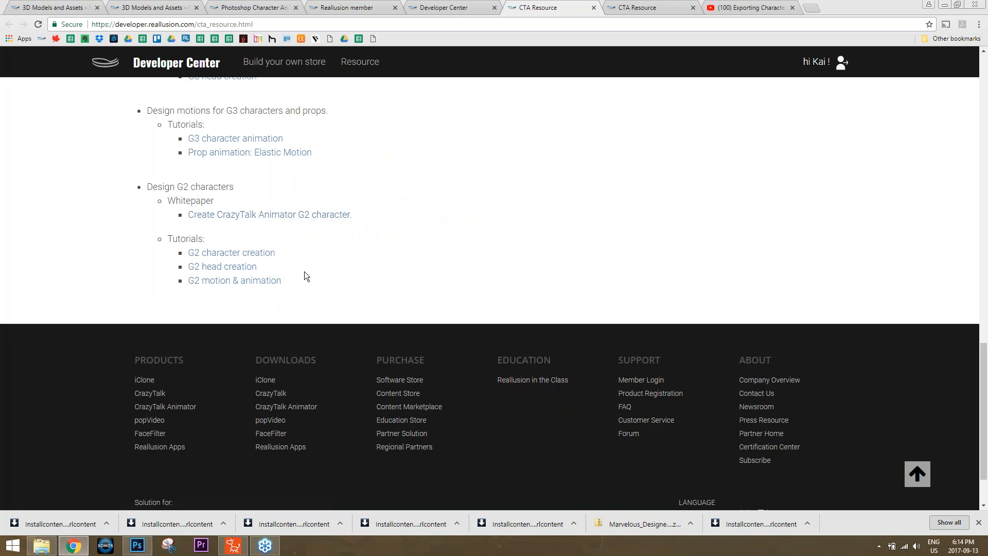
scroll(304, 273, up, 2)
scroll(353, 295, up, 3)
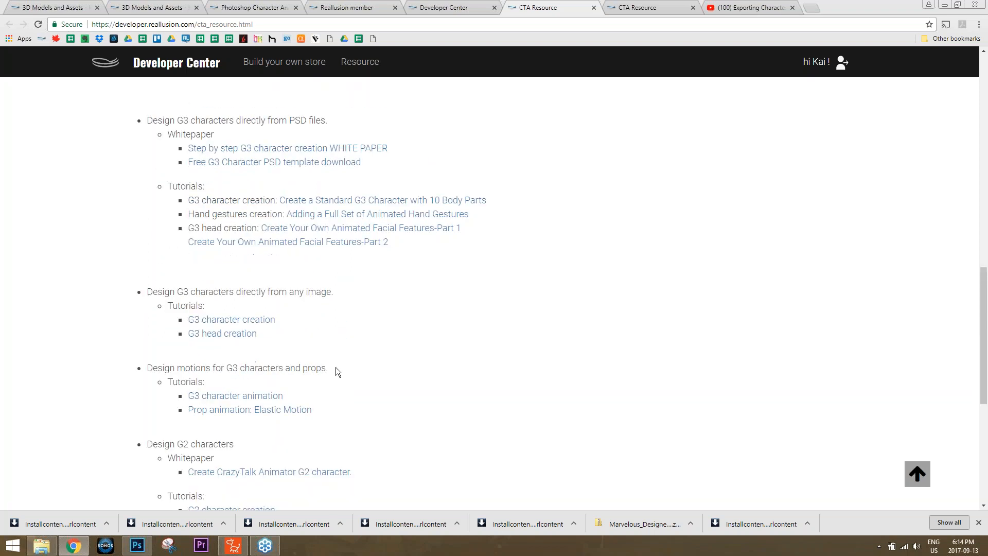
Switch back to CrazyTalk Animator and close the RHand Sprite Editor.
mouse_move(264, 545)
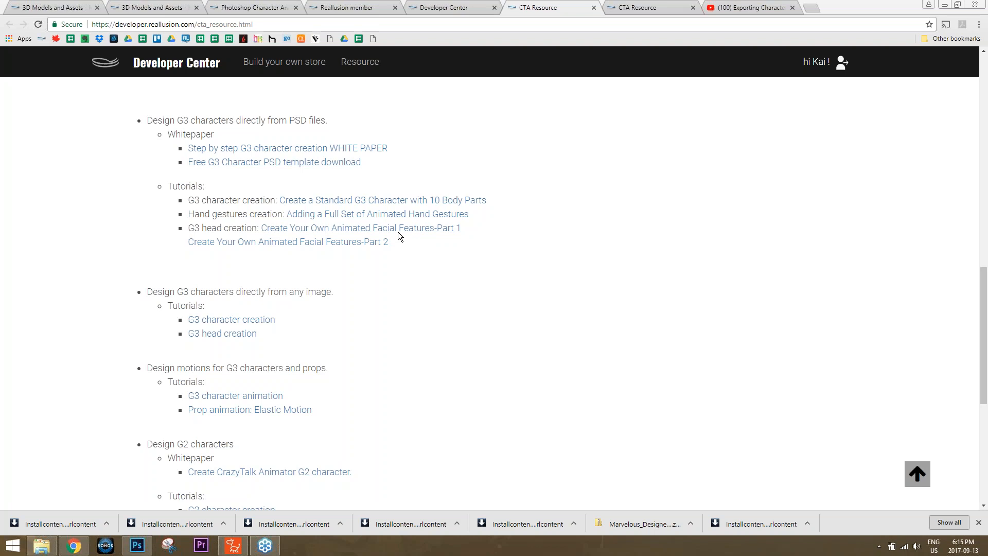
click(233, 546)
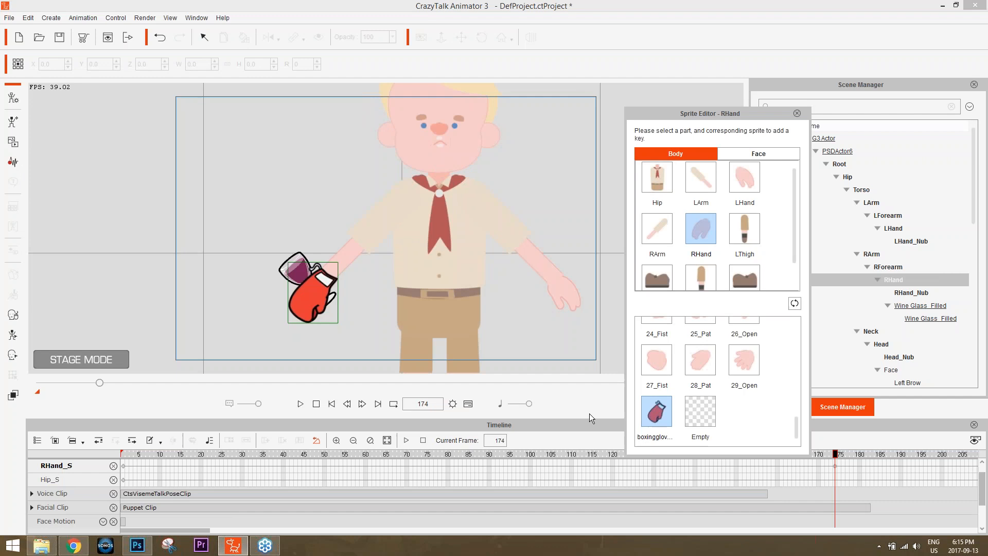
click(797, 113)
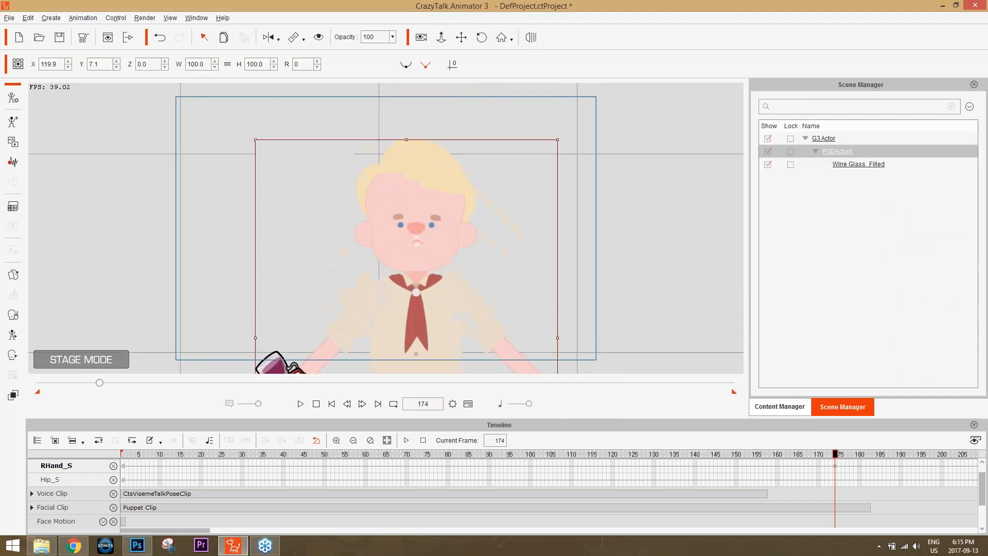
Inspect the edge quality of the boy's blue eye up close and return to a view of the whole upper body.
scroll(386, 228, up, 15)
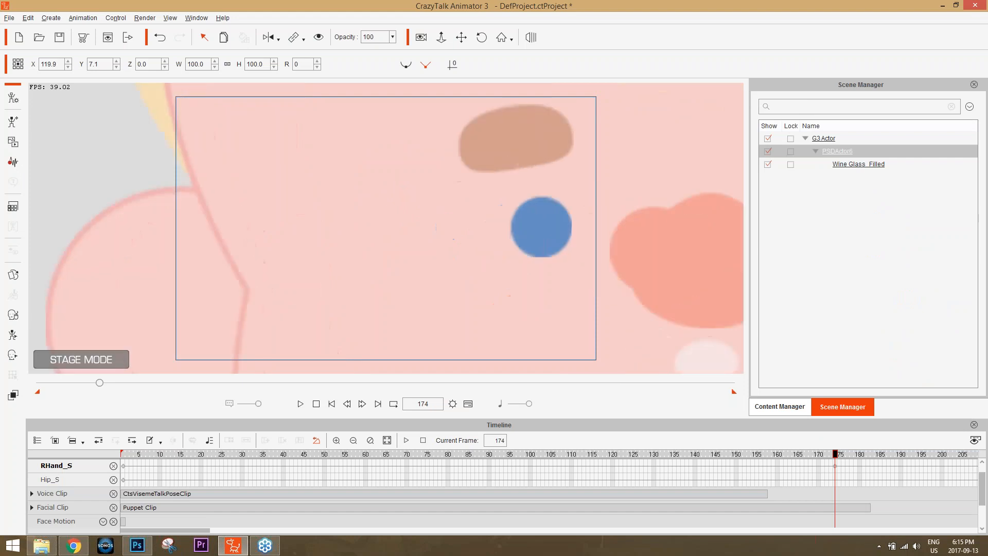
drag(622, 225, 458, 231)
scroll(459, 232, up, 6)
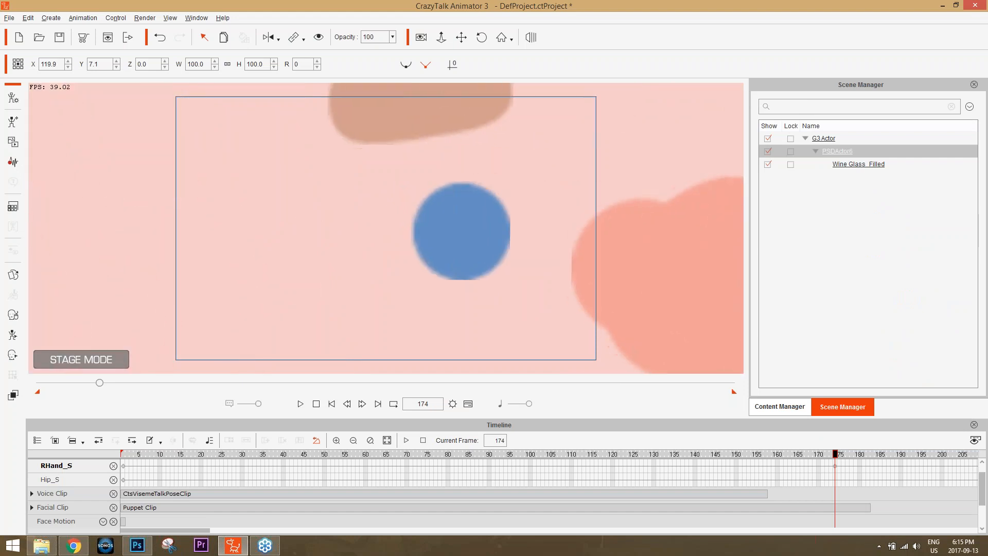
scroll(386, 228, down, 3)
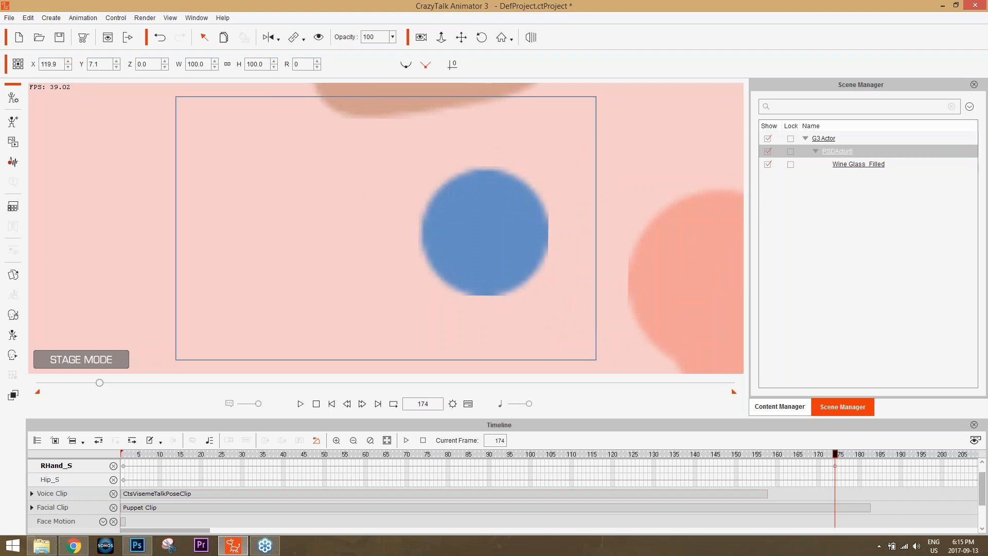
scroll(386, 228, down, 8)
drag(441, 236, 212, 191)
scroll(386, 228, down, 3)
scroll(386, 228, down, 2)
scroll(312, 197, down, 1)
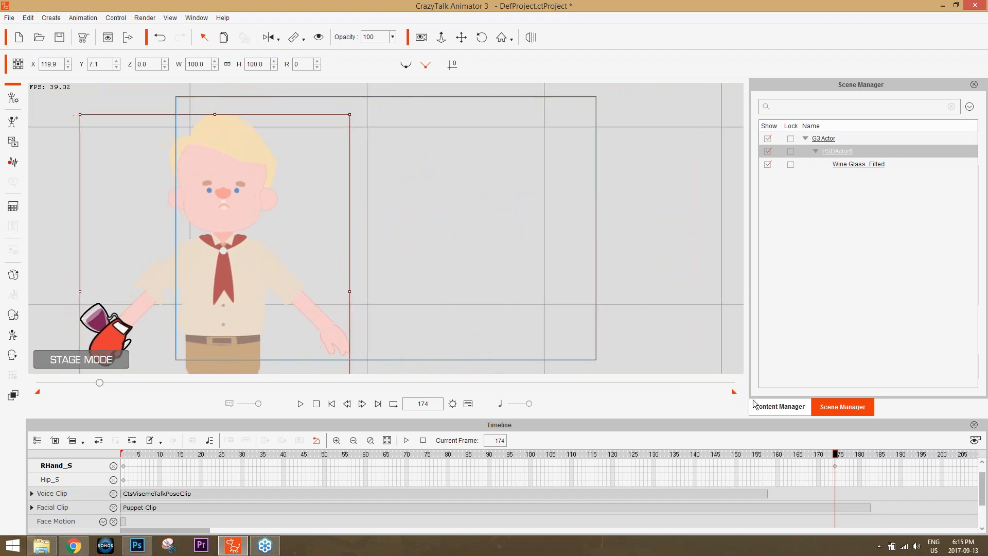
Add Elastic Folks_Female_01_F from the 1_G3 Human templates and place her beside the boy at about X 172.4, Y -15.1.
click(767, 407)
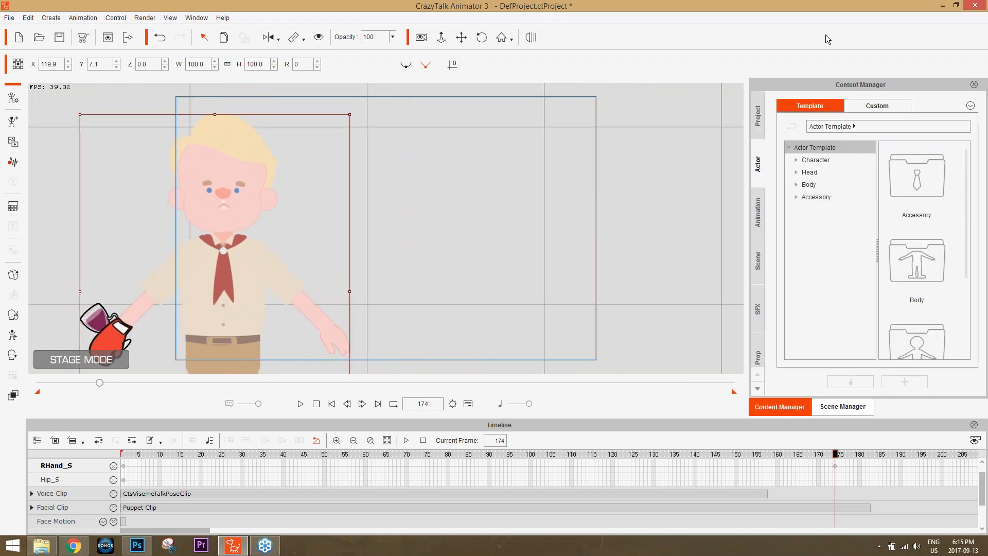
click(797, 160)
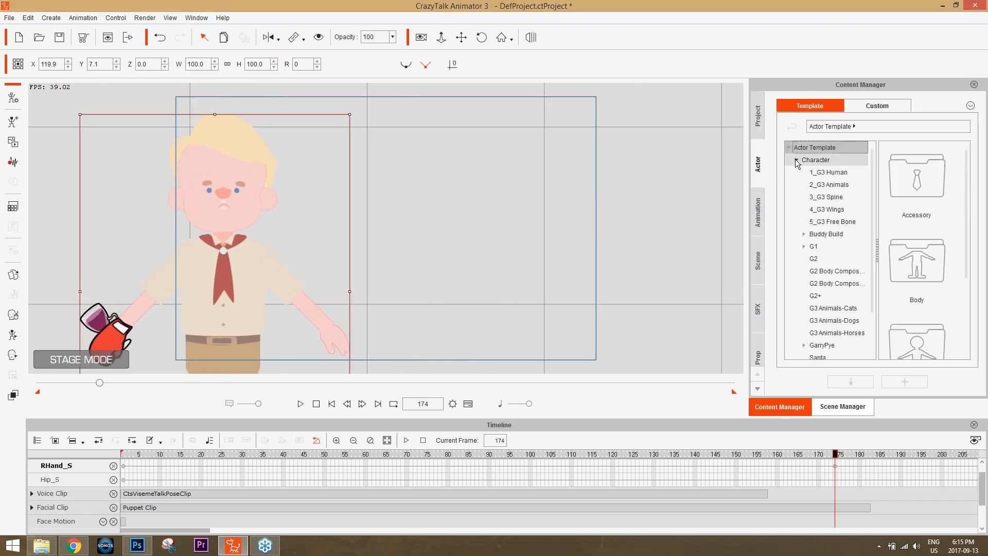
click(818, 172)
drag(917, 262, 421, 270)
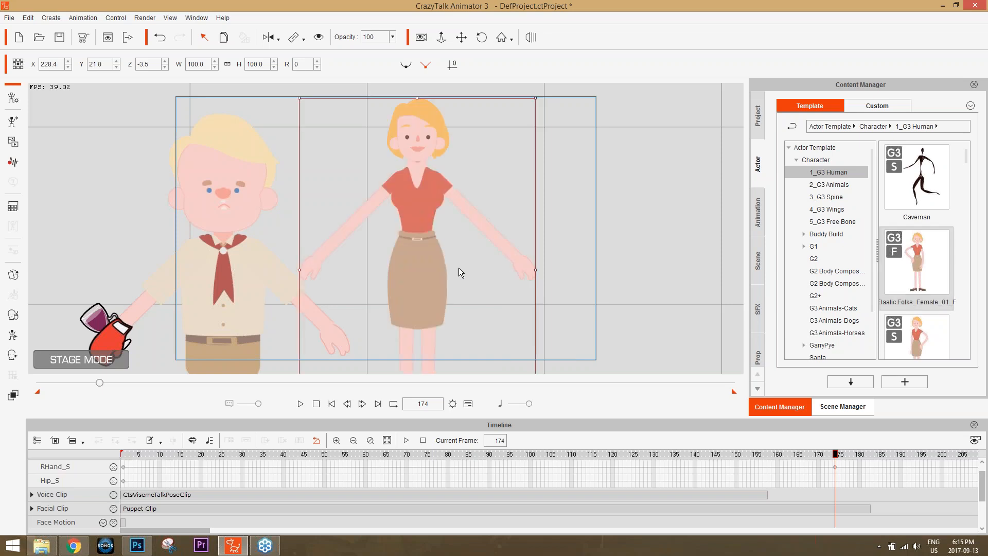
drag(457, 268, 358, 331)
Inspect the edge quality of the woman's brown eye up close.
scroll(358, 331, up, 1)
scroll(337, 201, up, 6)
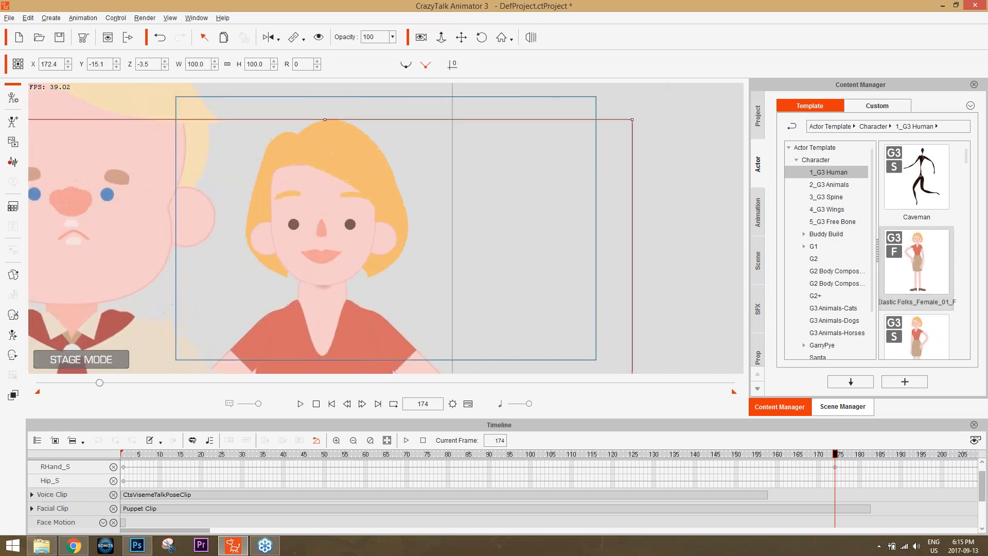
drag(338, 206, 415, 215)
scroll(386, 228, up, 4)
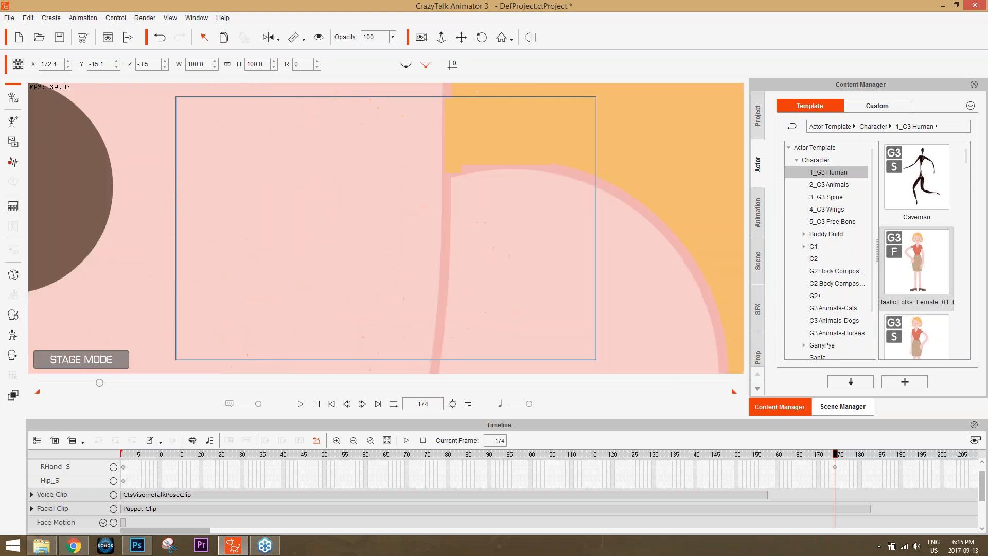
scroll(386, 228, down, 2)
drag(338, 216, 421, 221)
scroll(326, 222, up, 3)
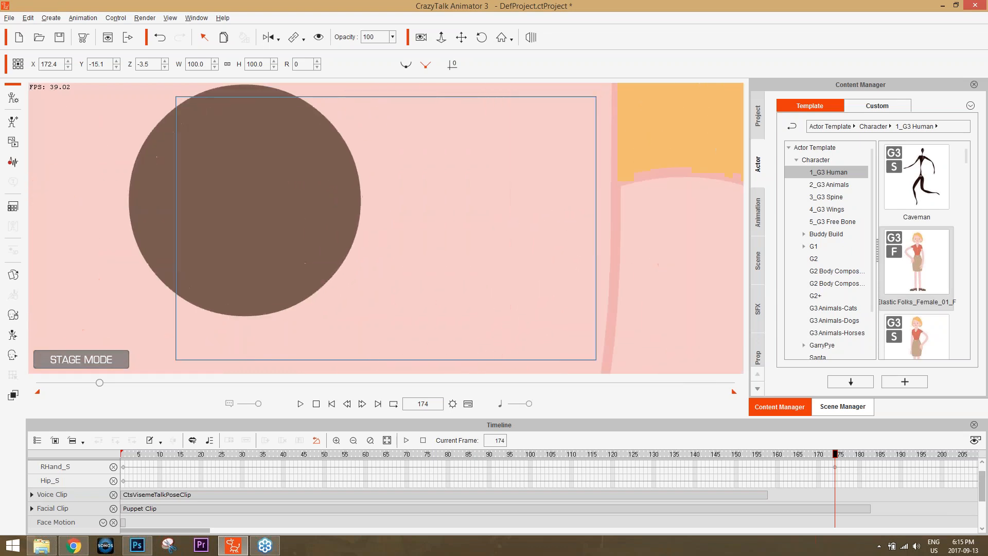
scroll(387, 228, down, 3)
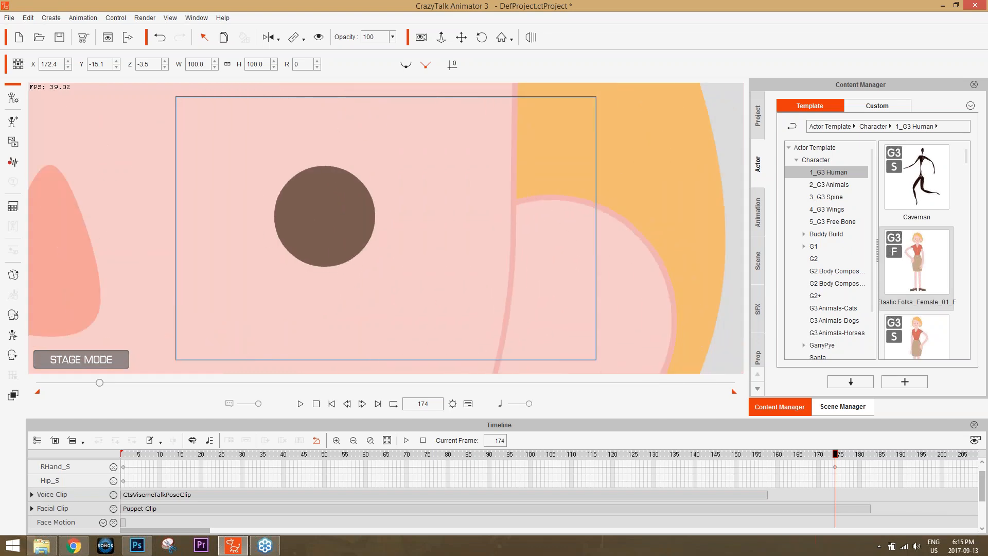
Examine the edges of the woman's sleeve and arm up close and return to a view of both characters.
scroll(386, 228, down, 6)
drag(381, 283, 392, 127)
scroll(386, 228, down, 1)
scroll(386, 228, up, 1)
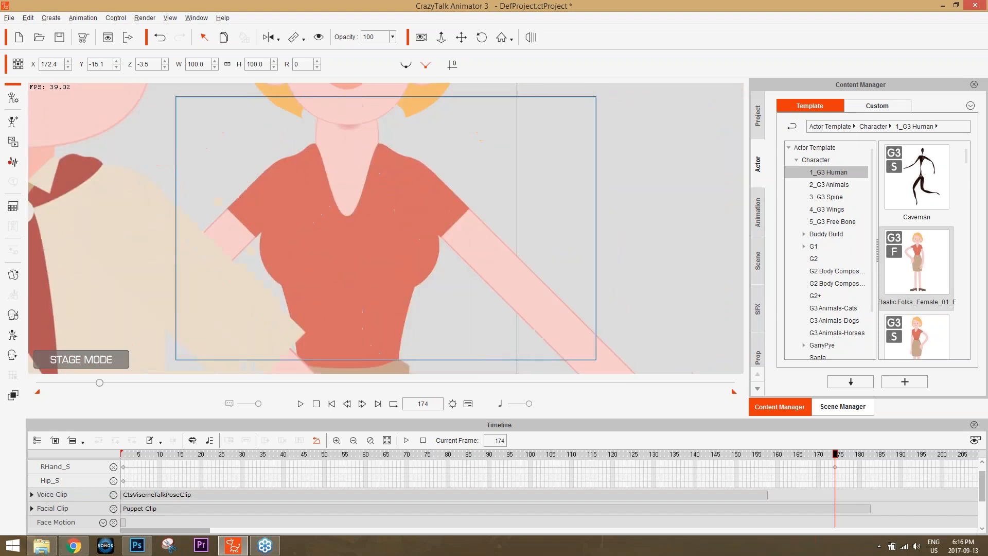
drag(386, 228, 357, 247)
scroll(386, 228, up, 1)
scroll(386, 228, up, 4)
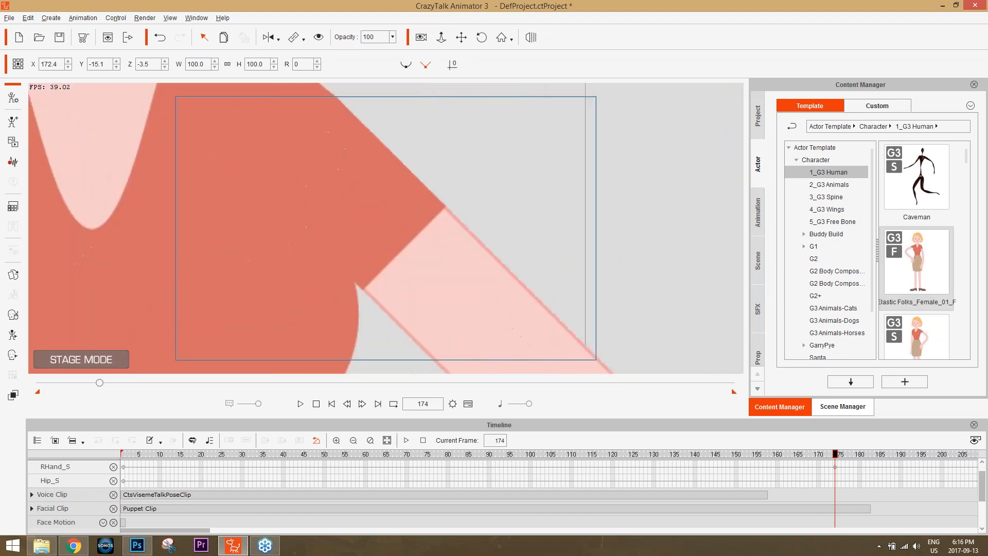
drag(386, 228, 258, 254)
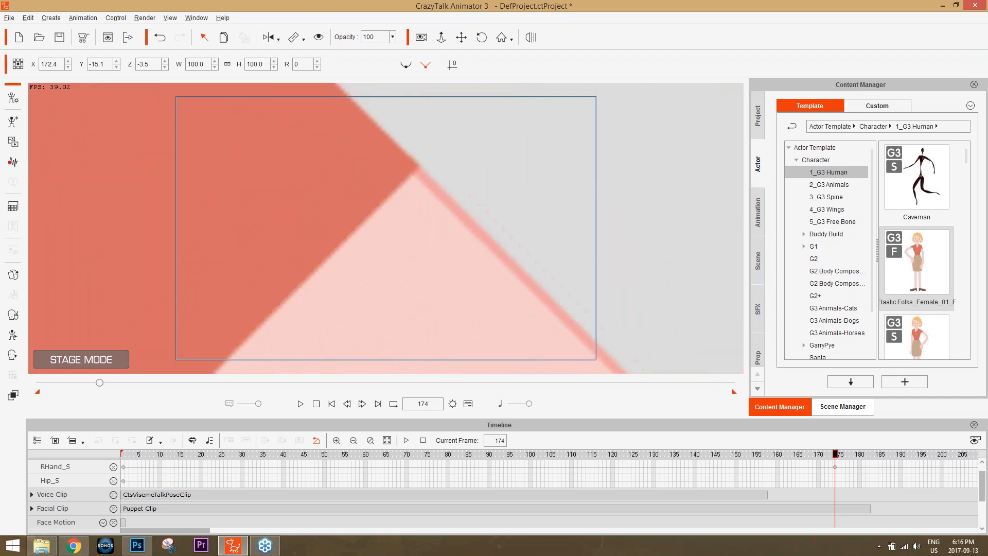
scroll(386, 228, up, 1)
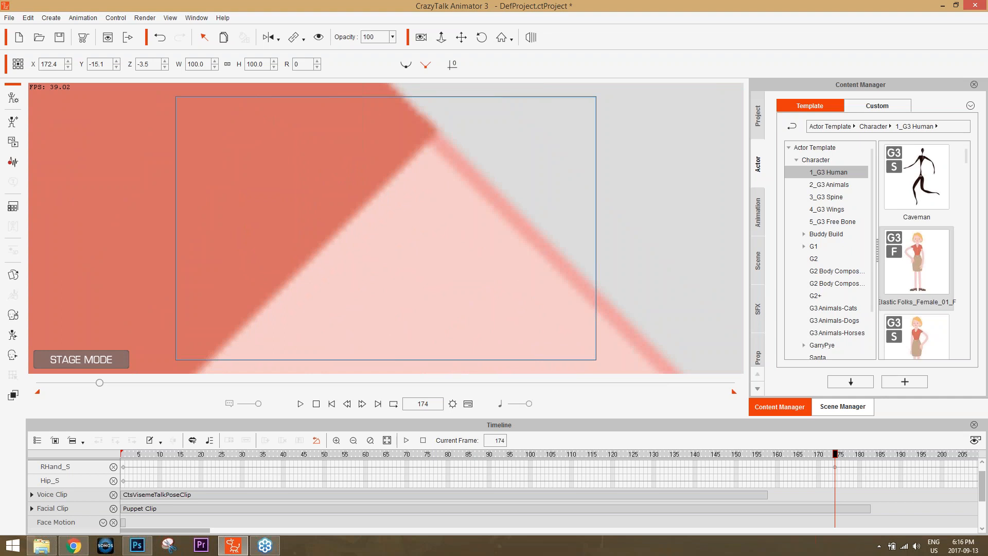
scroll(386, 228, down, 3)
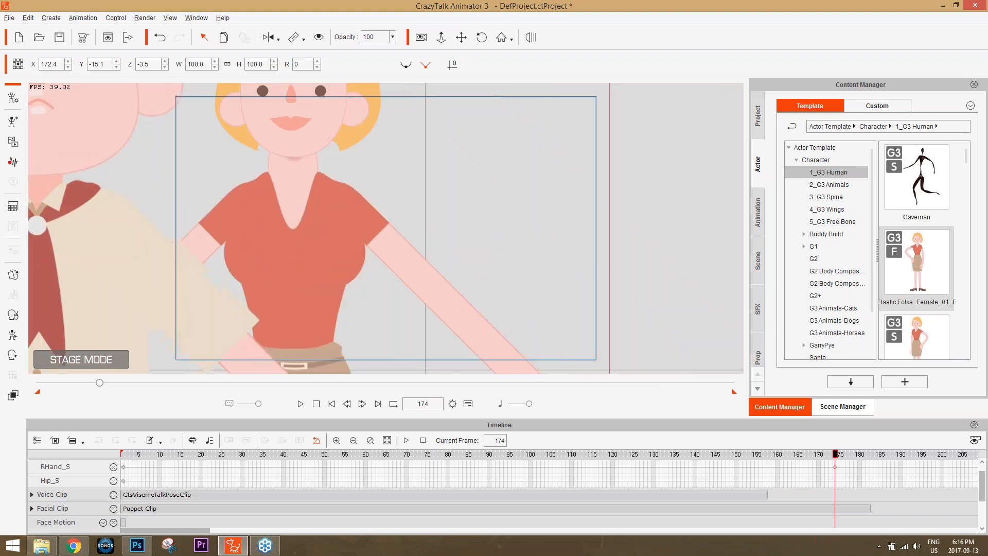
scroll(386, 228, down, 1)
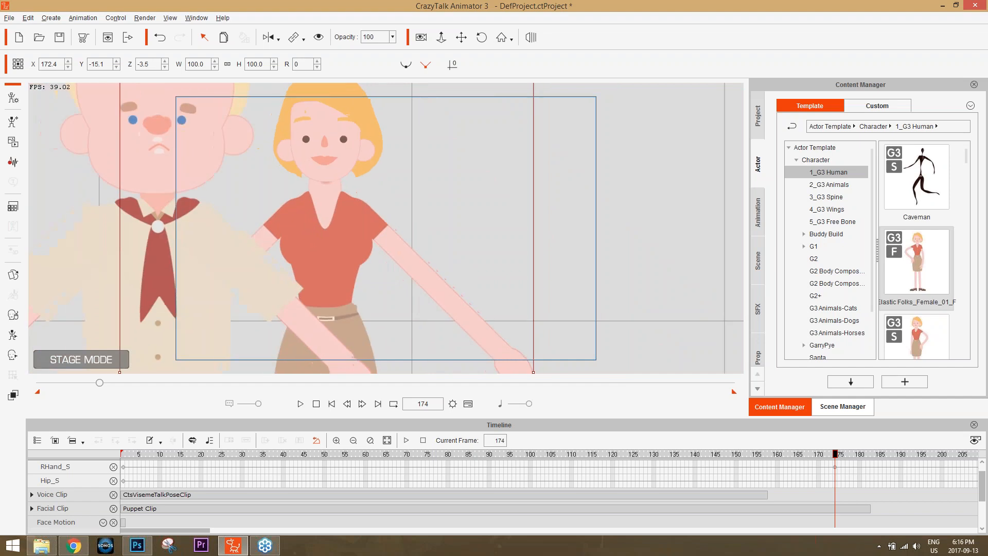
scroll(386, 228, down, 1)
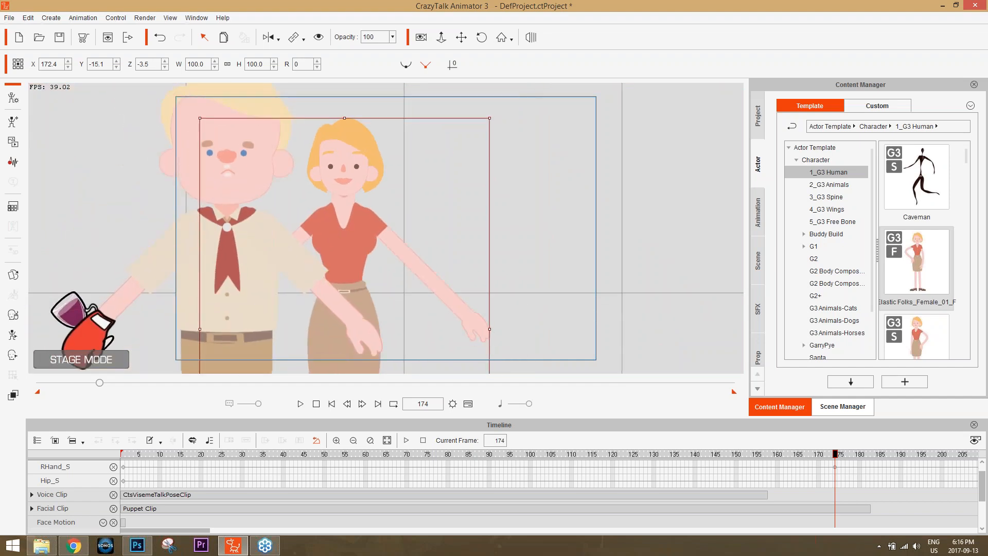
scroll(398, 228, down, 1)
scroll(398, 228, down, 1)
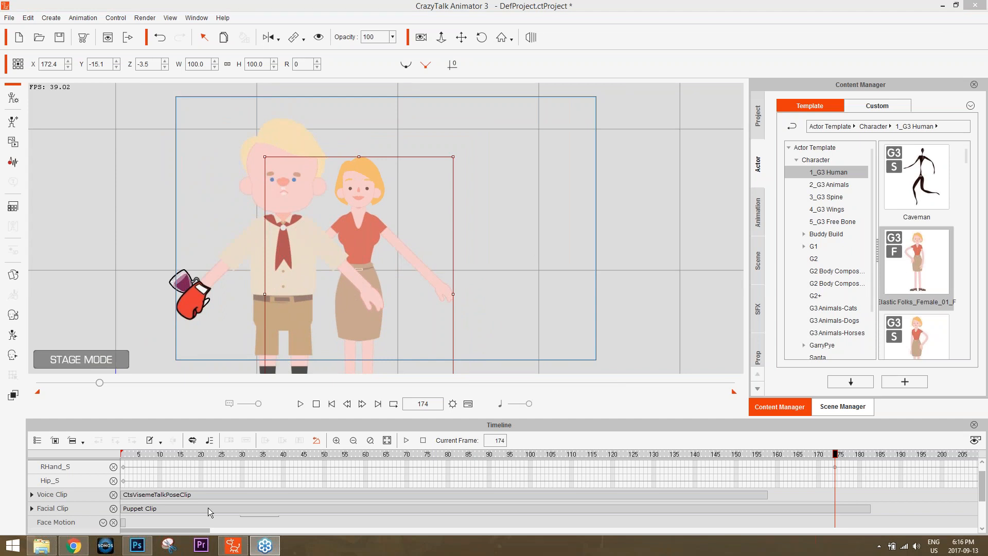
Switch to Photoshop and check the image dimensions and resolution of PSDActor6.psd without changing them.
click(137, 546)
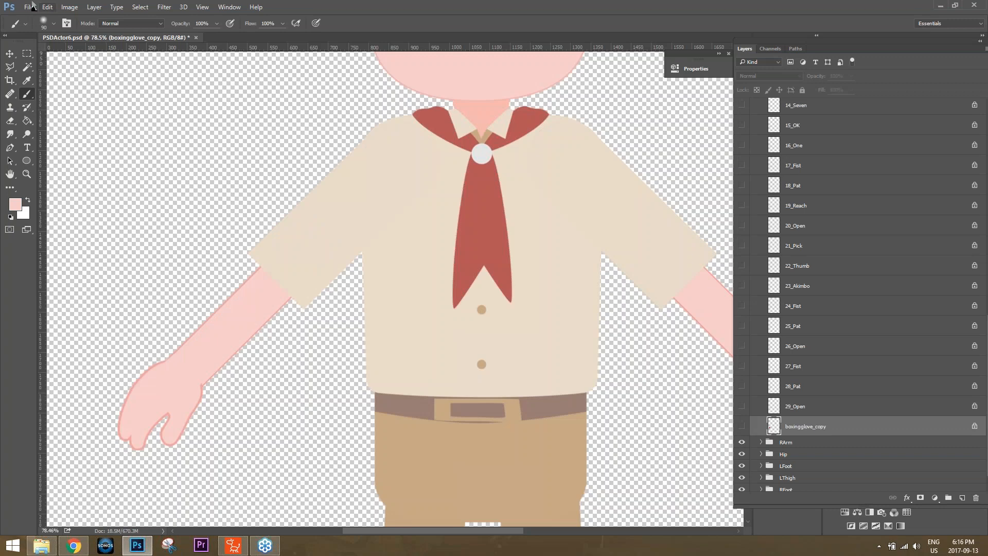
click(70, 7)
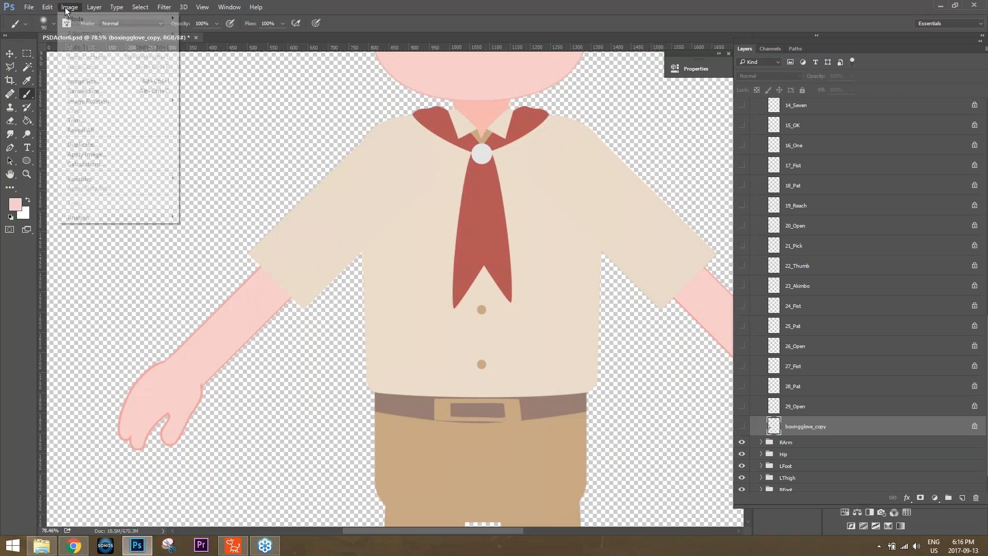
click(115, 80)
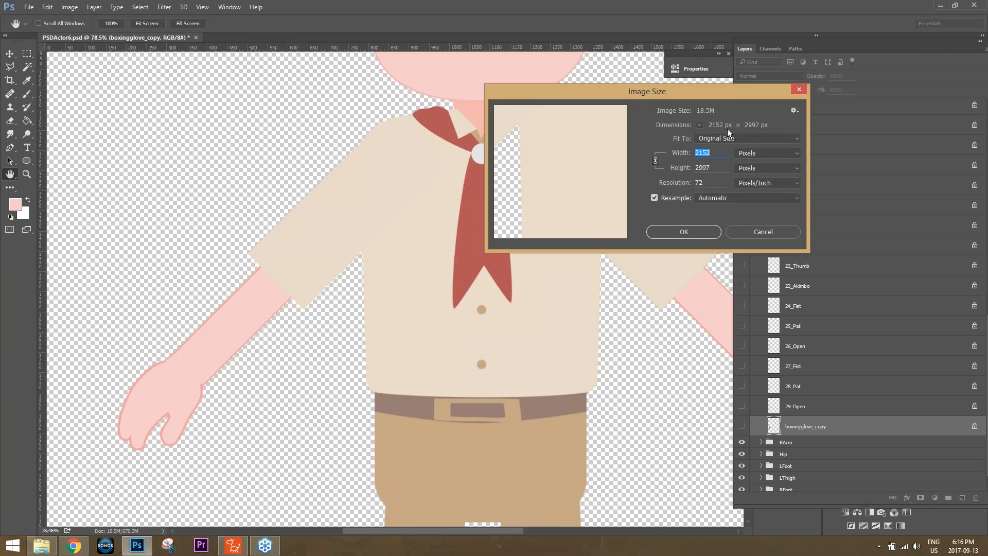
click(765, 233)
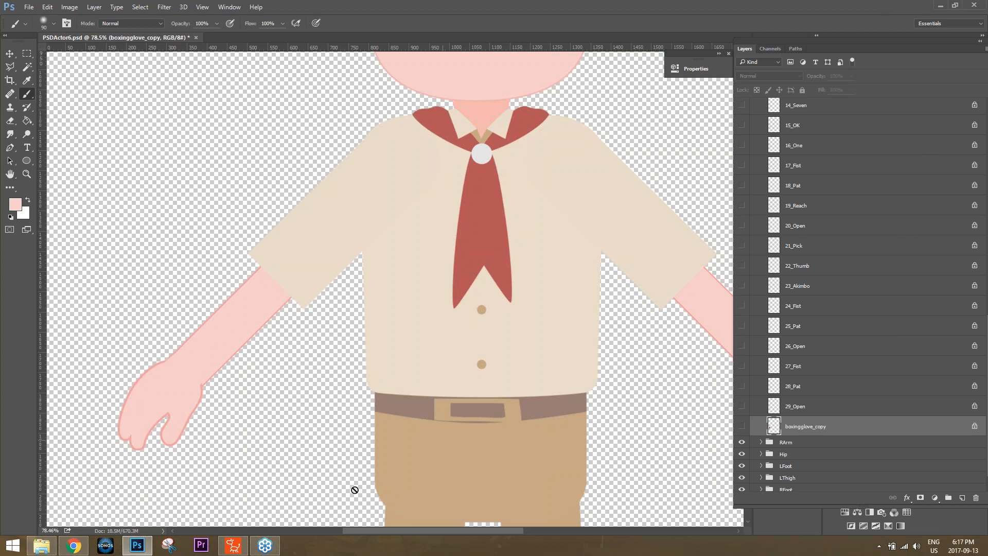
click(265, 546)
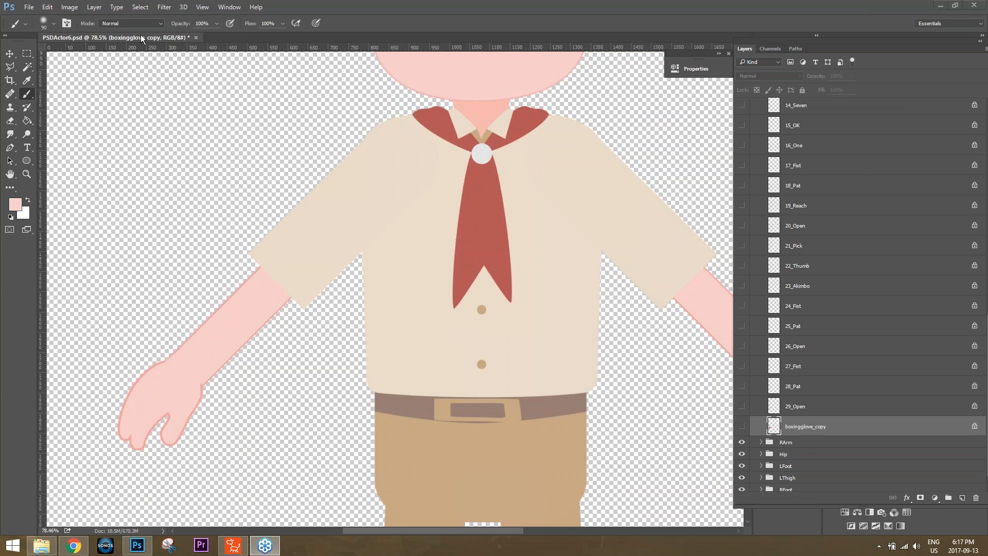
click(153, 20)
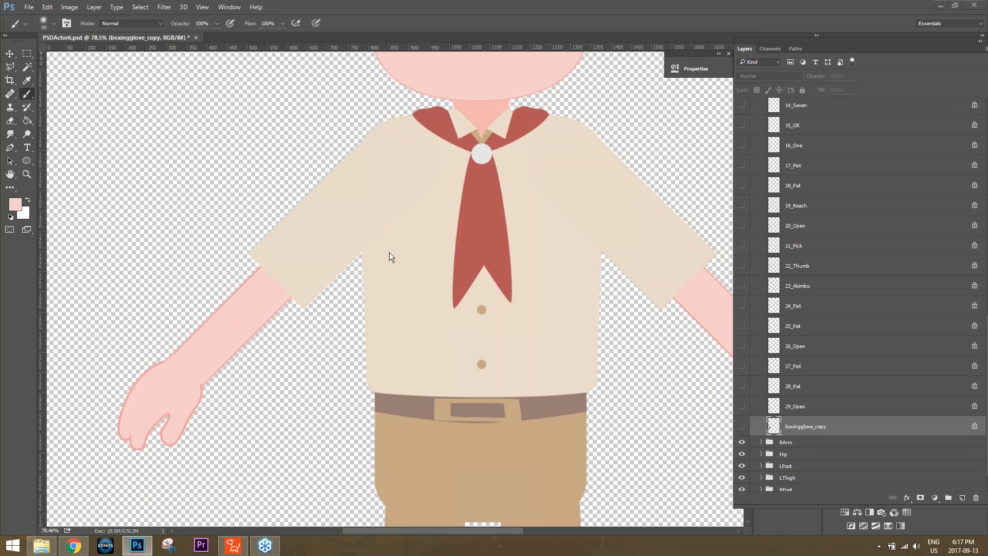
Open Human_Side_Full_Template in Photoshop from the 01_Templates folder of CTA_G3_Pipeline_PSD_Template_Sample_Project.zip.
click(43, 544)
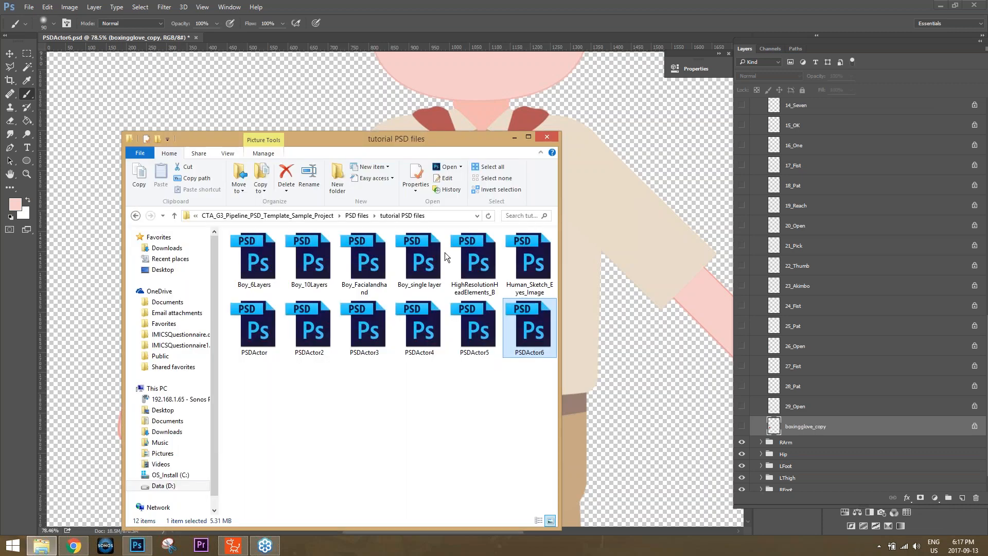
click(666, 170)
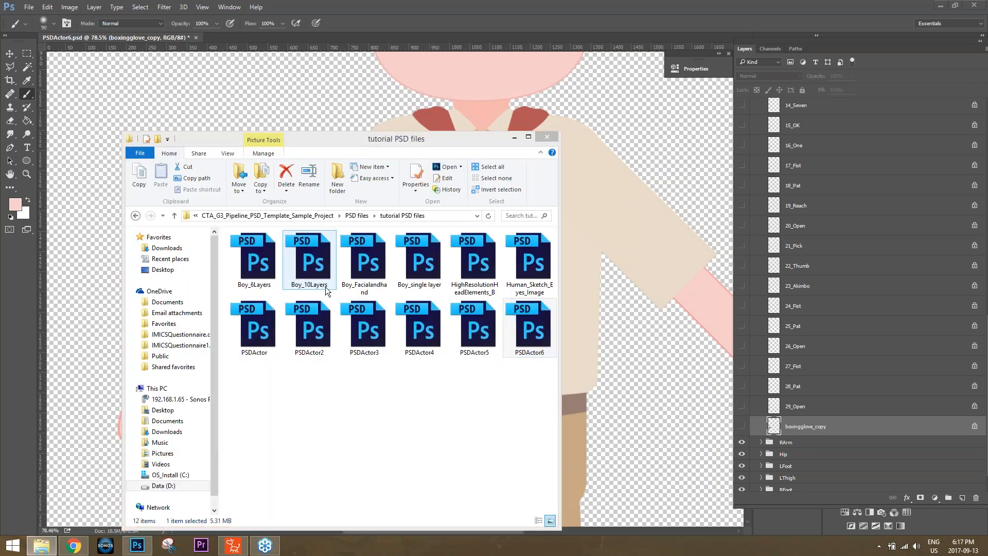
click(306, 216)
double_click(287, 249)
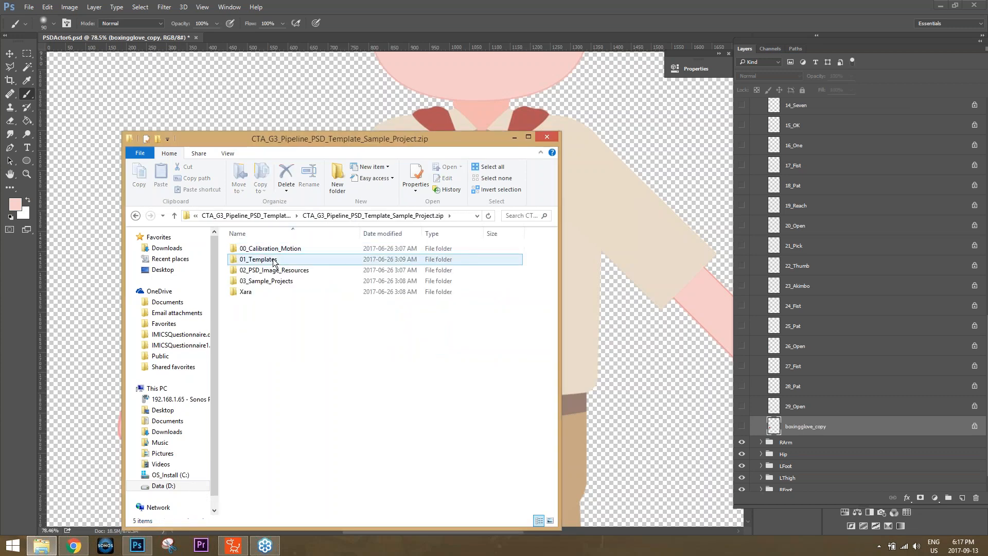
double_click(287, 257)
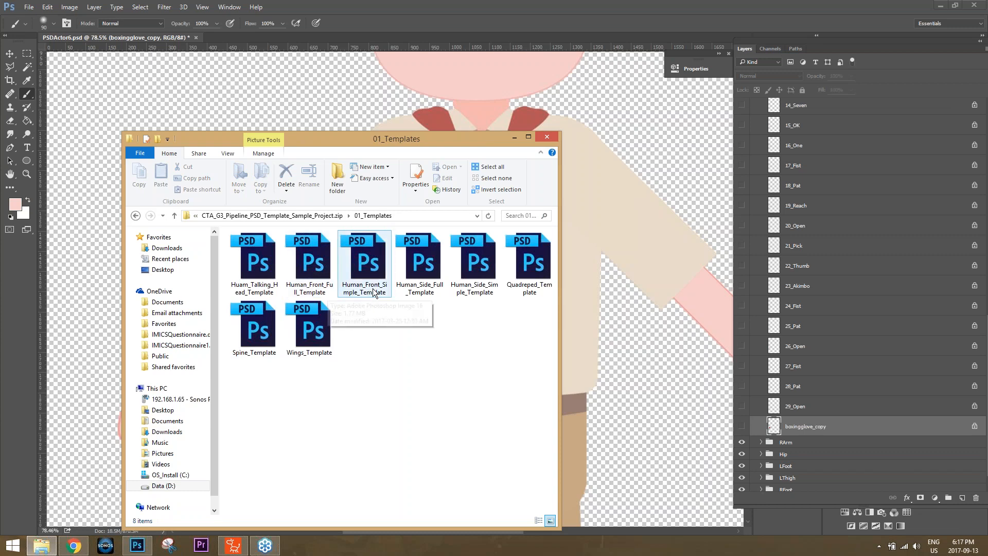
double_click(423, 292)
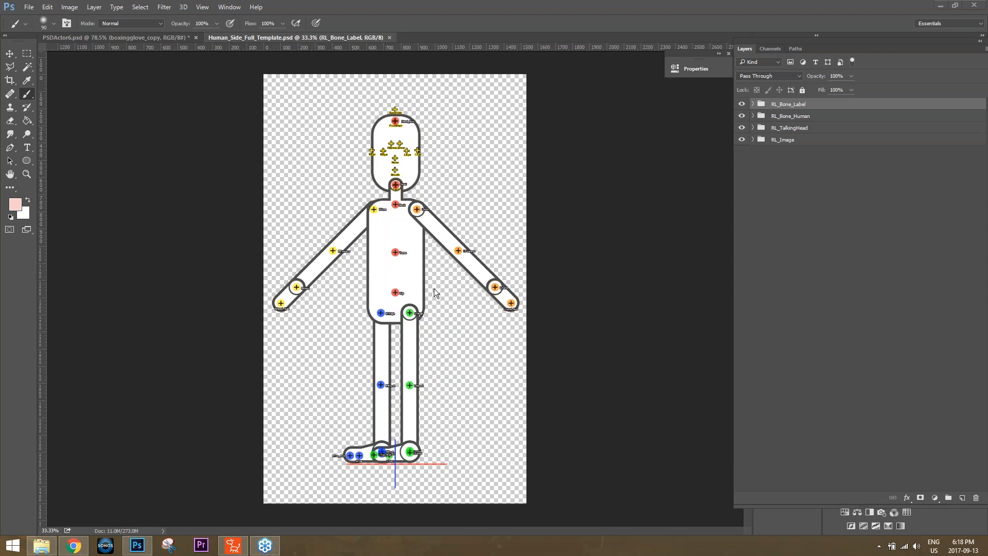
Switch to CrazyTalk Animator and give the boy a text-to-speech voice clip saying "Hi everyone" in the Microsoft David voice.
click(232, 546)
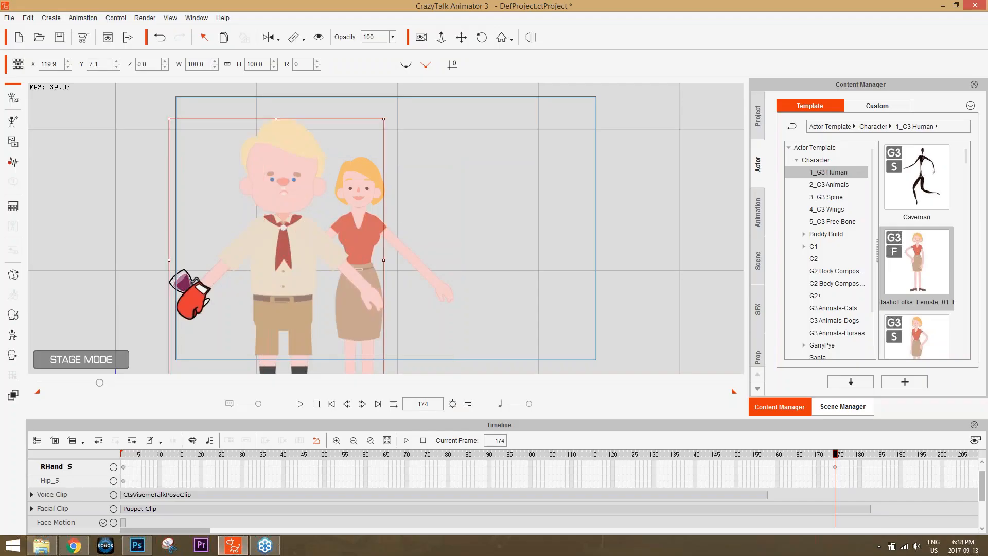
click(13, 162)
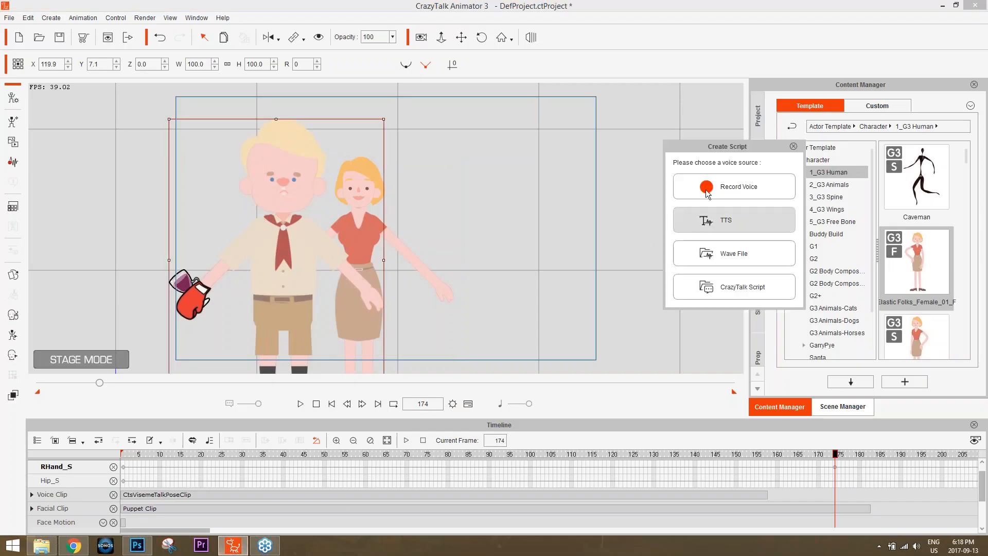
click(706, 220)
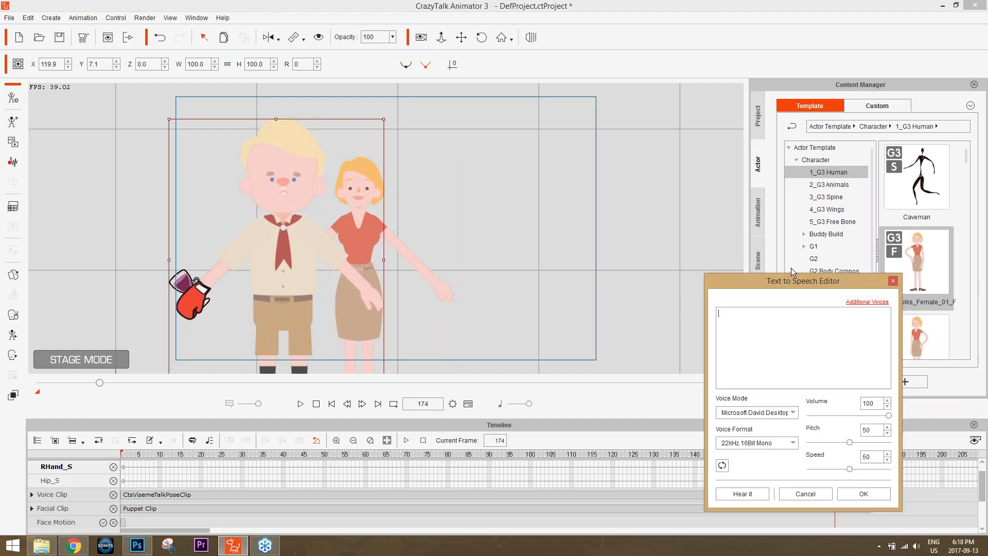
drag(759, 282, 646, 278)
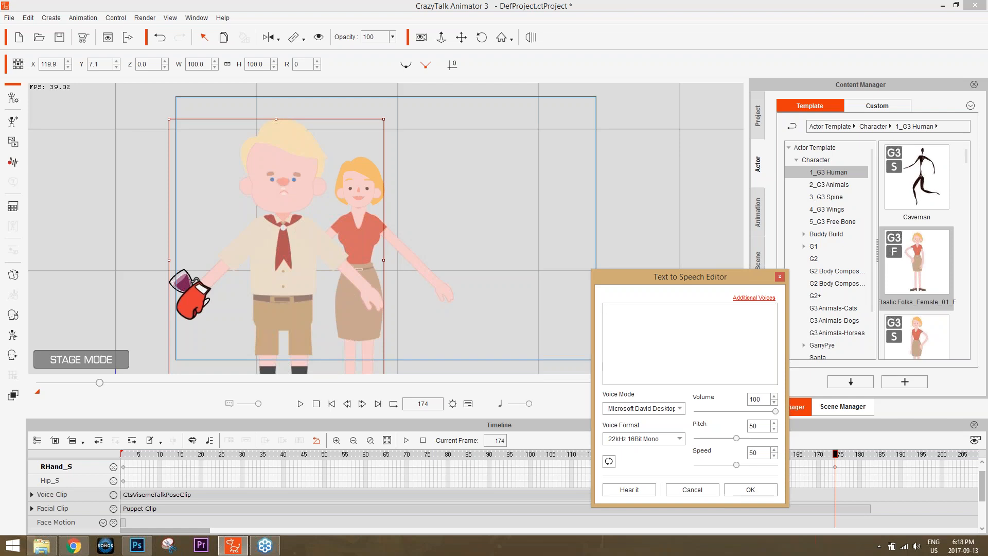
text(Hi everyone)
click(764, 490)
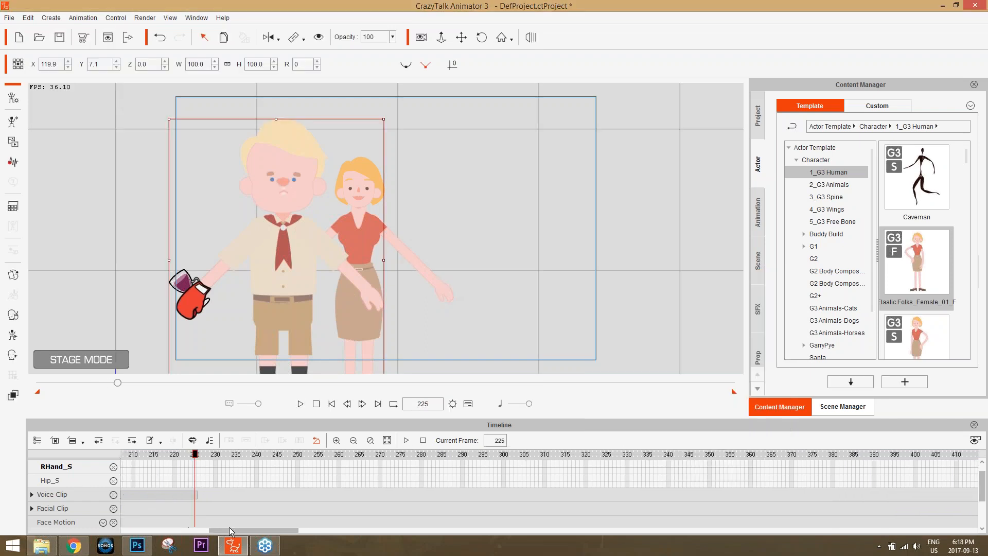
Speed up the boy's new voice clip by shortening it to about frame 193 and play it back.
drag(230, 527, 184, 522)
click(726, 500)
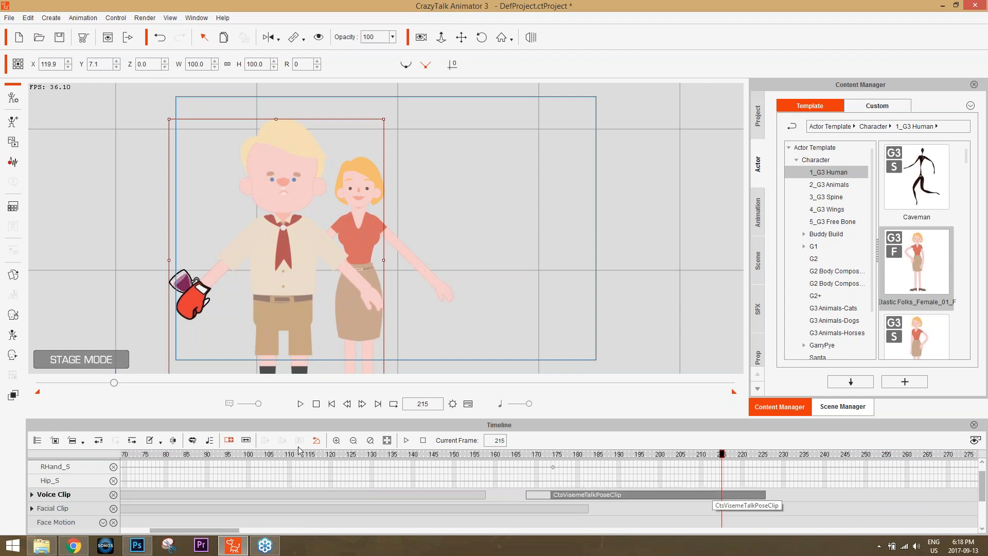
click(246, 441)
drag(765, 495, 634, 494)
click(535, 455)
key(space)
key(space)
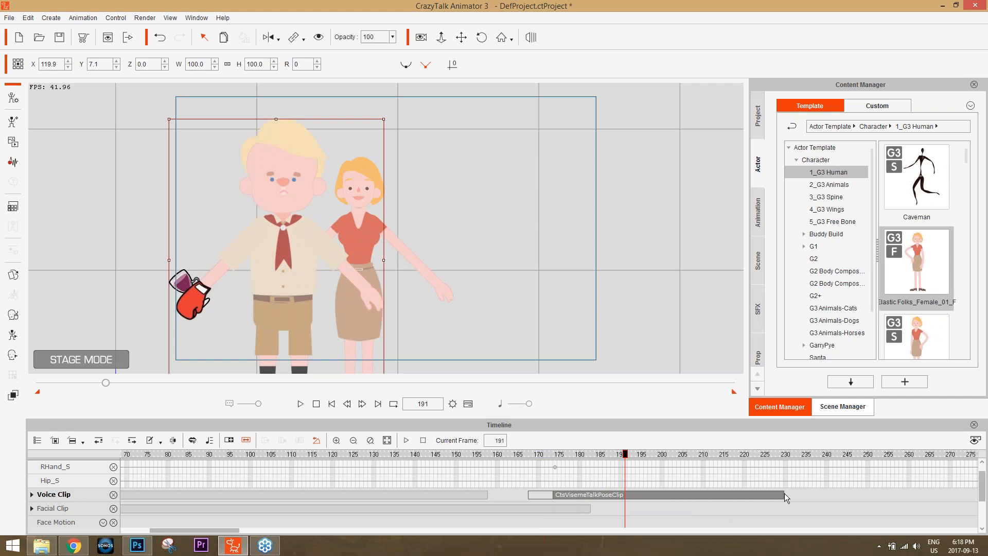
Slow the voice clip down by stretching its end to about frame 240, play it back, and return to frame 172.
click(551, 454)
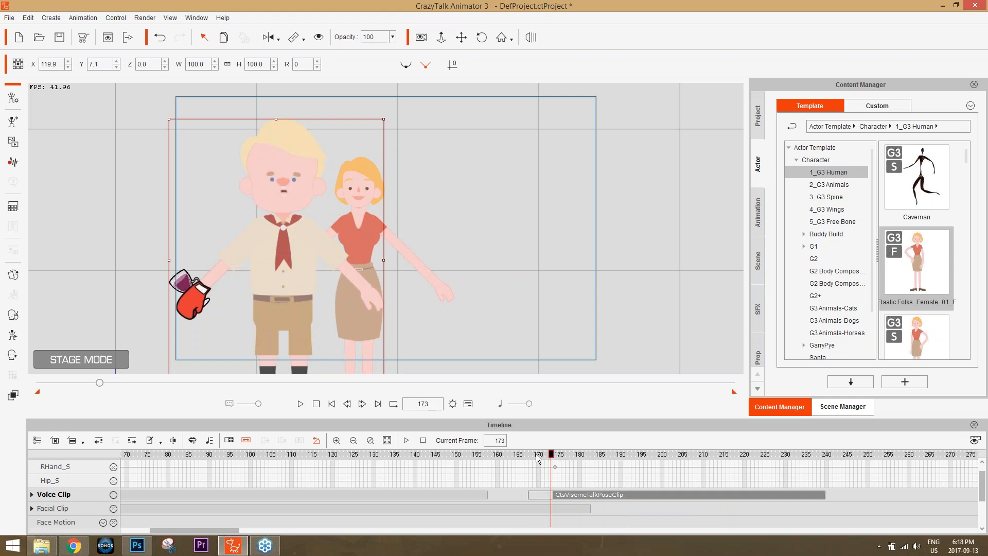
key(space)
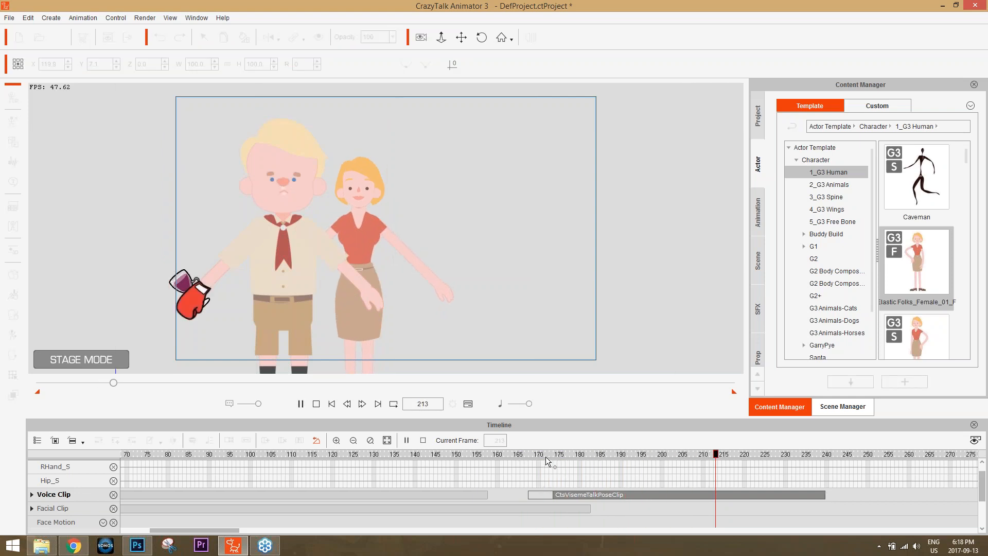
key(space)
drag(571, 456, 547, 455)
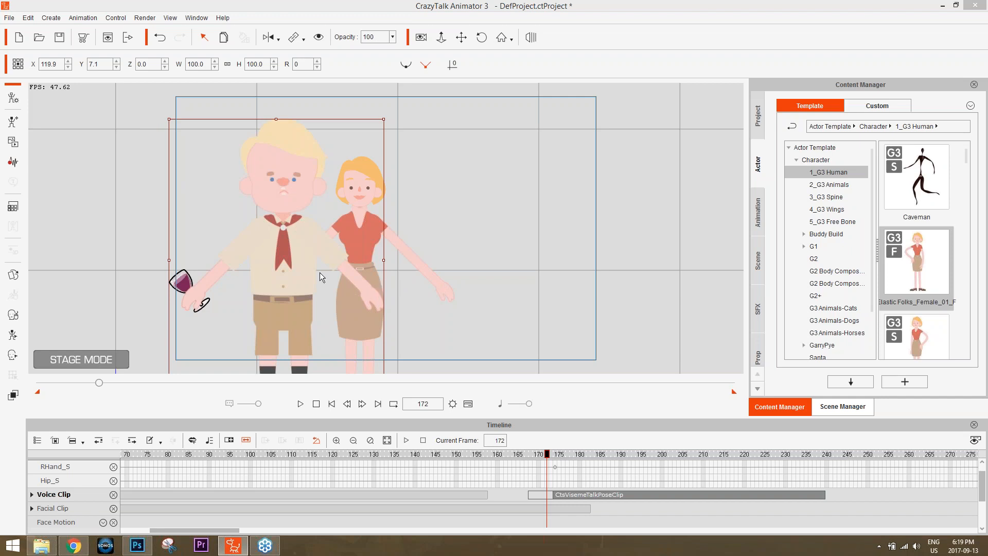
Set the Max Real-time Map Size to 1024x1024 in the preferences.
click(29, 16)
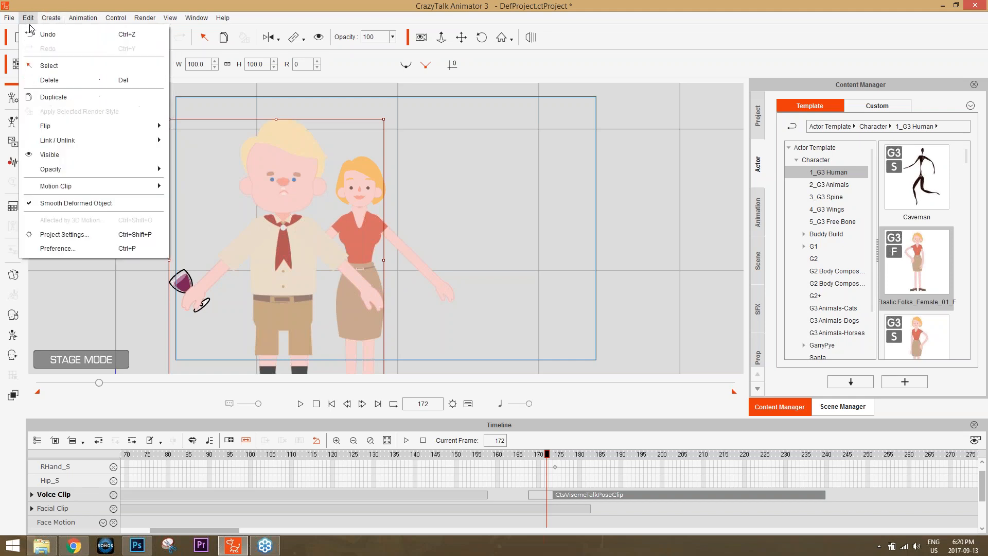
click(67, 247)
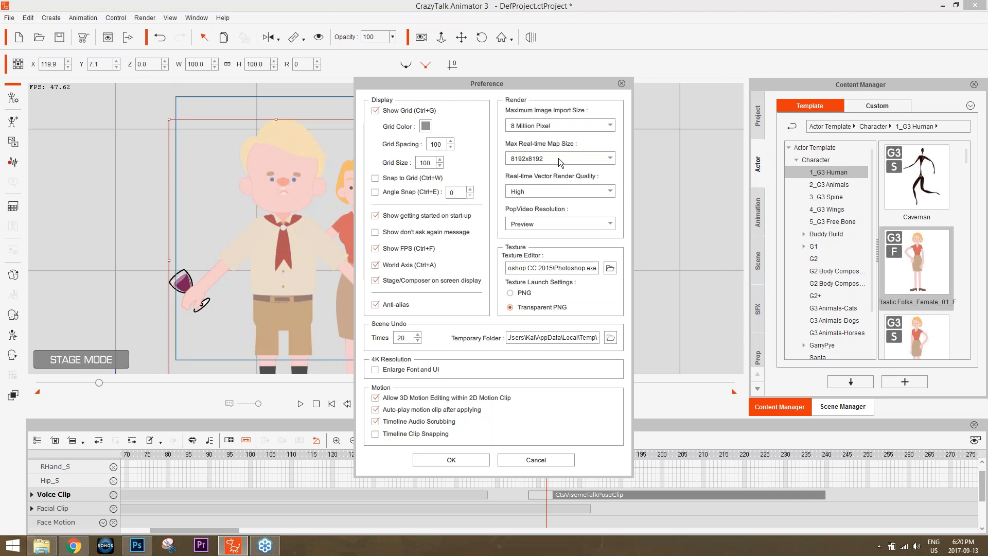
drag(572, 85, 664, 66)
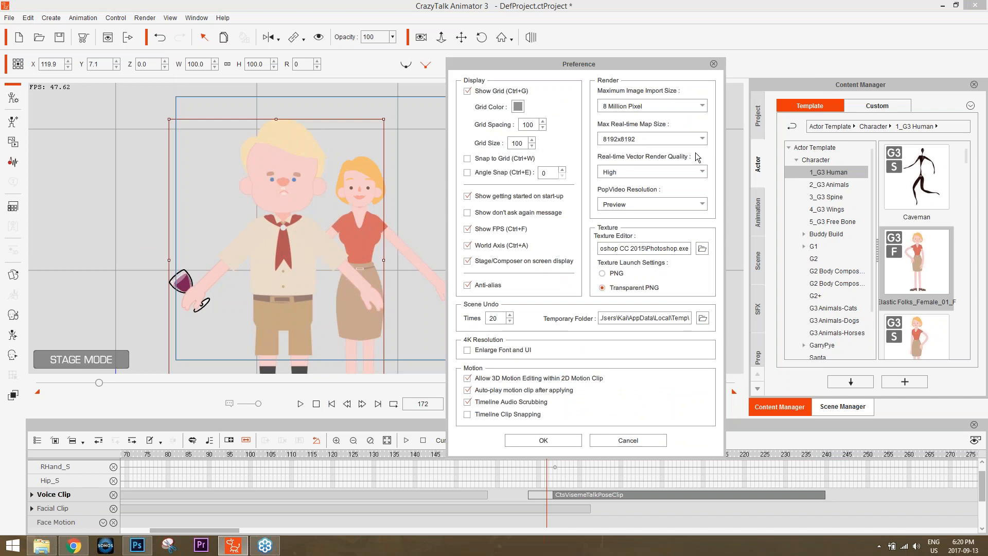
click(682, 140)
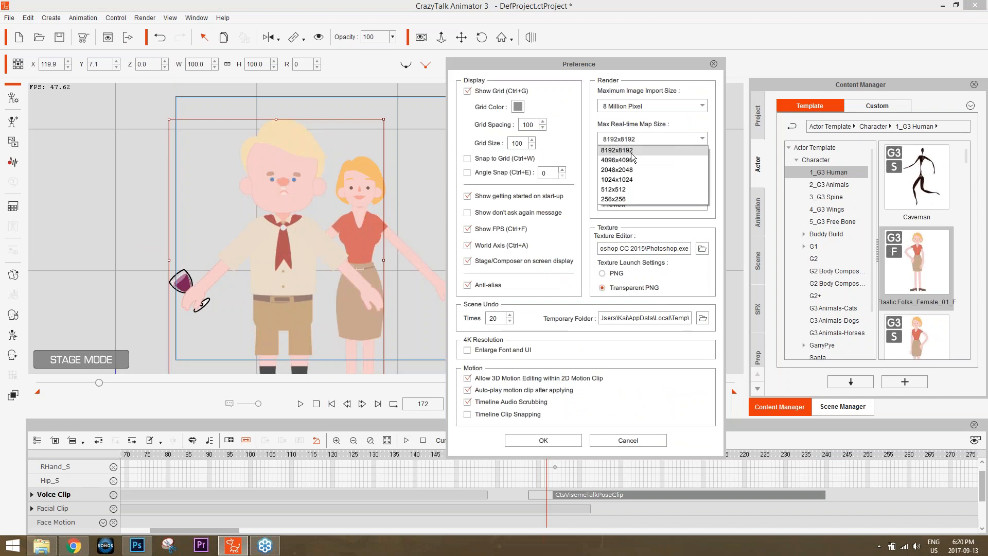
click(627, 180)
click(543, 440)
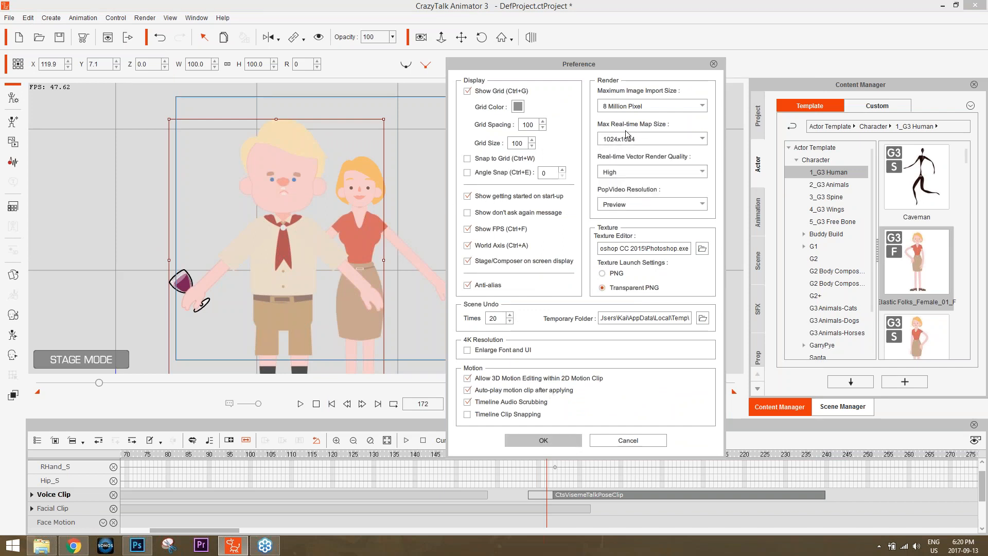
click(566, 440)
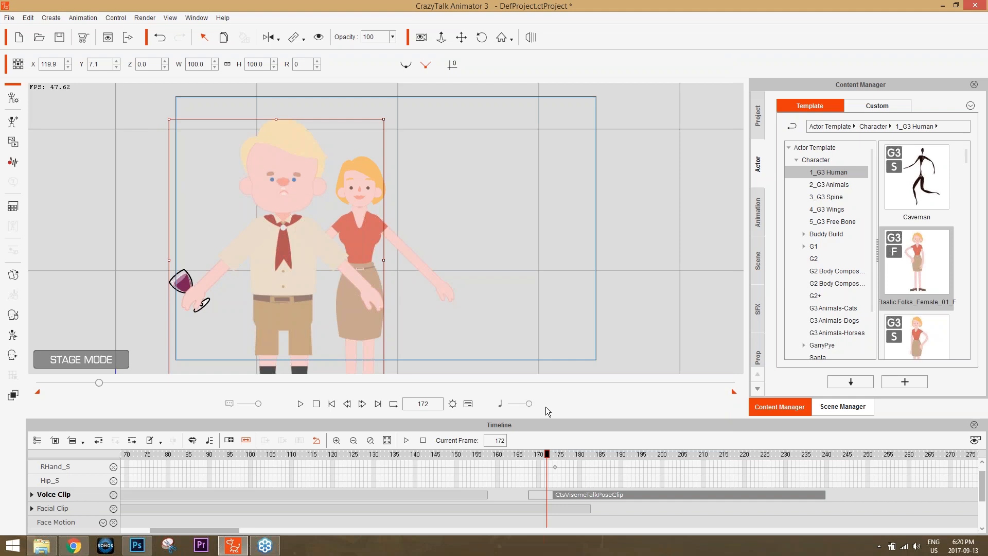
Examine the edge quality of the boy's blue eye and ear up close and return to a view of both faces.
drag(401, 216, 438, 287)
scroll(438, 287, up, 5)
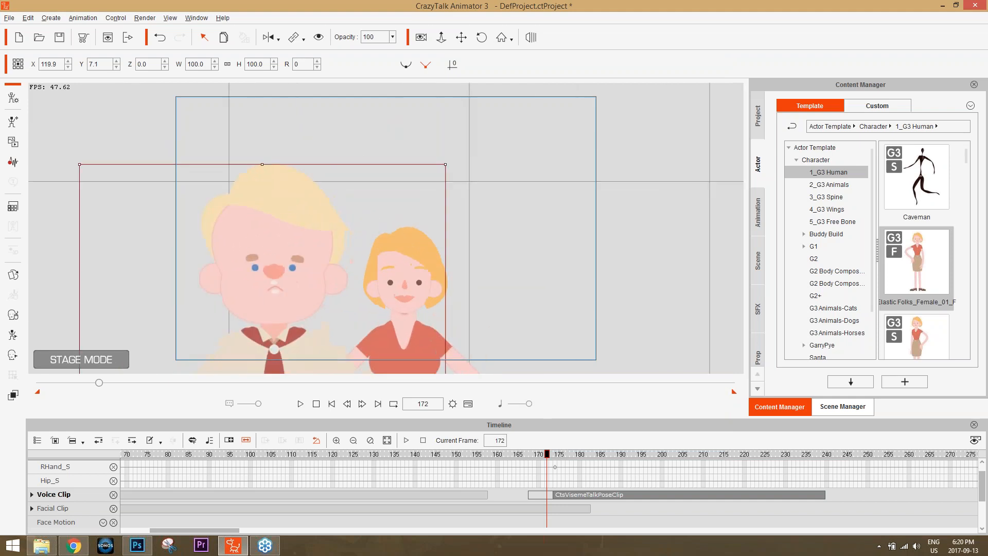
scroll(257, 274, up, 8)
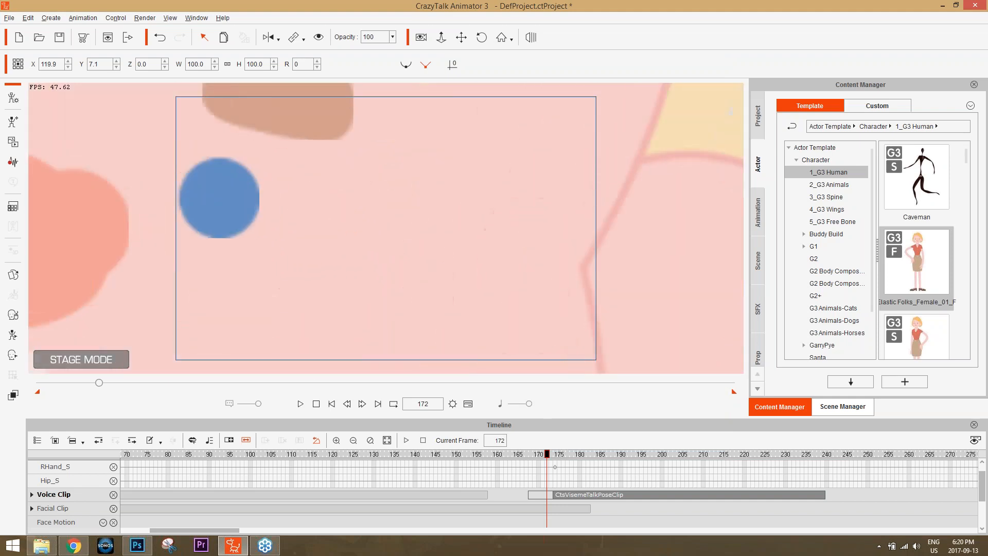
scroll(227, 208, up, 3)
scroll(387, 227, down, 5)
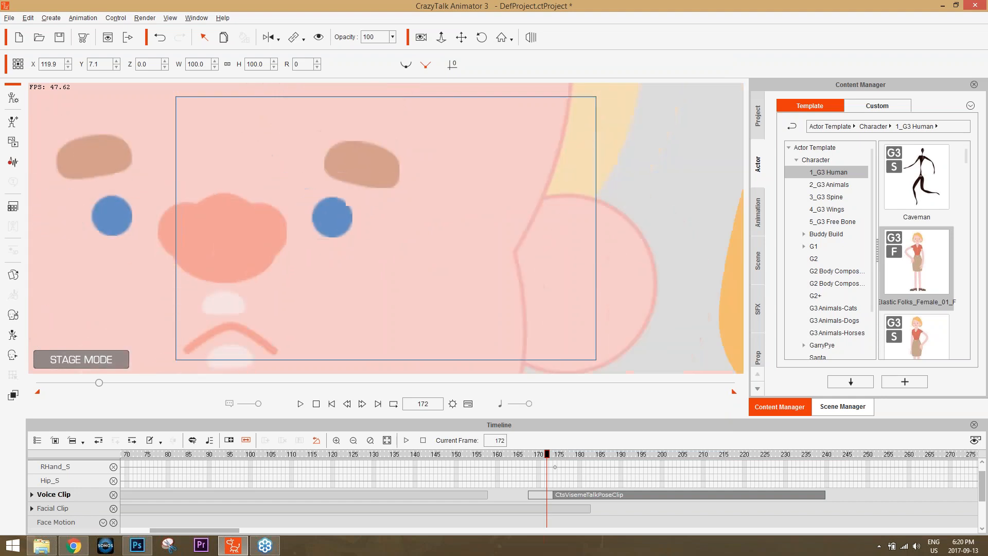
drag(386, 228, 300, 196)
scroll(386, 228, up, 2)
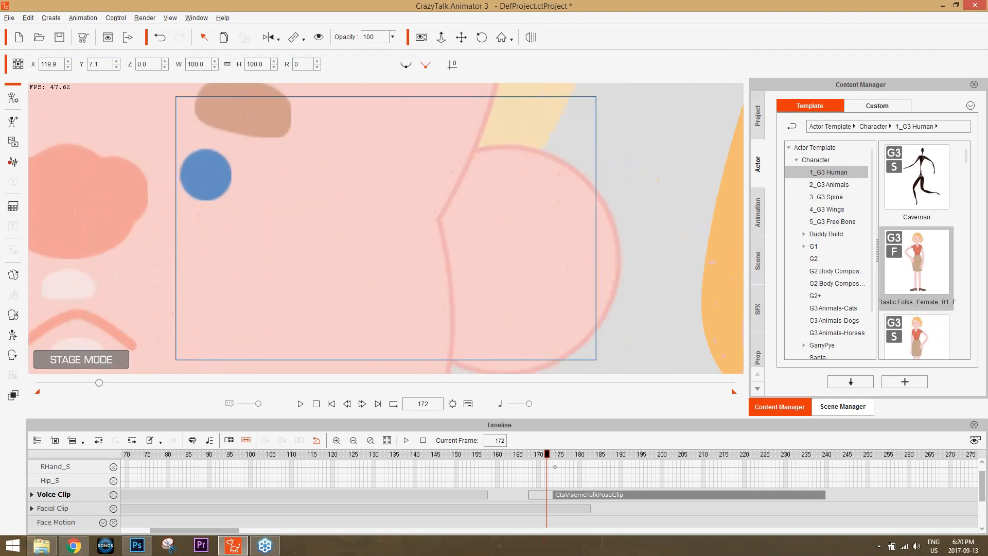
scroll(386, 228, down, 5)
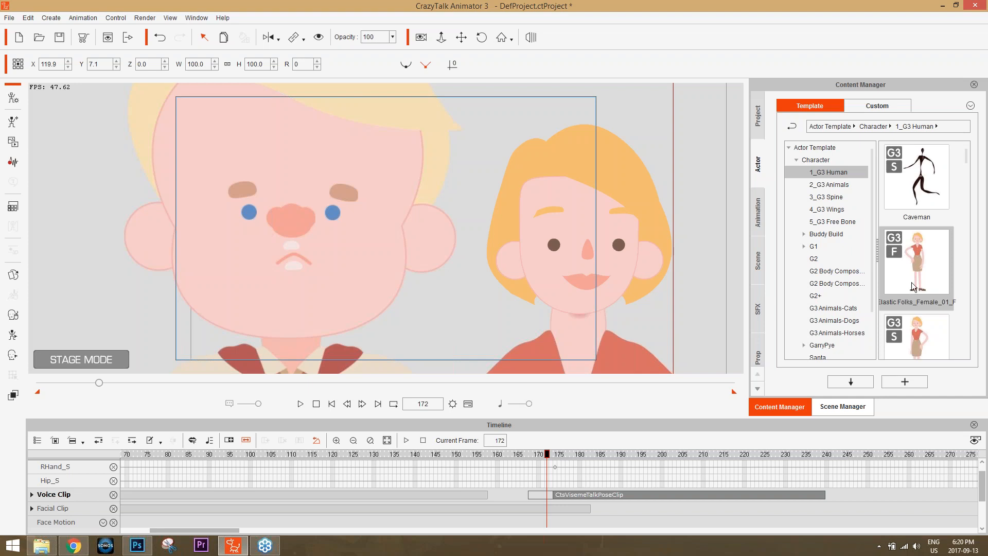
Set the Max Real-time Map Size to 8192x8192 in the preferences, keeping the Maximum Image Import Size at 8 Million Pixel.
click(28, 17)
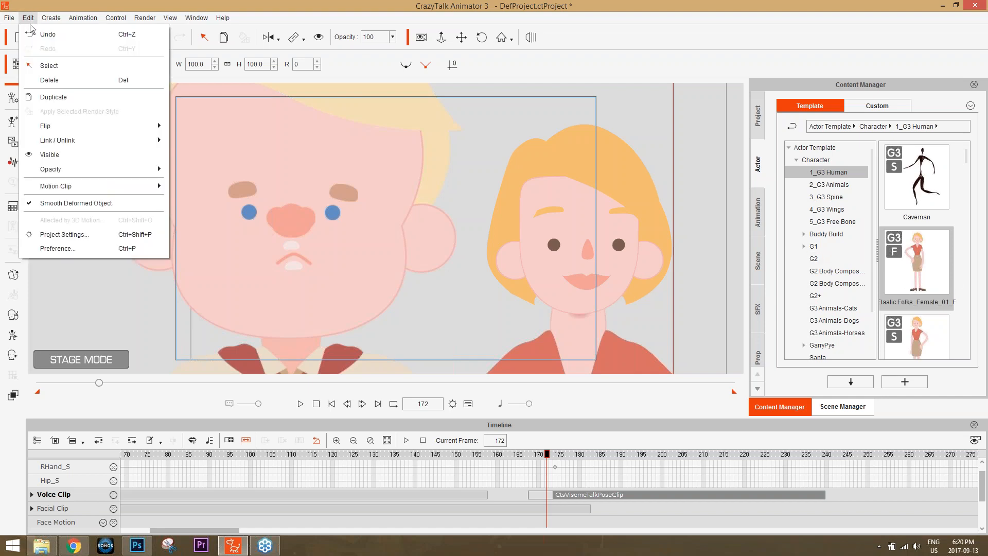
click(70, 248)
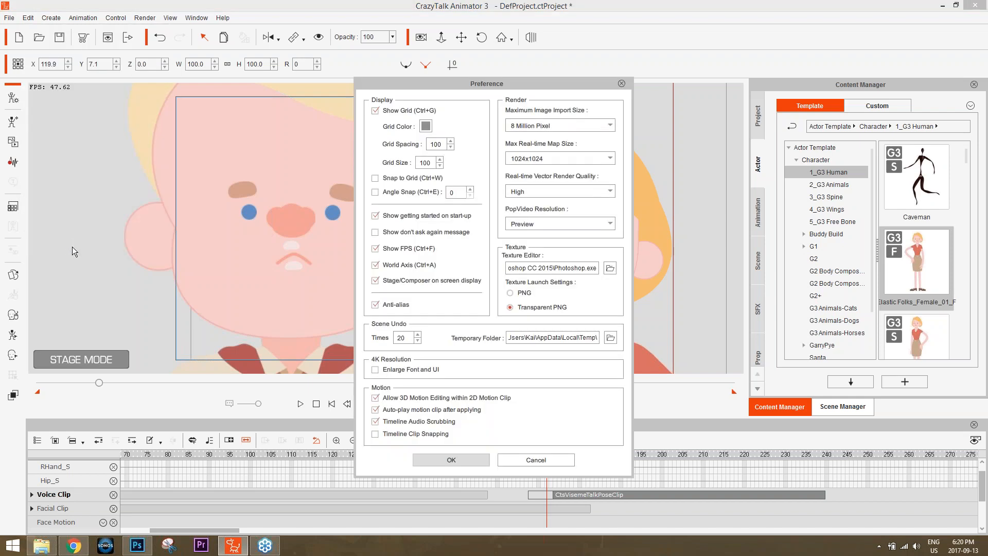
click(567, 163)
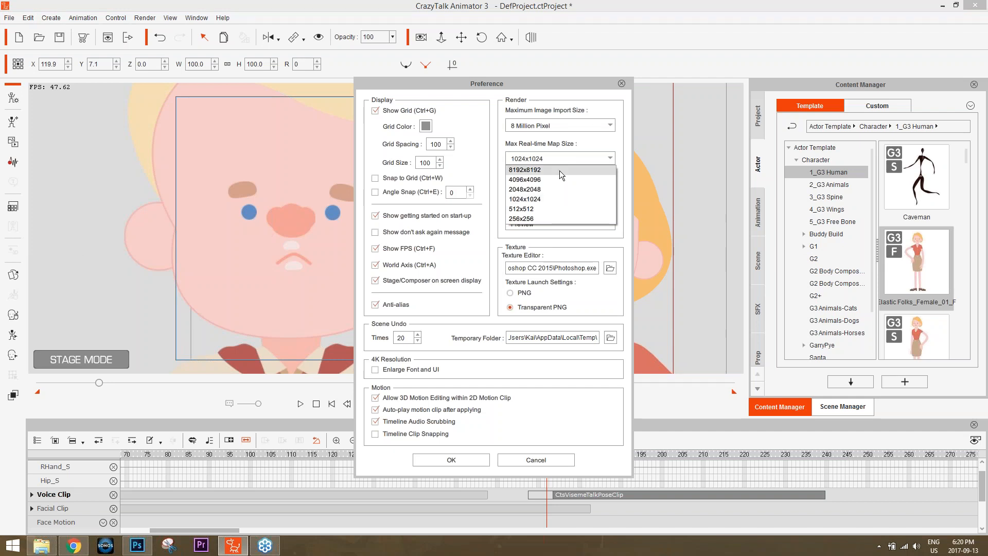
click(533, 174)
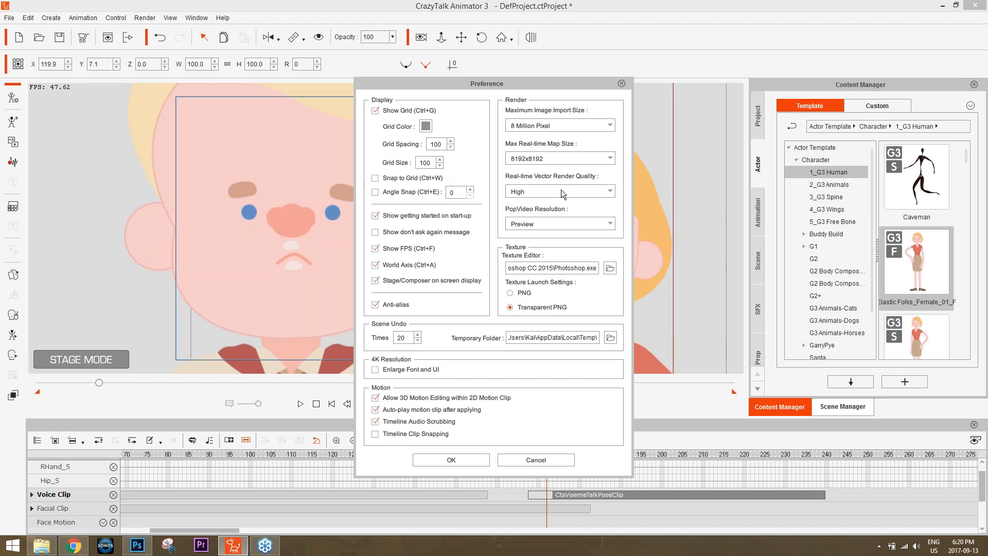
click(548, 125)
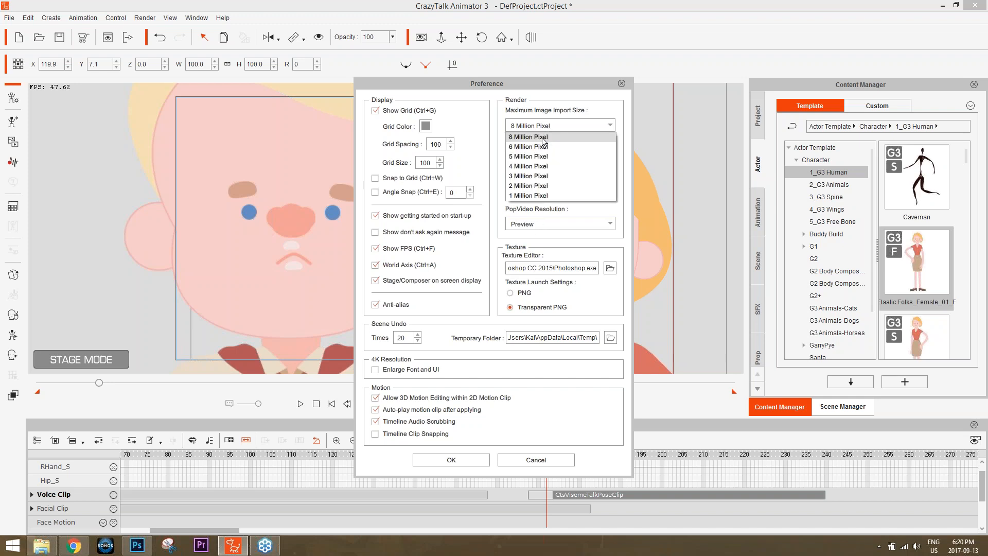
click(544, 138)
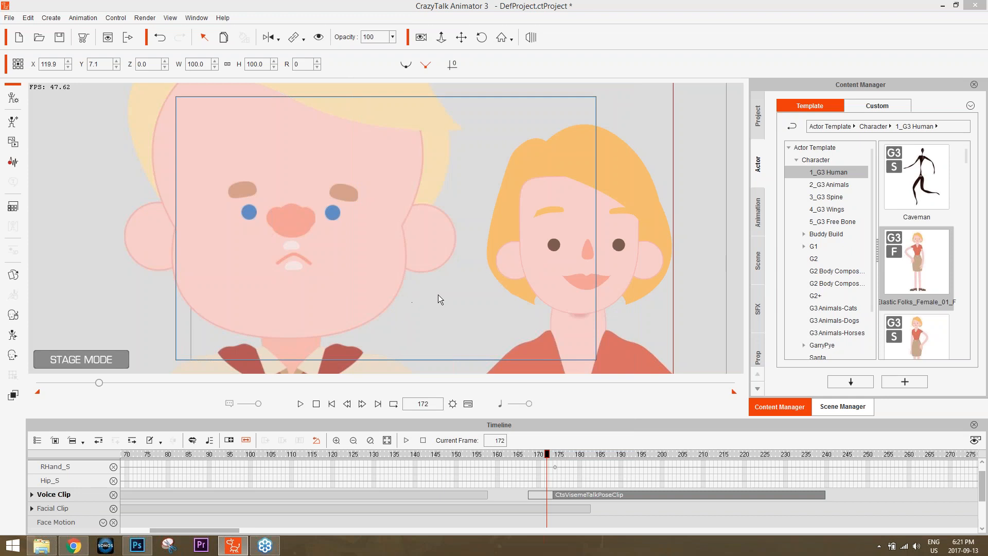
Open the online user manual and search it for "real-time map".
click(222, 18)
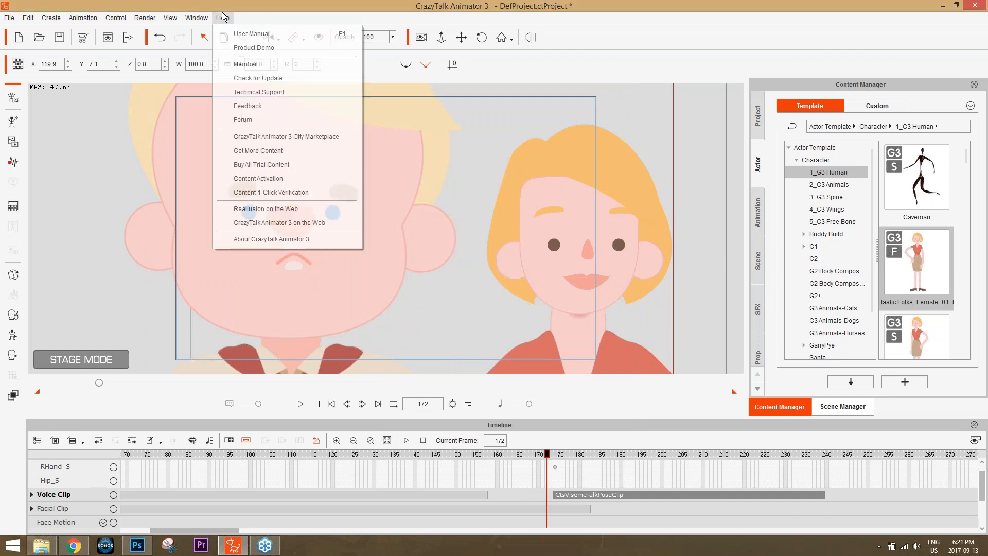
click(251, 34)
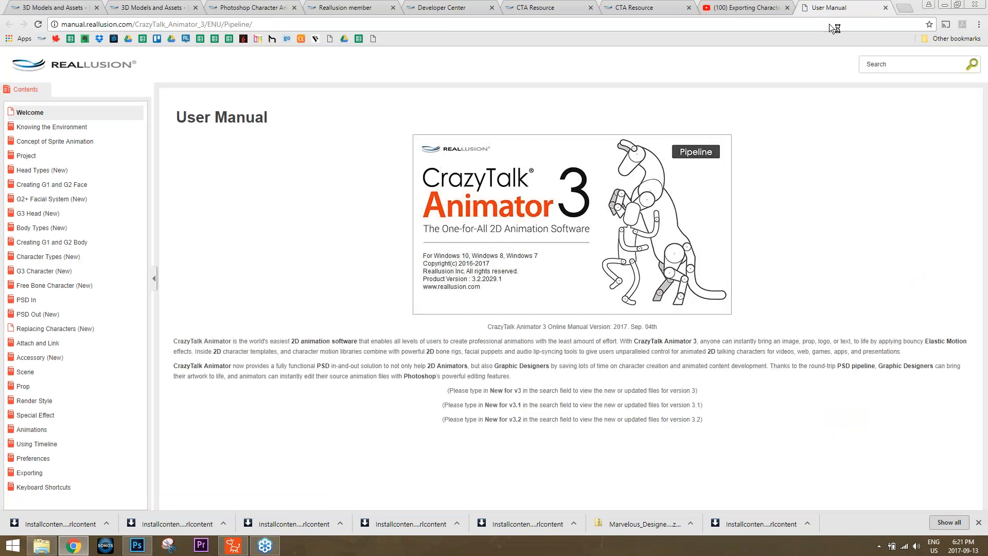
click(910, 69)
text(real-time map)
key(Return)
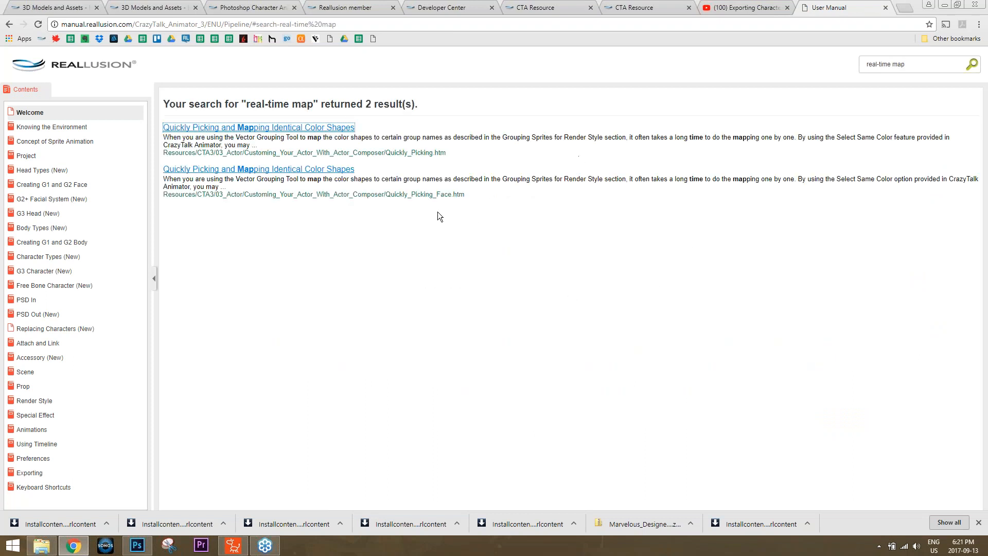
Open the manual's Display Information Section under Preferences and read the Stage / Composer on screen display entry.
click(52, 458)
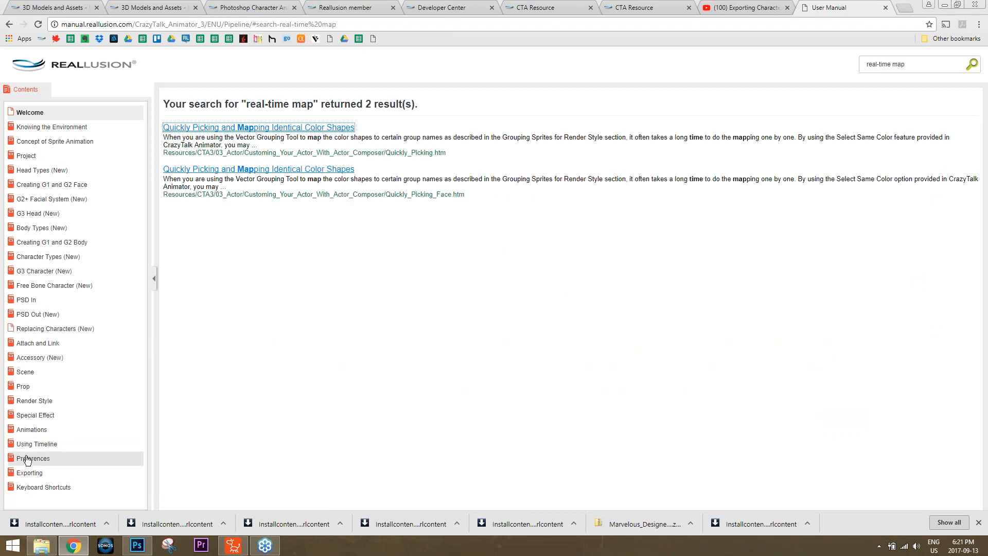
click(65, 431)
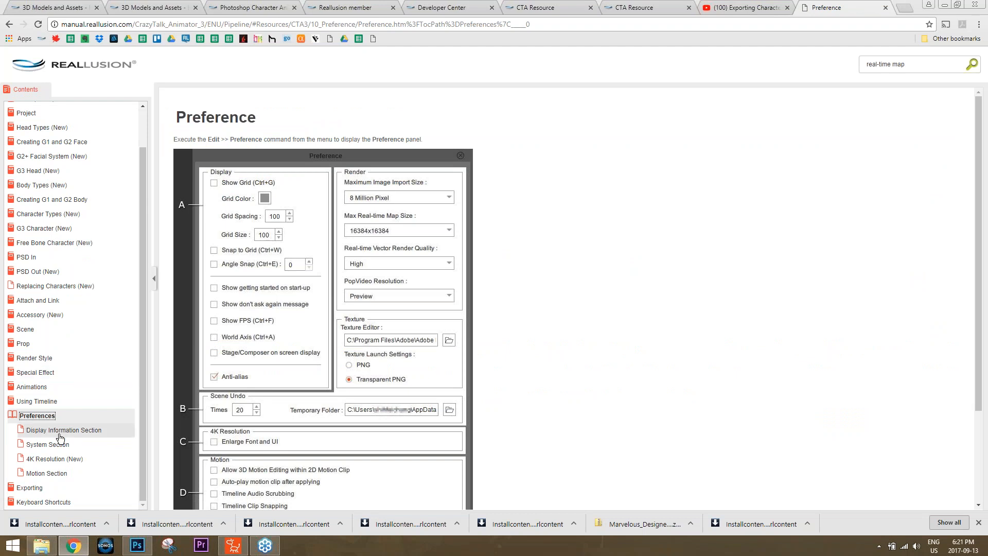
scroll(291, 398, down, 2)
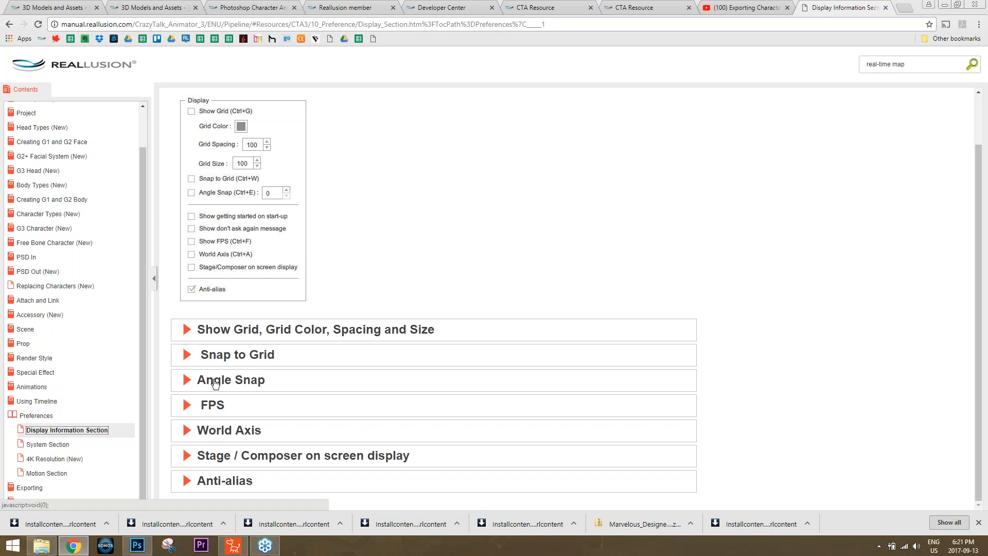
click(218, 460)
scroll(292, 387, down, 3)
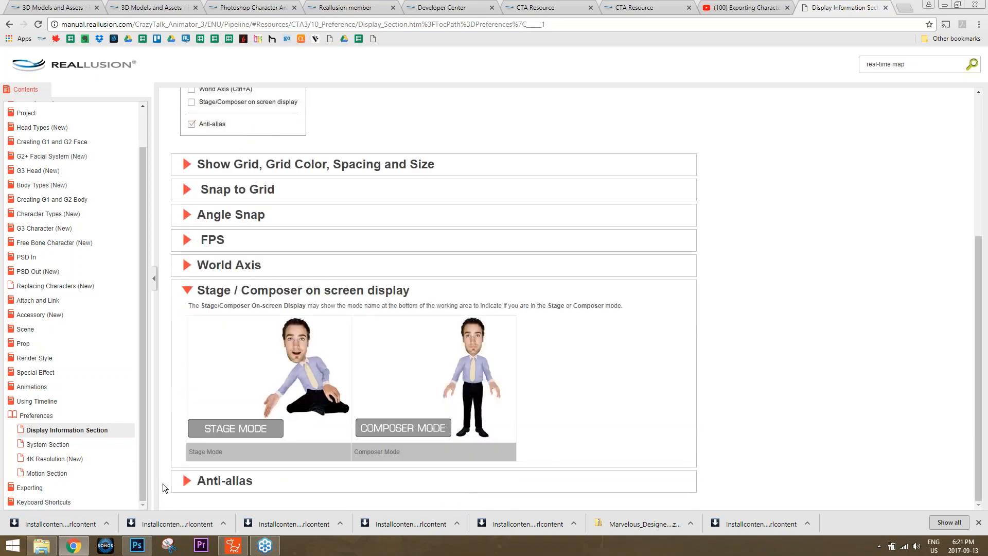
Open the manual's System Section and read the Render entry on real-time vector render quality.
click(43, 445)
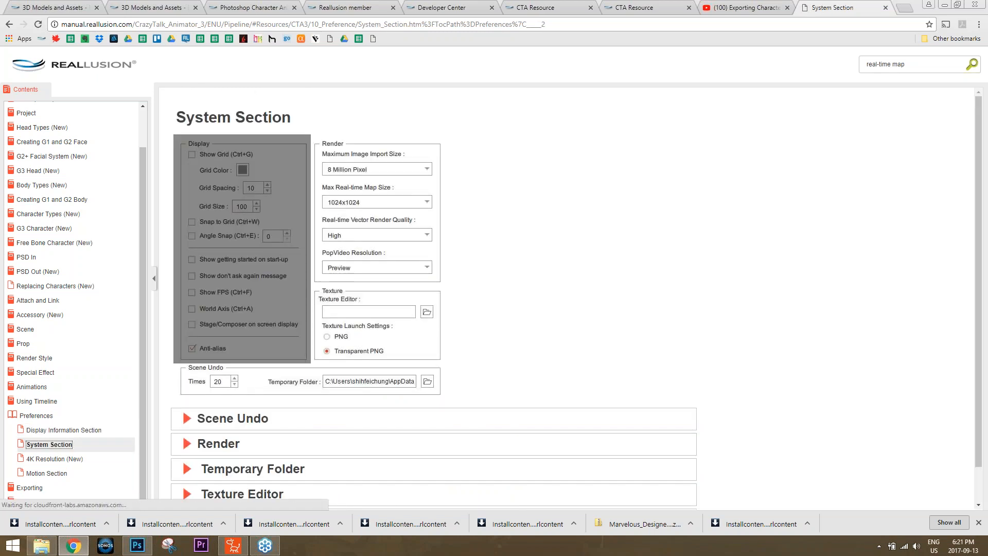
scroll(366, 310, down, 1)
click(212, 407)
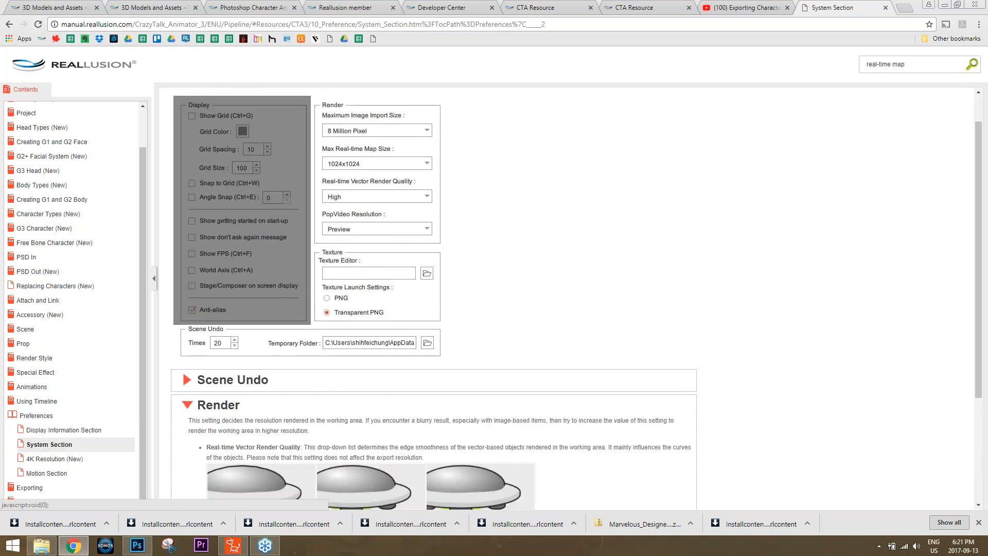
scroll(409, 335, down, 3)
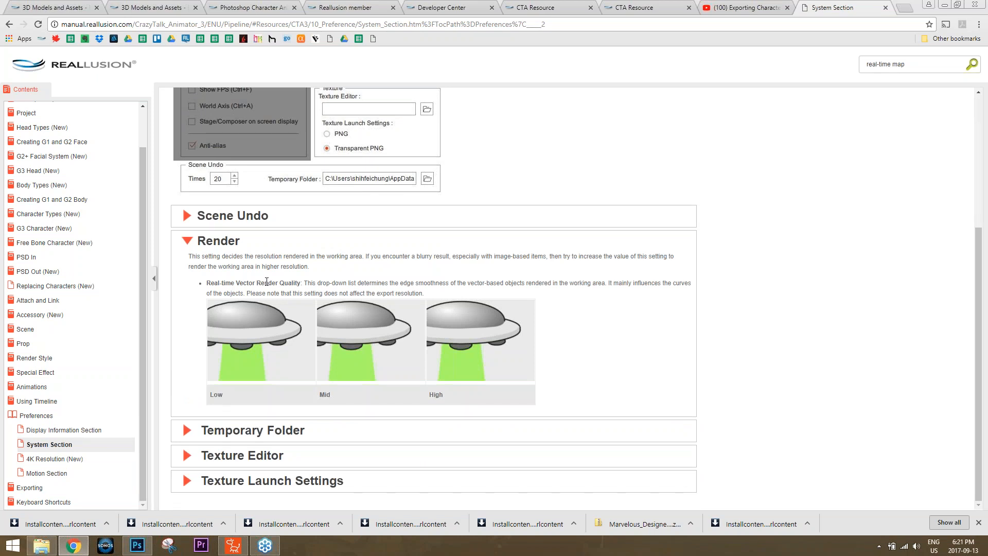
Read the Texture Editor and Texture Launch Settings entries, then review the System Section from its beginning.
click(260, 456)
scroll(332, 345, down, 1)
click(291, 479)
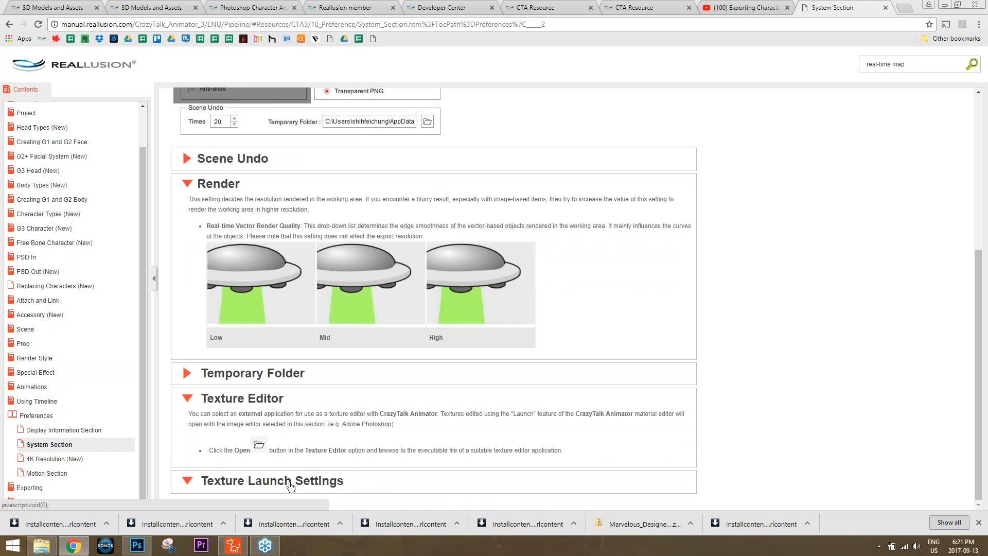
scroll(373, 357, down, 6)
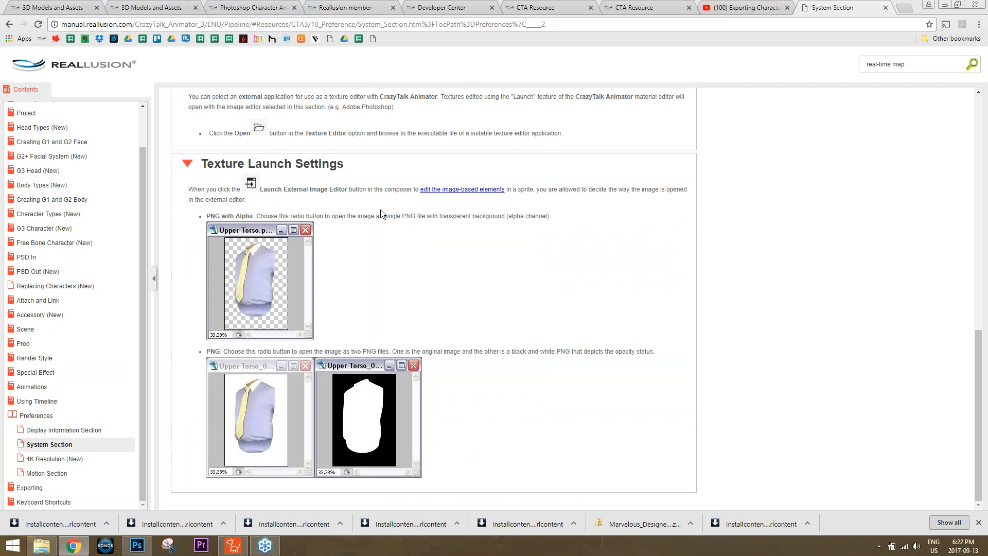
scroll(361, 279, up, 10)
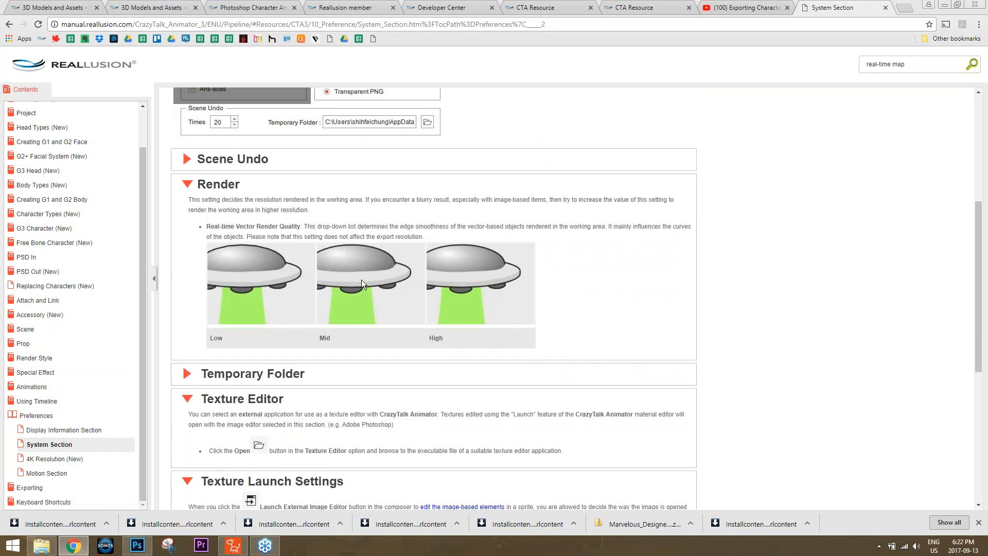
scroll(248, 352, down, 1)
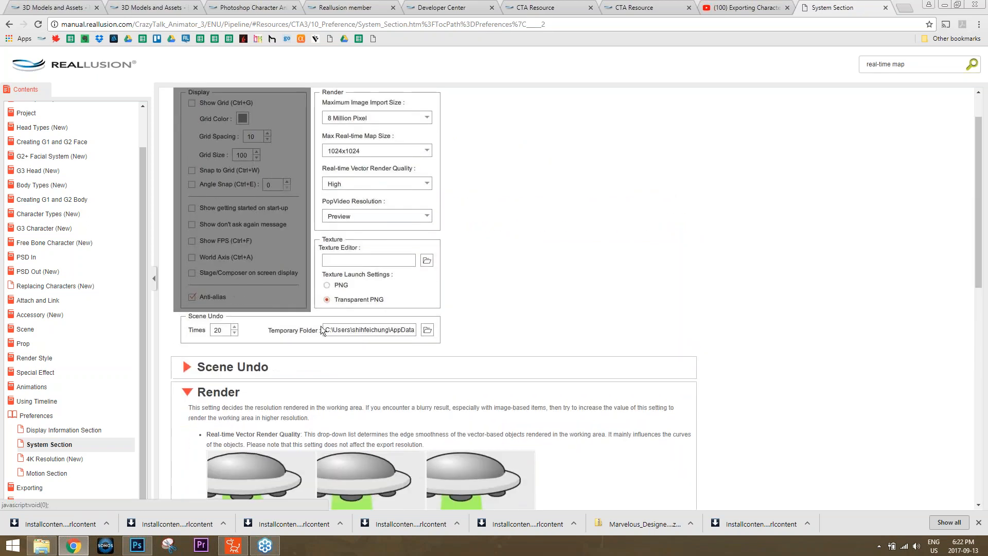
scroll(360, 335, up, 1)
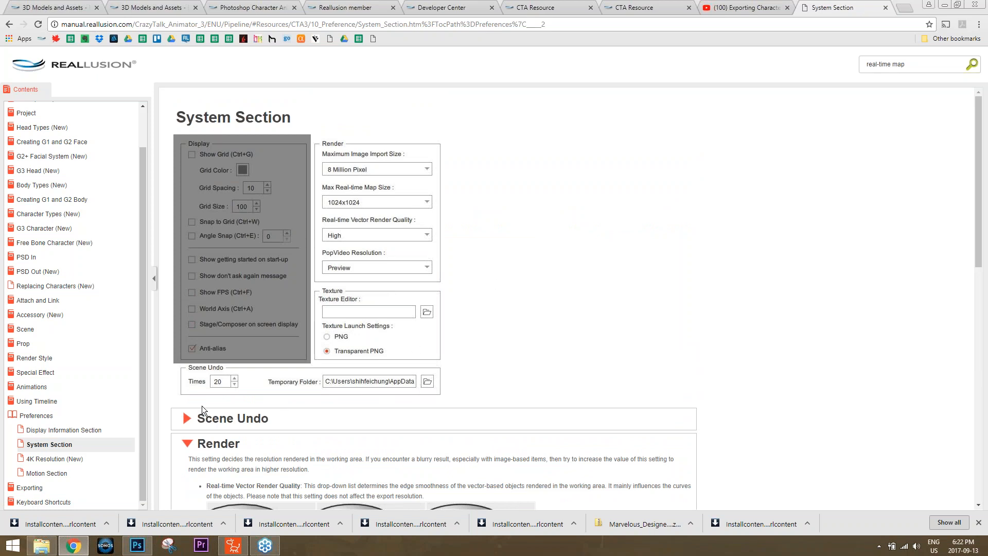
Recheck the Display Information and System Section pages, then read through the 4K Resolution page.
click(63, 430)
click(50, 444)
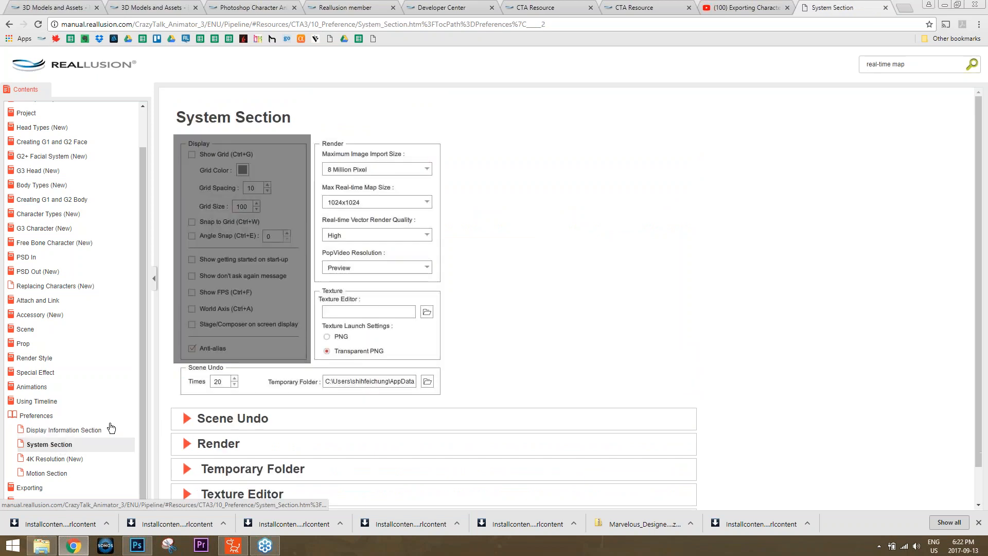
click(57, 458)
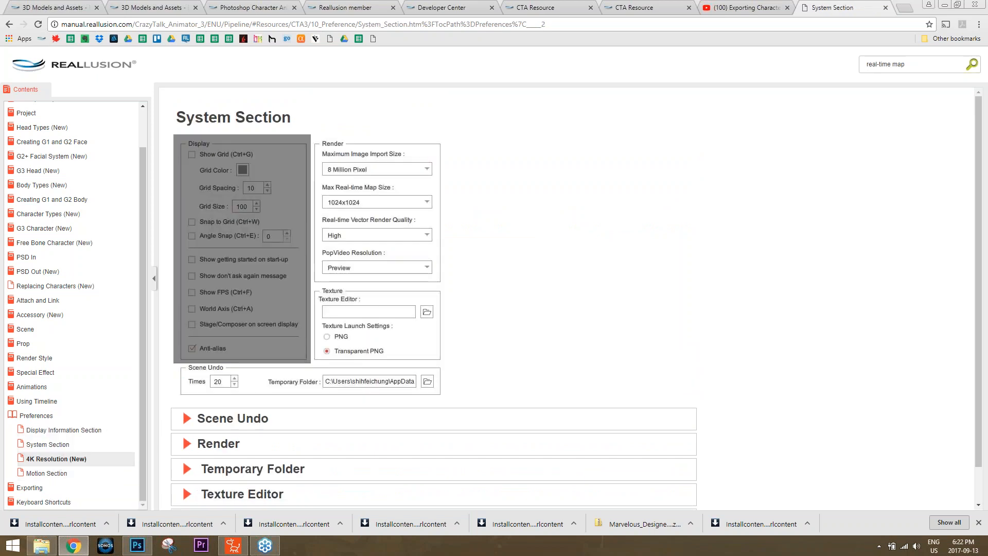
scroll(556, 269, down, 4)
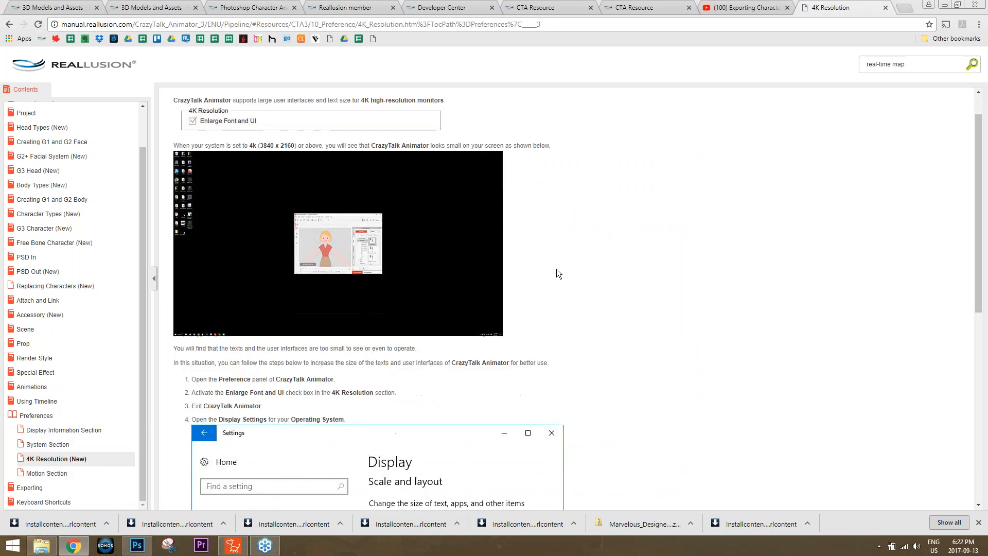
scroll(556, 269, down, 4)
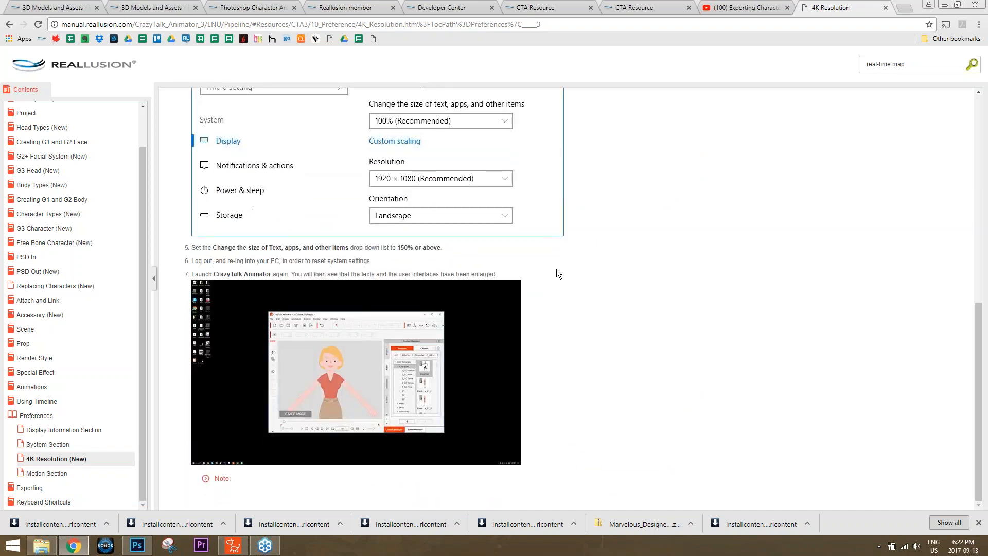
Open the manual's Motion Section and read the Show Information Dialog entry.
click(49, 473)
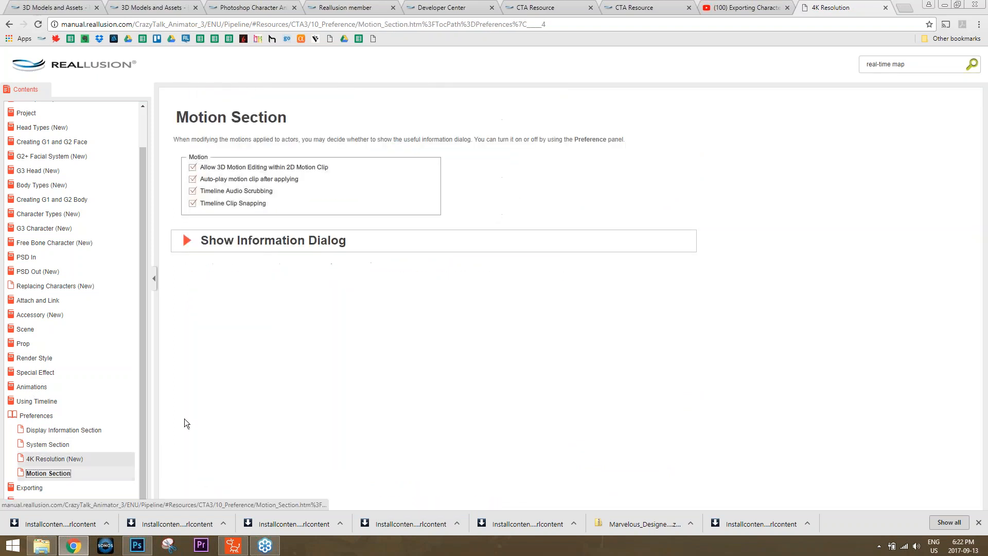
click(255, 240)
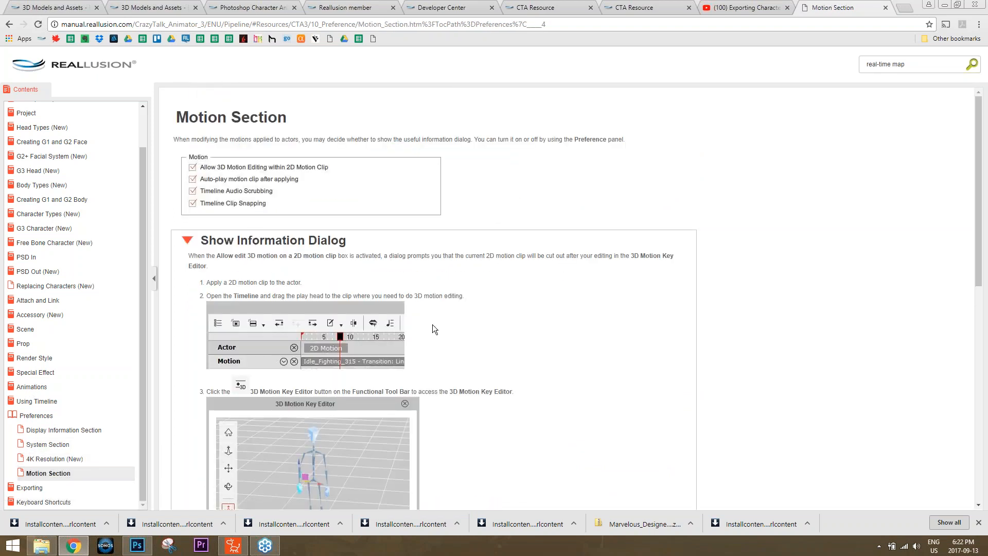
scroll(432, 324, down, 5)
Return to the Display Information Section and read the Stage / Composer on screen display and Anti-alias entries.
click(56, 431)
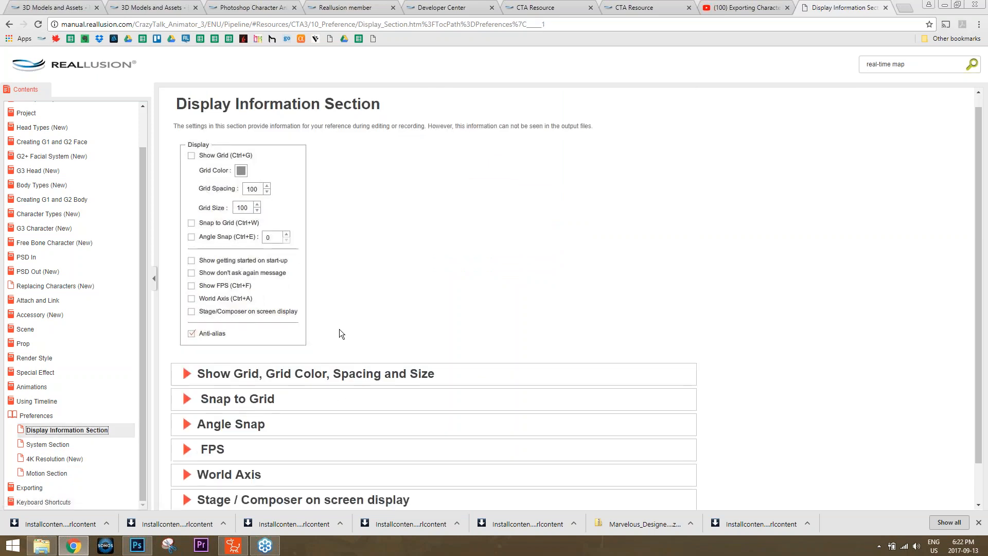
scroll(255, 489, down, 1)
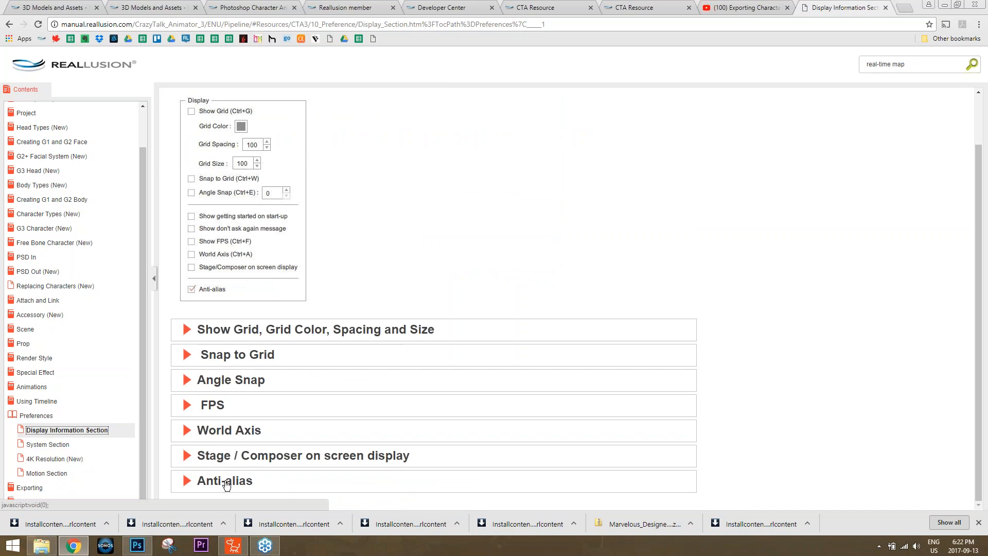
click(225, 456)
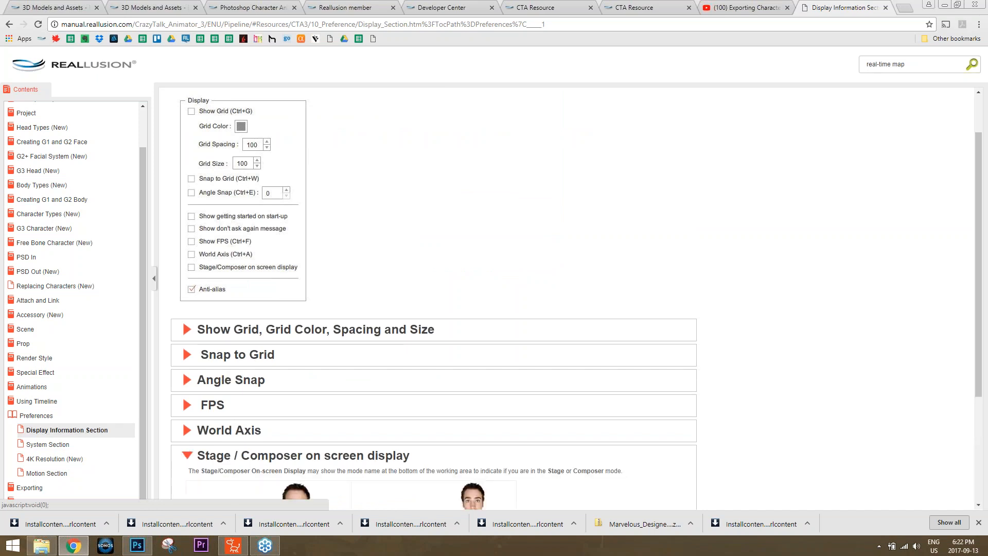
scroll(347, 353, down, 3)
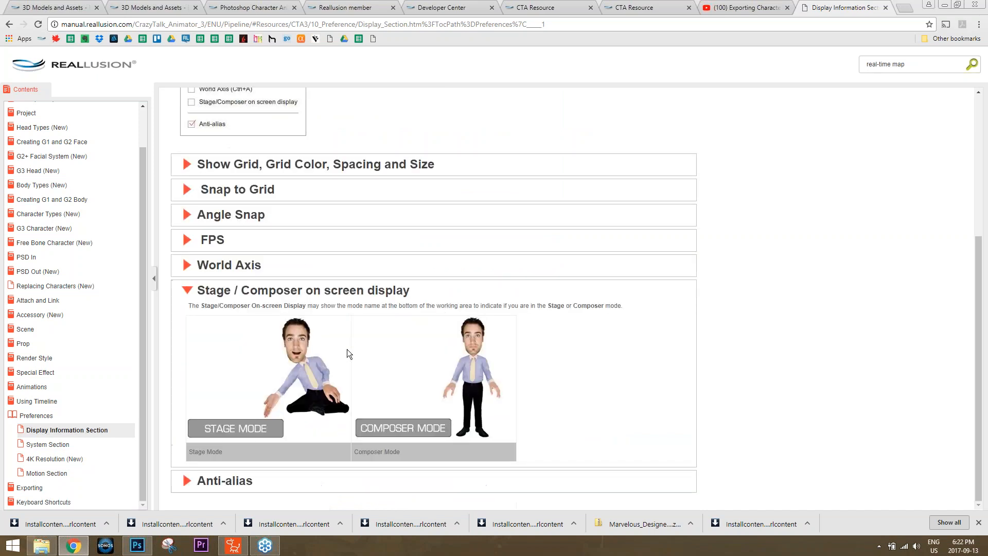
click(233, 480)
scroll(290, 360, down, 3)
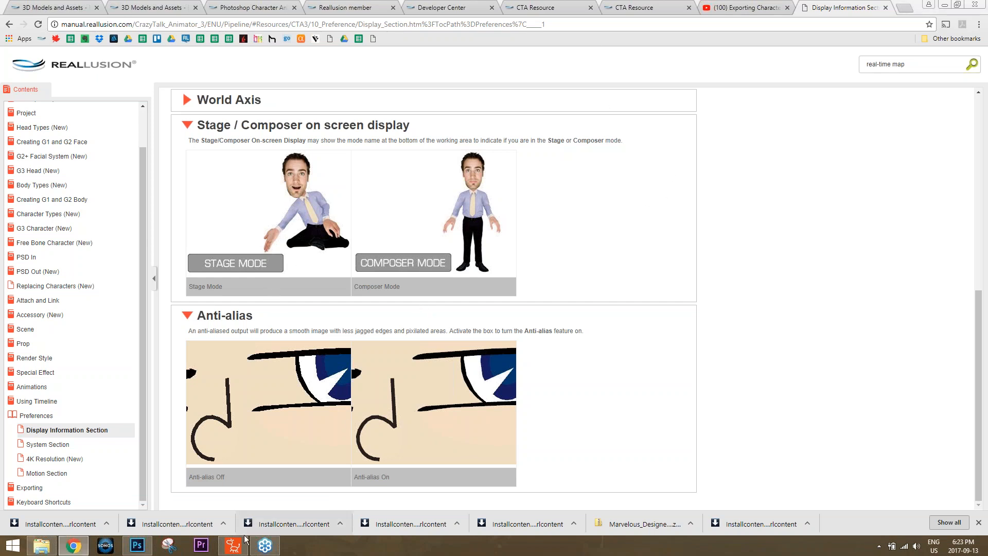
Switch back to CrazyTalk Animator and open the preferences to review the render settings.
click(233, 545)
click(29, 20)
click(71, 251)
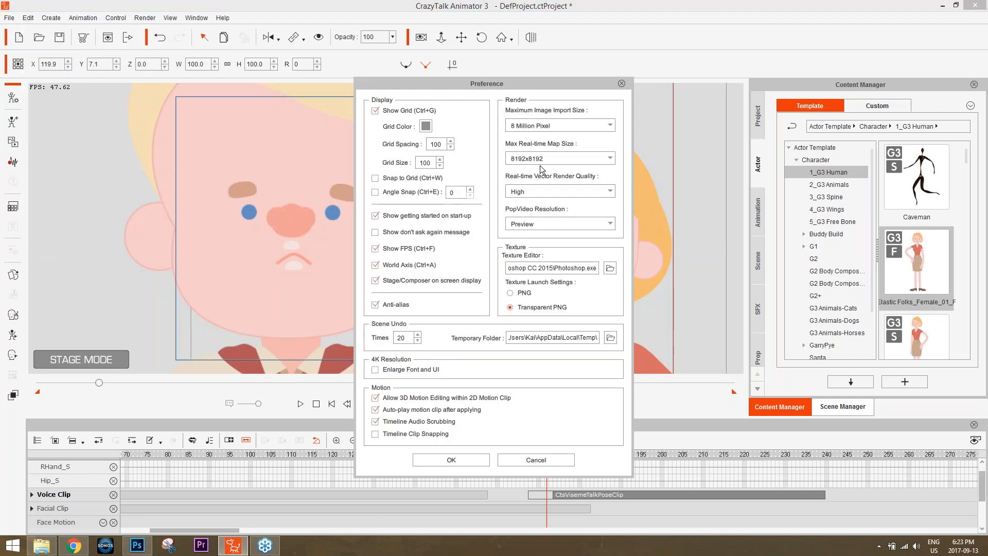